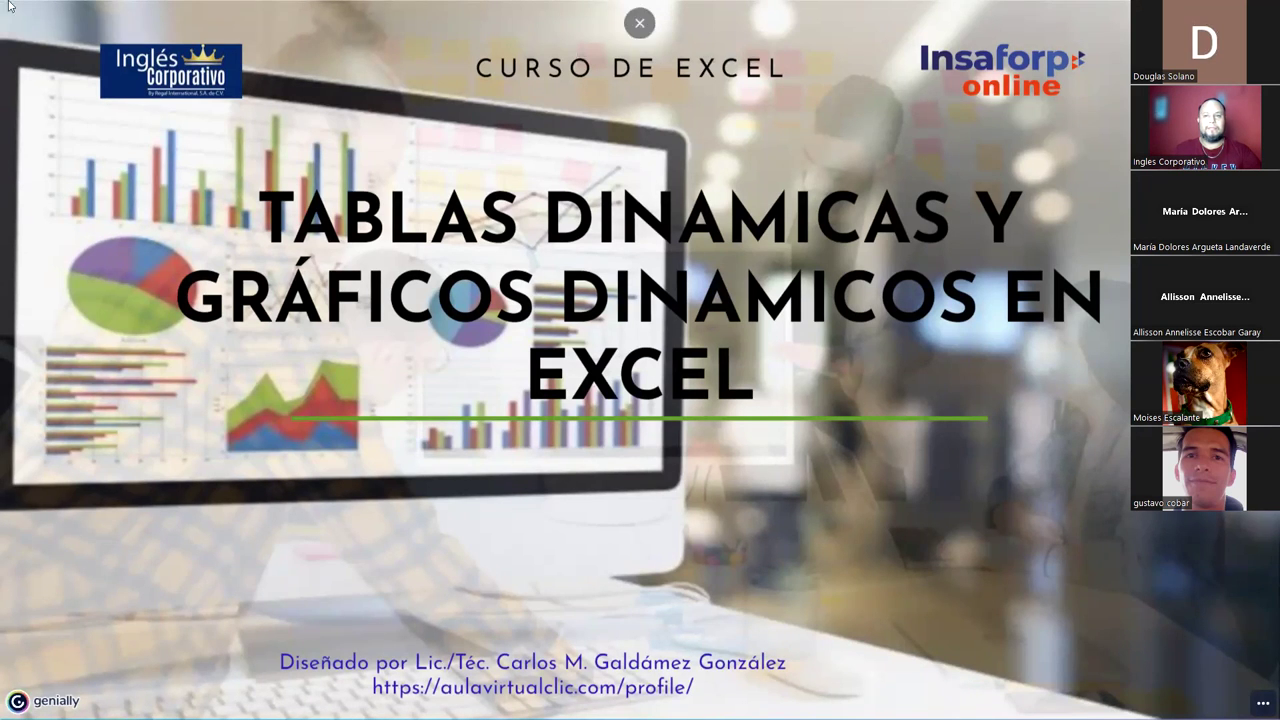
Step: Advance the Genially presentation from the title slide to the Introducción slide
{"action": "mouse_move", "coordinate": [640, 46]}
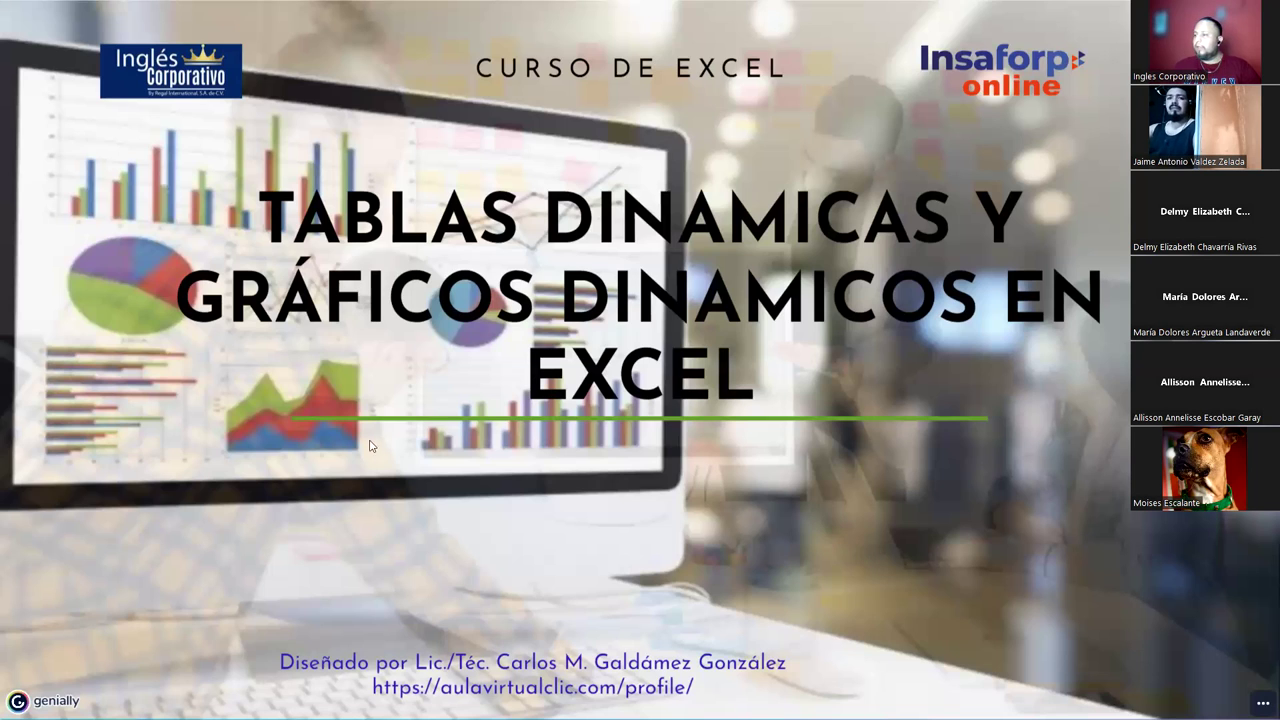
{"action": "key", "text": "Right"}
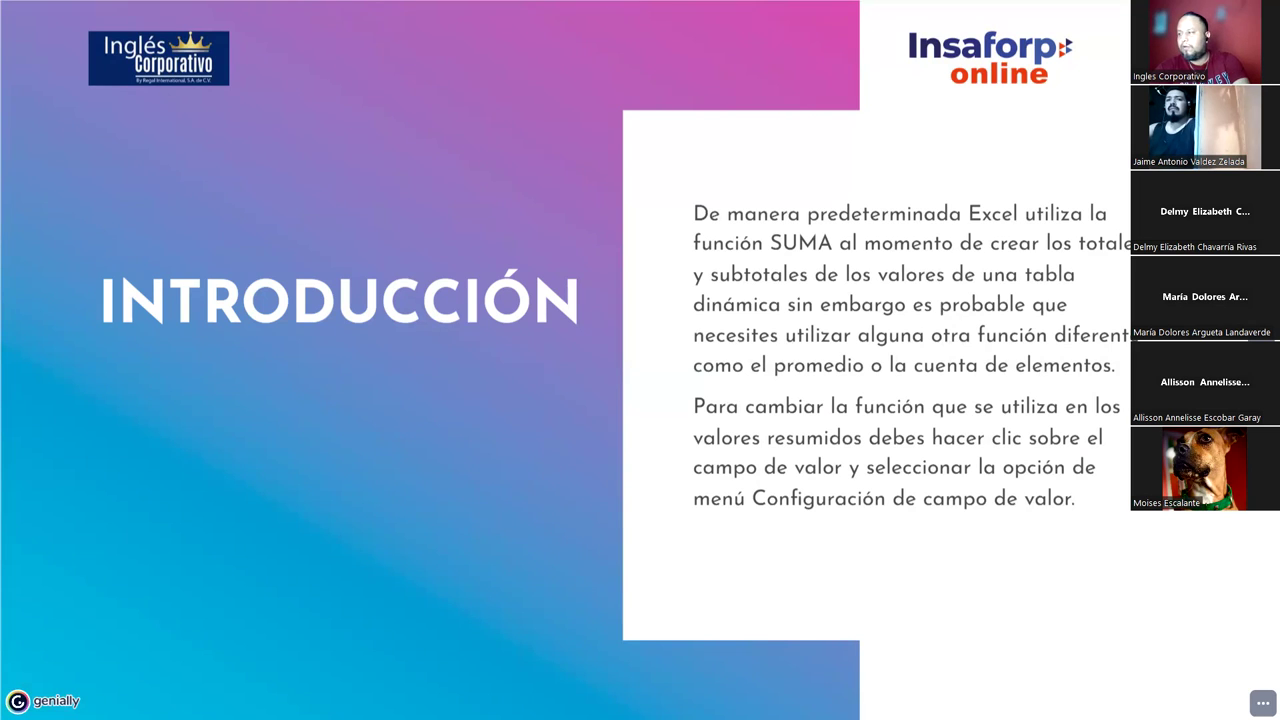
Step: Advance to the Cálculos slide listing Cuenta, Promedio, Máx, Mín and Producto
{"action": "key", "text": "Right"}
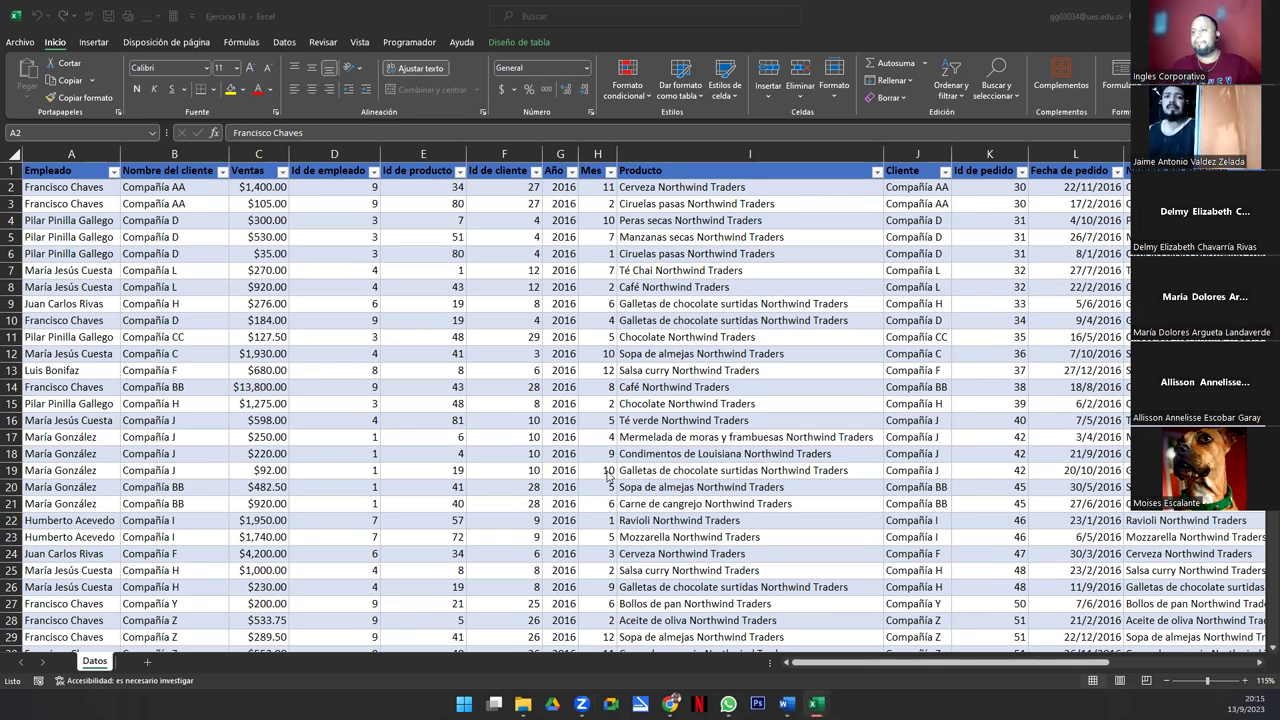
Step: Browse the Datos table's headers, ending back at cell A2
{"action": "left_click", "coordinate": [281, 388]}
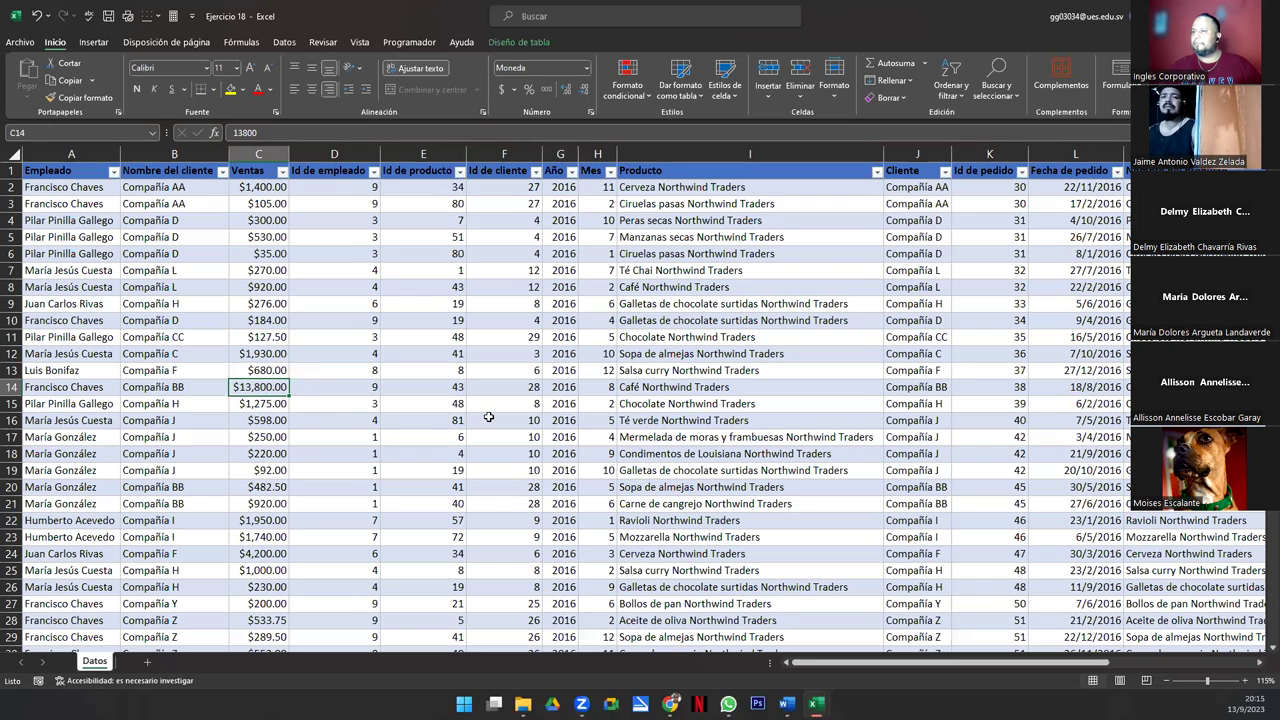
{"action": "left_click", "coordinate": [488, 417]}
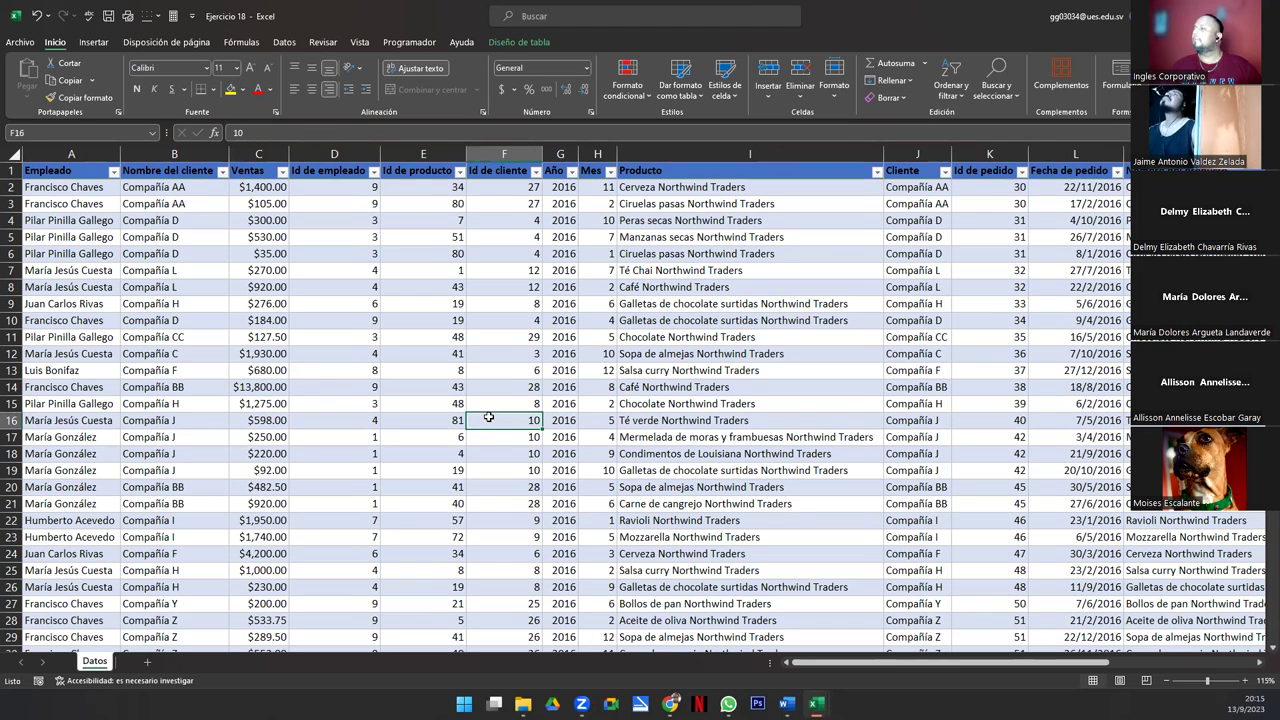
{"action": "left_click", "coordinate": [892, 175]}
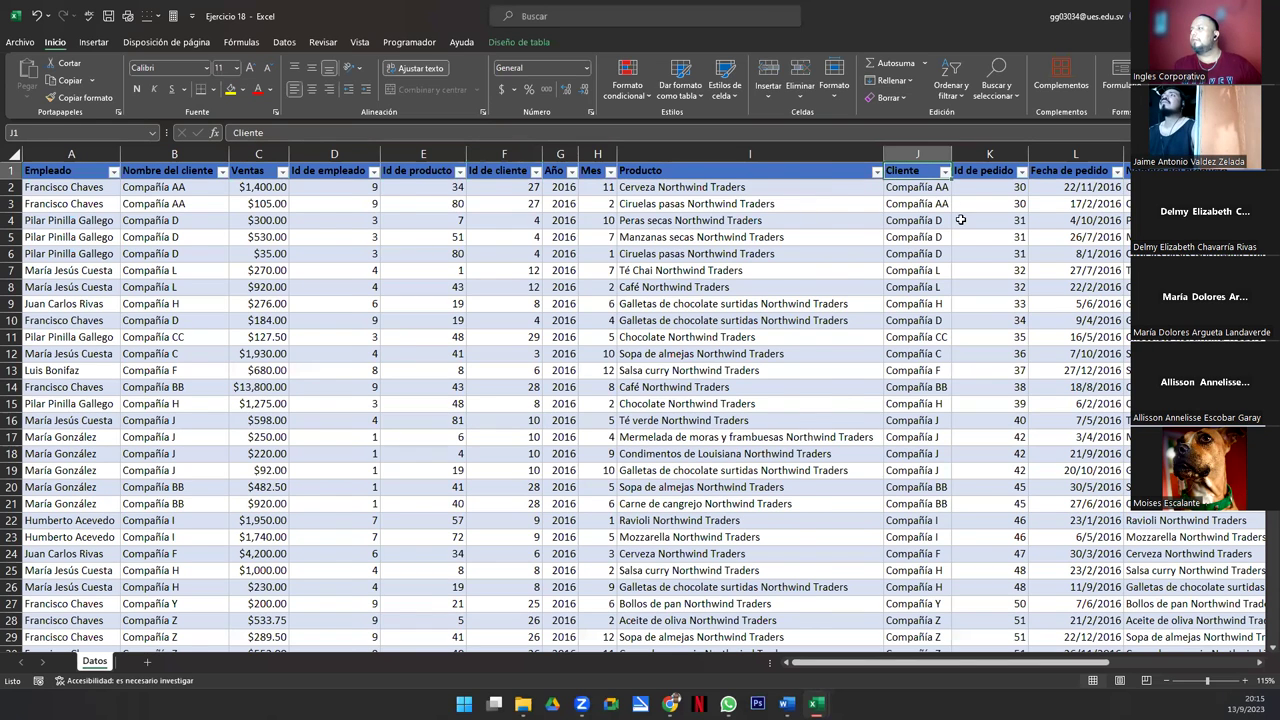
{"action": "key", "text": "ctrl+Right"}
{"action": "key", "text": "ctrl+Right"}
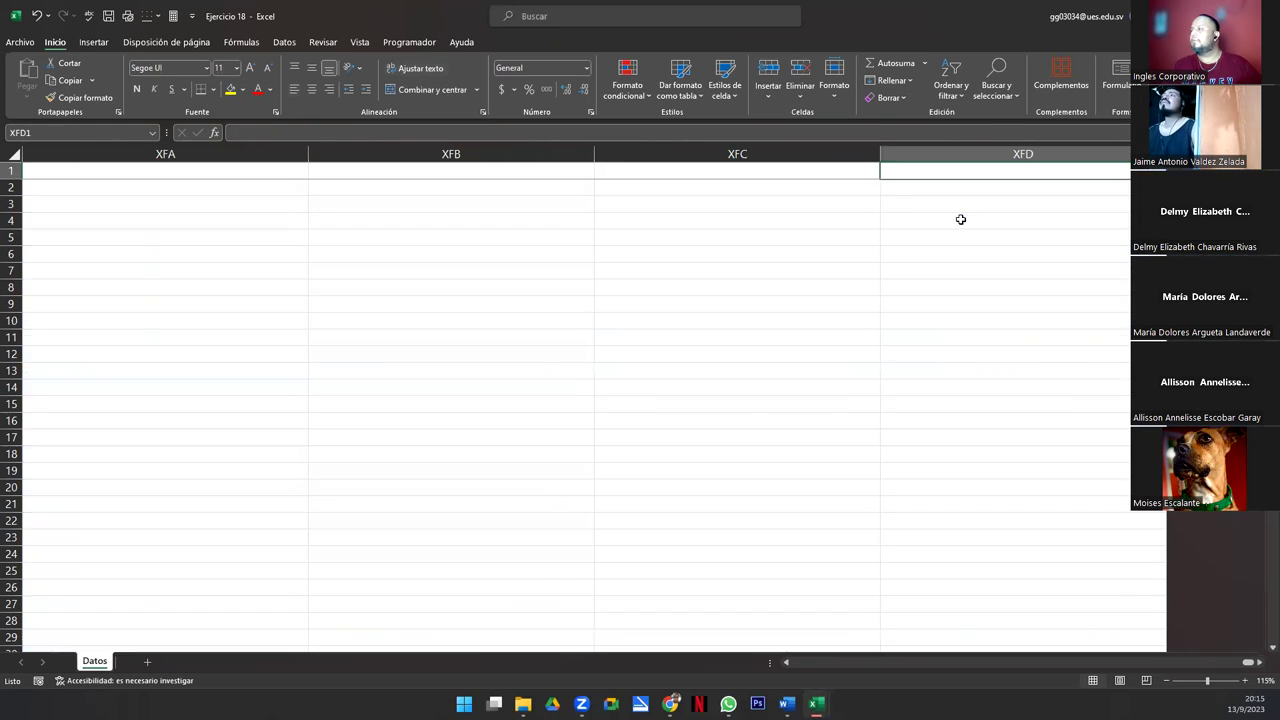
{"action": "key", "text": "ctrl+Home"}
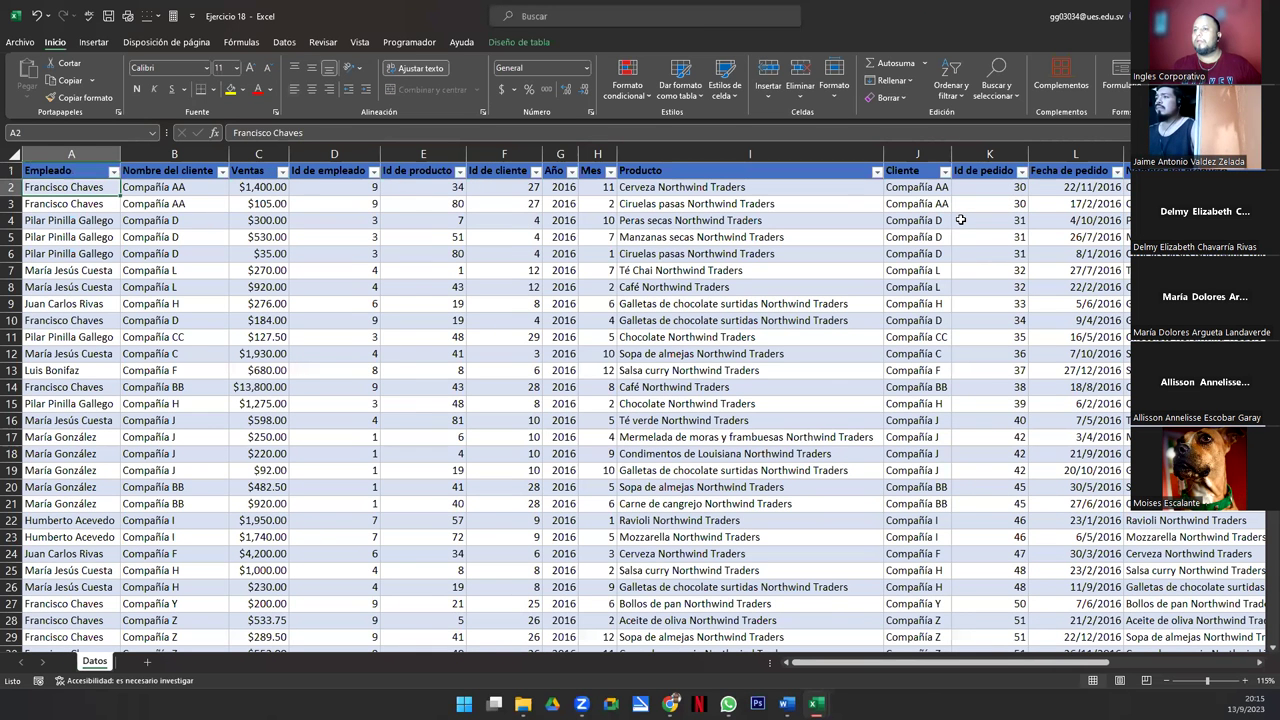
{"action": "key", "text": "Up"}
{"action": "key", "text": "Down"}
{"action": "key", "text": "Up"}
{"action": "key", "text": "Down"}
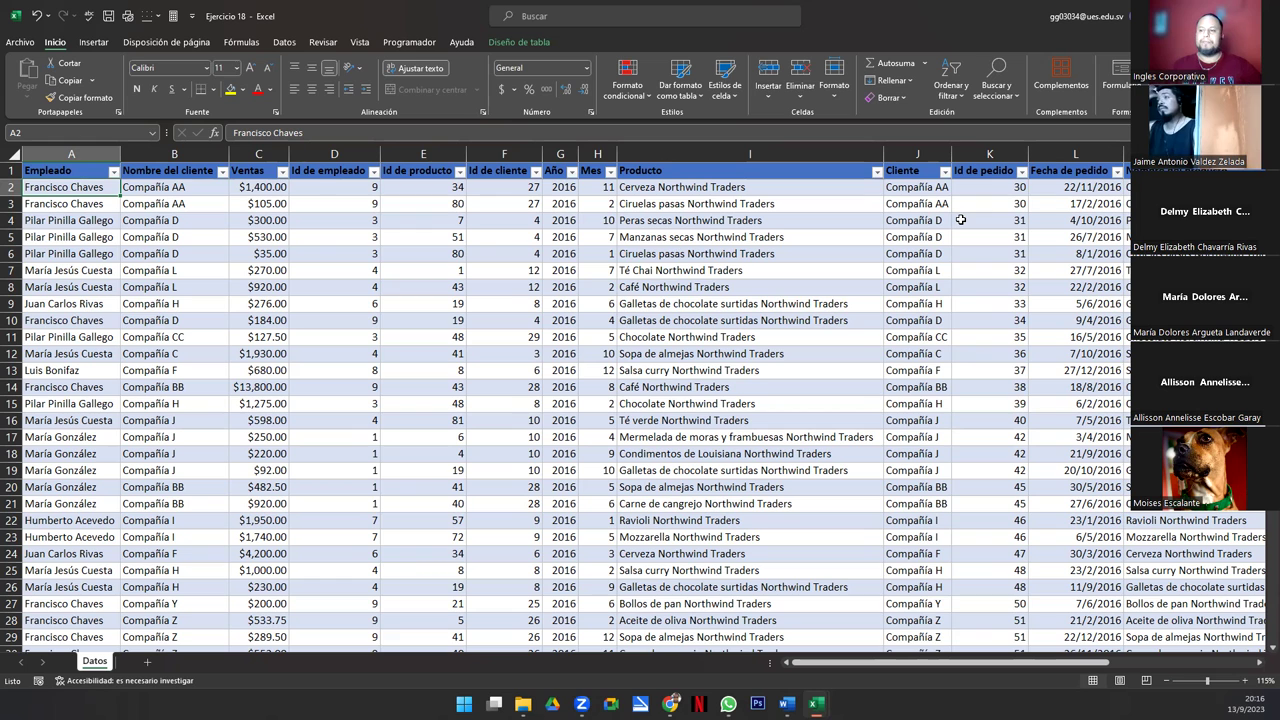
Step: Add a new sheet after Datos and name it TDINAMICA
{"action": "left_click", "coordinate": [148, 664]}
{"action": "double_click", "coordinate": [140, 662]}
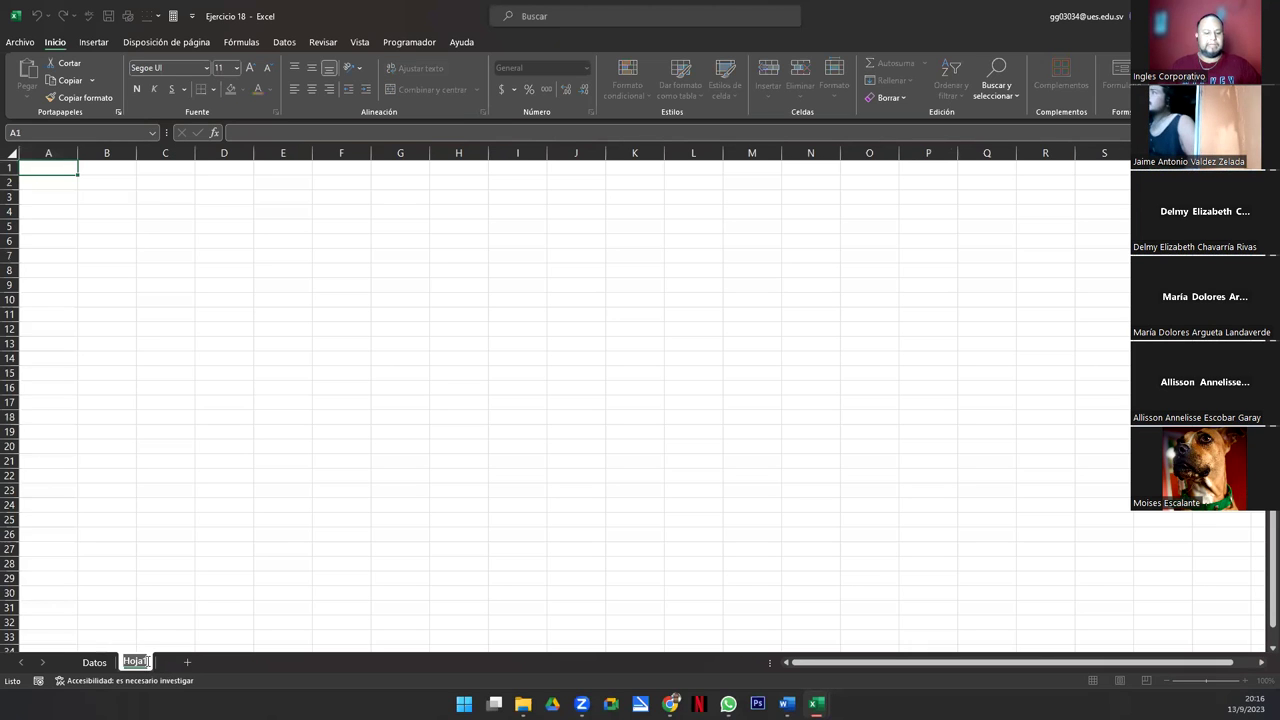
{"action": "key", "text": "BackSpace"}
{"action": "type", "text": "TDINA"}
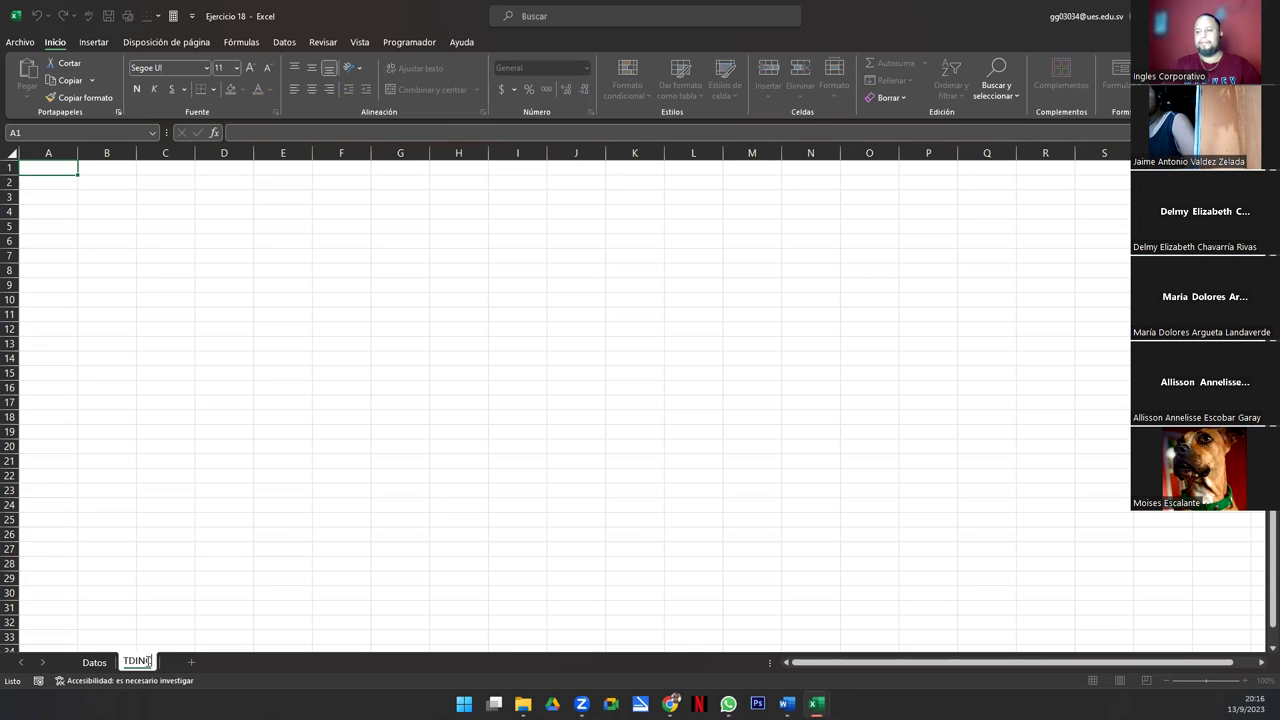
{"action": "type", "text": "MICA"}
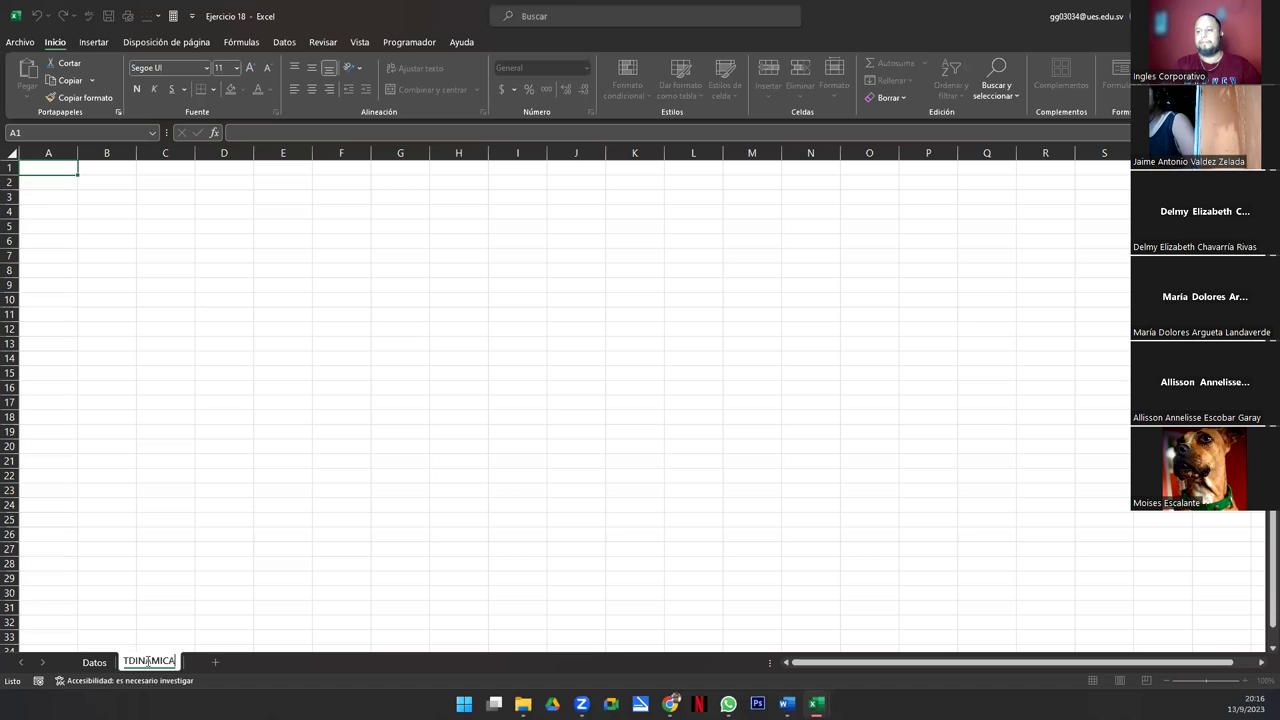
{"action": "key", "text": "Return"}
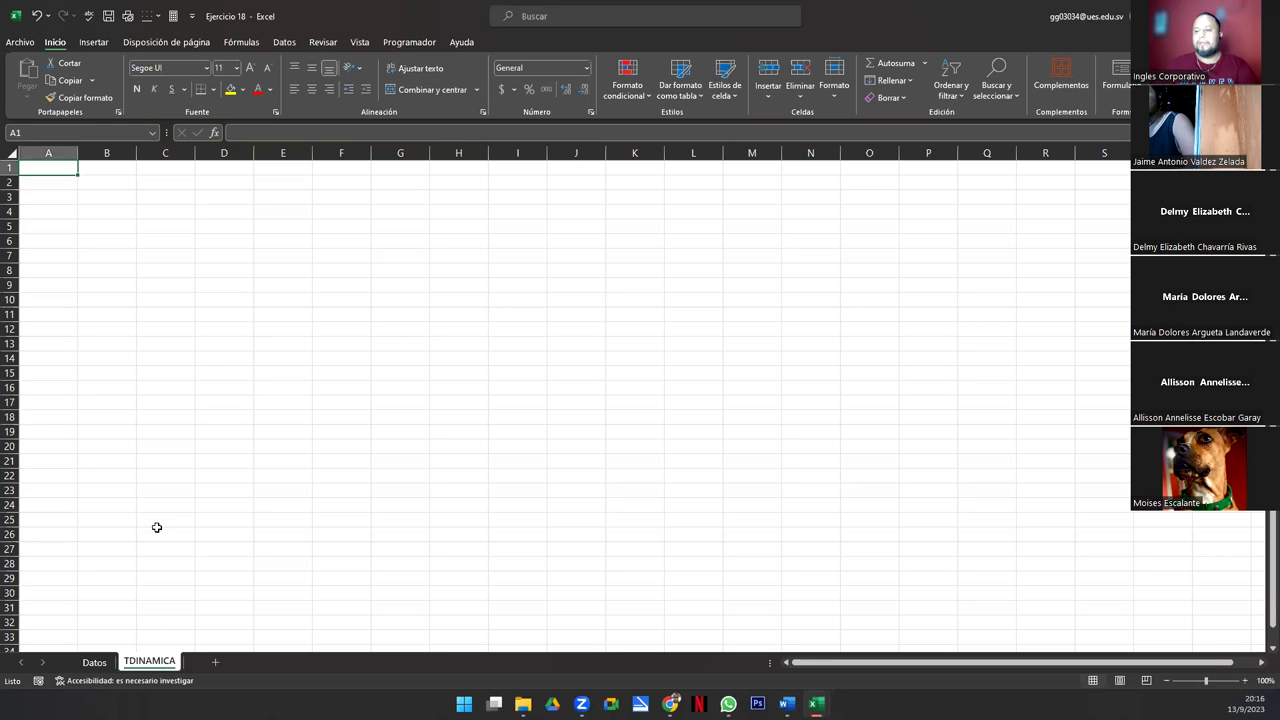
Step: Add a GDINAMICA sheet after TDINAMICA, then return to the Datos sheet
{"action": "left_click", "coordinate": [95, 662]}
{"action": "left_click", "coordinate": [217, 367]}
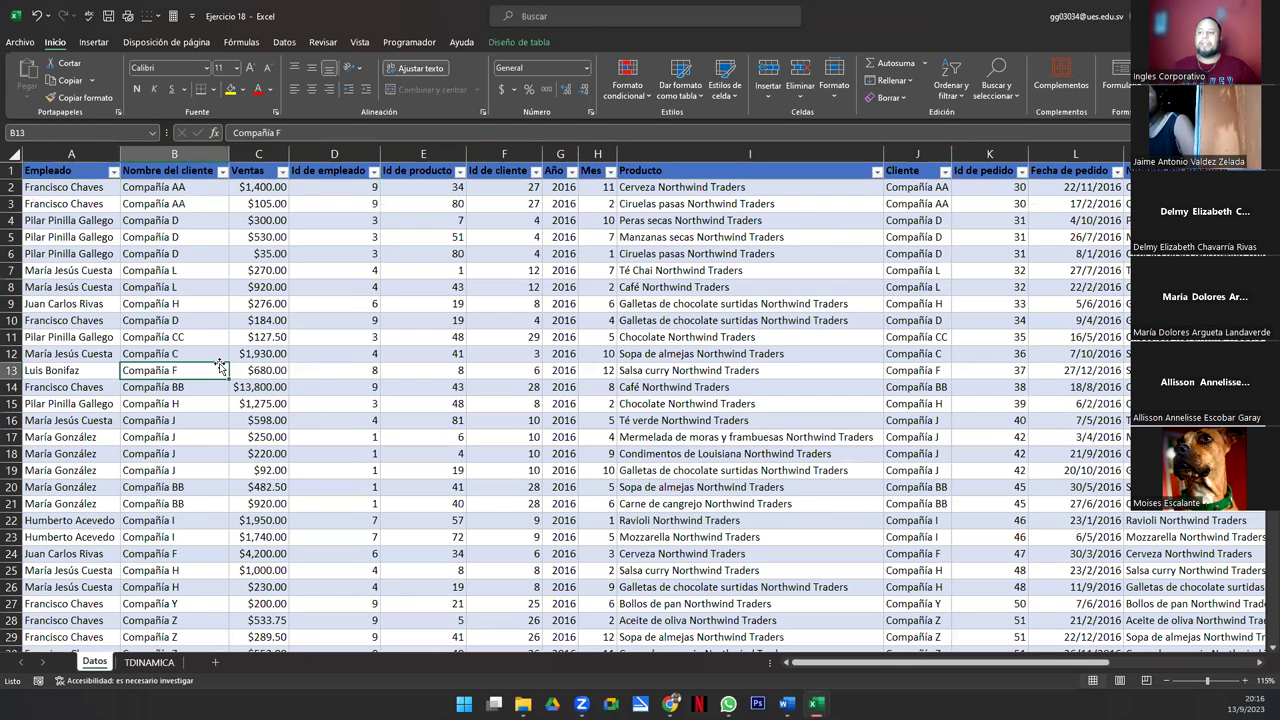
{"action": "left_click", "coordinate": [214, 662]}
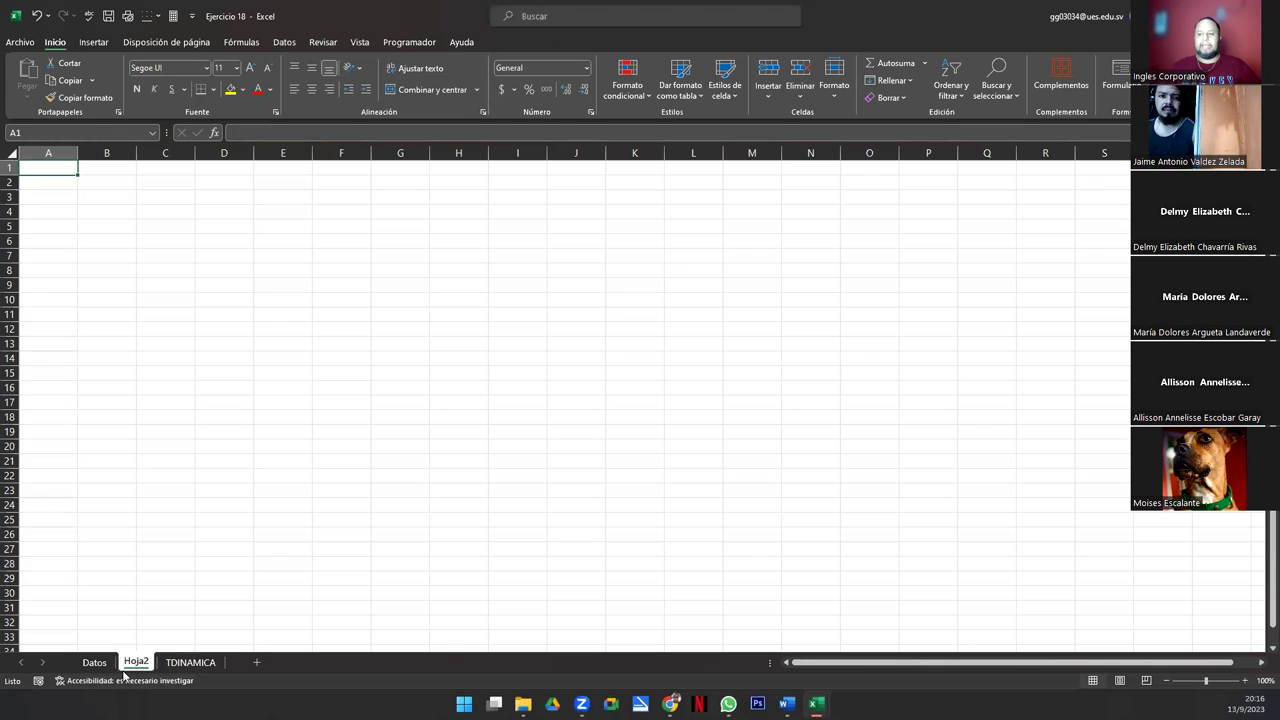
{"action": "left_click_drag", "start_coordinate": [128, 670], "coordinate": [200, 668]}
{"action": "double_click", "coordinate": [203, 662]}
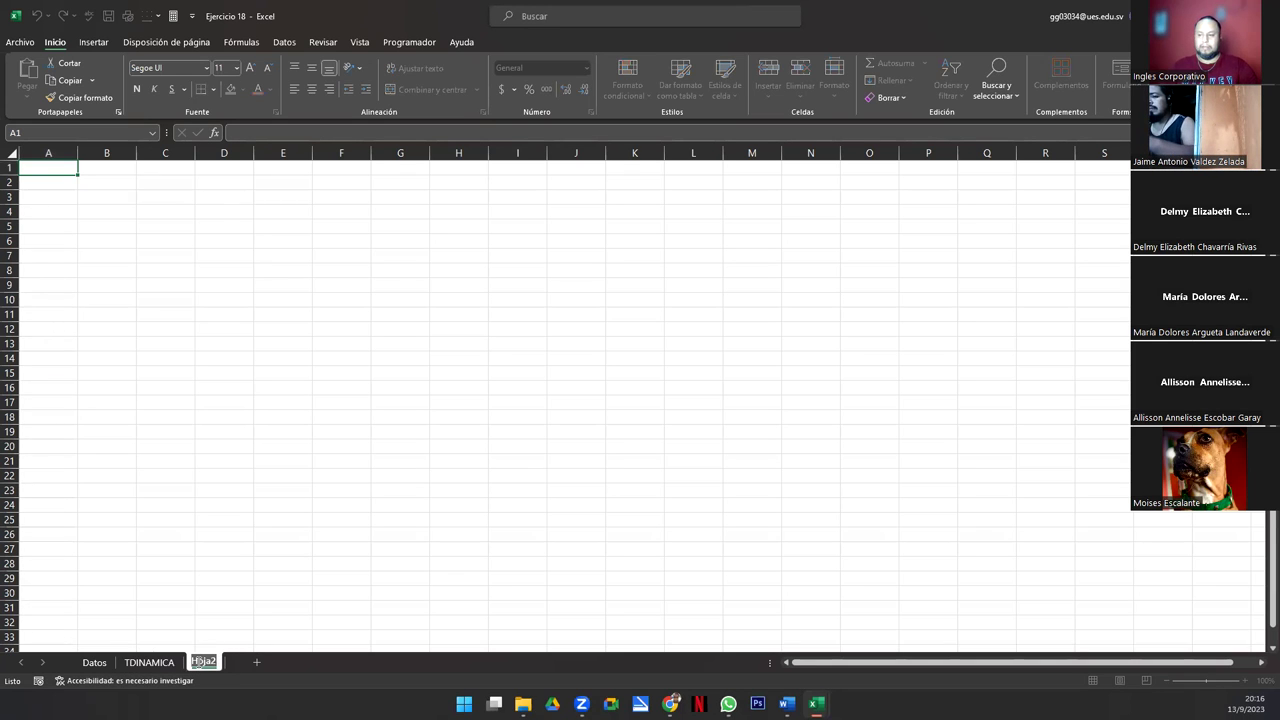
{"action": "type", "text": "GDINA"}
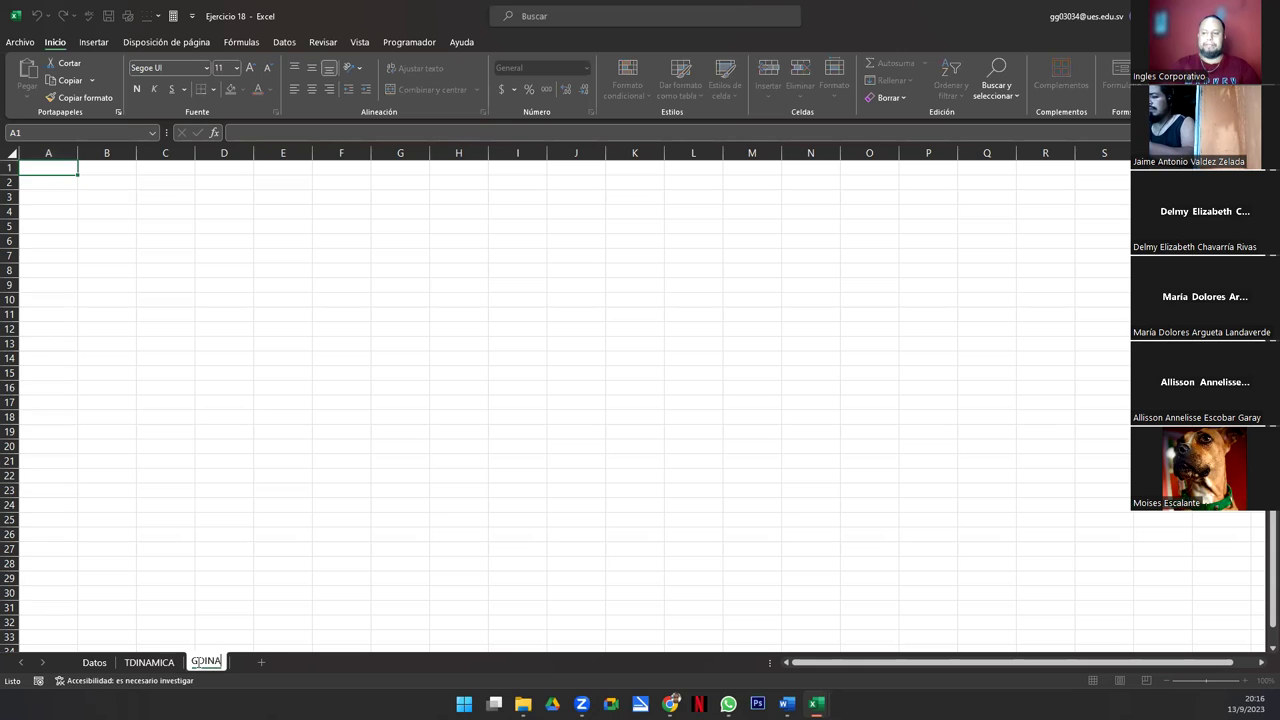
{"action": "type", "text": "MICA"}
{"action": "key", "text": "Return"}
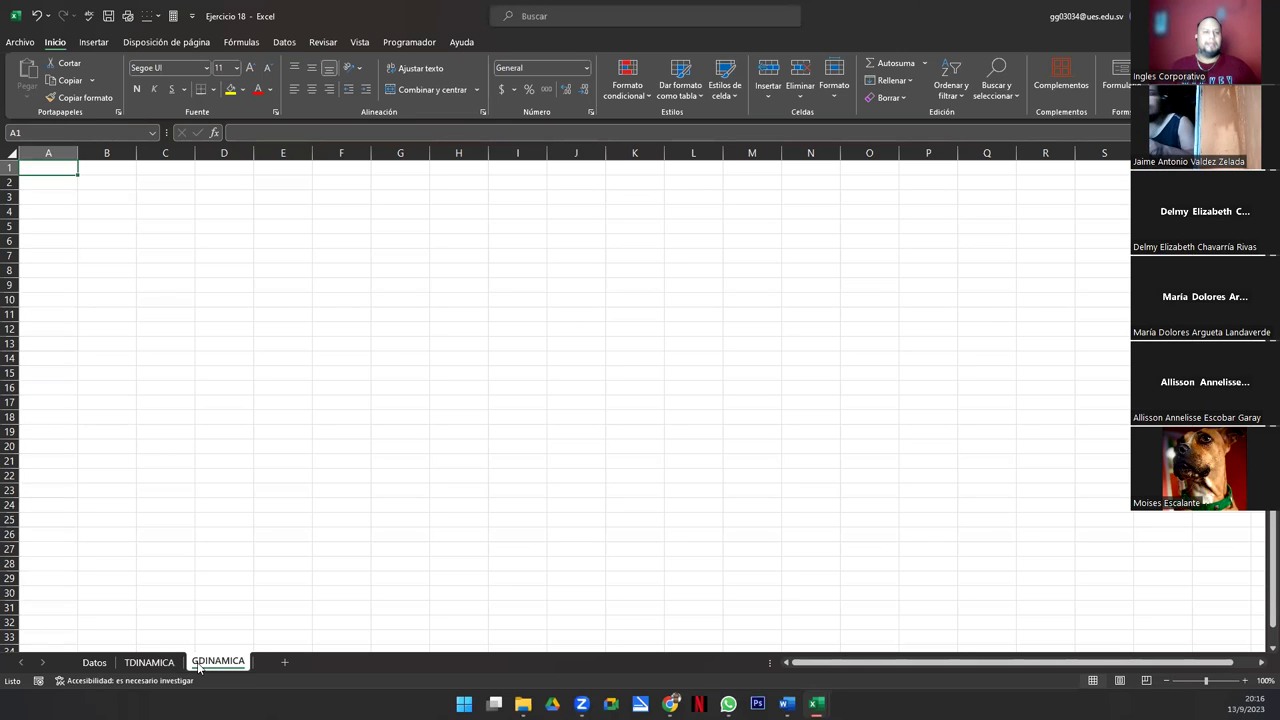
{"action": "left_click", "coordinate": [143, 668]}
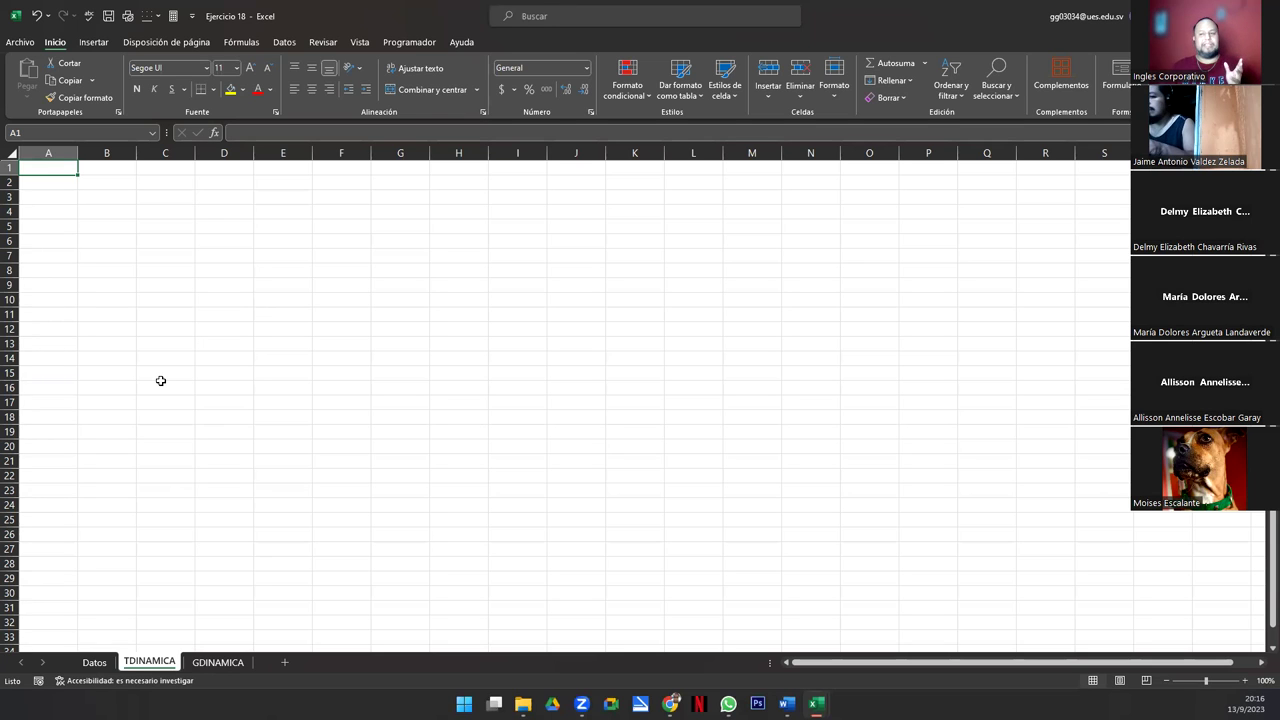
{"action": "left_click", "coordinate": [213, 667]}
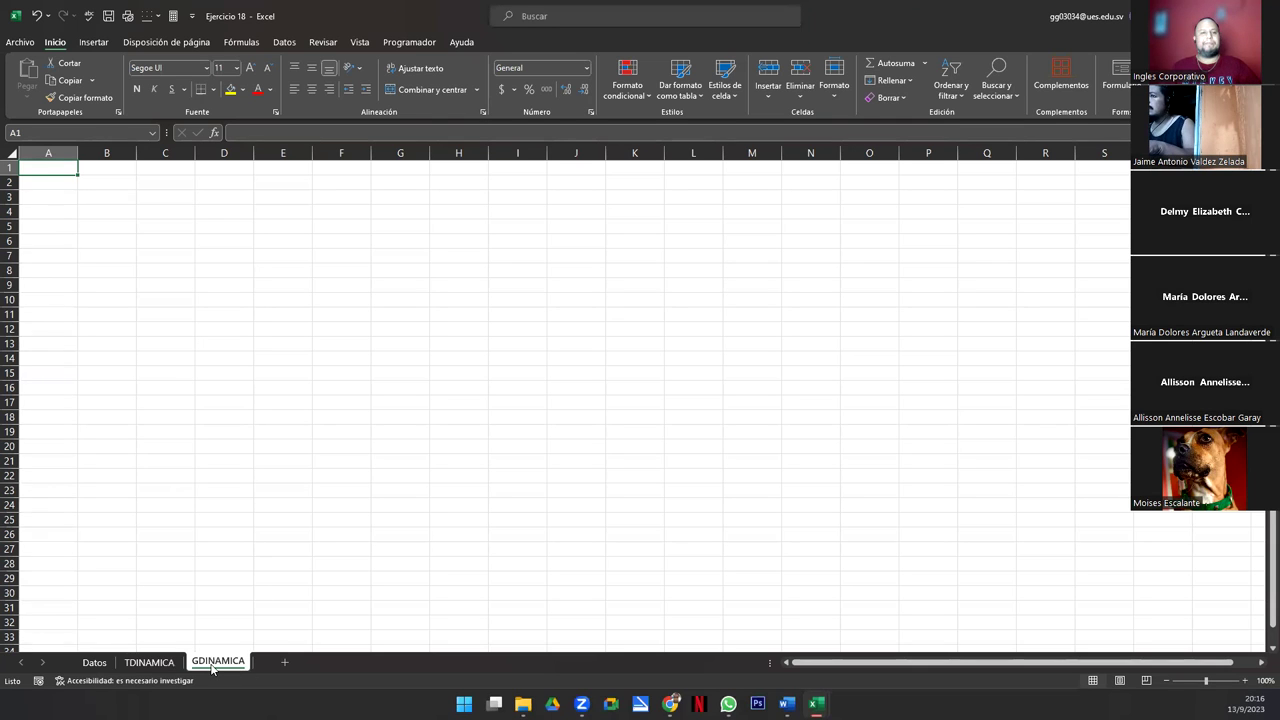
{"action": "left_click", "coordinate": [97, 665]}
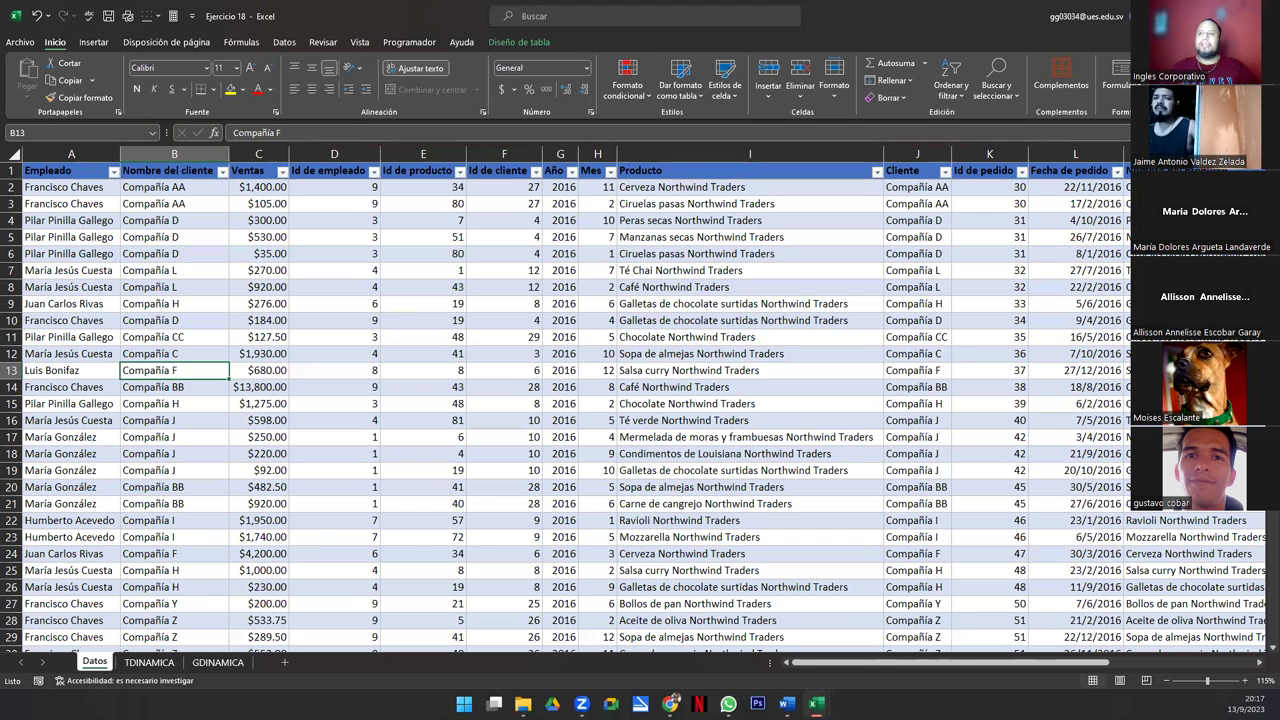
Step: Set up a PivotTable from Tabla1 with its destination on the existing sheet at TDINAMICA!$A$1
{"action": "left_click", "coordinate": [94, 45]}
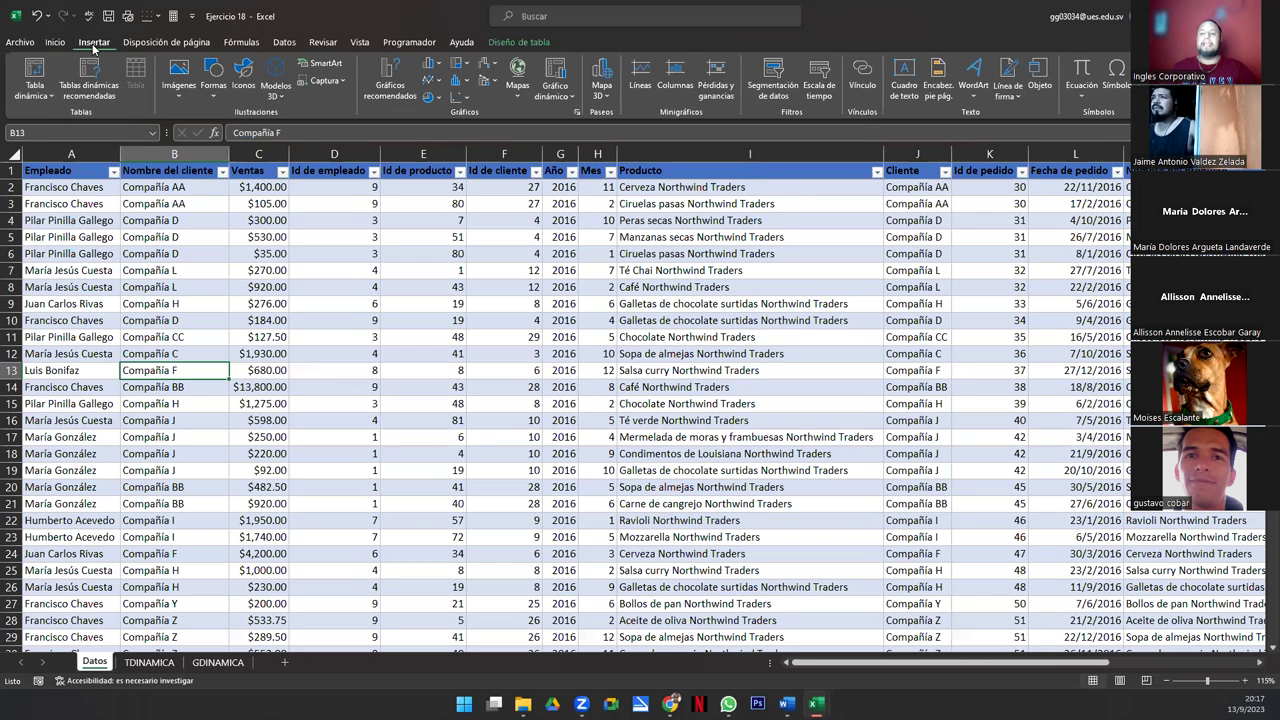
{"action": "left_click", "coordinate": [28, 72]}
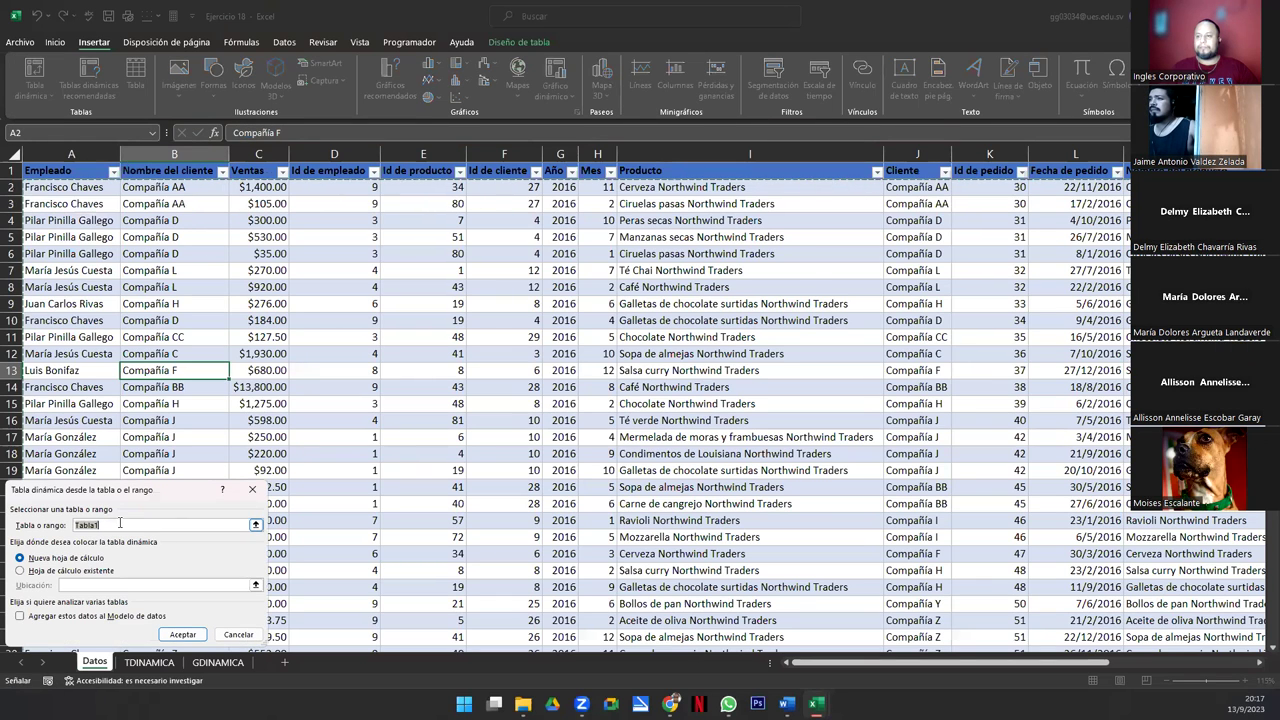
{"action": "left_click_drag", "start_coordinate": [110, 490], "coordinate": [428, 243]}
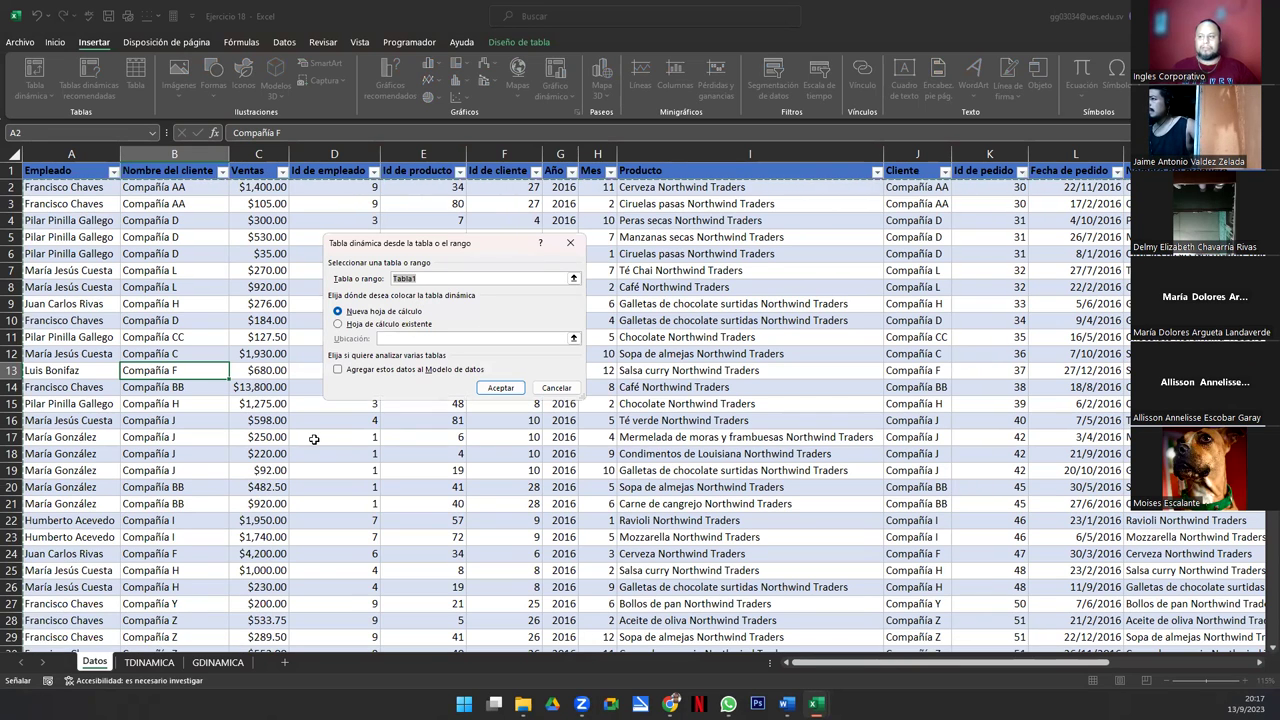
{"action": "left_click", "coordinate": [368, 325]}
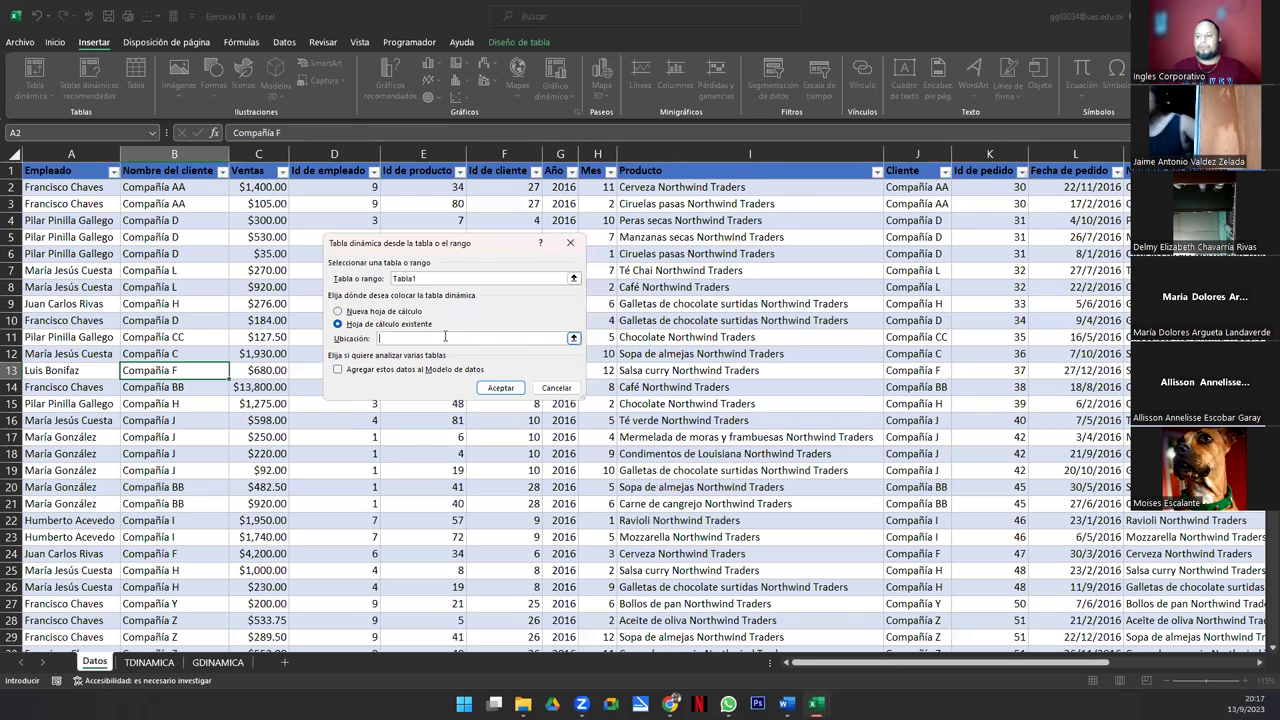
{"action": "left_click", "coordinate": [575, 340]}
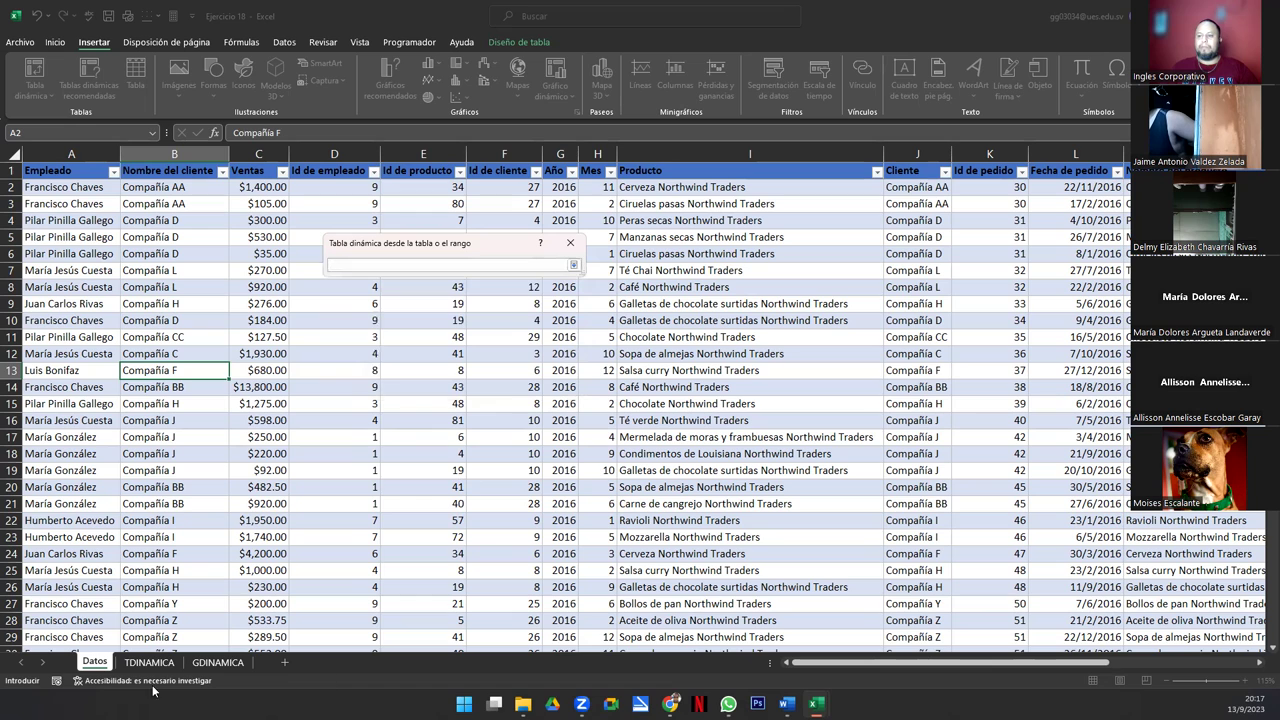
{"action": "left_click", "coordinate": [149, 662]}
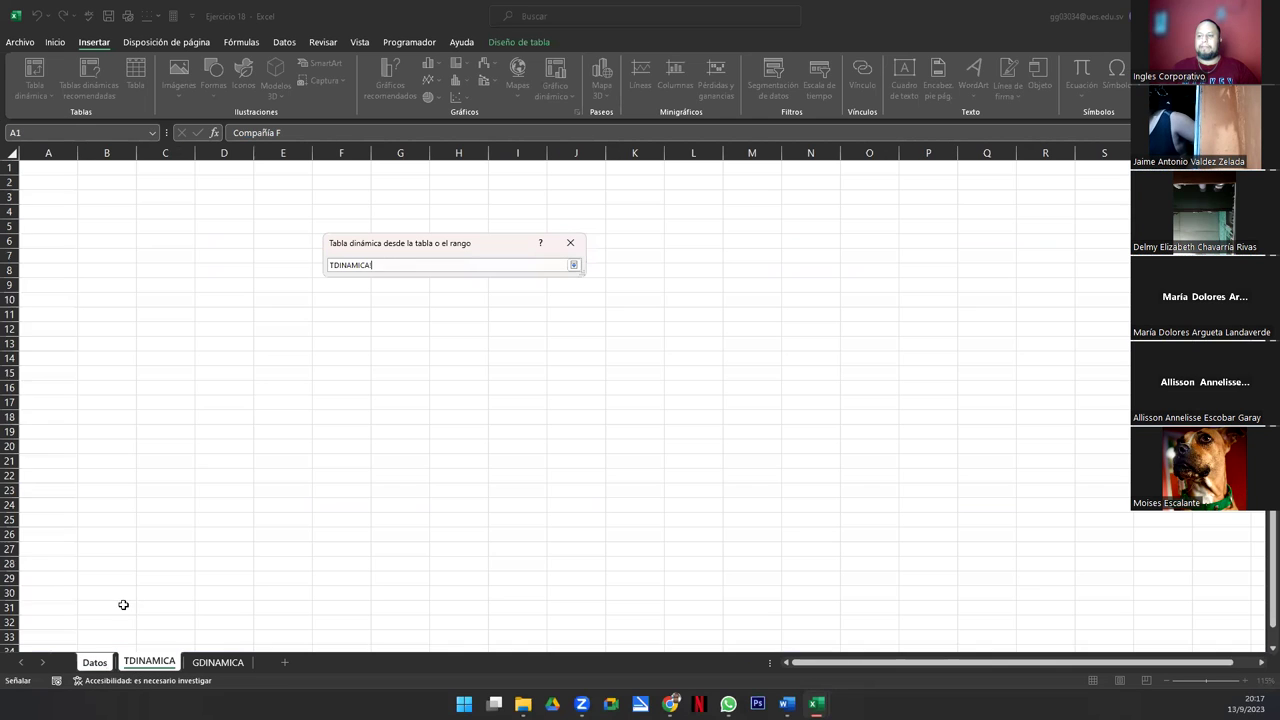
{"action": "left_click", "coordinate": [46, 170]}
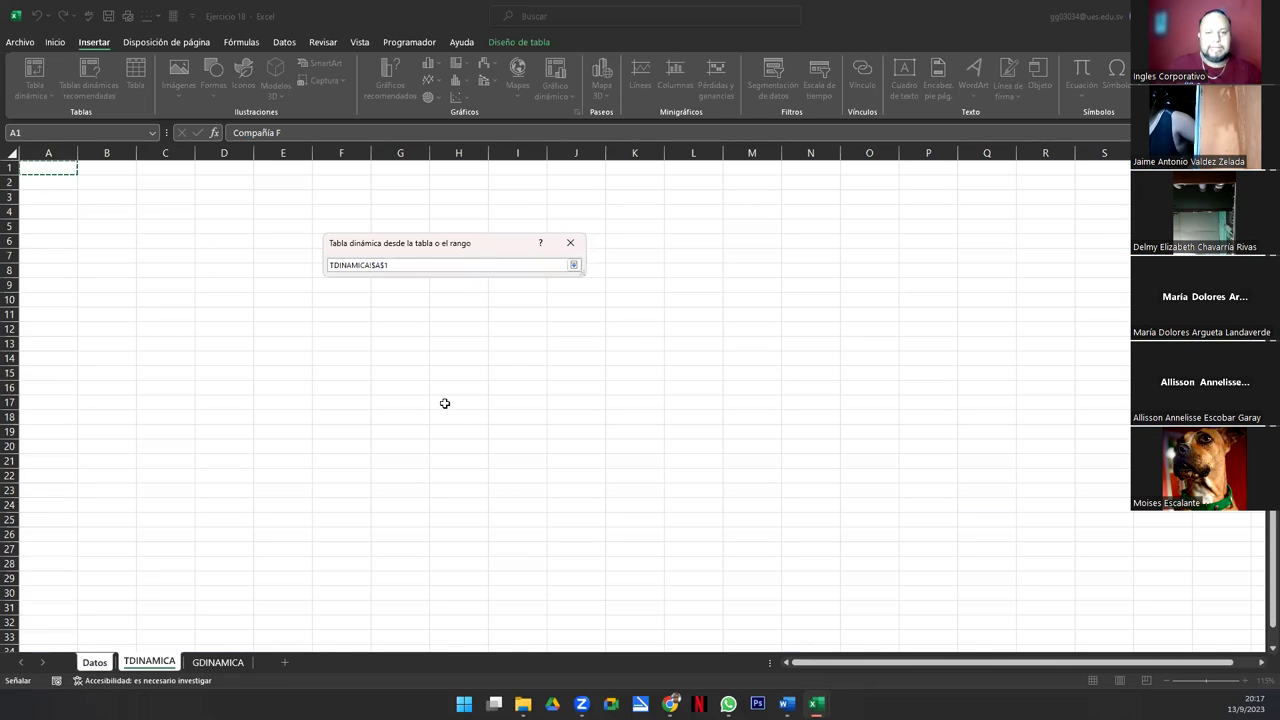
{"action": "left_click", "coordinate": [574, 265]}
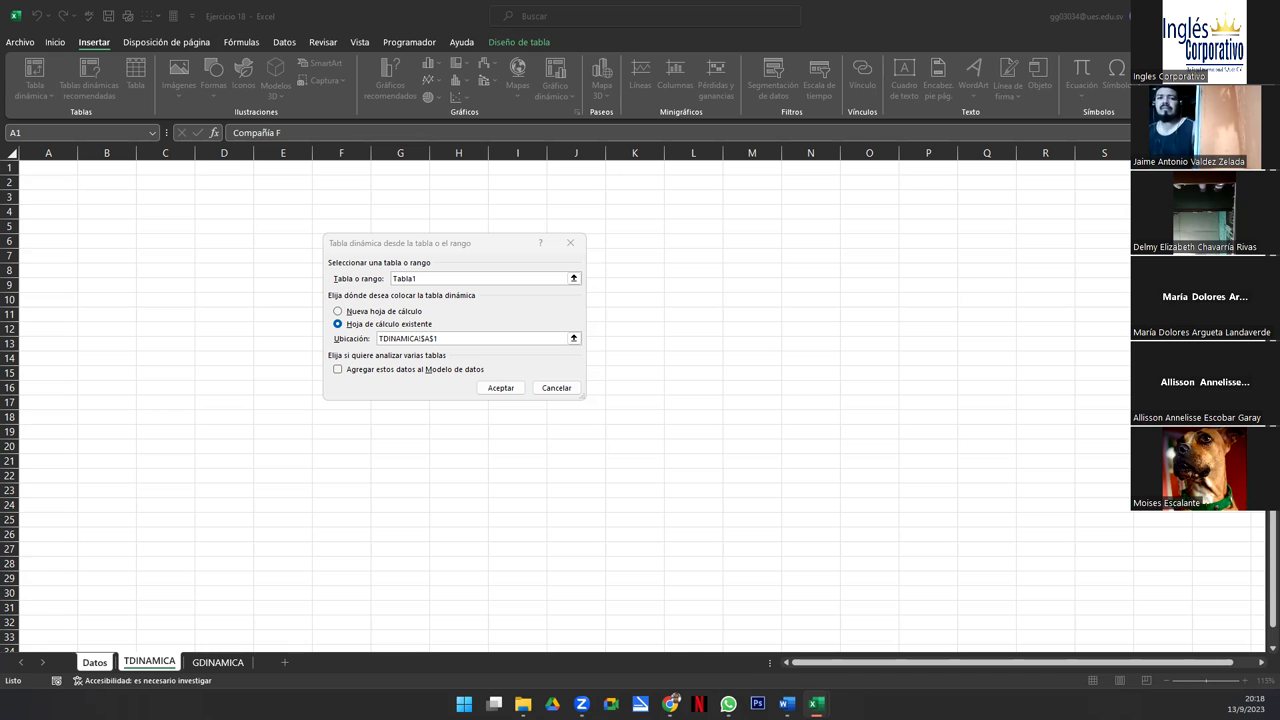
Step: Create the PivotTable and add Ventas to Valores, giving Suma de Ventas 7288785
{"action": "left_click", "coordinate": [500, 389]}
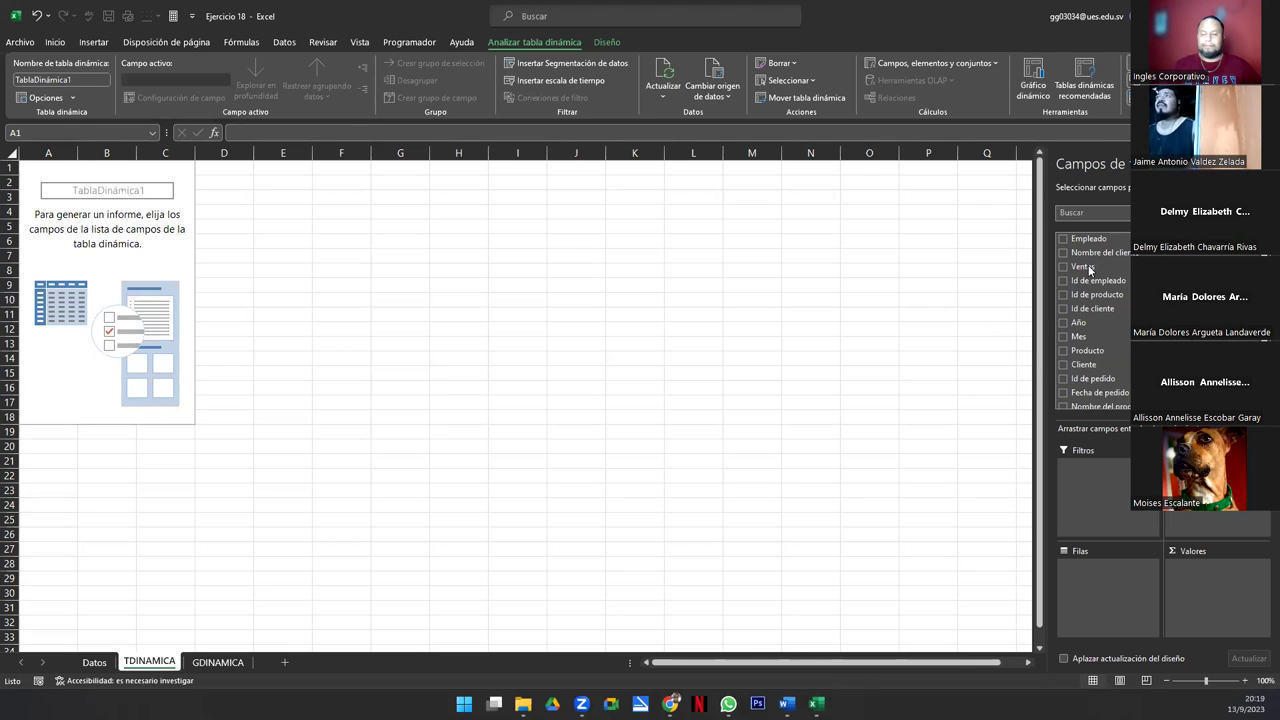
{"action": "left_click_drag", "start_coordinate": [1090, 268], "coordinate": [1237, 568]}
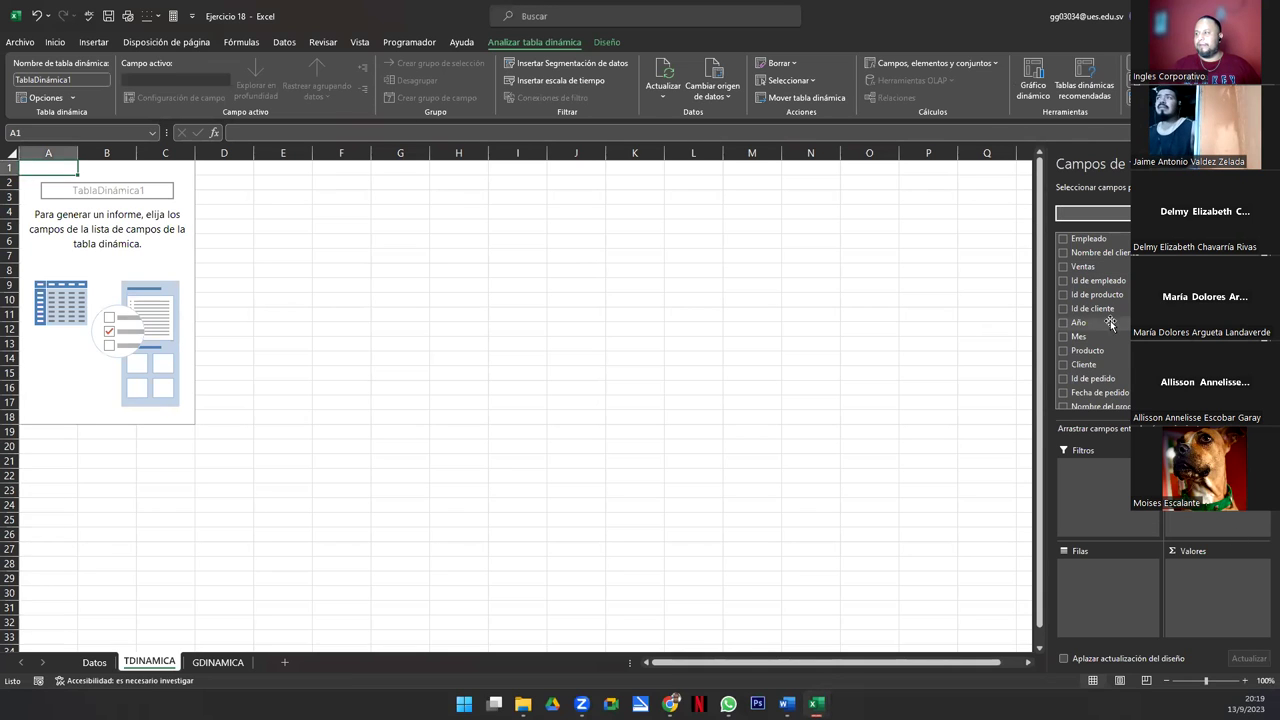
{"action": "left_click_drag", "start_coordinate": [1085, 267], "coordinate": [1198, 603]}
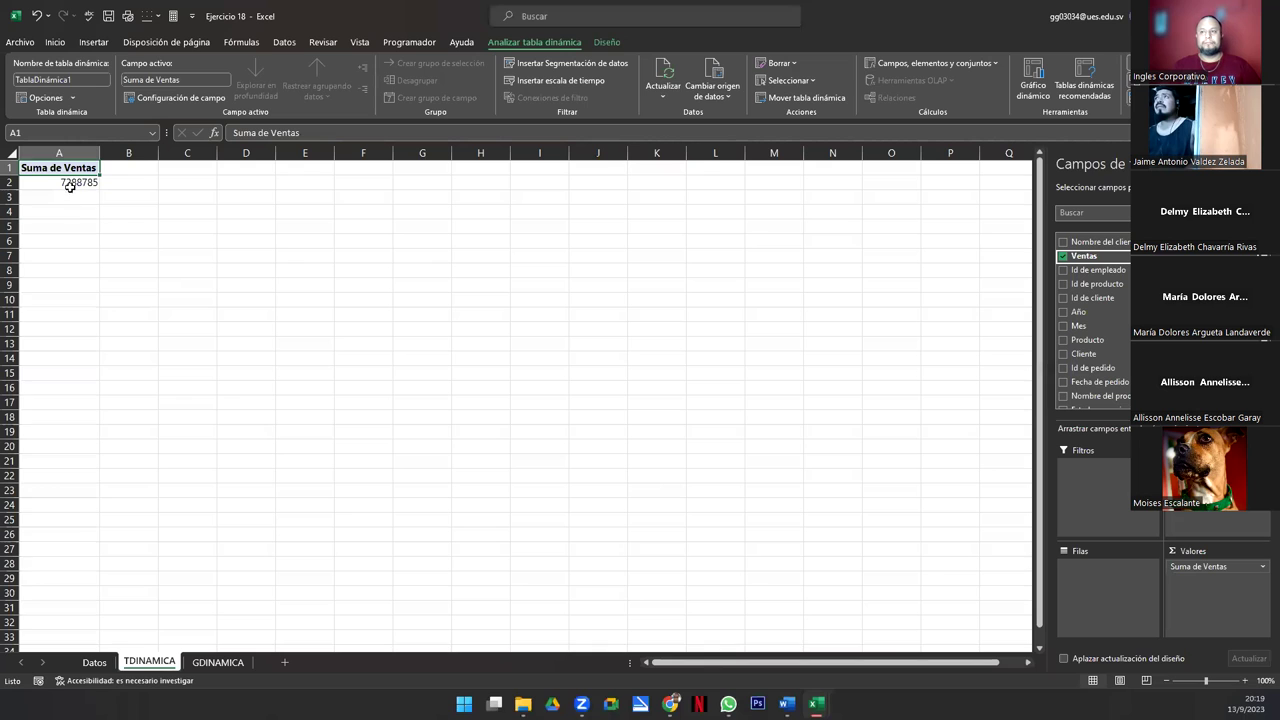
{"action": "scroll", "coordinate": [64, 186], "scroll_direction": "up", "scroll_amount": 3}
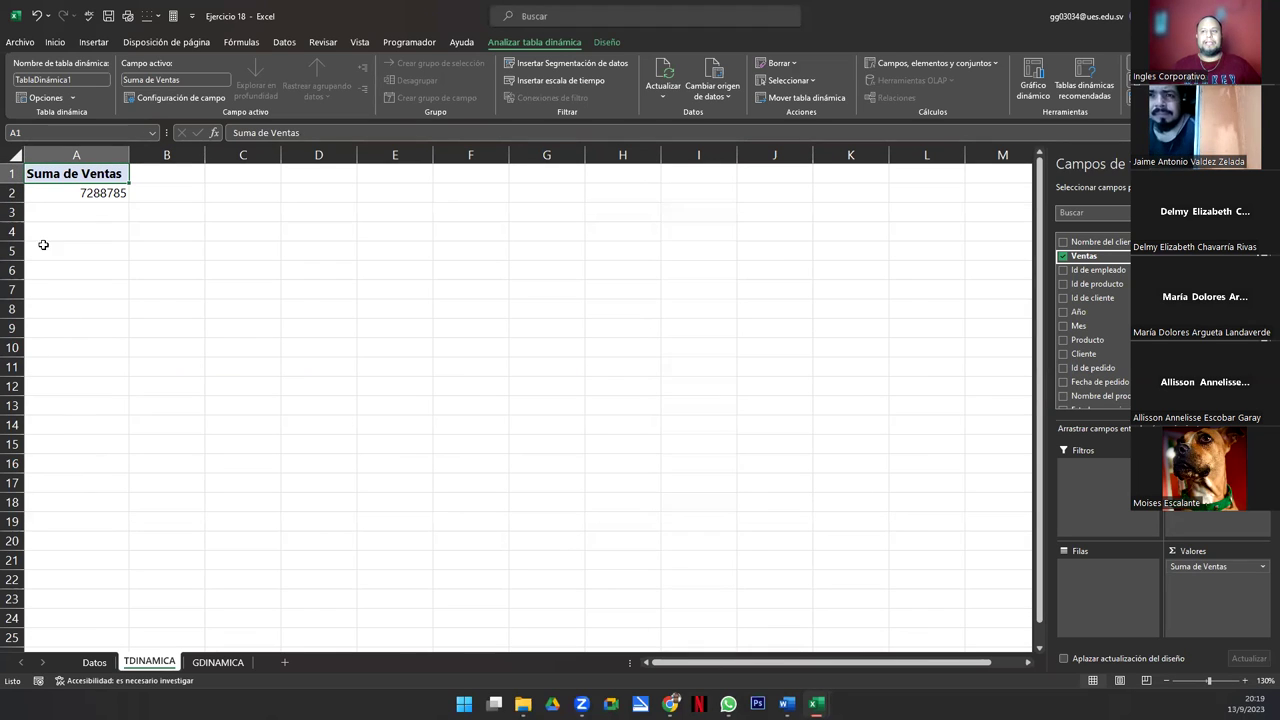
Step: Format the A2 sales total as accounting currency ($ 7,288,785.00), then select cell C1
{"action": "left_click", "coordinate": [52, 192]}
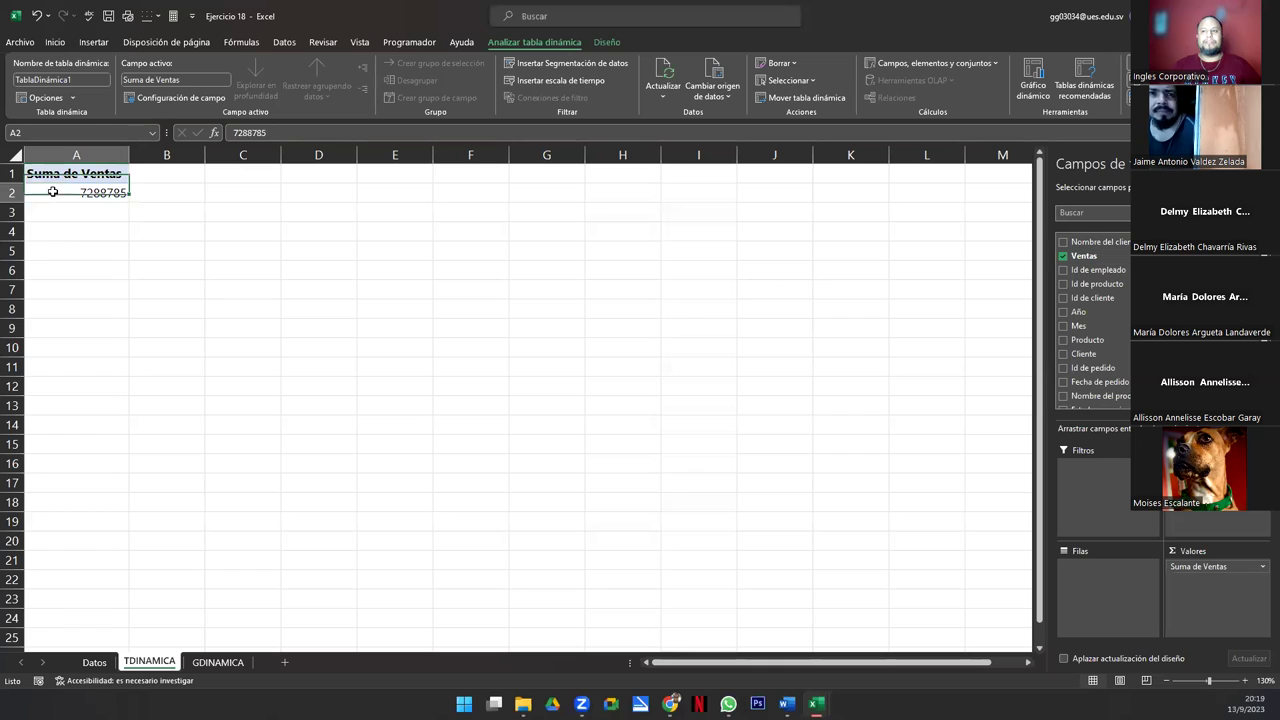
{"action": "left_click", "coordinate": [55, 42]}
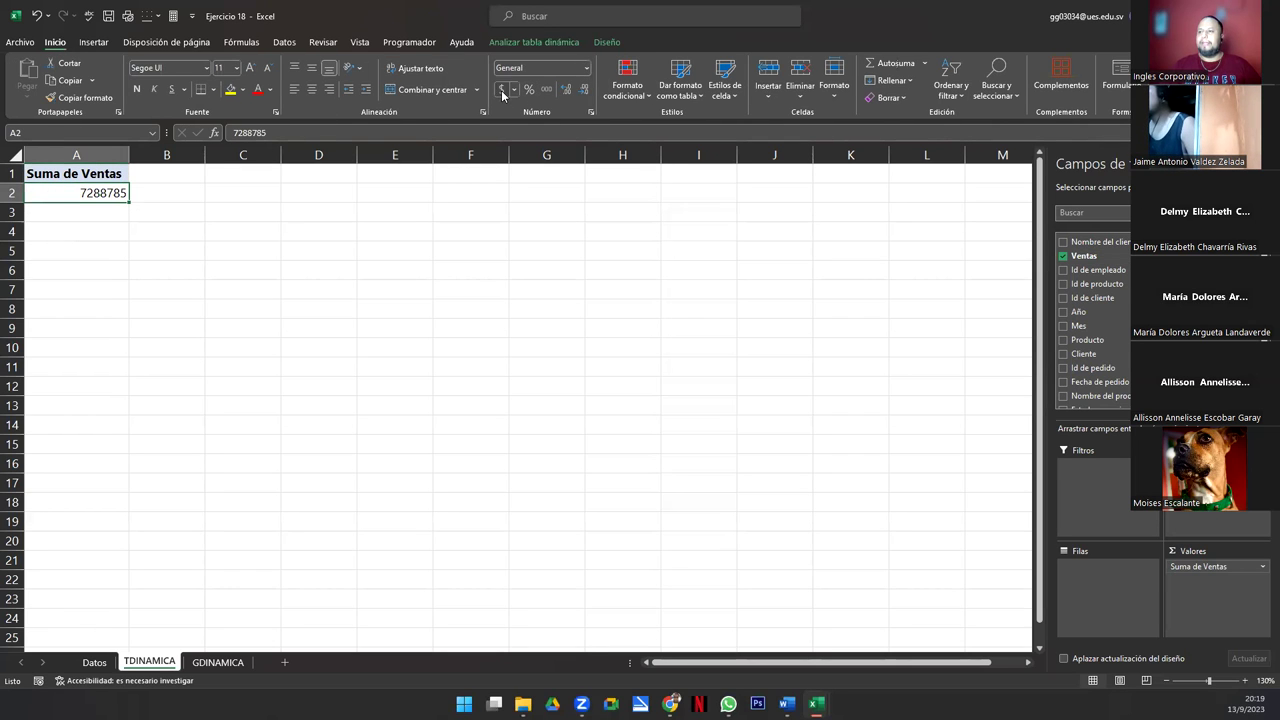
{"action": "left_click", "coordinate": [501, 89]}
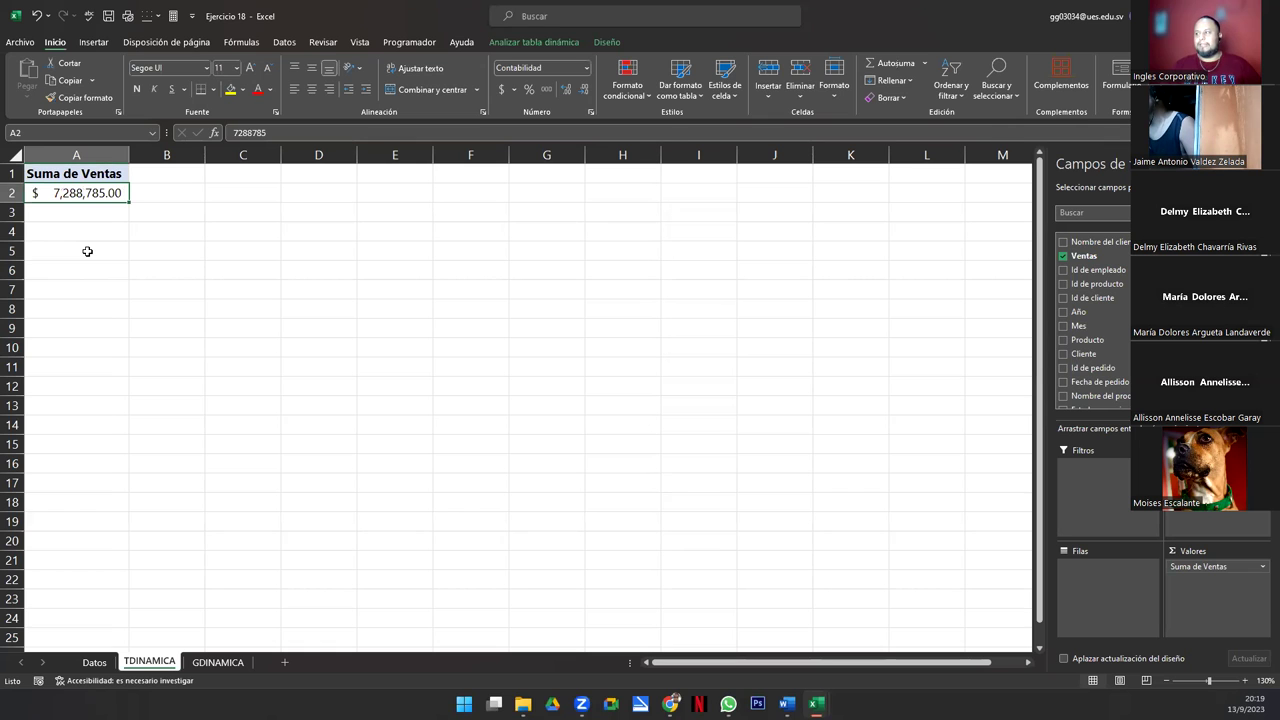
{"action": "left_click", "coordinate": [83, 671]}
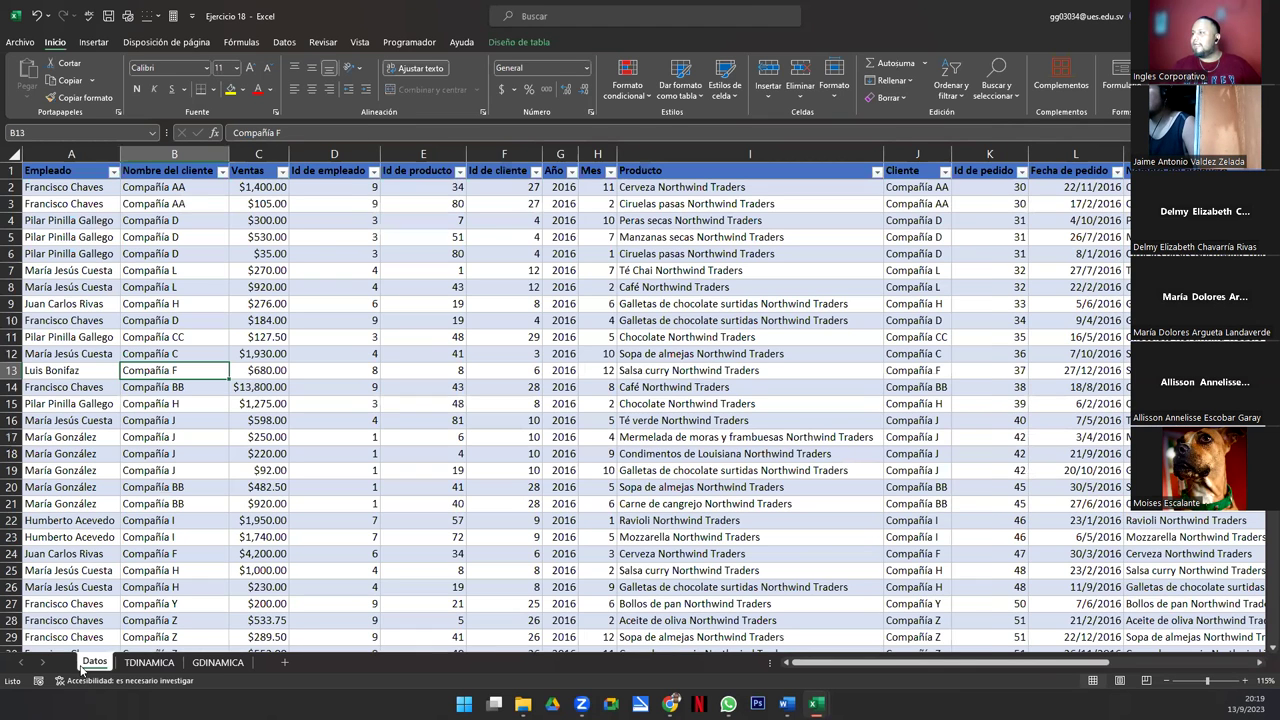
{"action": "left_click", "coordinate": [146, 662]}
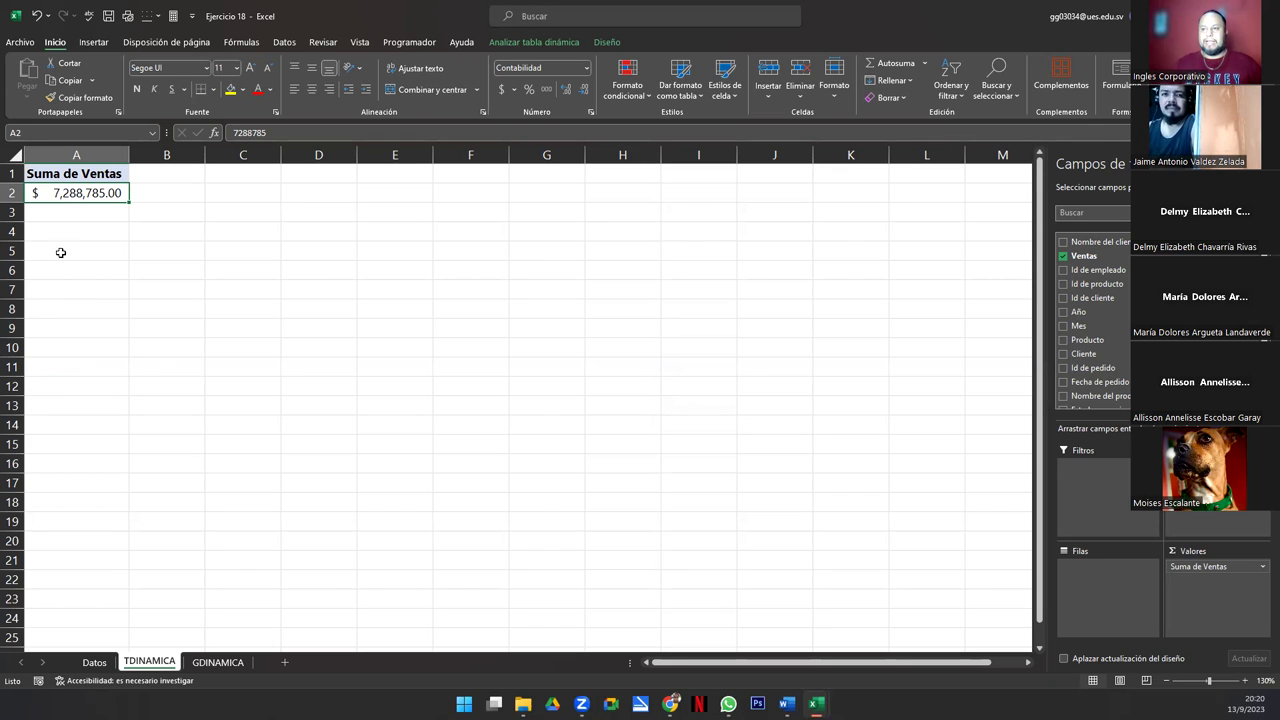
{"action": "left_click", "coordinate": [236, 174]}
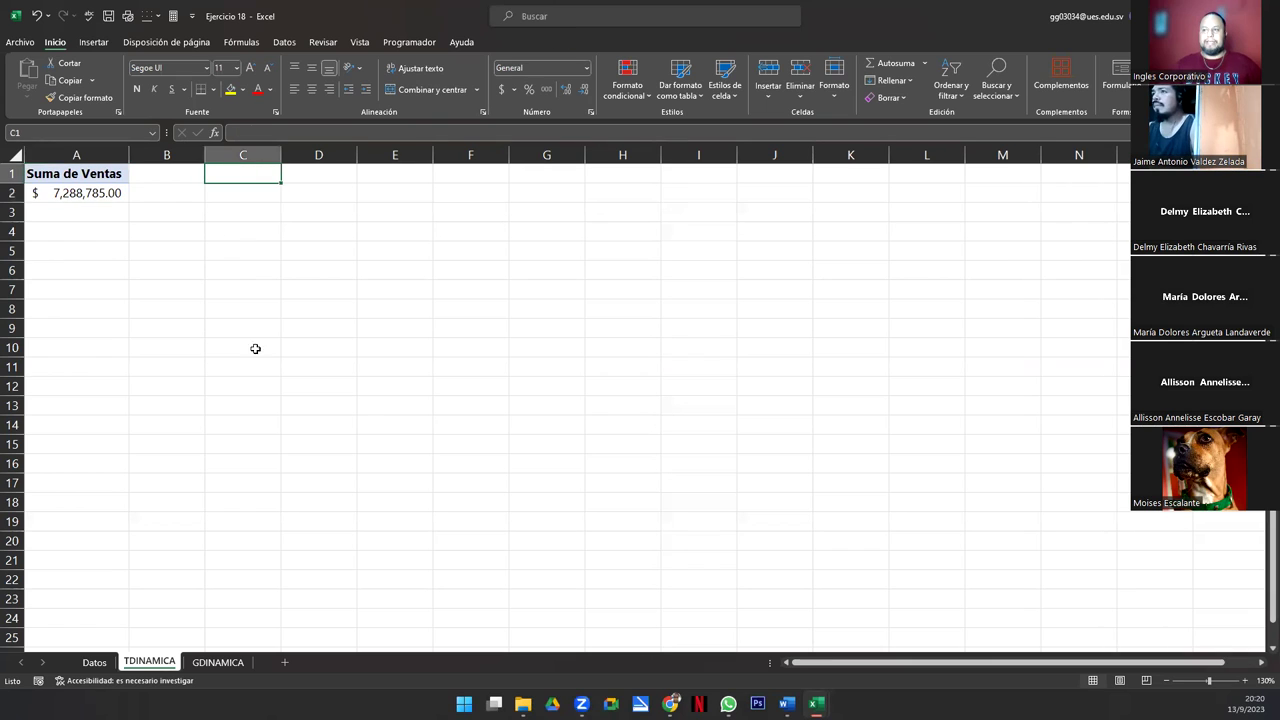
Step: Insert a second PivotTable from Tabla1 at TDINAMICA!$C$1, then go back to Datos
{"action": "left_click", "coordinate": [96, 664]}
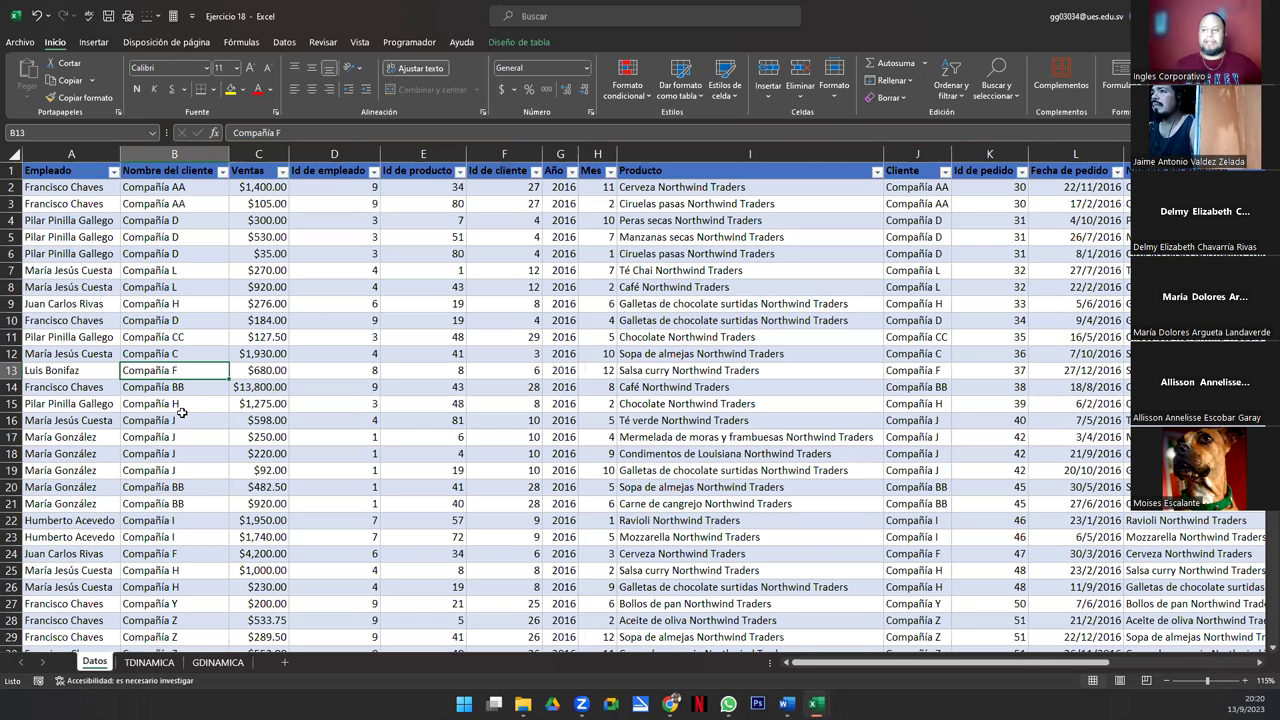
{"action": "left_click", "coordinate": [160, 290]}
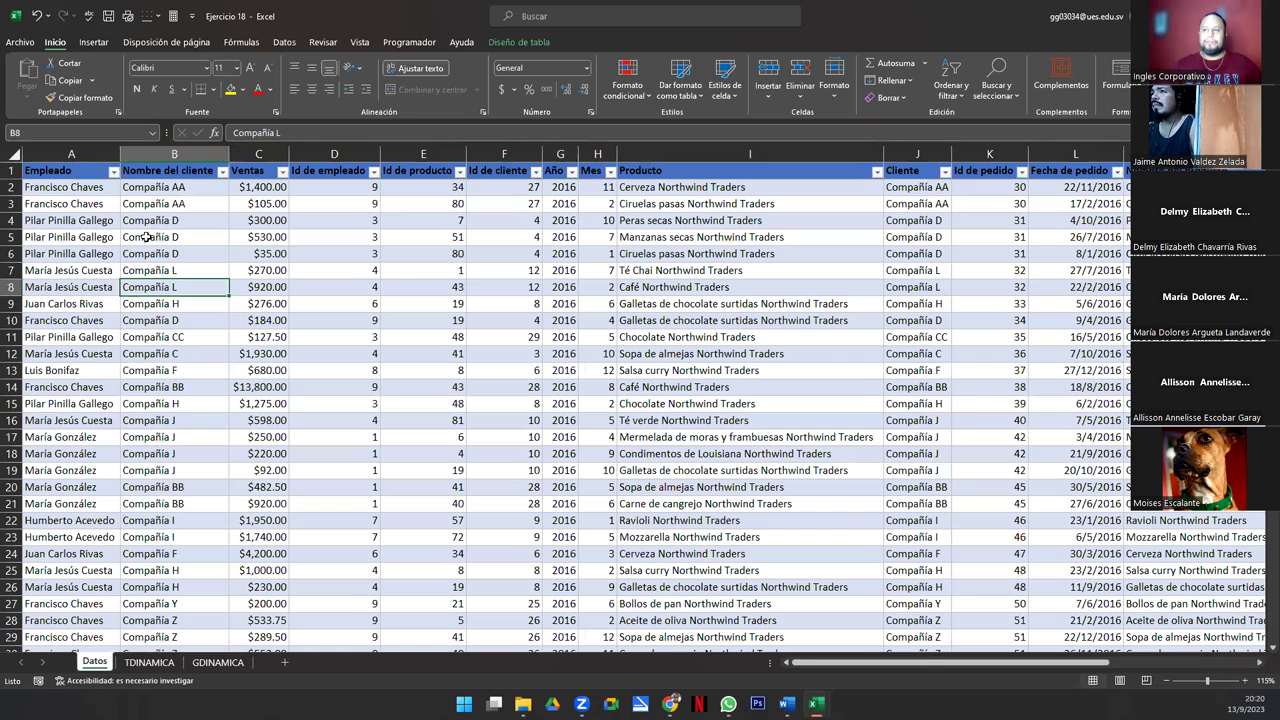
{"action": "left_click", "coordinate": [93, 42]}
{"action": "left_click", "coordinate": [33, 75]}
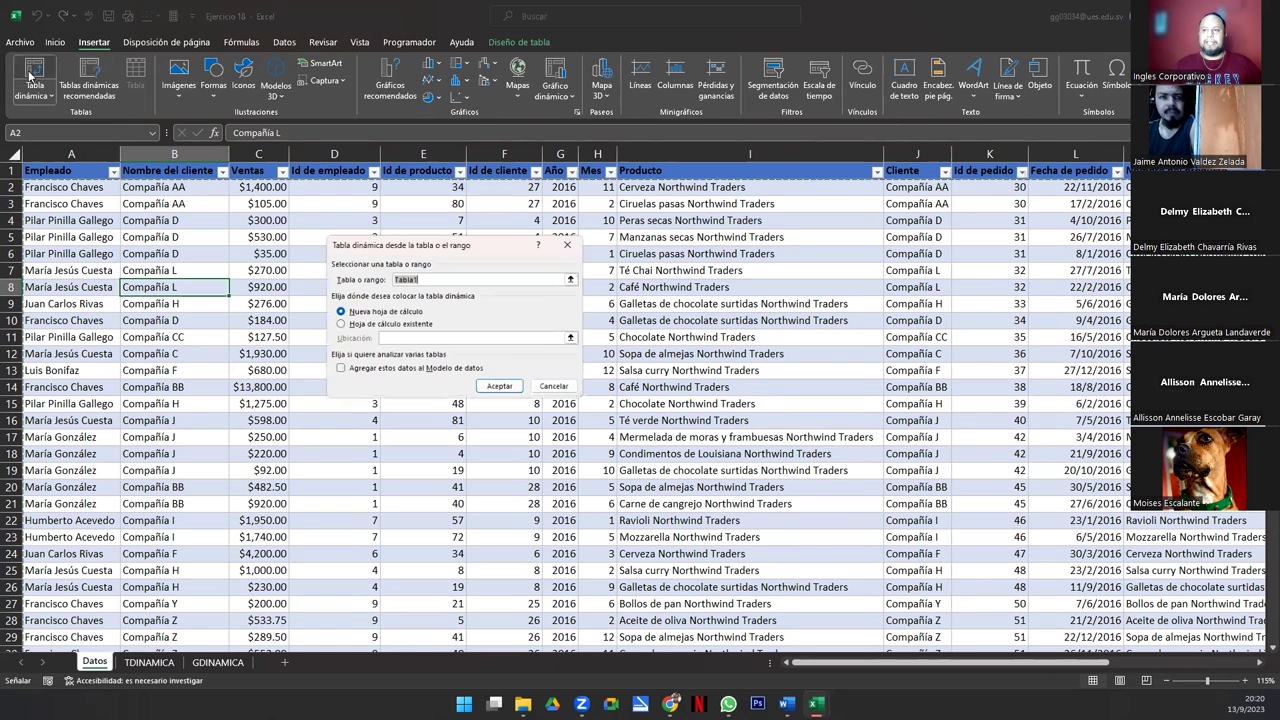
{"action": "left_click", "coordinate": [381, 324]}
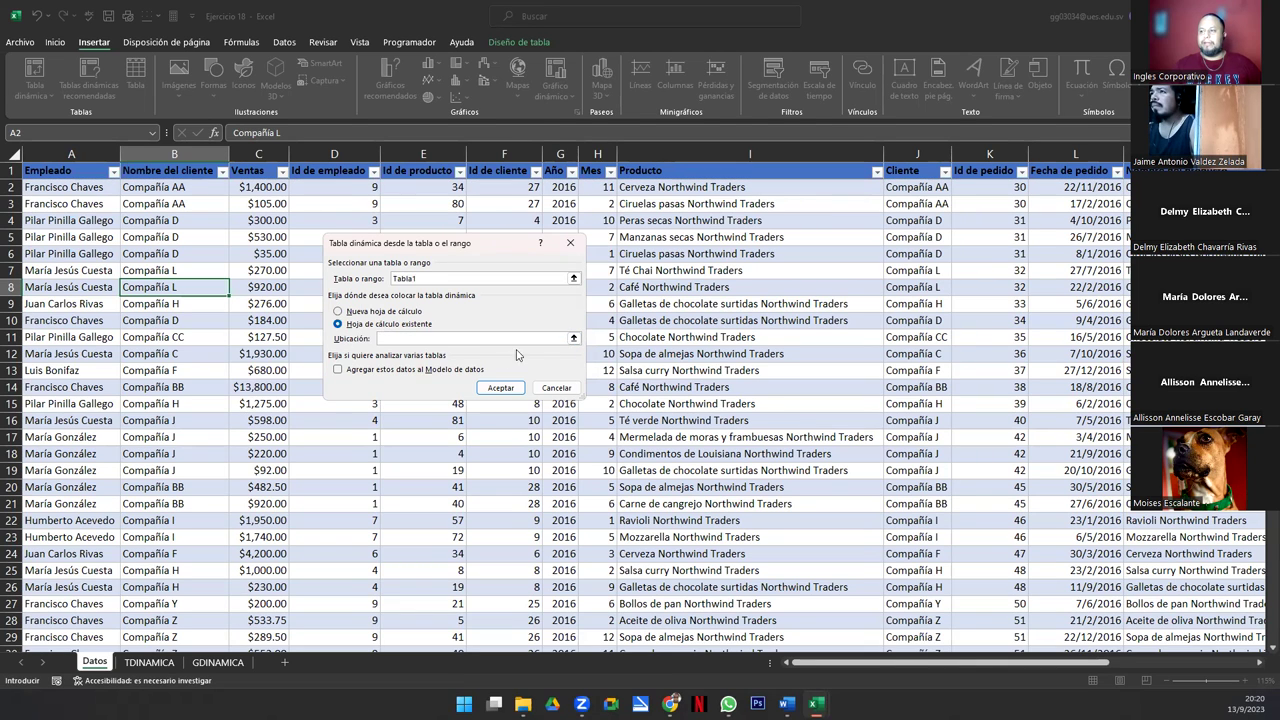
{"action": "left_click", "coordinate": [573, 338]}
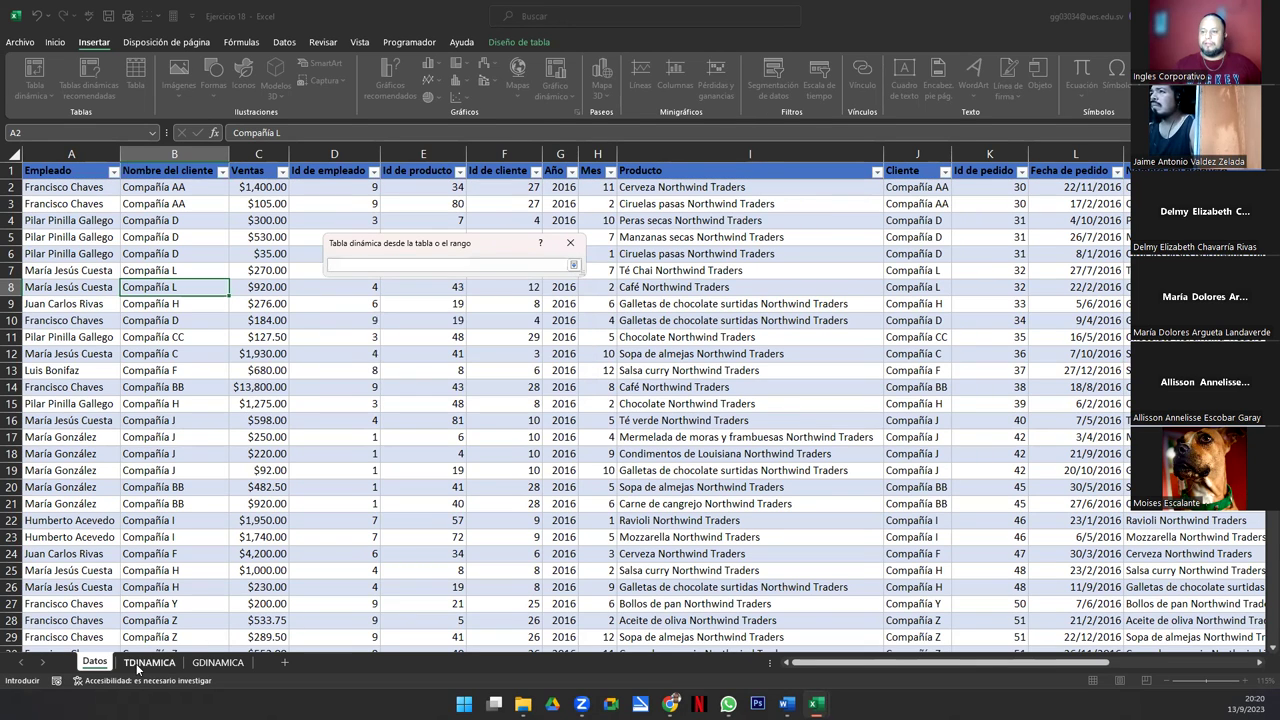
{"action": "left_click", "coordinate": [149, 662]}
{"action": "left_click", "coordinate": [247, 178]}
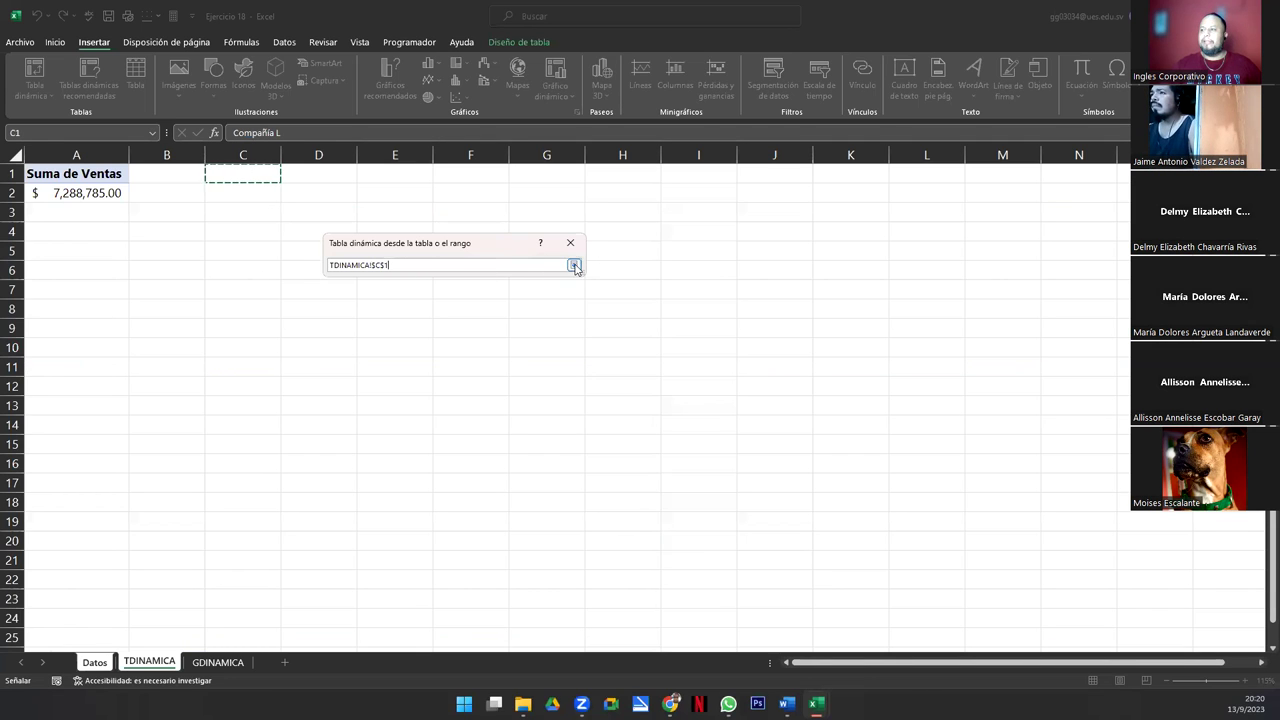
{"action": "left_click", "coordinate": [573, 265]}
{"action": "left_click", "coordinate": [508, 393]}
{"action": "left_click", "coordinate": [94, 663]}
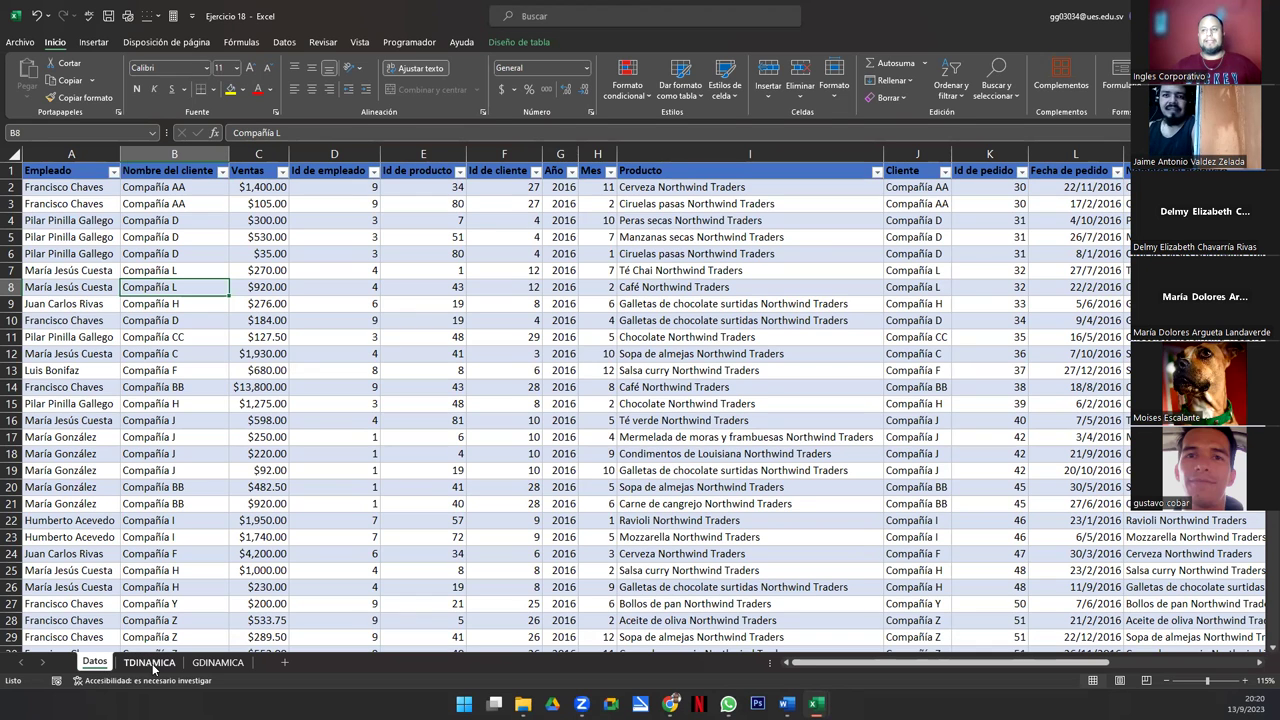
Step: Add Empleado to the rows of the second PivotTable
{"action": "left_click", "coordinate": [153, 668]}
{"action": "left_click", "coordinate": [470, 280]}
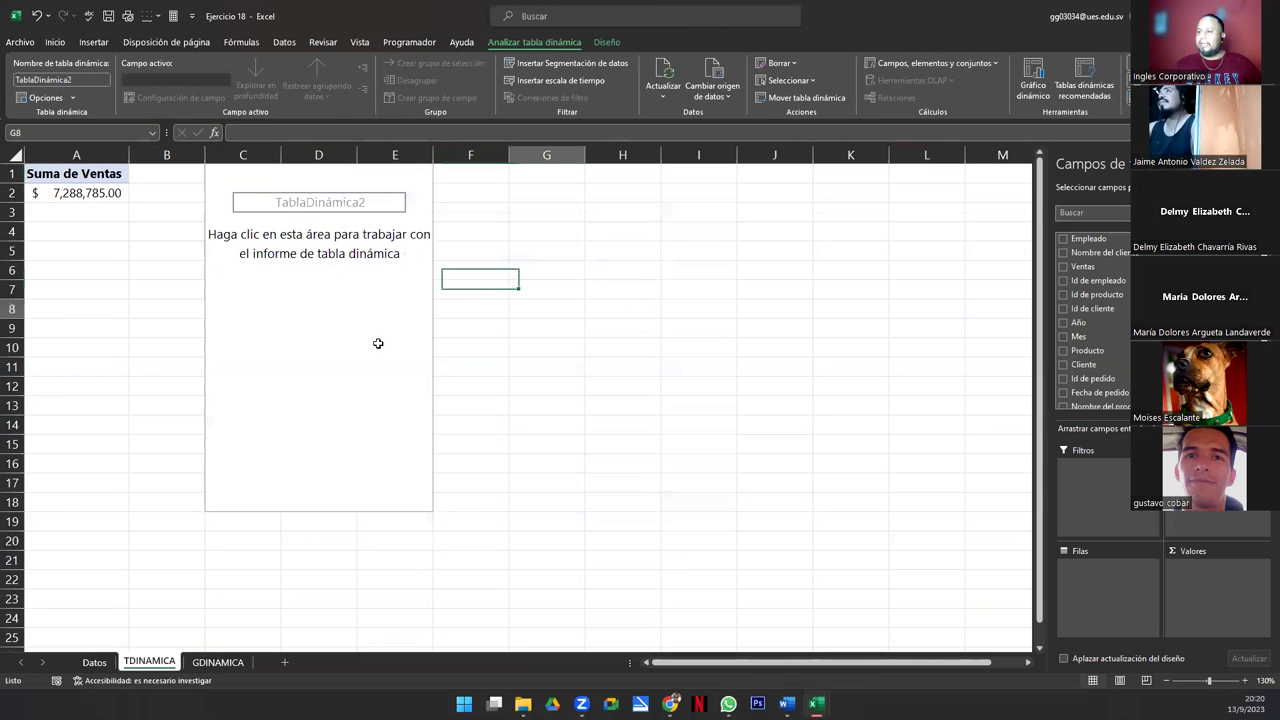
{"action": "left_click", "coordinate": [319, 348]}
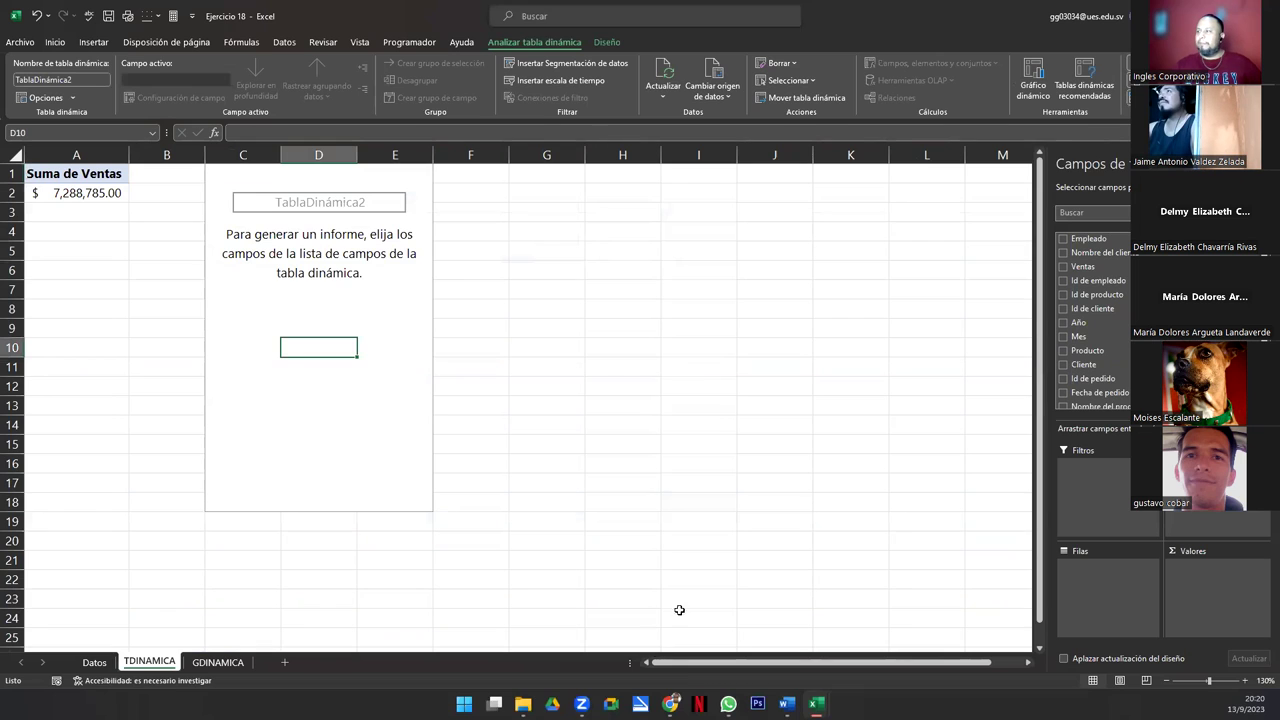
{"action": "left_click_drag", "start_coordinate": [1087, 242], "coordinate": [1103, 580]}
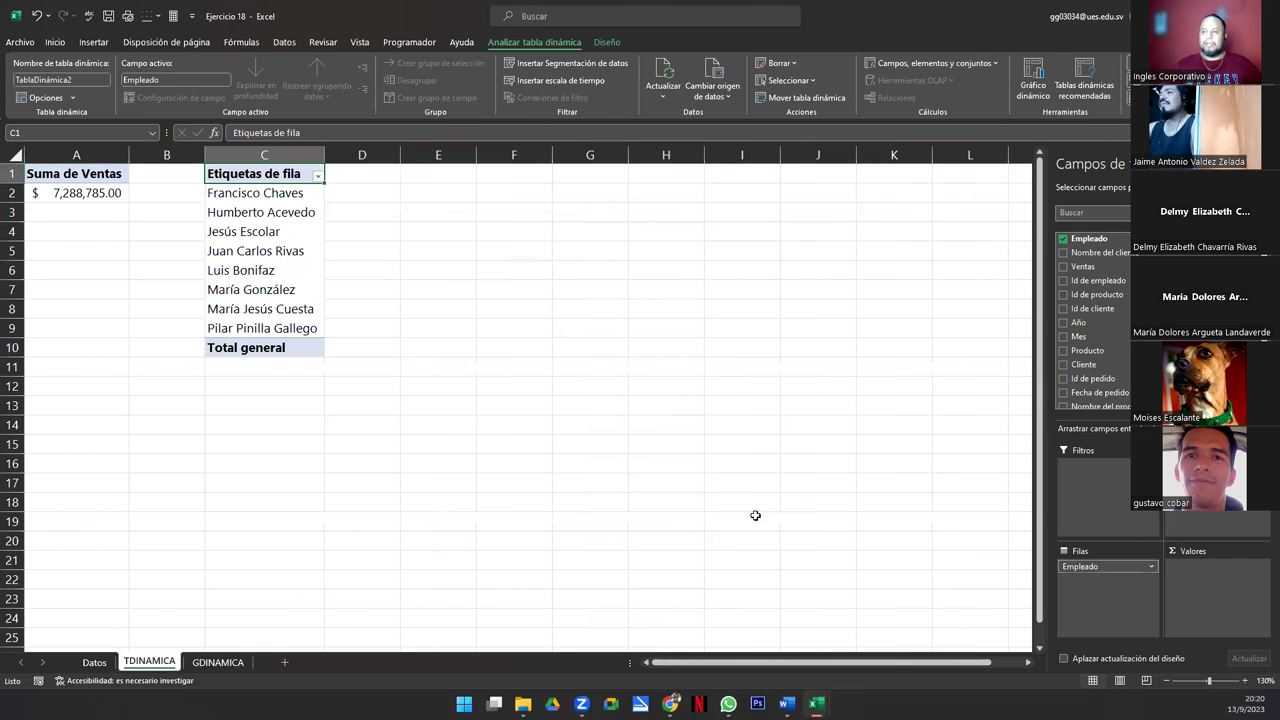
{"action": "left_click_drag", "start_coordinate": [240, 191], "coordinate": [233, 292]}
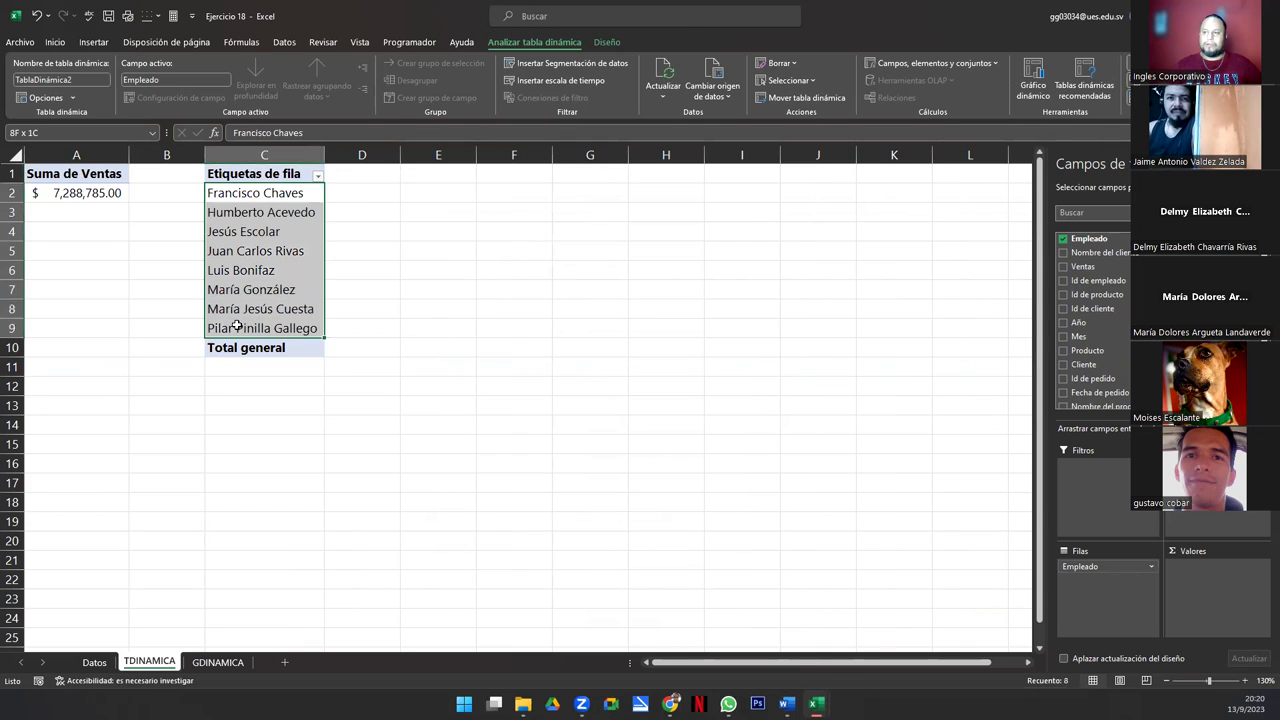
{"action": "left_click_drag", "start_coordinate": [237, 327], "coordinate": [237, 327]}
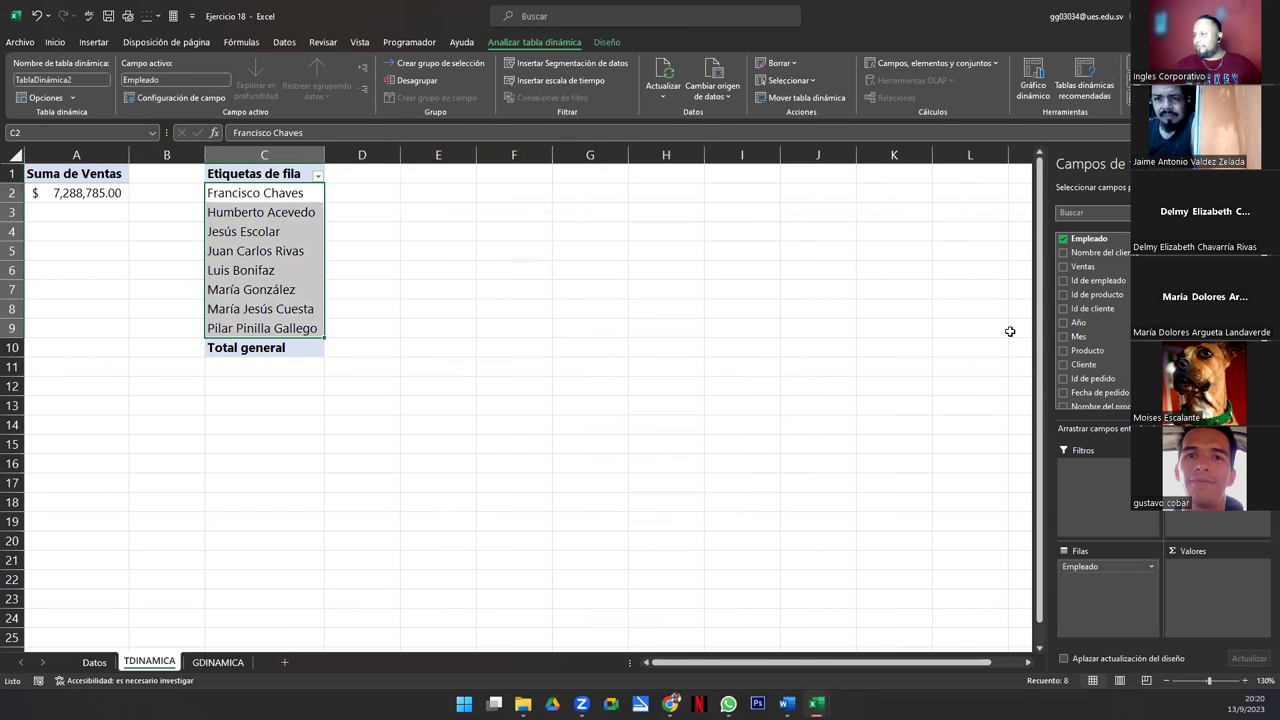
Step: Sum Ventas per employee and format D2:D10 as accounting currency
{"action": "left_click_drag", "start_coordinate": [1082, 266], "coordinate": [1190, 581]}
{"action": "left_click", "coordinate": [403, 270]}
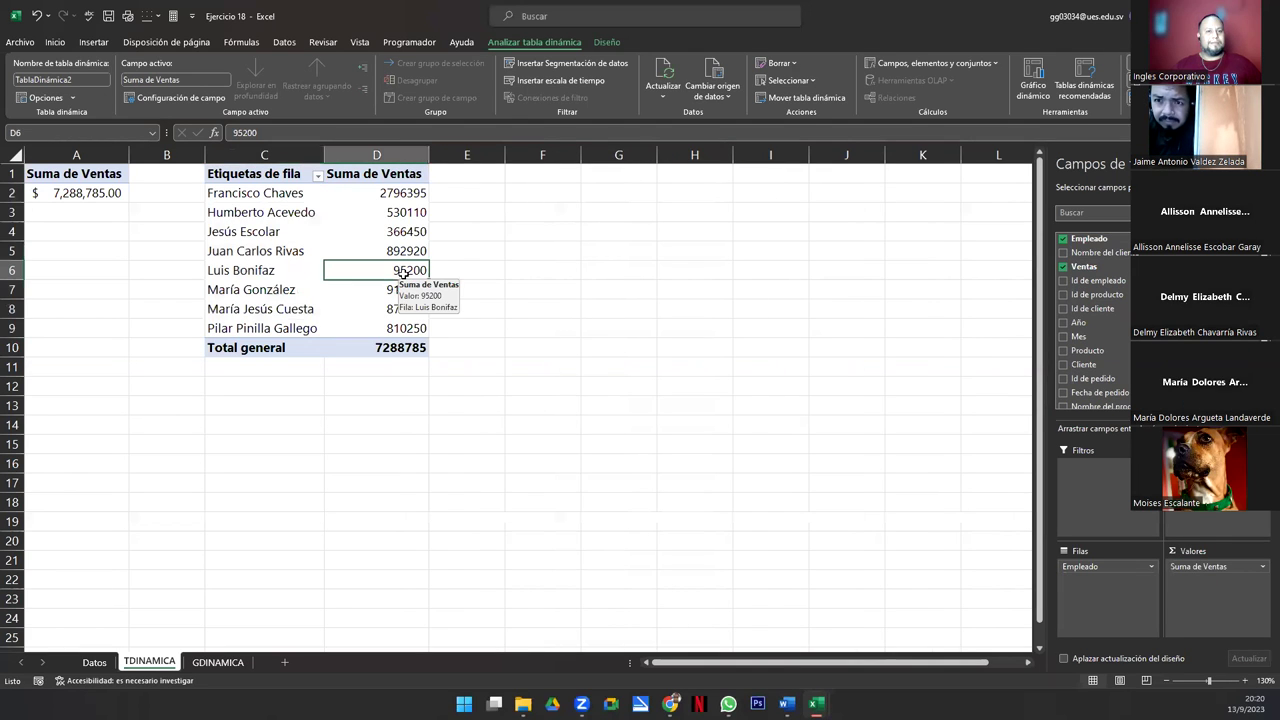
{"action": "left_click_drag", "start_coordinate": [360, 193], "coordinate": [360, 349]}
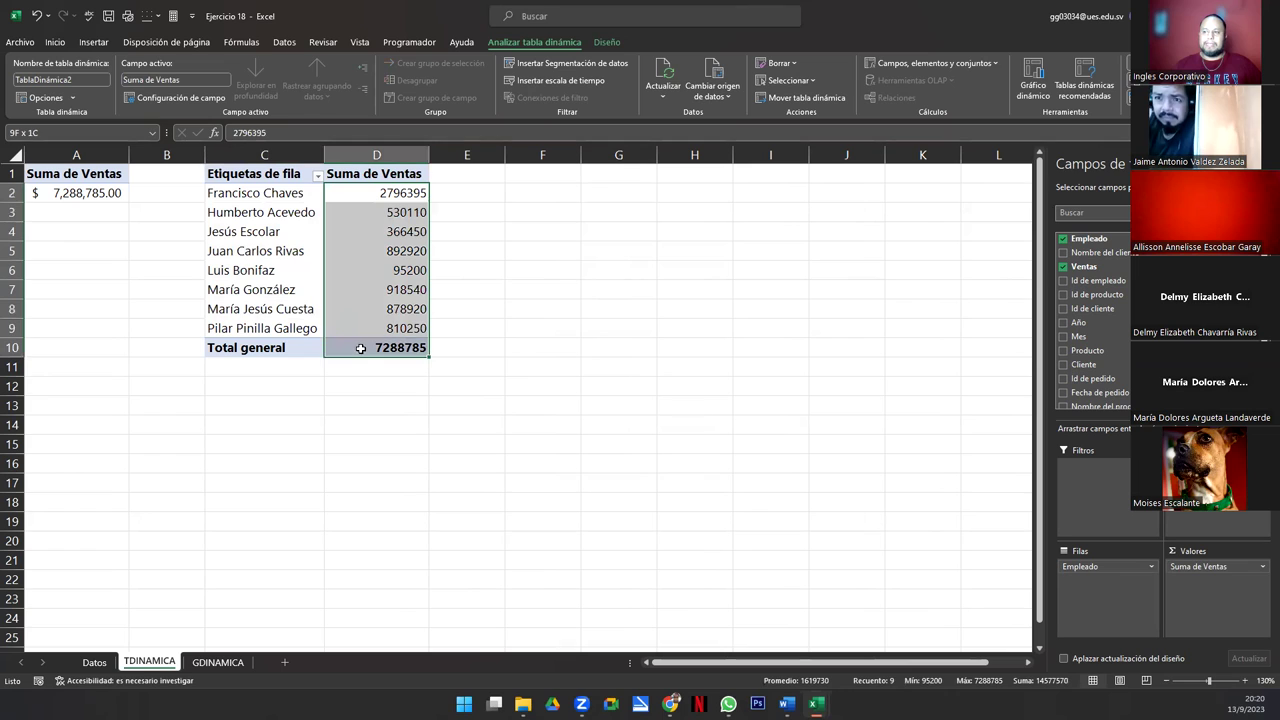
{"action": "left_click", "coordinate": [55, 42]}
{"action": "left_click", "coordinate": [501, 89]}
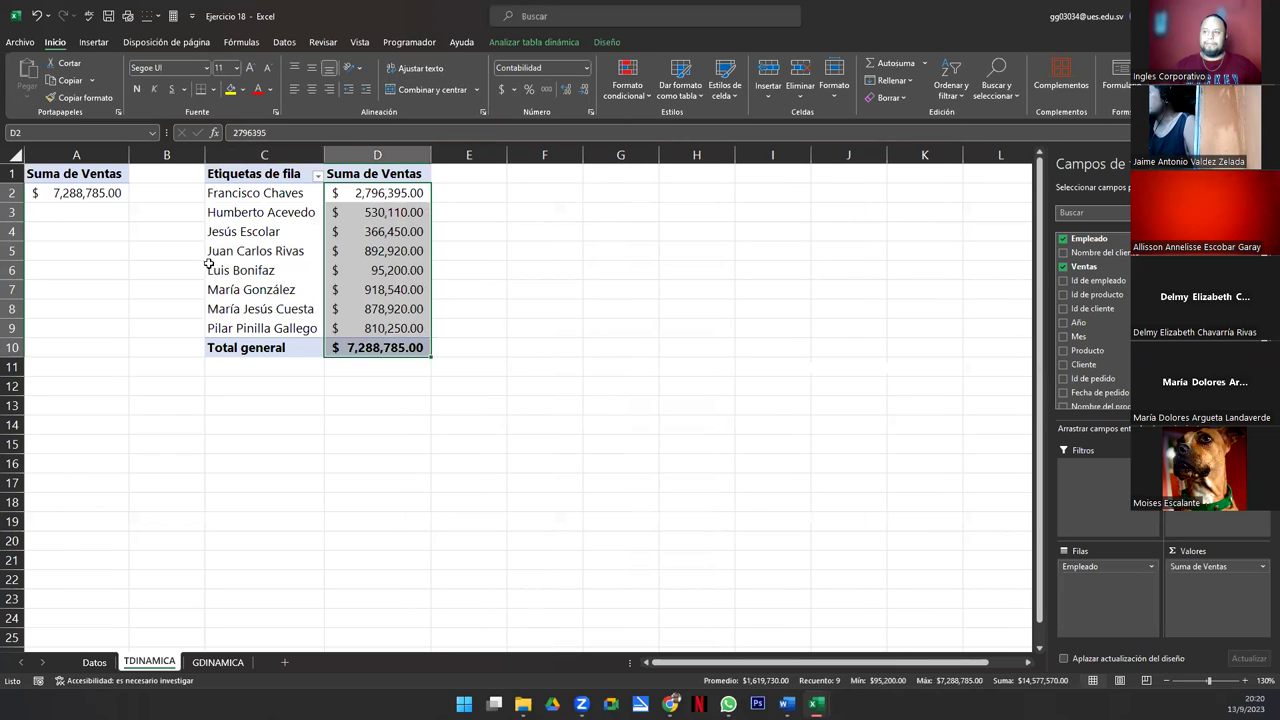
{"action": "left_click", "coordinate": [257, 265]}
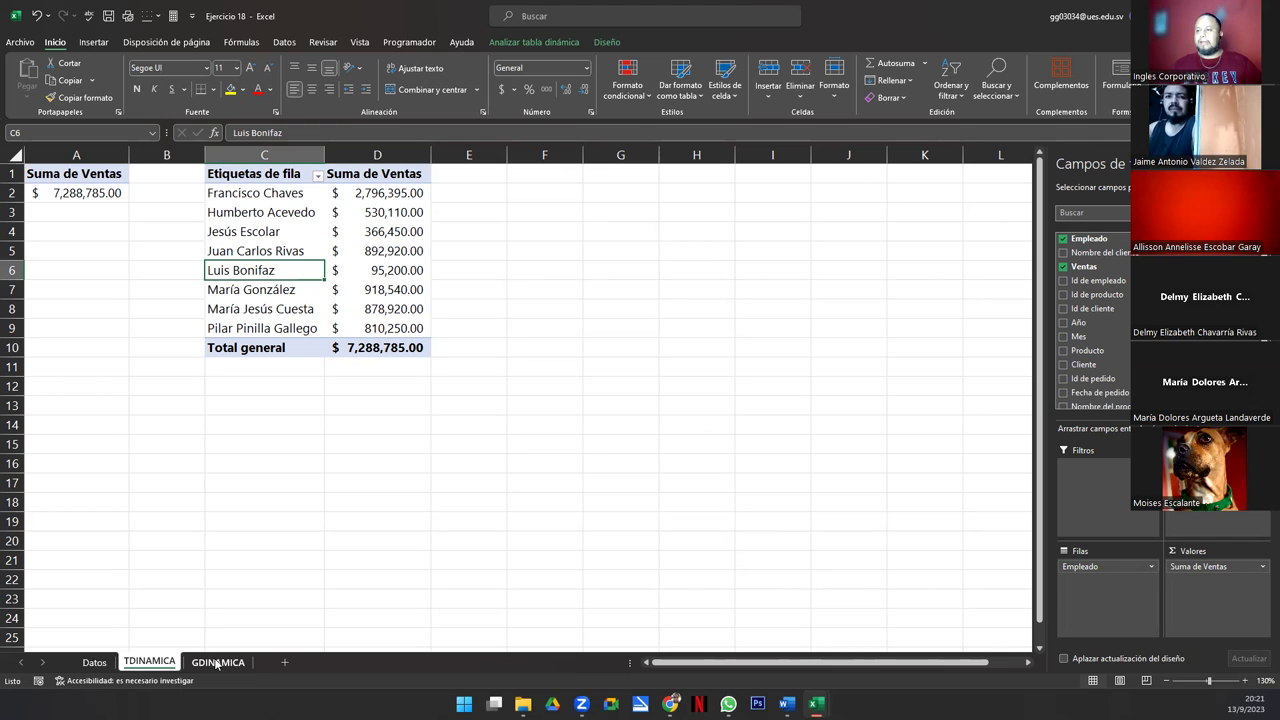
Step: On the Datos sheet, start a PivotTable from Tabla1 and cancel it
{"action": "left_click", "coordinate": [530, 177]}
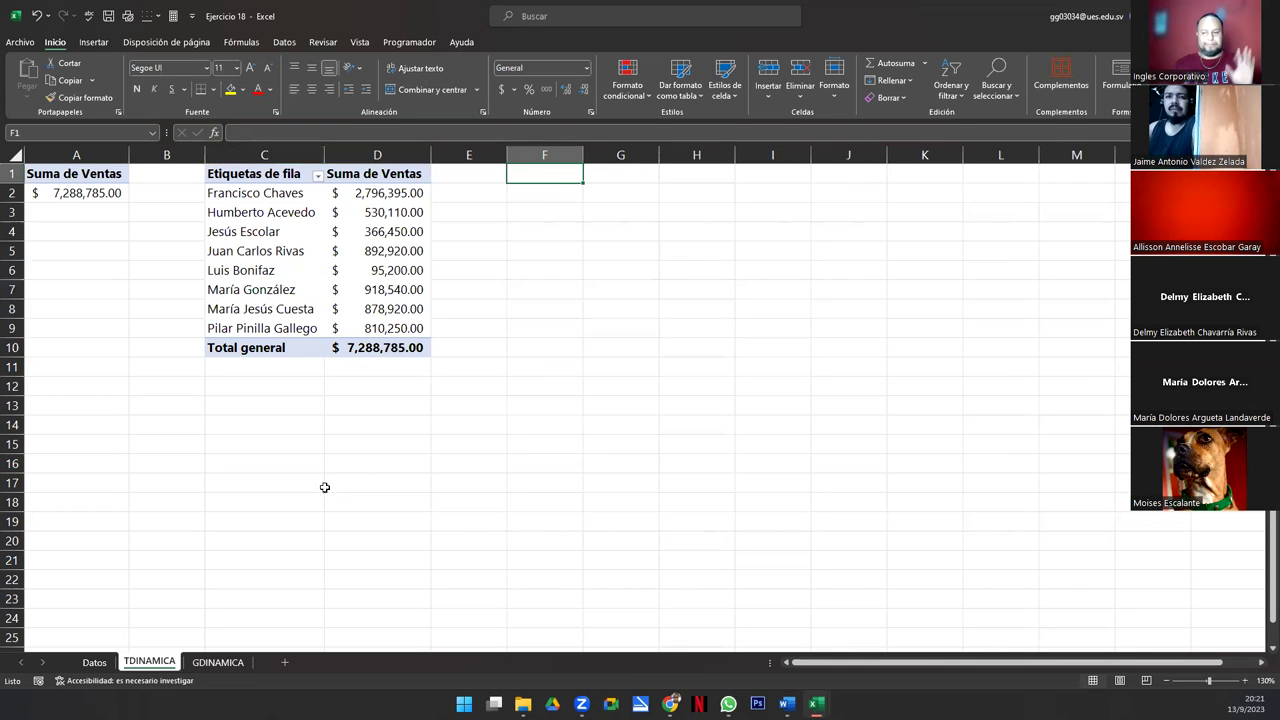
{"action": "left_click", "coordinate": [92, 664]}
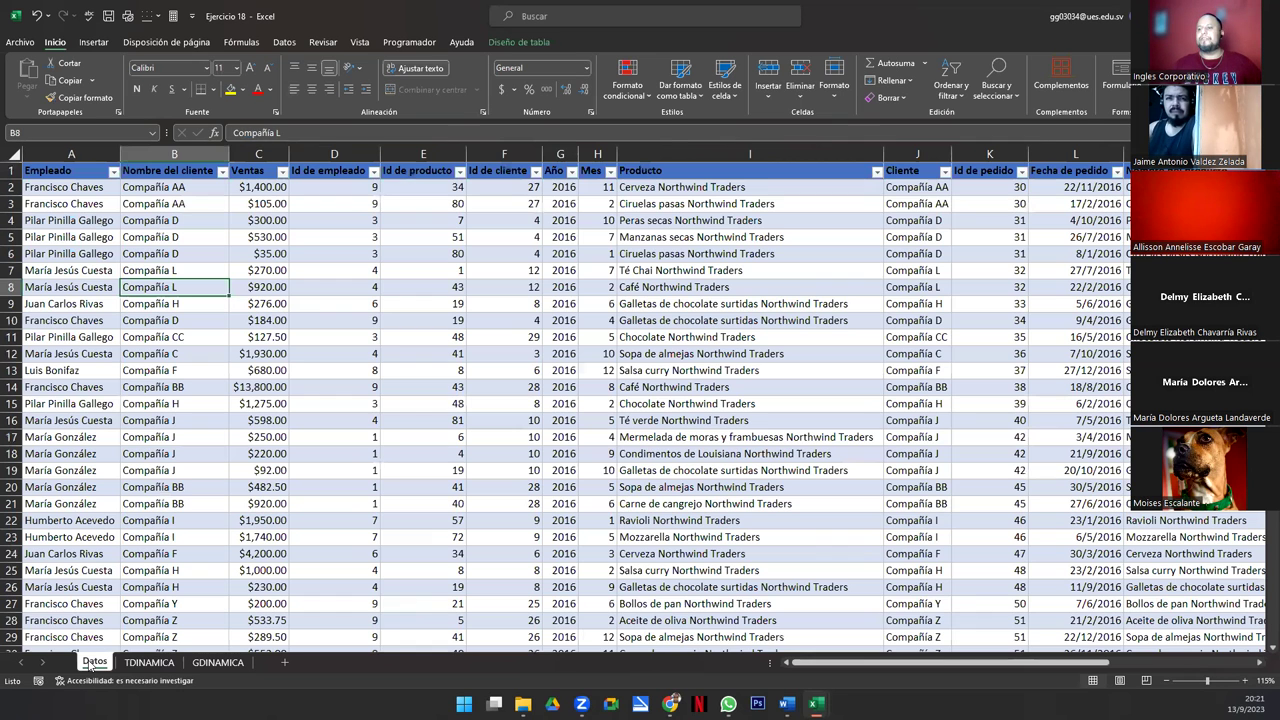
{"action": "left_click", "coordinate": [368, 357]}
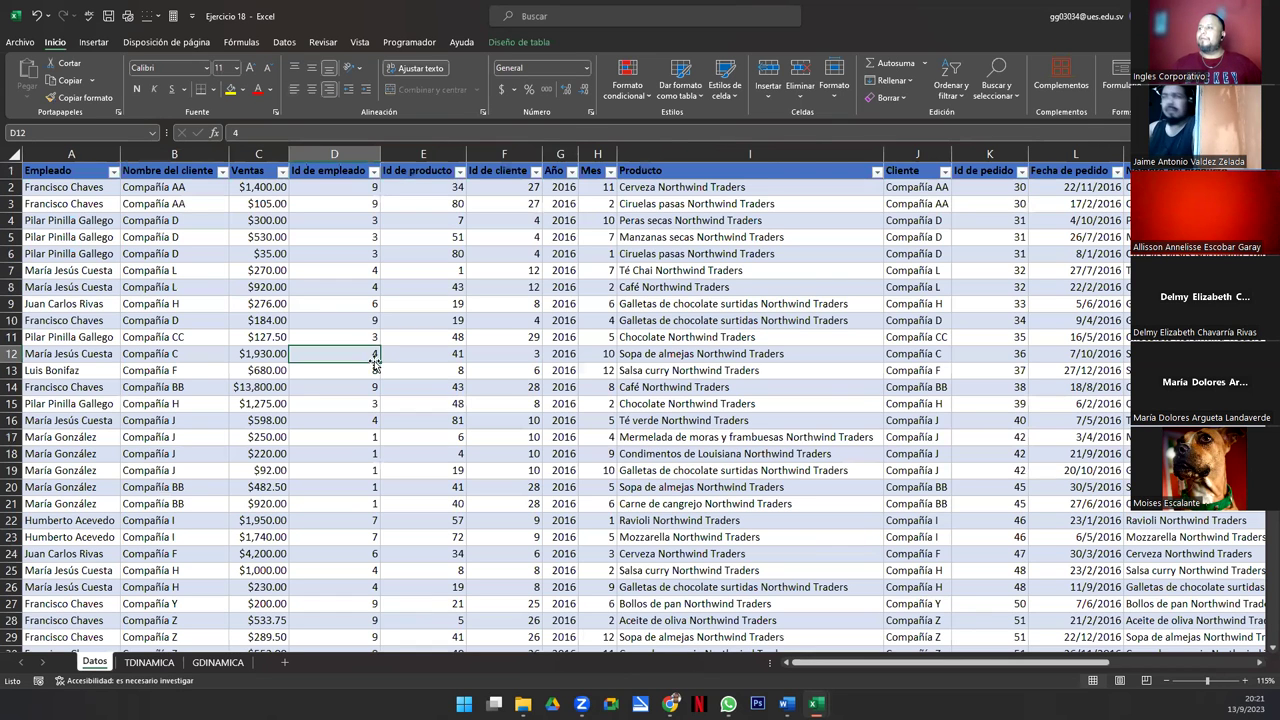
{"action": "left_click", "coordinate": [93, 42]}
{"action": "left_click", "coordinate": [31, 76]}
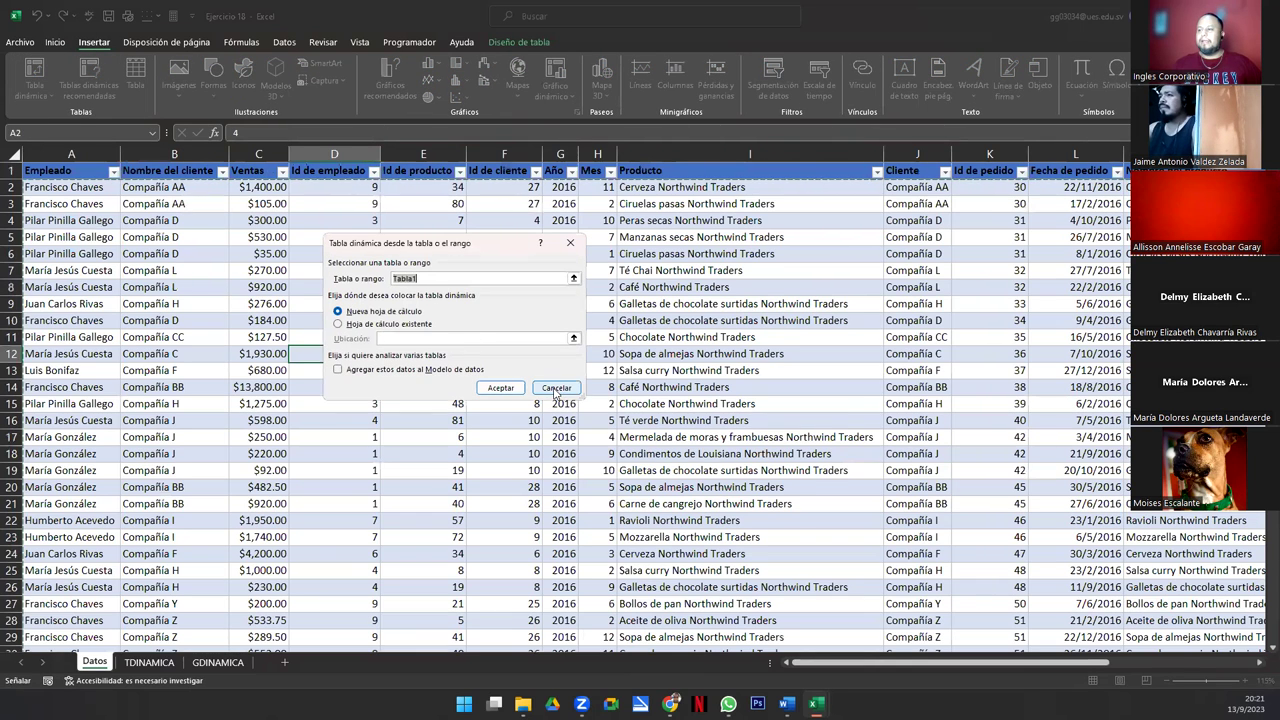
{"action": "left_click", "coordinate": [556, 388]}
Step: Preview the recommended 'Suma de Ventas por Nombre del cliente' pivot table, then cancel
{"action": "left_click", "coordinate": [82, 70]}
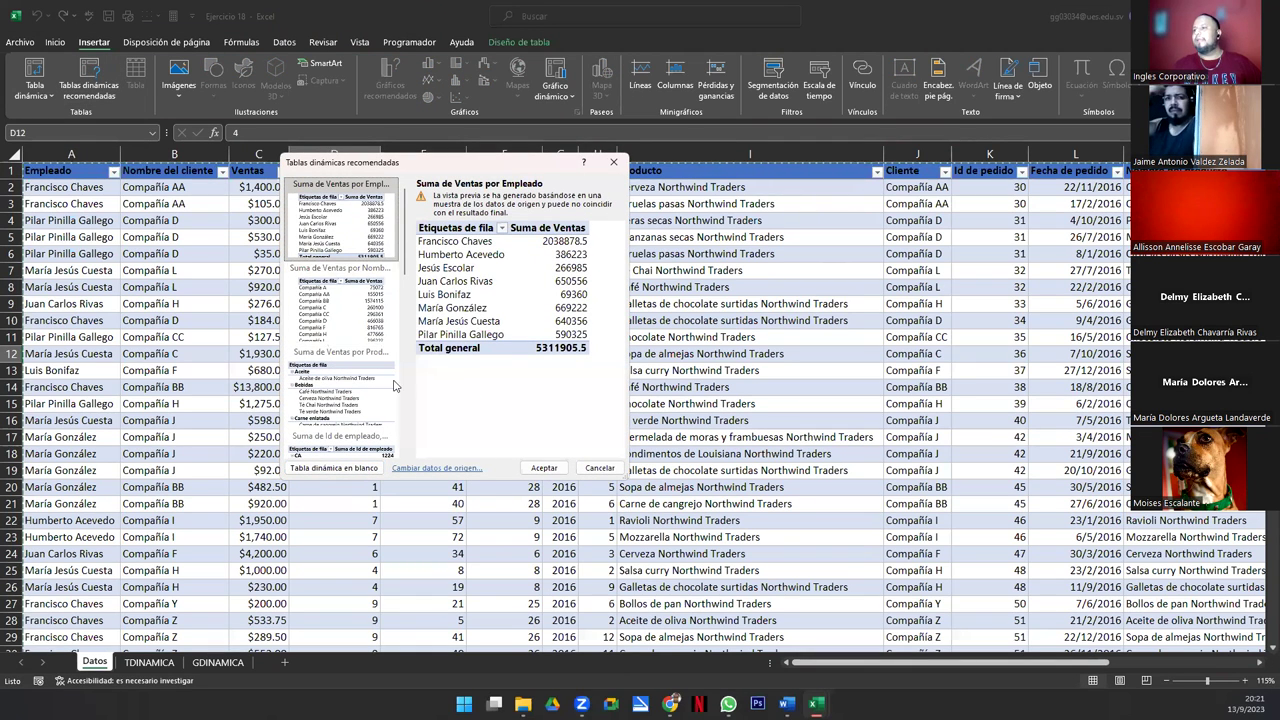
{"action": "left_click", "coordinate": [322, 298]}
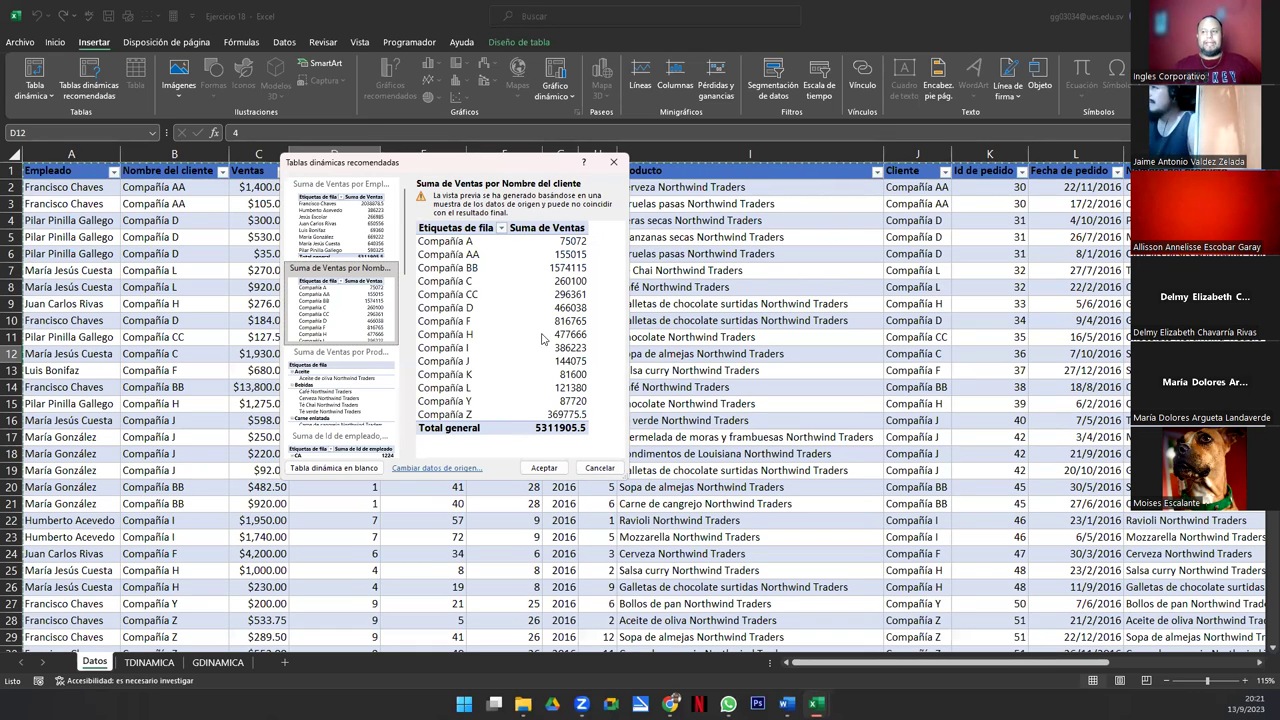
{"action": "left_click", "coordinate": [585, 470]}
Step: Insert a third, empty PivotTable from Tabla1 at TDINAMICA!$F$1
{"action": "left_click", "coordinate": [176, 255]}
{"action": "left_click", "coordinate": [37, 71]}
{"action": "left_click", "coordinate": [403, 324]}
{"action": "left_click", "coordinate": [573, 338]}
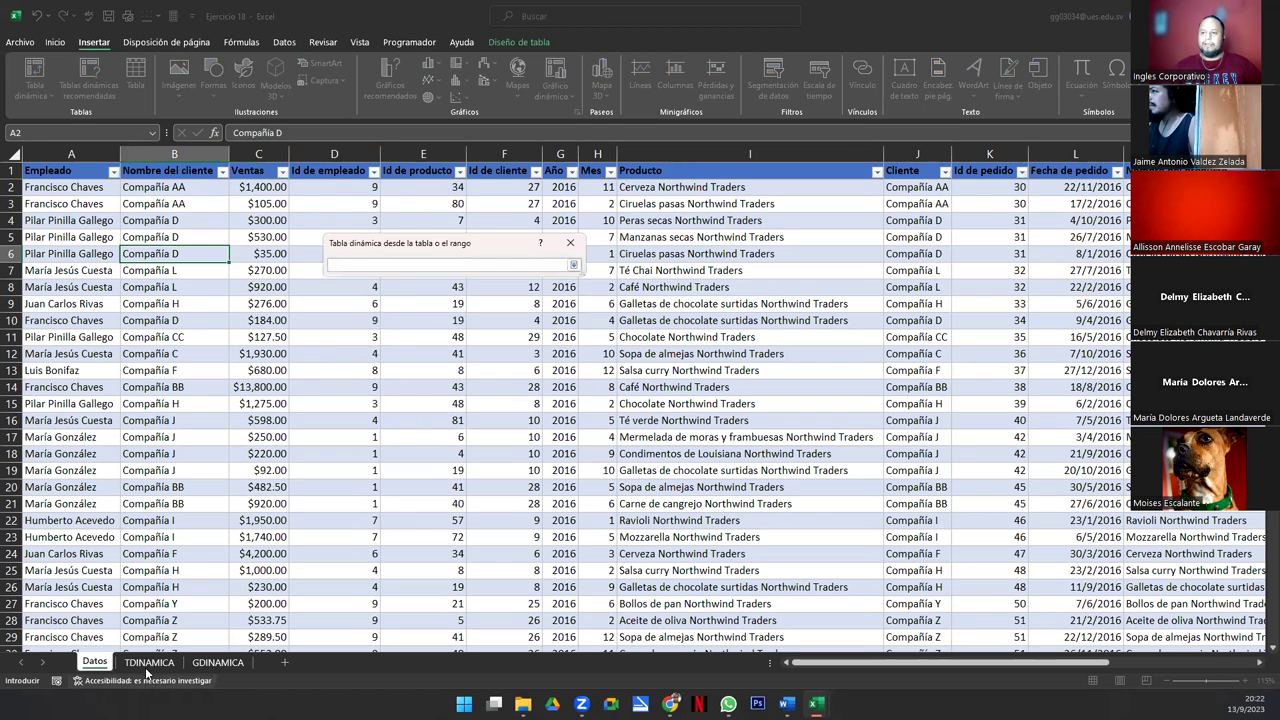
{"action": "left_click", "coordinate": [149, 662]}
{"action": "left_click", "coordinate": [538, 178]}
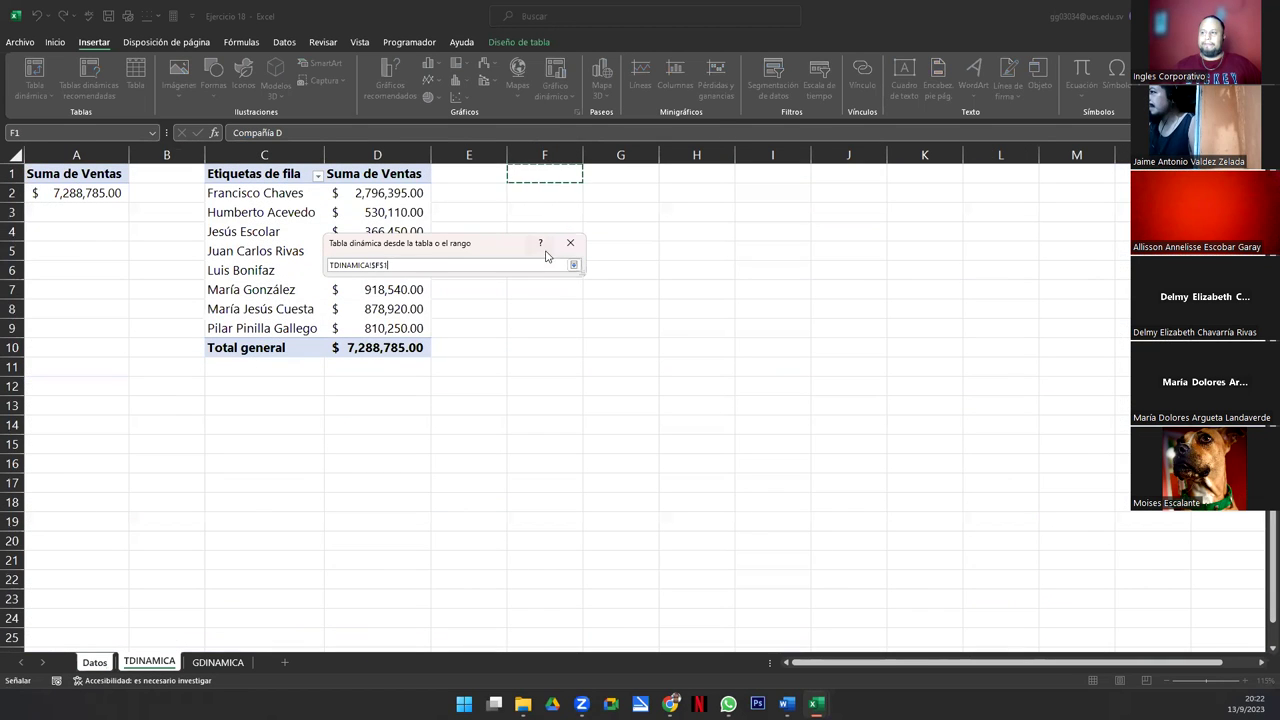
{"action": "left_click", "coordinate": [573, 265]}
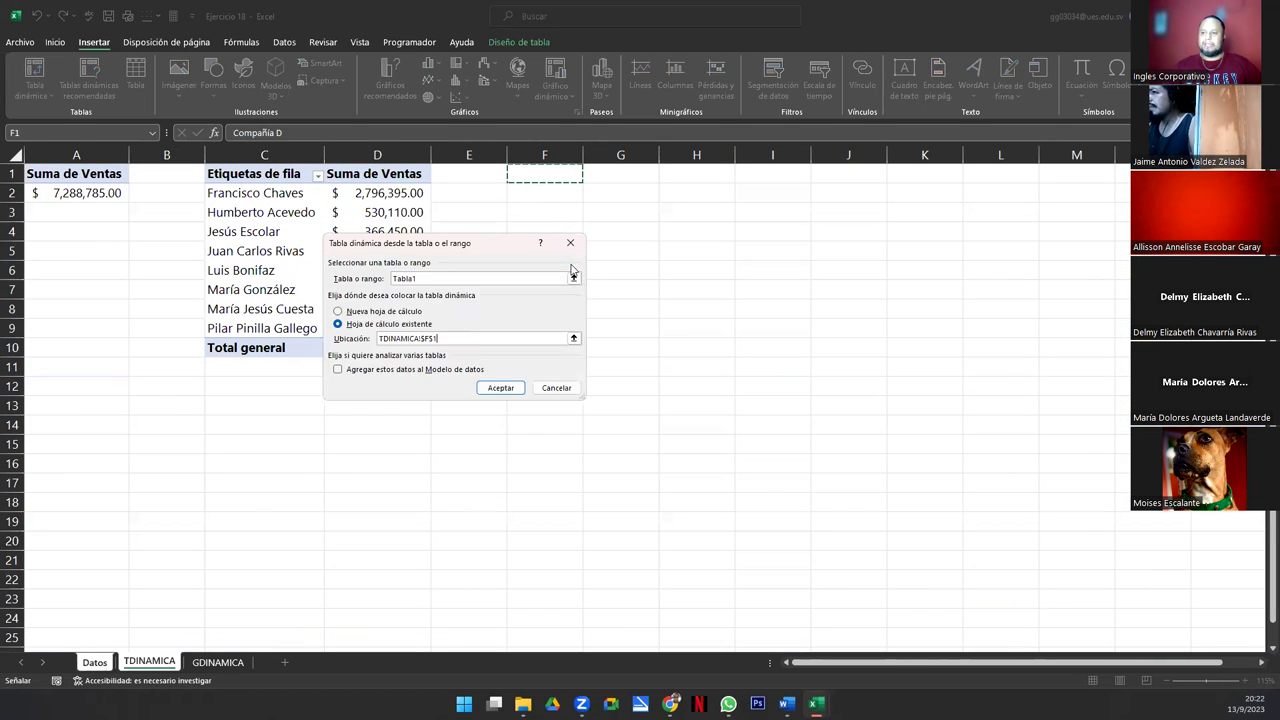
{"action": "left_click", "coordinate": [502, 390]}
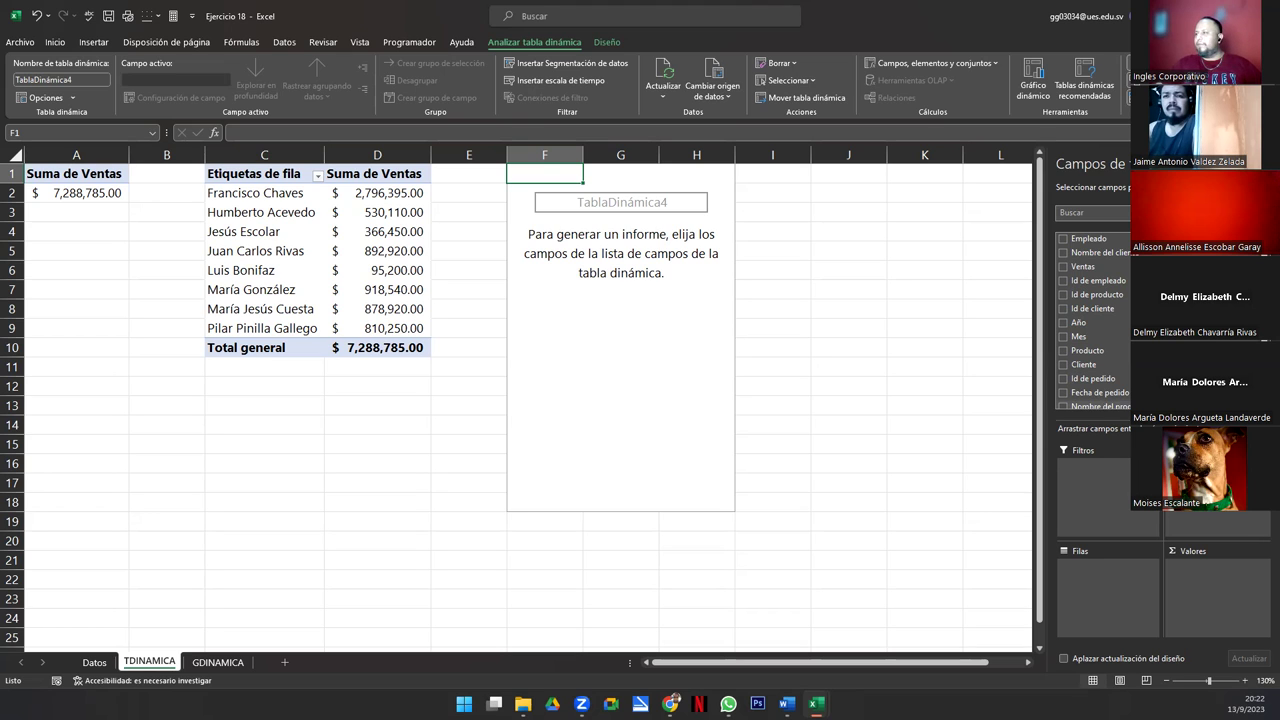
Step: Add Producto to Filas and summed Ventas to Valores in the new pivot table
{"action": "left_click_drag", "start_coordinate": [1088, 351], "coordinate": [1093, 606]}
{"action": "scroll", "coordinate": [633, 481], "scroll_direction": "down", "scroll_amount": 5}
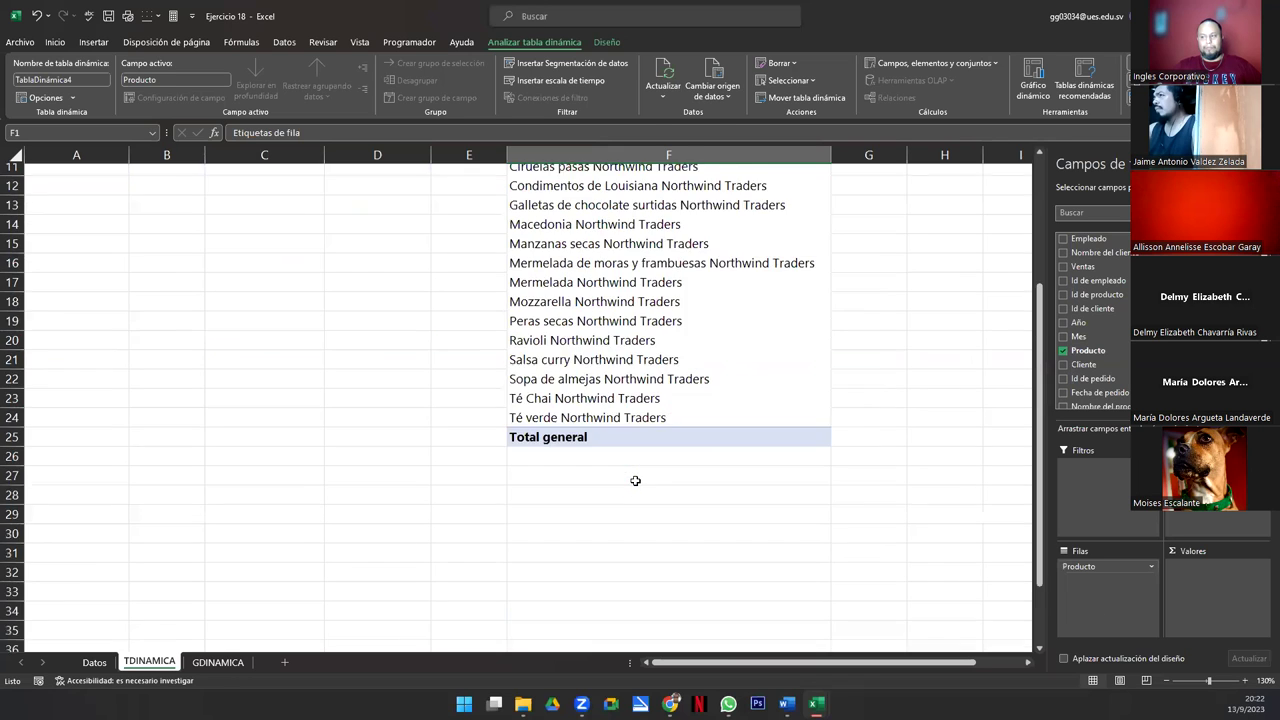
{"action": "scroll", "coordinate": [633, 482], "scroll_direction": "up", "scroll_amount": 5}
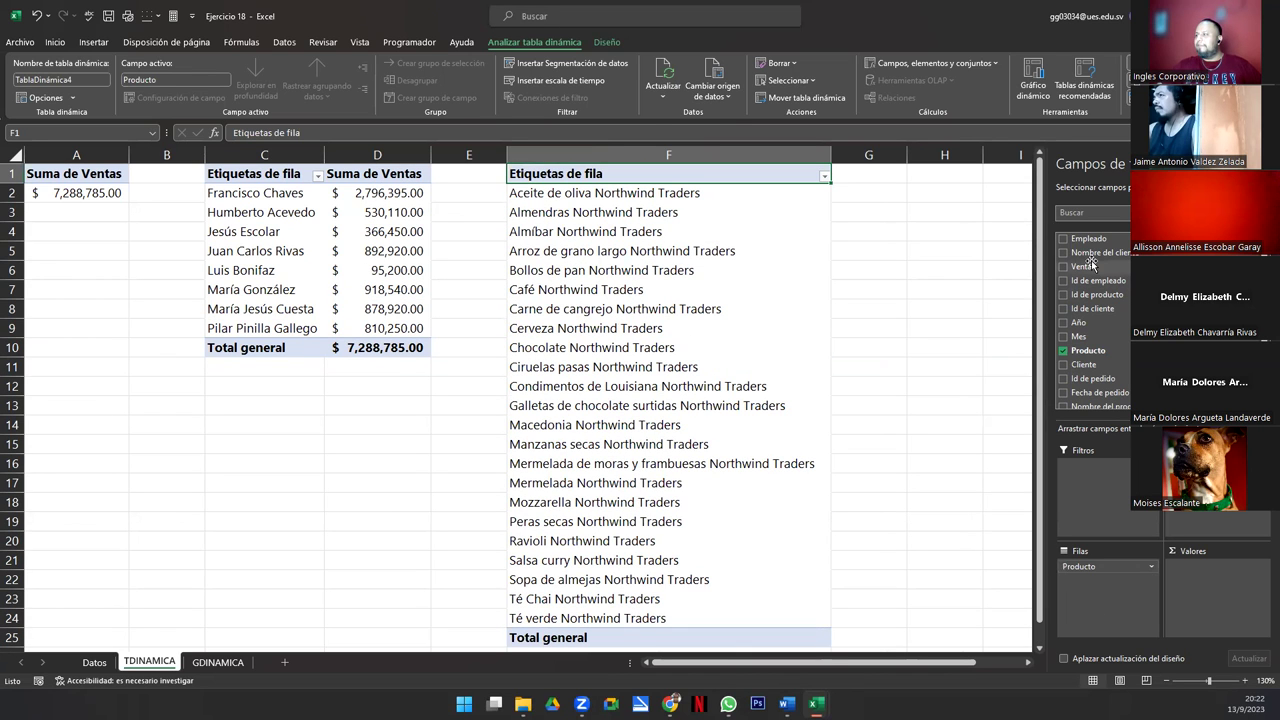
{"action": "left_click_drag", "start_coordinate": [1084, 266], "coordinate": [1206, 596]}
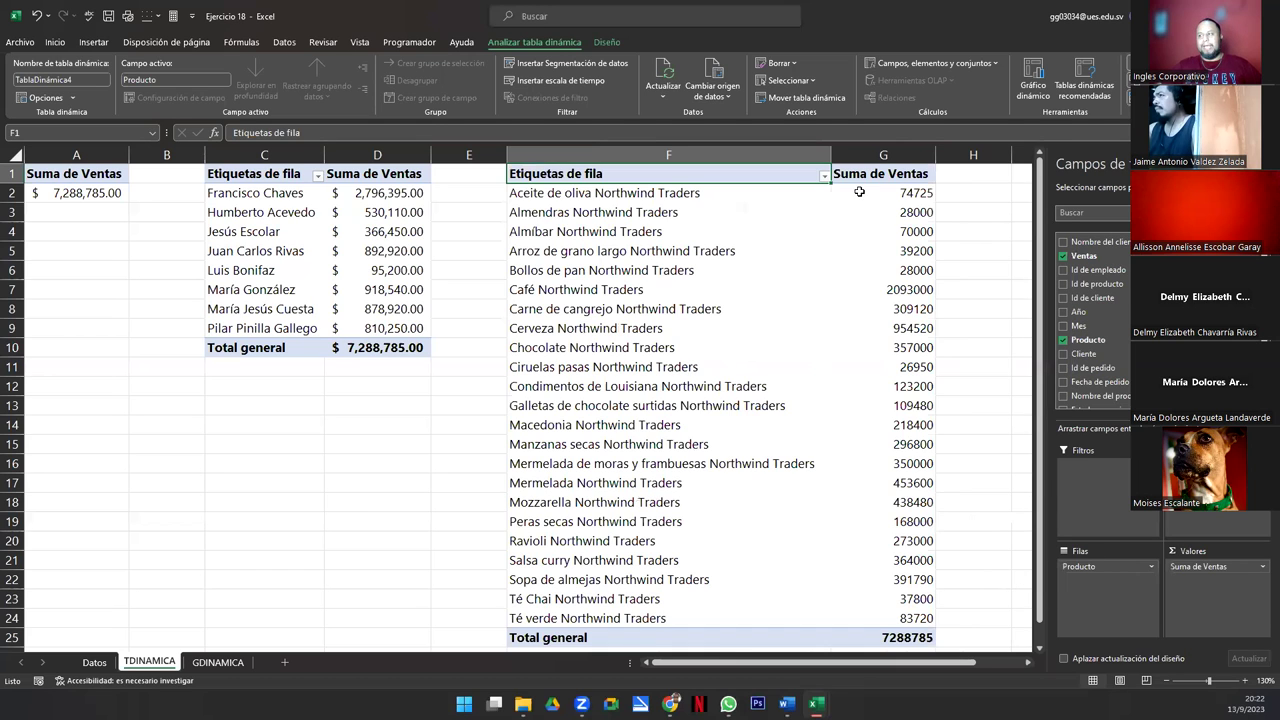
Step: Select the product sales values G2:G25
{"action": "scroll", "coordinate": [638, 322], "scroll_direction": "down", "scroll_amount": 1, "text": "ctrl"}
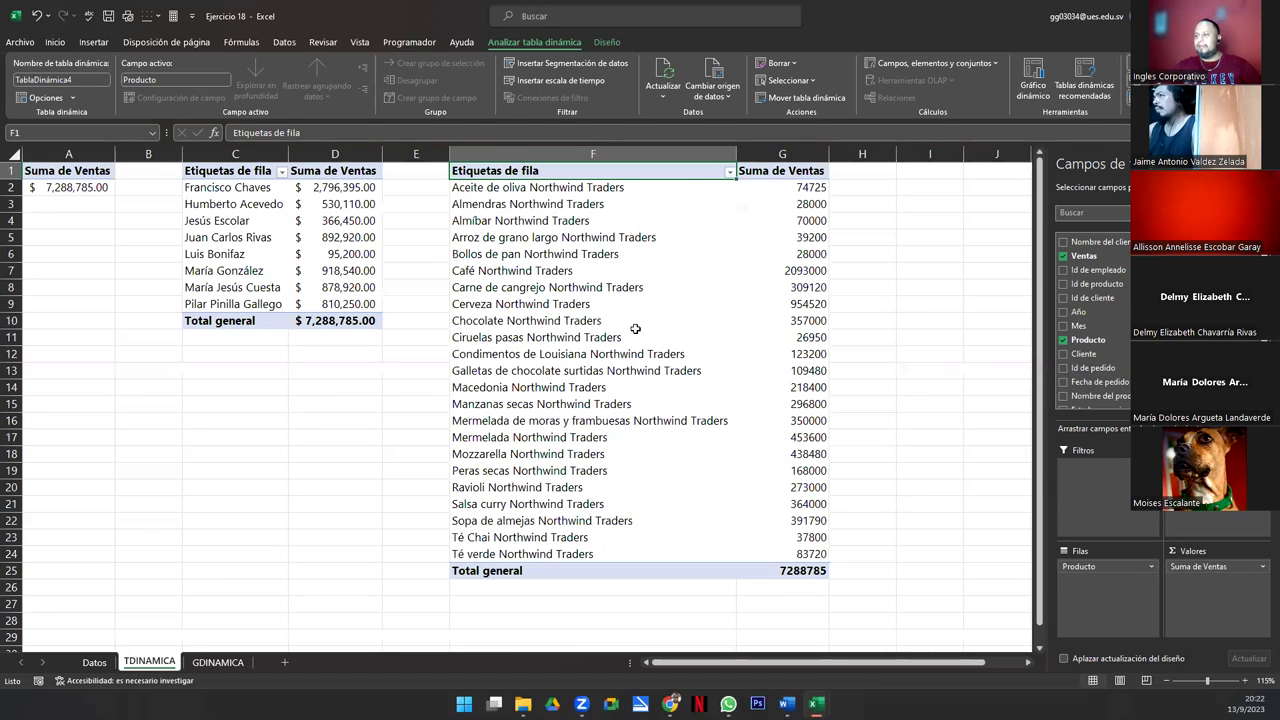
{"action": "left_click_drag", "start_coordinate": [767, 172], "coordinate": [794, 368]}
{"action": "left_click", "coordinate": [760, 220]}
{"action": "left_click_drag", "start_coordinate": [755, 187], "coordinate": [764, 572]}
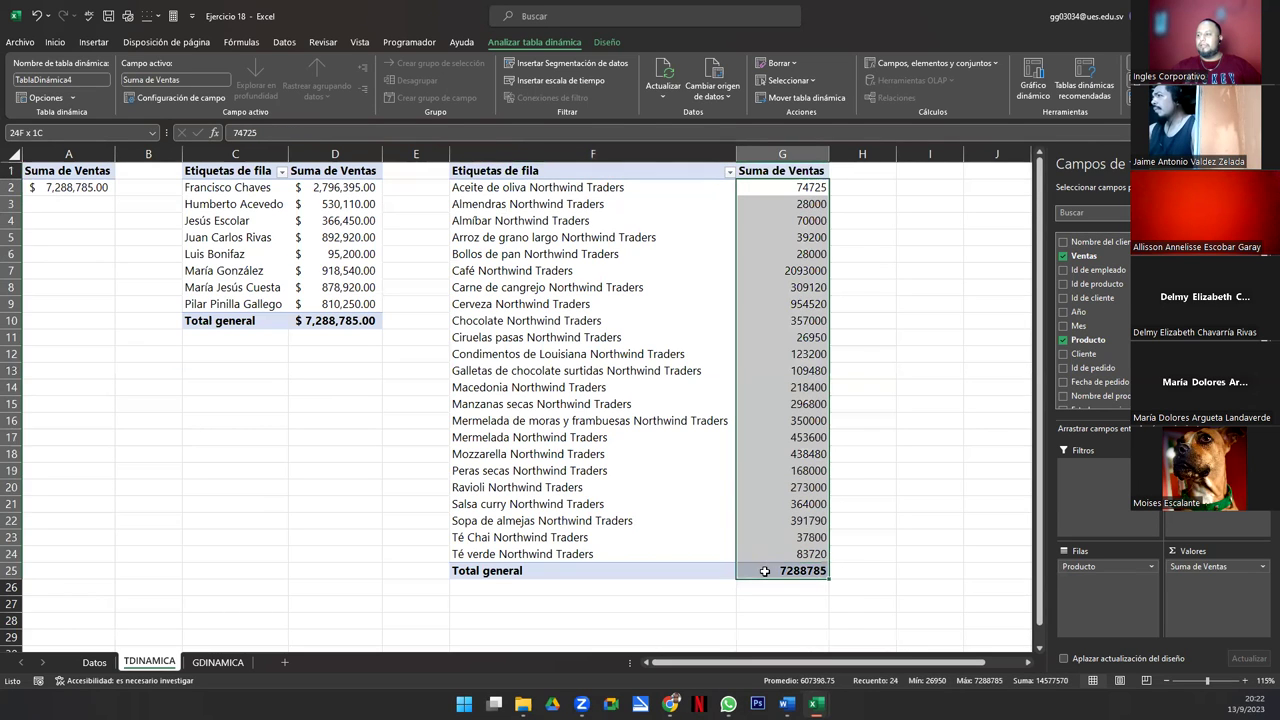
Step: Apply the $ Contabilidad accounting format to the product sales totals in G2:G25
{"action": "left_click", "coordinate": [56, 42]}
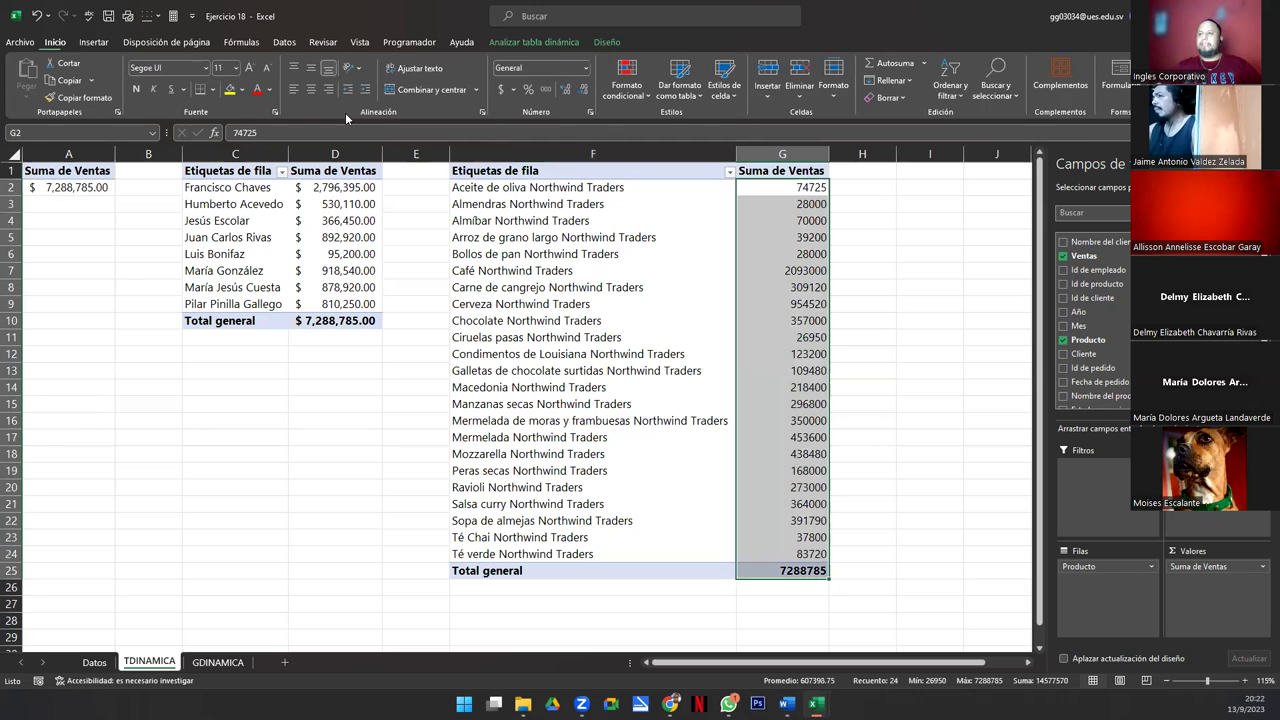
{"action": "left_click", "coordinate": [501, 90]}
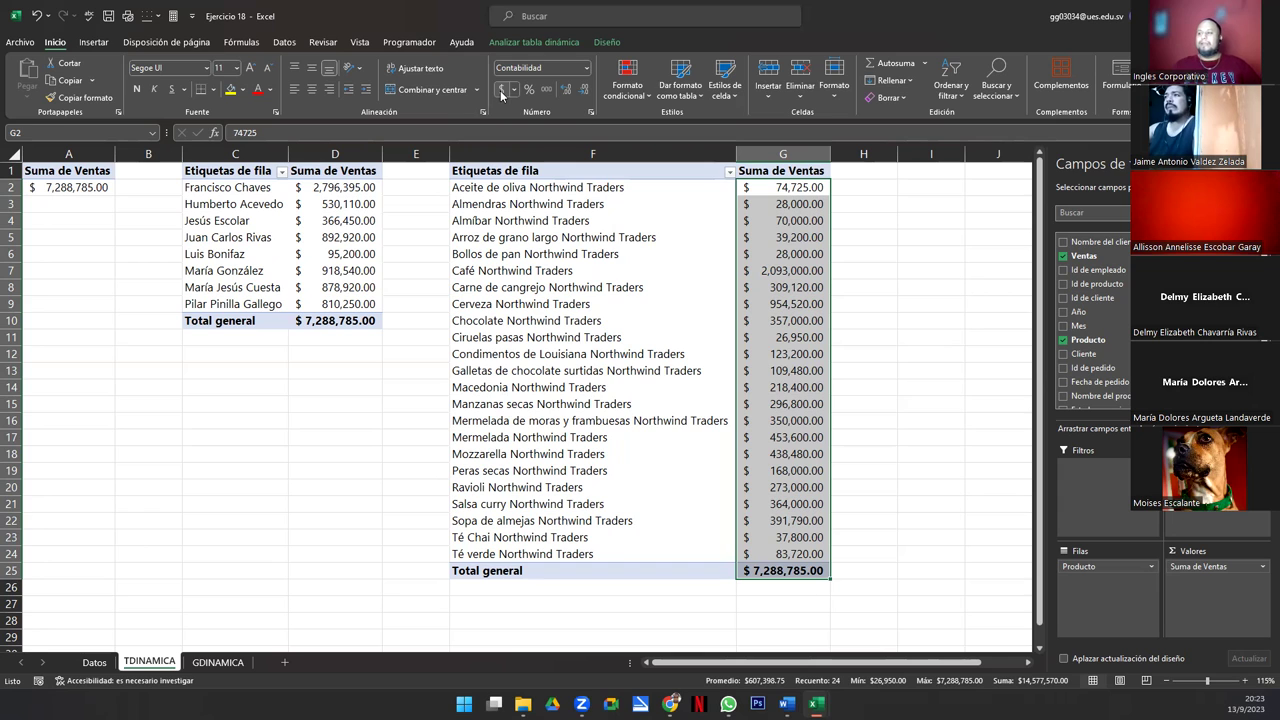
{"action": "left_click", "coordinate": [585, 304]}
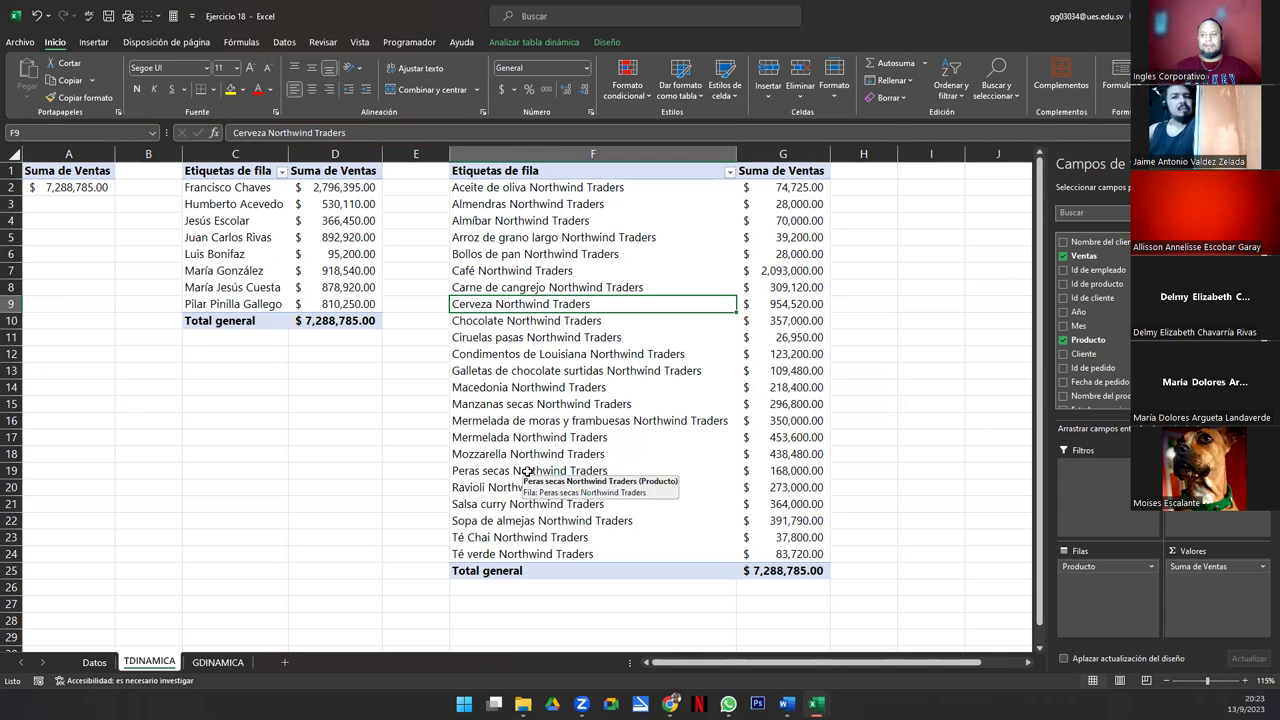
Step: Highlight the sales-by-employee and sales-by-product pivot tables in turn to review them
{"action": "left_click", "coordinate": [502, 405]}
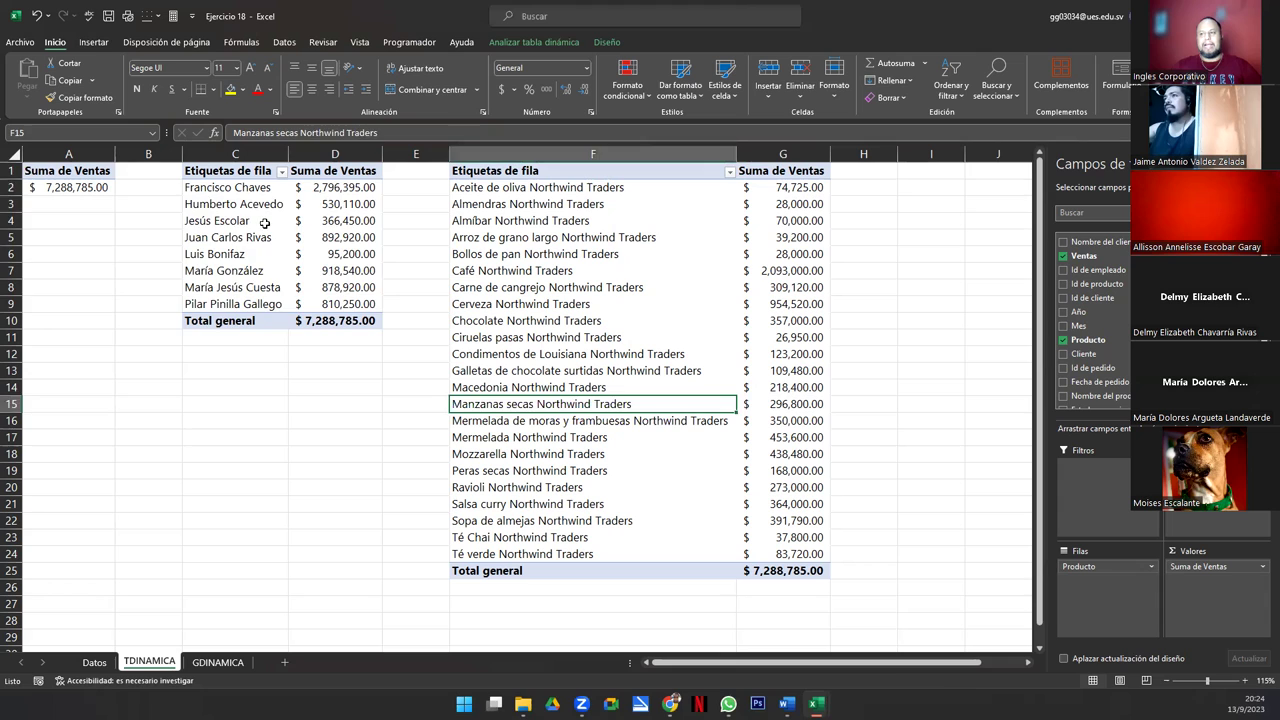
{"action": "left_click_drag", "start_coordinate": [240, 188], "coordinate": [343, 322]}
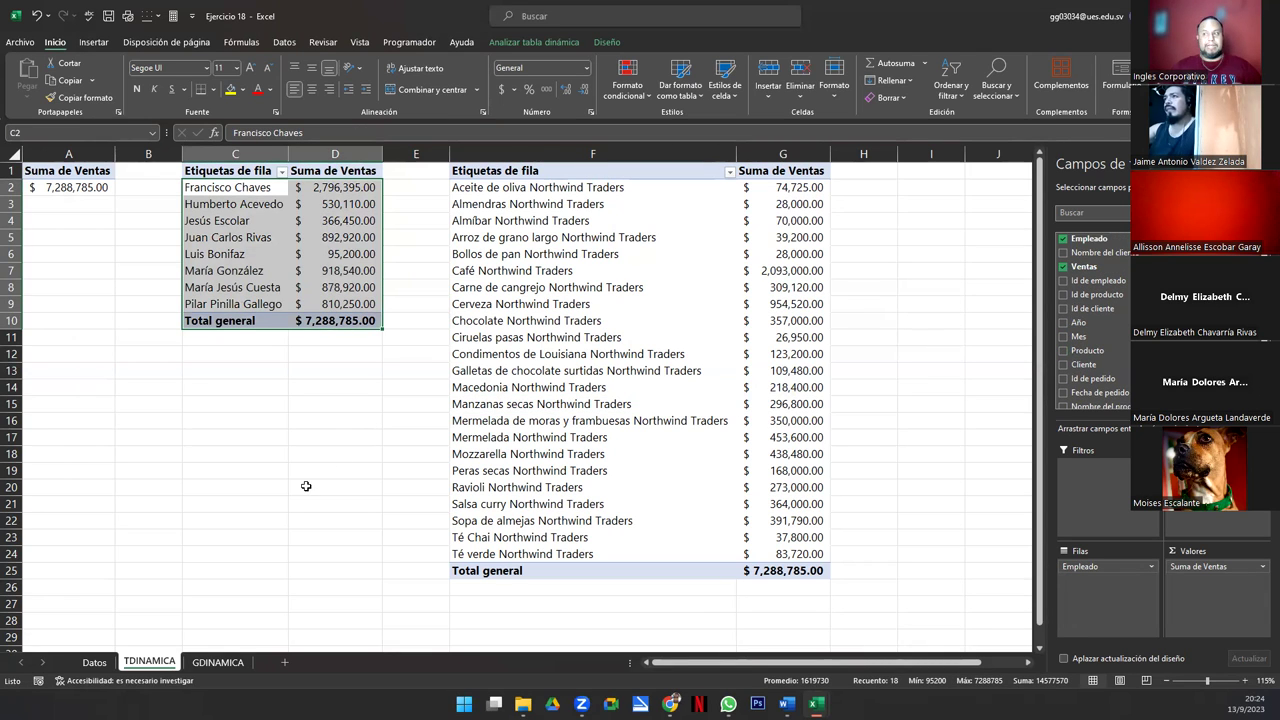
{"action": "left_click_drag", "start_coordinate": [512, 187], "coordinate": [763, 569]}
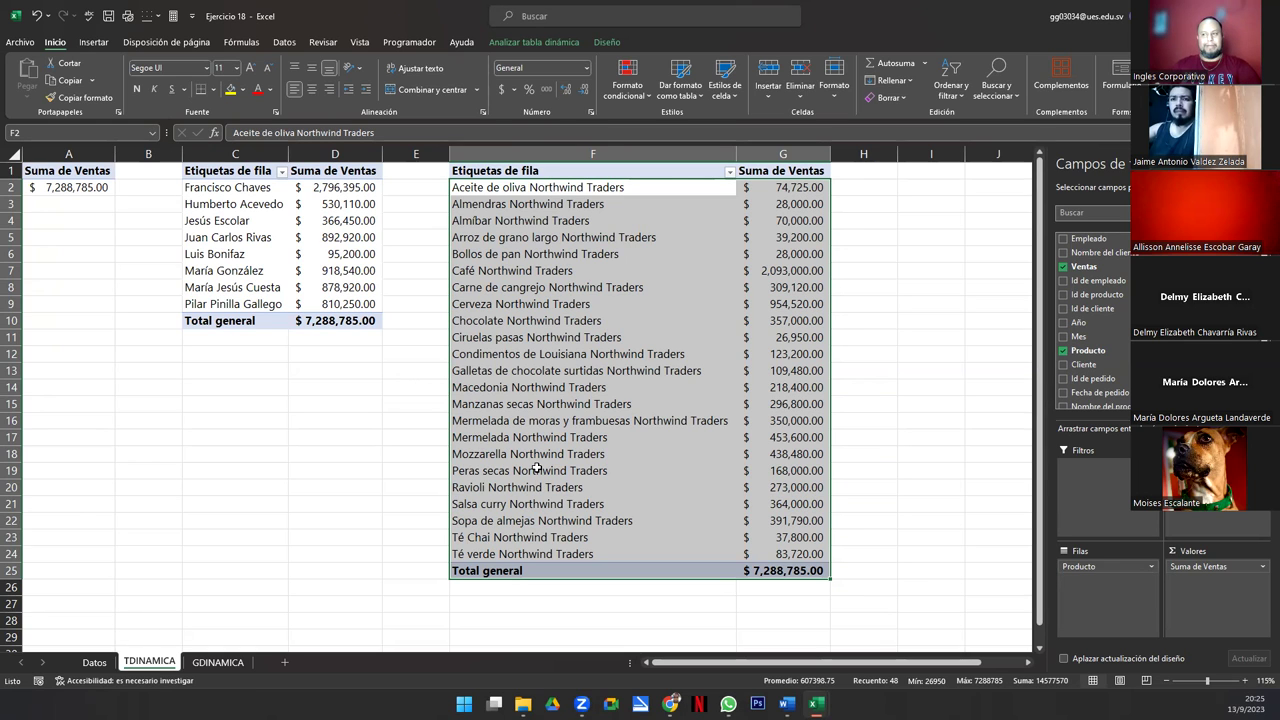
{"action": "left_click", "coordinate": [518, 308]}
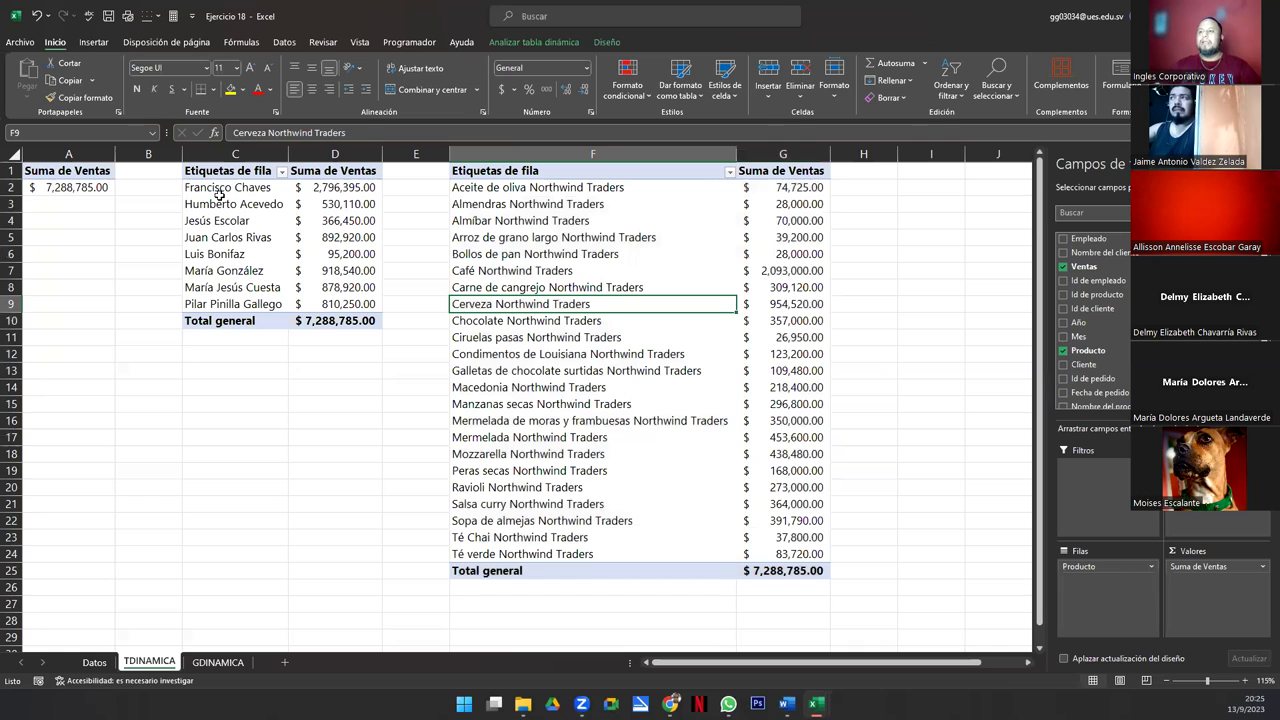
Step: On GDINAMICA, enter 'TABLERO TEMPORAL SOBRE VENTAS Y PRODUCTOS' in A1 with Encabezado 1 style
{"action": "left_click", "coordinate": [216, 663]}
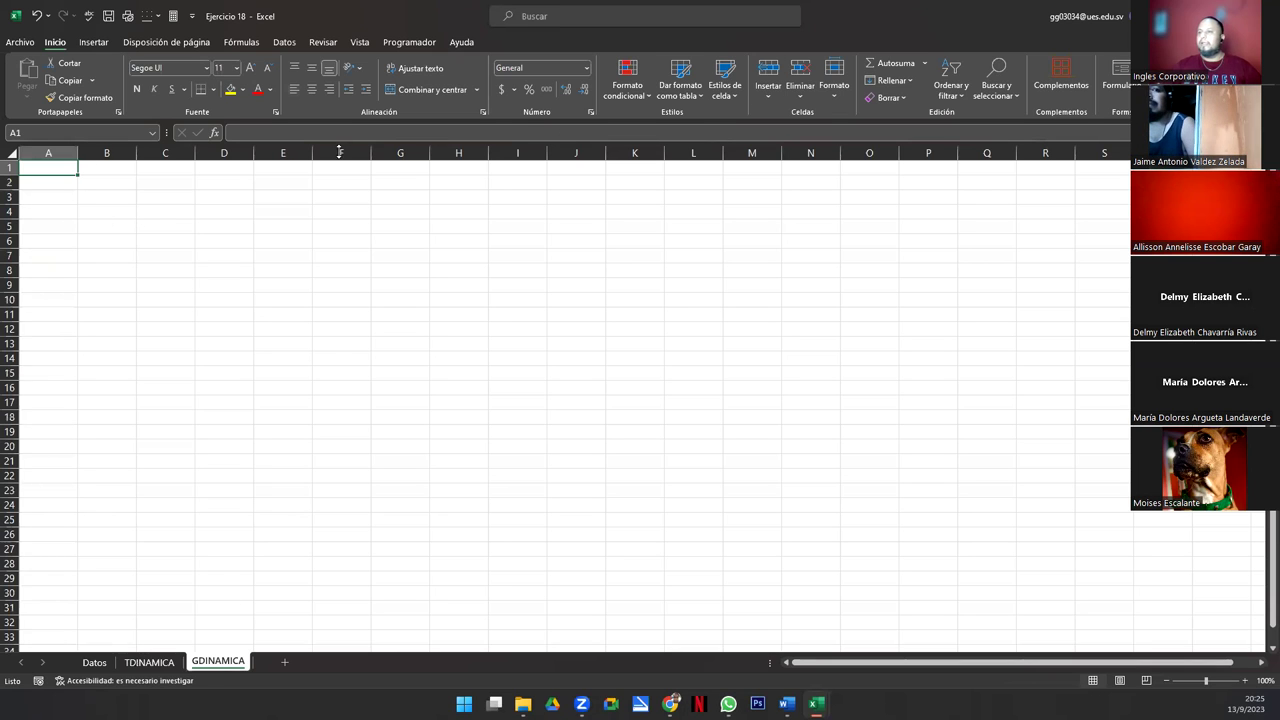
{"action": "type", "text": "TABLERO"}
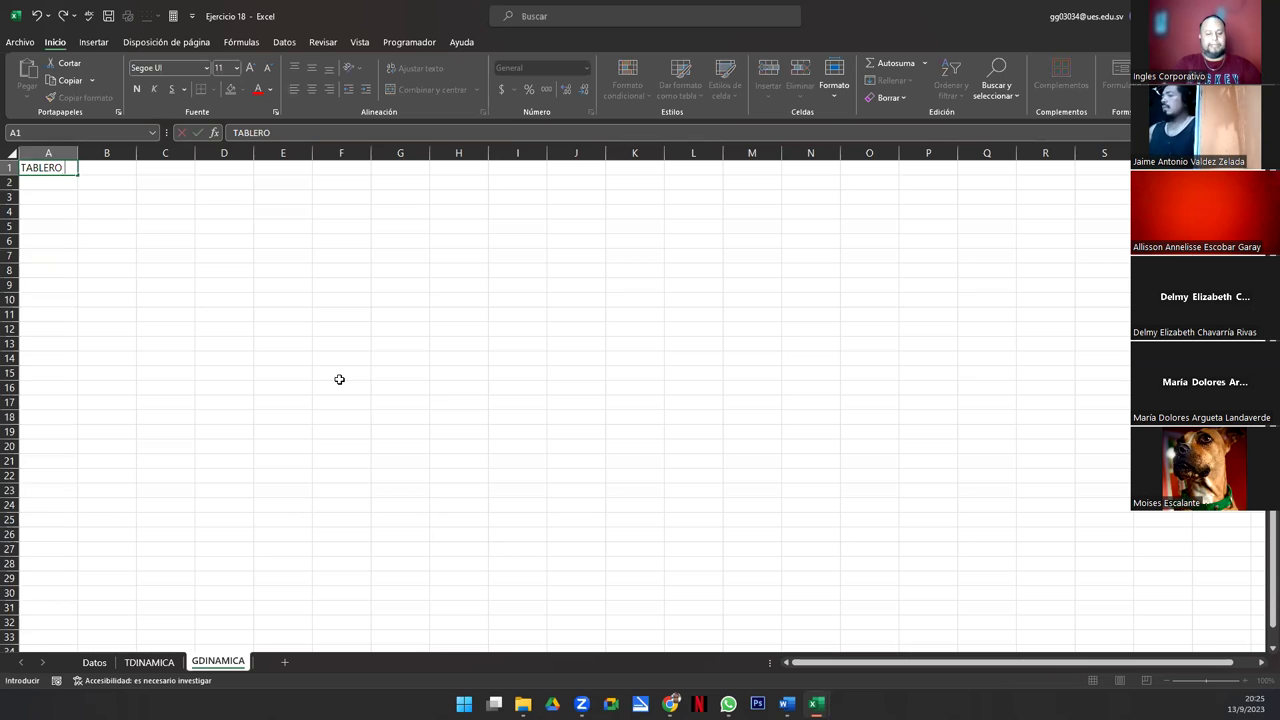
{"action": "type", "text": " TEMPORAL SOB"}
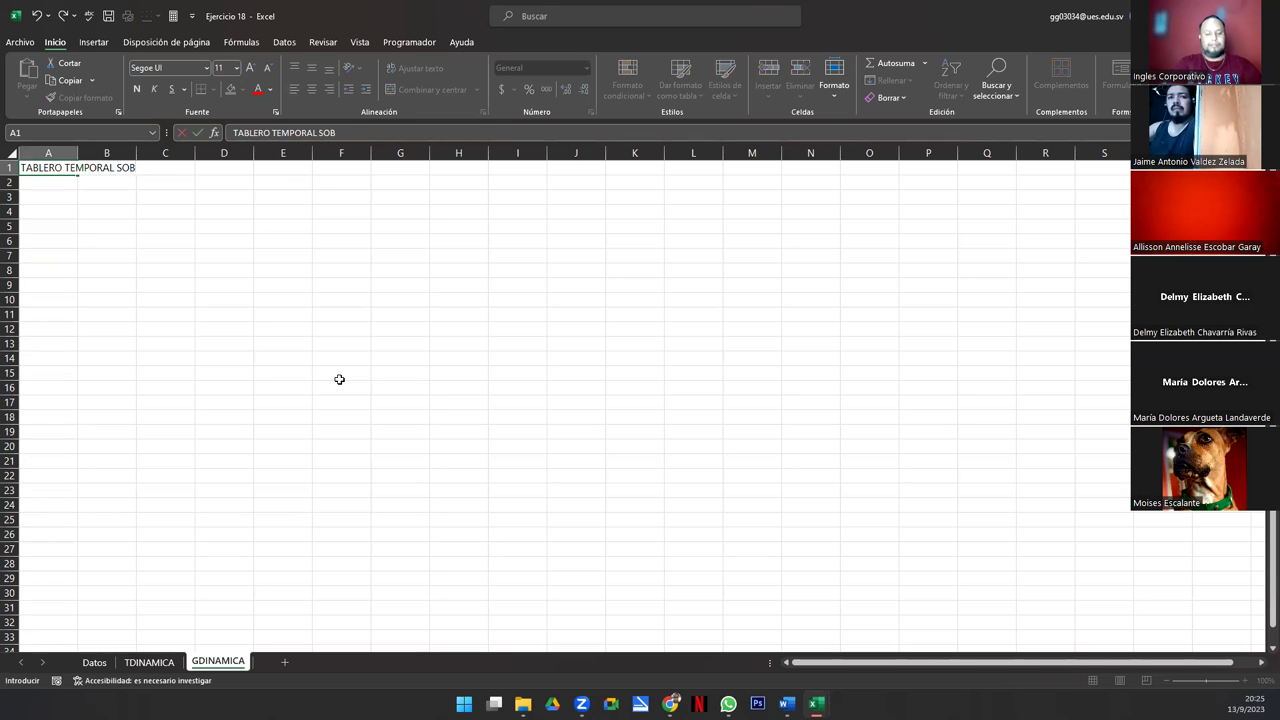
{"action": "type", "text": "RE VENTAS"}
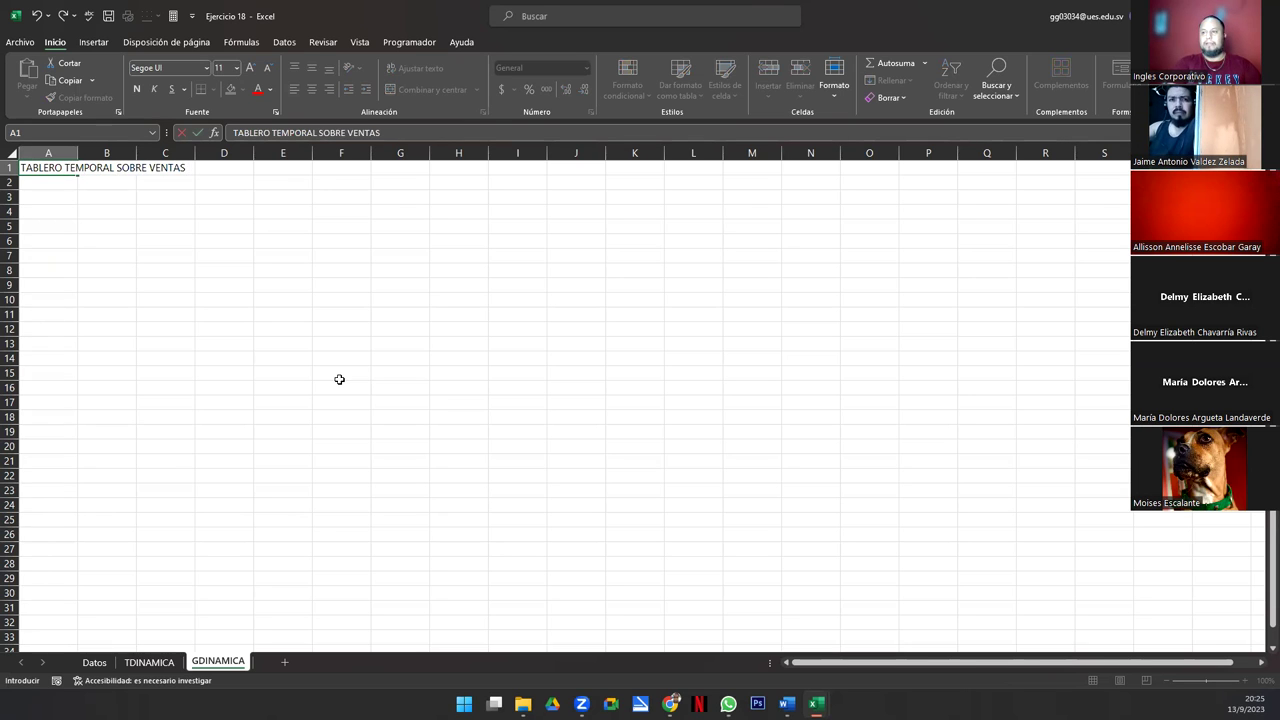
{"action": "type", "text": " Y PRODUCTO"}
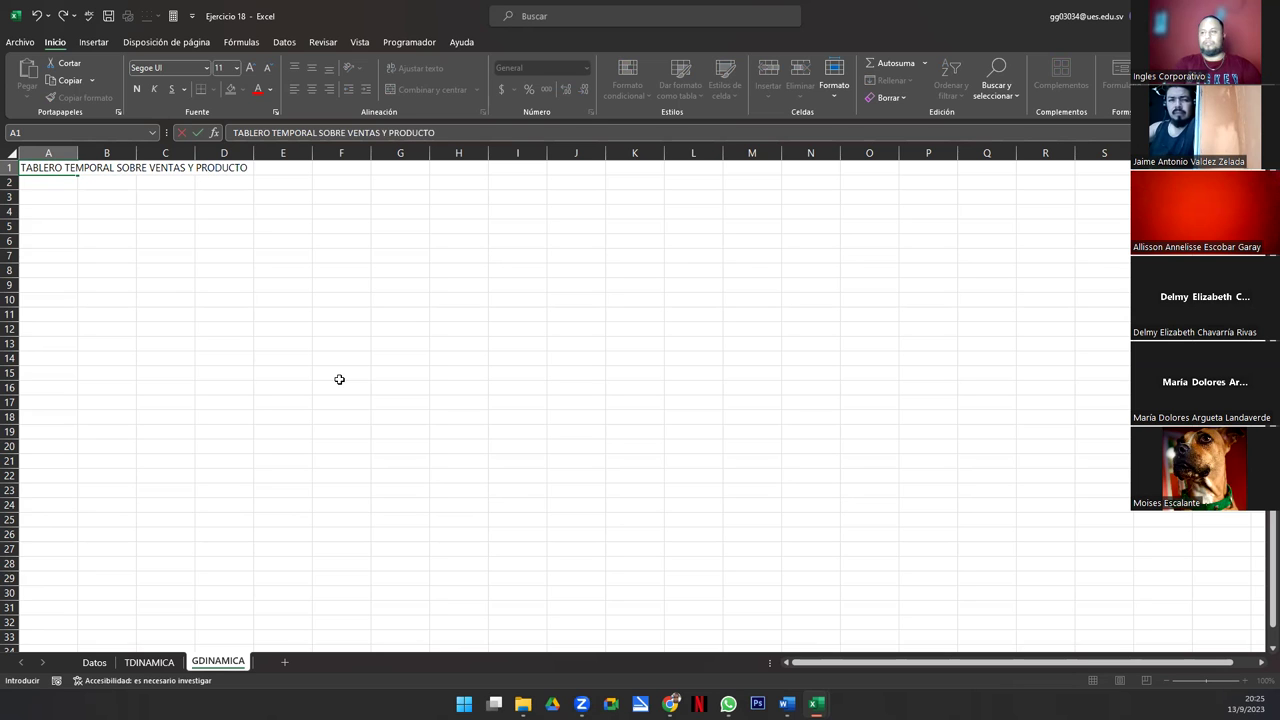
{"action": "type", "text": "S"}
{"action": "key", "text": "Return"}
{"action": "key", "text": "Up"}
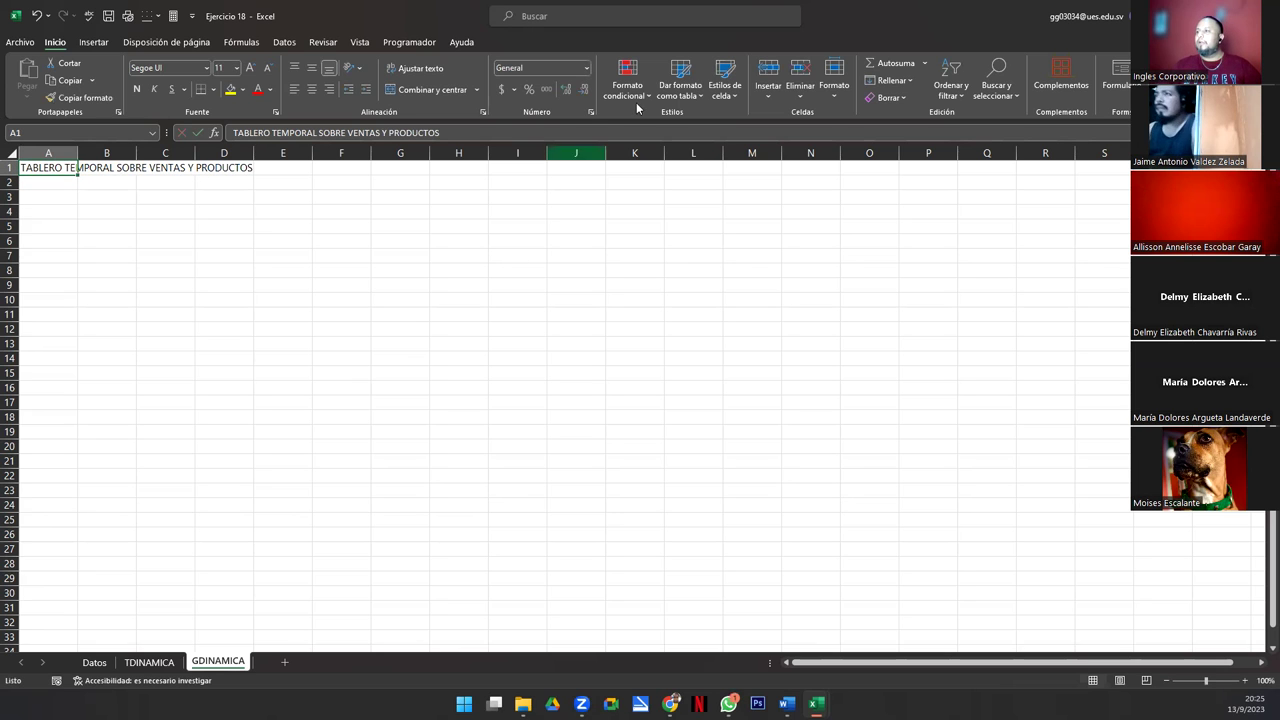
{"action": "left_click", "coordinate": [720, 92]}
{"action": "left_click", "coordinate": [749, 283]}
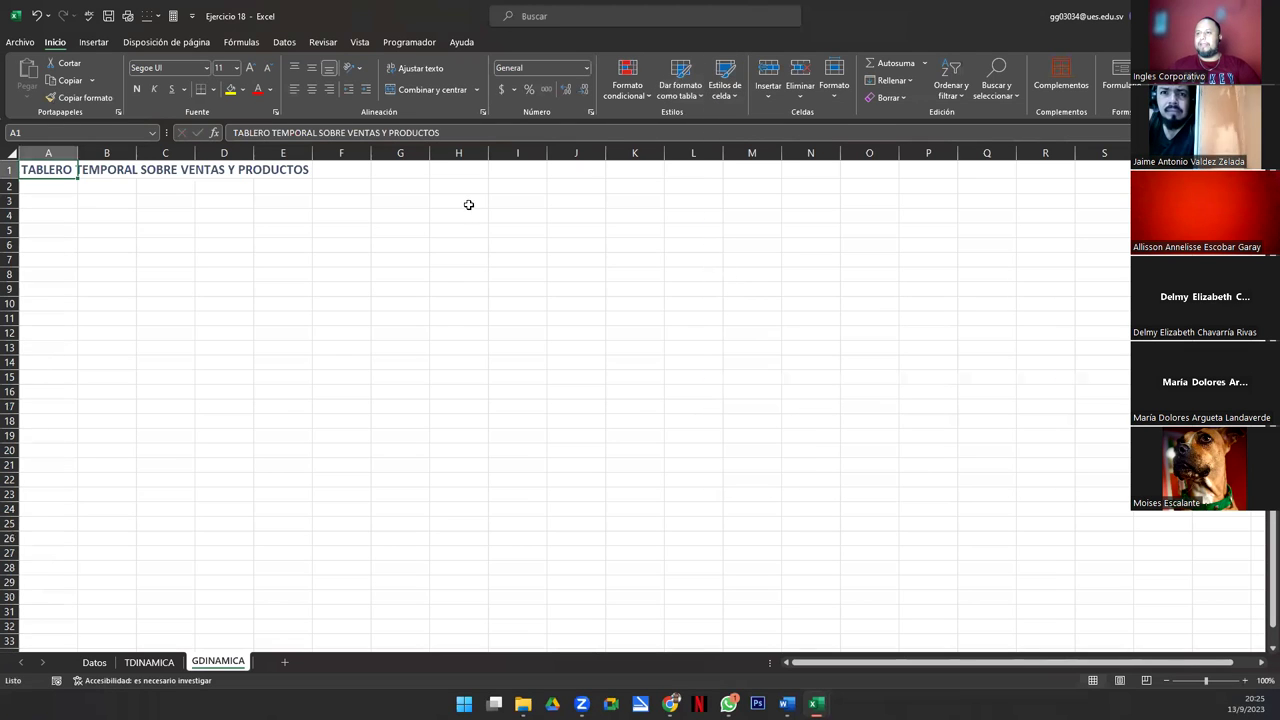
Step: Fill the title row A1:N1 dark blue and make the title text white
{"action": "left_click_drag", "start_coordinate": [57, 170], "coordinate": [808, 163]}
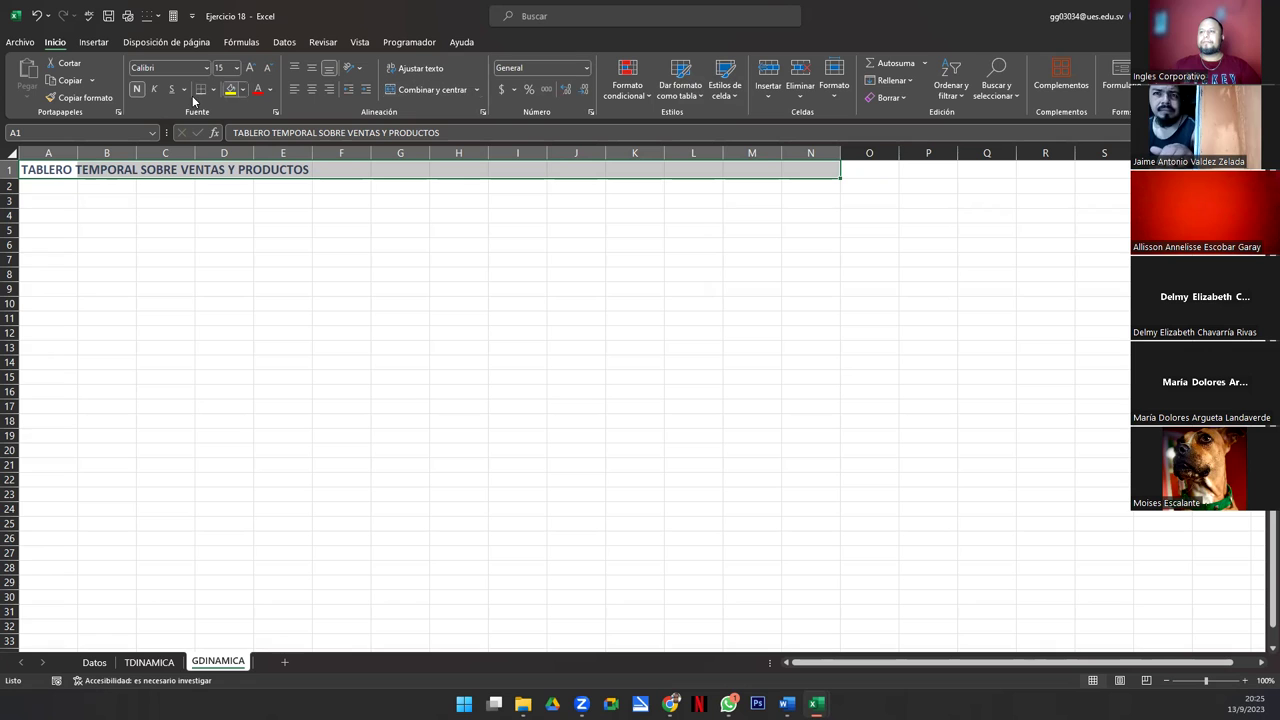
{"action": "left_click", "coordinate": [243, 91]}
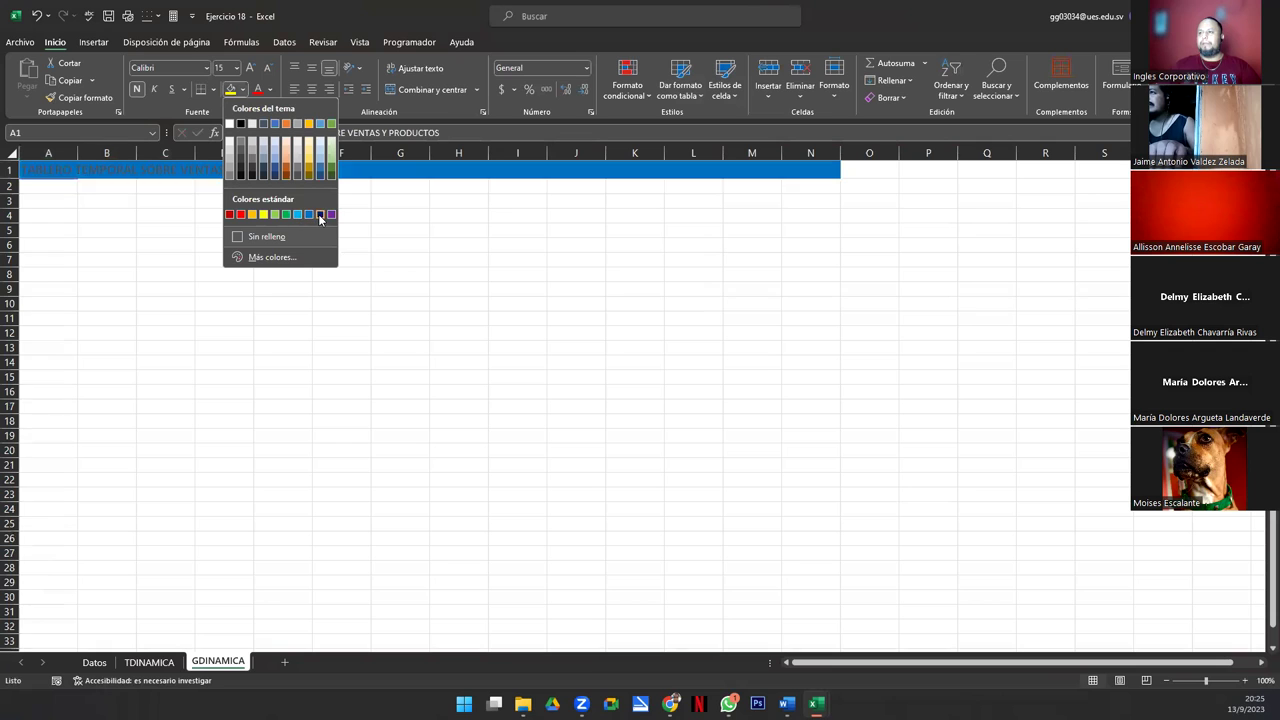
{"action": "left_click", "coordinate": [320, 214]}
{"action": "left_click", "coordinate": [270, 95]}
{"action": "left_click", "coordinate": [258, 148]}
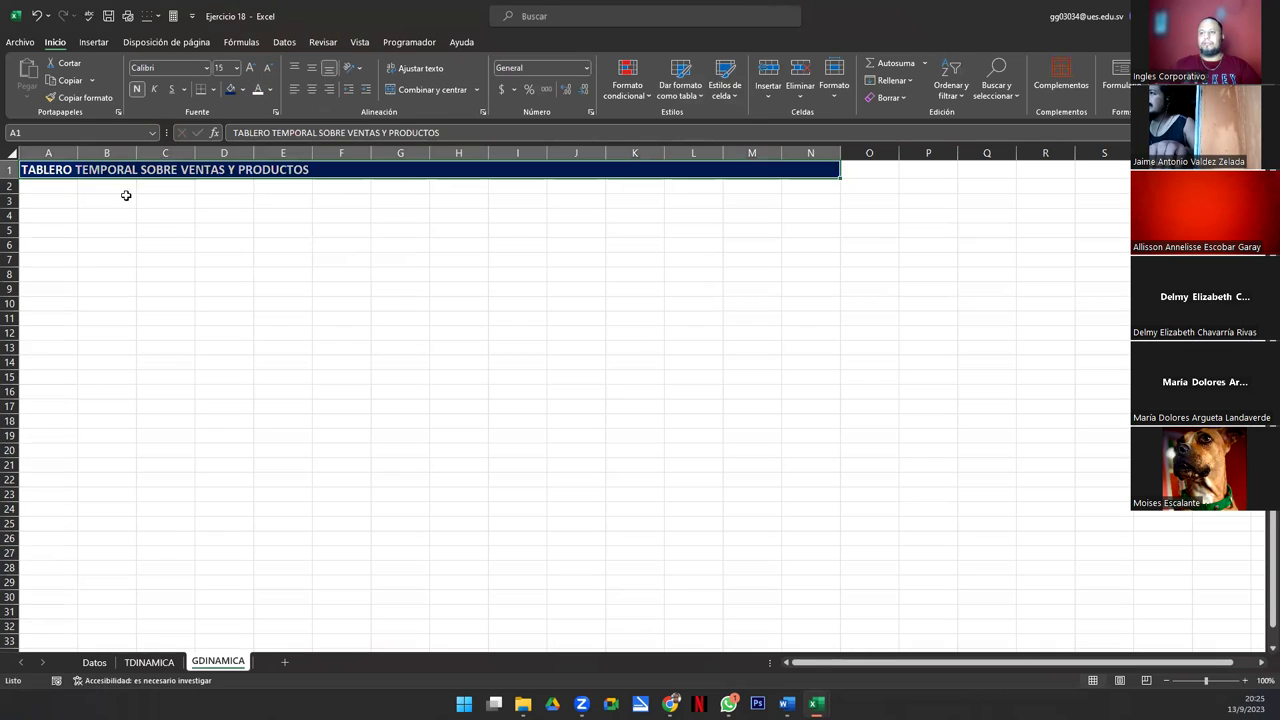
{"action": "left_click", "coordinate": [122, 198]}
Step: Increase the title's font size by two steps
{"action": "left_click", "coordinate": [35, 170]}
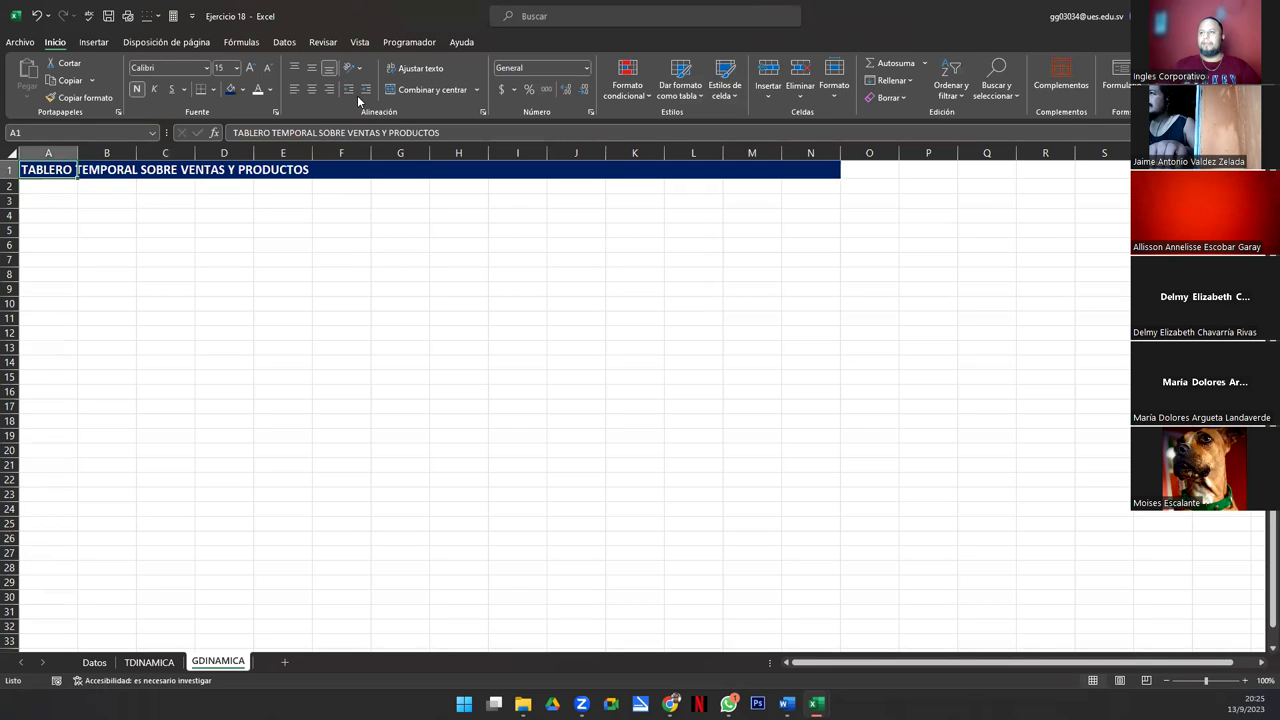
{"action": "left_click", "coordinate": [249, 68]}
{"action": "left_click", "coordinate": [249, 68]}
{"action": "left_click", "coordinate": [118, 250]}
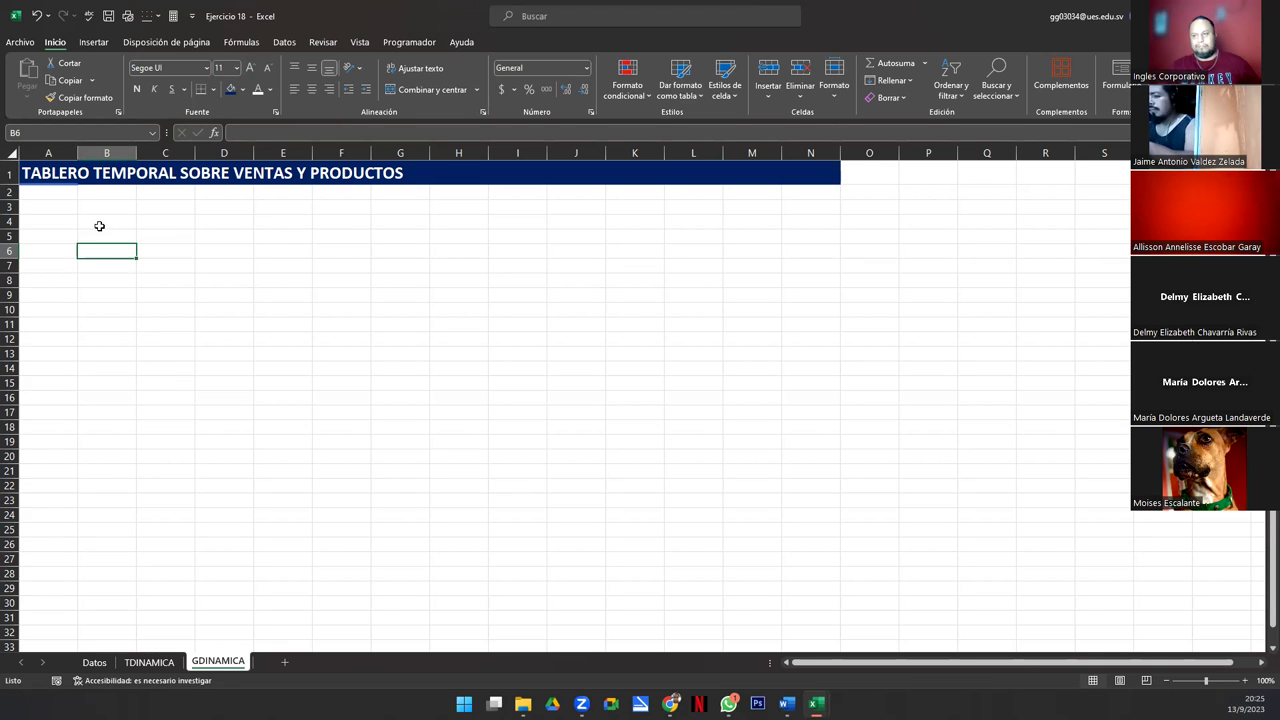
Step: Merge L3:M4 and enter the label 'VENTA TOTAL DEL AÑO'
{"action": "left_click", "coordinate": [69, 205]}
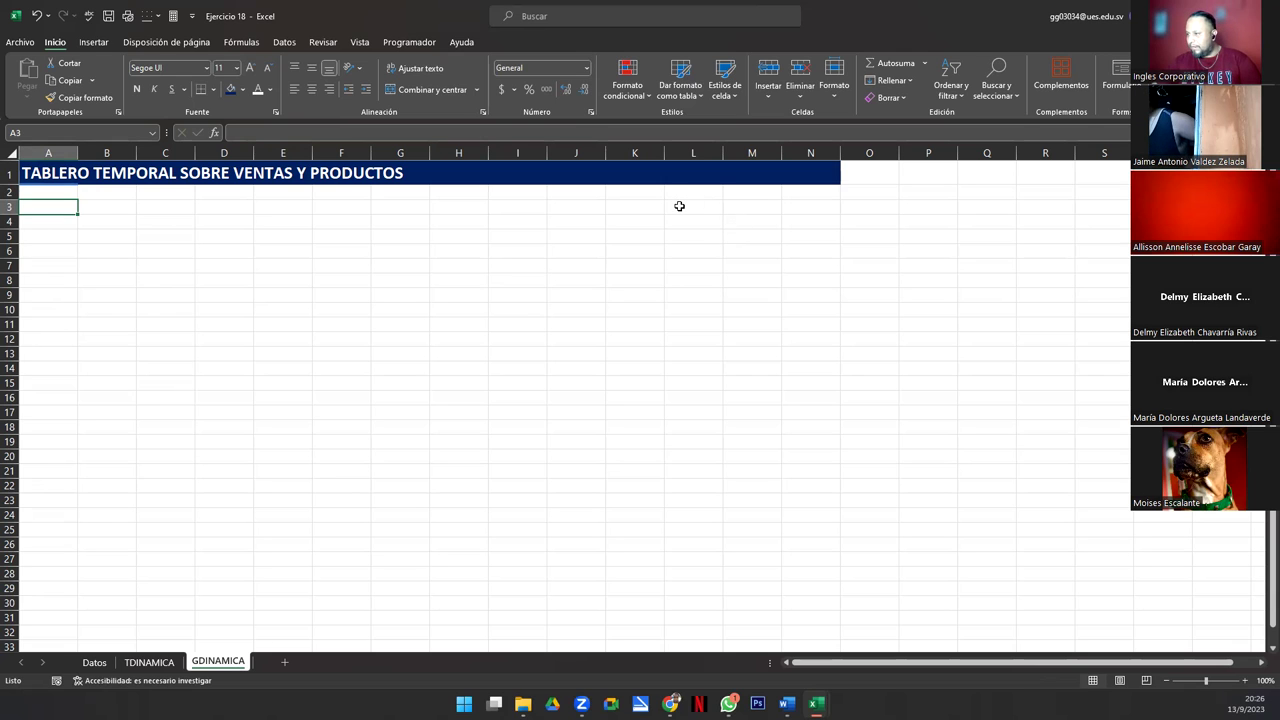
{"action": "left_click_drag", "start_coordinate": [686, 209], "coordinate": [734, 217]}
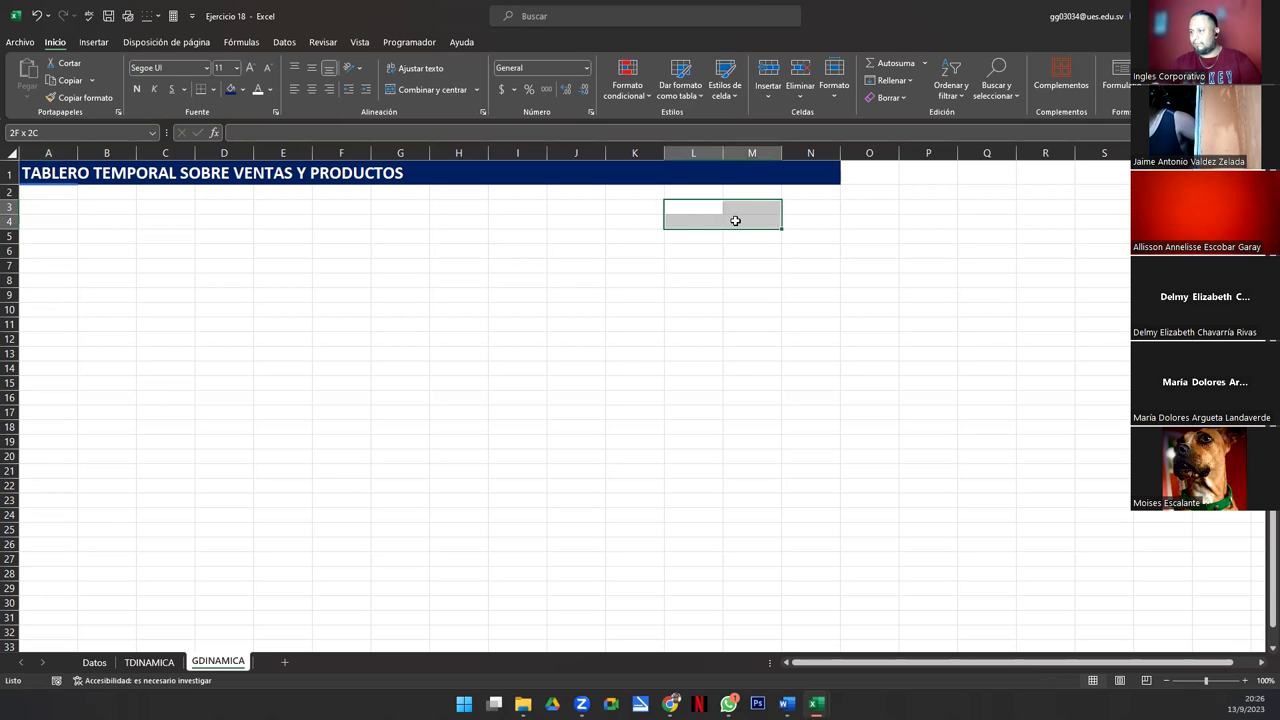
{"action": "left_click", "coordinate": [388, 92]}
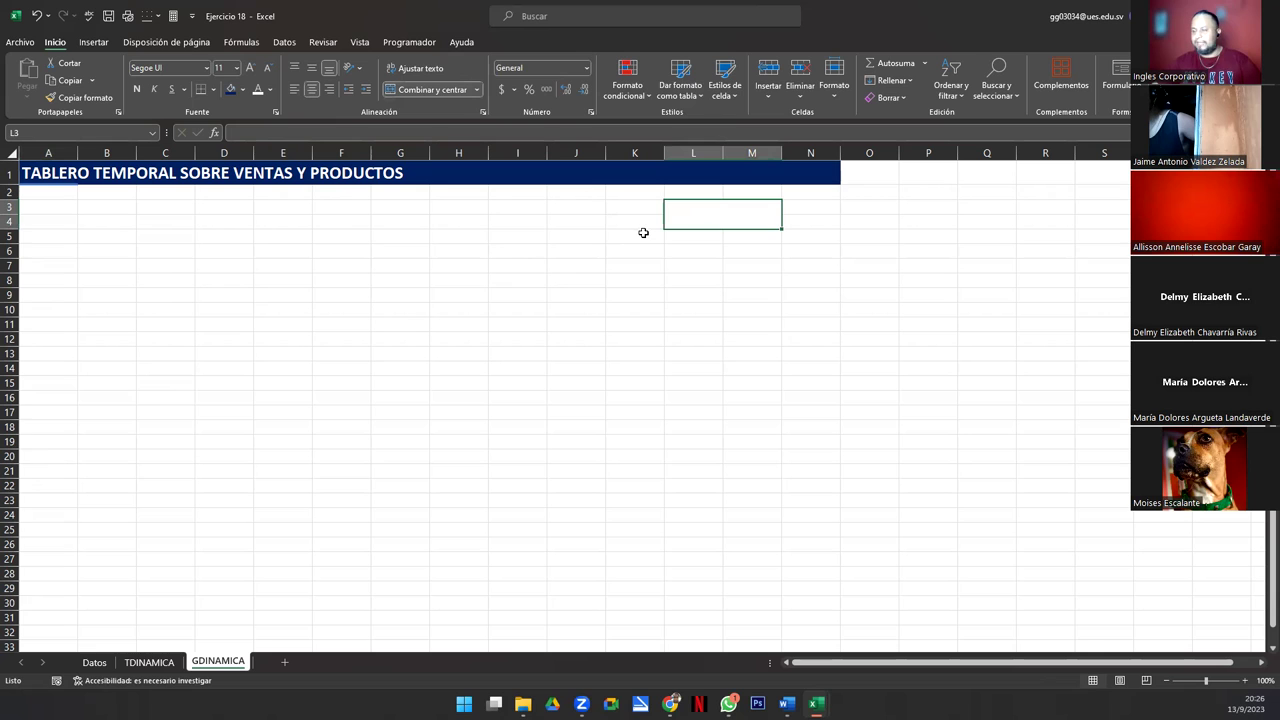
{"action": "type", "text": "ventas"}
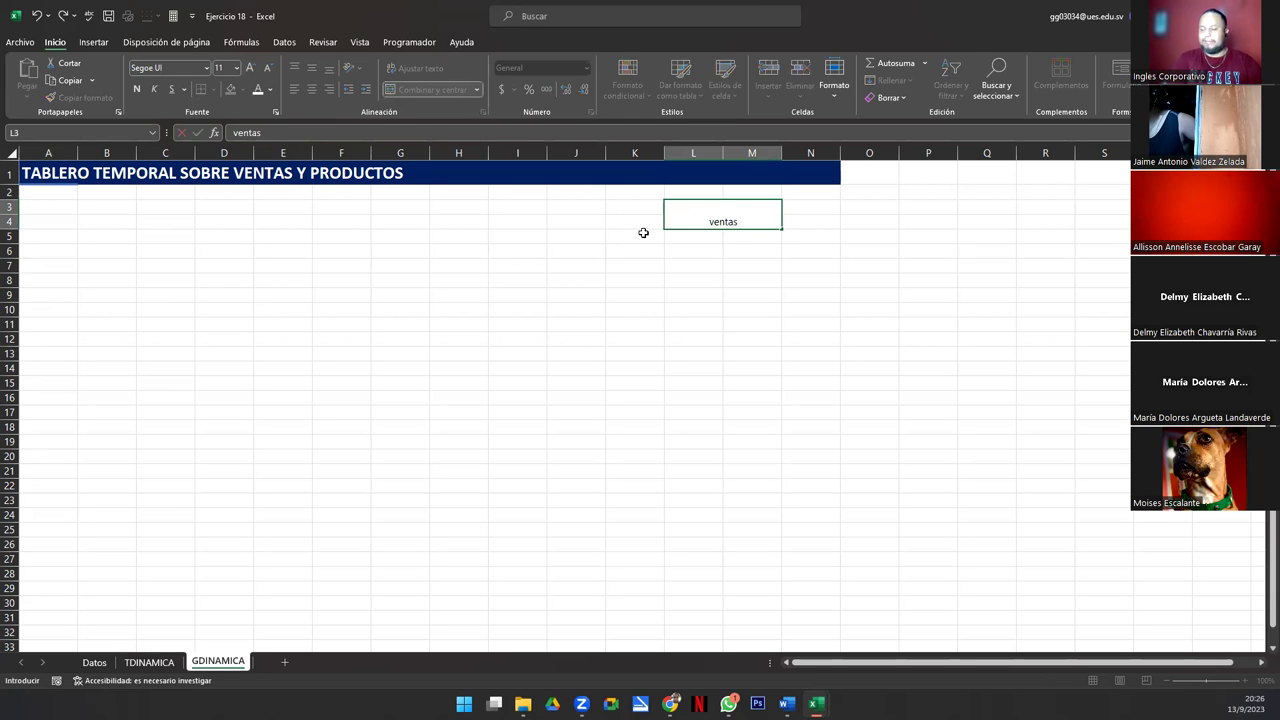
{"action": "key", "text": "Escape"}
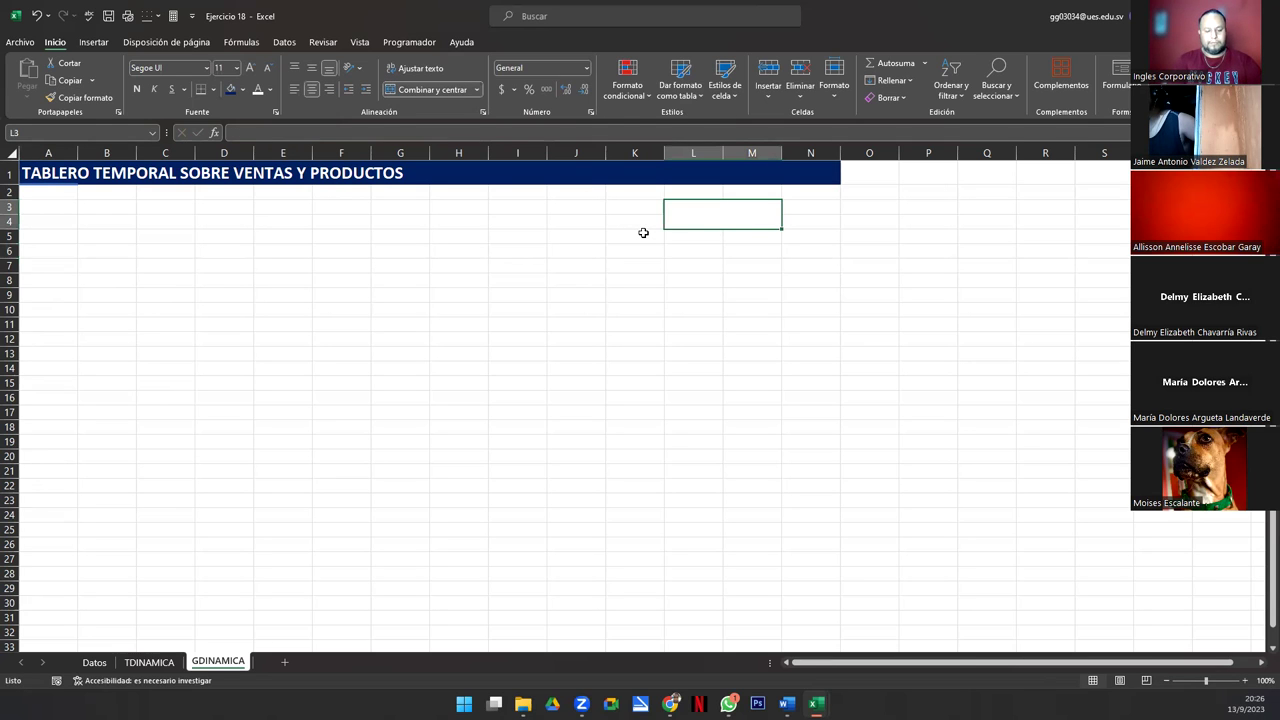
{"action": "type", "text": "VENTA TOTAL"}
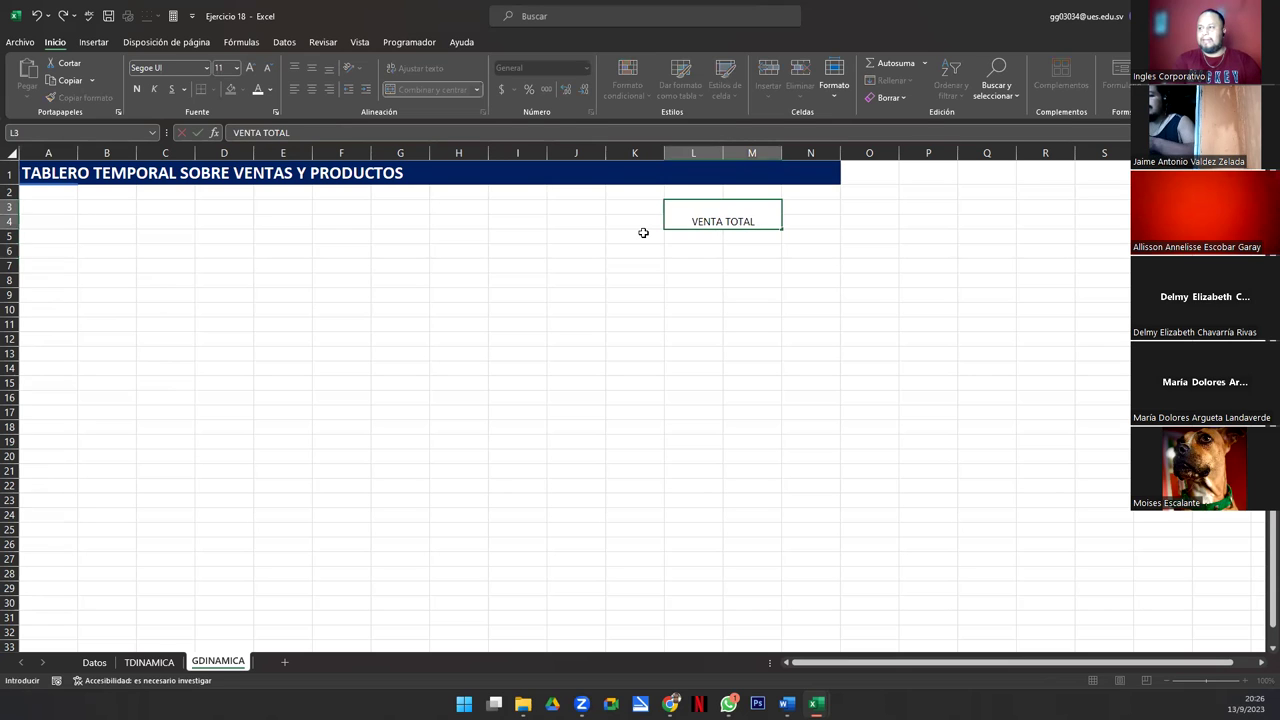
{"action": "type", "text": " DEL AÑO"}
{"action": "key", "text": "Return"}
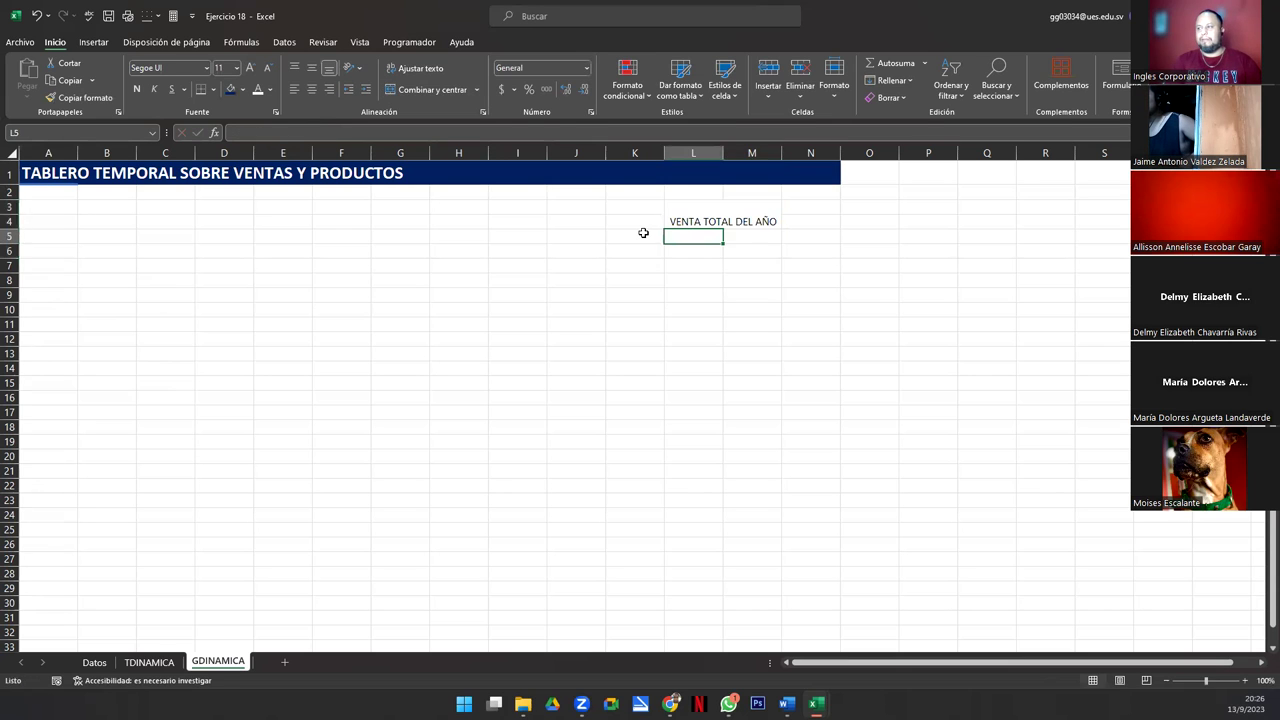
Step: Merge N3:N4 to hold the total value
{"action": "key", "text": "Up"}
{"action": "left_click_drag", "start_coordinate": [786, 206], "coordinate": [790, 224]}
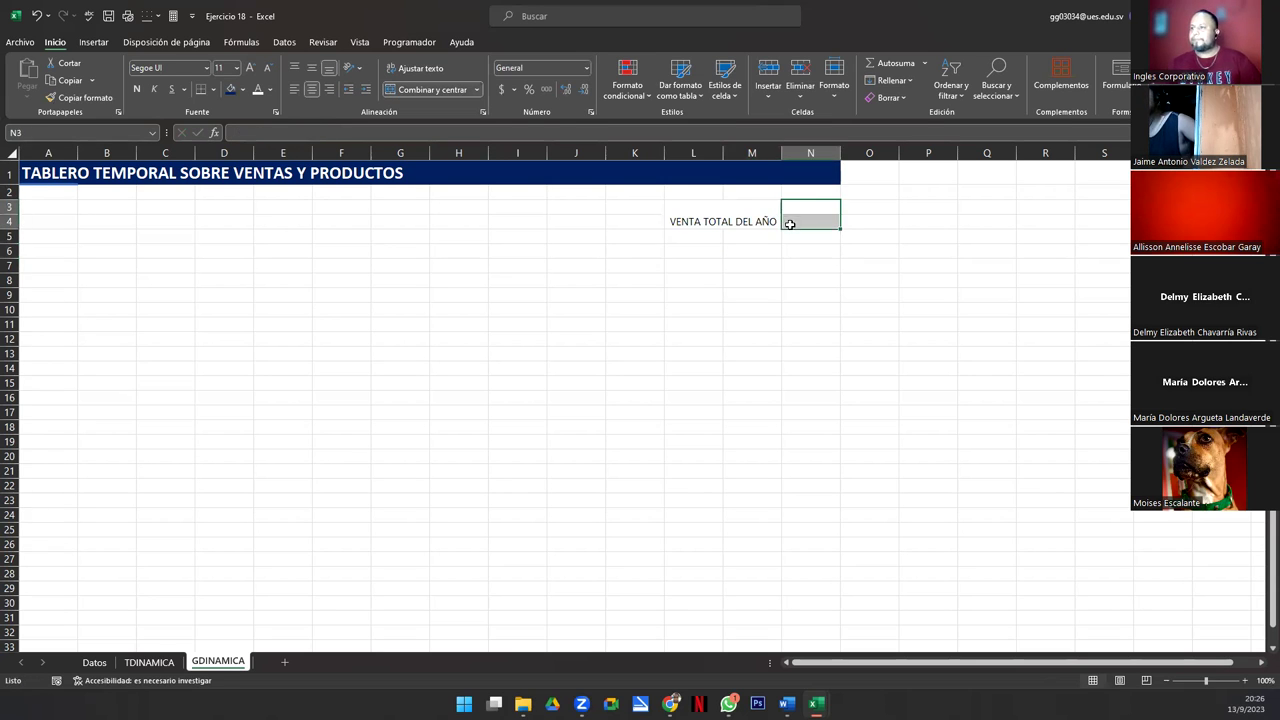
{"action": "left_click", "coordinate": [409, 90]}
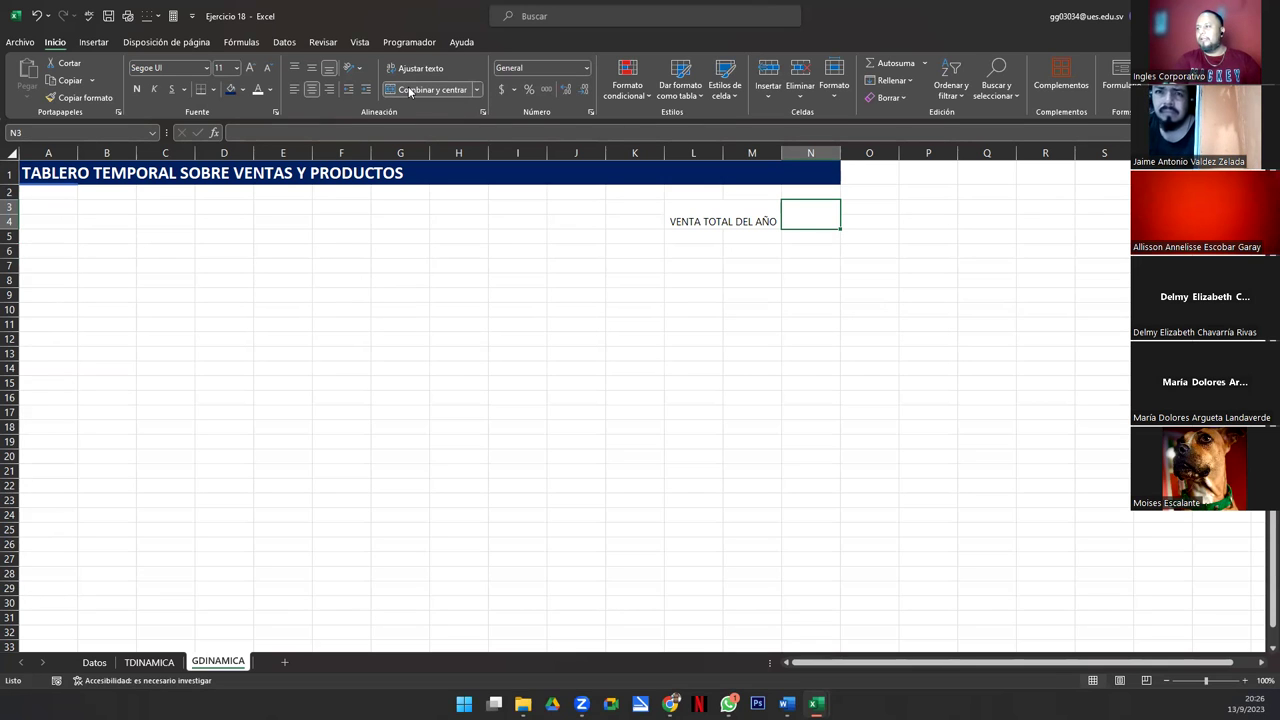
Step: Link N3 to the pivot table's total sales in TDINAMICA!A2
{"action": "type", "text": "="}
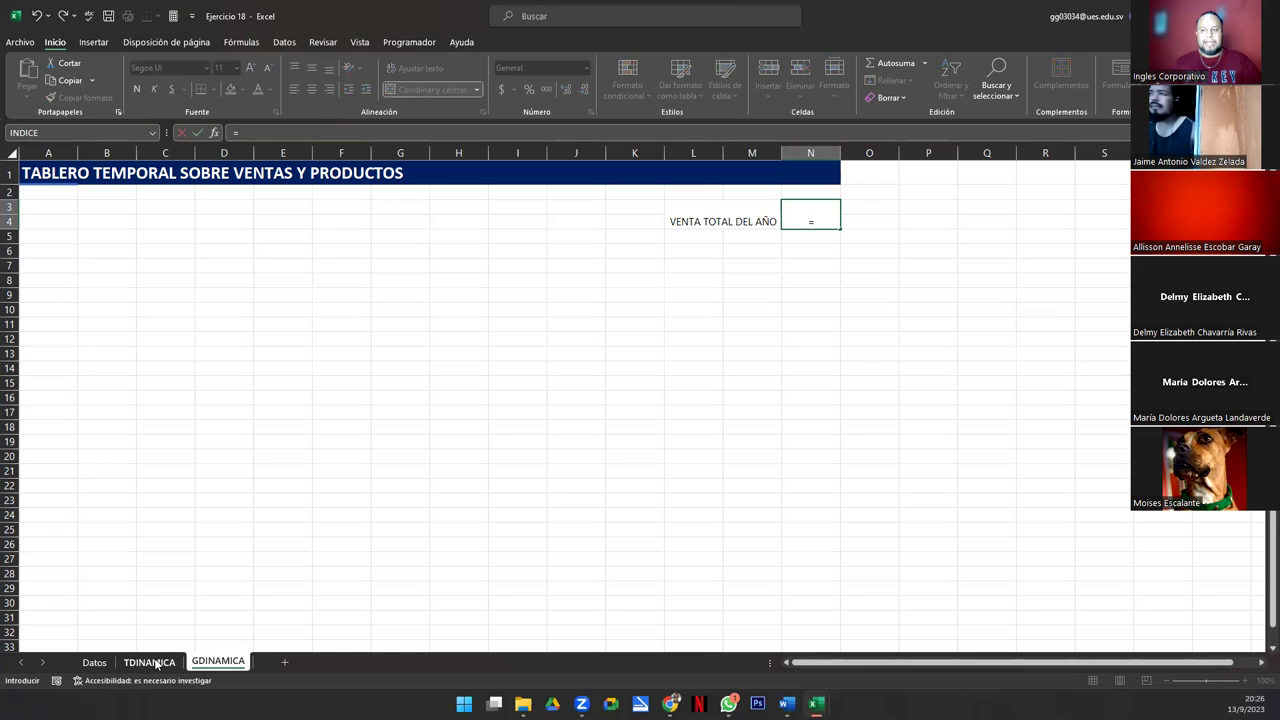
{"action": "left_click", "coordinate": [157, 662]}
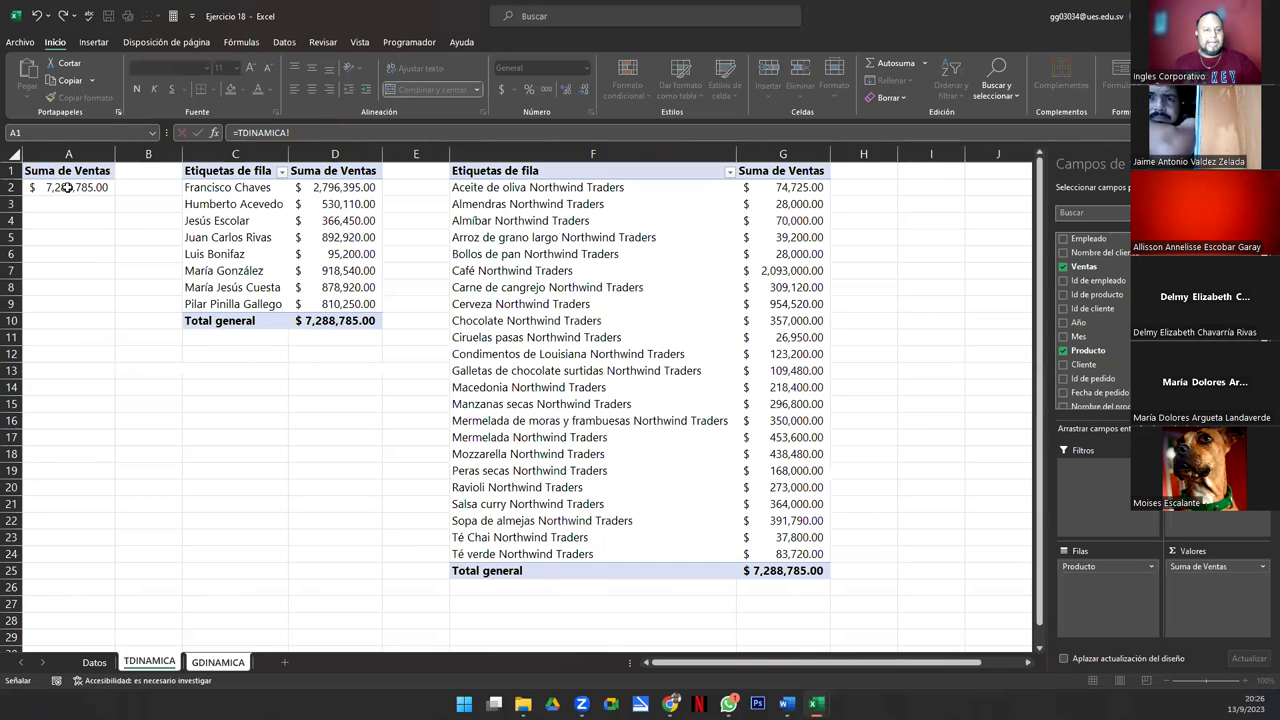
{"action": "left_click", "coordinate": [66, 187]}
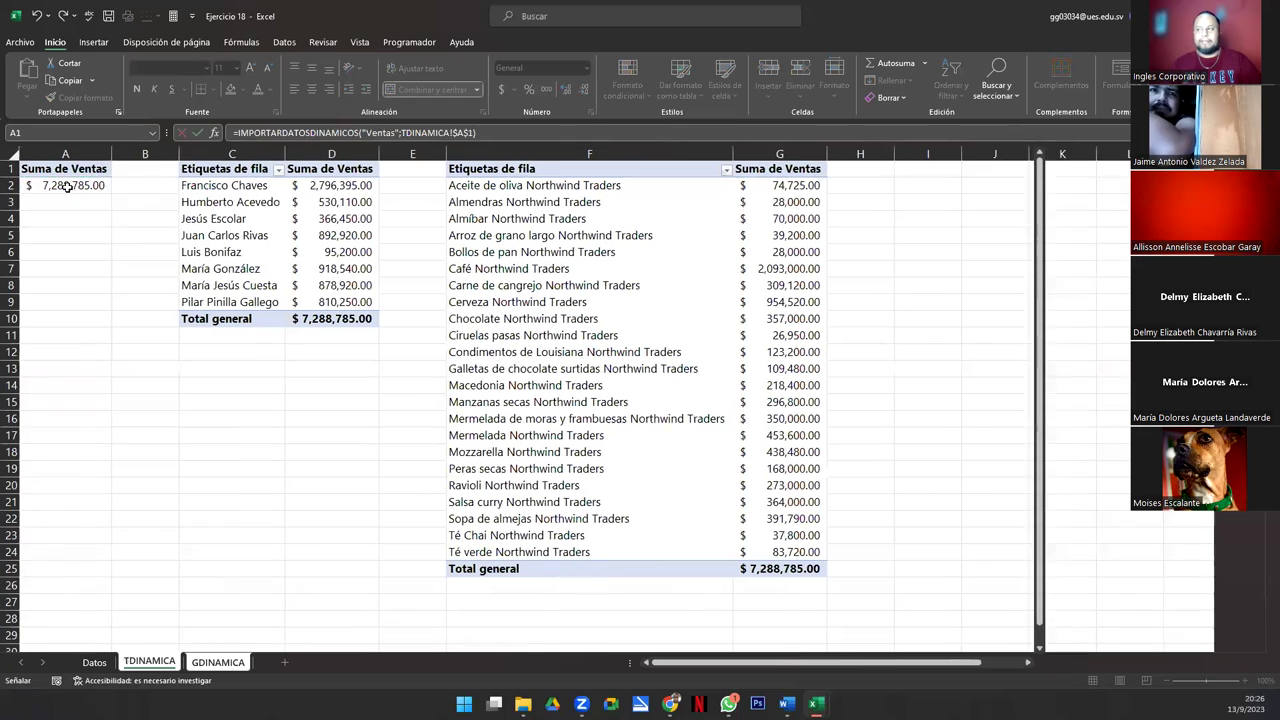
{"action": "key", "text": "Return"}
{"action": "key", "text": "Up"}
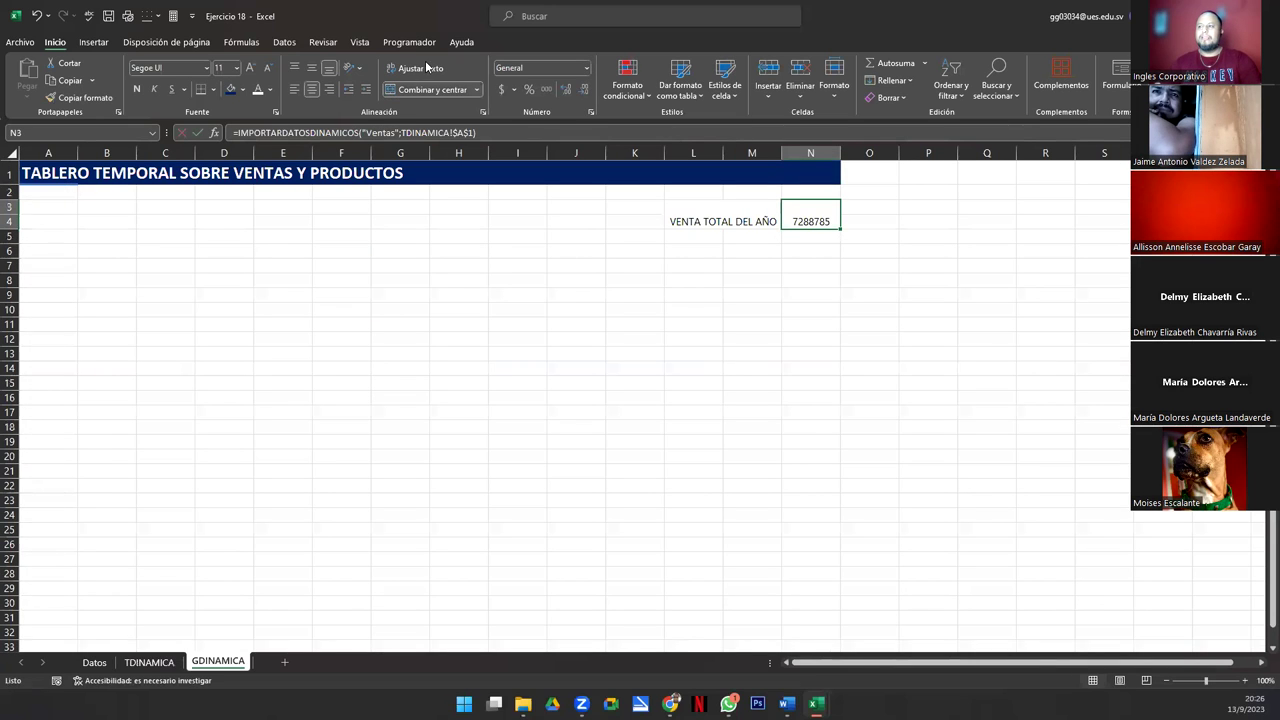
Step: Give the total accounting format, bold at size 14, and middle-align it and the label
{"action": "left_click", "coordinate": [502, 89]}
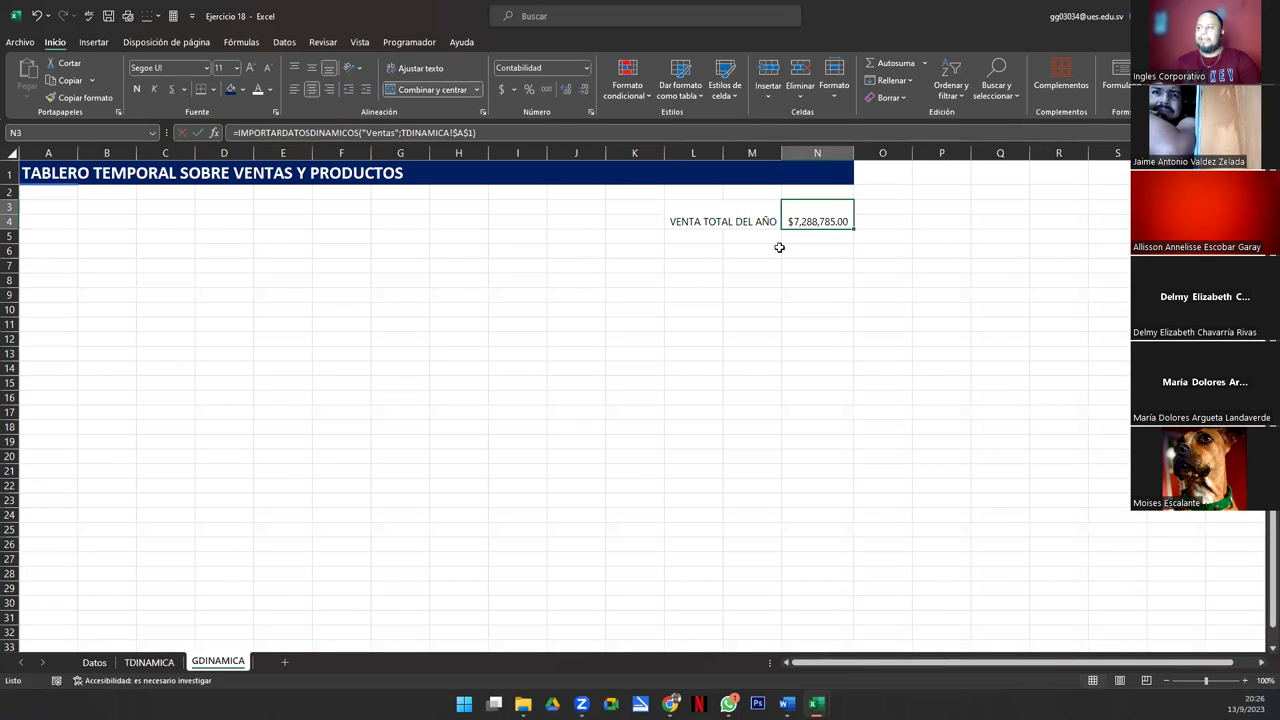
{"action": "left_click", "coordinate": [700, 217]}
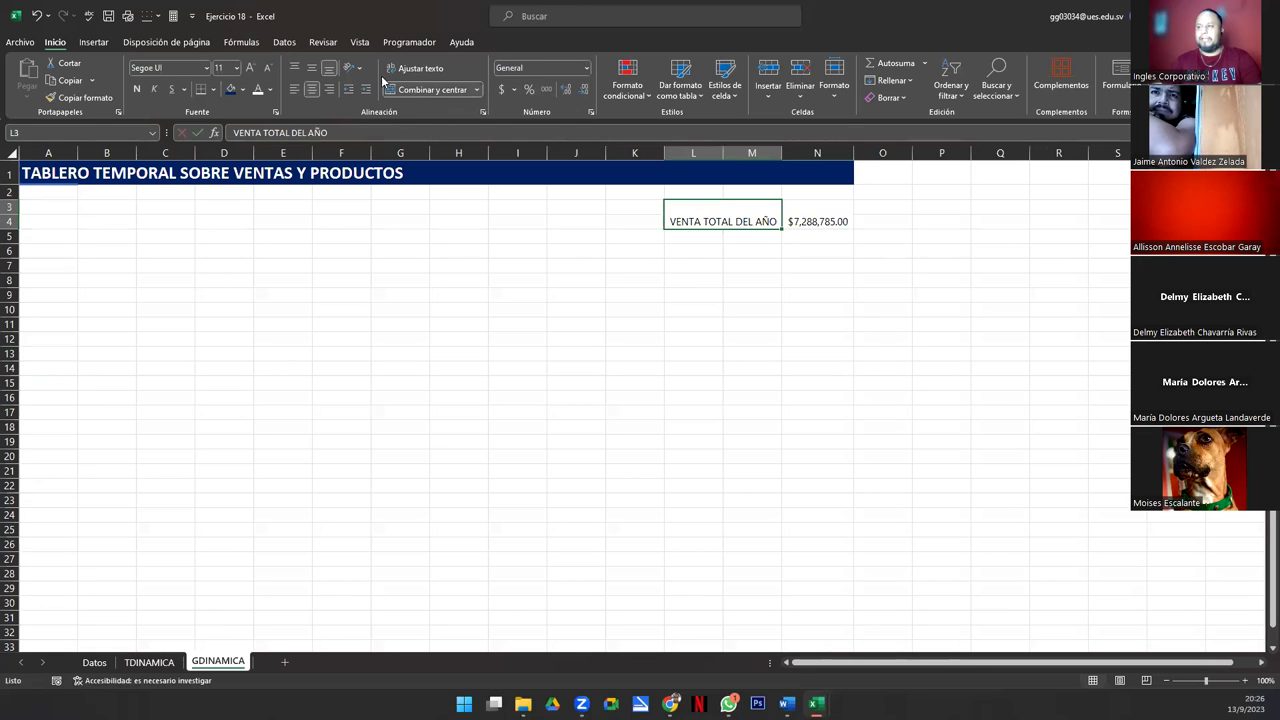
{"action": "left_click", "coordinate": [312, 68]}
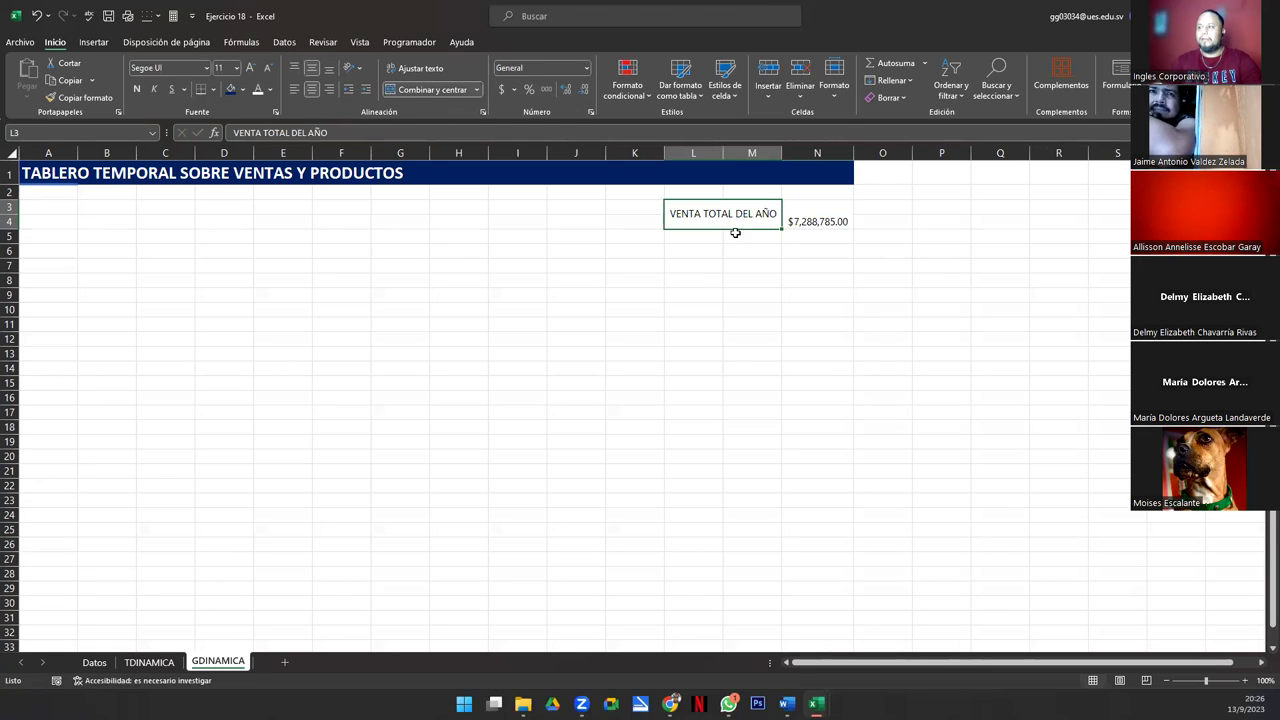
{"action": "left_click", "coordinate": [792, 220]}
{"action": "left_click", "coordinate": [312, 68]}
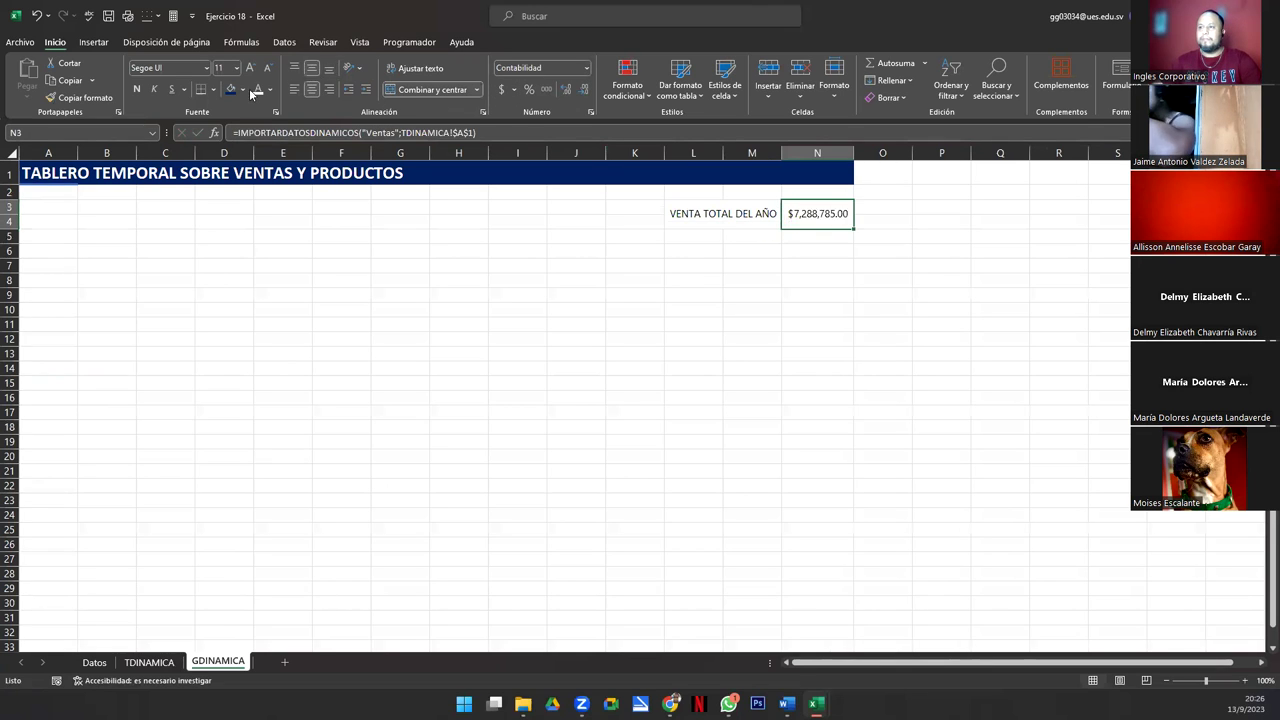
{"action": "left_click", "coordinate": [136, 89]}
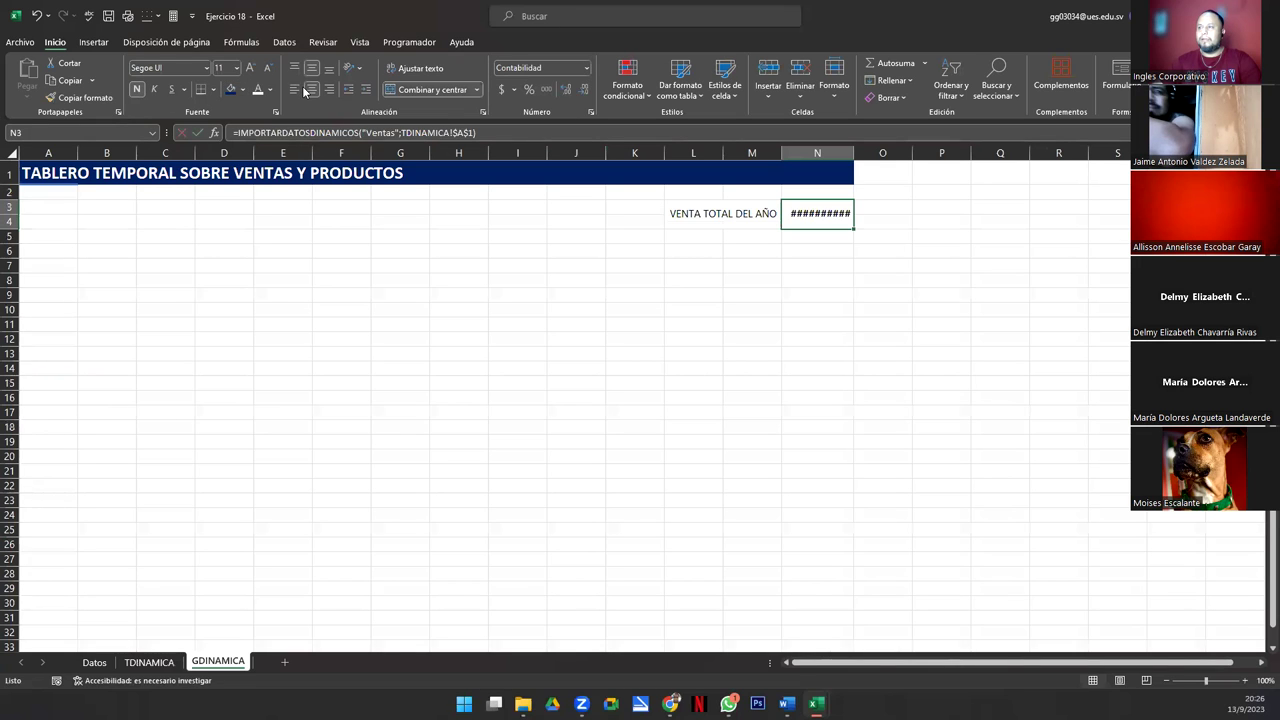
{"action": "left_click", "coordinate": [249, 70]}
{"action": "left_click", "coordinate": [249, 70]}
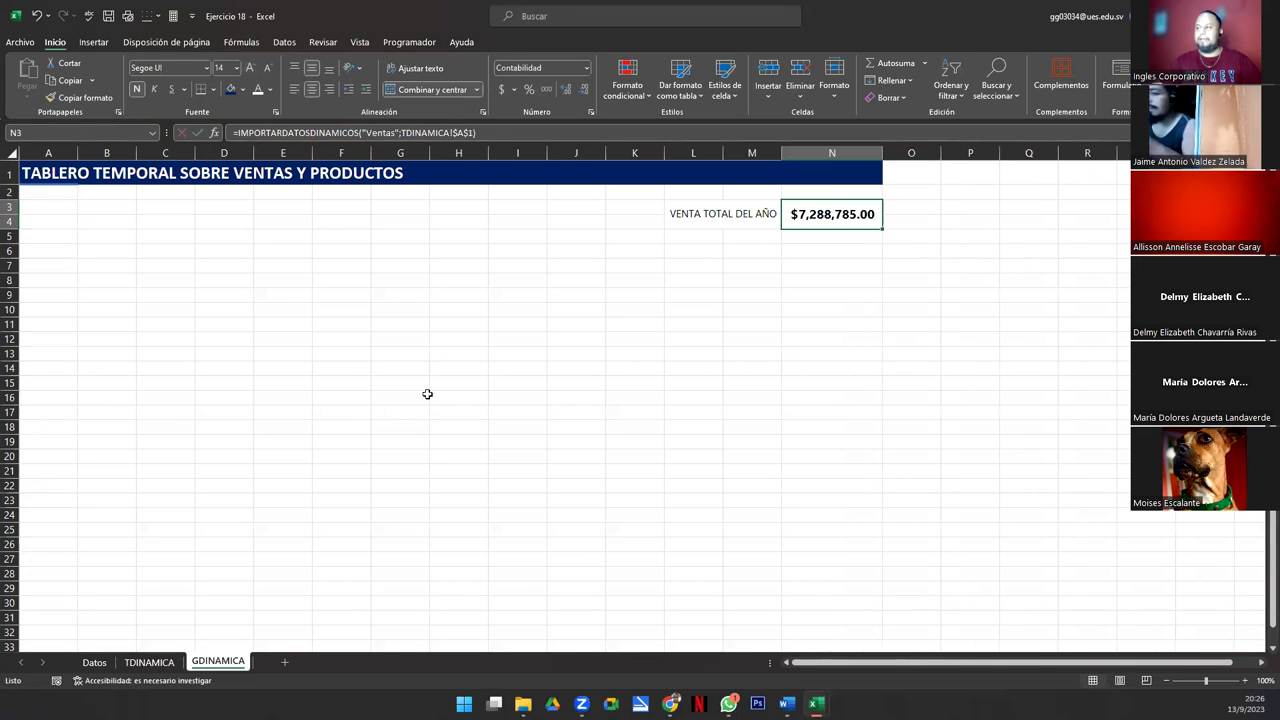
{"action": "left_click", "coordinate": [438, 366]}
Step: Make the VENTA TOTAL DEL AÑO label bold and underlined
{"action": "left_click", "coordinate": [668, 214]}
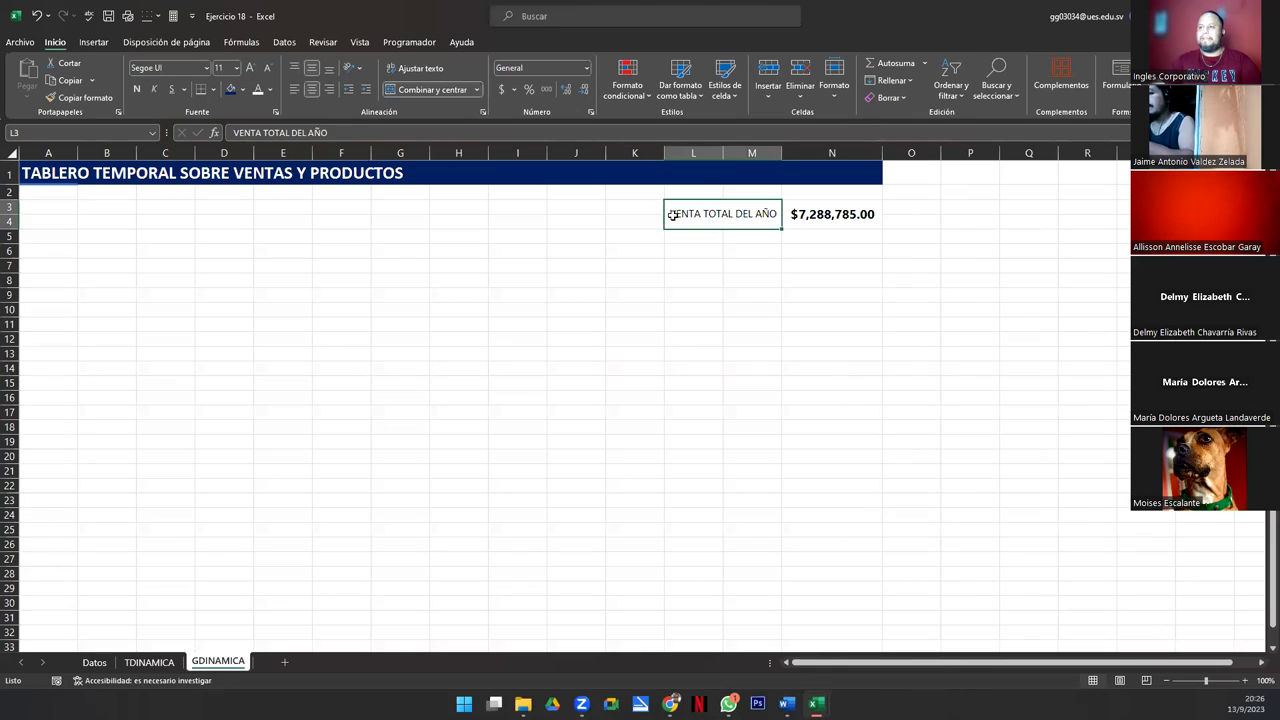
{"action": "left_click", "coordinate": [136, 89]}
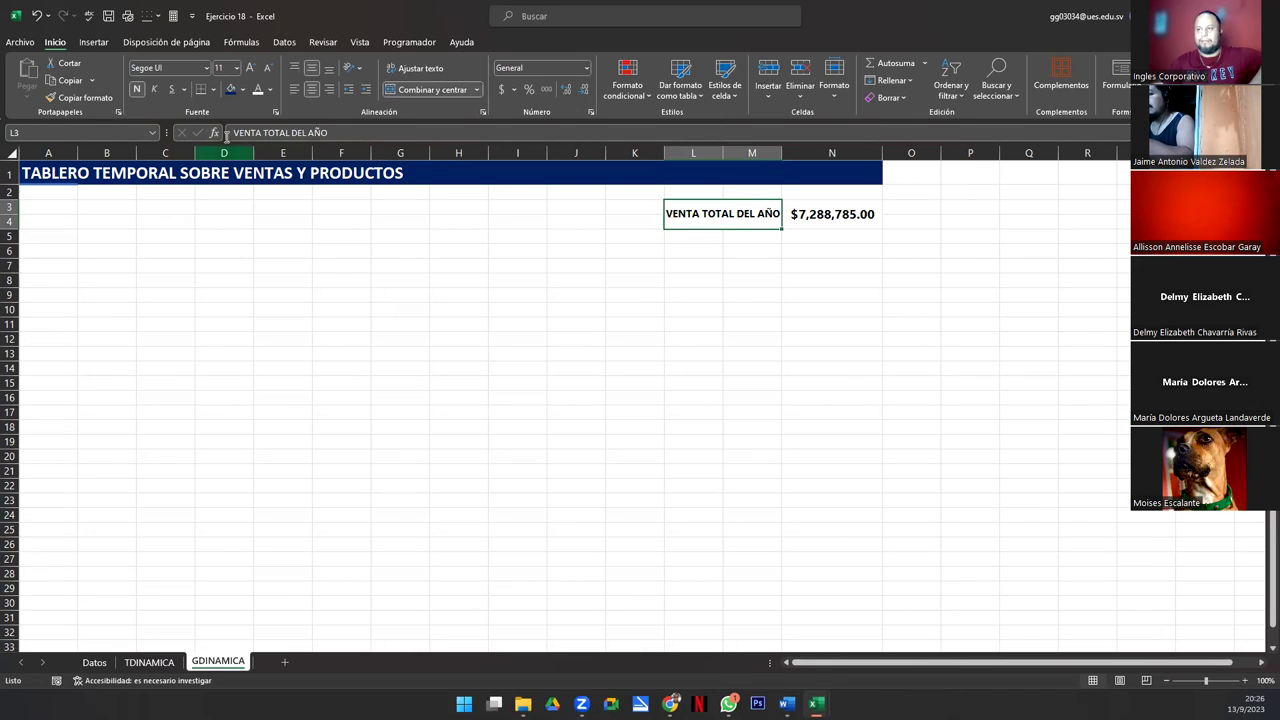
{"action": "left_click", "coordinate": [171, 89]}
Step: Colour the total's text green
{"action": "left_click", "coordinate": [805, 214]}
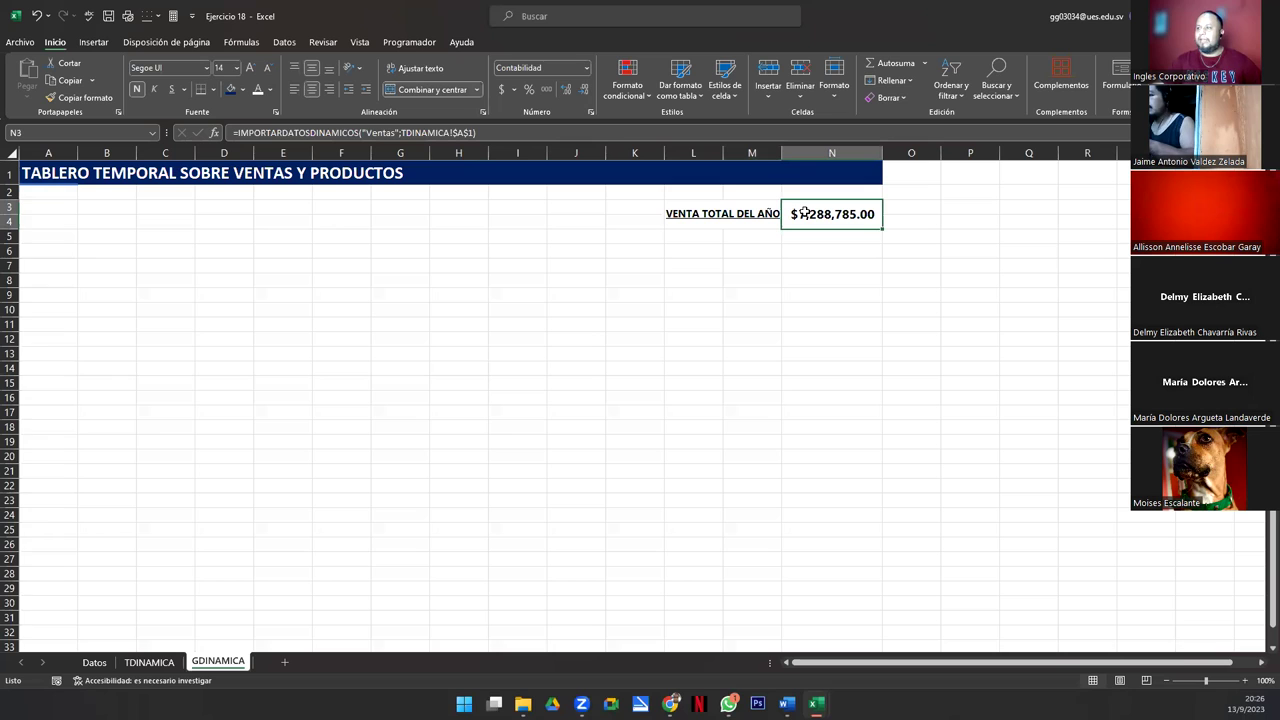
{"action": "left_click", "coordinate": [243, 89]}
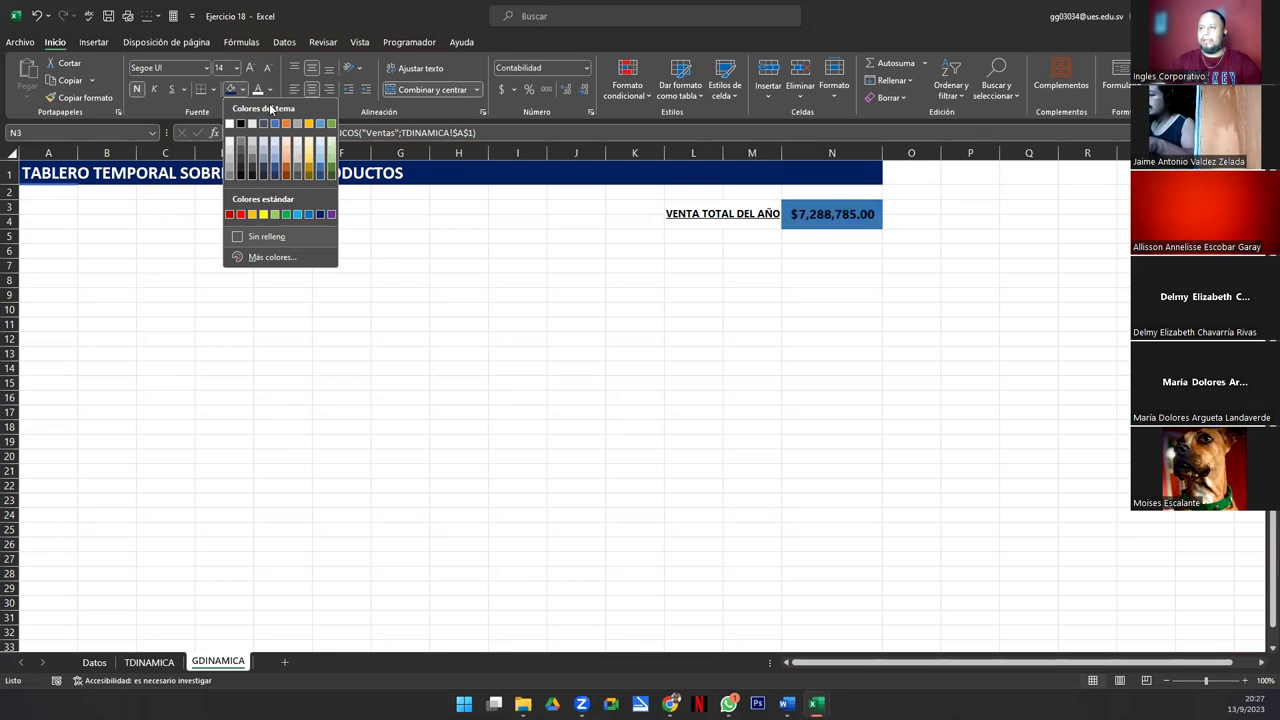
{"action": "left_click", "coordinate": [270, 90]}
{"action": "left_click", "coordinate": [270, 90]}
{"action": "left_click", "coordinate": [271, 91]}
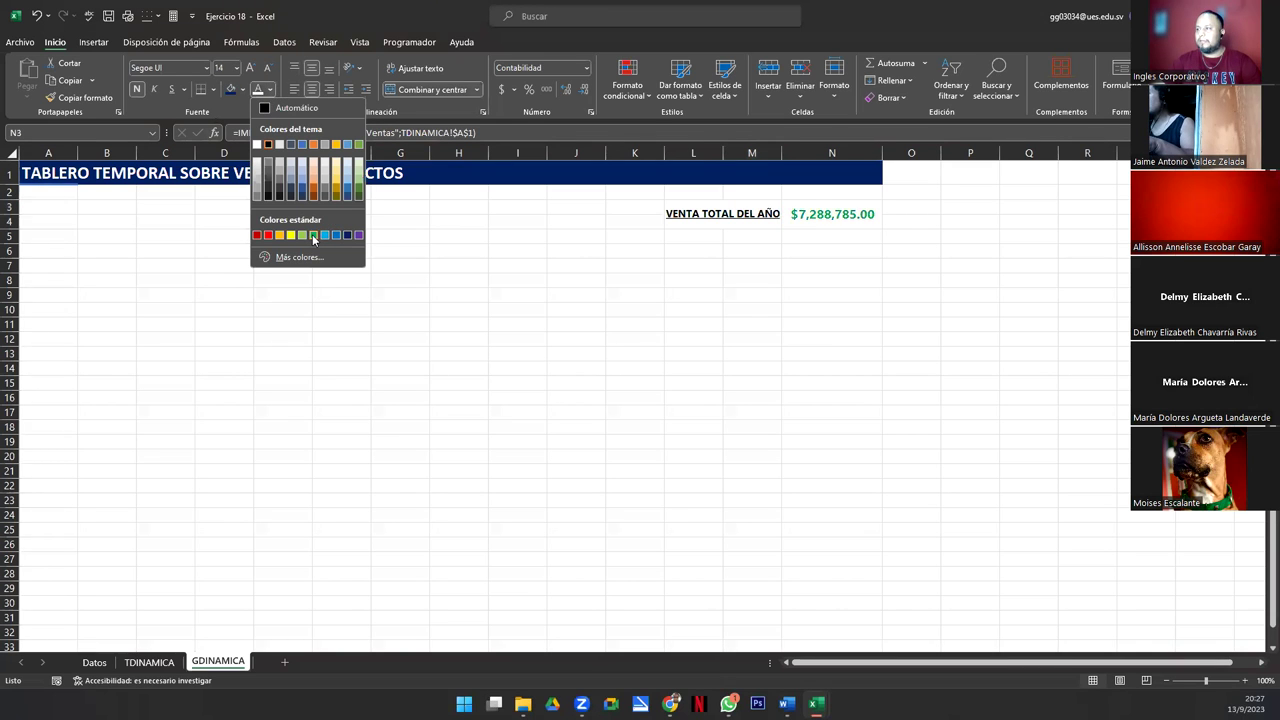
{"action": "left_click", "coordinate": [314, 236]}
{"action": "left_click", "coordinate": [350, 324]}
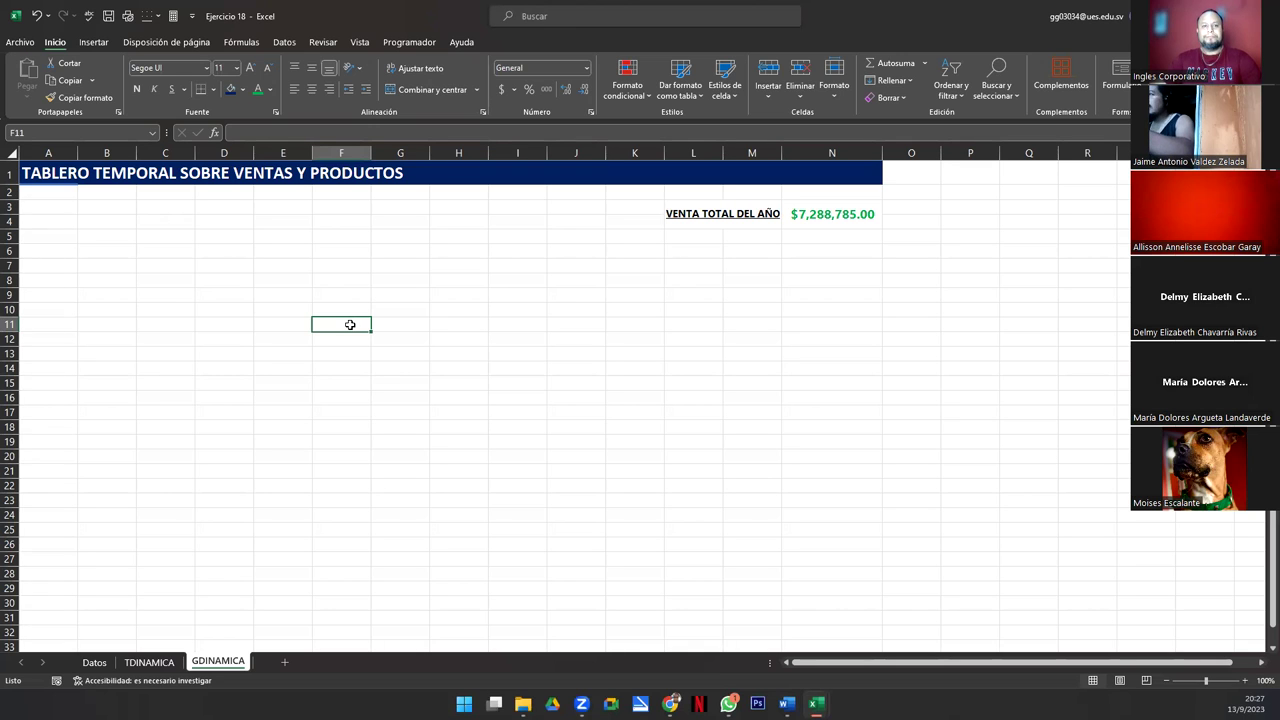
Step: Complete the =IMPORTARDATOSDINAMICOS("Ventas";TDINAMICA!$A$1) formula in N3 showing $7,288,785.00
{"action": "left_click", "coordinate": [818, 216]}
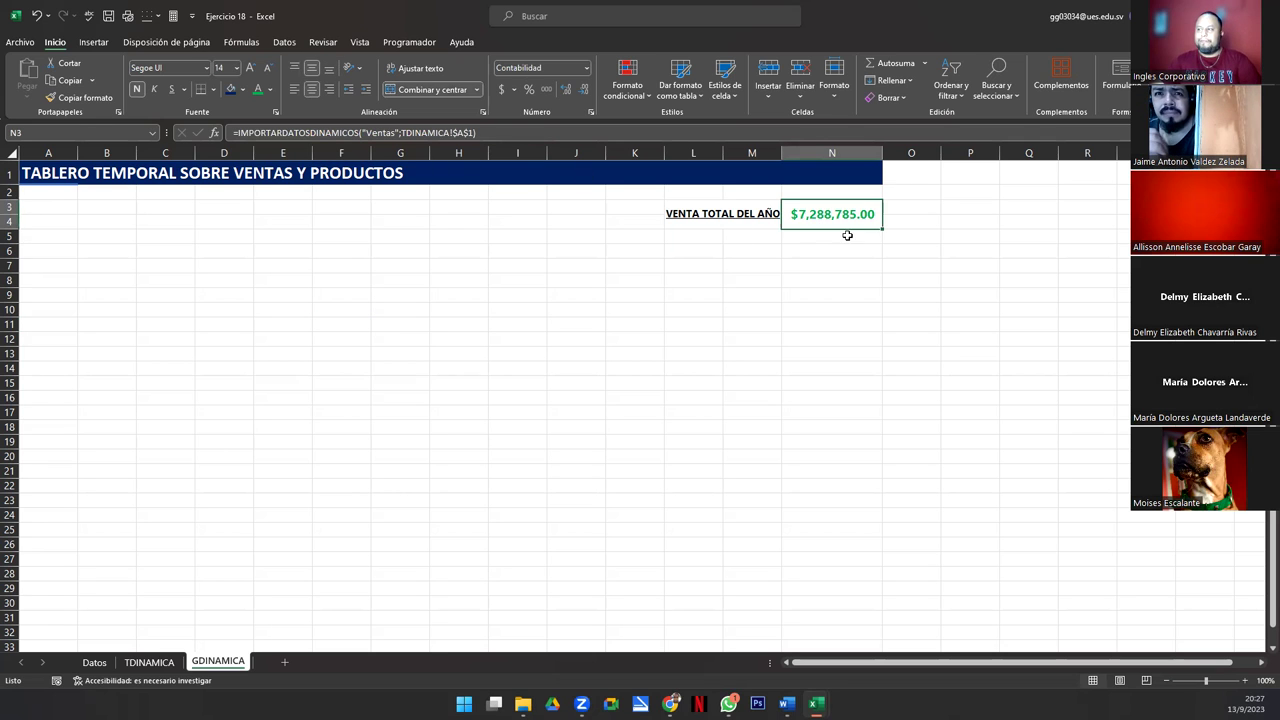
{"action": "double_click", "coordinate": [819, 214]}
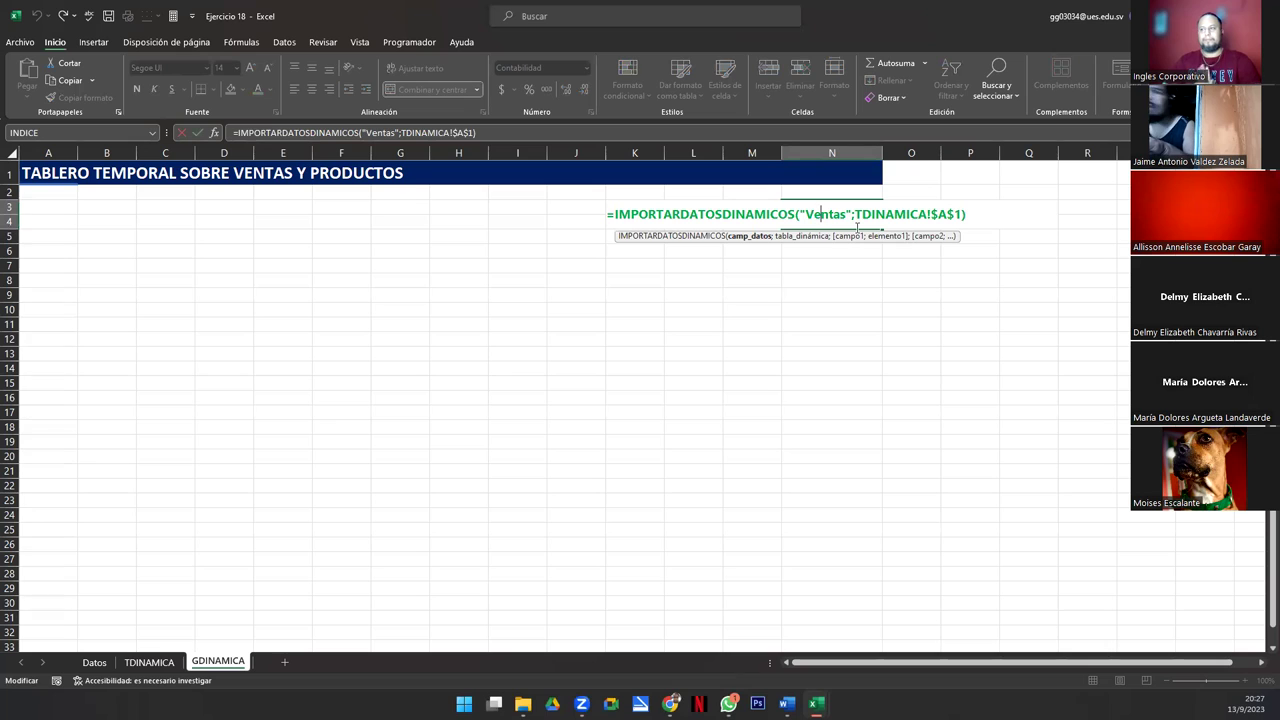
{"action": "key", "text": "ctrl+Return"}
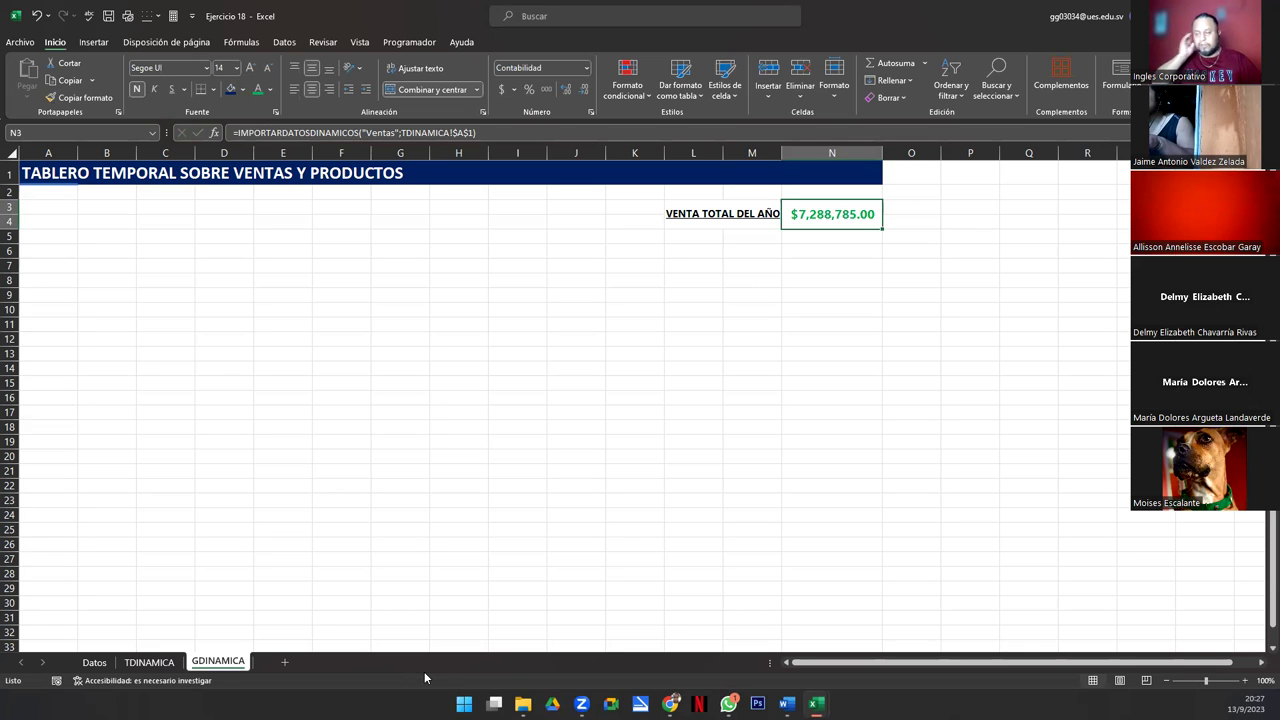
{"action": "key", "text": "Delete"}
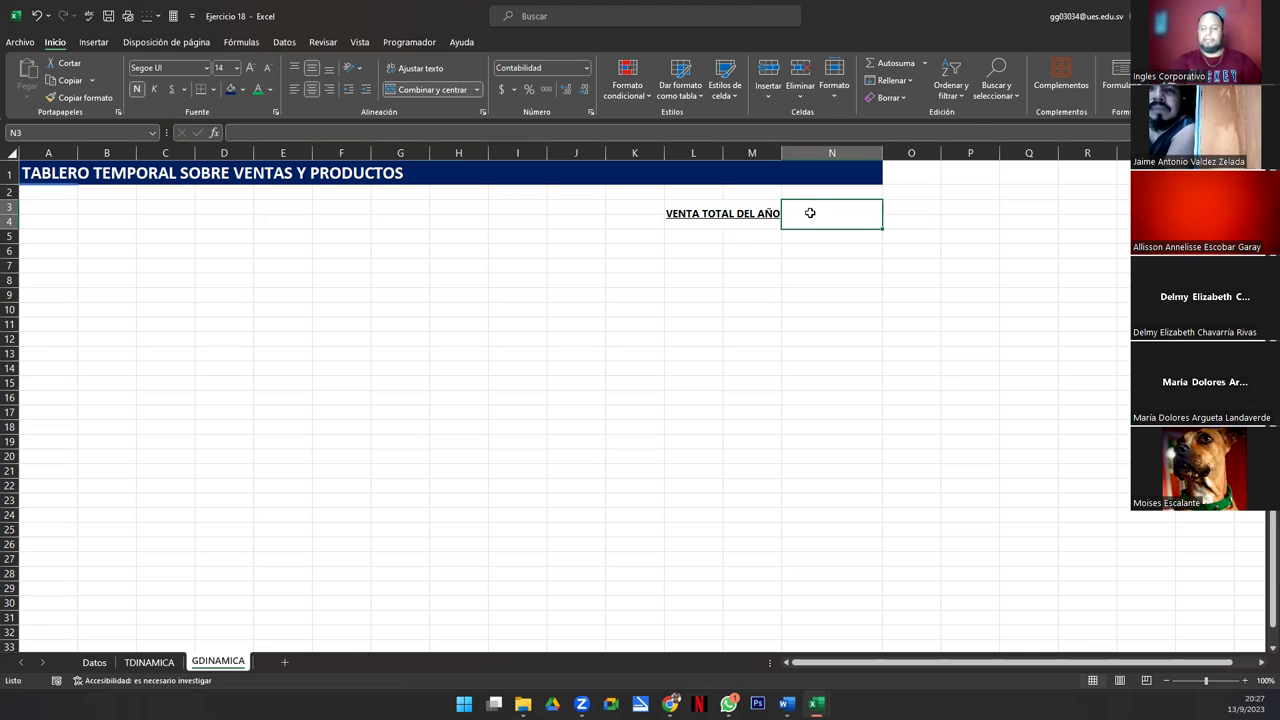
{"action": "type", "text": "="}
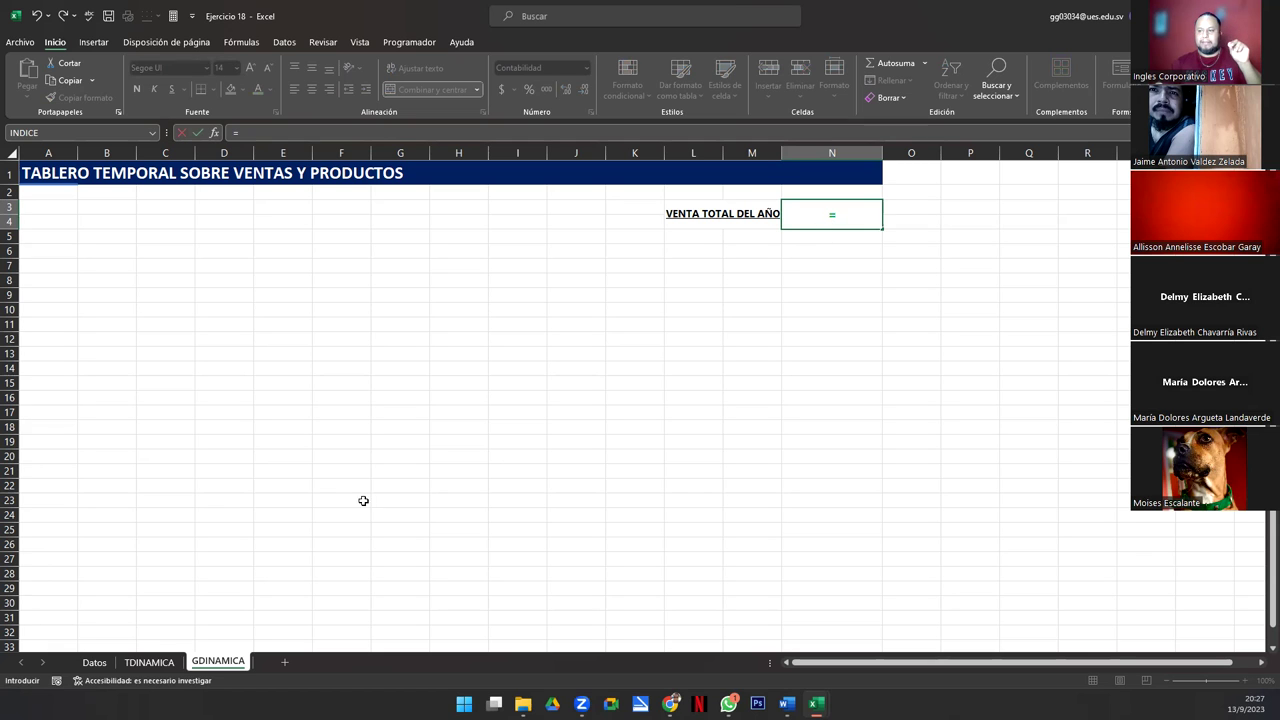
{"action": "left_click", "coordinate": [138, 667]}
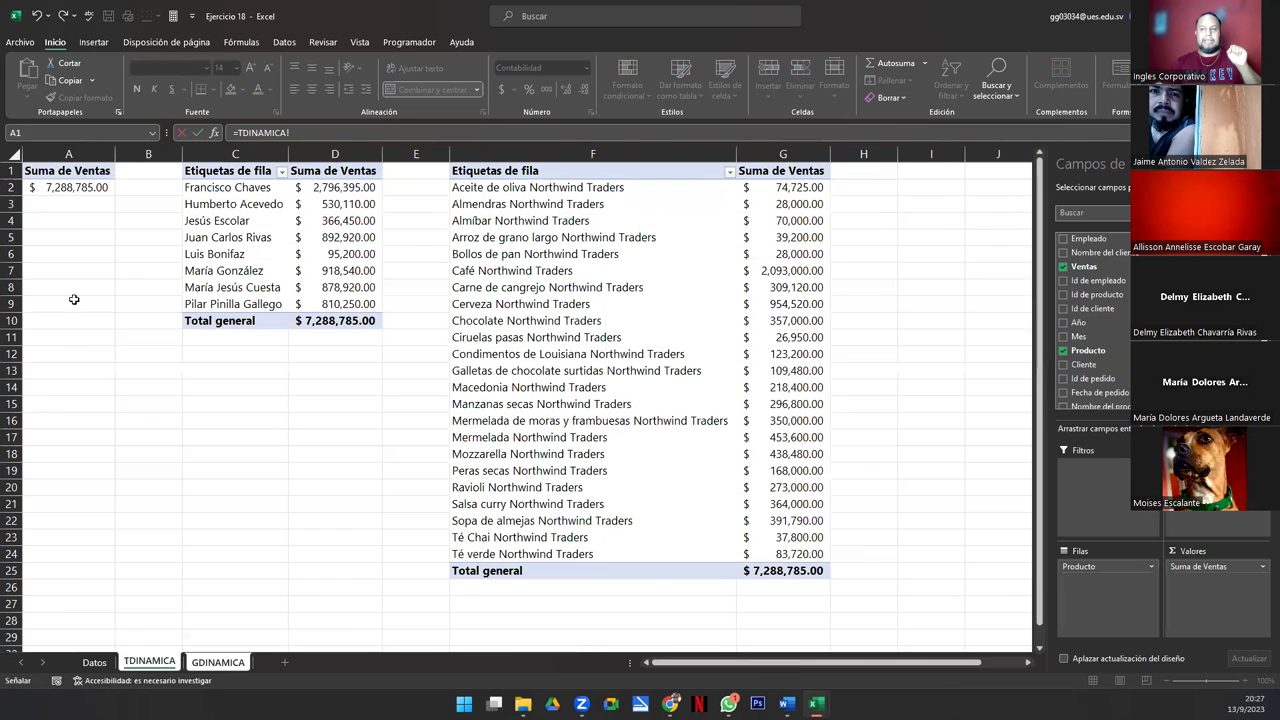
{"action": "left_click", "coordinate": [70, 187]}
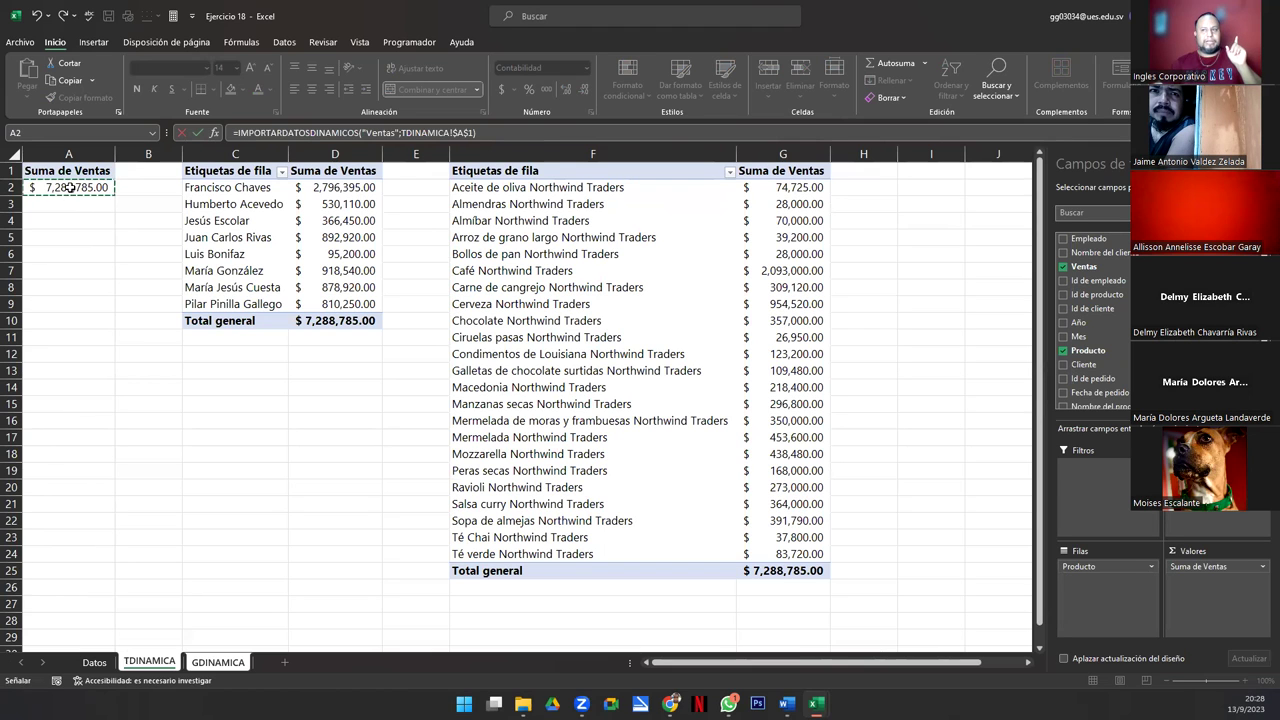
{"action": "key", "text": "Return"}
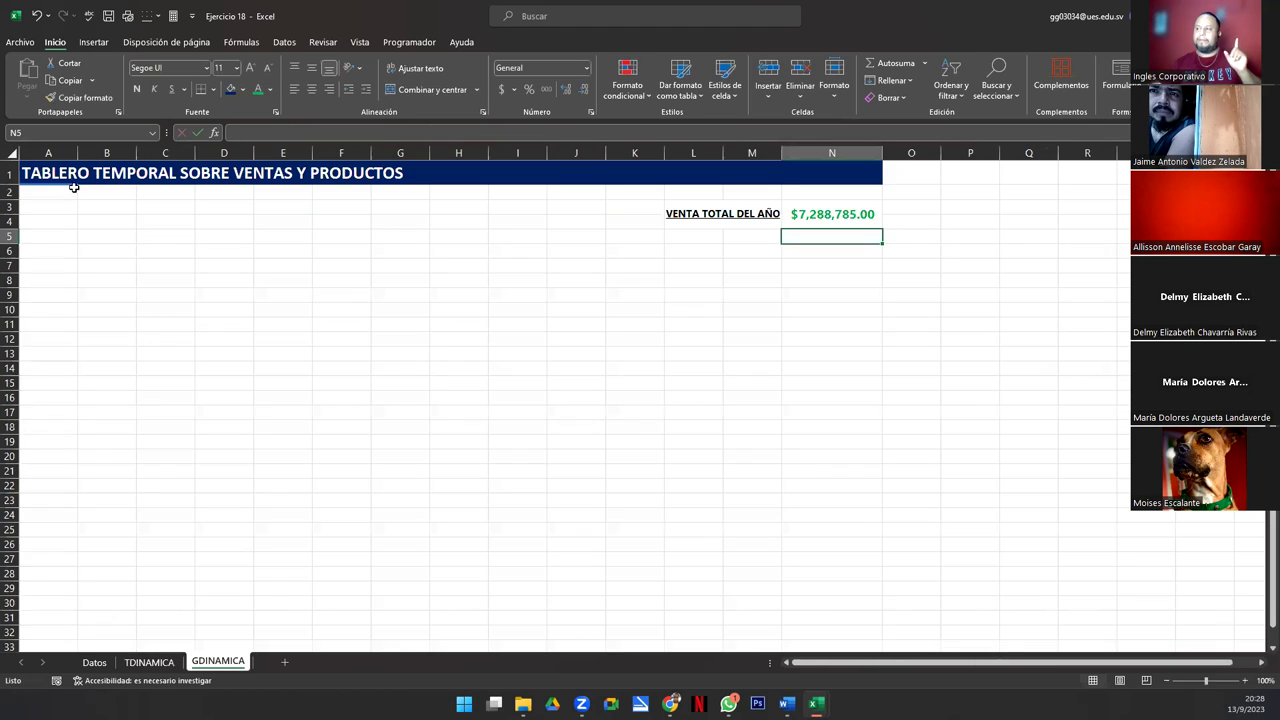
{"action": "left_click", "coordinate": [829, 213]}
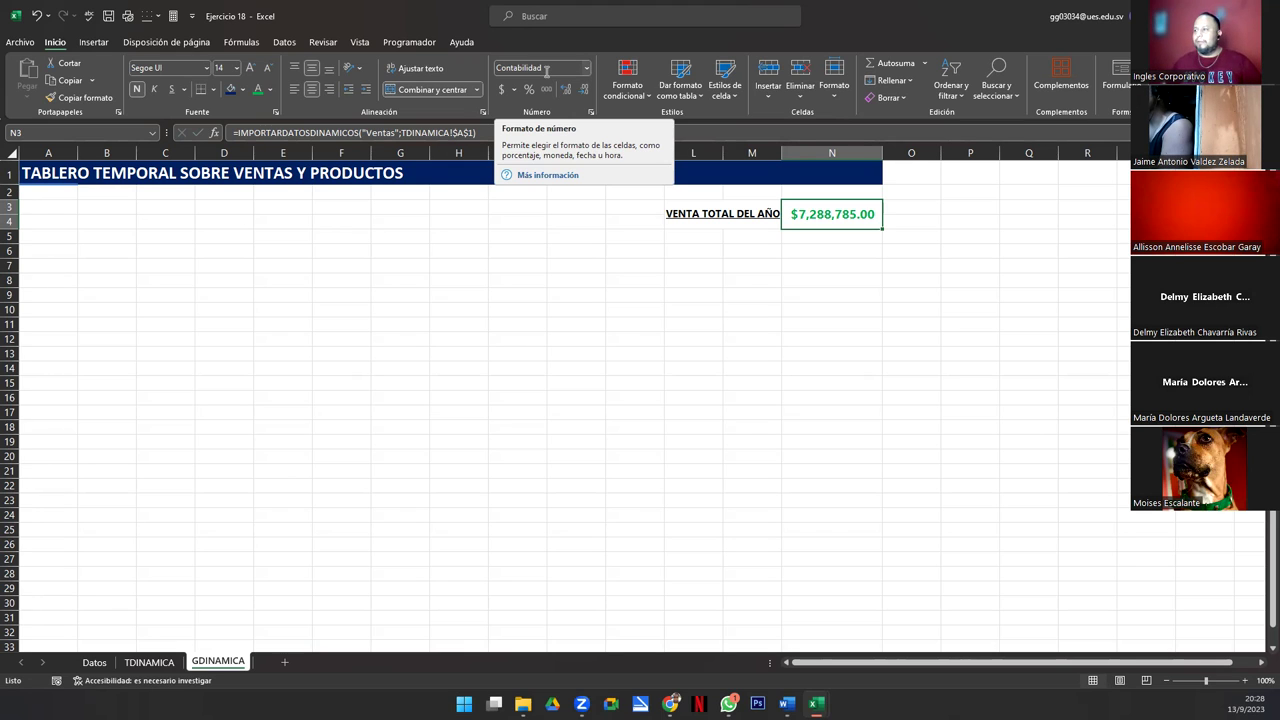
{"action": "left_click", "coordinate": [763, 292]}
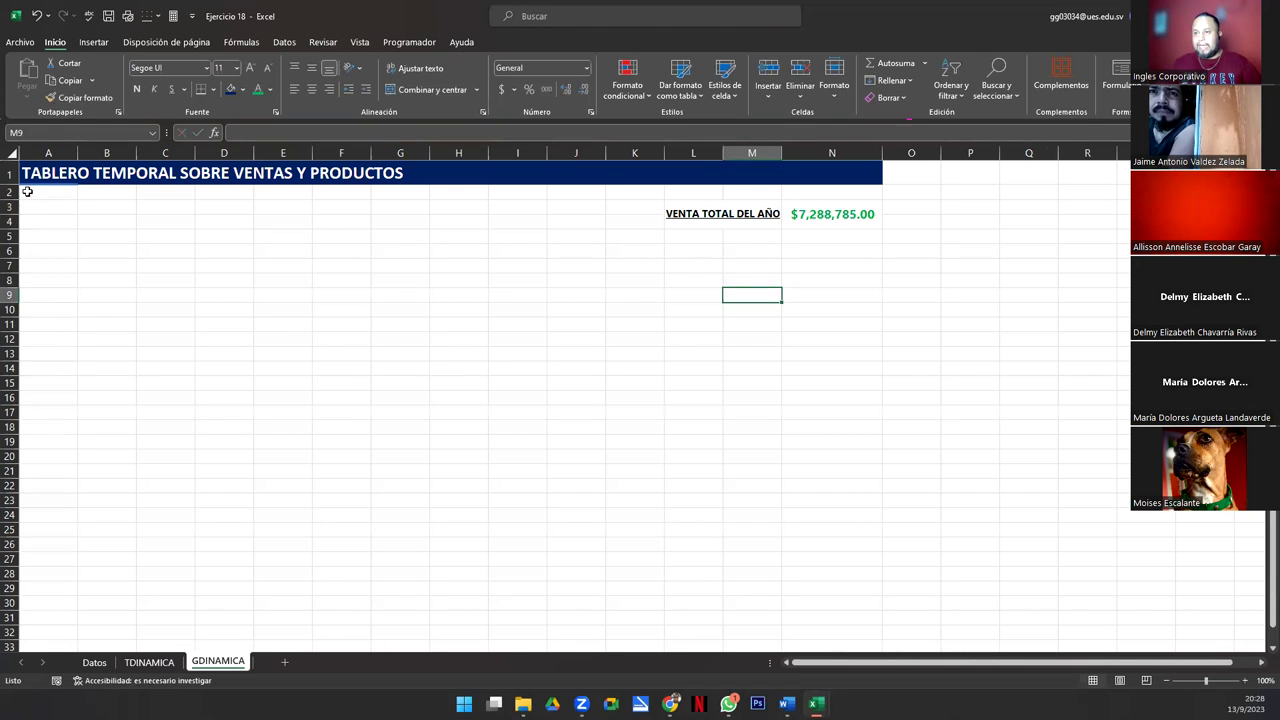
Step: Fill A2:N6 with the yellow theme swatch
{"action": "left_click_drag", "start_coordinate": [28, 192], "coordinate": [815, 258]}
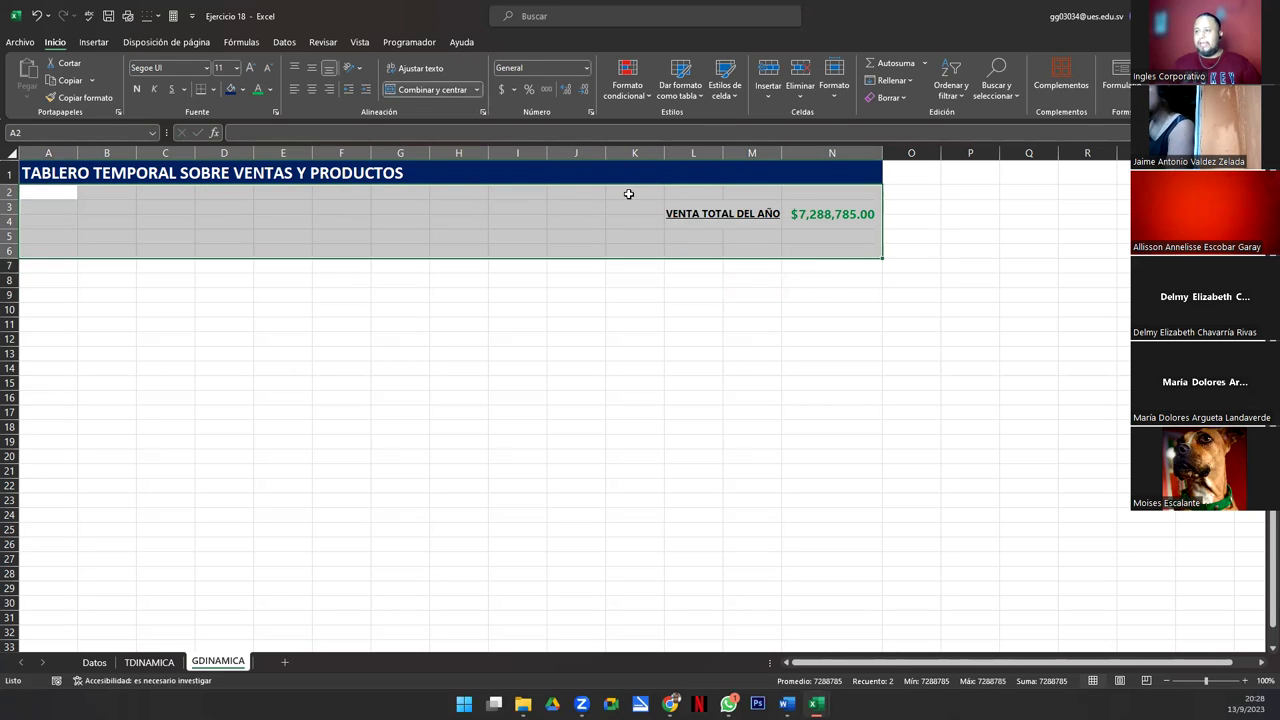
{"action": "left_click", "coordinate": [245, 91]}
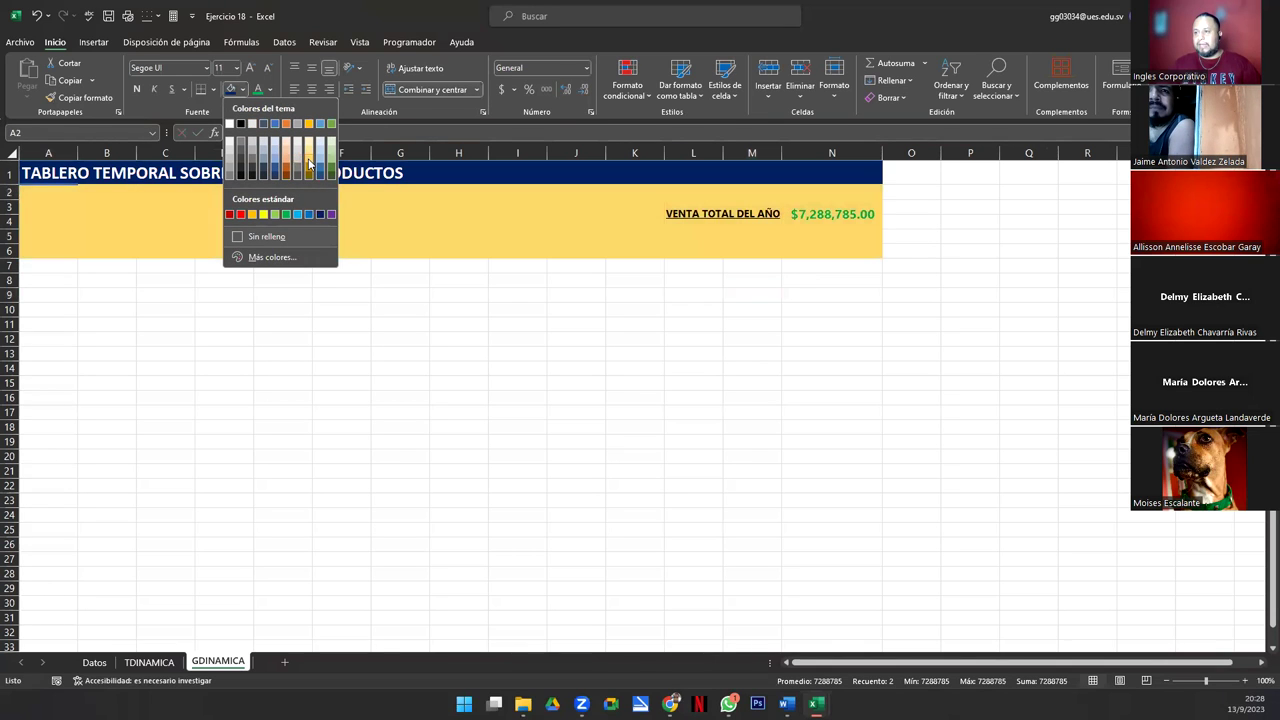
{"action": "left_click", "coordinate": [309, 163]}
{"action": "left_click", "coordinate": [428, 338]}
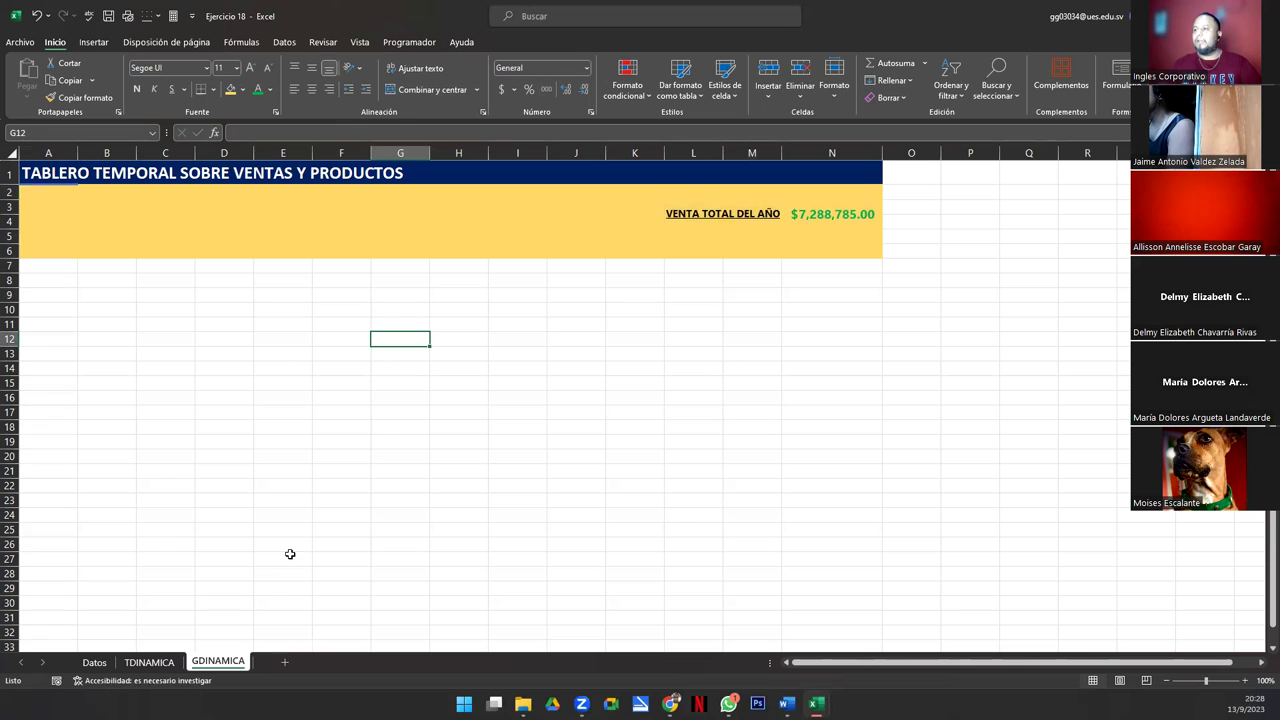
Step: Start a Circular 3D pivot chart from the employee sales pivot table on TDINAMICA
{"action": "left_click", "coordinate": [146, 665]}
{"action": "left_click_drag", "start_coordinate": [205, 172], "coordinate": [354, 318]}
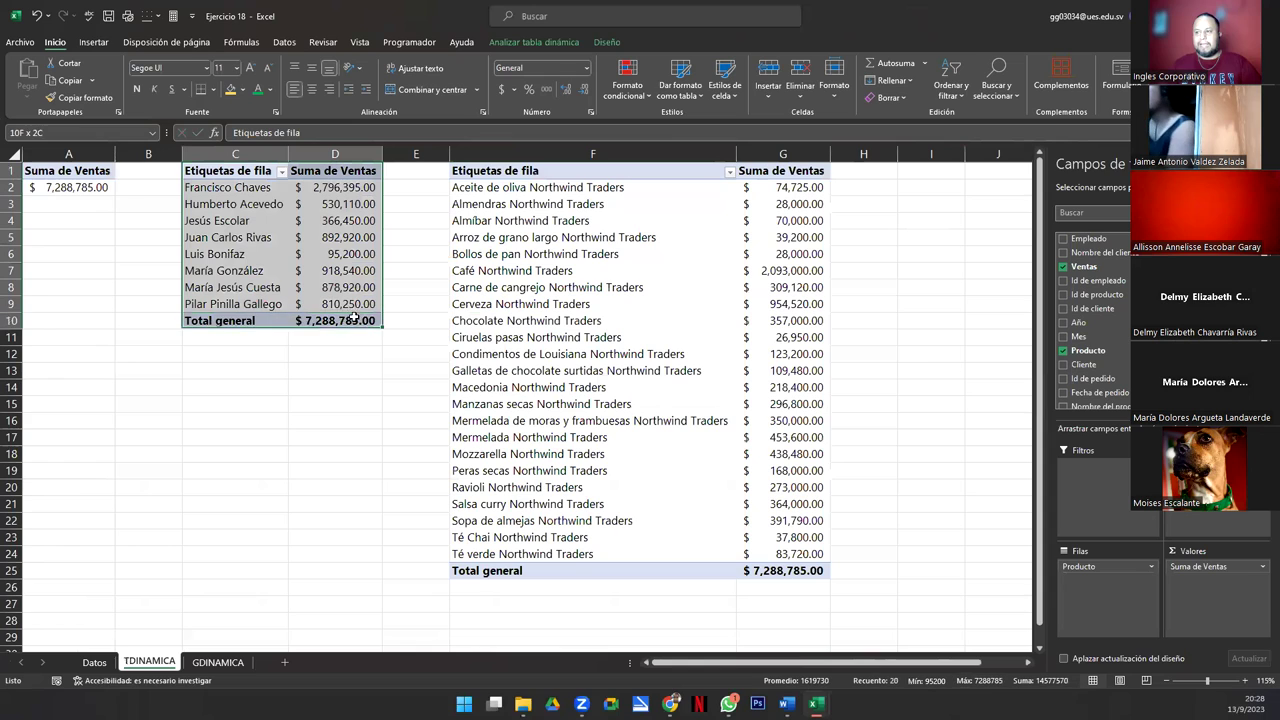
{"action": "left_click", "coordinate": [278, 271]}
{"action": "left_click", "coordinate": [243, 224]}
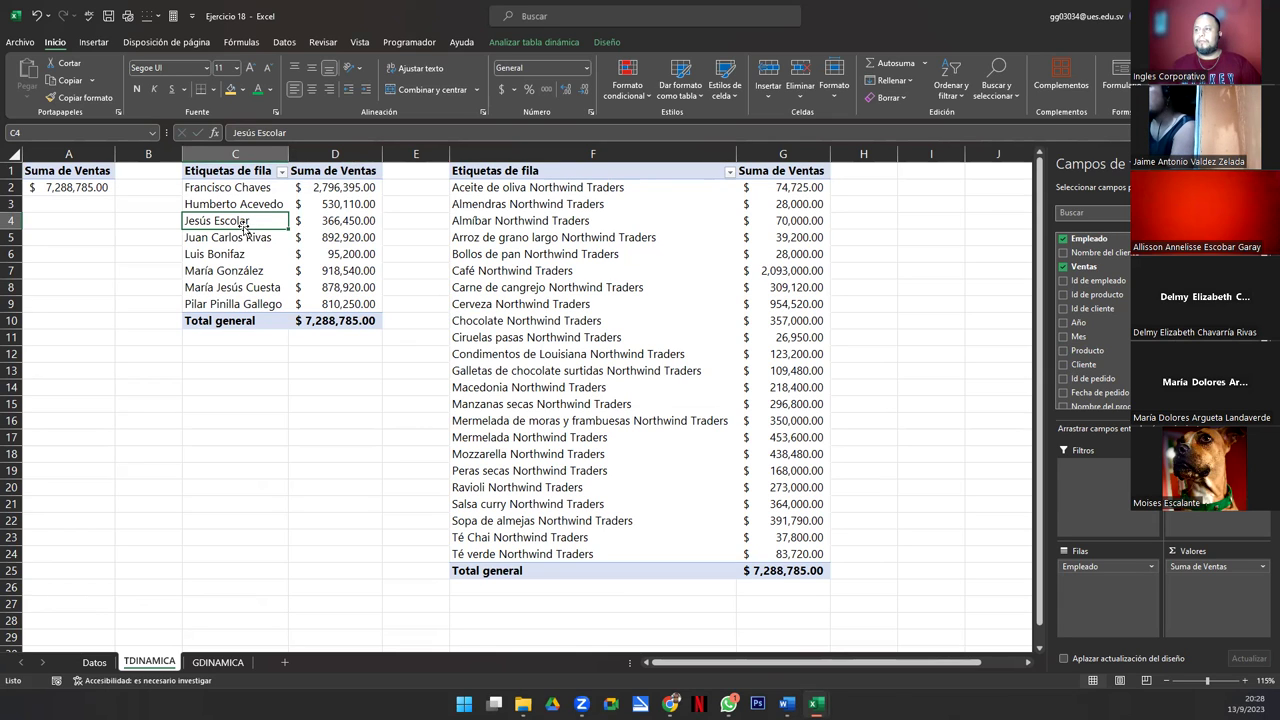
{"action": "left_click", "coordinate": [508, 44]}
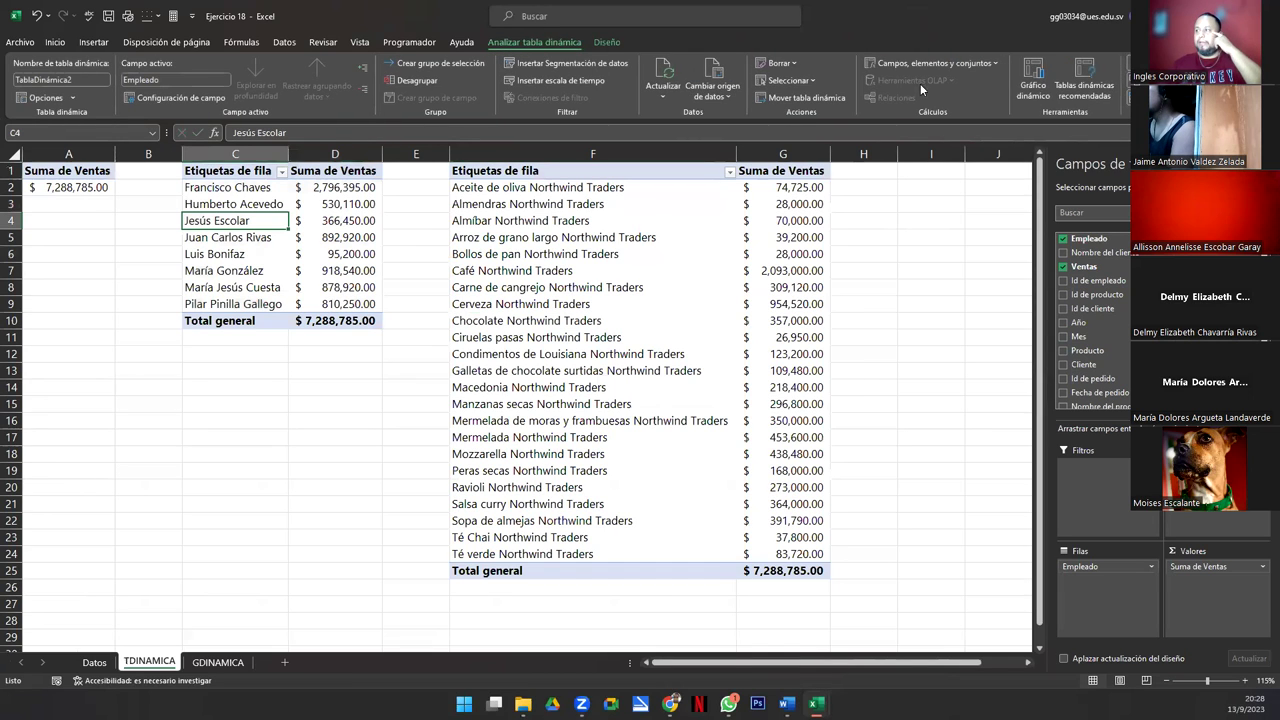
{"action": "left_click", "coordinate": [1034, 75]}
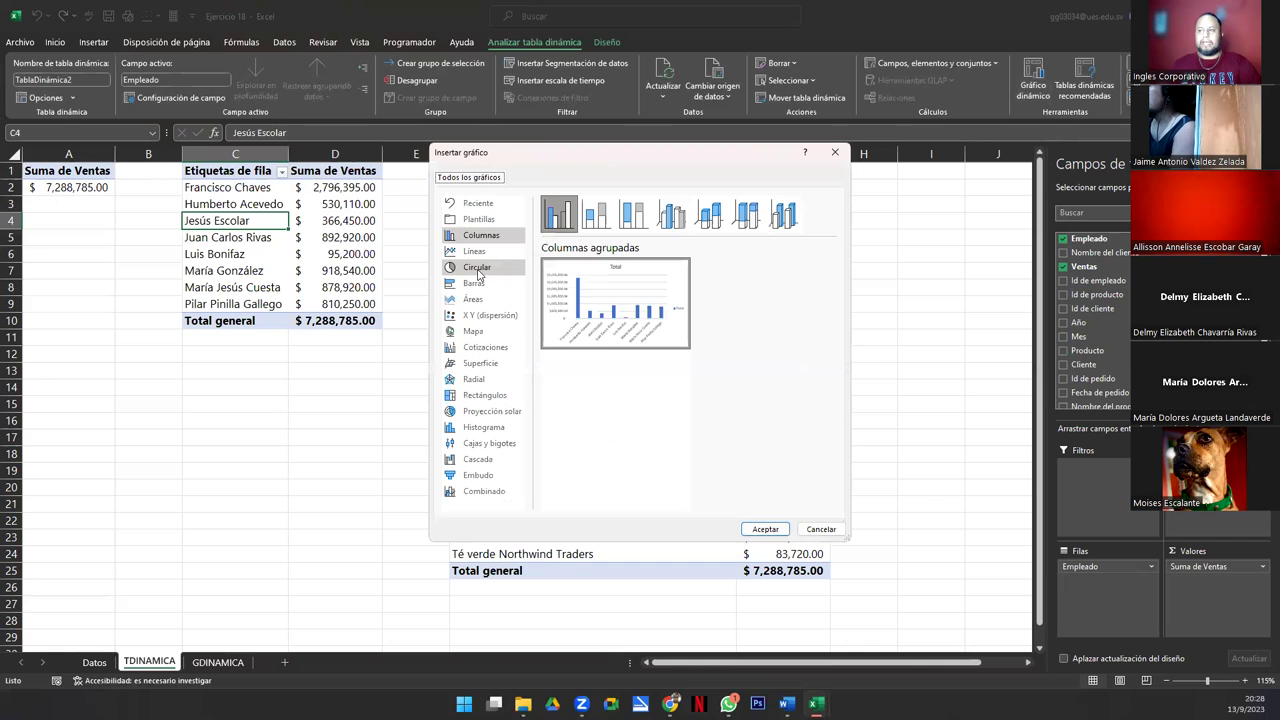
{"action": "left_click", "coordinate": [478, 270]}
{"action": "left_click", "coordinate": [596, 214]}
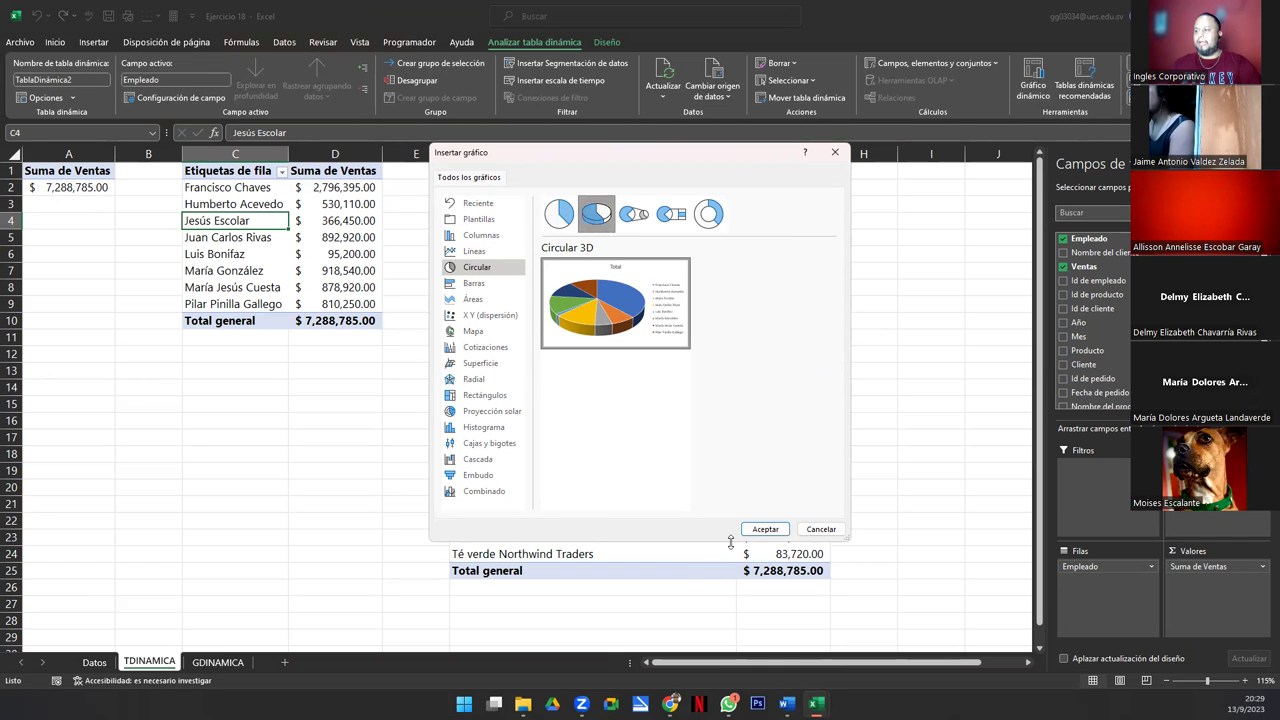
Step: Insert the 3-D pie chart, then cut it from the TDINAMICA sheet
{"action": "left_click", "coordinate": [764, 529]}
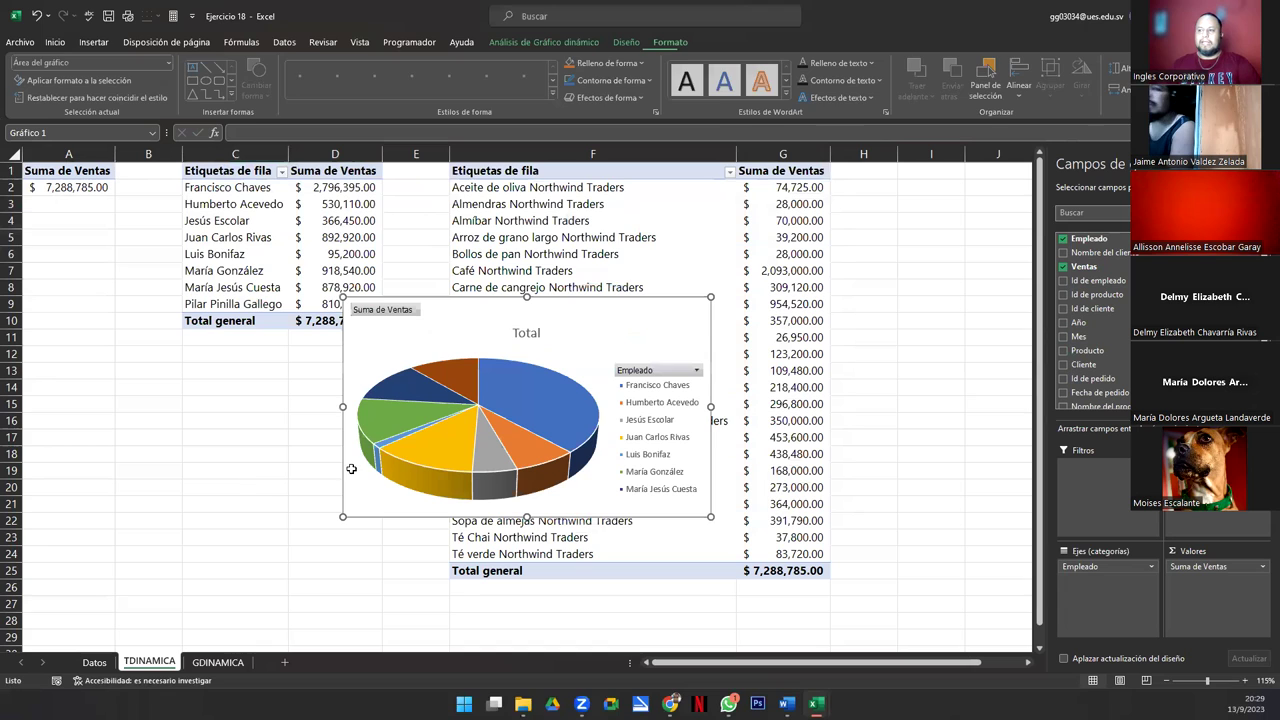
{"action": "mouse_move", "coordinate": [465, 383]}
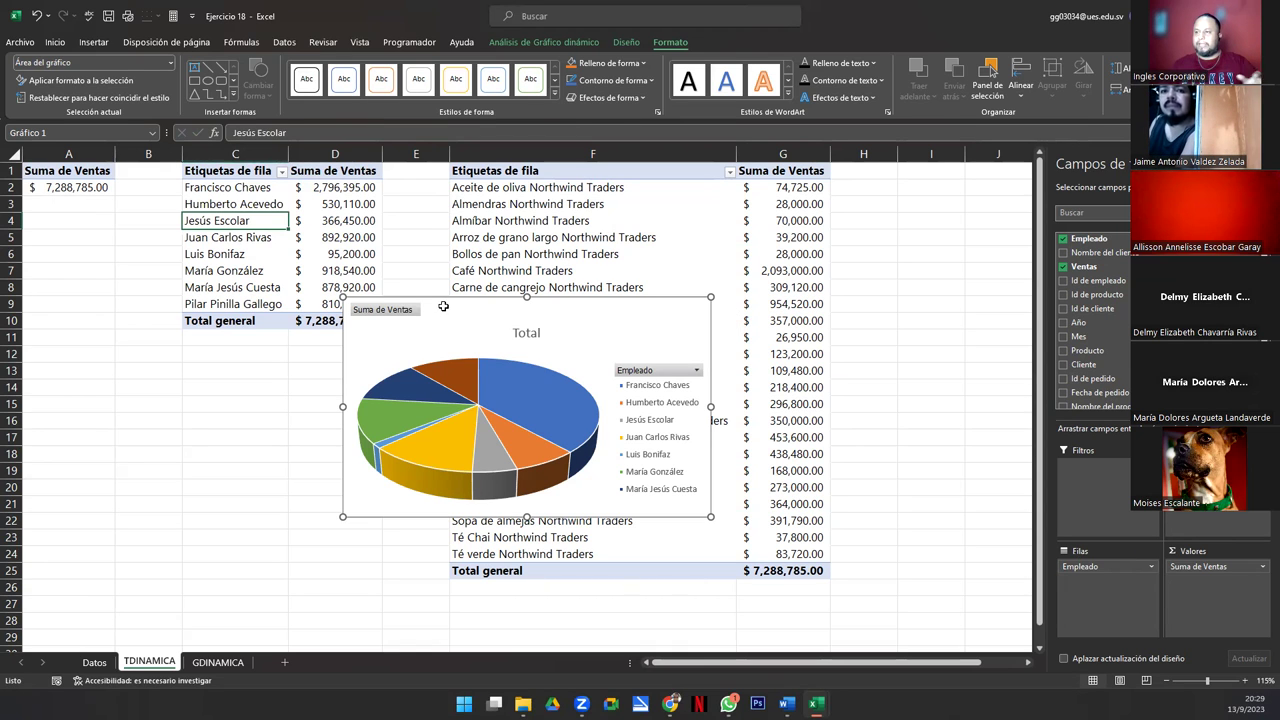
{"action": "key", "text": "ctrl+x"}
Step: Paste the employee sales pie chart at K7 on GDINAMICA, shift it left and widen it to column I
{"action": "left_click", "coordinate": [217, 662]}
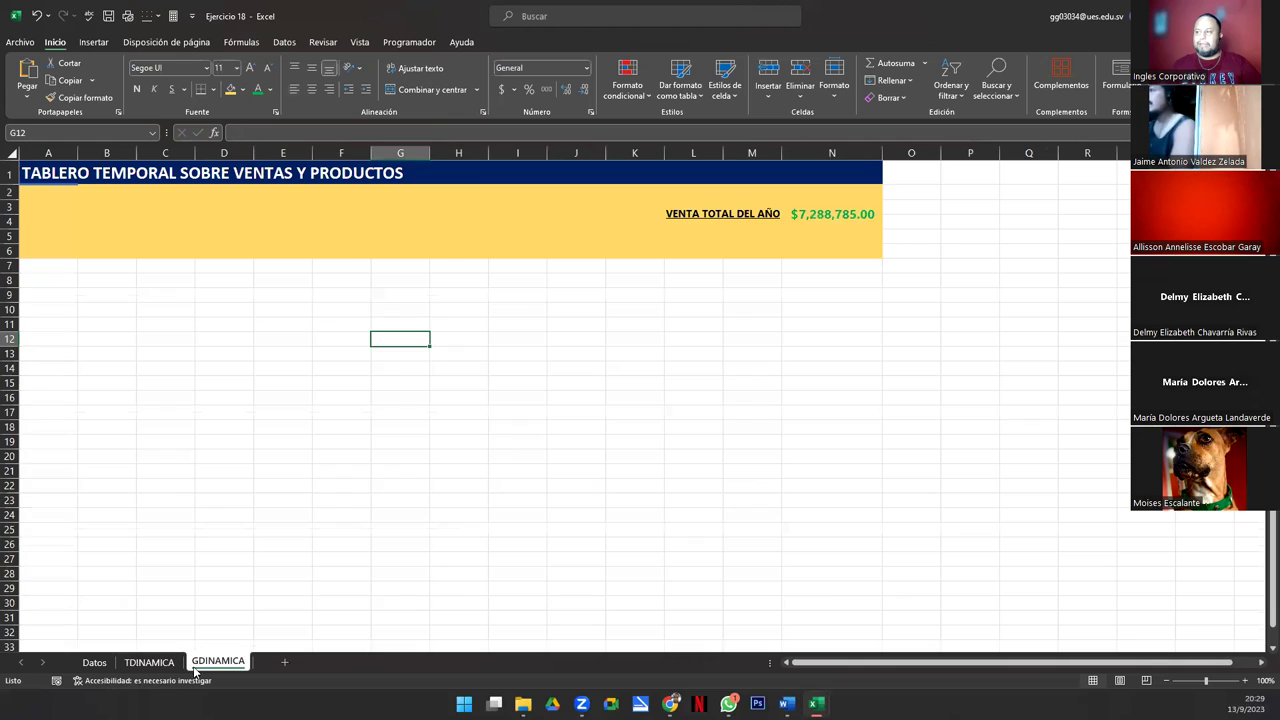
{"action": "left_click", "coordinate": [626, 268]}
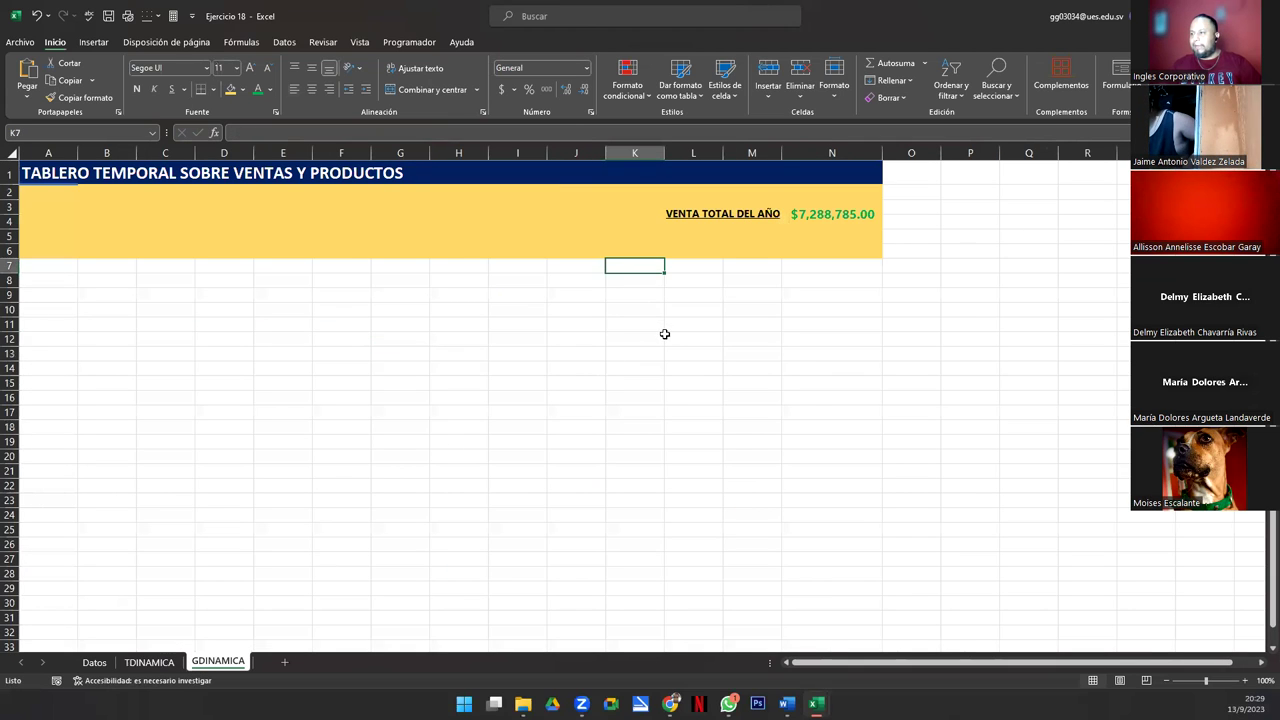
{"action": "key", "text": "ctrl+v"}
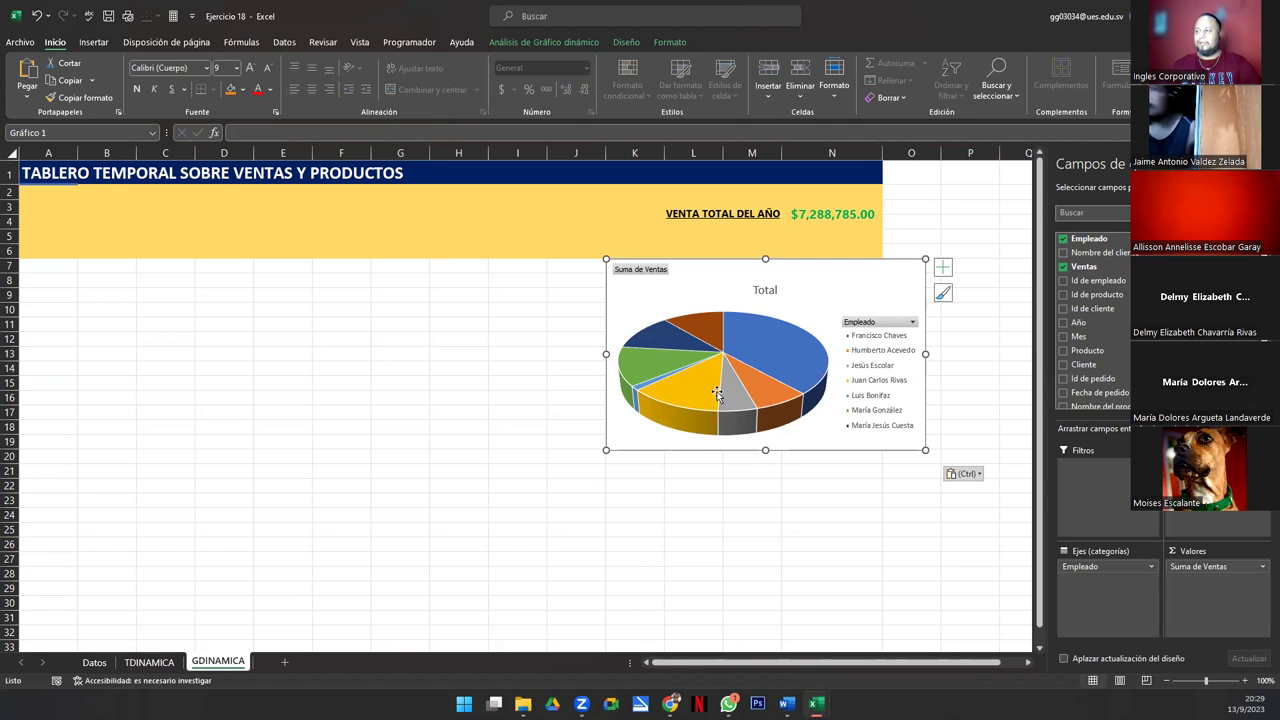
{"action": "left_click_drag", "start_coordinate": [831, 286], "coordinate": [788, 286]}
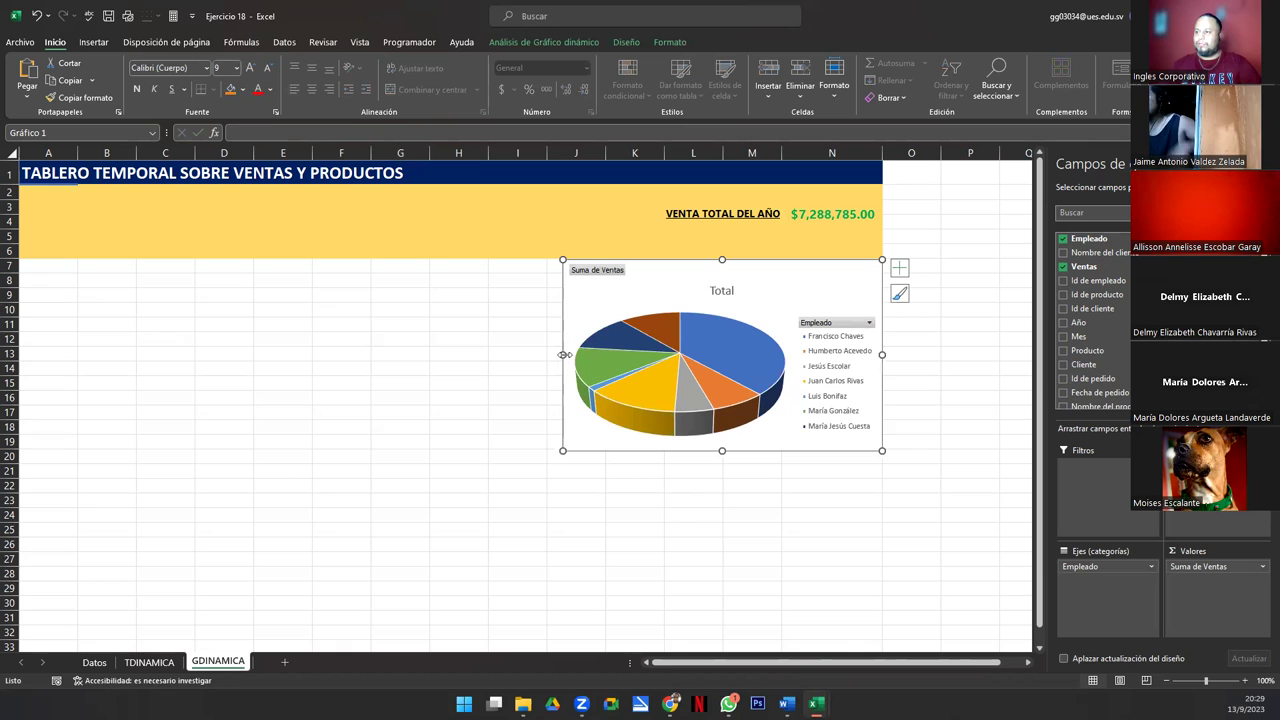
{"action": "left_click_drag", "start_coordinate": [561, 354], "coordinate": [548, 354]}
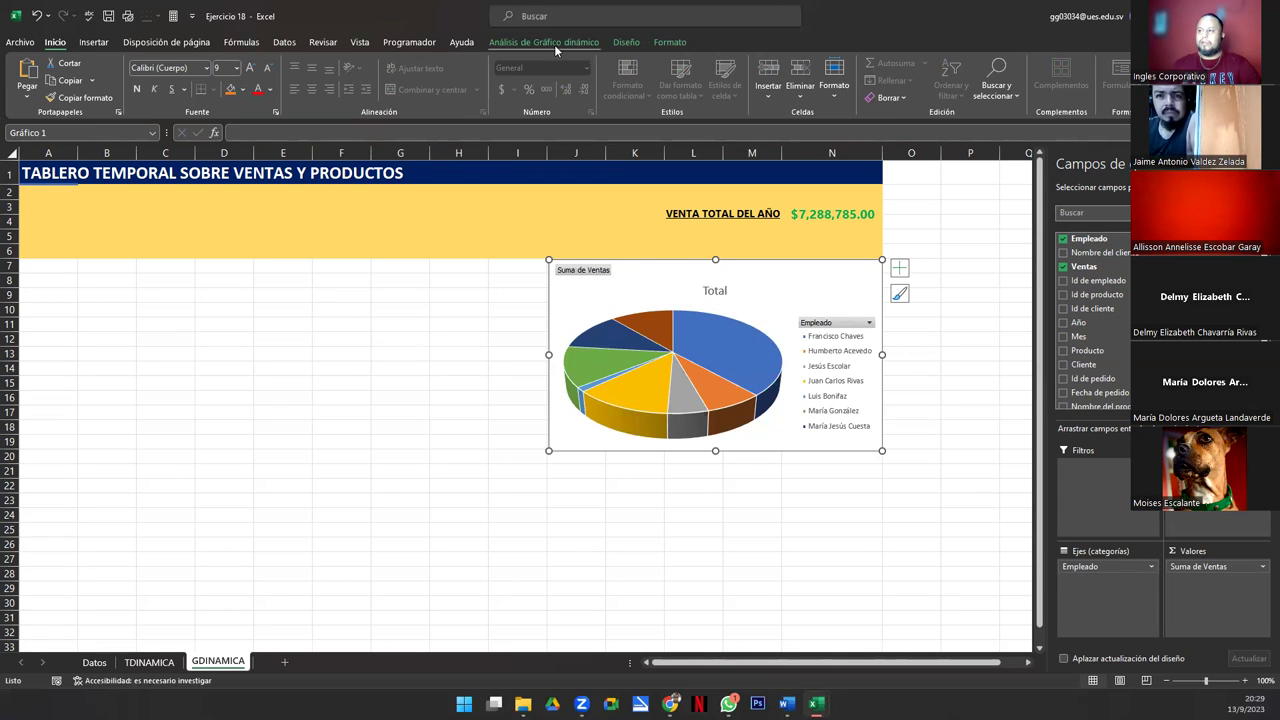
Step: Hide the PivotChart field list and remove the field buttons from the pie chart
{"action": "left_click", "coordinate": [627, 43]}
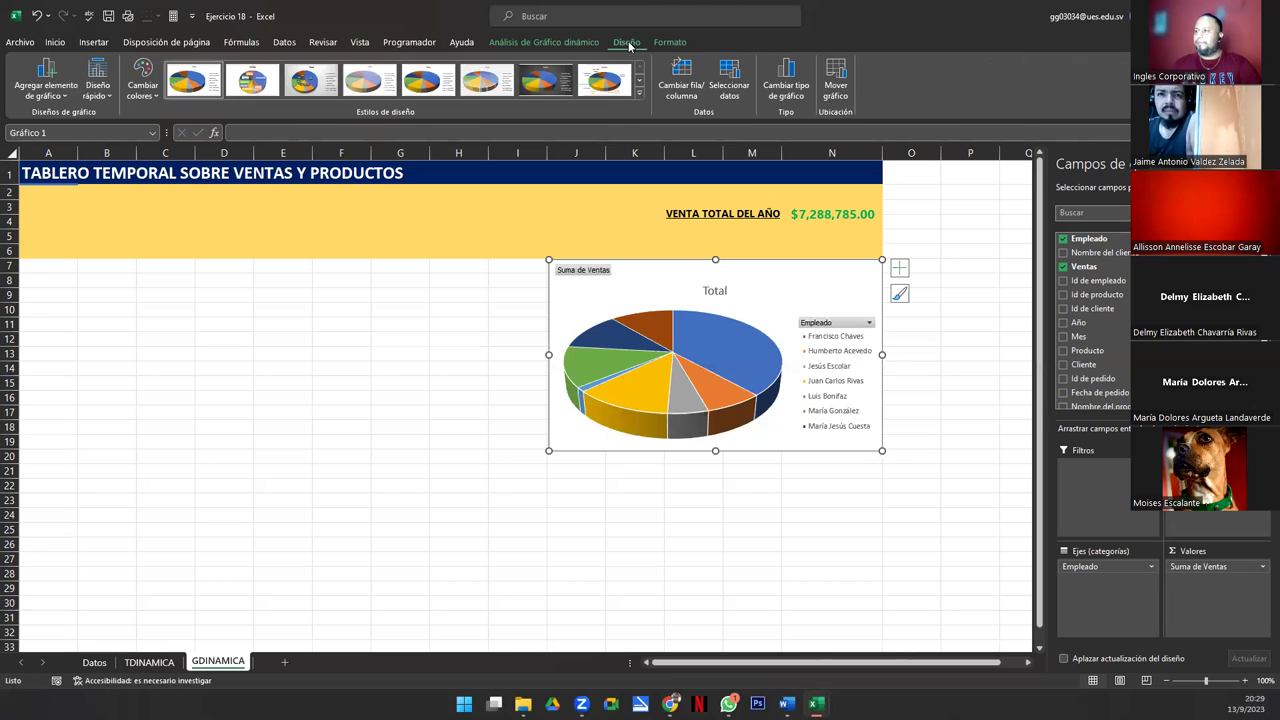
{"action": "left_click", "coordinate": [669, 42]}
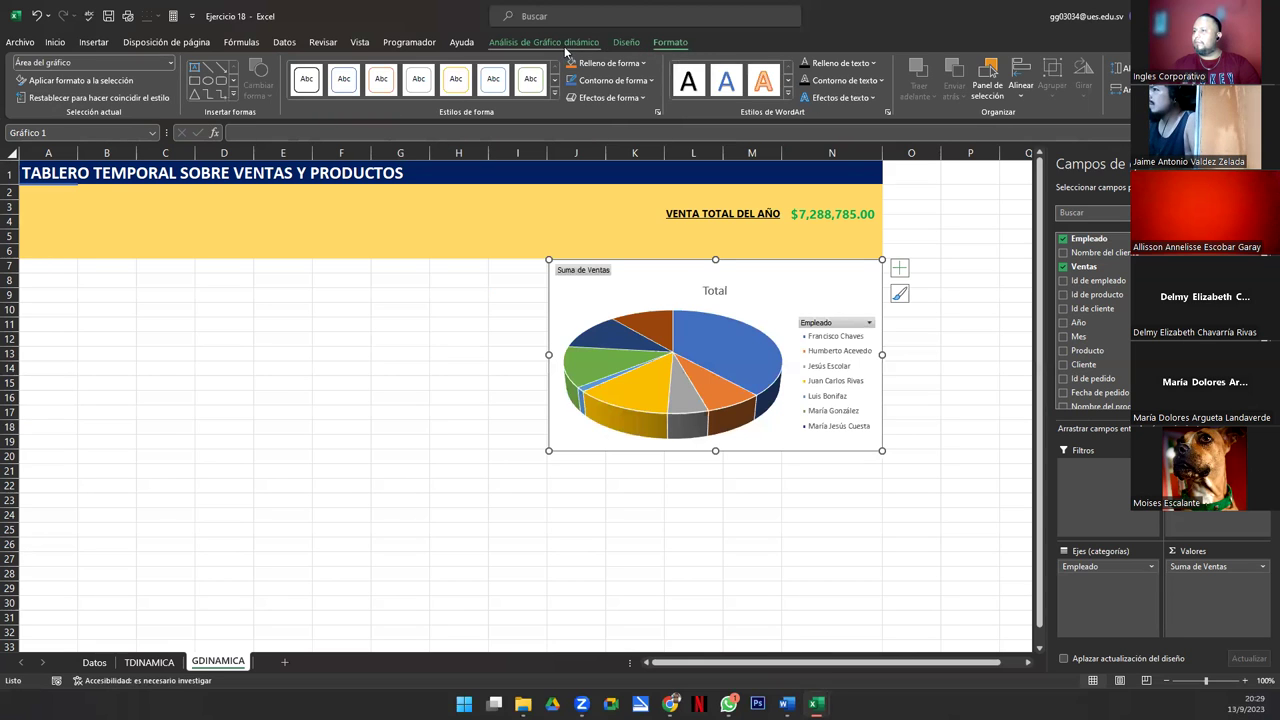
{"action": "left_click", "coordinate": [565, 45]}
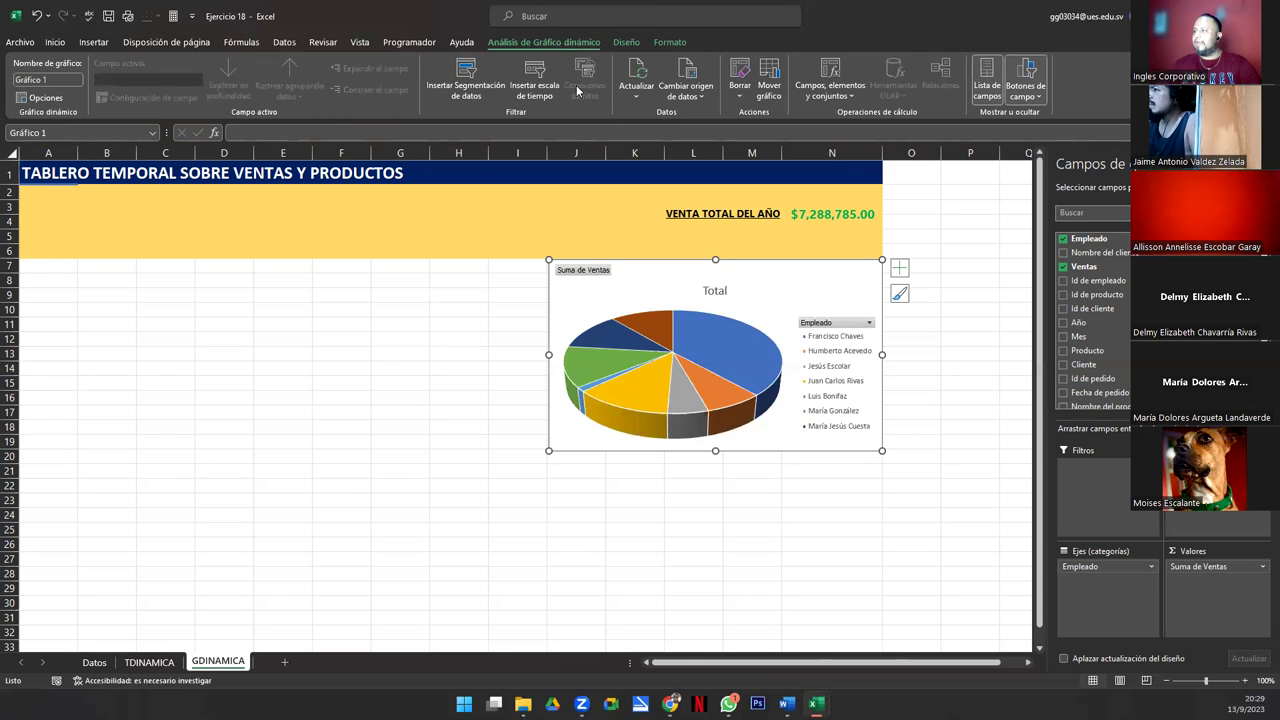
{"action": "left_click", "coordinate": [987, 72]}
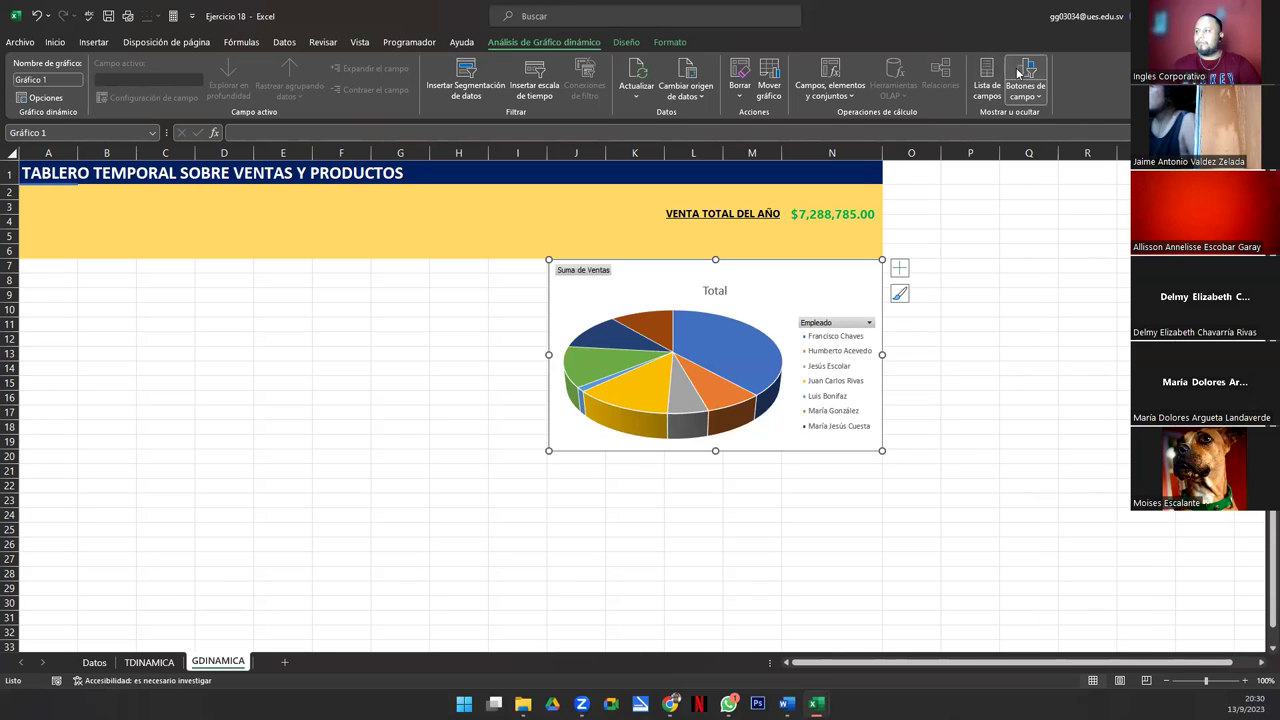
{"action": "left_click", "coordinate": [989, 72]}
{"action": "left_click", "coordinate": [989, 72]}
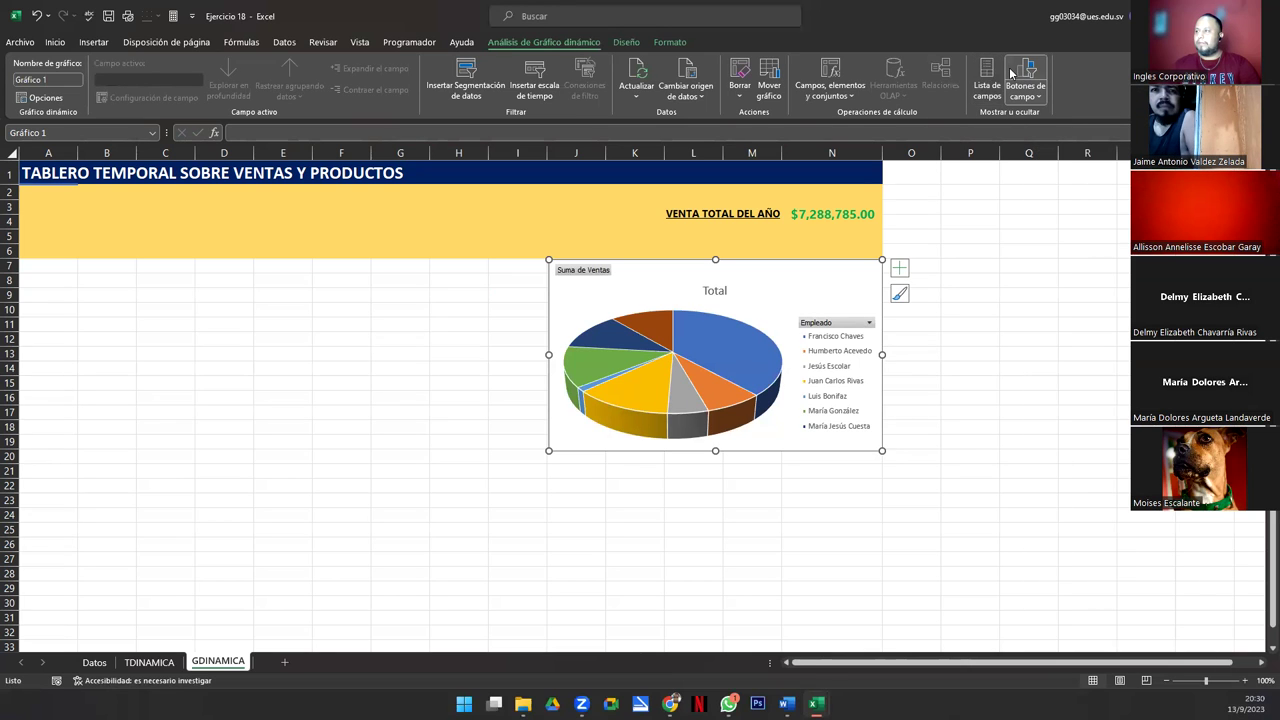
{"action": "left_click", "coordinate": [1011, 72]}
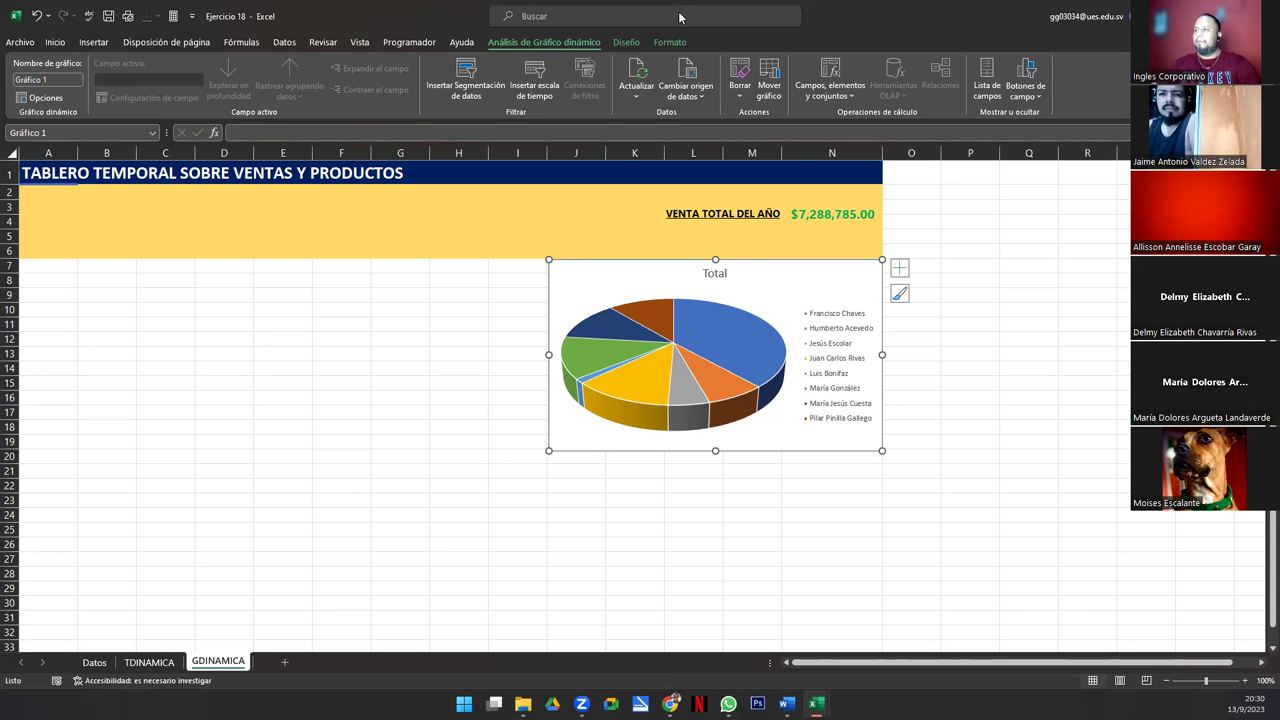
Step: Apply Quick Layout 5 so slices show seller names, and delete the 'Total' title
{"action": "left_click", "coordinate": [625, 48]}
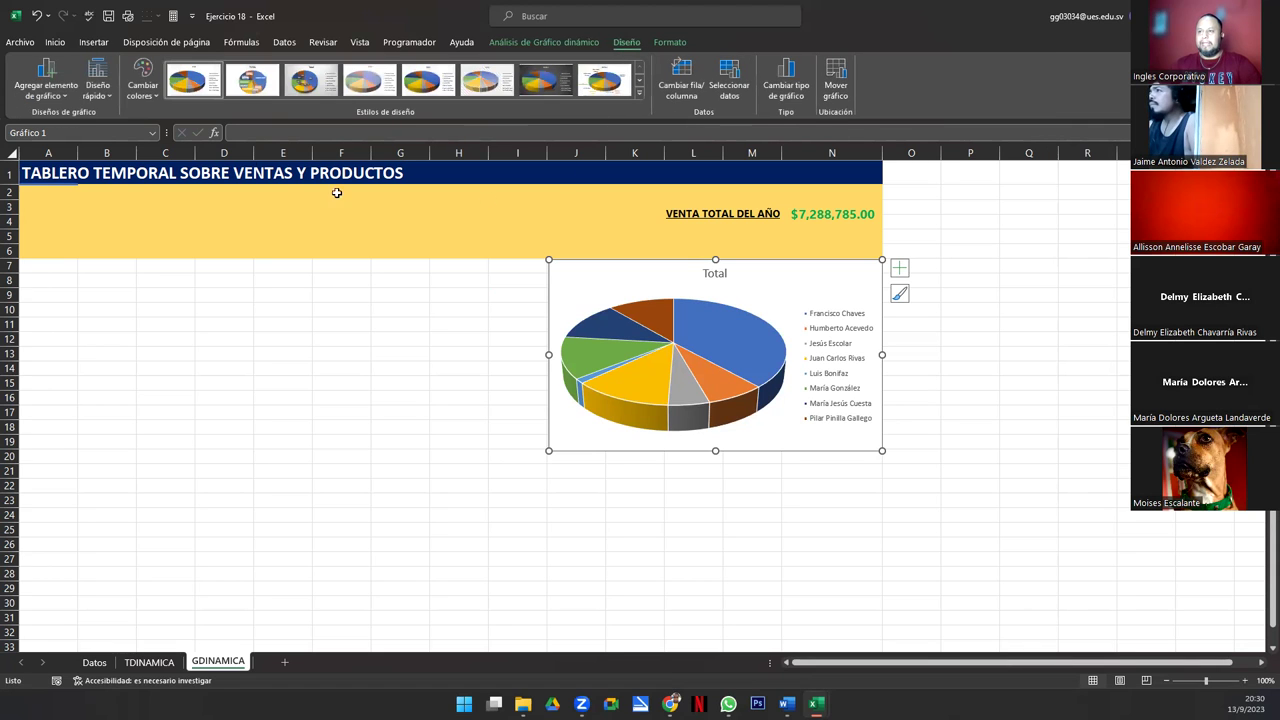
{"action": "left_click", "coordinate": [109, 100]}
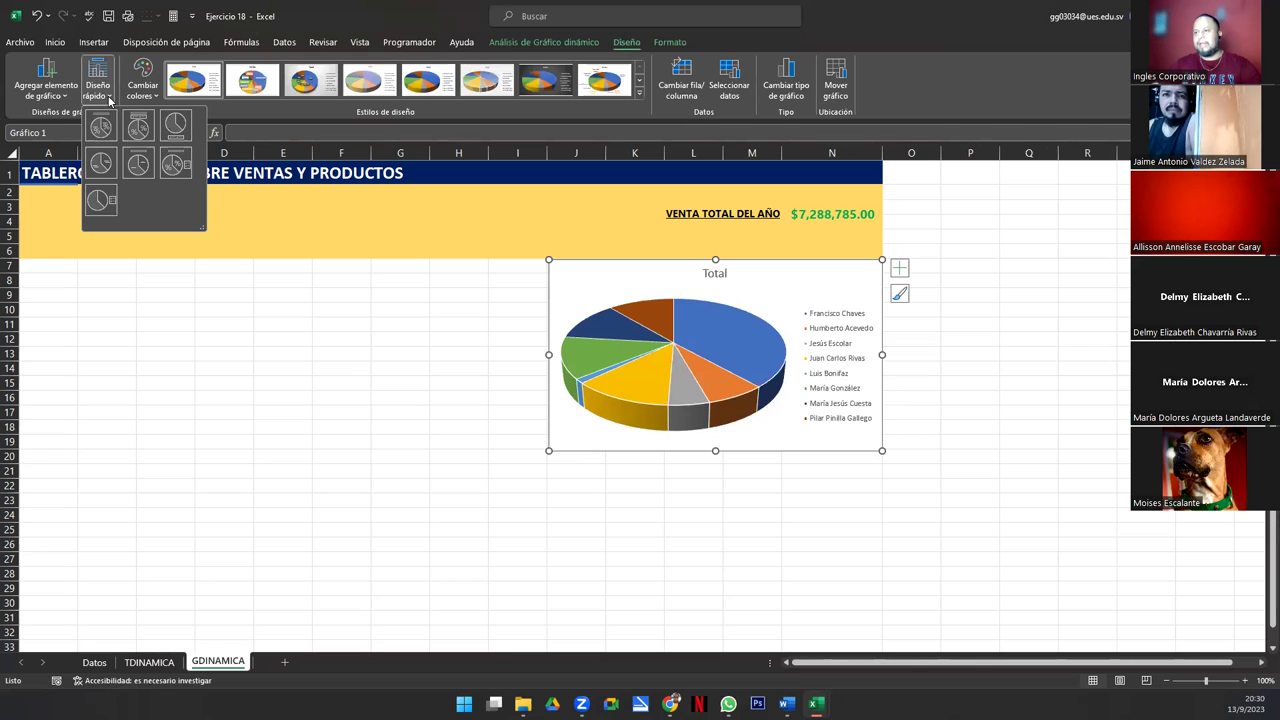
{"action": "left_click", "coordinate": [147, 174]}
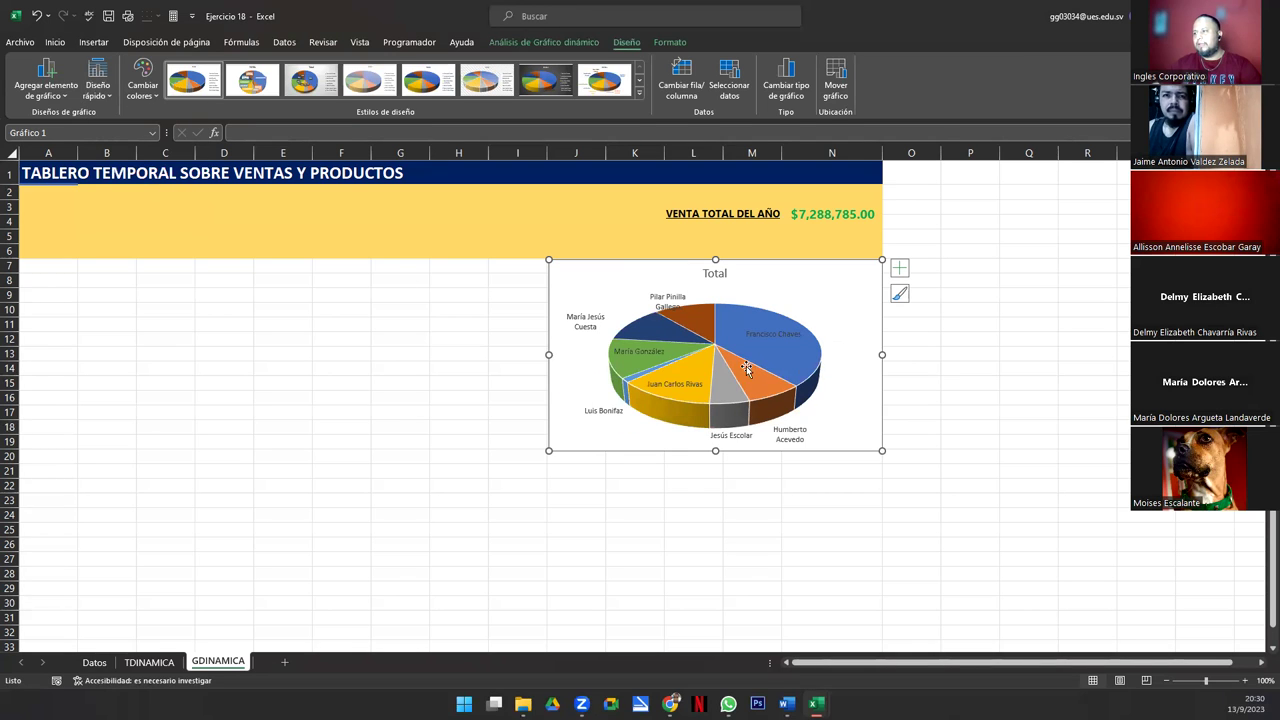
{"action": "left_click", "coordinate": [721, 274]}
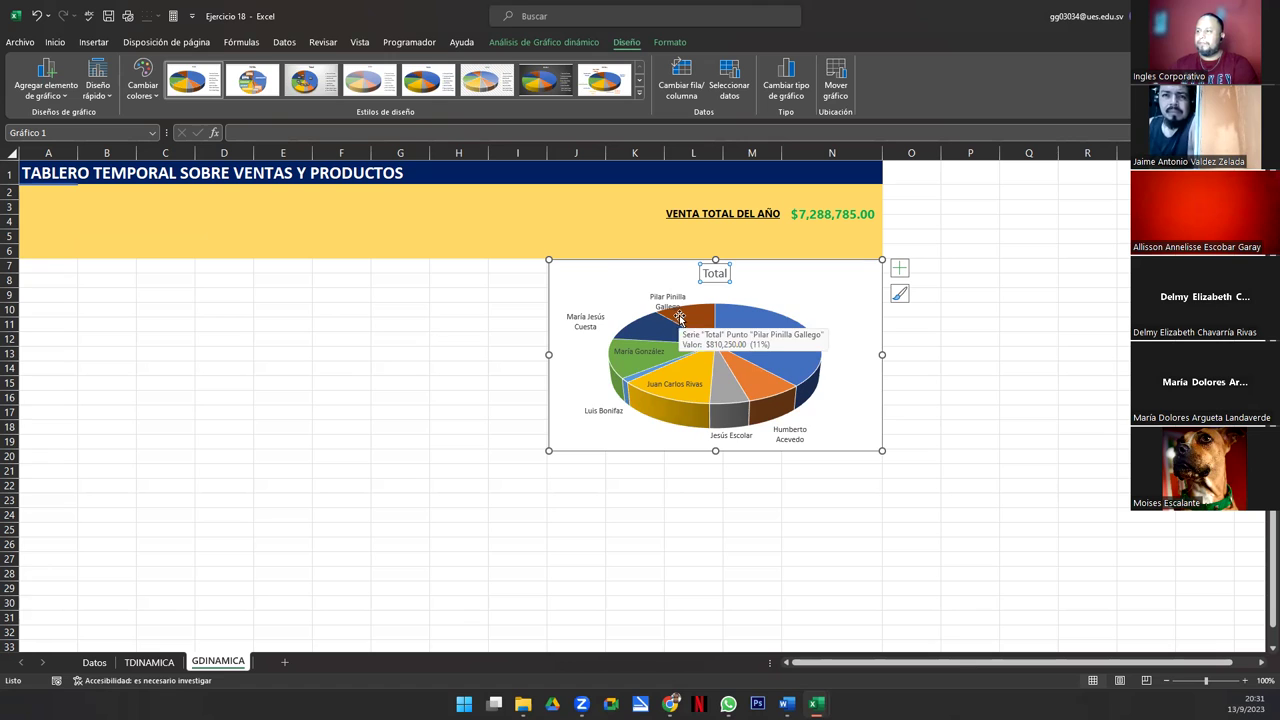
{"action": "key", "text": "Delete"}
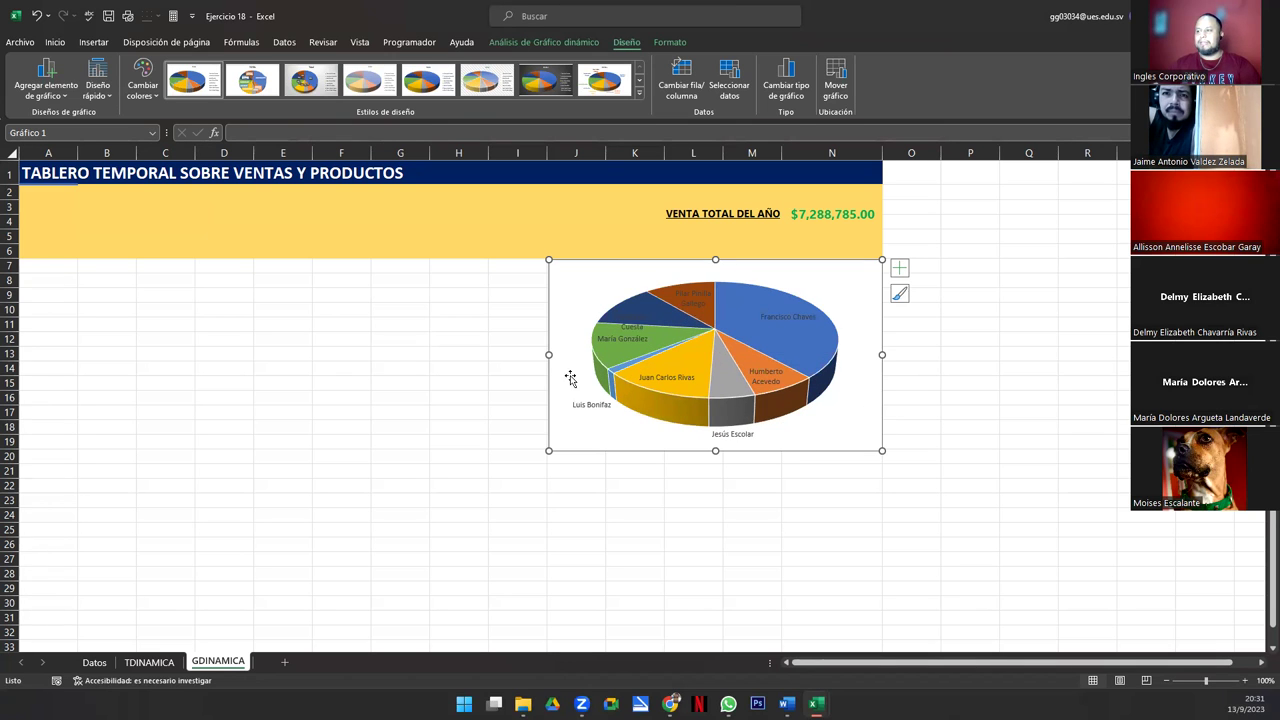
Step: Widen the chart slightly from its left edge and drag the first crowded employee label outside the pie
{"action": "left_click_drag", "start_coordinate": [551, 355], "coordinate": [547, 355]}
{"action": "left_click", "coordinate": [661, 502]}
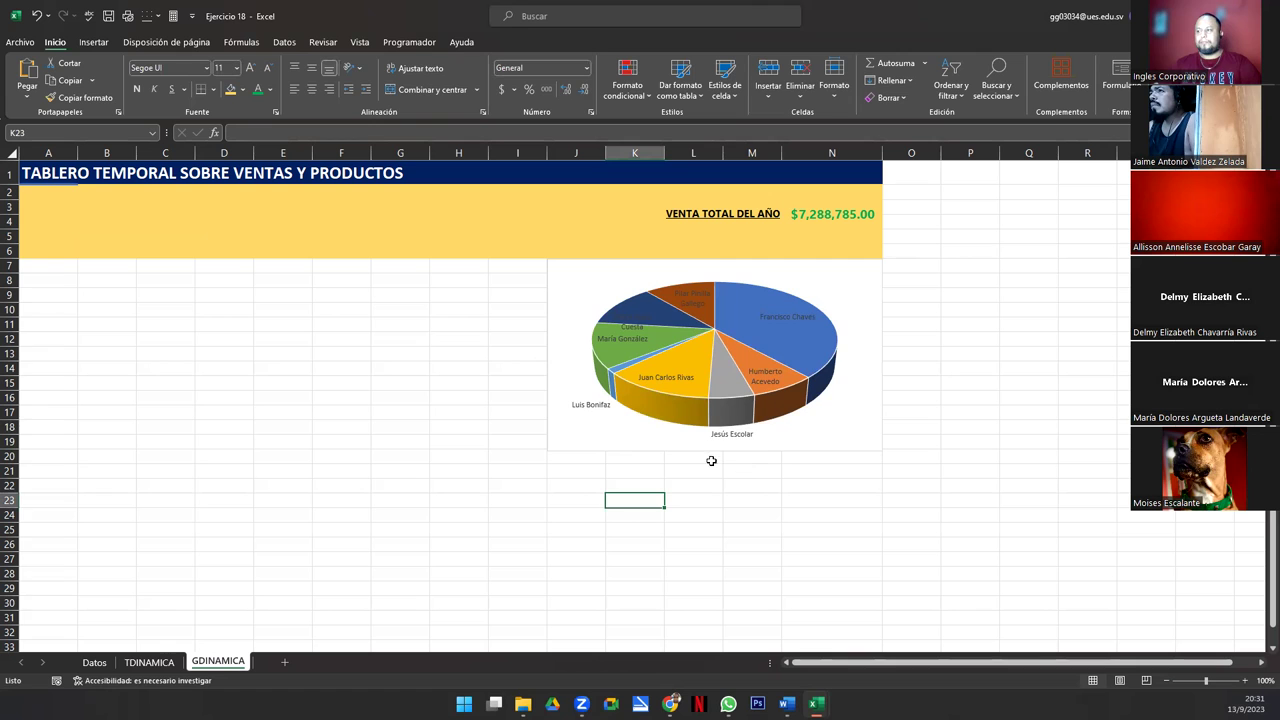
{"action": "left_click", "coordinate": [672, 334]}
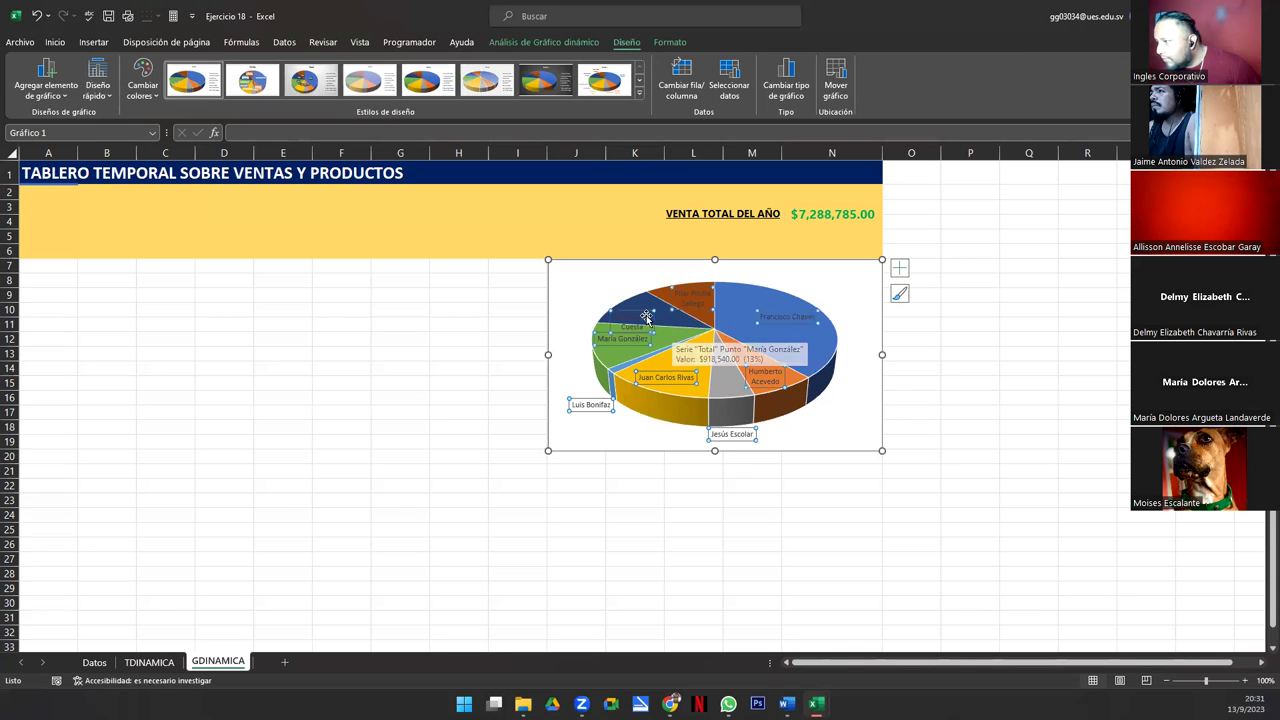
{"action": "left_click", "coordinate": [644, 315]}
{"action": "left_click_drag", "start_coordinate": [644, 315], "coordinate": [616, 284]}
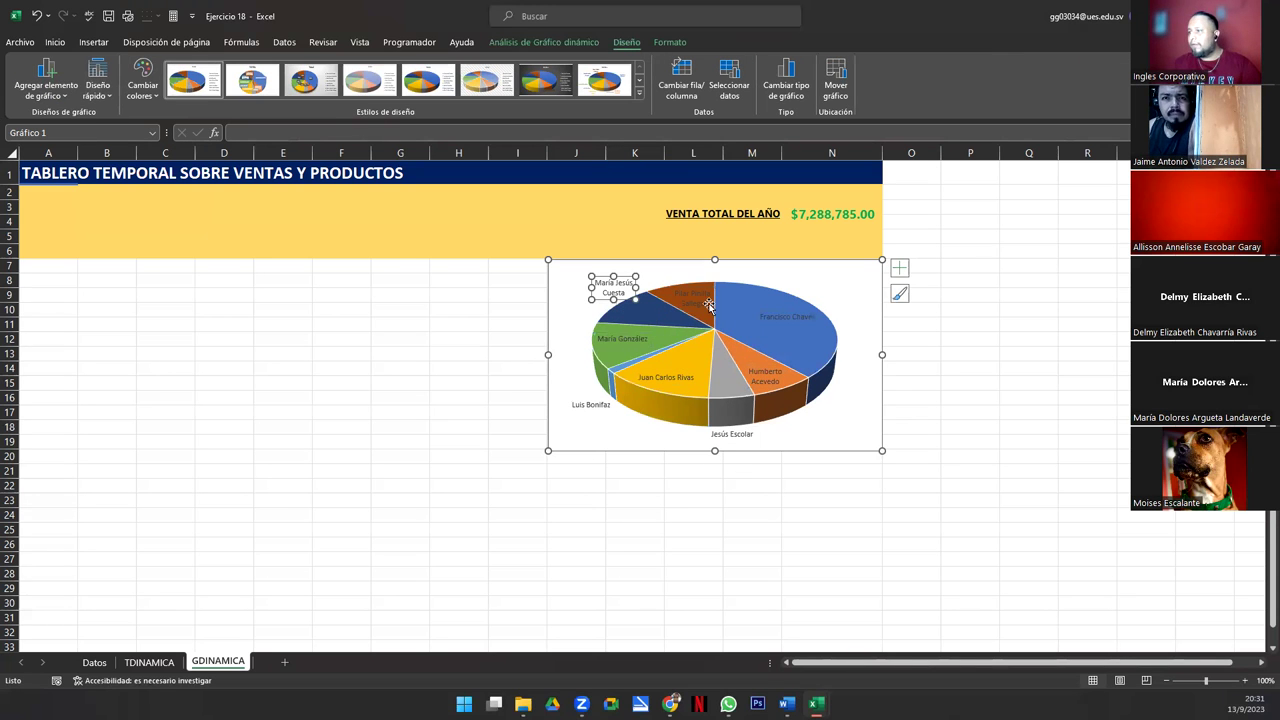
Step: Move the other two crowded employee labels outside the pie, leaving the layout unchanged
{"action": "left_click", "coordinate": [689, 297]}
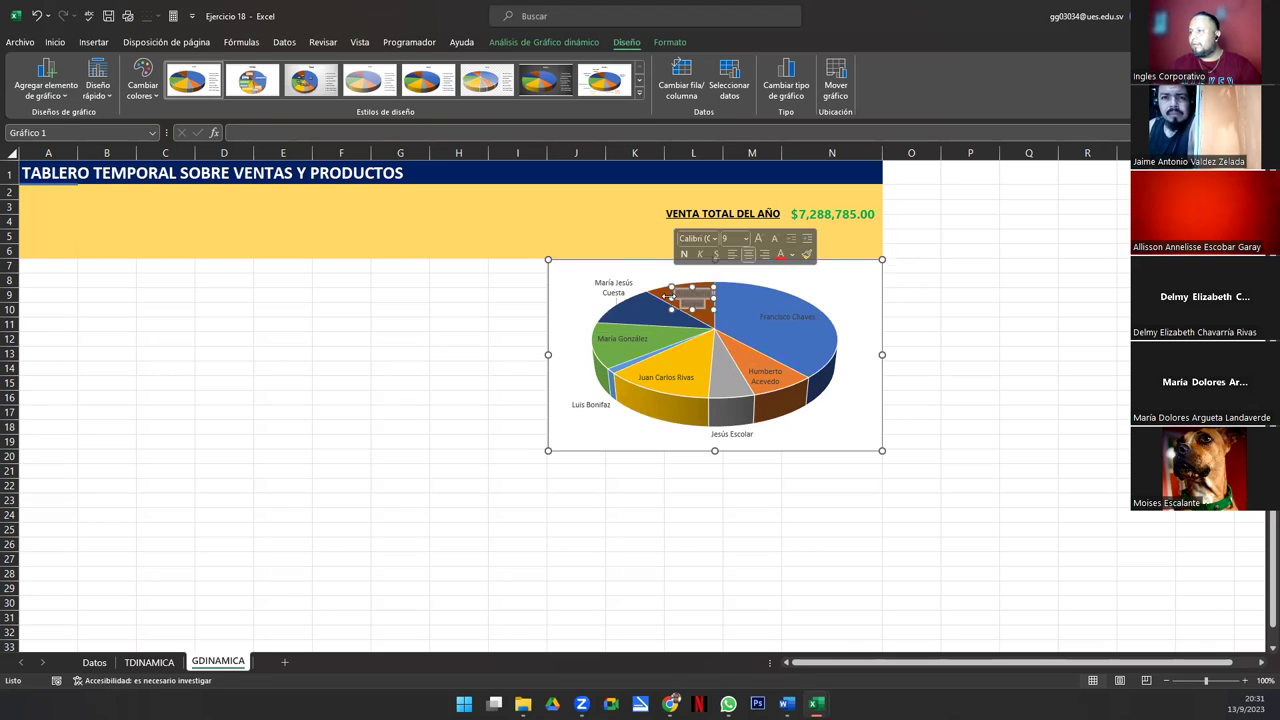
{"action": "left_click", "coordinate": [683, 301]}
{"action": "left_click", "coordinate": [683, 301]}
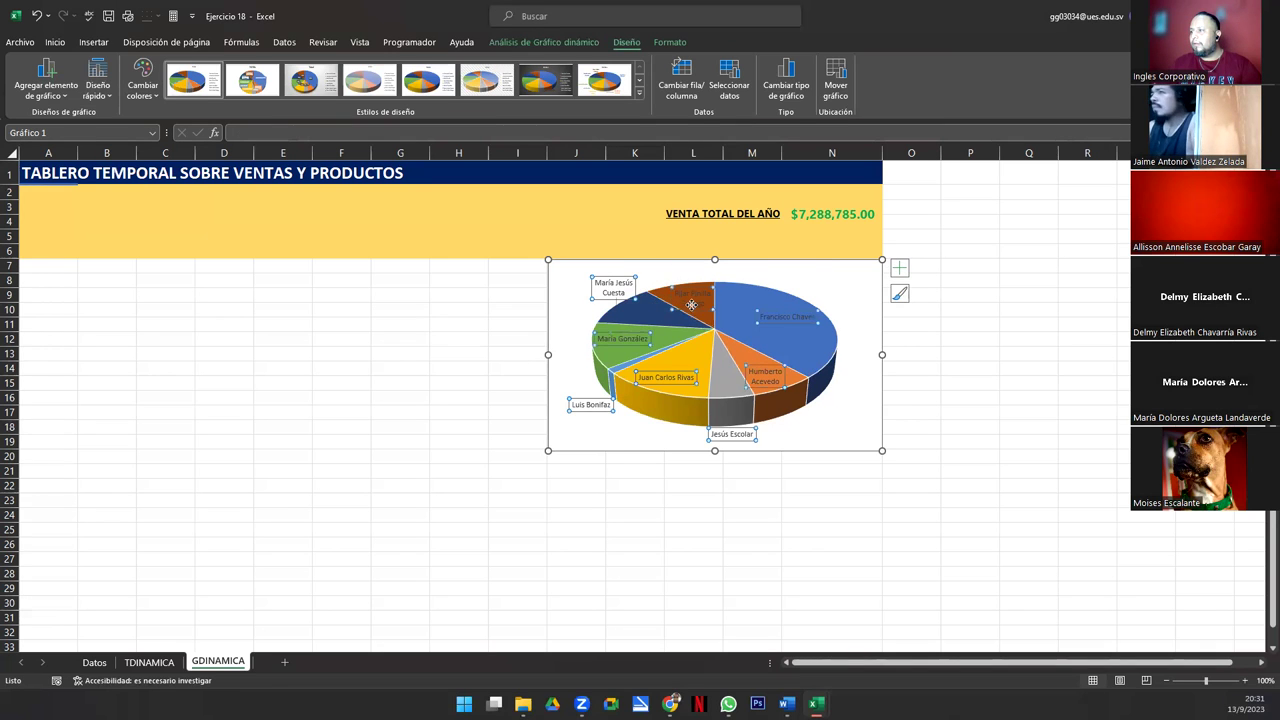
{"action": "left_click_drag", "start_coordinate": [701, 310], "coordinate": [685, 285]}
{"action": "left_click", "coordinate": [802, 318]}
{"action": "left_click_drag", "start_coordinate": [806, 323], "coordinate": [841, 294]}
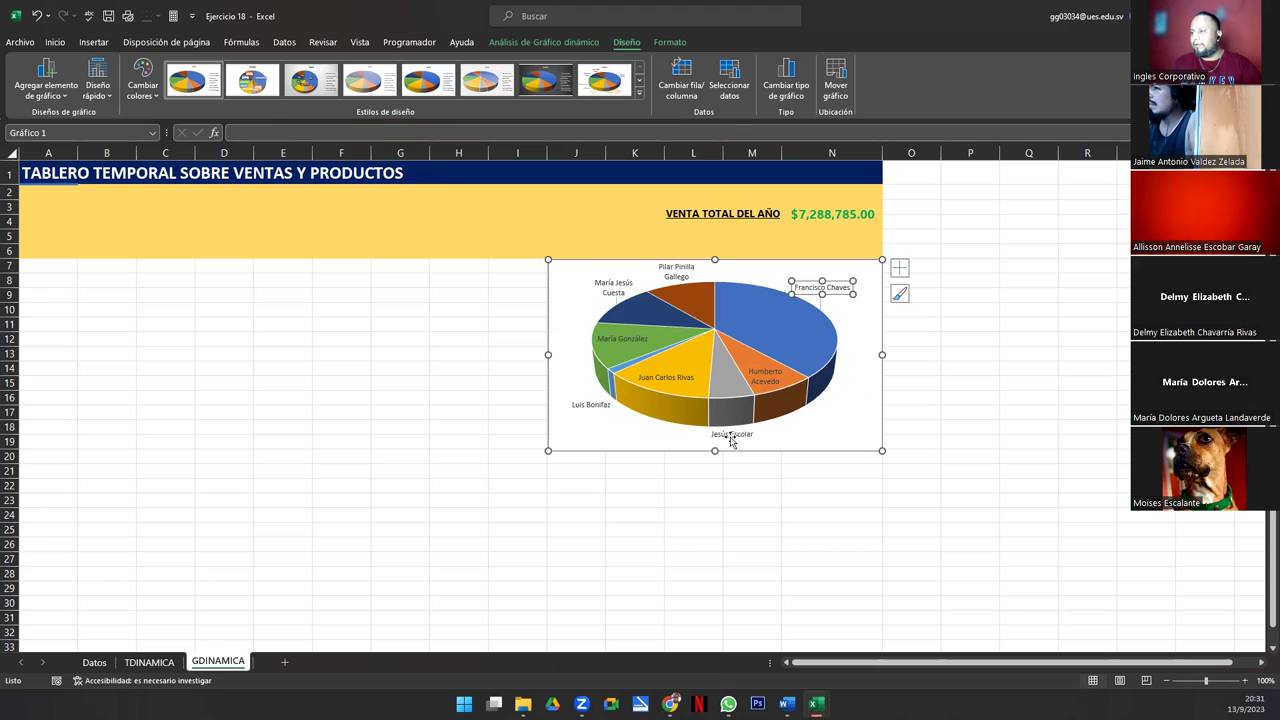
{"action": "left_click", "coordinate": [569, 314]}
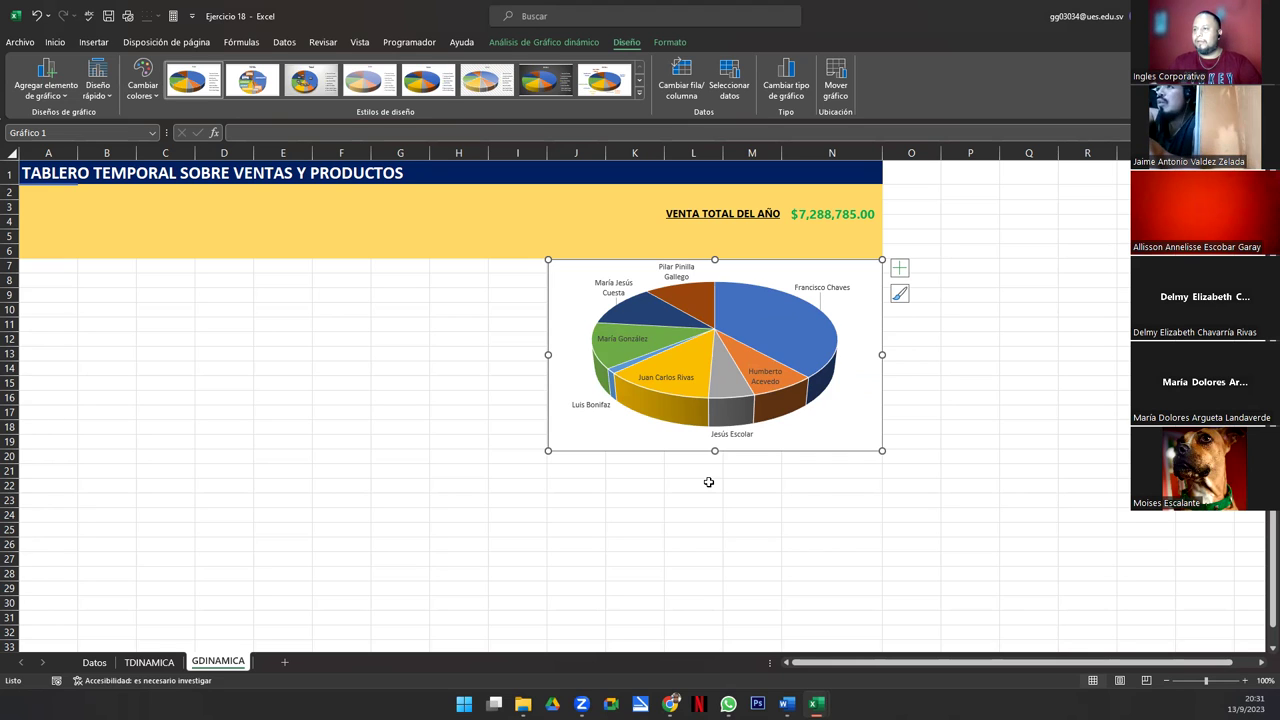
{"action": "left_click", "coordinate": [98, 95]}
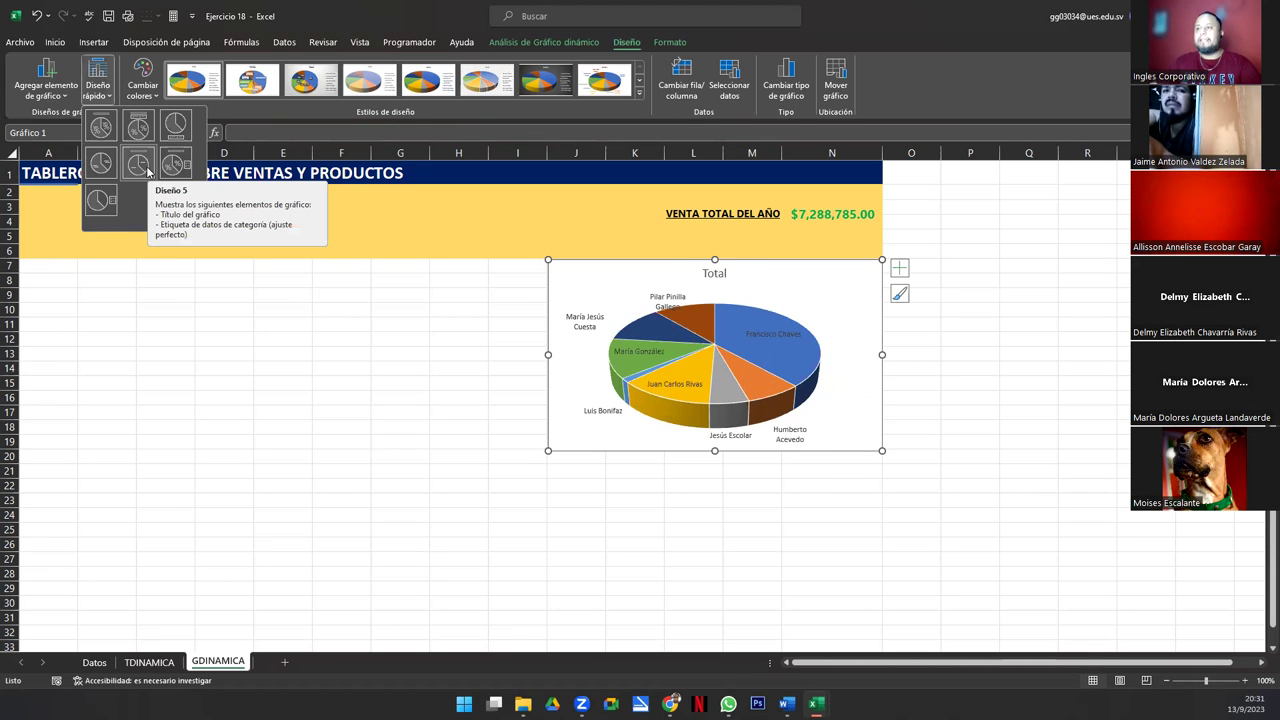
{"action": "left_click", "coordinate": [600, 447]}
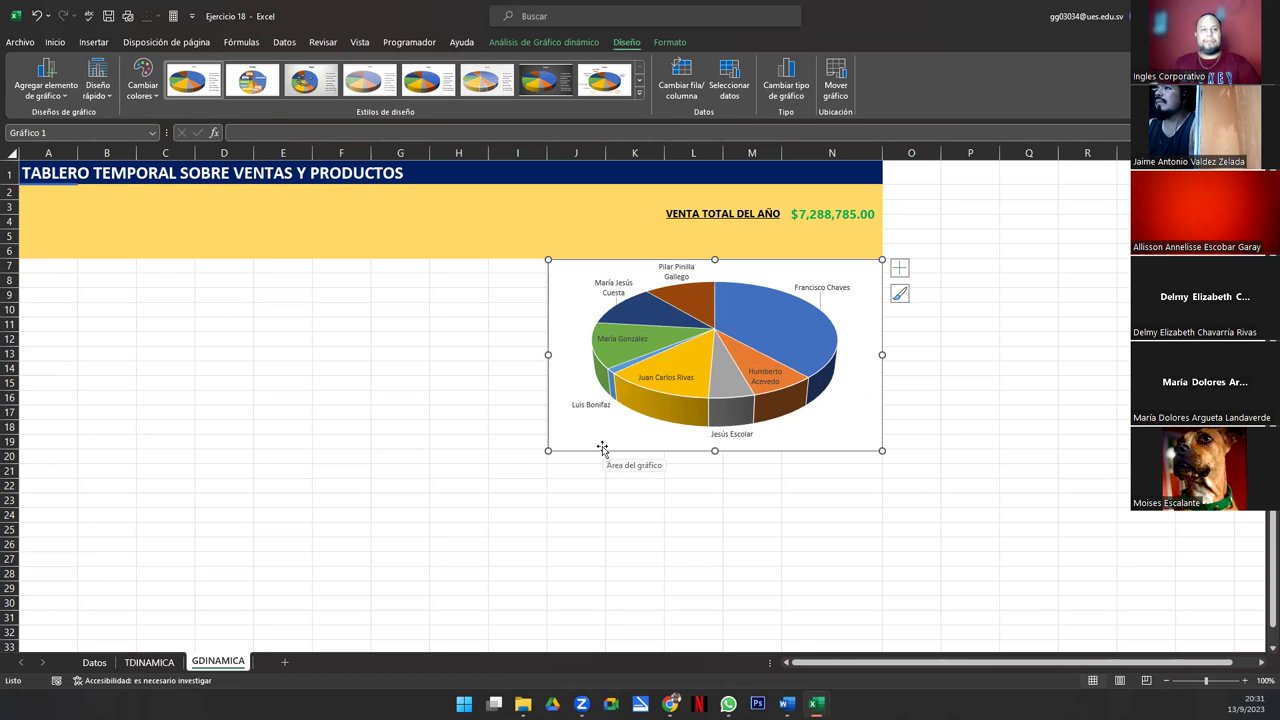
Step: Apply the green monochromatic color palette to the pie chart's slices
{"action": "left_click", "coordinate": [138, 90]}
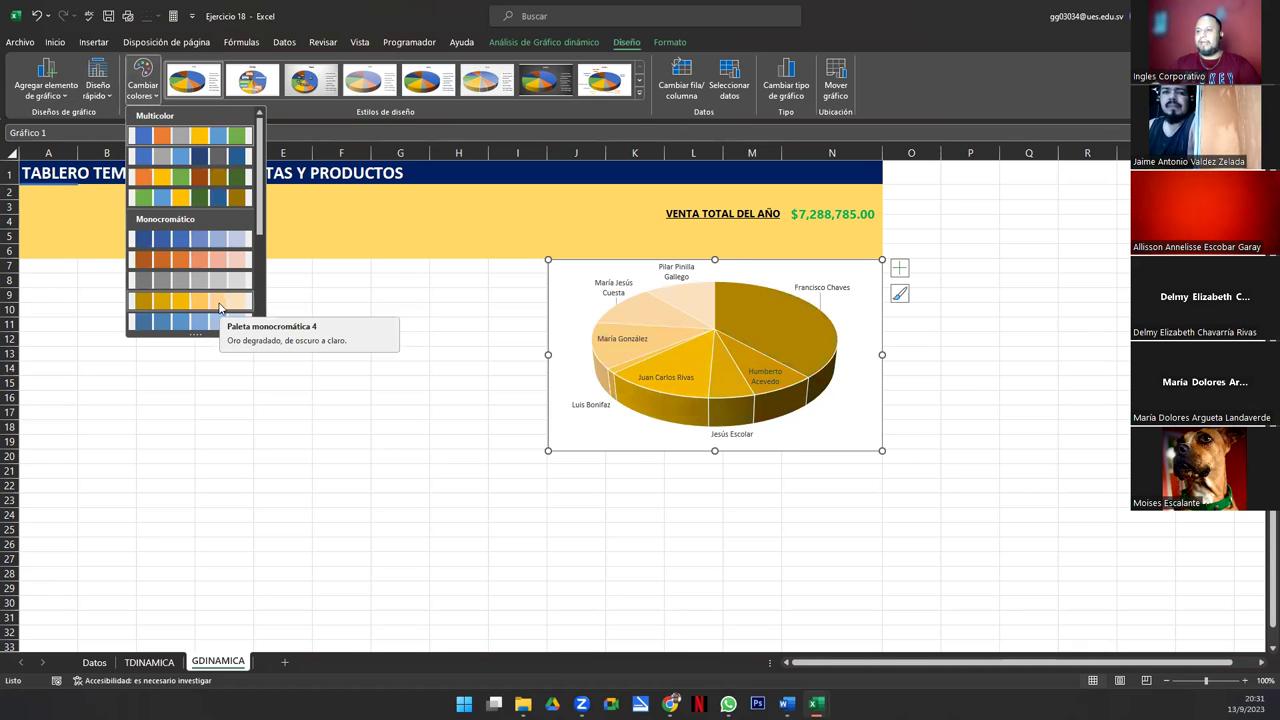
{"action": "scroll", "coordinate": [219, 307], "scroll_direction": "down", "scroll_amount": 2}
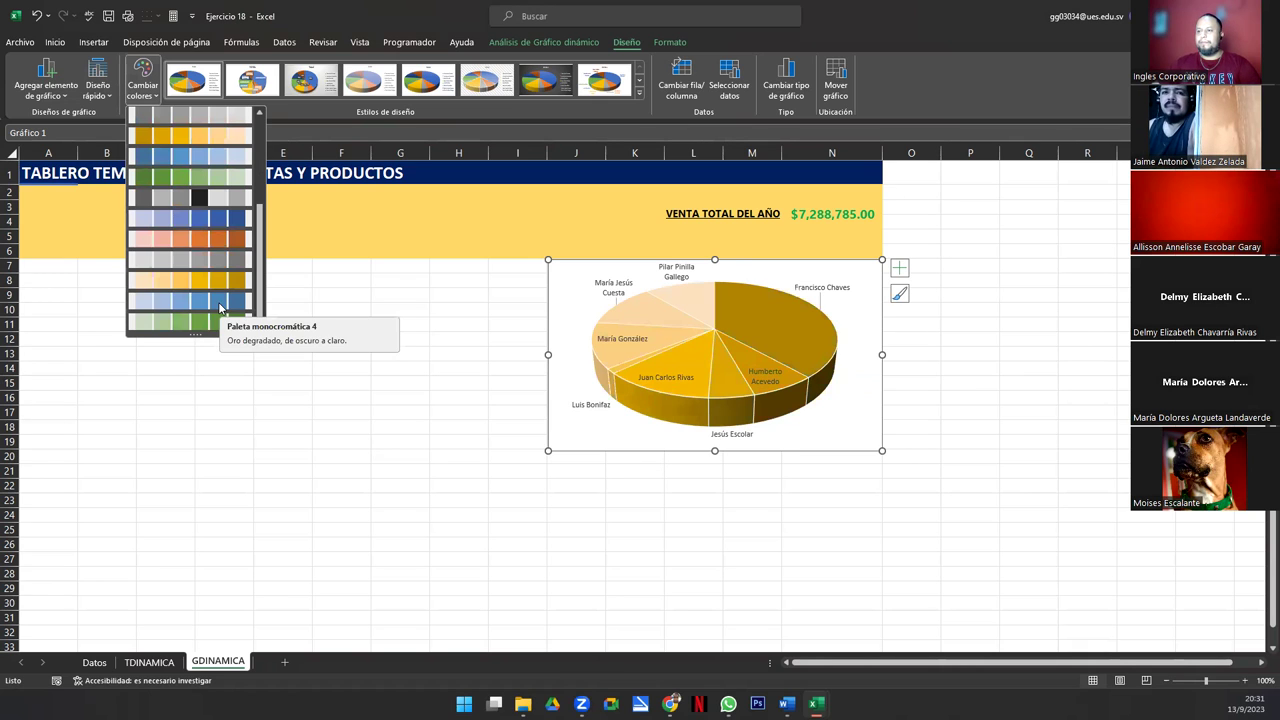
{"action": "left_click", "coordinate": [201, 322]}
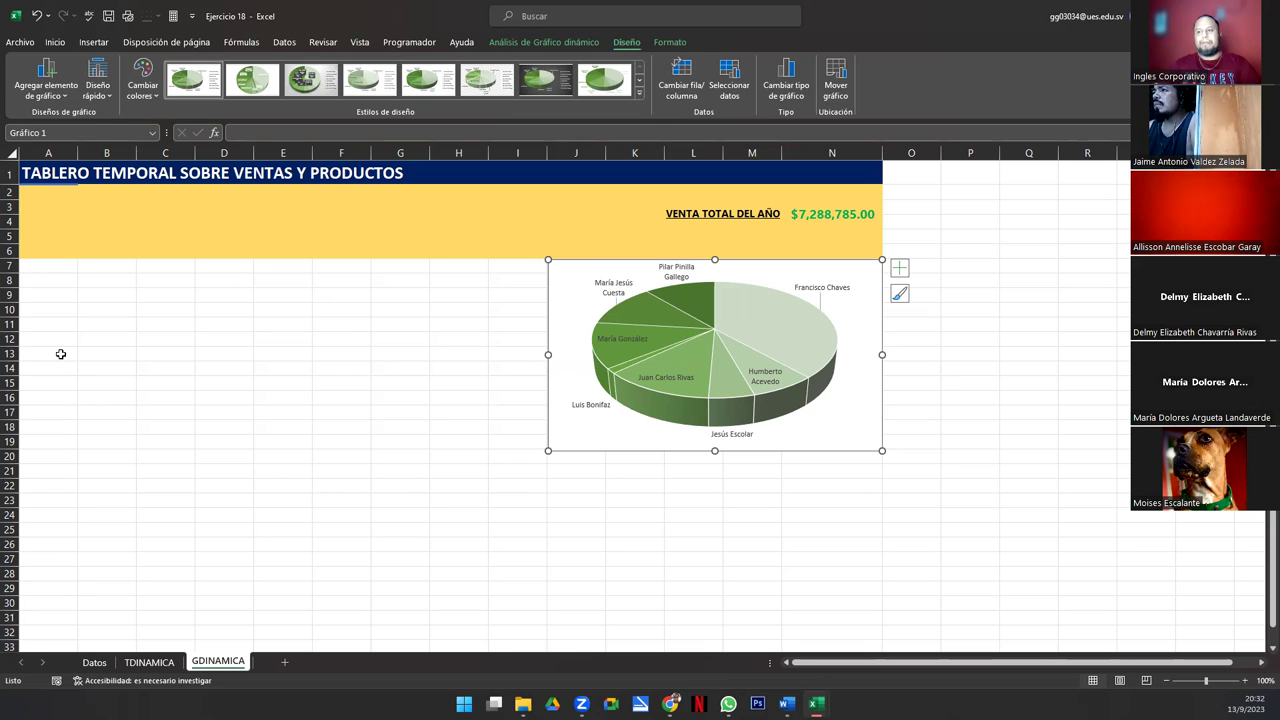
Step: Enter the headings 'Top 5 Vendedores' in A8 and 'Venta' in B8
{"action": "left_click", "coordinate": [43, 282]}
{"action": "type", "text": "tOP"}
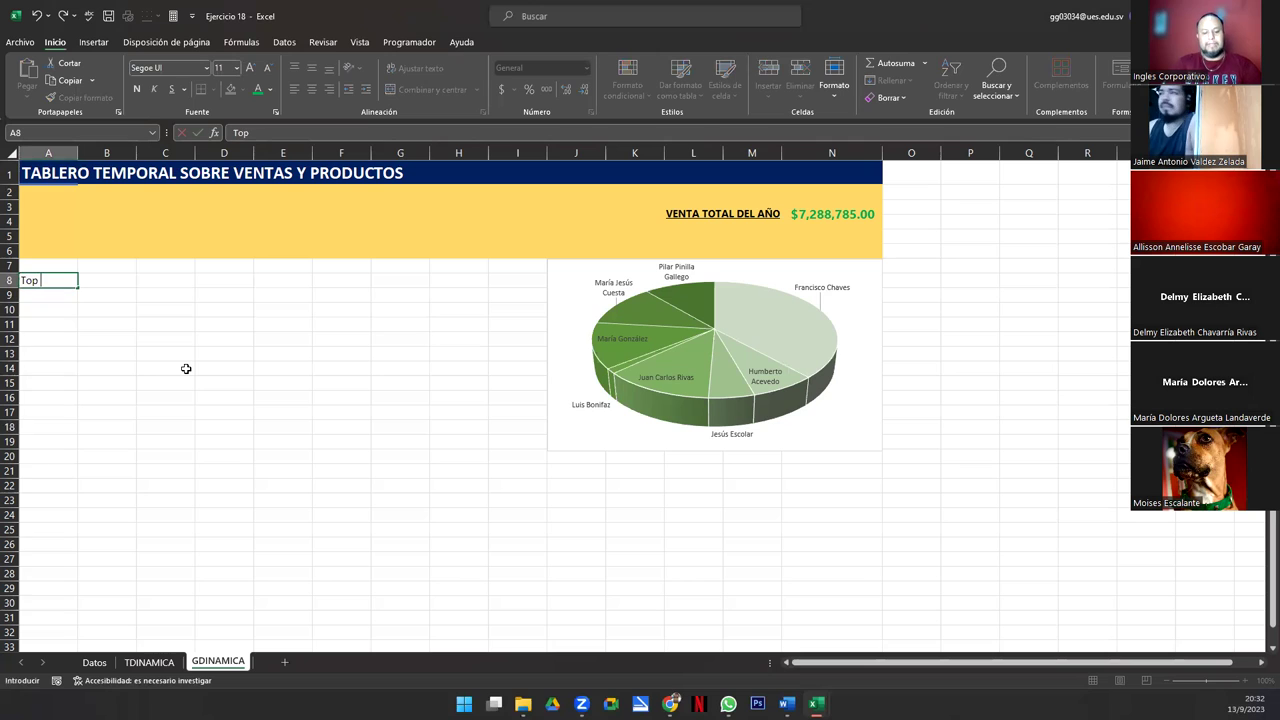
{"action": "type", "text": " 5 Vendedores"}
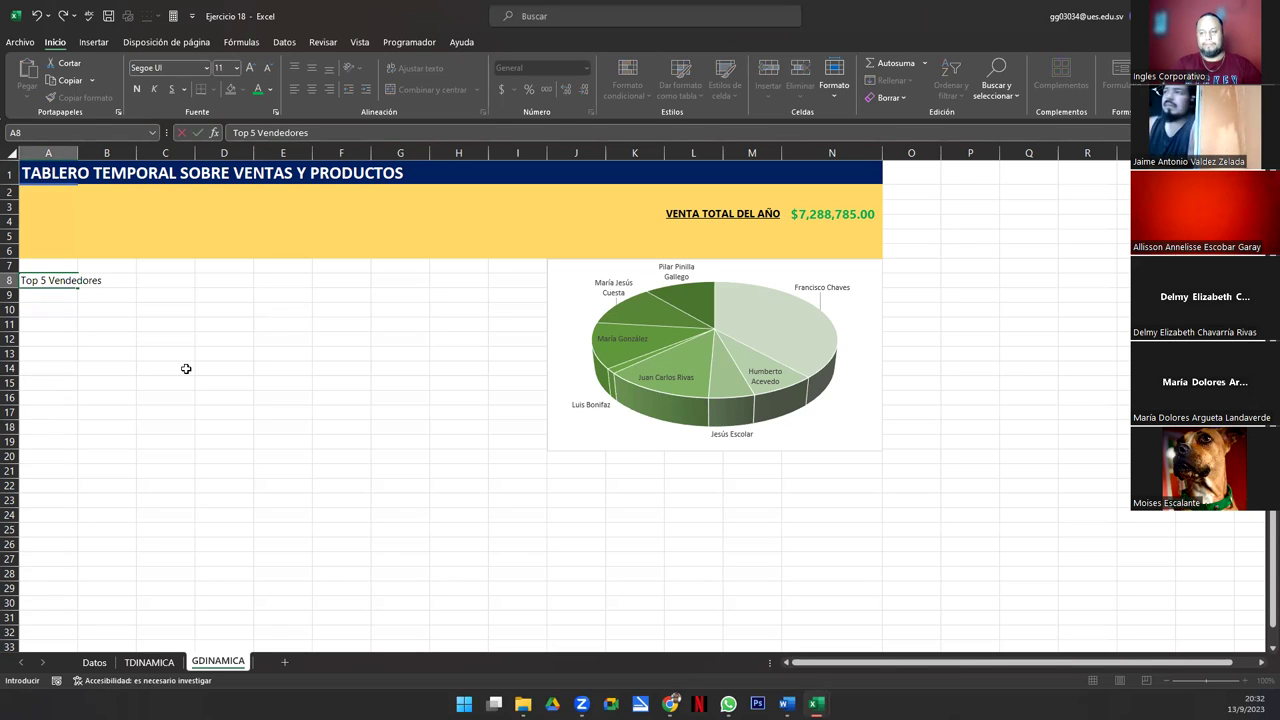
{"action": "key", "text": "Tab"}
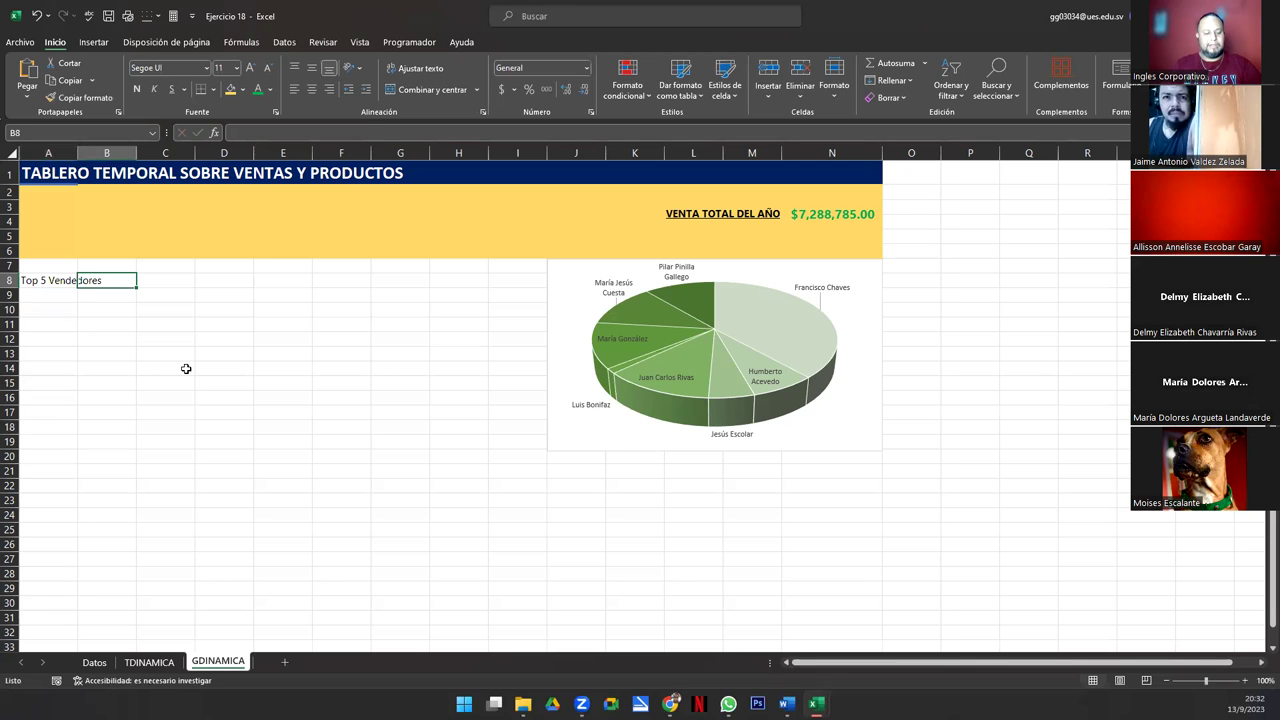
{"action": "type", "text": "Venta"}
{"action": "key", "text": "Tab"}
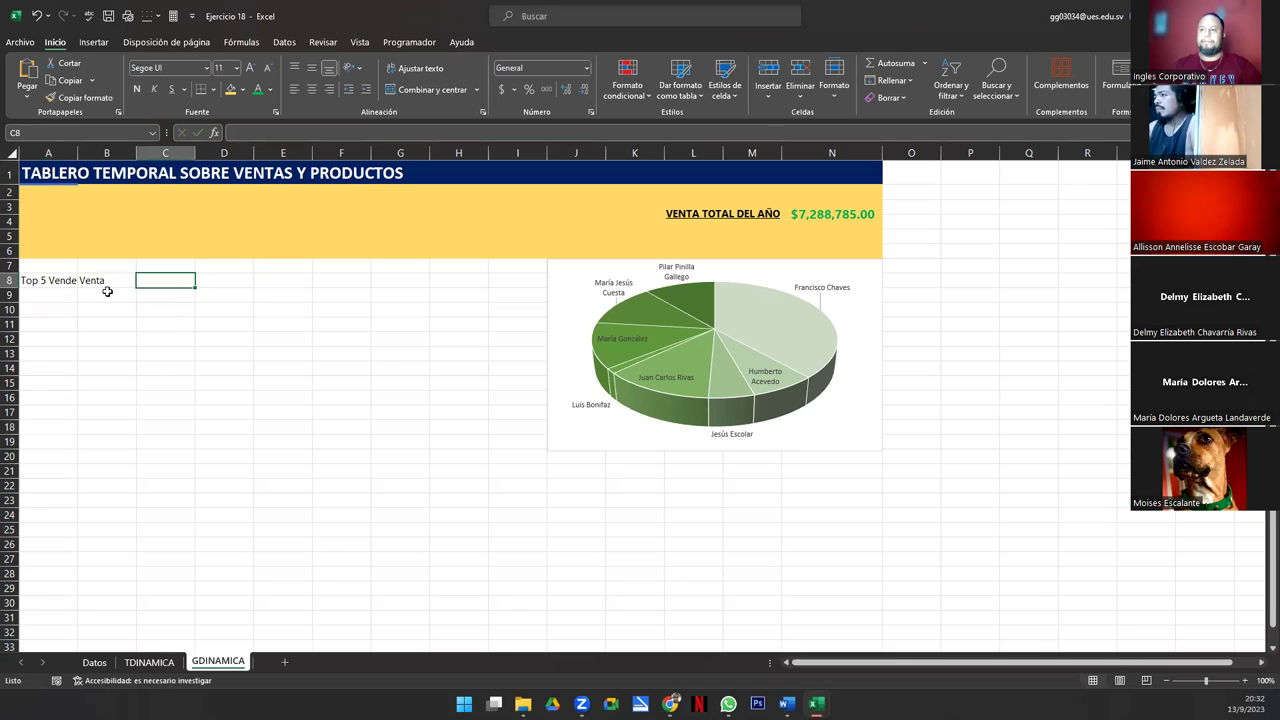
Step: Widen column A so the 'Top 5 Vendedores' heading fits
{"action": "double_click", "coordinate": [78, 152]}
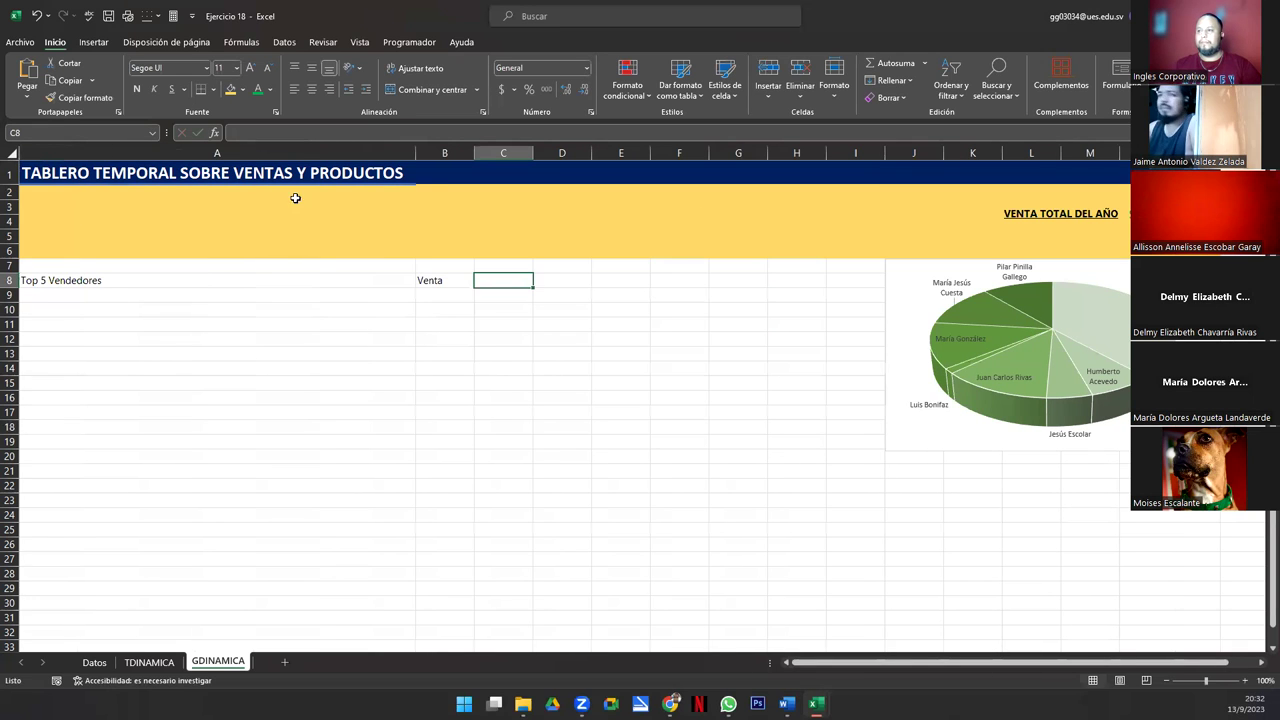
{"action": "key", "text": "ctrl+z"}
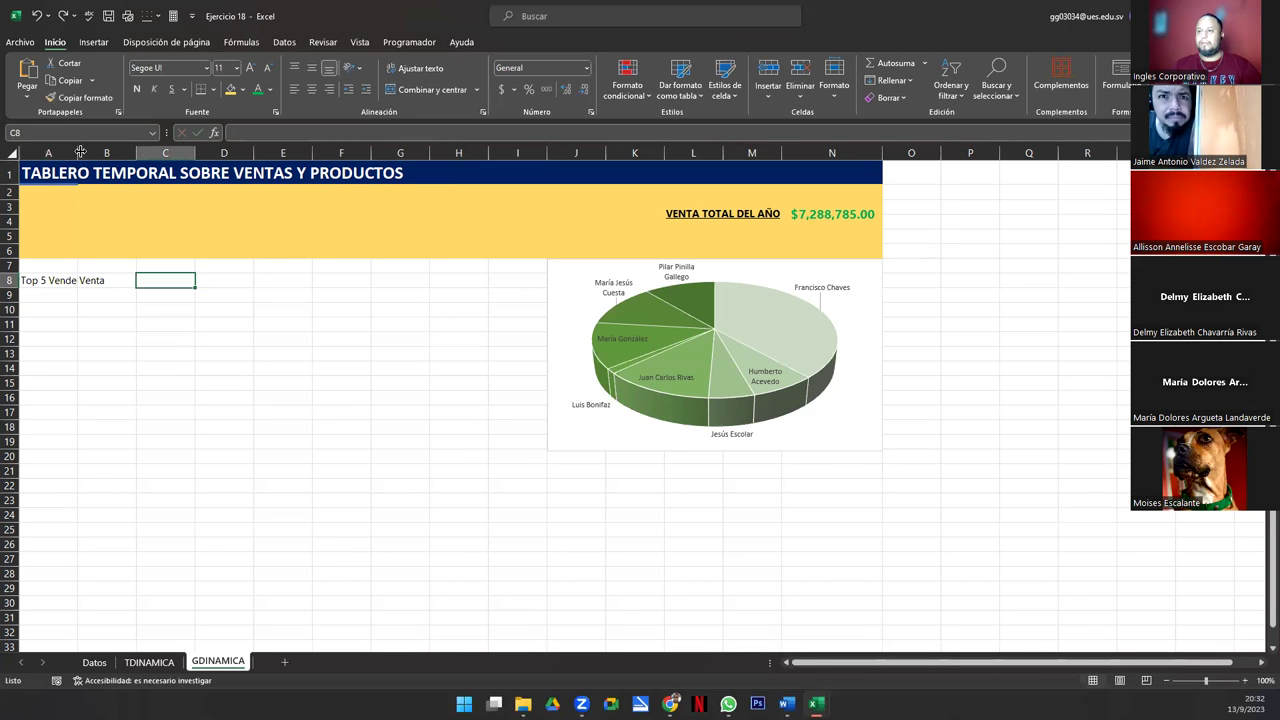
{"action": "left_click_drag", "start_coordinate": [76, 152], "coordinate": [111, 152]}
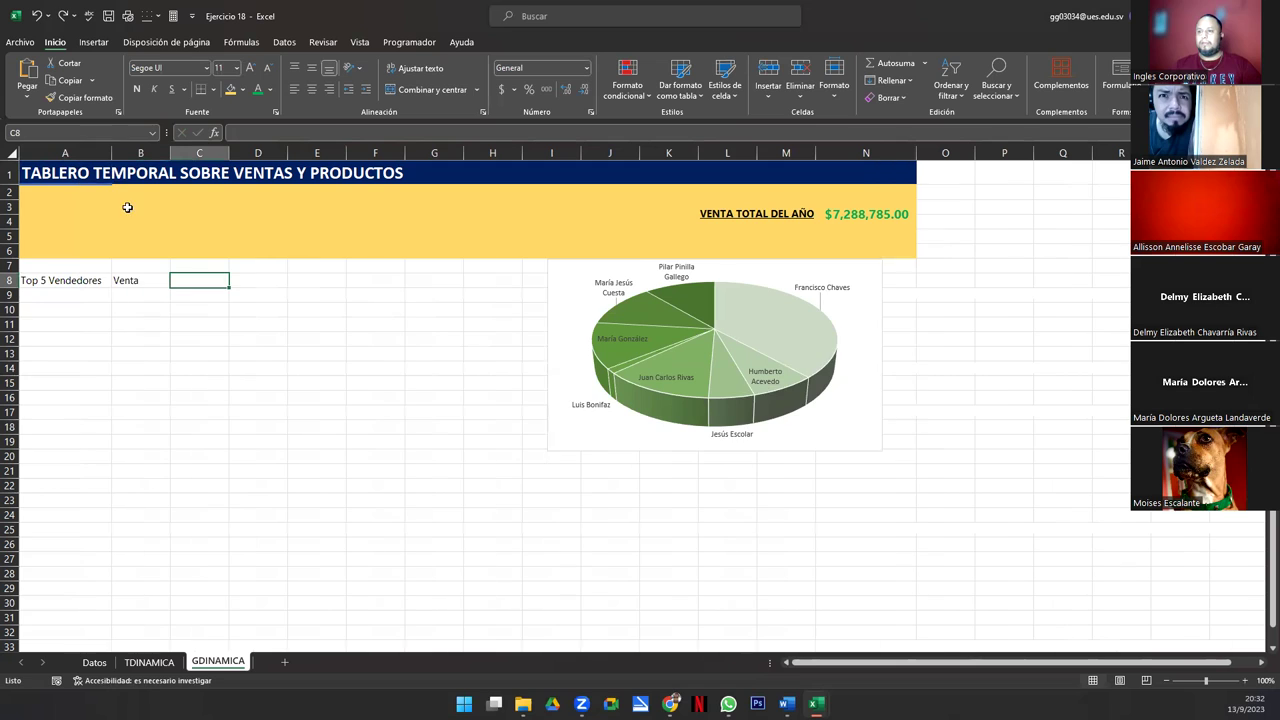
{"action": "left_click", "coordinate": [137, 280]}
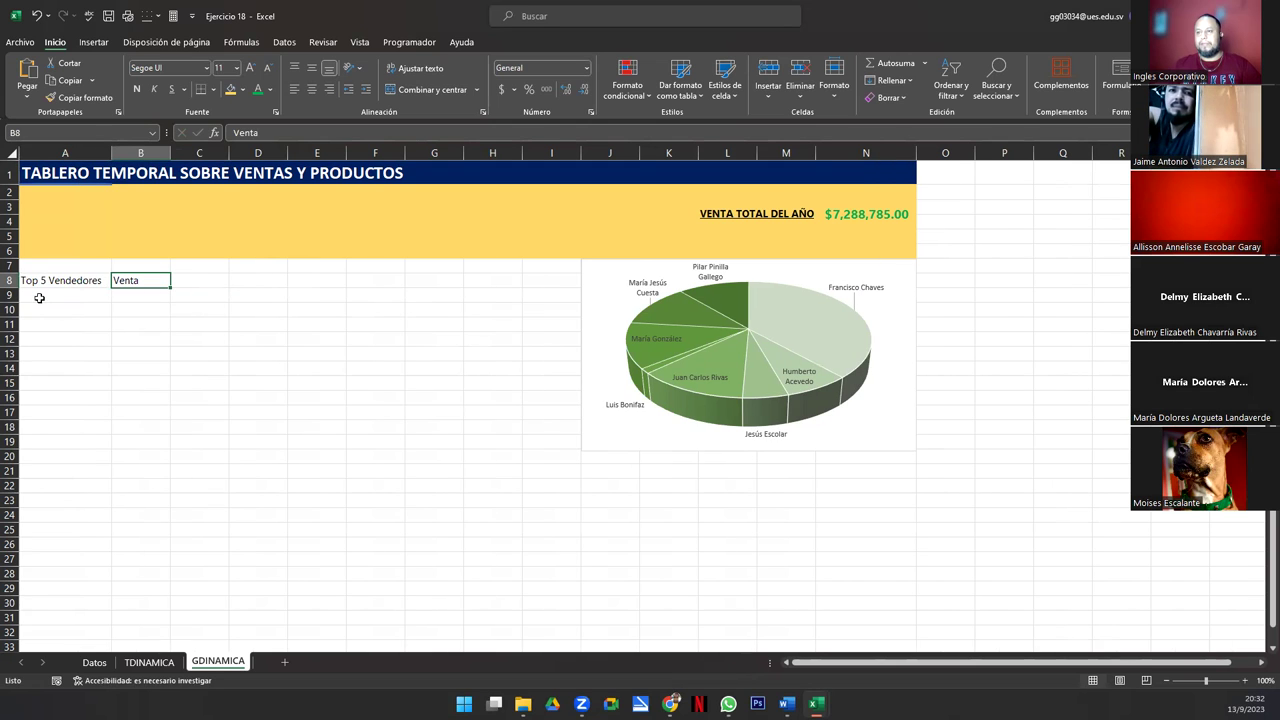
Step: Centre and italicise the A8:B8 headings, keeping the Segoe UI font
{"action": "left_click_drag", "start_coordinate": [30, 280], "coordinate": [121, 280]}
{"action": "left_click", "coordinate": [312, 89]}
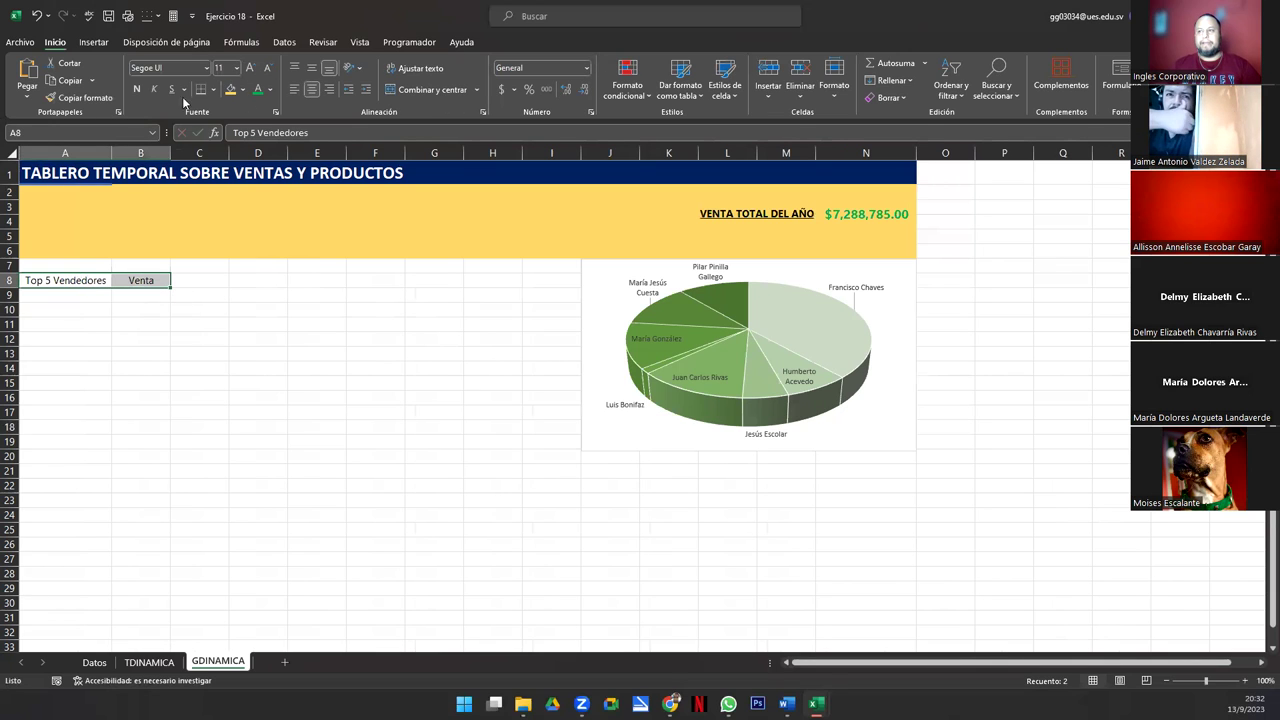
{"action": "left_click", "coordinate": [154, 89]}
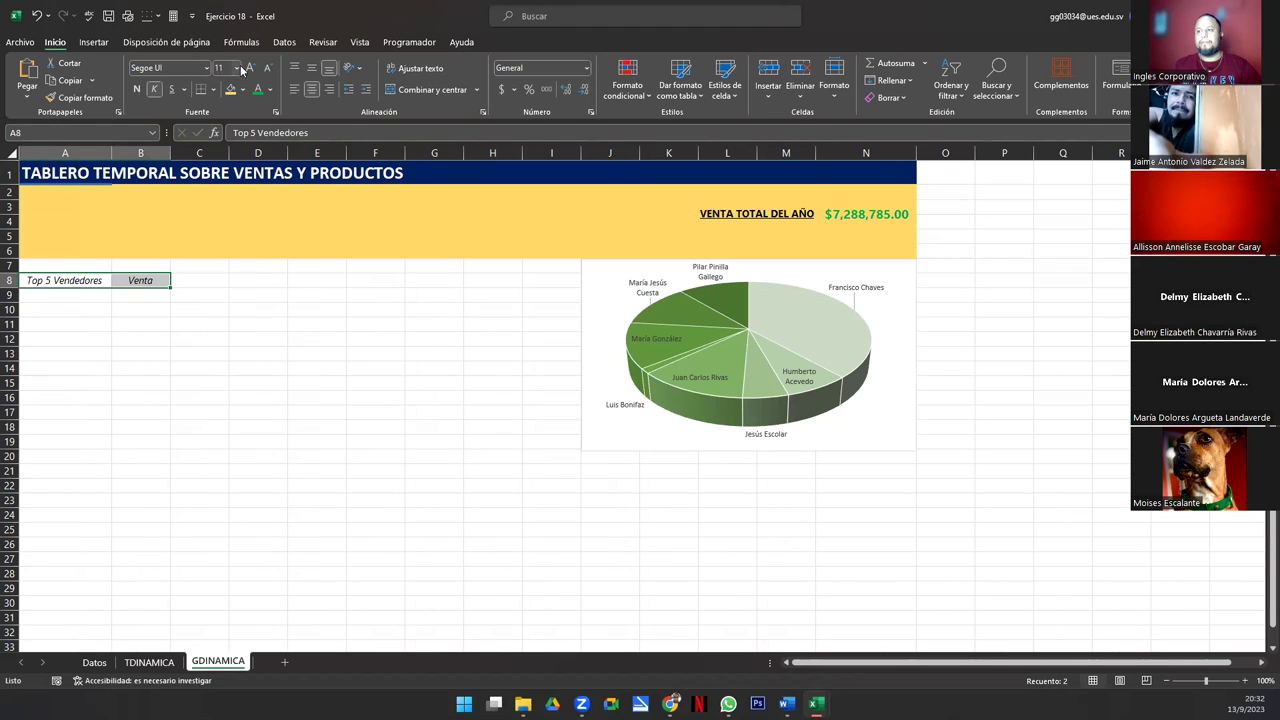
{"action": "left_click", "coordinate": [205, 68]}
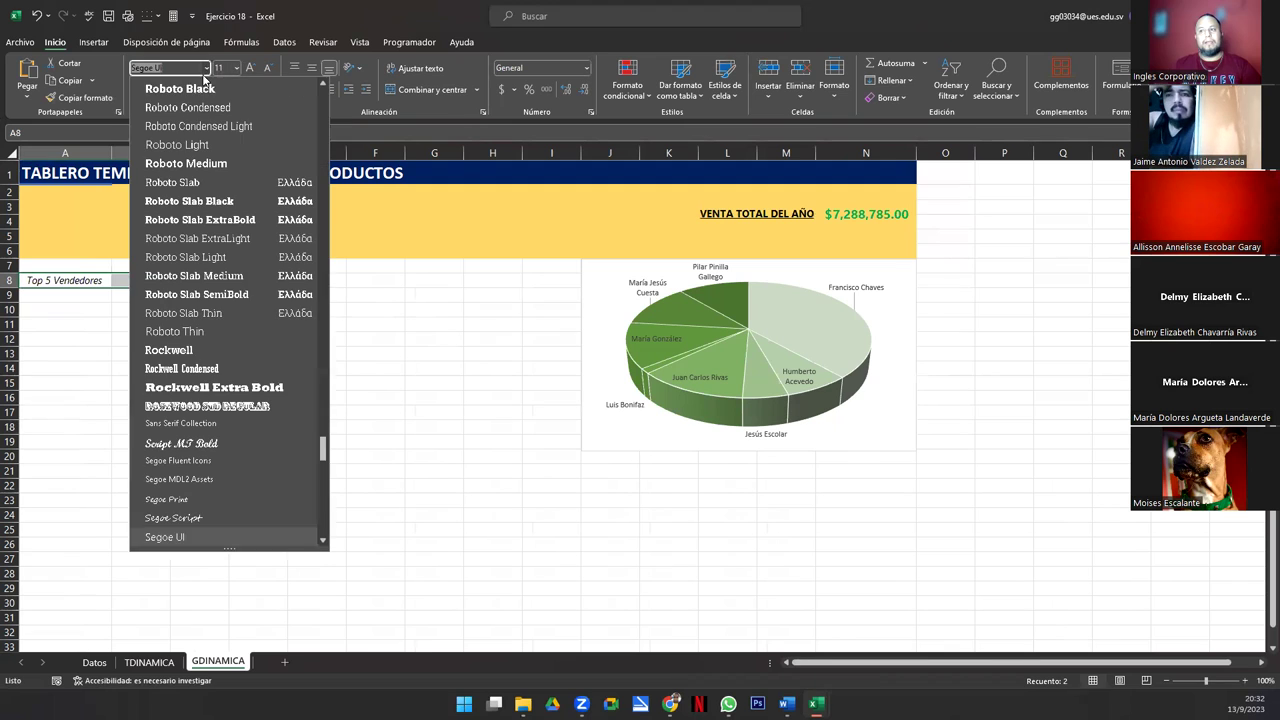
{"action": "left_click", "coordinate": [307, 28]}
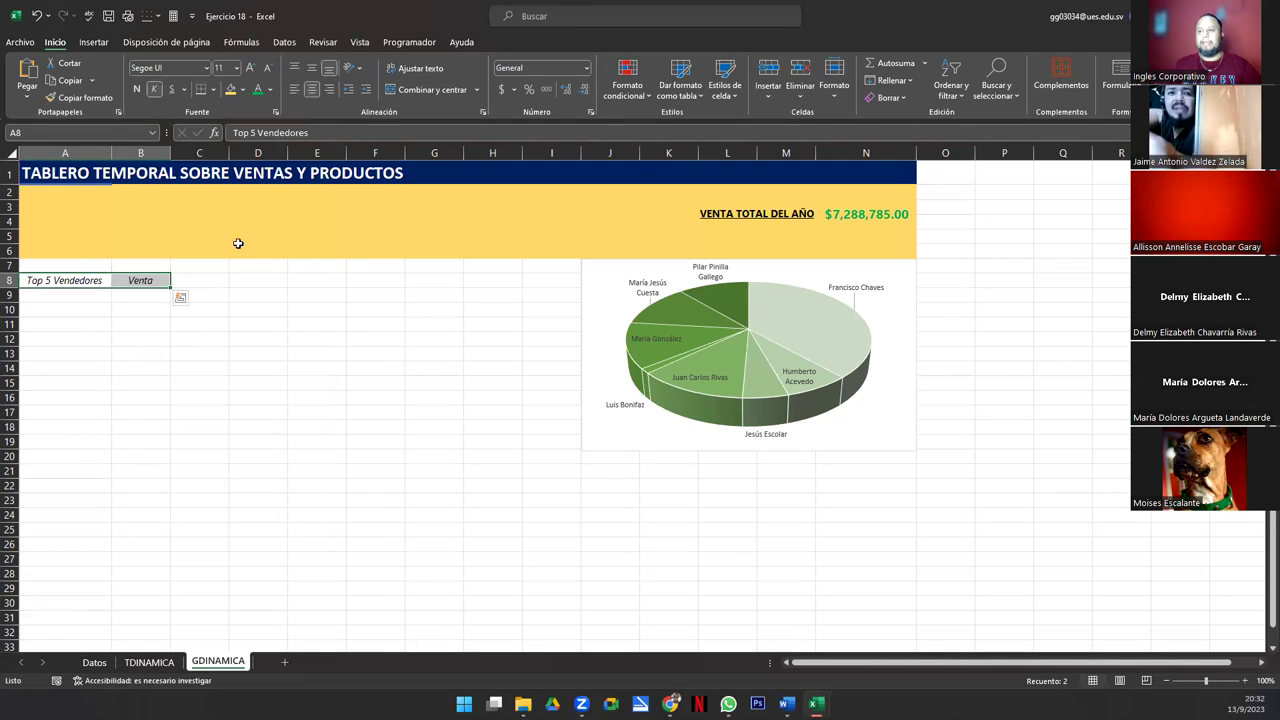
{"action": "left_click", "coordinate": [250, 281]}
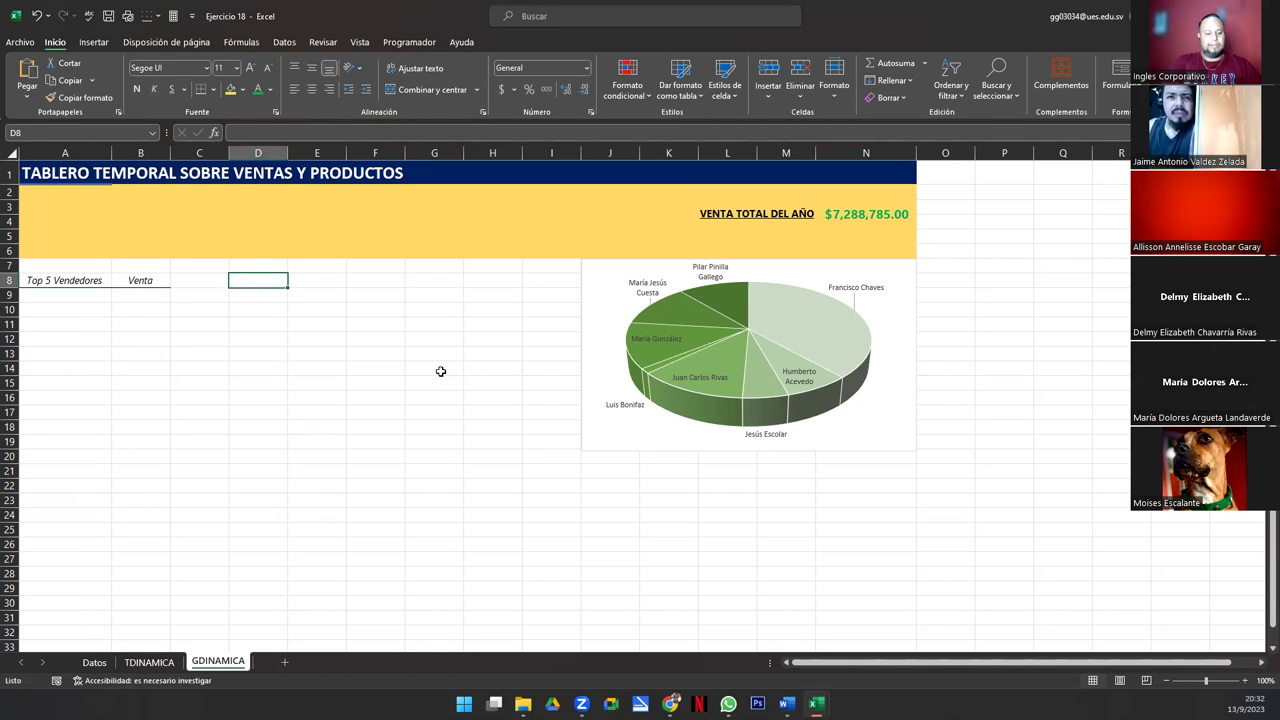
Step: Enter 'Down 5 Vendedores' in D8 and 'Venta' in E8, and widen column D
{"action": "type", "text": "Down 5"}
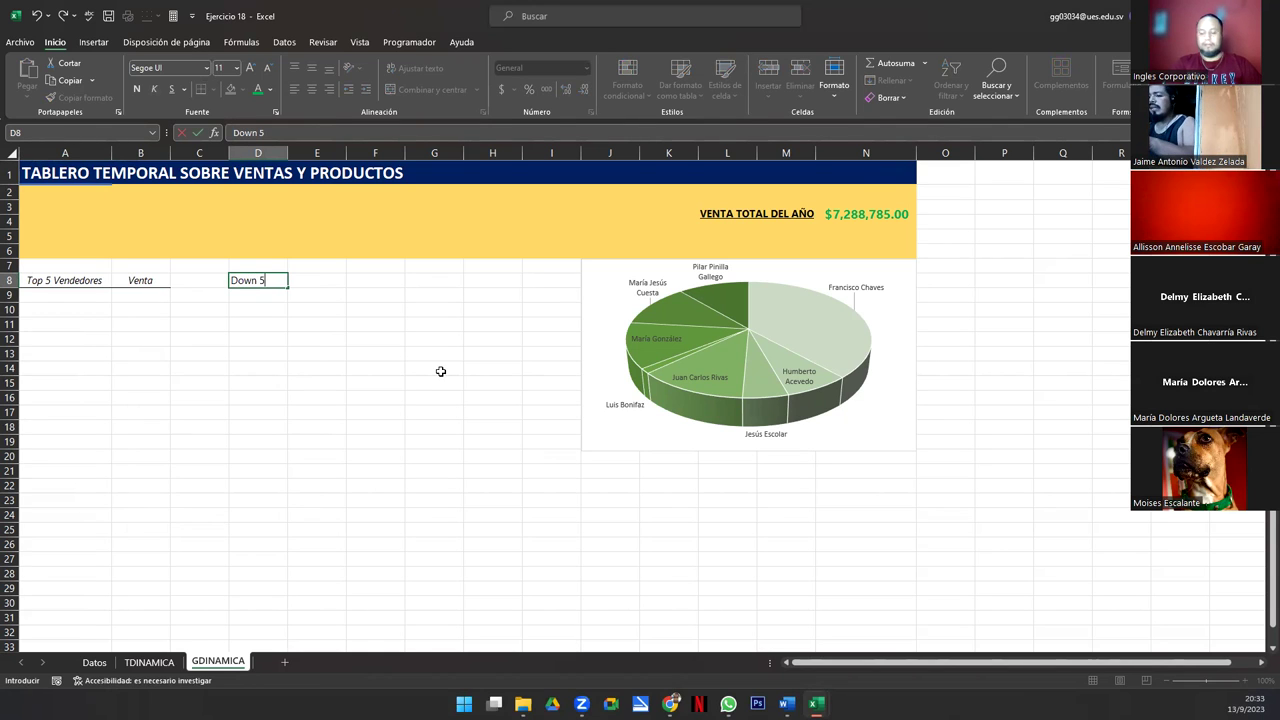
{"action": "type", "text": "Vendedores"}
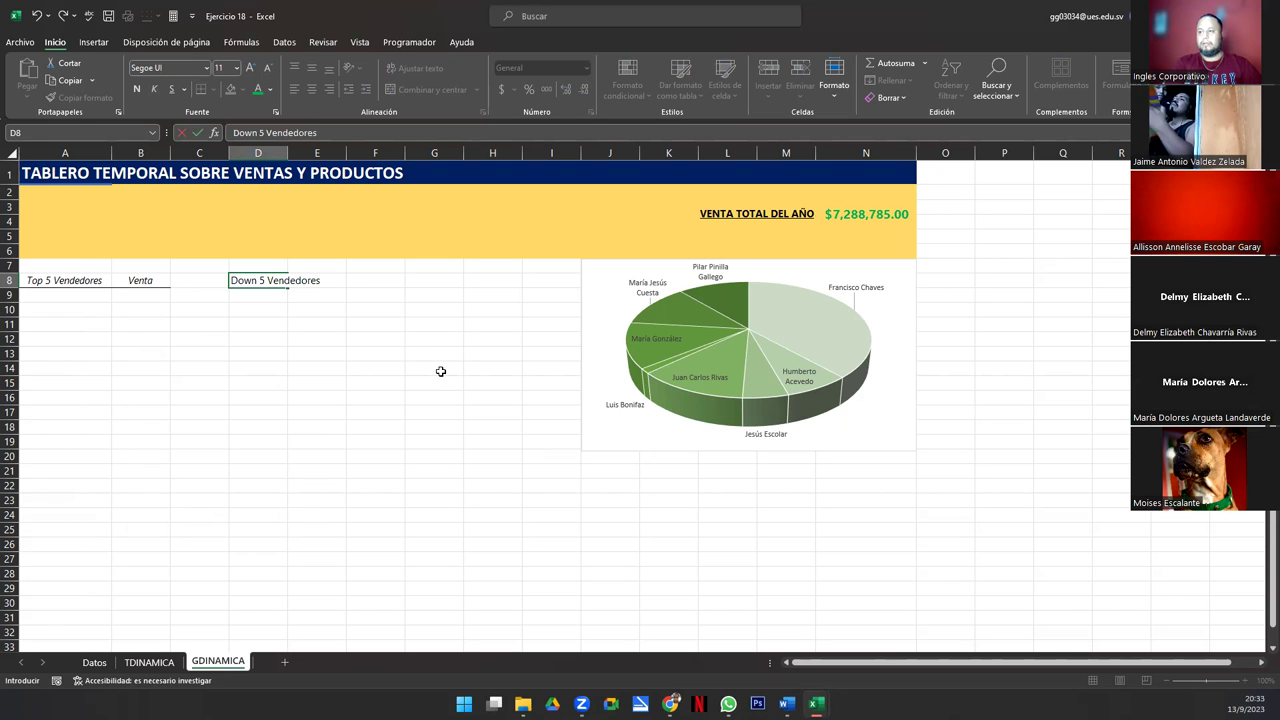
{"action": "key", "text": "Tab"}
{"action": "type", "text": "Venta"}
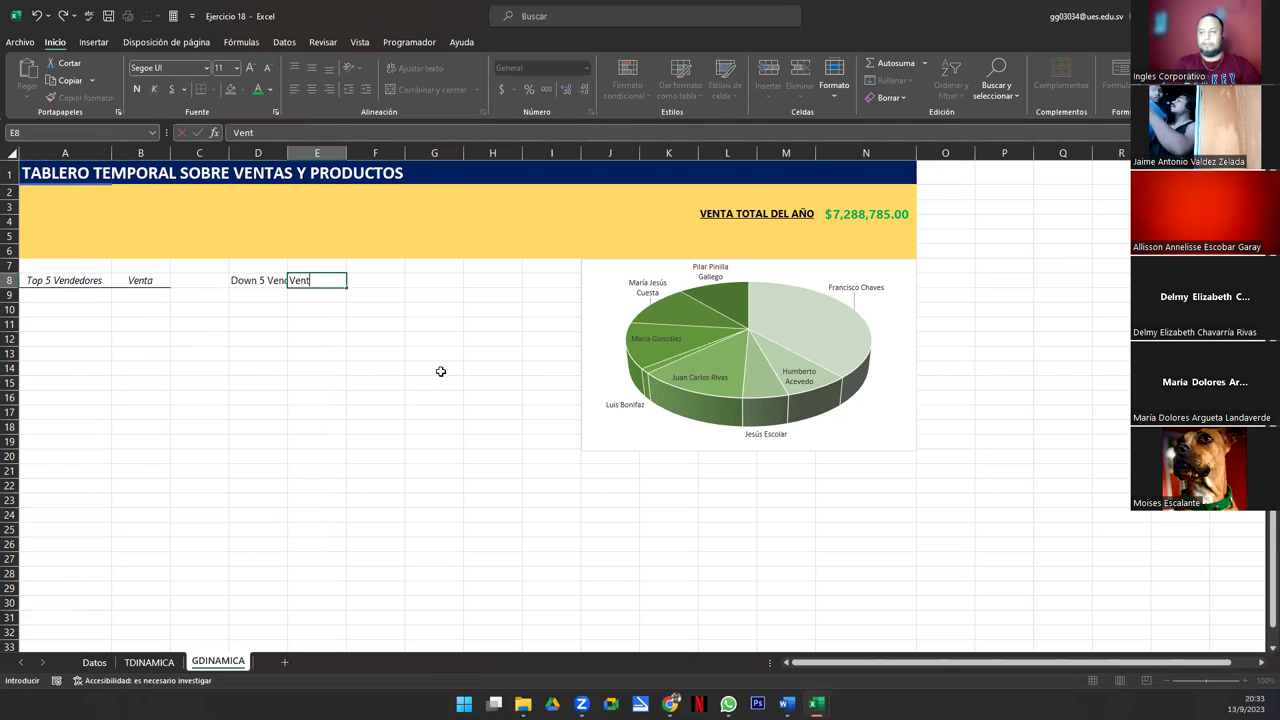
{"action": "key", "text": "Tab"}
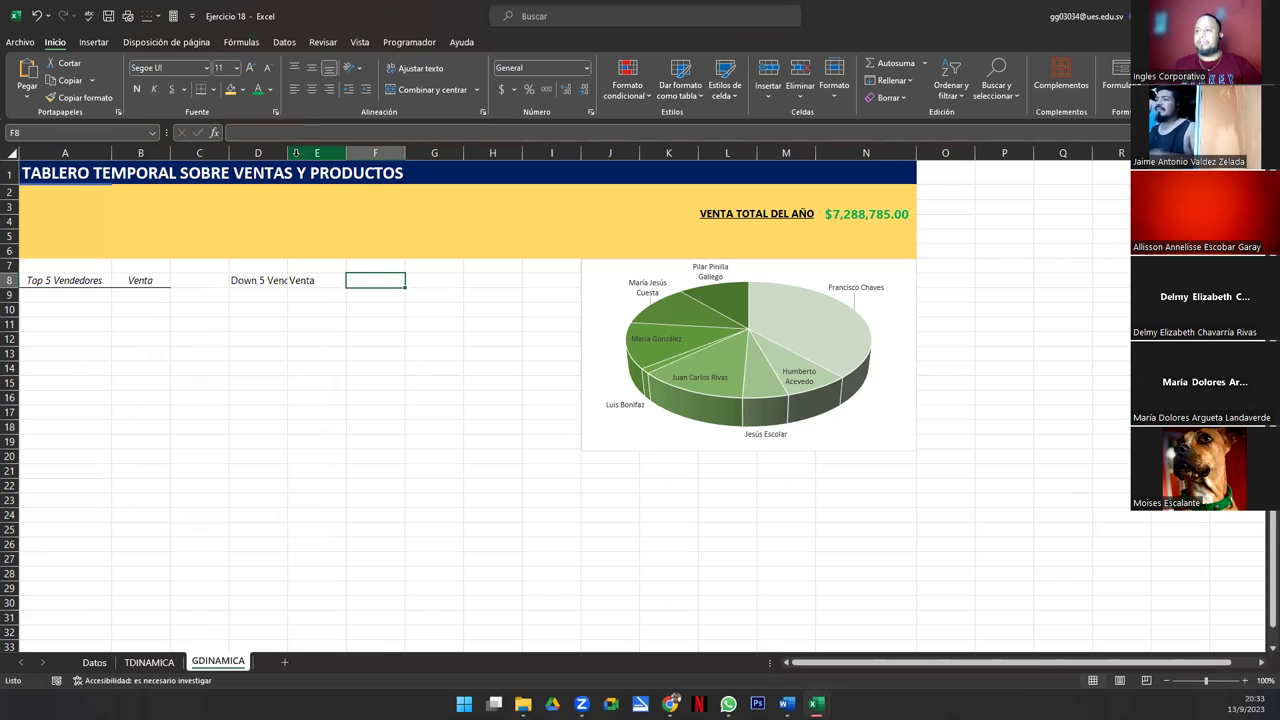
{"action": "left_click_drag", "start_coordinate": [288, 152], "coordinate": [323, 152]}
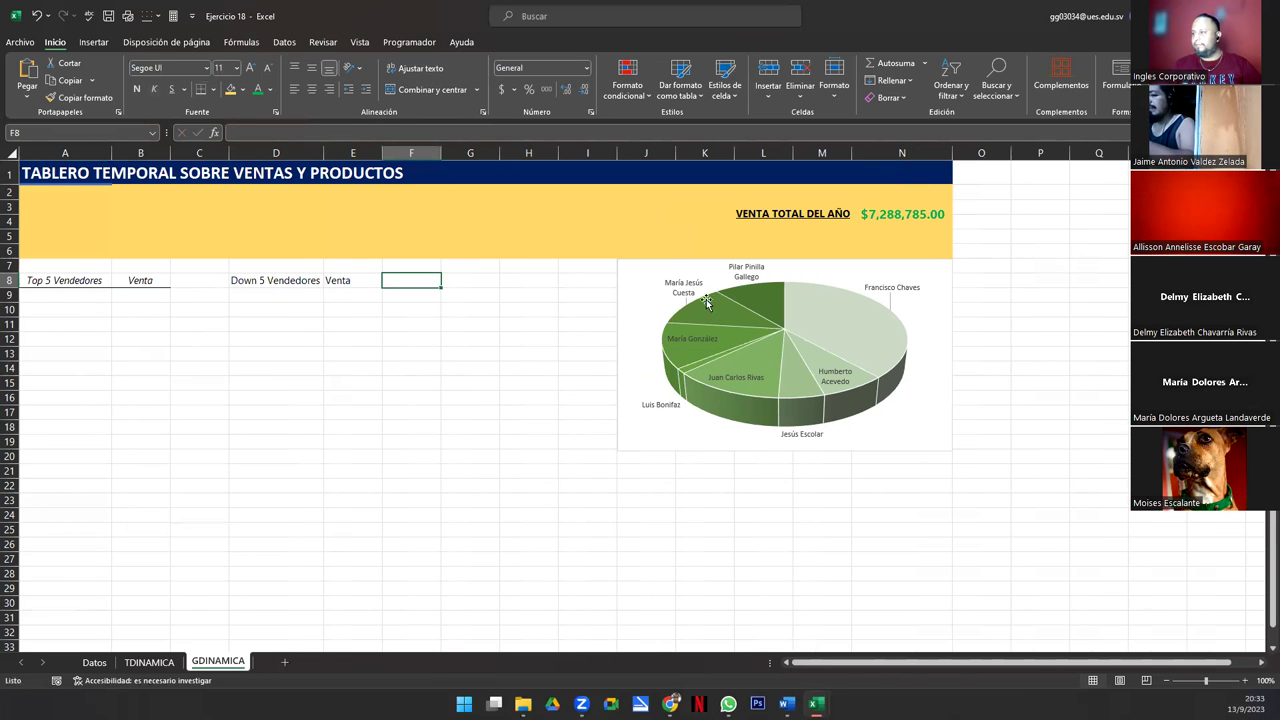
Step: Copy the A8:B8 heading formatting onto D8:E8 with the Format Painter
{"action": "left_click_drag", "start_coordinate": [238, 281], "coordinate": [328, 279]}
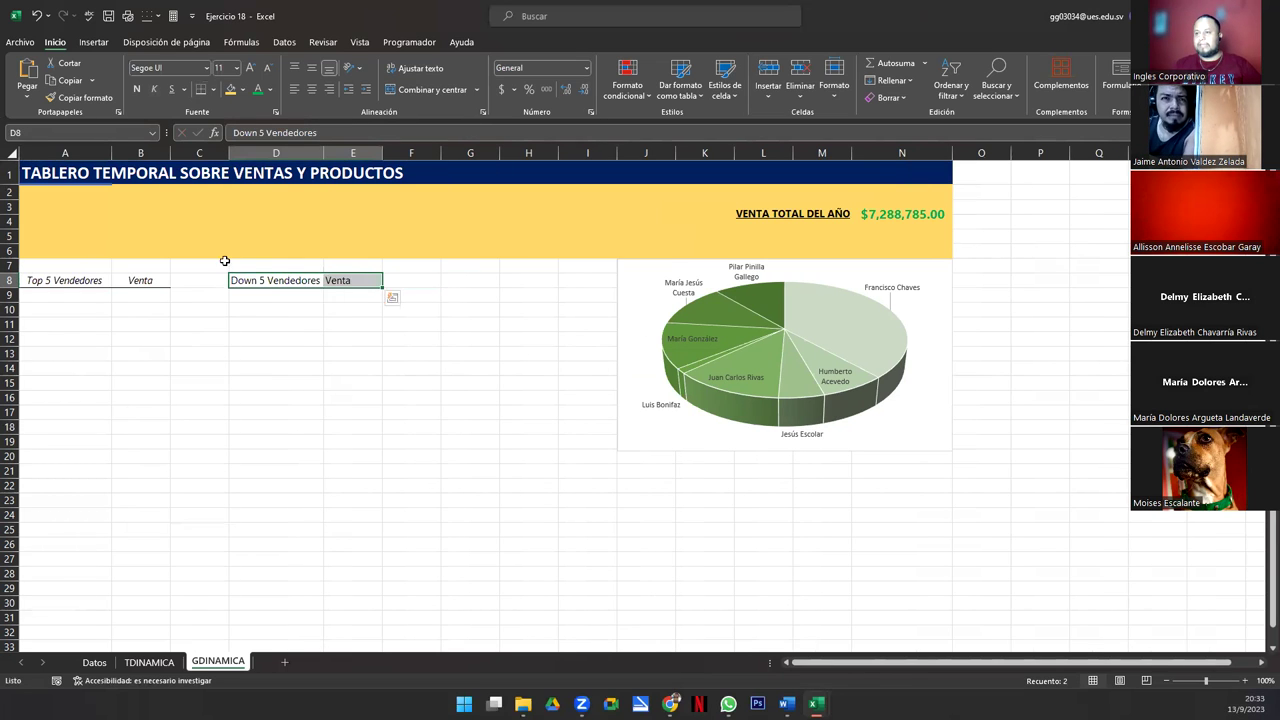
{"action": "left_click_drag", "start_coordinate": [94, 280], "coordinate": [118, 280]}
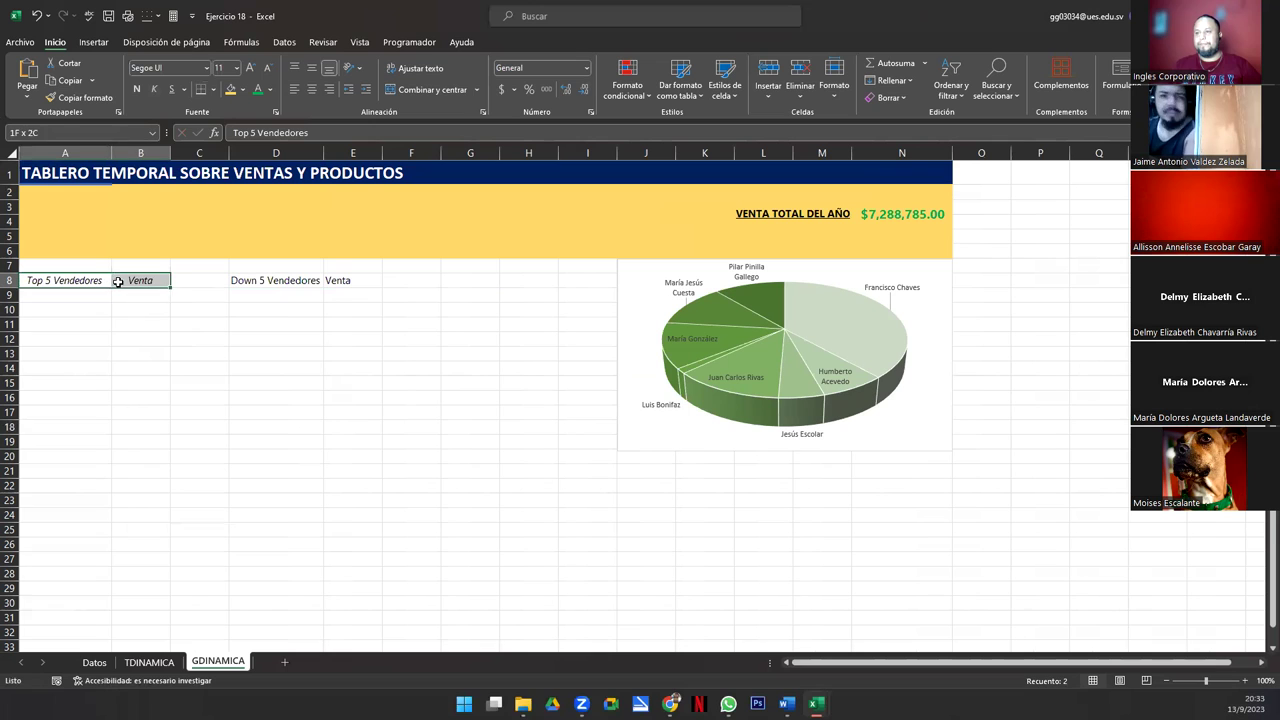
{"action": "left_click", "coordinate": [78, 97]}
{"action": "mouse_move", "coordinate": [238, 281]}
{"action": "left_mouse_down"}
{"action": "mouse_move", "coordinate": [314, 277]}
{"action": "mouse_move", "coordinate": [326, 300]}
{"action": "left_mouse_up"}
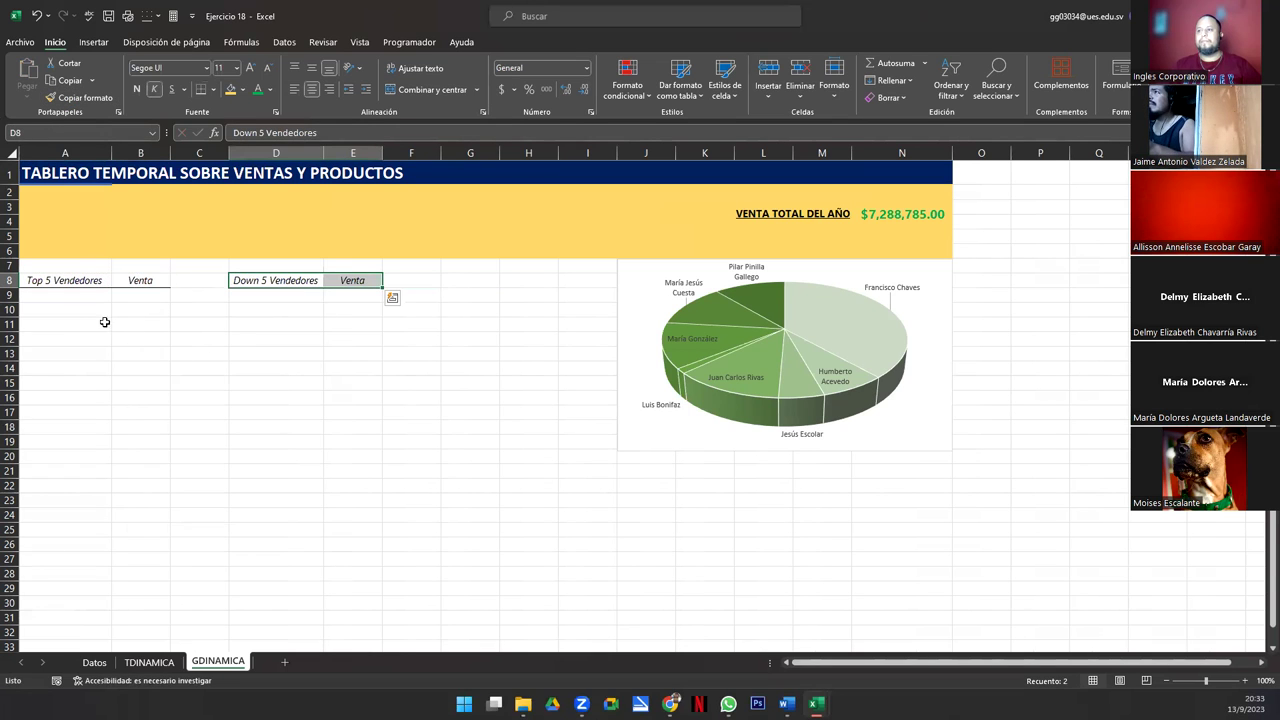
{"action": "left_click", "coordinate": [63, 293]}
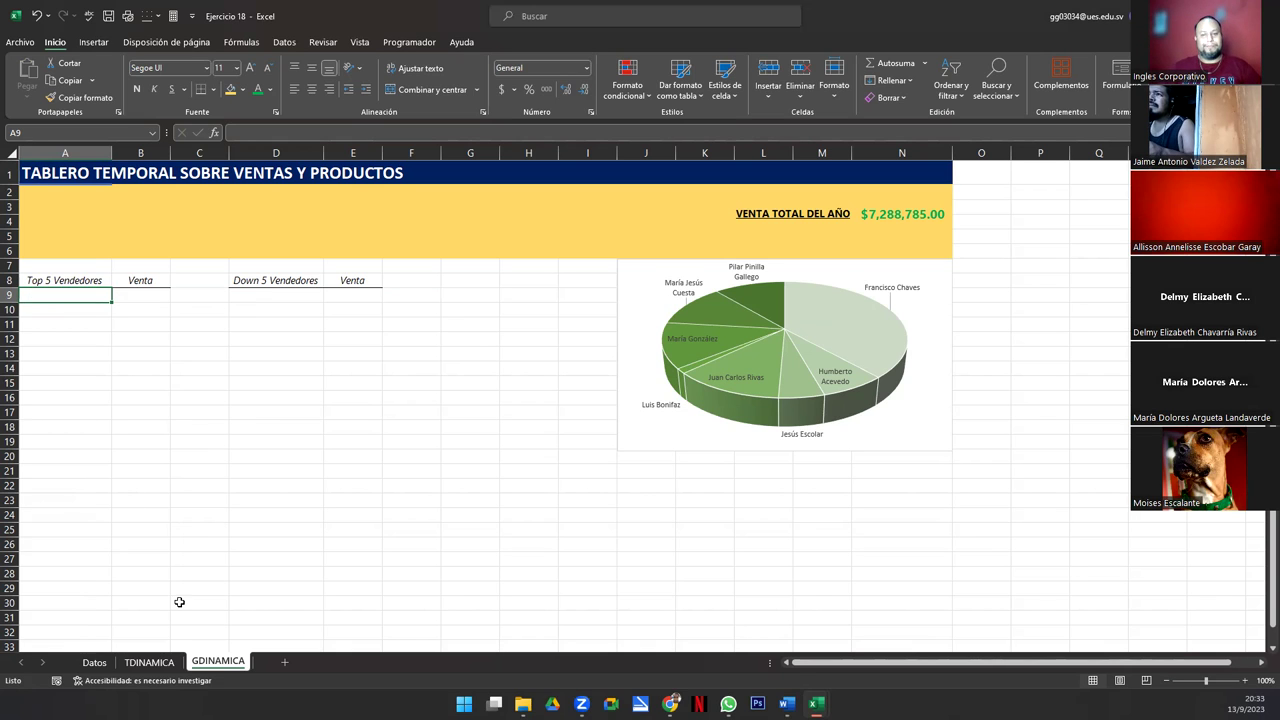
Step: Copy the employee sales pivot table C1:D10 on TDINAMICA and paste it at C14
{"action": "left_click", "coordinate": [149, 662]}
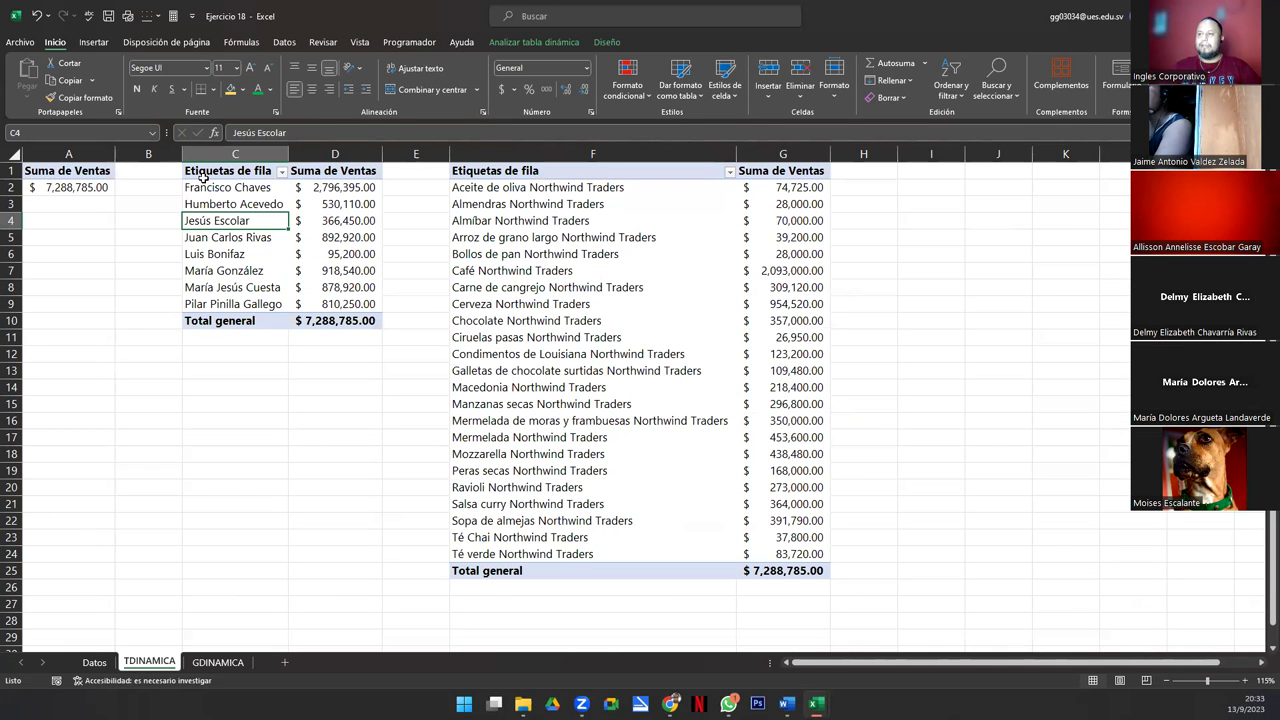
{"action": "left_click_drag", "start_coordinate": [198, 171], "coordinate": [324, 321]}
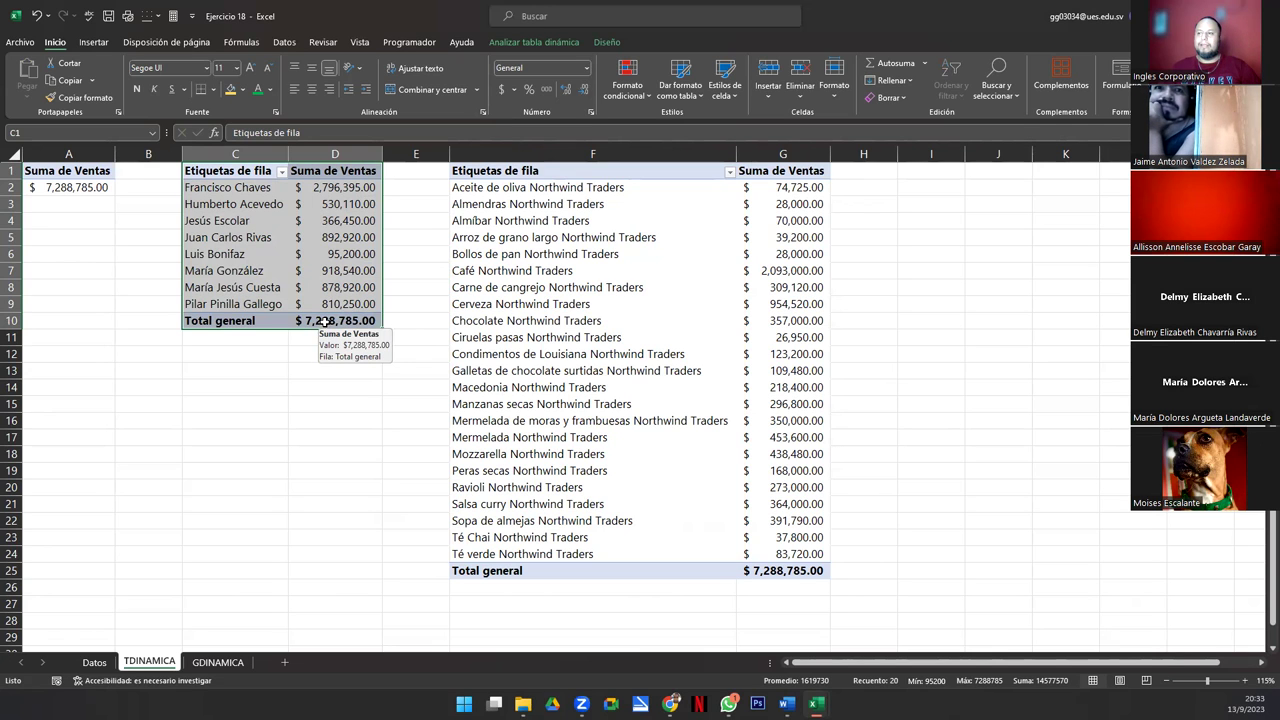
{"action": "left_click", "coordinate": [326, 272]}
{"action": "left_click_drag", "start_coordinate": [223, 172], "coordinate": [331, 316]}
{"action": "key", "text": "ctrl+c"}
{"action": "left_click", "coordinate": [209, 388]}
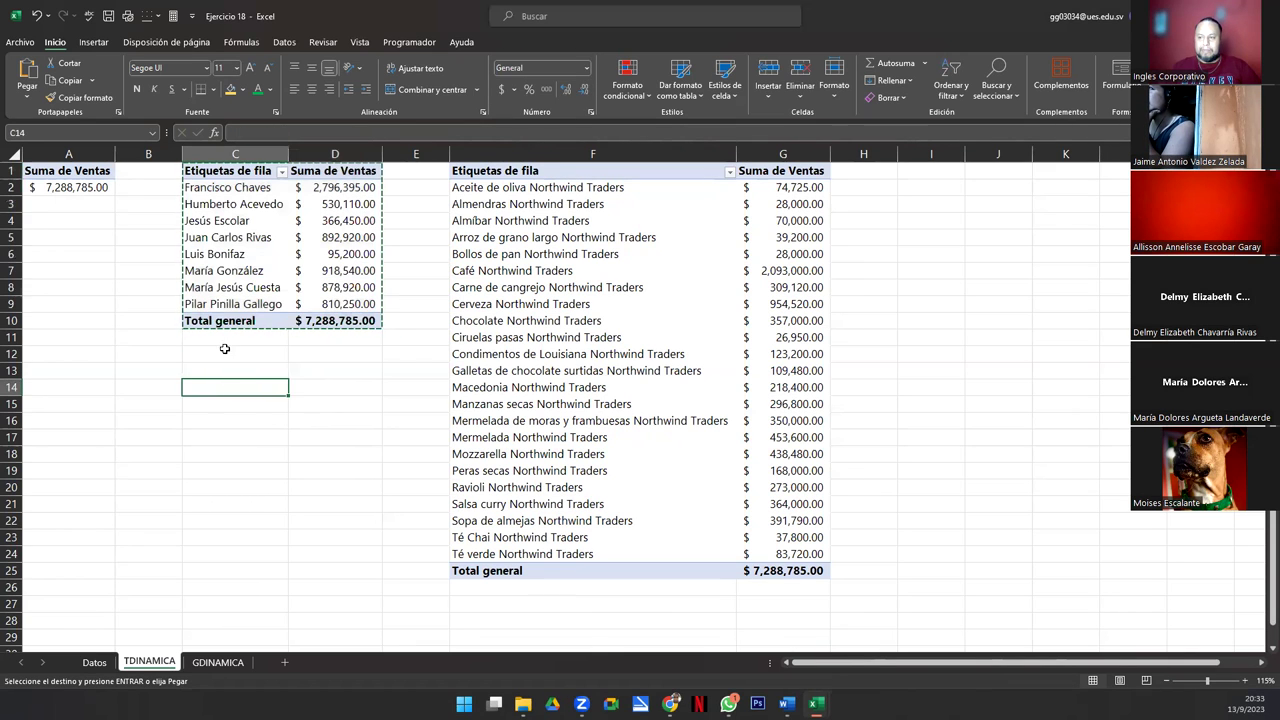
{"action": "key", "text": "ctrl+v"}
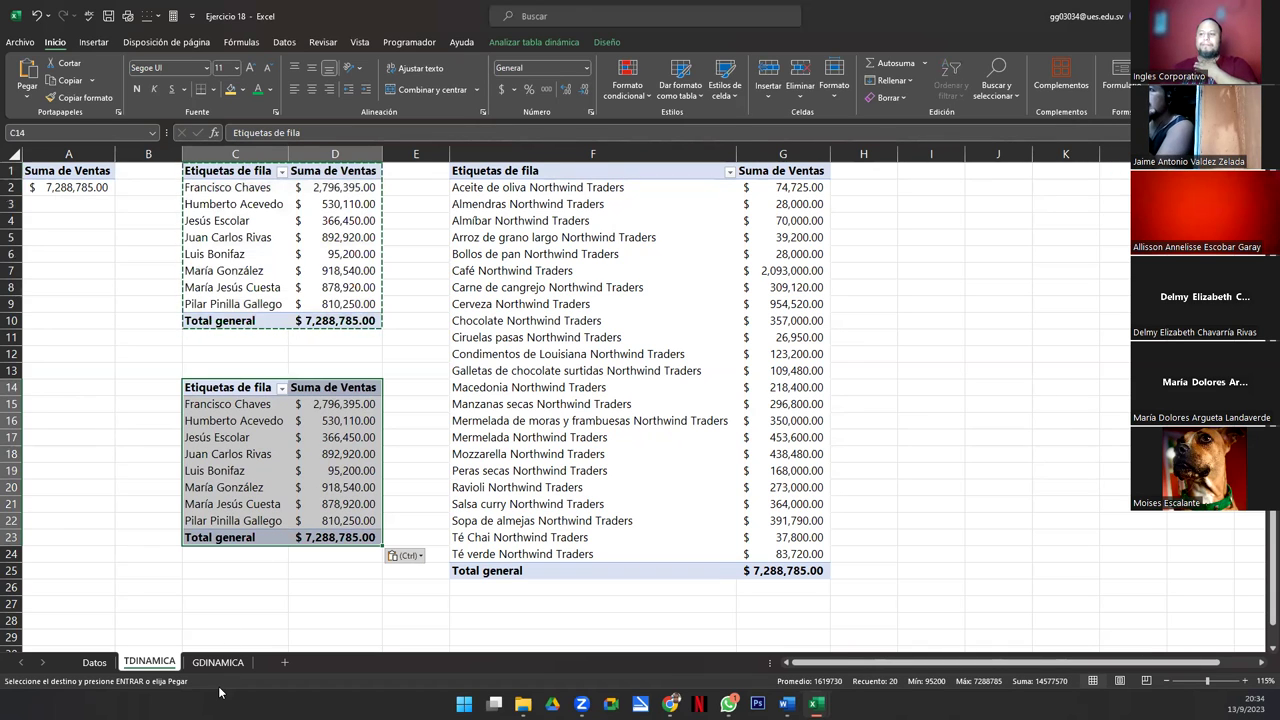
Step: Clear the copy marquee and reselect the original pivot table at C1:D10
{"action": "left_click", "coordinate": [233, 474]}
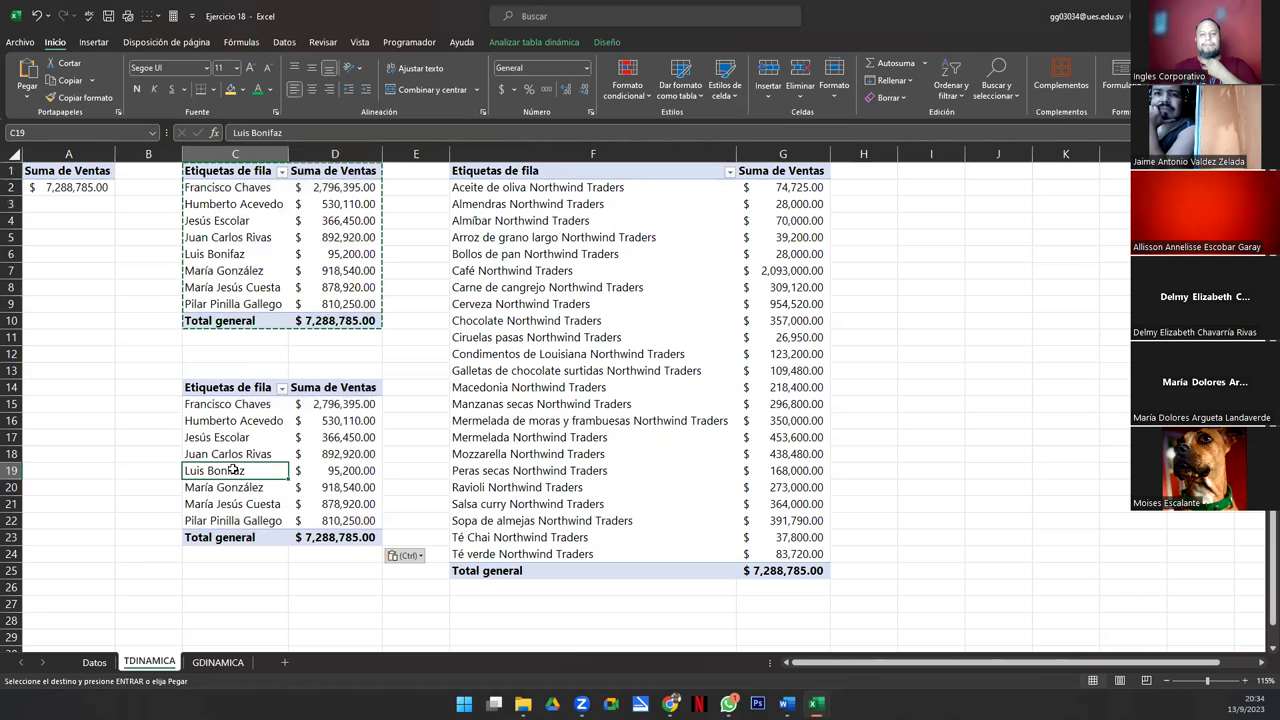
{"action": "left_click", "coordinate": [240, 256]}
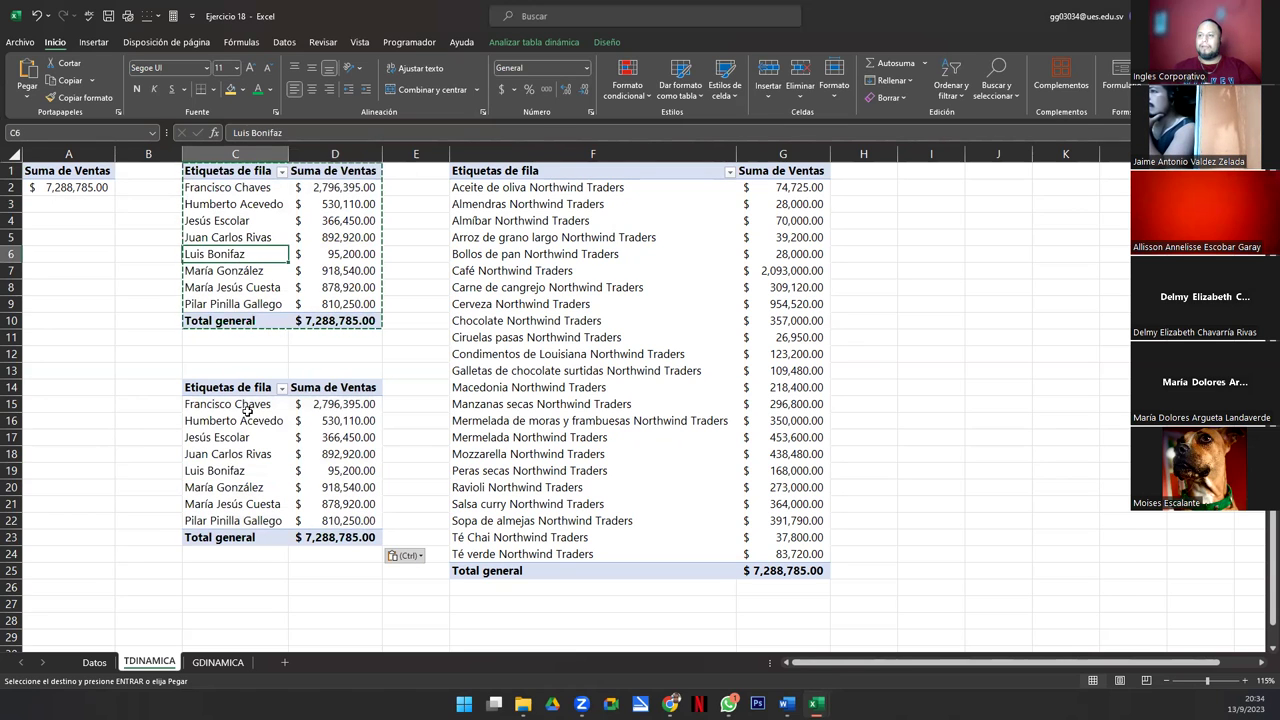
{"action": "left_click", "coordinate": [247, 408]}
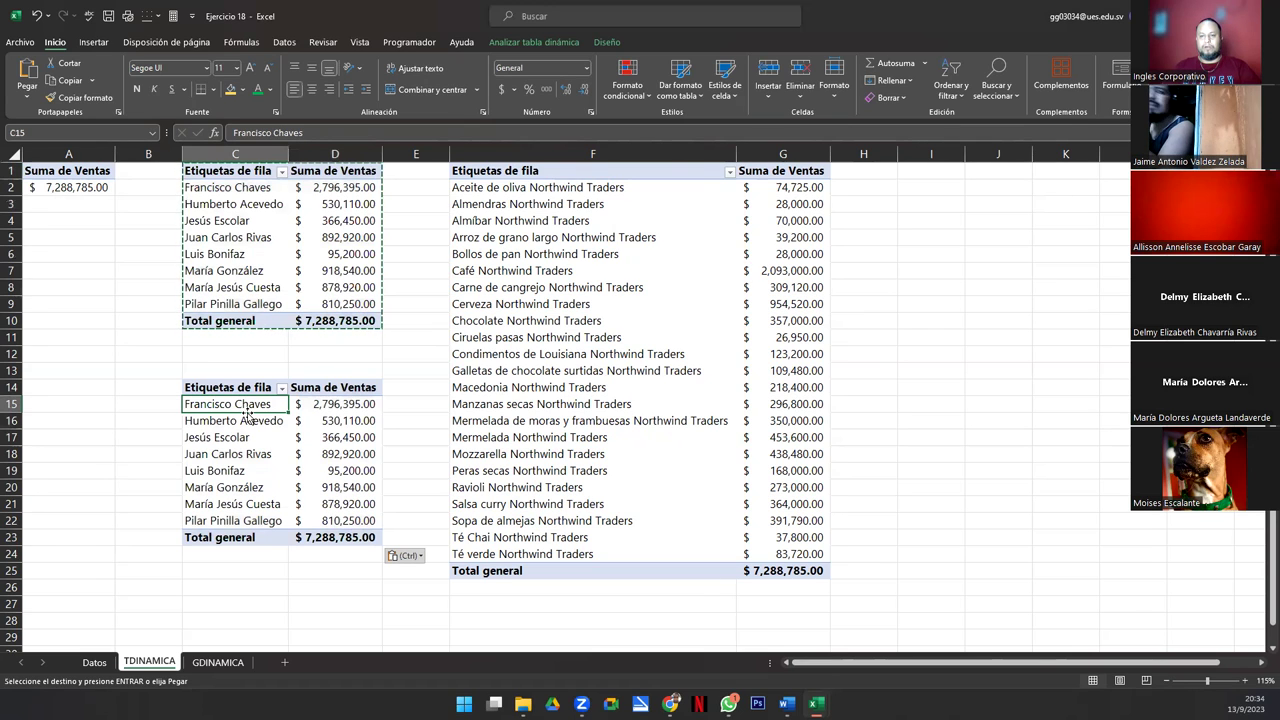
{"action": "left_click", "coordinate": [300, 237]}
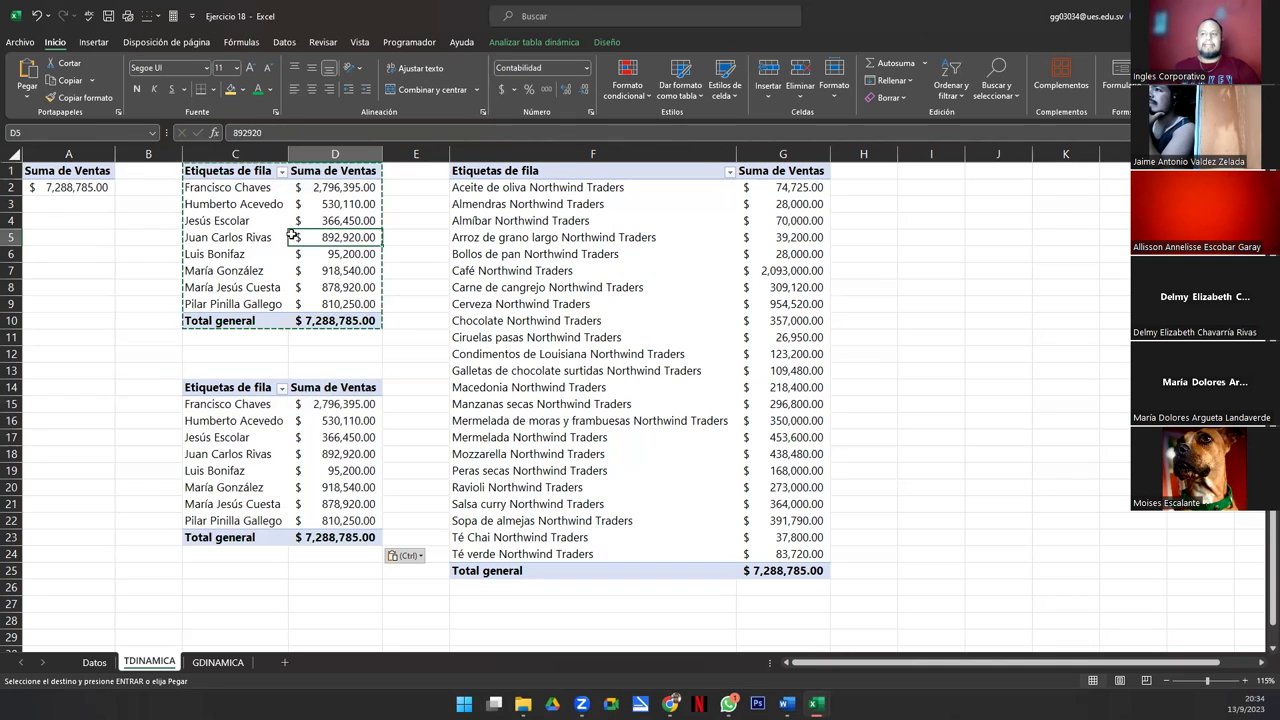
{"action": "key", "text": "Escape"}
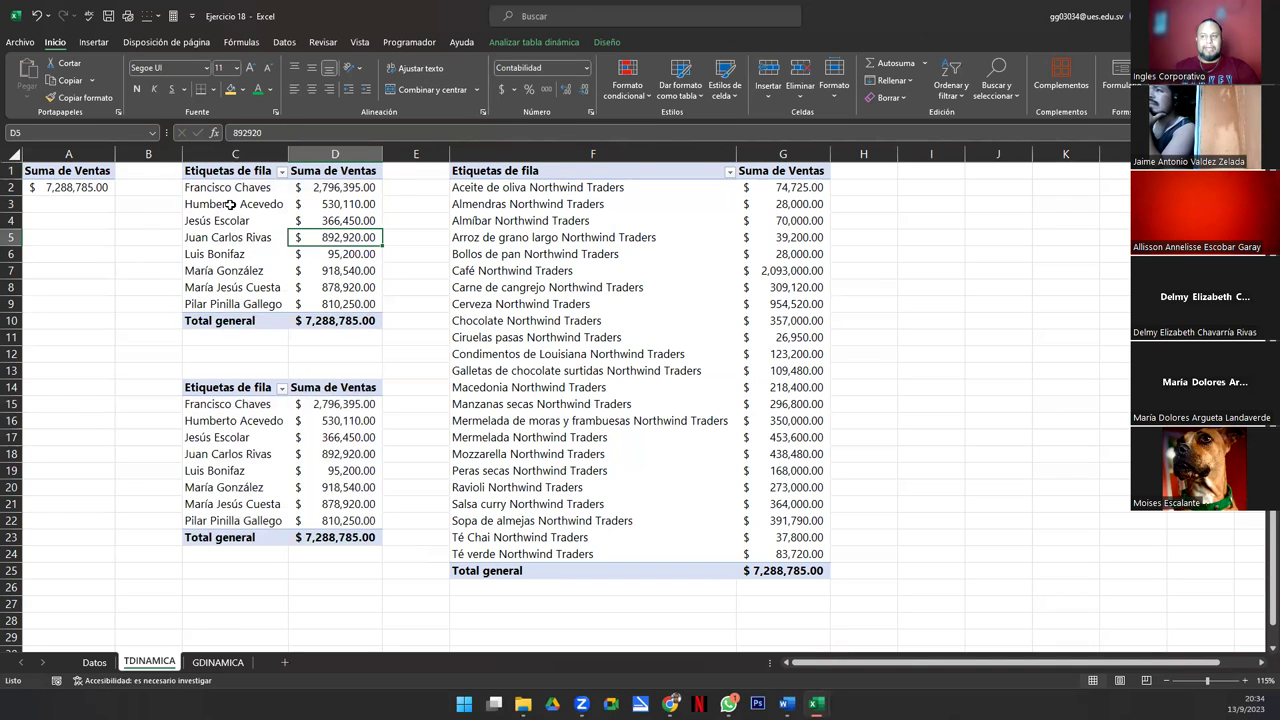
{"action": "left_click_drag", "start_coordinate": [201, 174], "coordinate": [330, 320]}
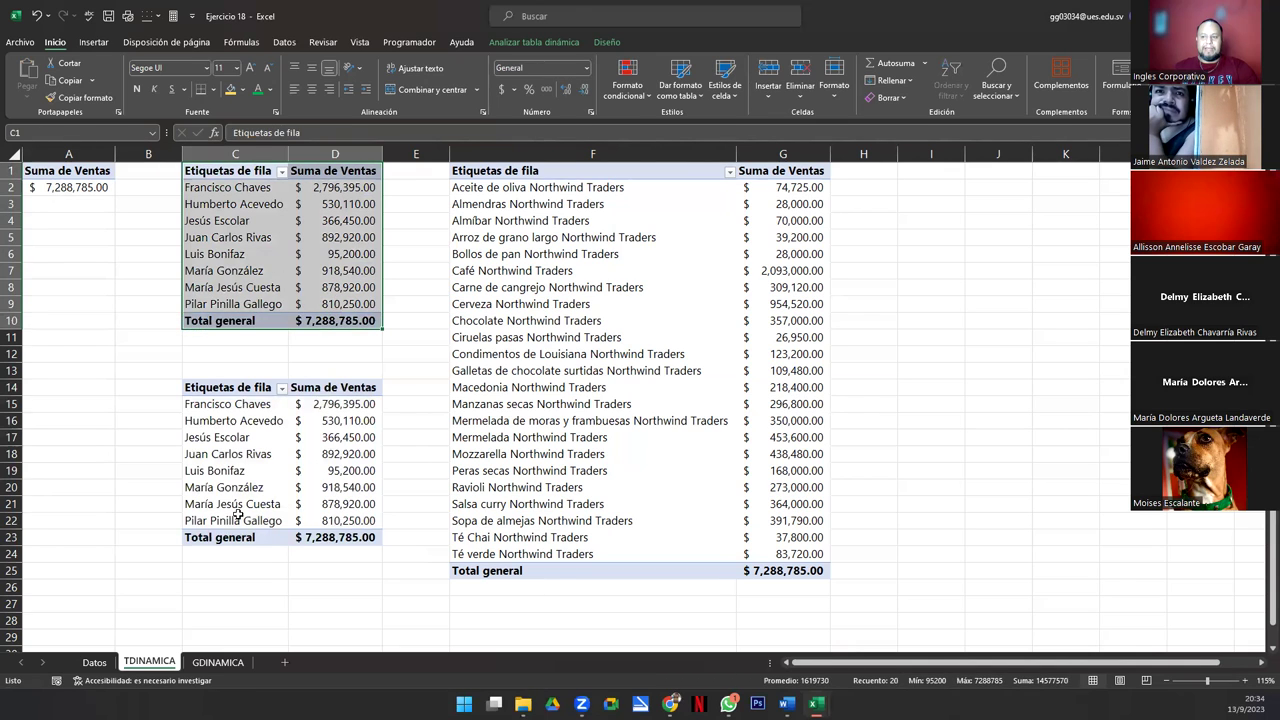
{"action": "left_click", "coordinate": [218, 662]}
{"action": "left_click_drag", "start_coordinate": [31, 286], "coordinate": [148, 294]}
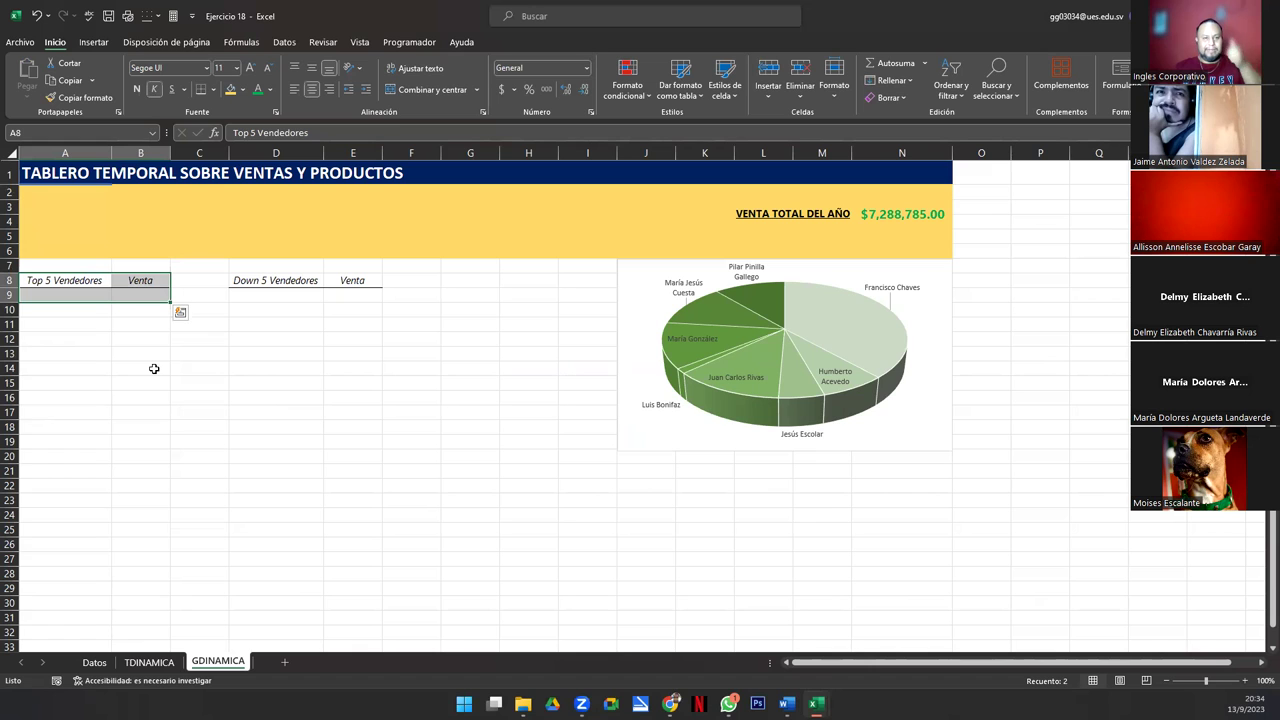
{"action": "left_click", "coordinate": [149, 662]}
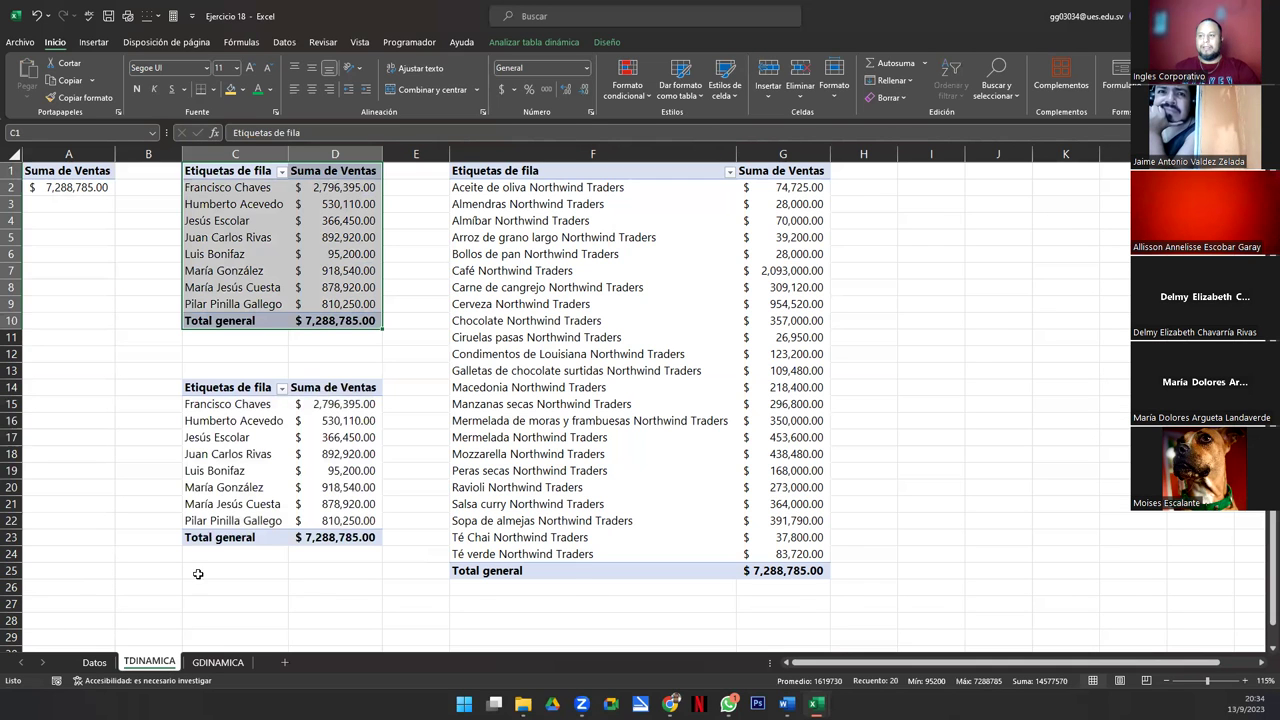
{"action": "mouse_move", "coordinate": [236, 252]}
{"action": "left_mouse_down"}
{"action": "mouse_move", "coordinate": [240, 222]}
{"action": "mouse_move", "coordinate": [236, 254]}
{"action": "left_mouse_up"}
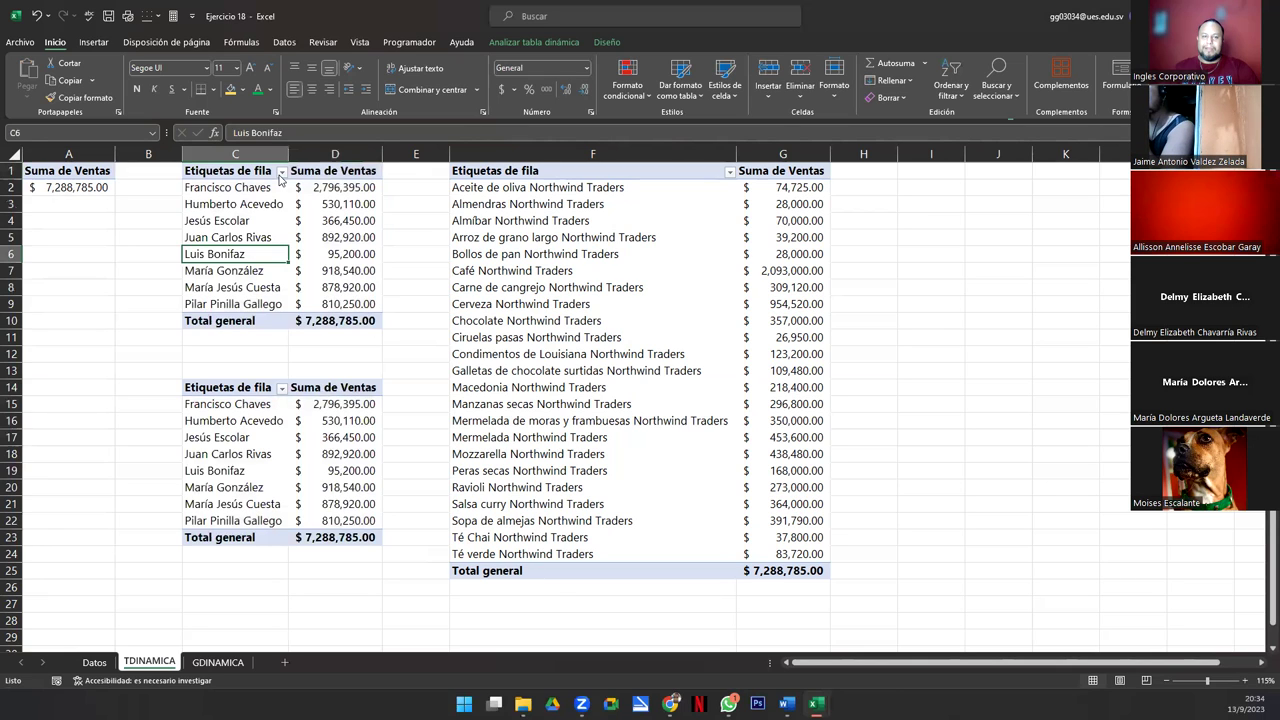
{"action": "left_click", "coordinate": [282, 172]}
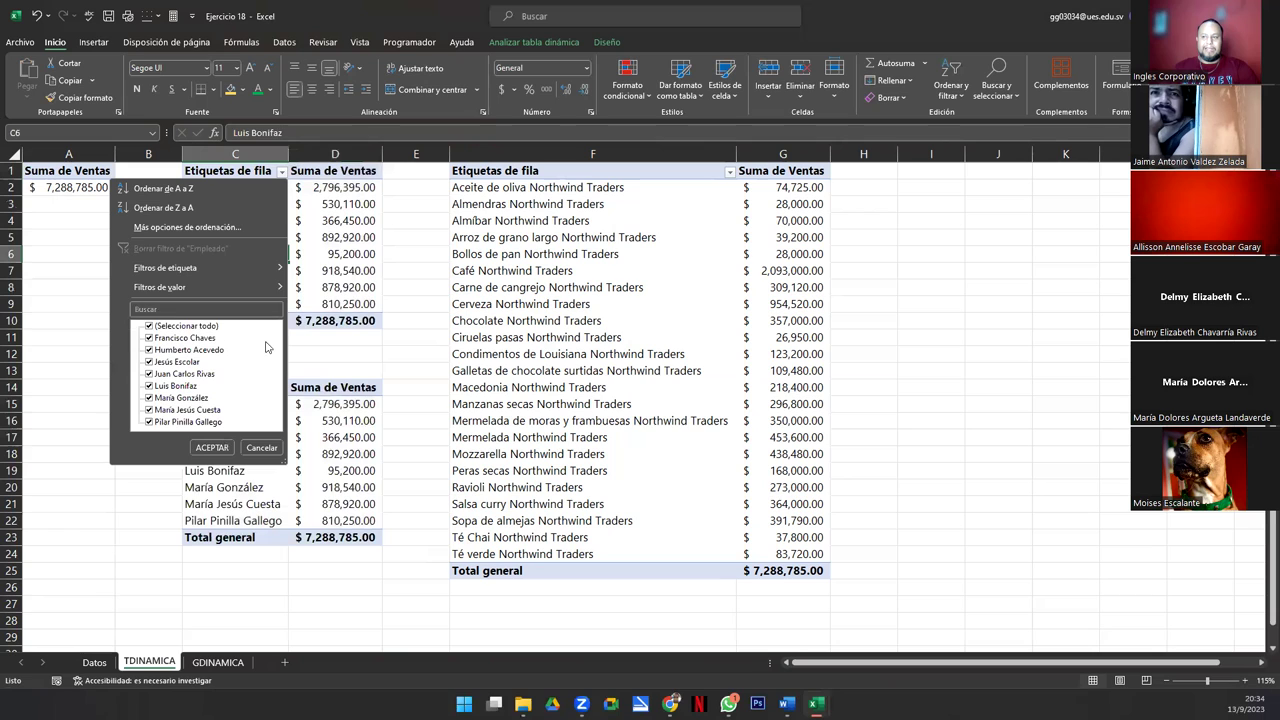
{"action": "mouse_move", "coordinate": [157, 289]}
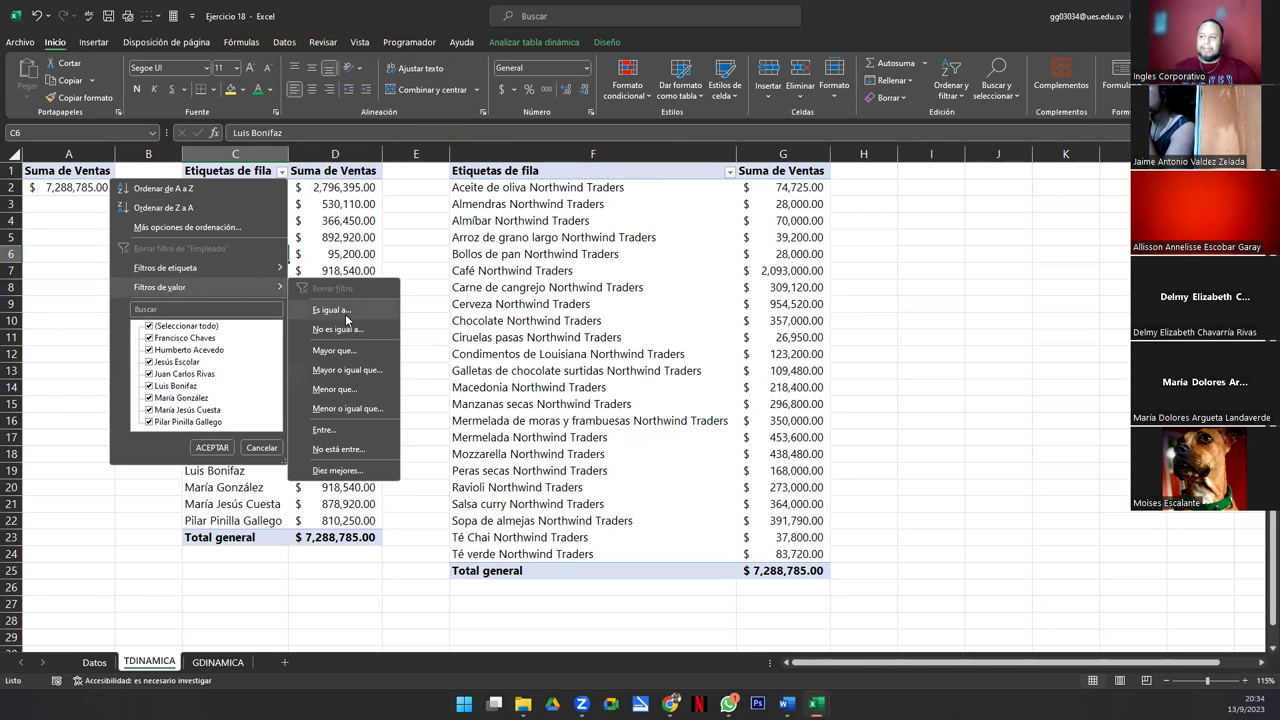
{"action": "left_click", "coordinate": [324, 472]}
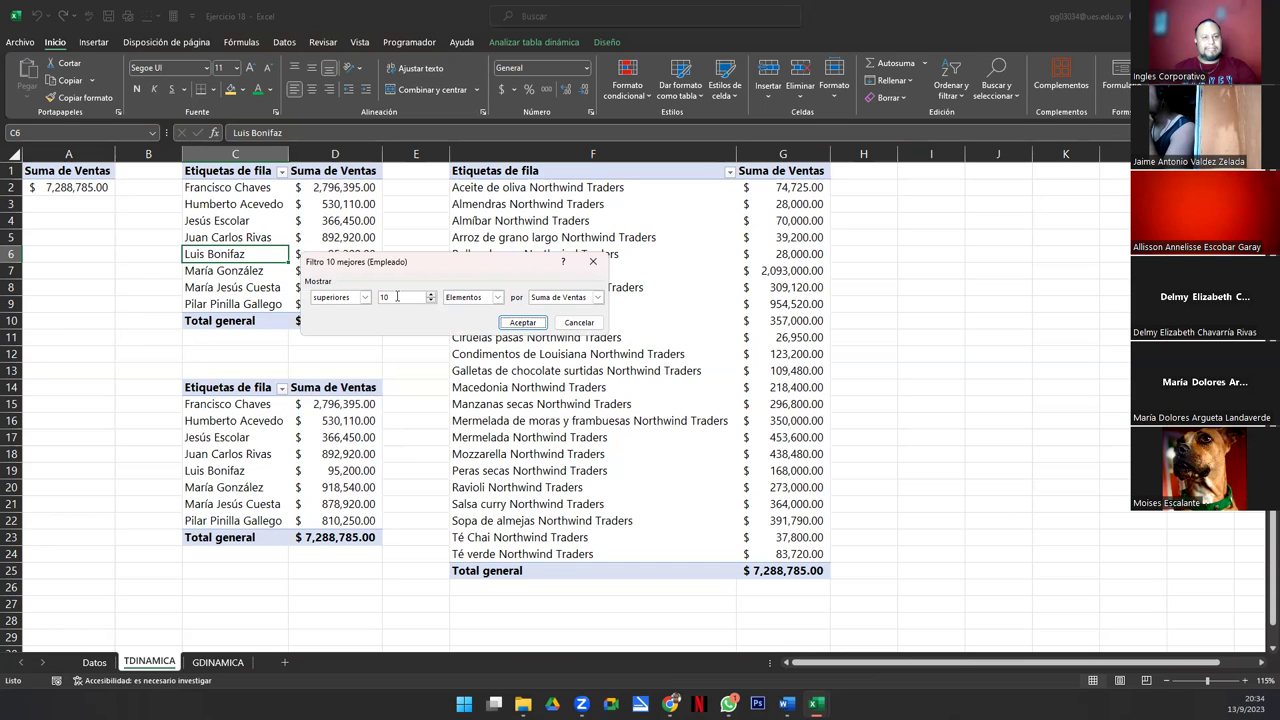
{"action": "left_click_drag", "start_coordinate": [397, 296], "coordinate": [367, 302]}
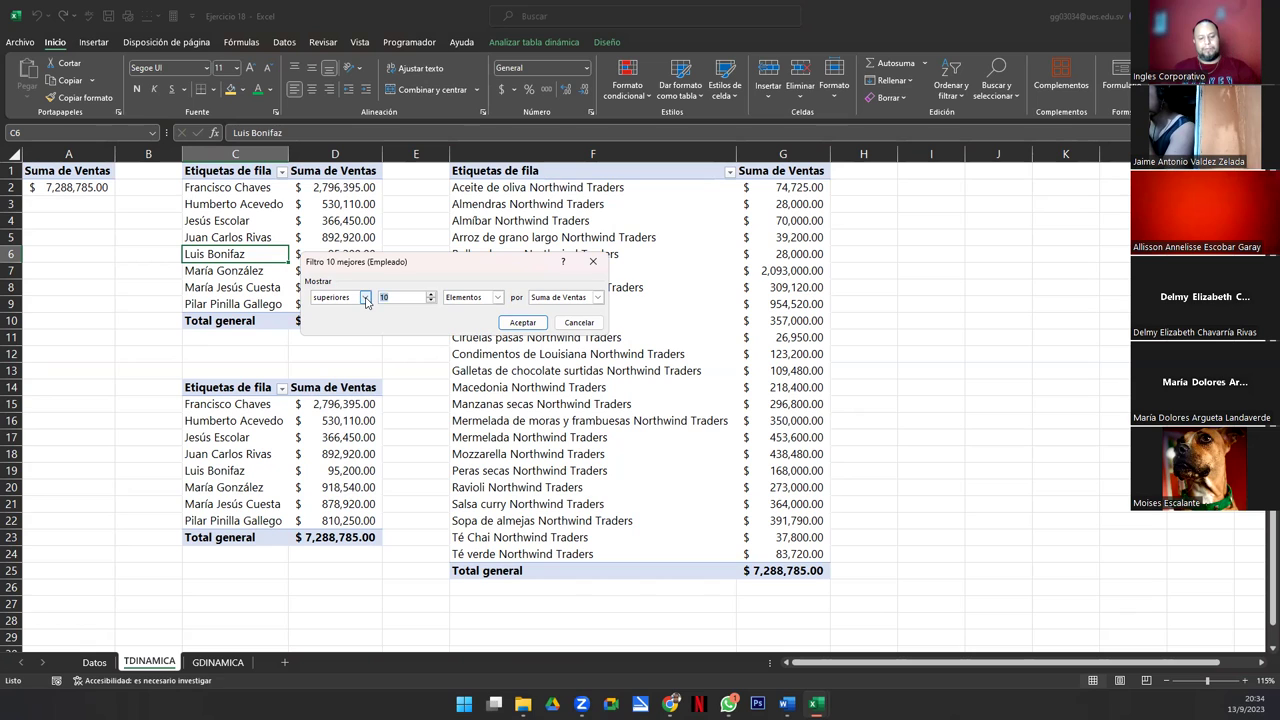
{"action": "type", "text": "5"}
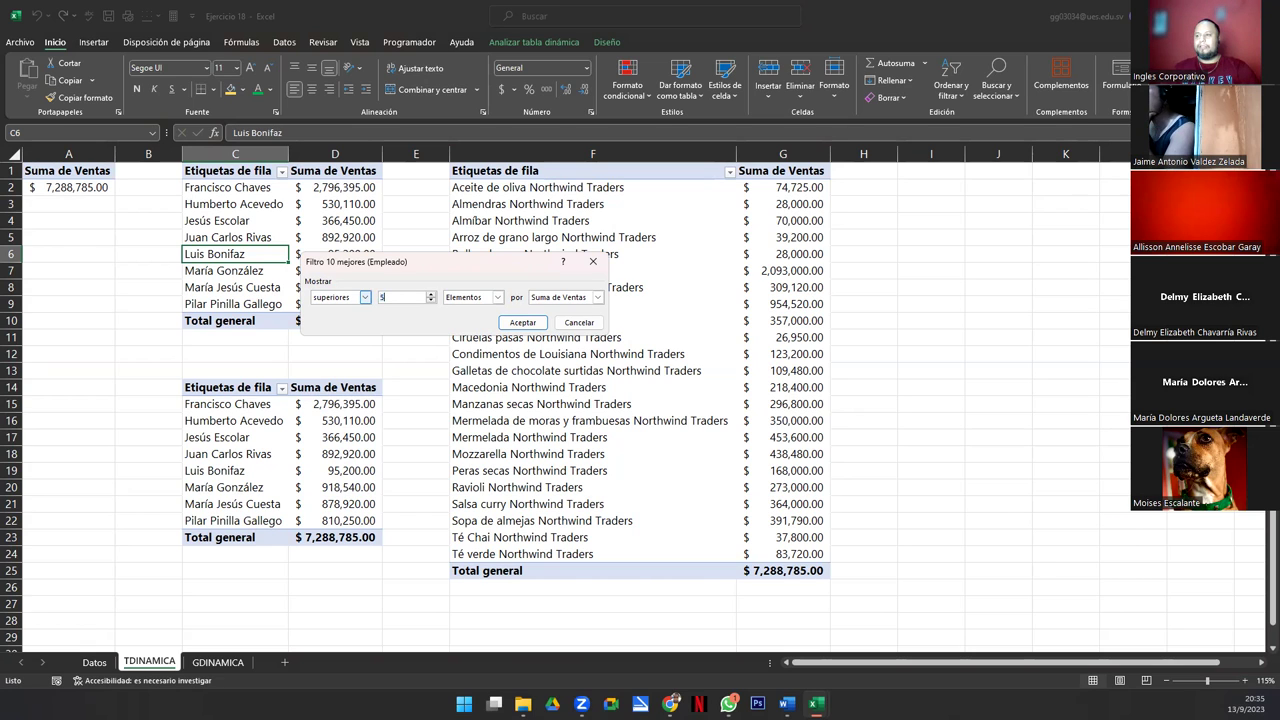
{"action": "left_click", "coordinate": [522, 323]}
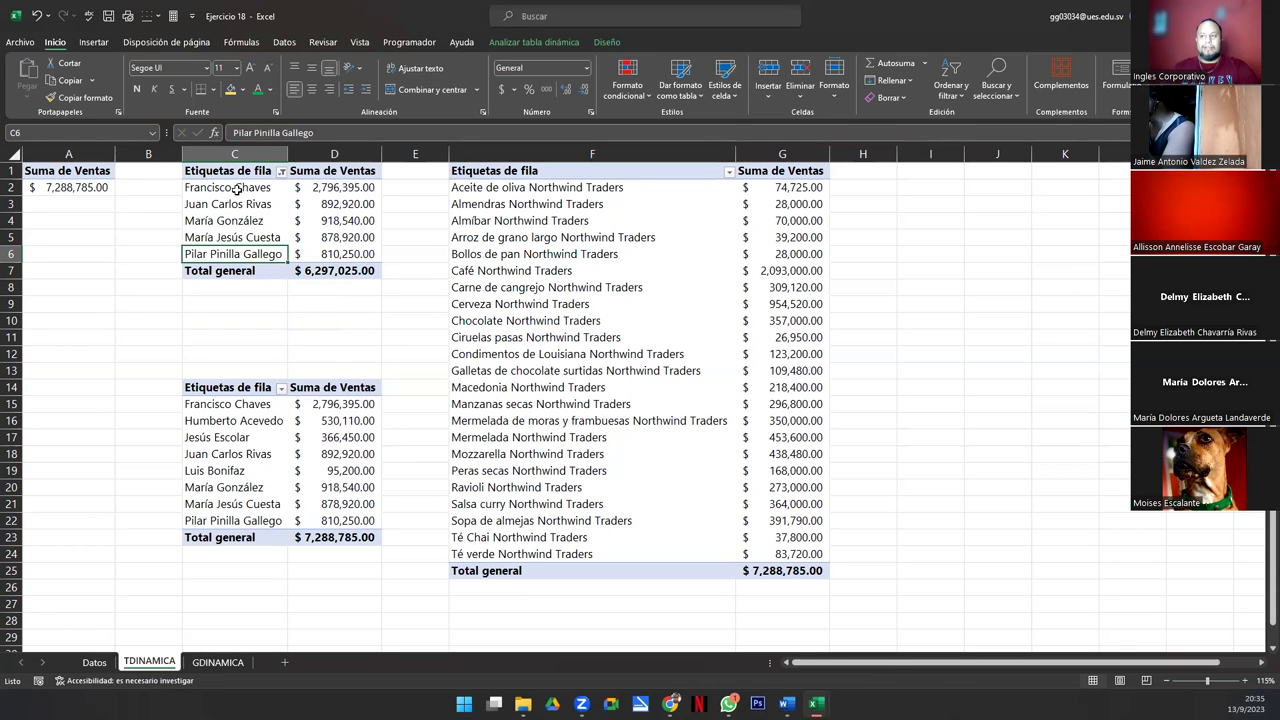
{"action": "left_click_drag", "start_coordinate": [237, 188], "coordinate": [335, 190]}
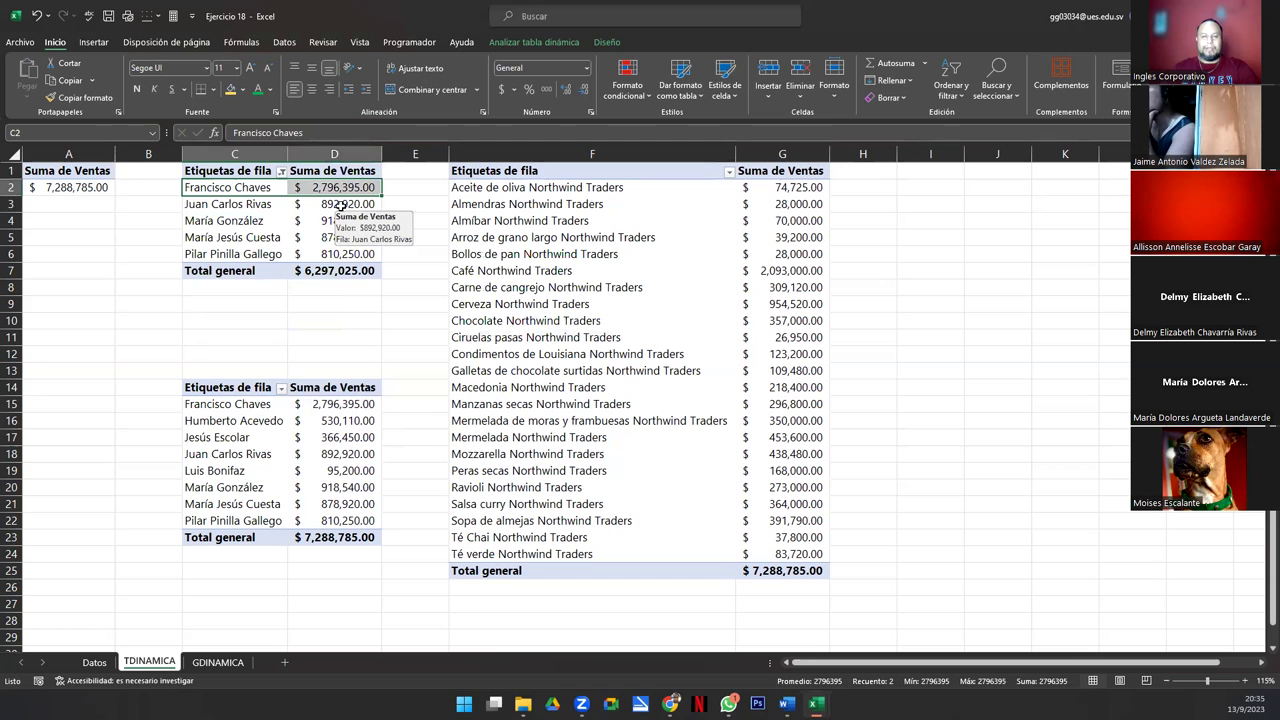
{"action": "left_click_drag", "start_coordinate": [336, 204], "coordinate": [333, 256]}
{"action": "left_click", "coordinate": [236, 221]}
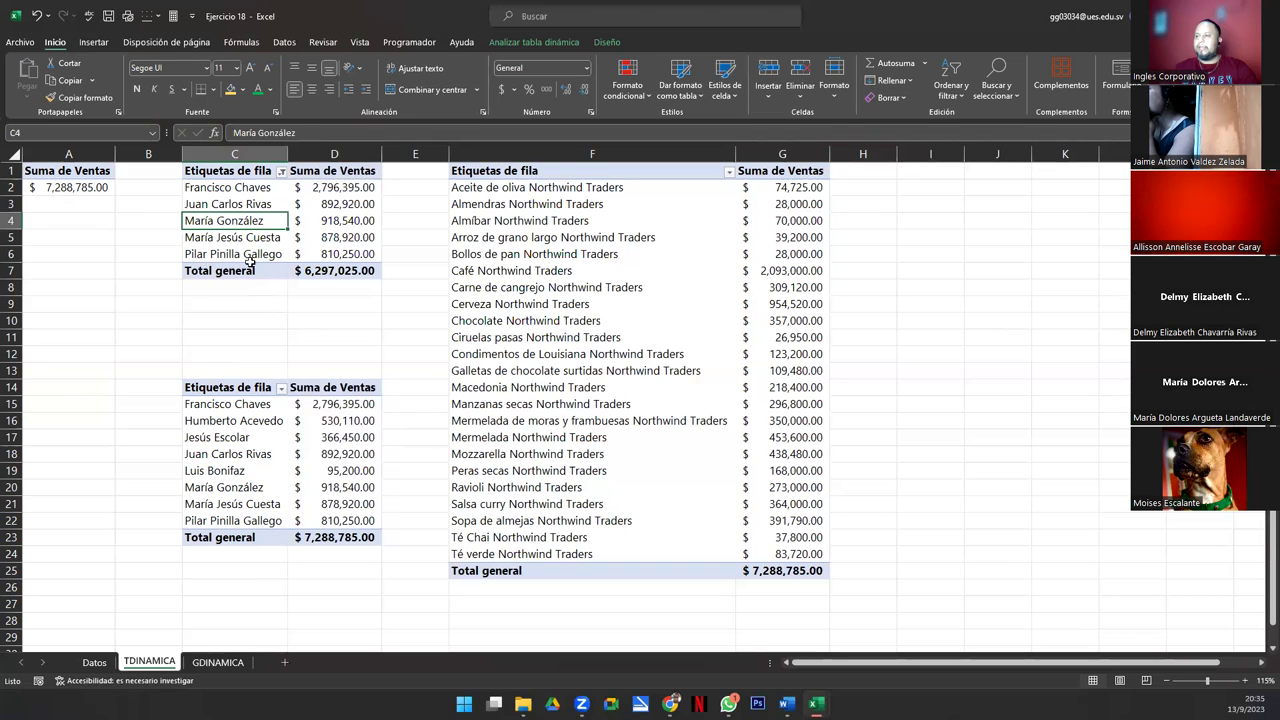
{"action": "left_click", "coordinate": [298, 251]}
{"action": "left_click", "coordinate": [281, 174]}
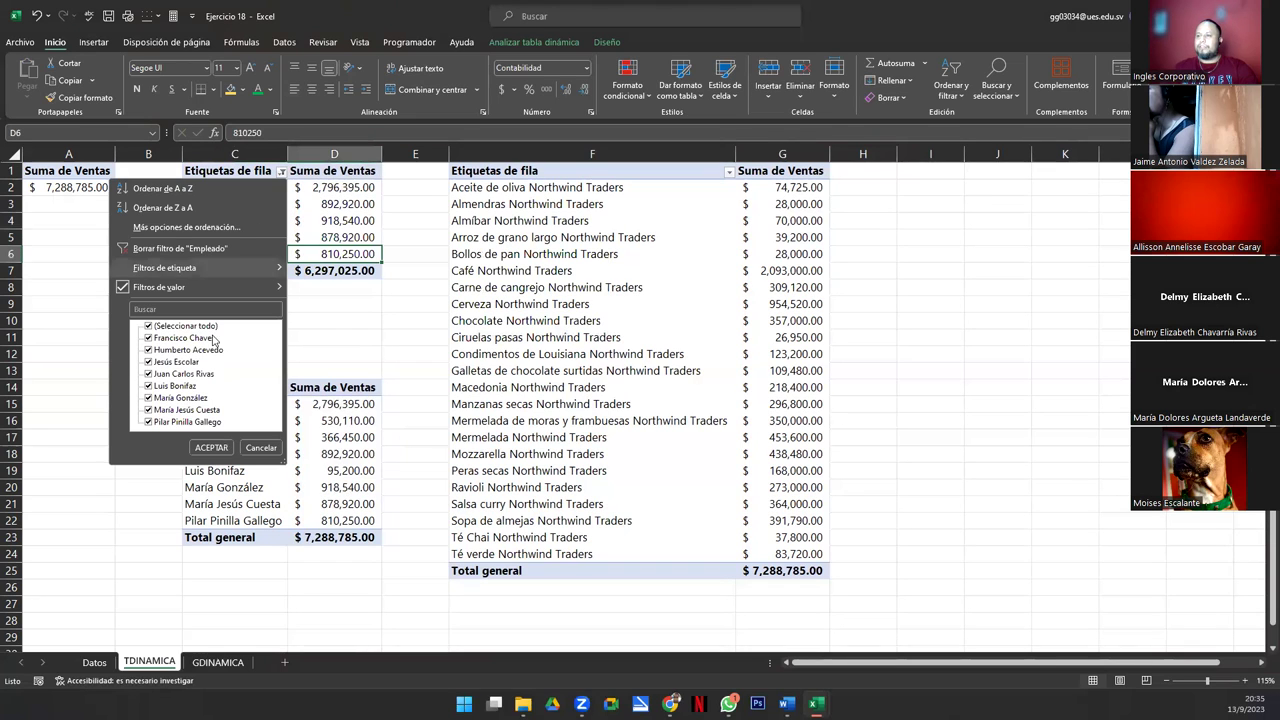
{"action": "mouse_move", "coordinate": [200, 287]}
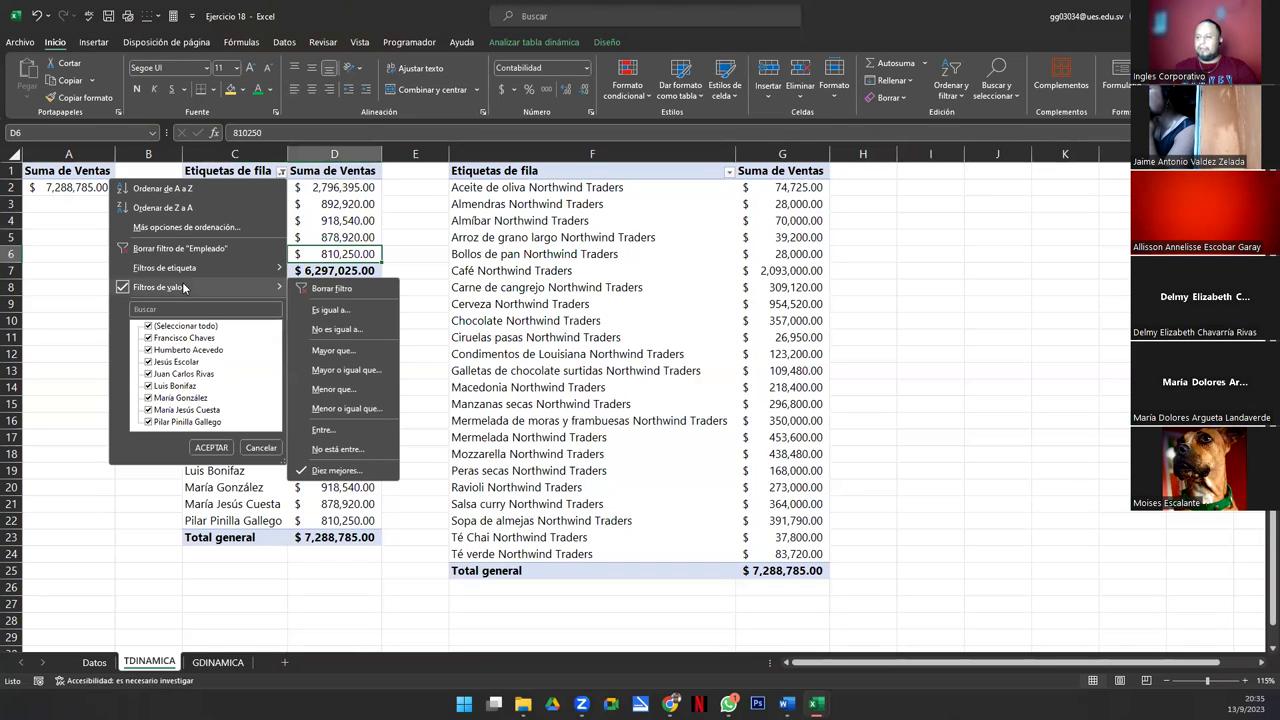
{"action": "left_click", "coordinate": [336, 470]}
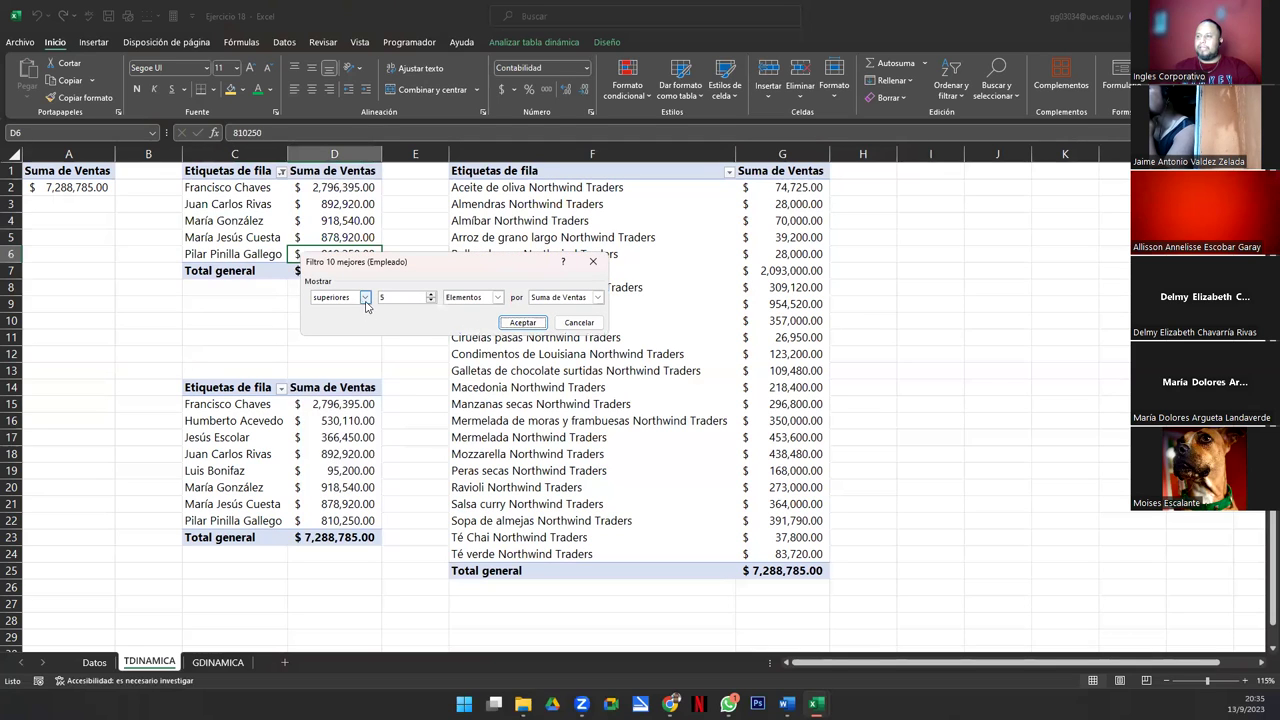
{"action": "left_click", "coordinate": [575, 300]}
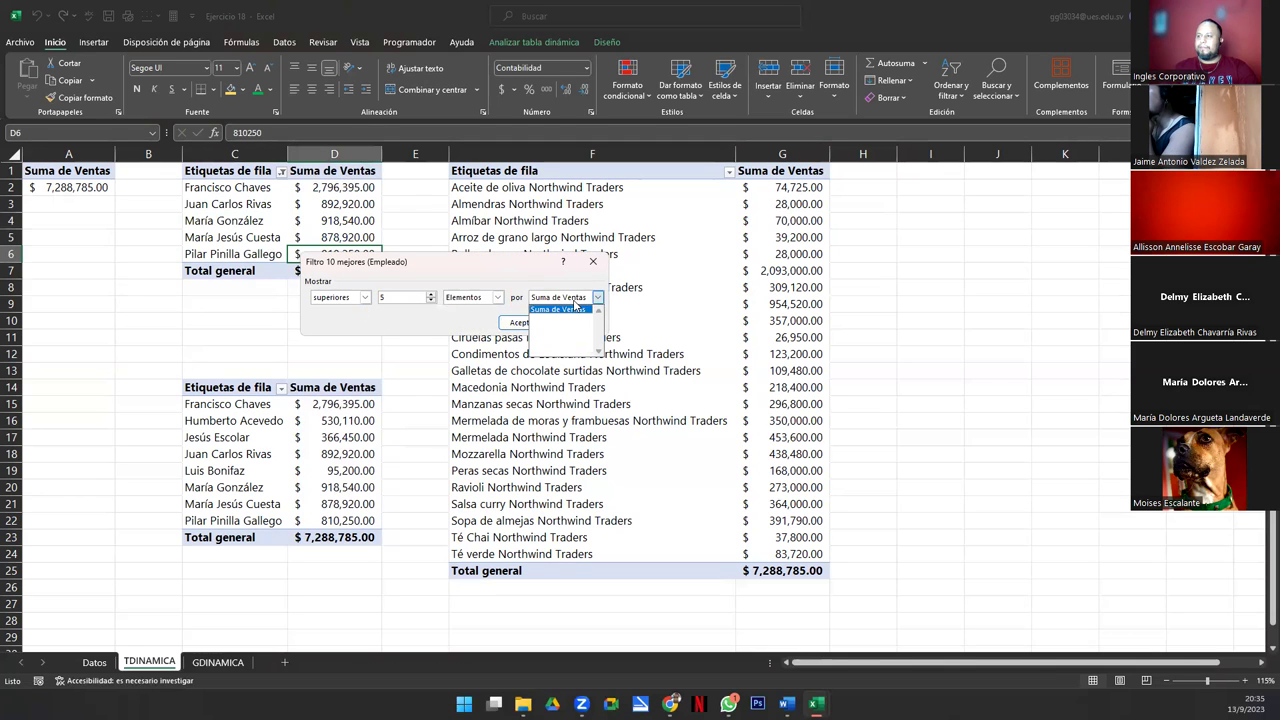
{"action": "left_click", "coordinate": [497, 299]}
{"action": "left_click", "coordinate": [497, 299]}
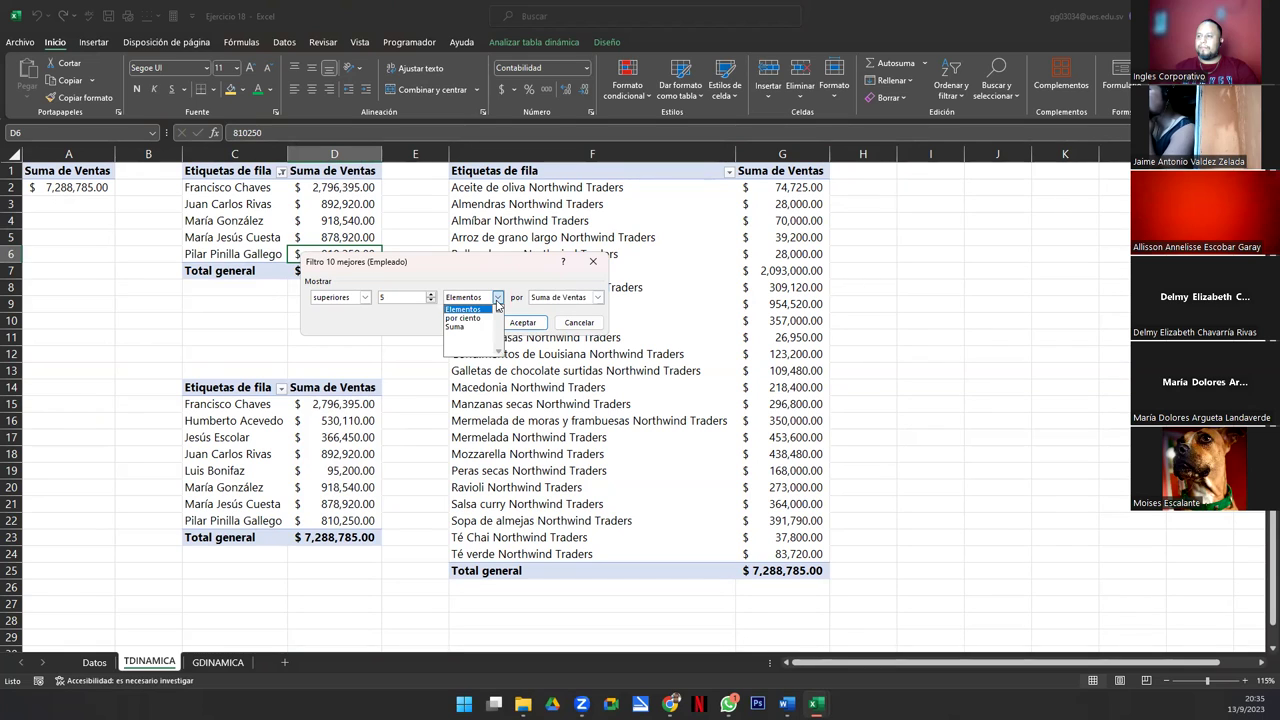
{"action": "left_click", "coordinate": [475, 320]}
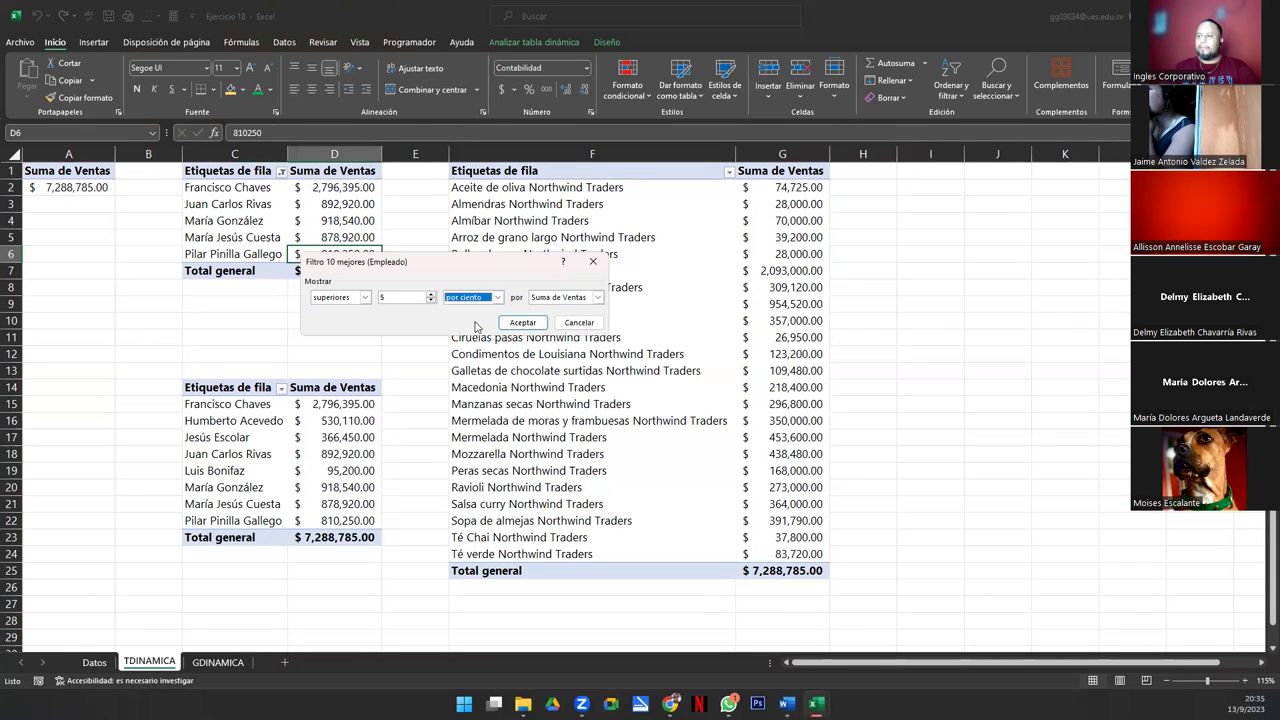
{"action": "left_click", "coordinate": [512, 322]}
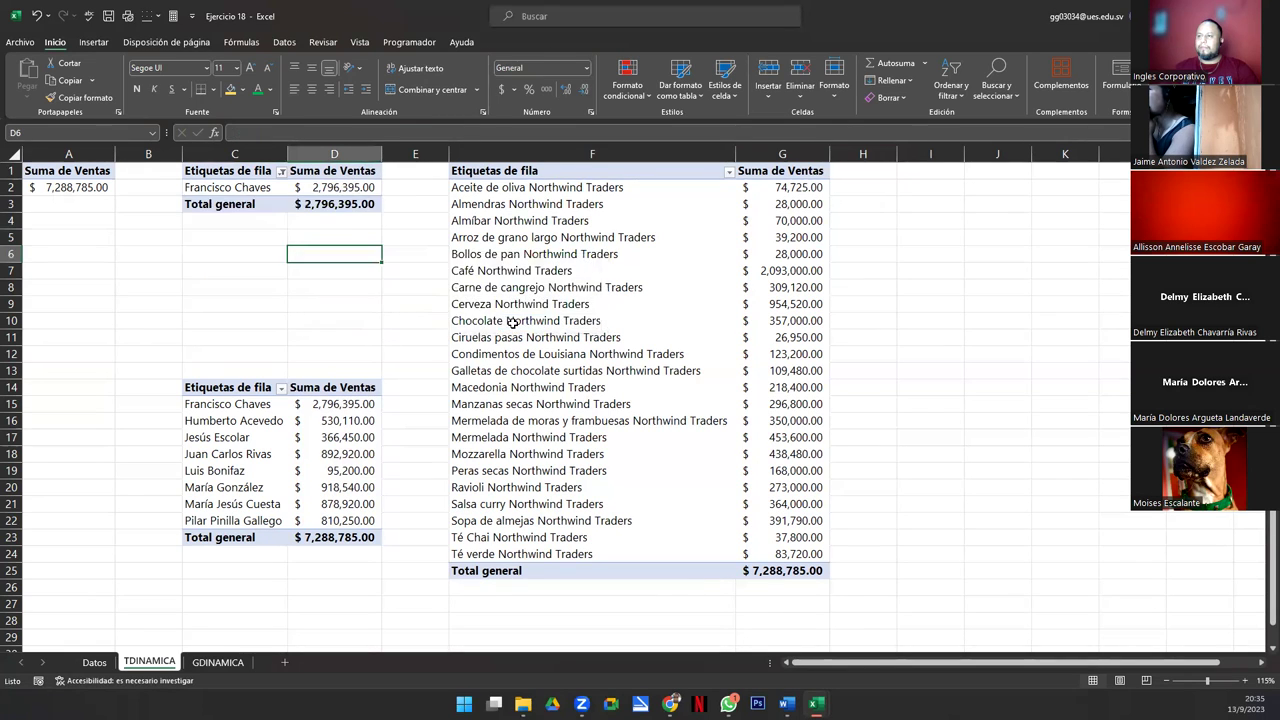
{"action": "key", "text": "ctrl+z"}
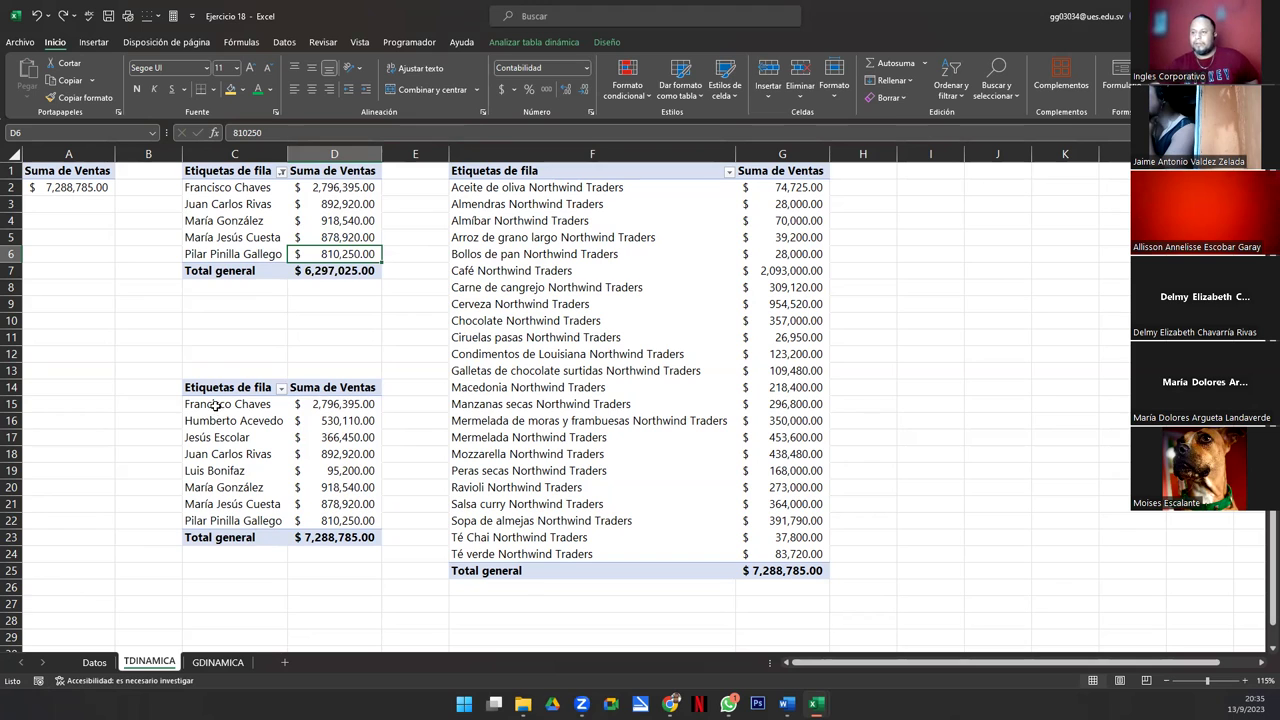
Step: Review the employee names in both TDINAMICA pivot tables, then return to GDINAMICA
{"action": "left_click", "coordinate": [218, 662]}
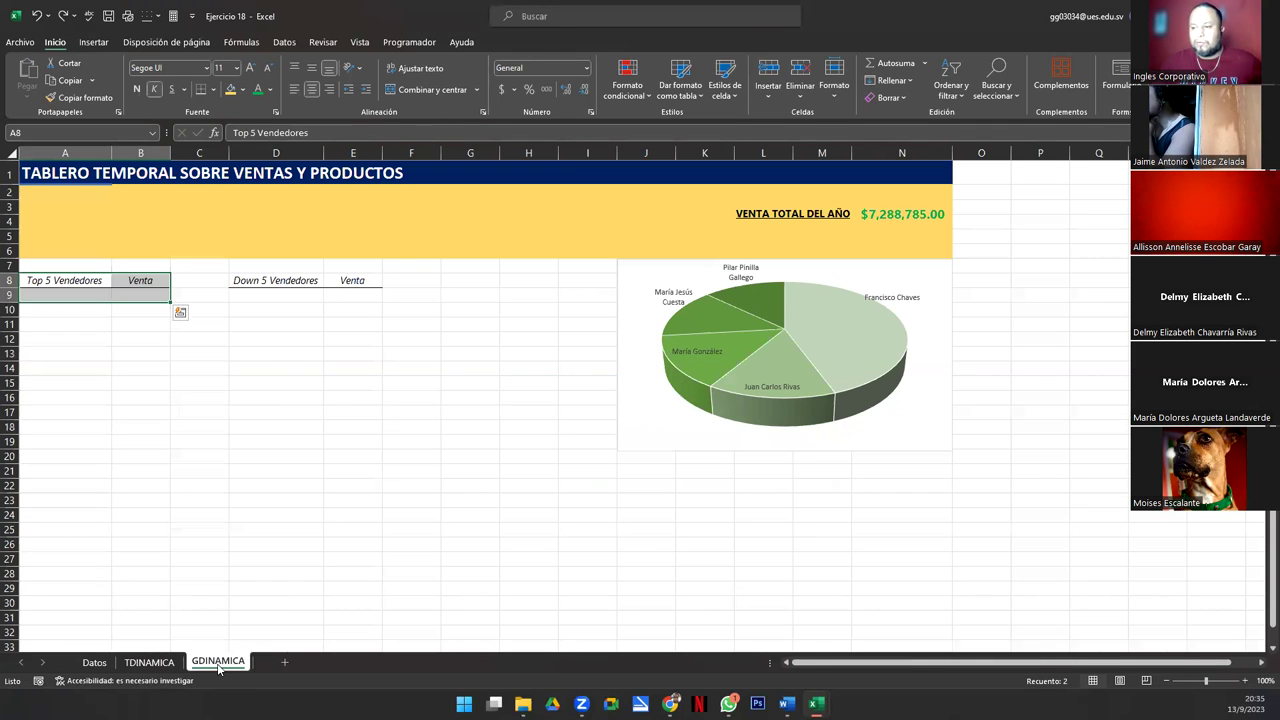
{"action": "left_click", "coordinate": [142, 662]}
{"action": "left_click_drag", "start_coordinate": [210, 185], "coordinate": [240, 272]}
{"action": "left_click_drag", "start_coordinate": [234, 408], "coordinate": [237, 522]}
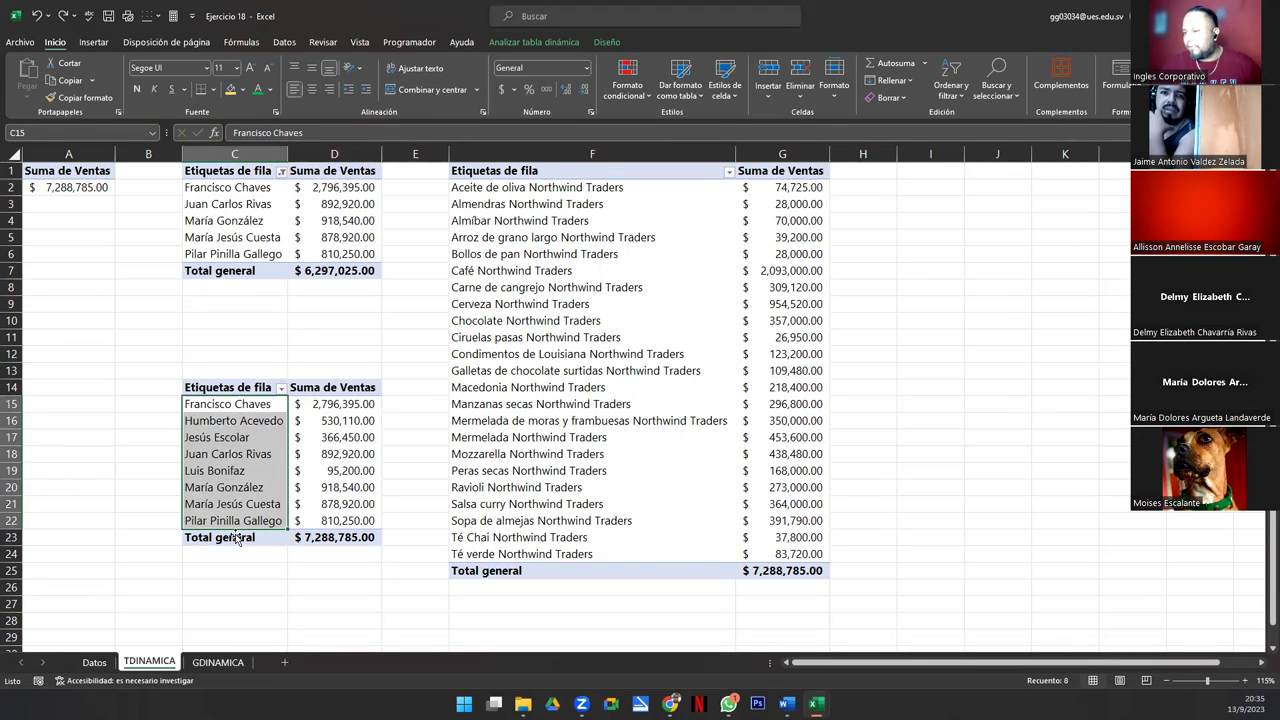
{"action": "left_click", "coordinate": [217, 662]}
Step: Change the A8 heading to 'Top 3 Vendedores'
{"action": "double_click", "coordinate": [45, 280]}
{"action": "key", "text": "Right"}
{"action": "key", "text": "End"}
{"action": "type", "text": "3"}
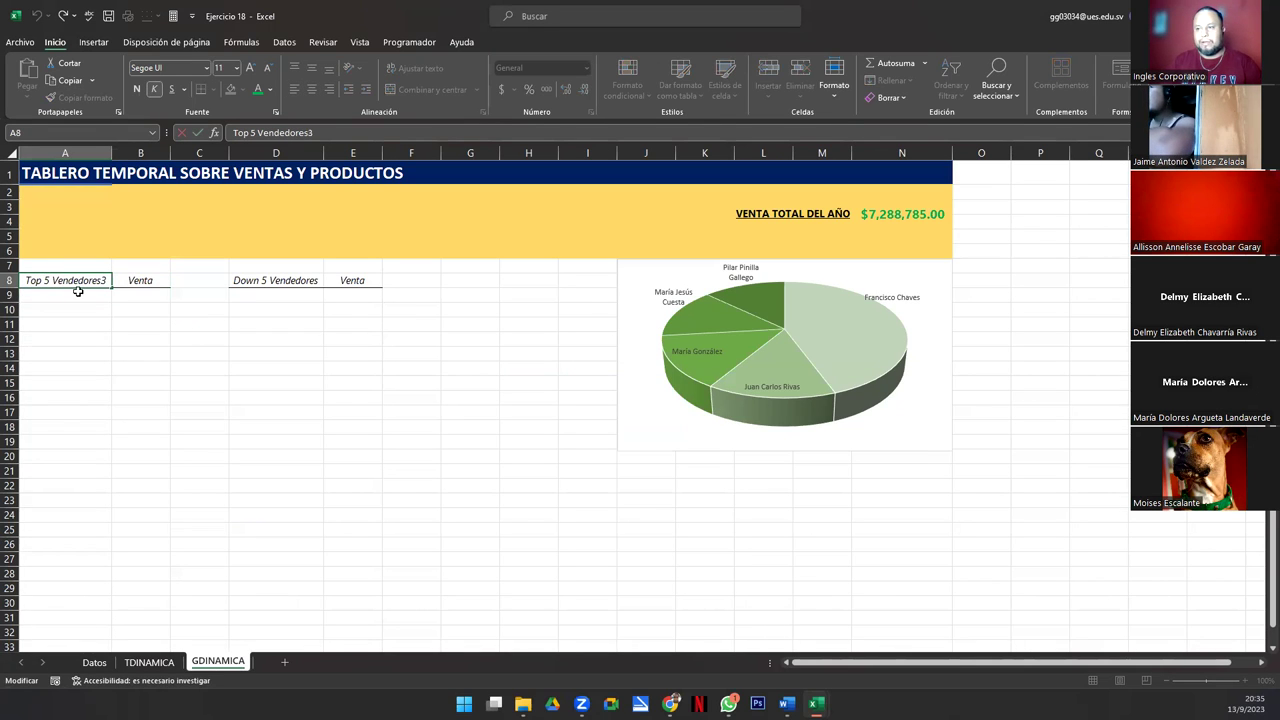
{"action": "key", "text": "BackSpace"}
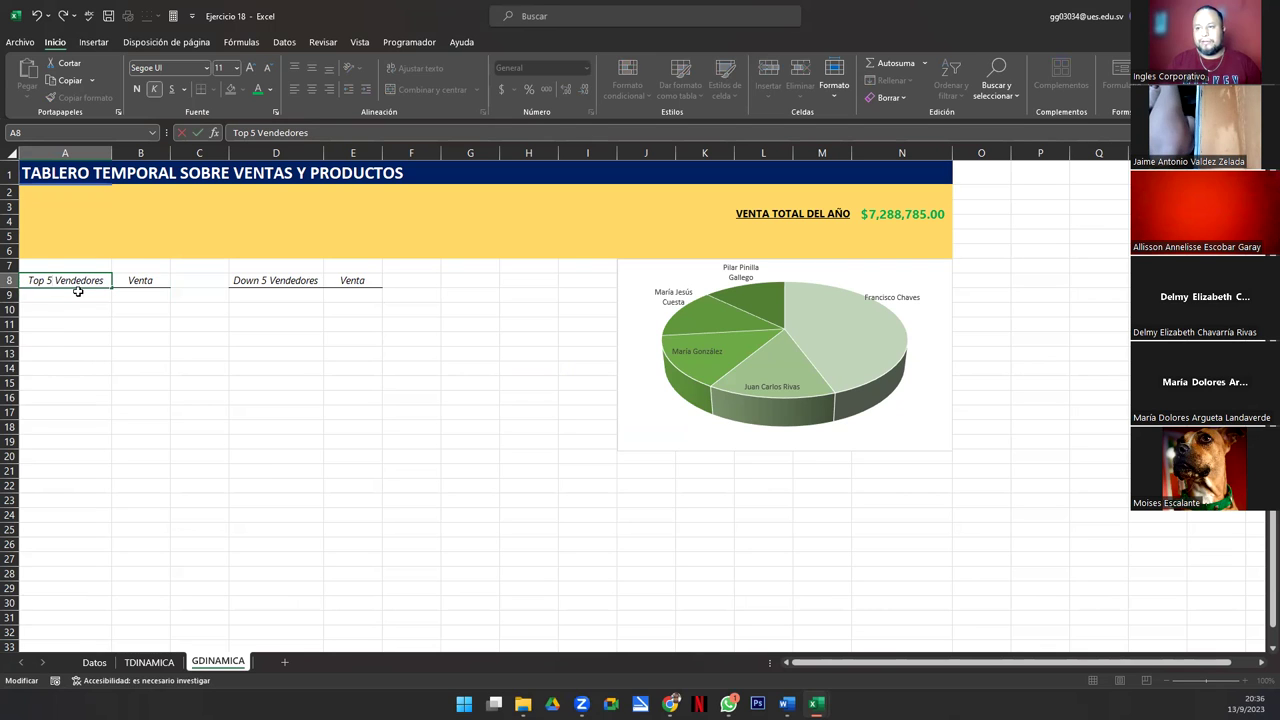
{"action": "key", "text": "BackSpace"}
{"action": "type", "text": "3"}
{"action": "key", "text": "Tab"}
{"action": "key", "text": "Tab"}
{"action": "key", "text": "Tab"}
Step: Change the Down heading to 'Down 3 Vendedores'
{"action": "key", "text": "F2"}
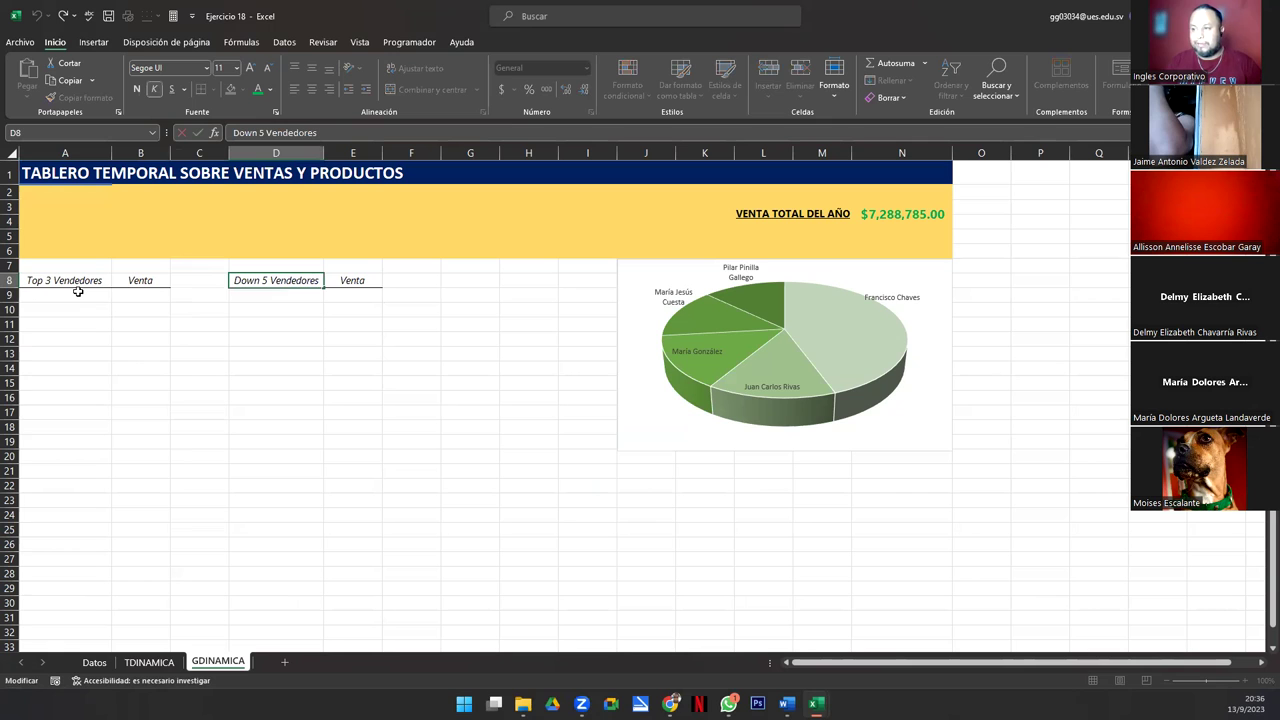
{"action": "key", "text": "BackSpace"}
{"action": "type", "text": "3"}
{"action": "key", "text": "Return"}
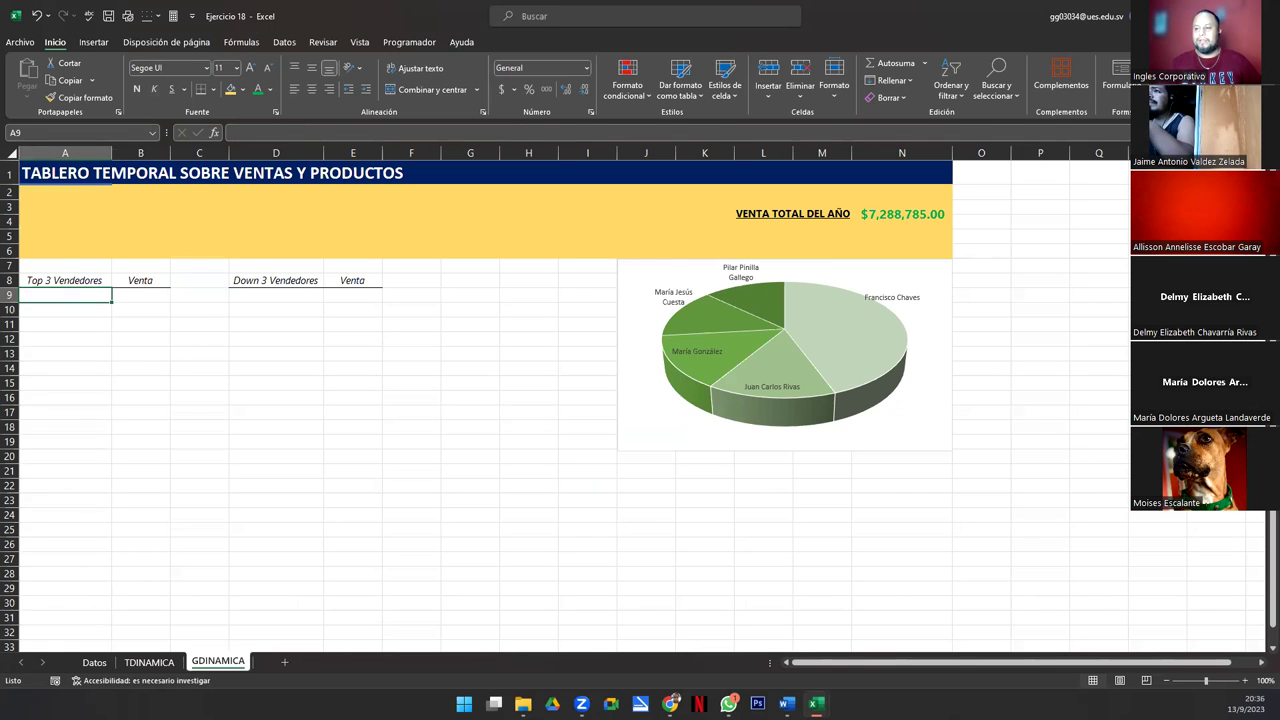
Step: Filter the top pivot table to its three best-selling employees, totalling $4,607,855.00
{"action": "left_click", "coordinate": [149, 662]}
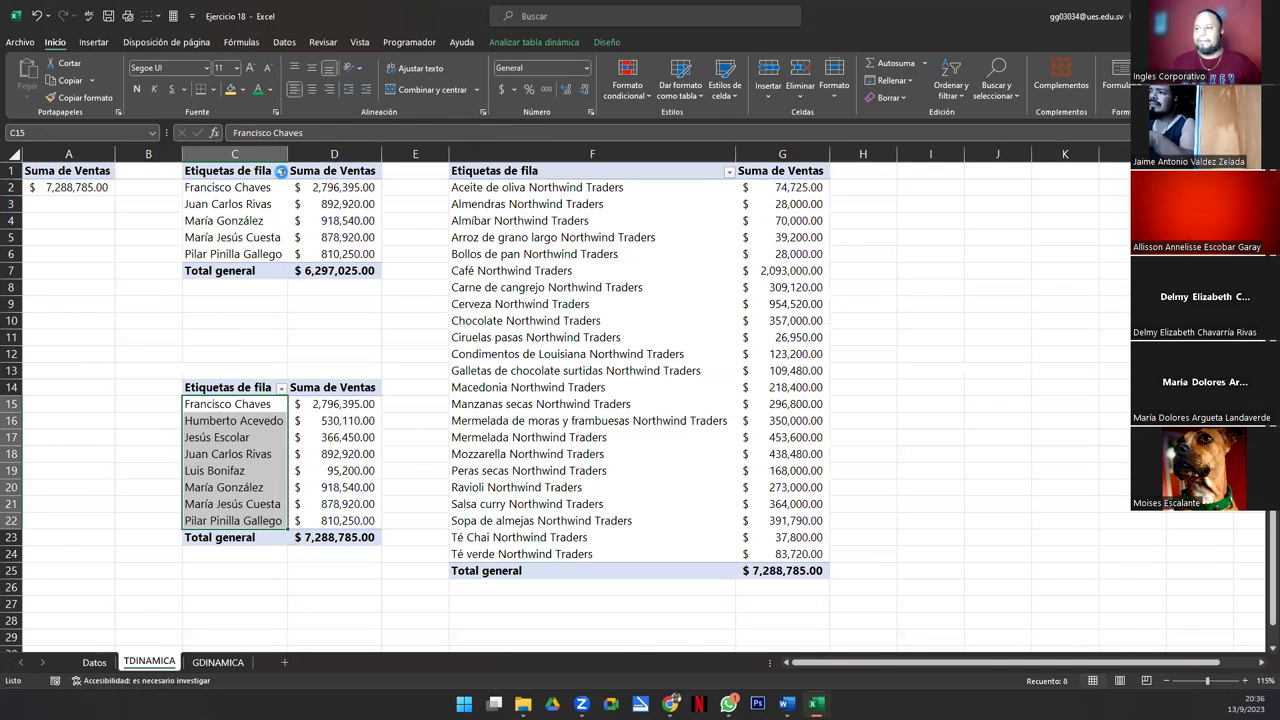
{"action": "left_click", "coordinate": [282, 172]}
{"action": "mouse_move", "coordinate": [201, 290]}
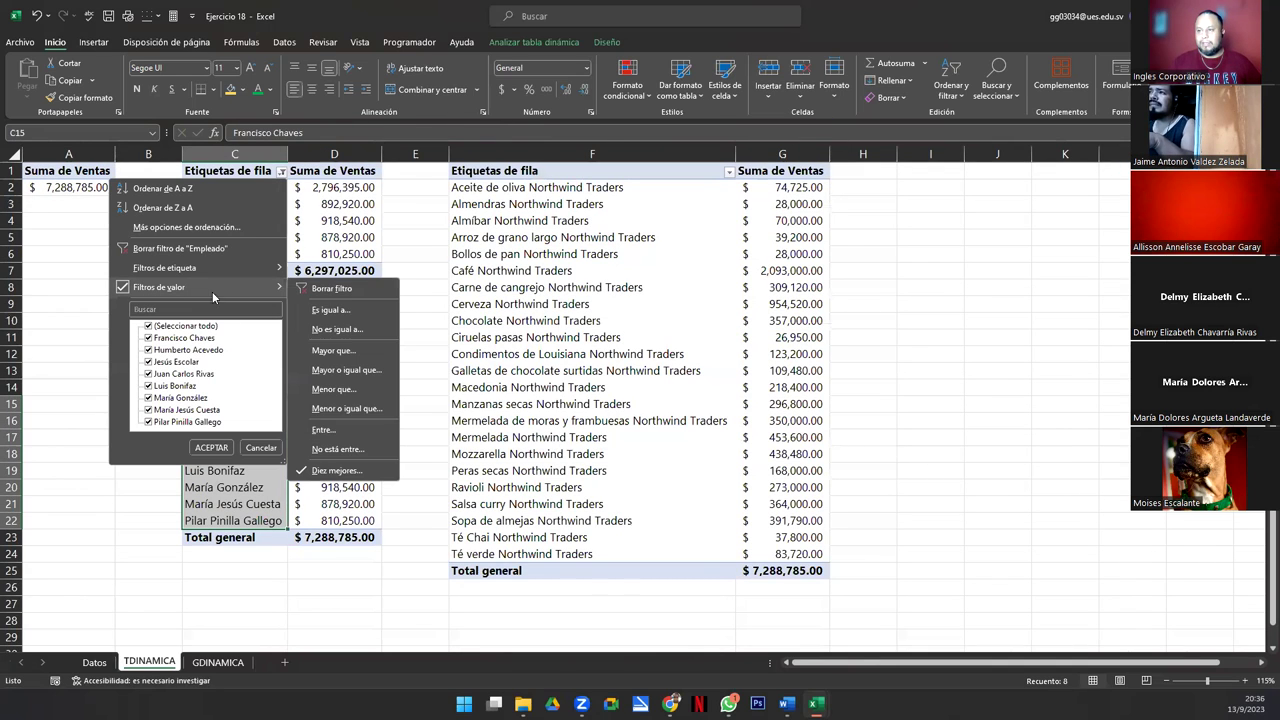
{"action": "left_click", "coordinate": [331, 469]}
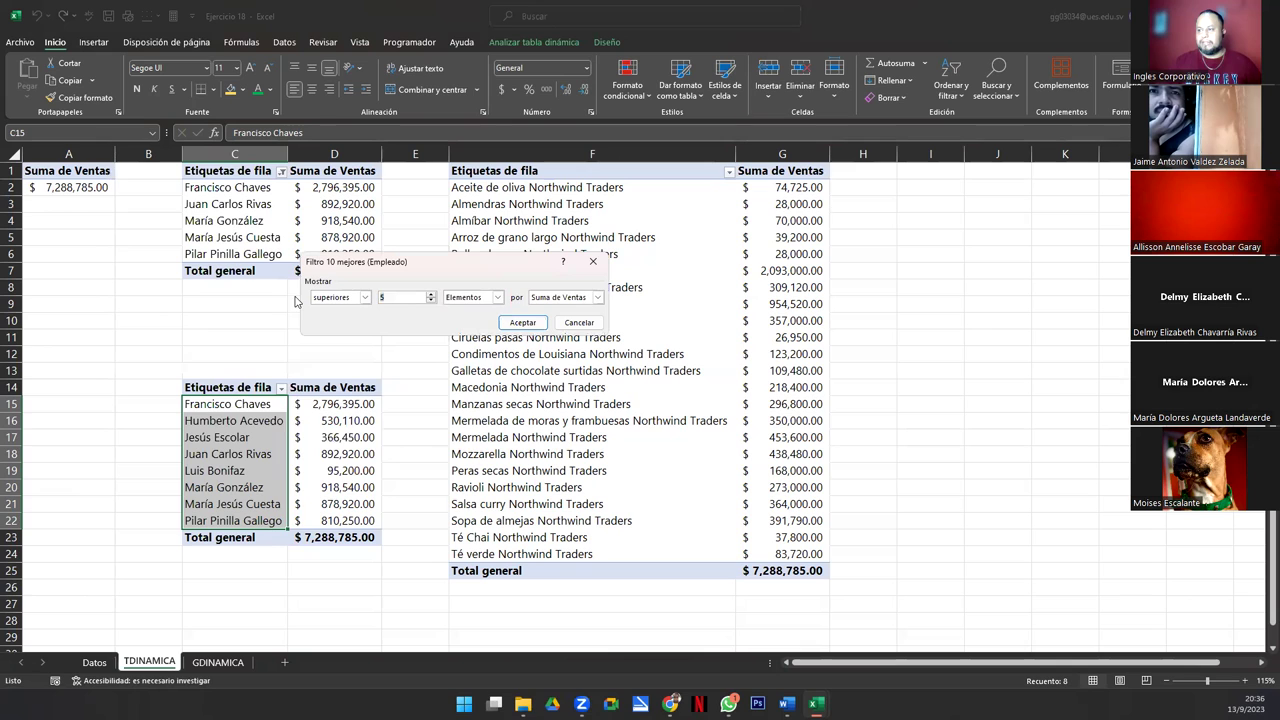
{"action": "key", "text": "Return"}
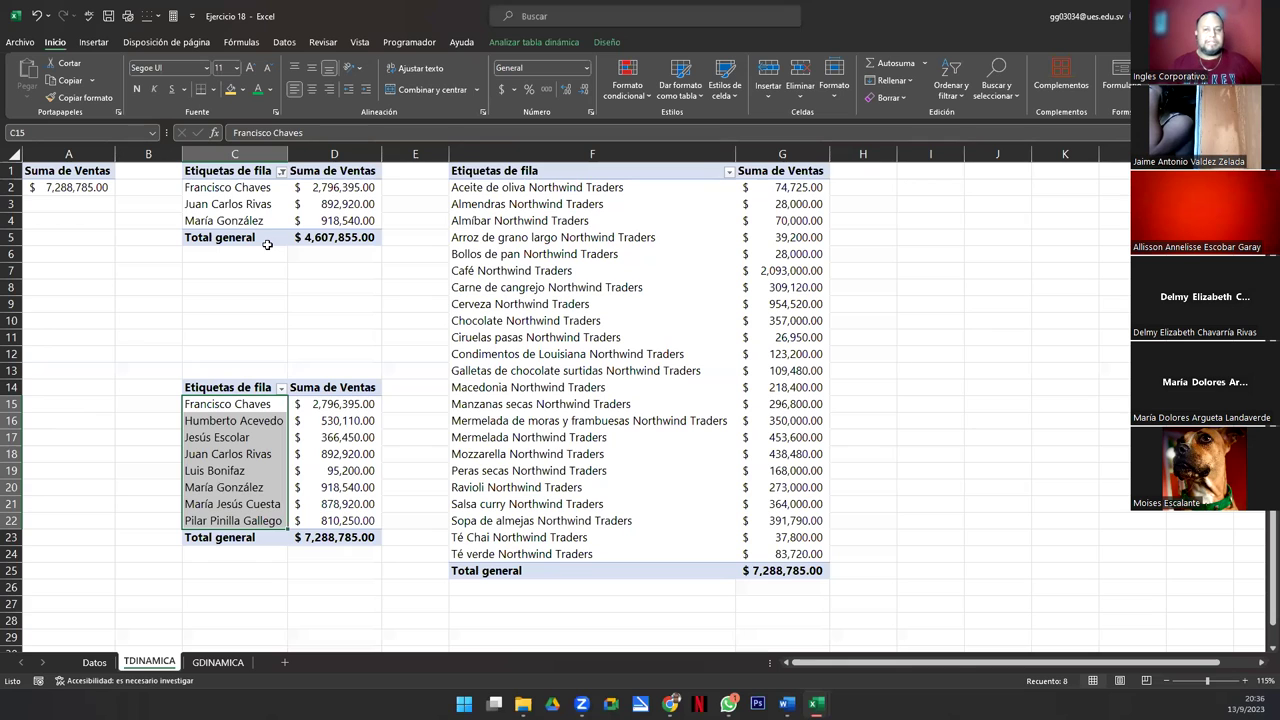
Step: Copy TDINAMICA's top three employees and sales onto GDINAMICA, widening column B to fit
{"action": "left_click_drag", "start_coordinate": [231, 188], "coordinate": [323, 220]}
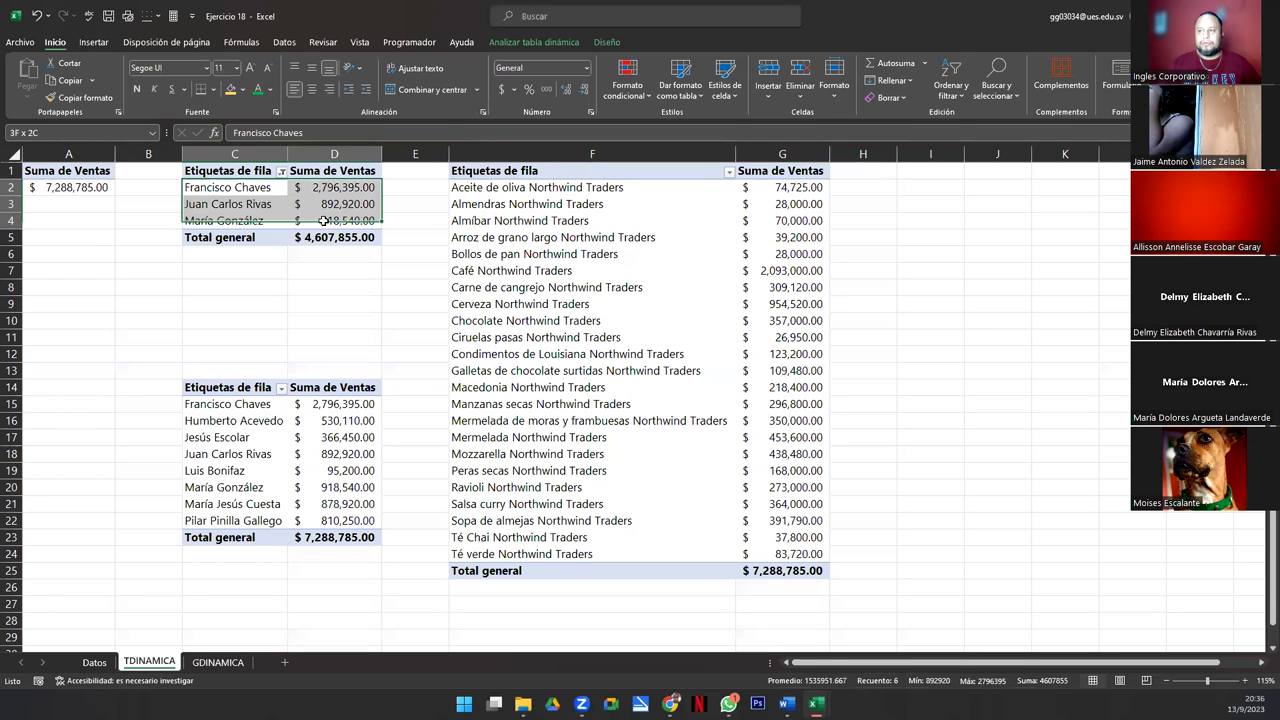
{"action": "left_click", "coordinate": [218, 662]}
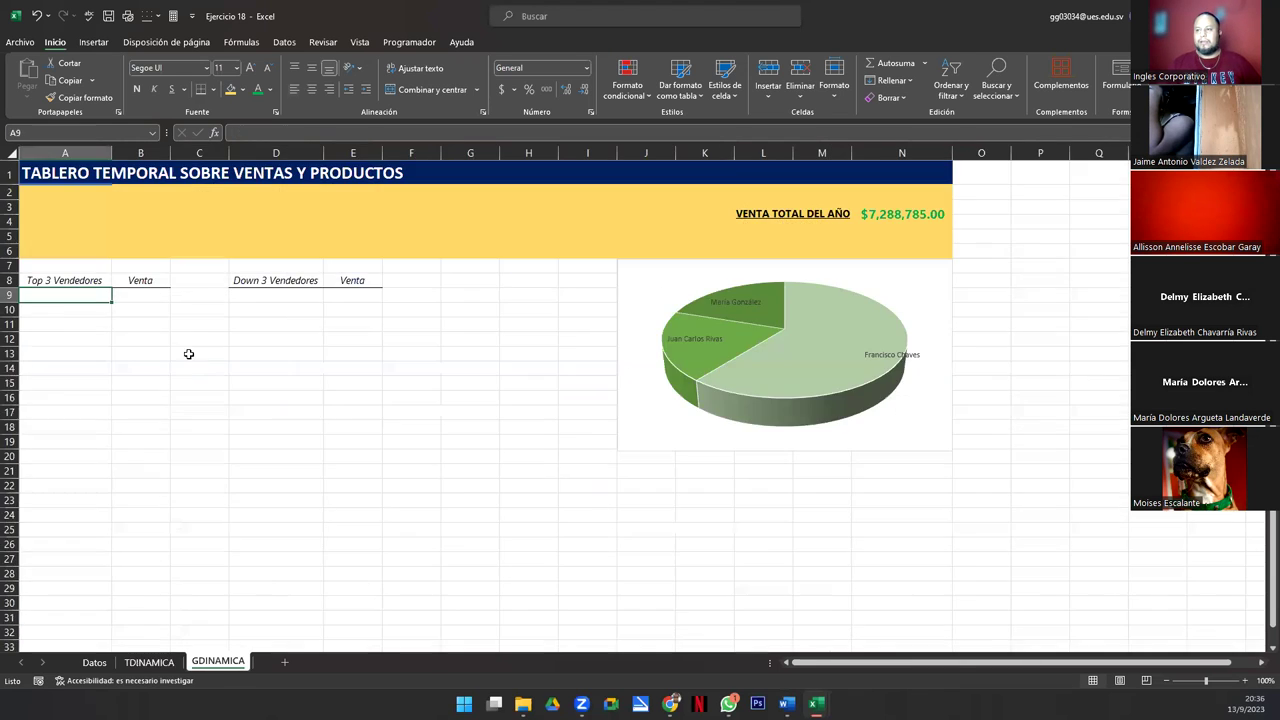
{"action": "left_click", "coordinate": [149, 664]}
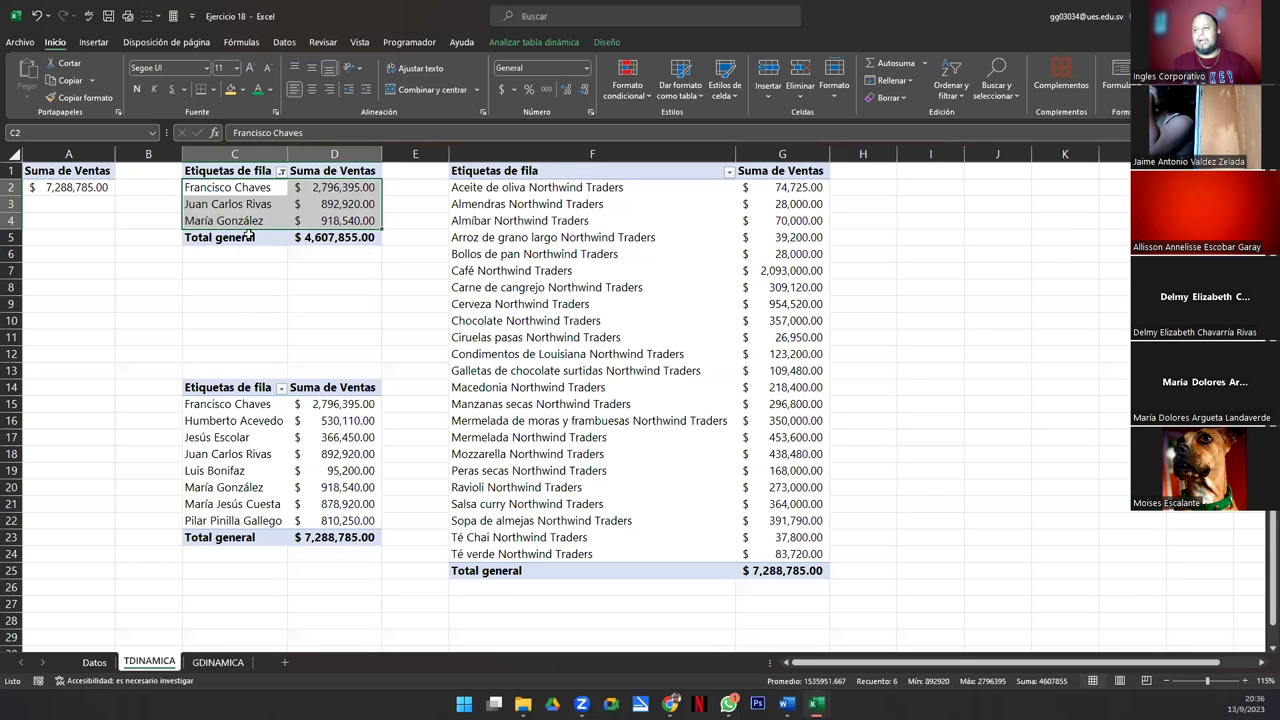
{"action": "key", "text": "ctrl+c"}
{"action": "left_click", "coordinate": [218, 662]}
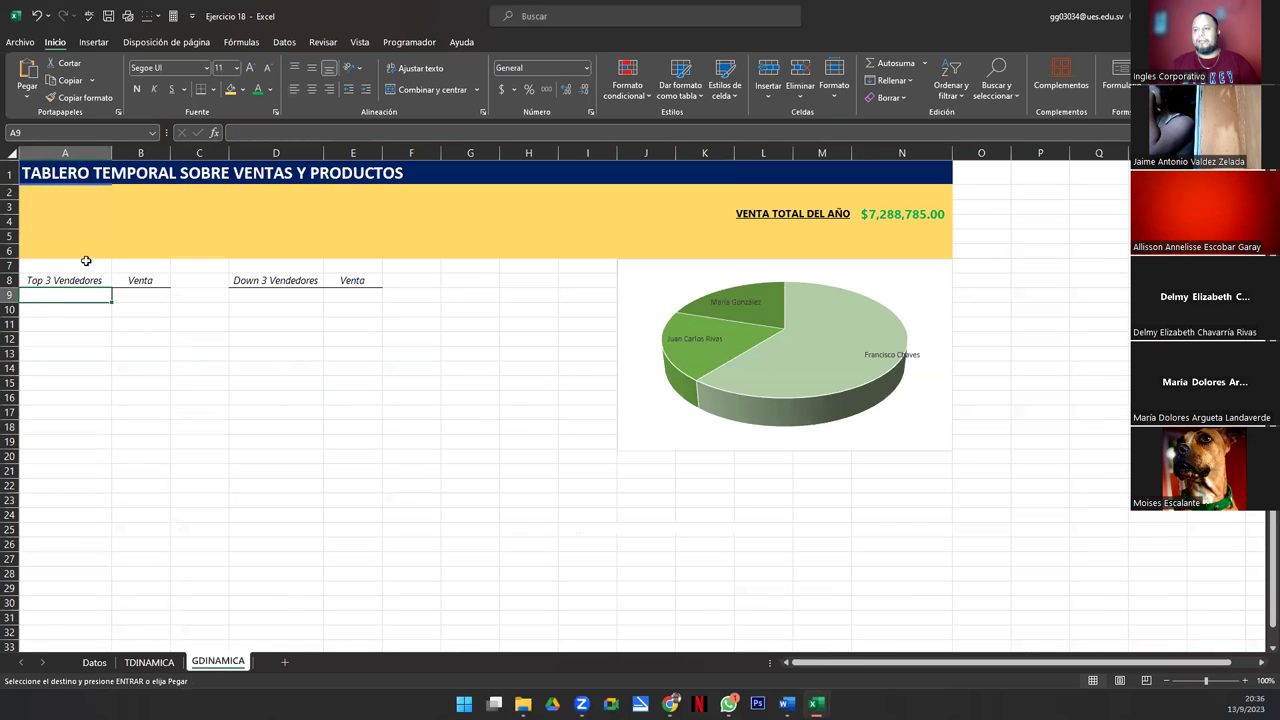
{"action": "key", "text": "ctrl+v"}
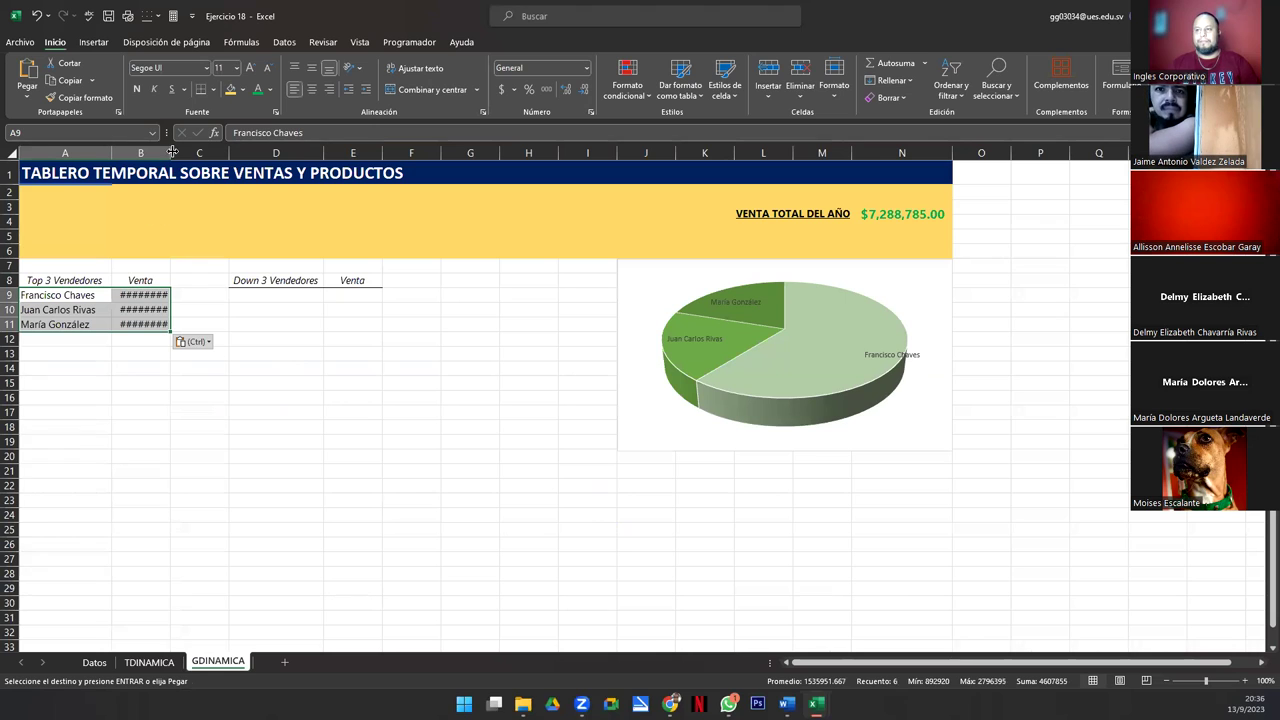
{"action": "double_click", "coordinate": [172, 150]}
Step: Clear the pasted seller names and sales from A9:B11
{"action": "left_click", "coordinate": [120, 298]}
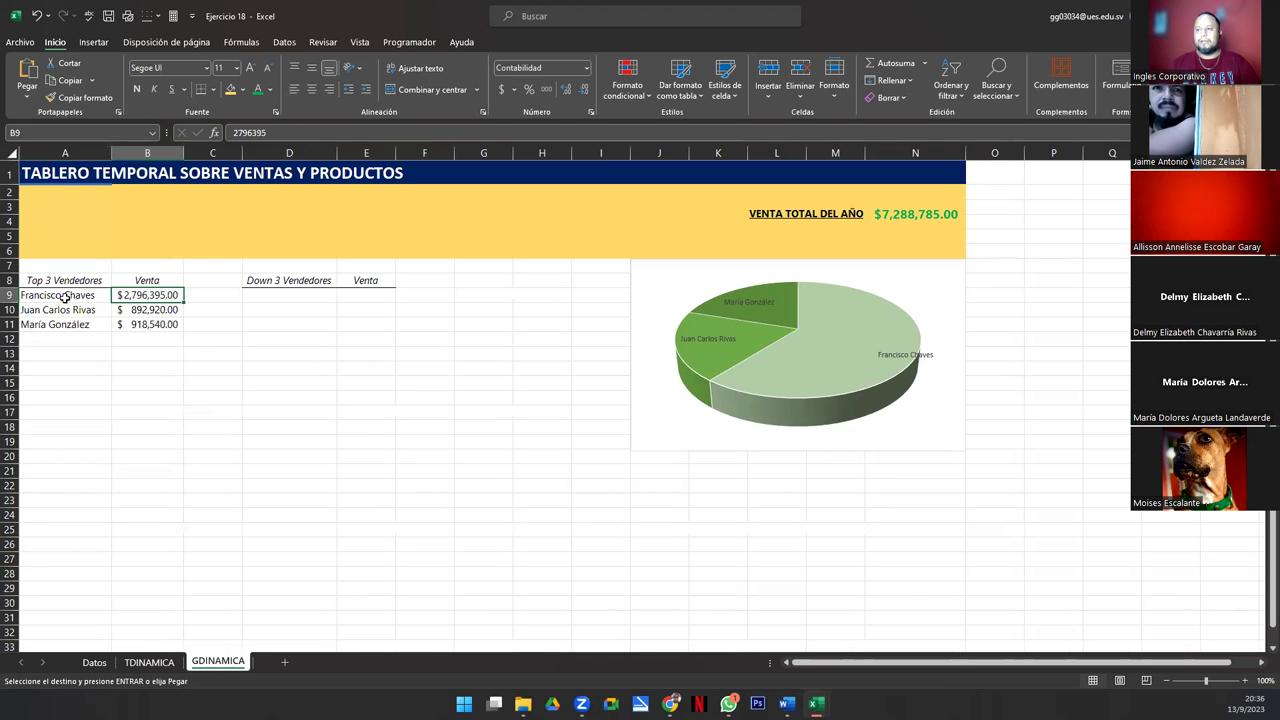
{"action": "left_click", "coordinate": [63, 297]}
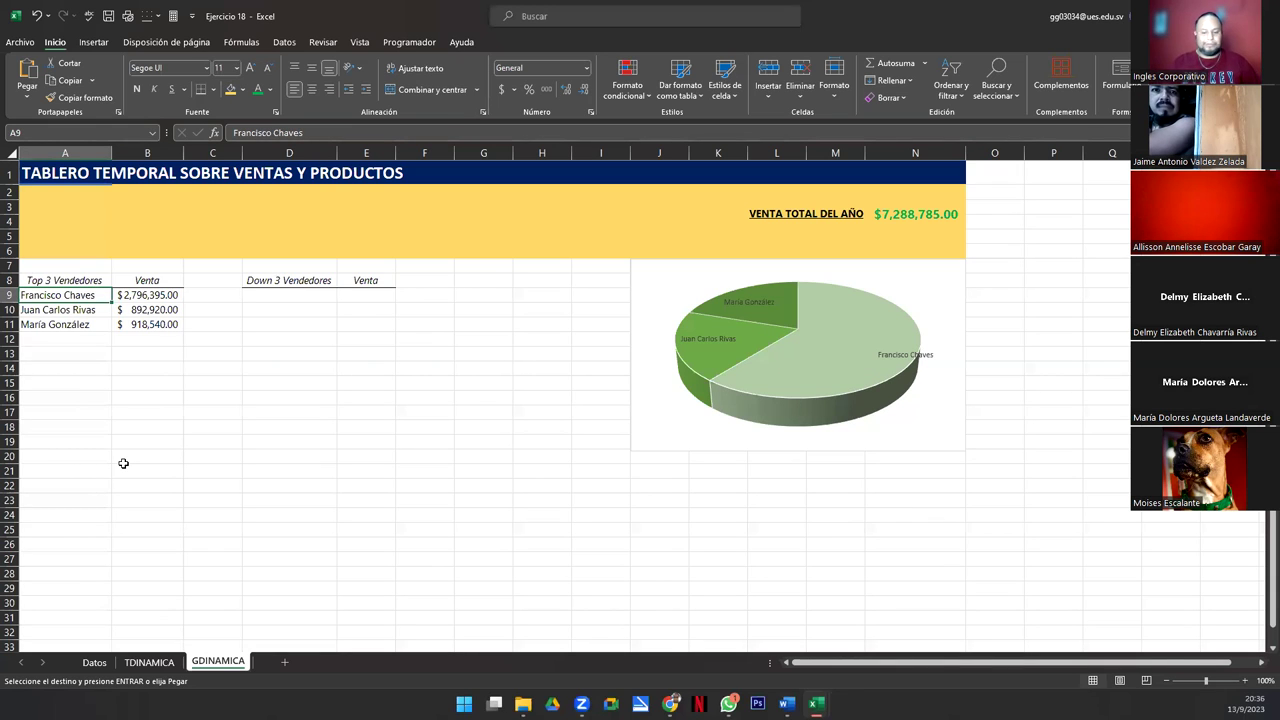
{"action": "key", "text": "ctrl+v"}
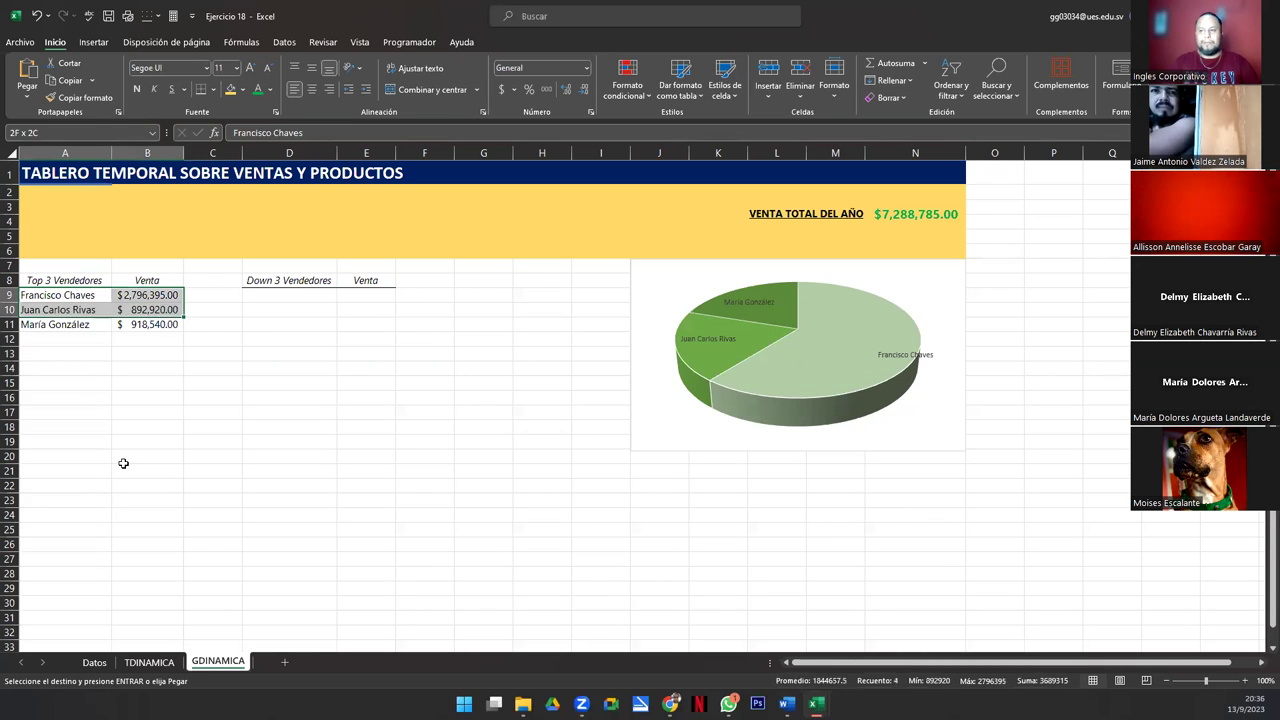
{"action": "key", "text": "Delete"}
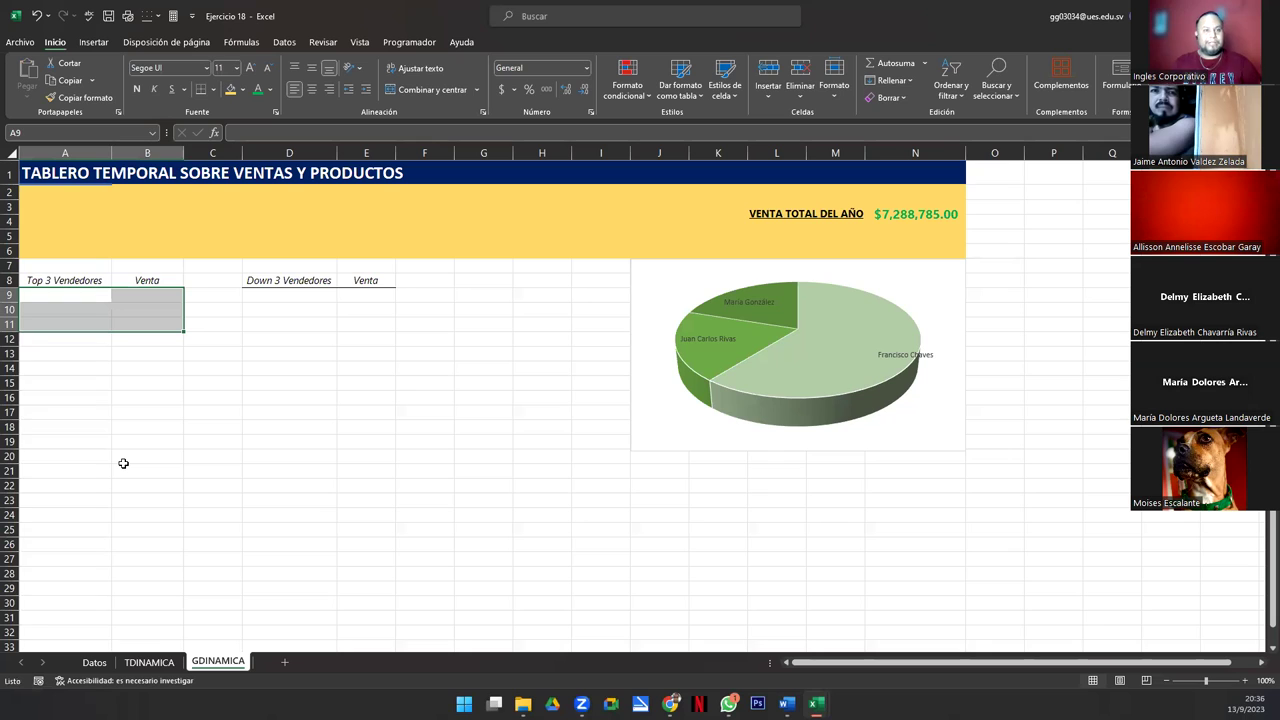
Step: Link A9 to the top seller name in TDINAMICA!C2, then clear that single-cell formula
{"action": "key", "text": "shift+BackSpace"}
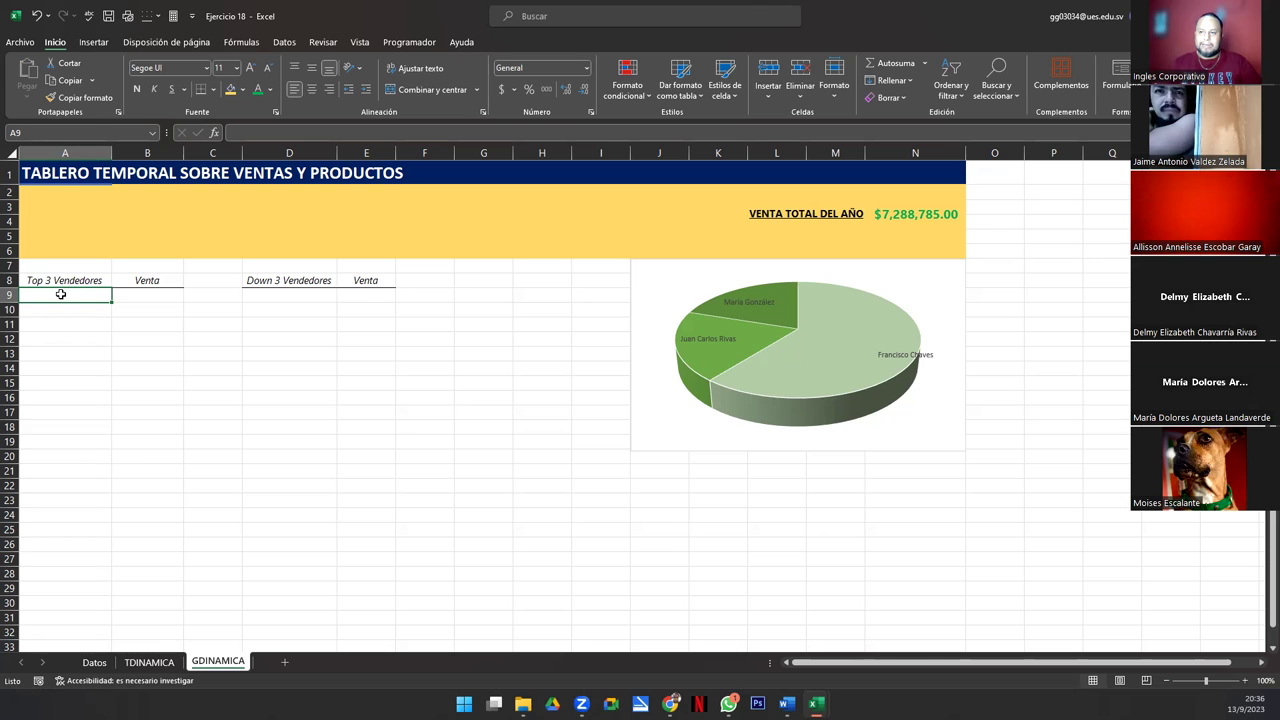
{"action": "left_click_drag", "start_coordinate": [61, 294], "coordinate": [71, 322]}
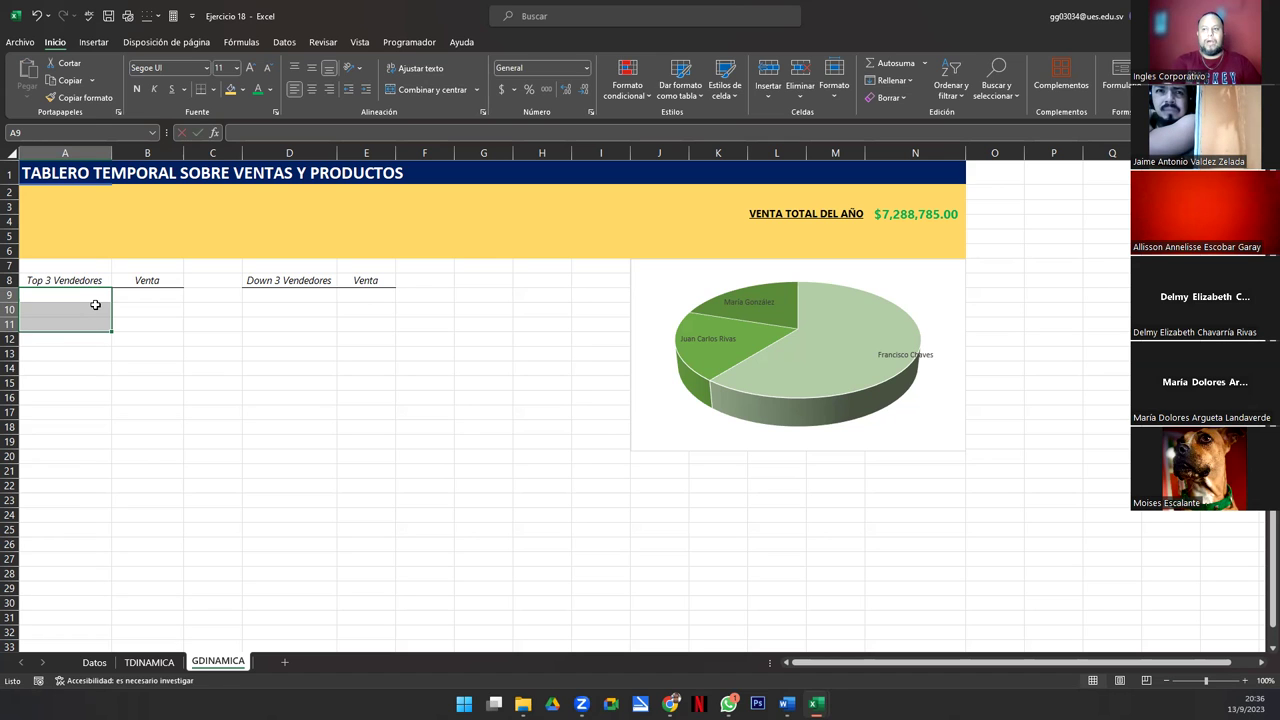
{"action": "type", "text": "="}
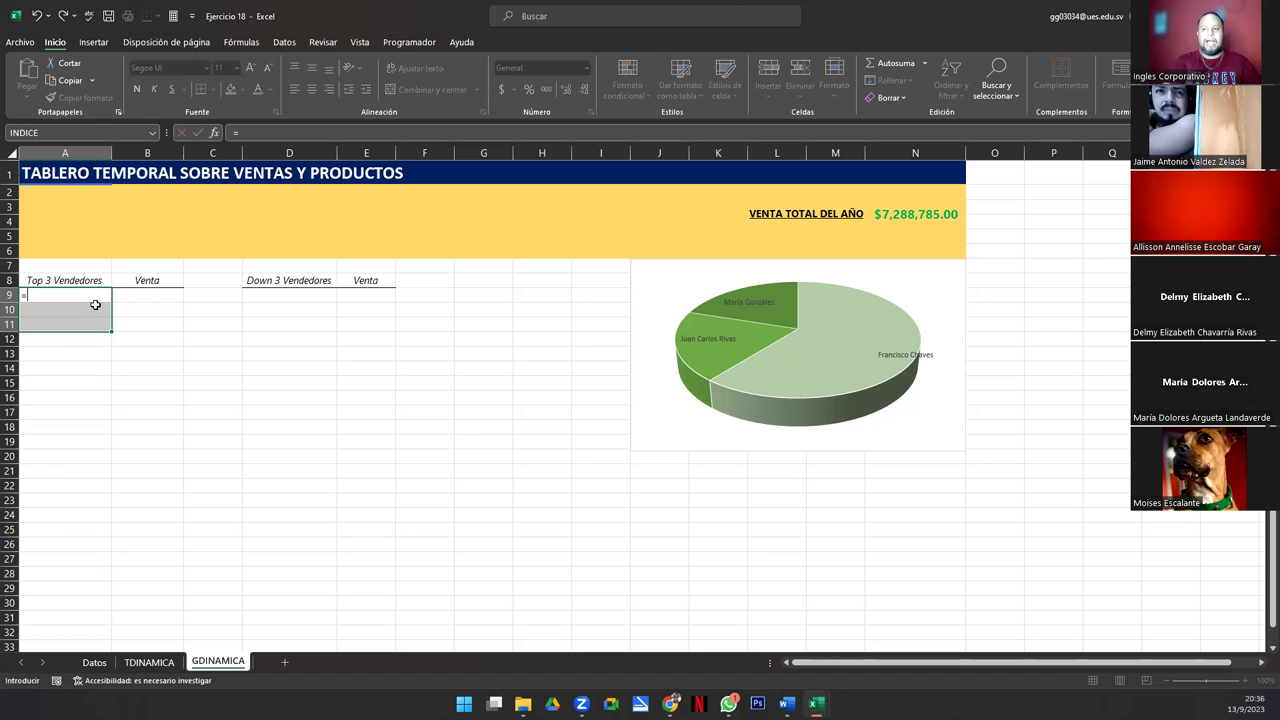
{"action": "left_click", "coordinate": [148, 662]}
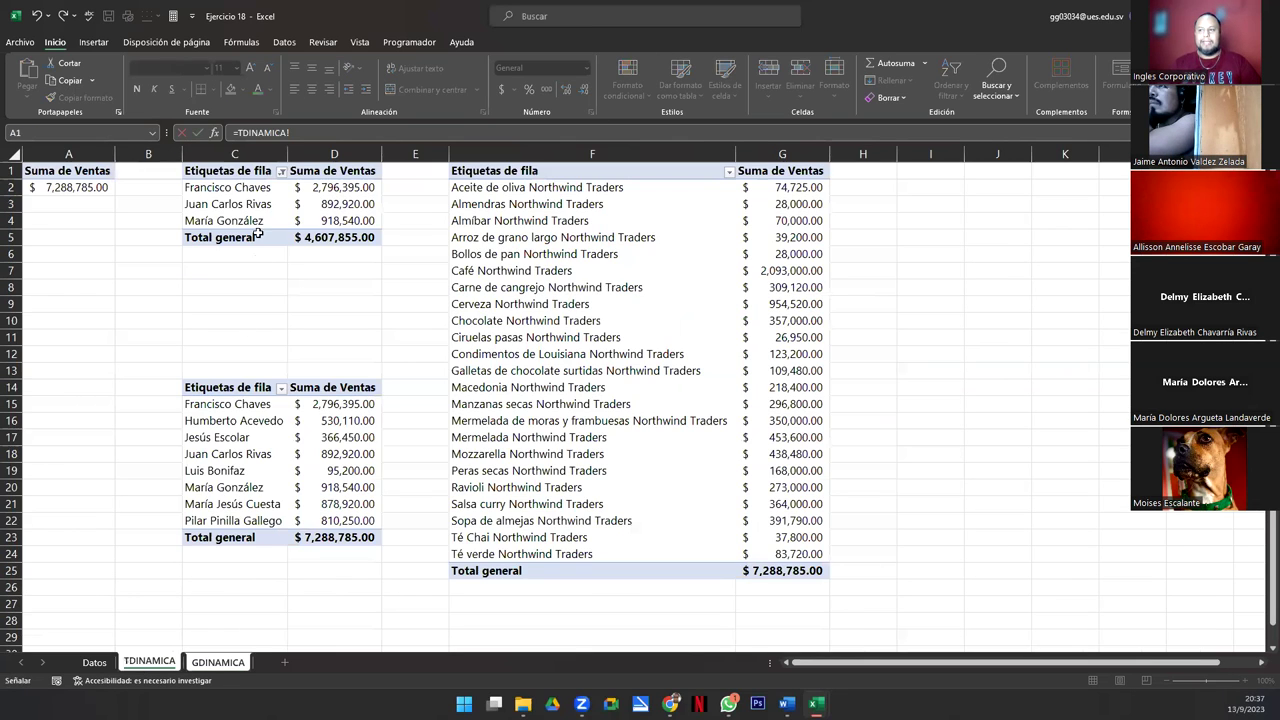
{"action": "left_click", "coordinate": [247, 190]}
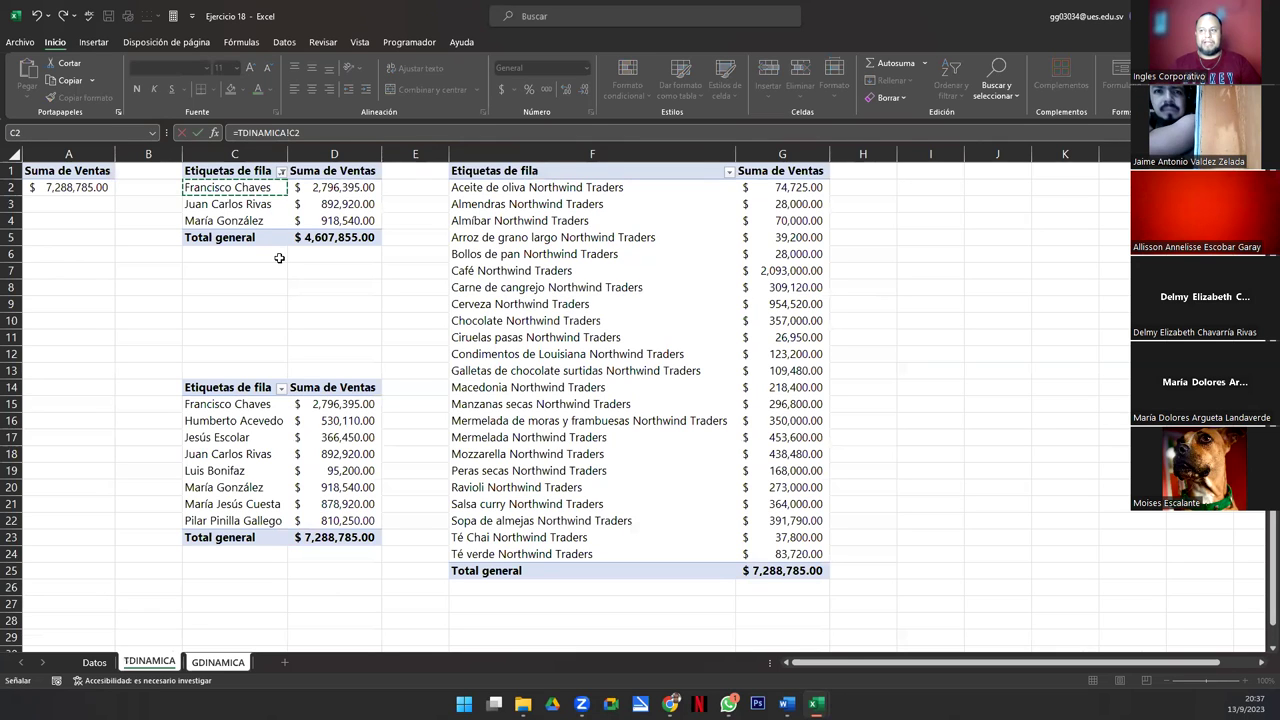
{"action": "key", "text": "Return"}
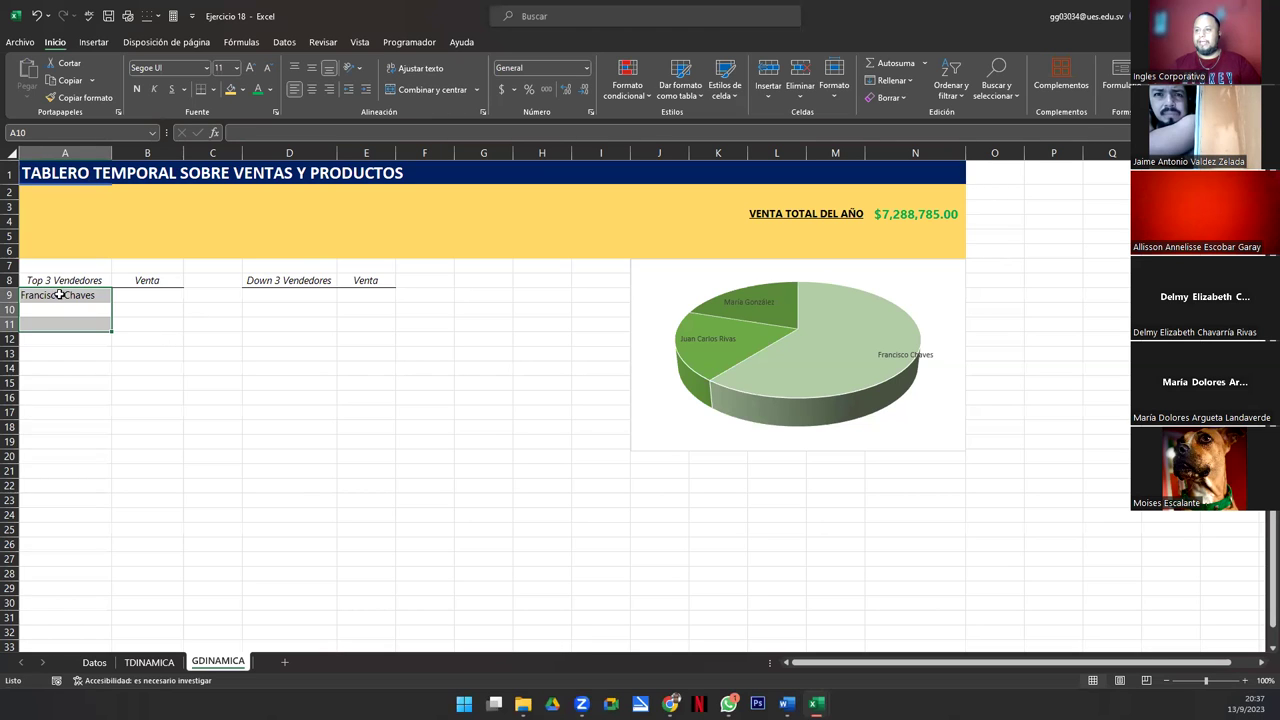
{"action": "left_click", "coordinate": [60, 295]}
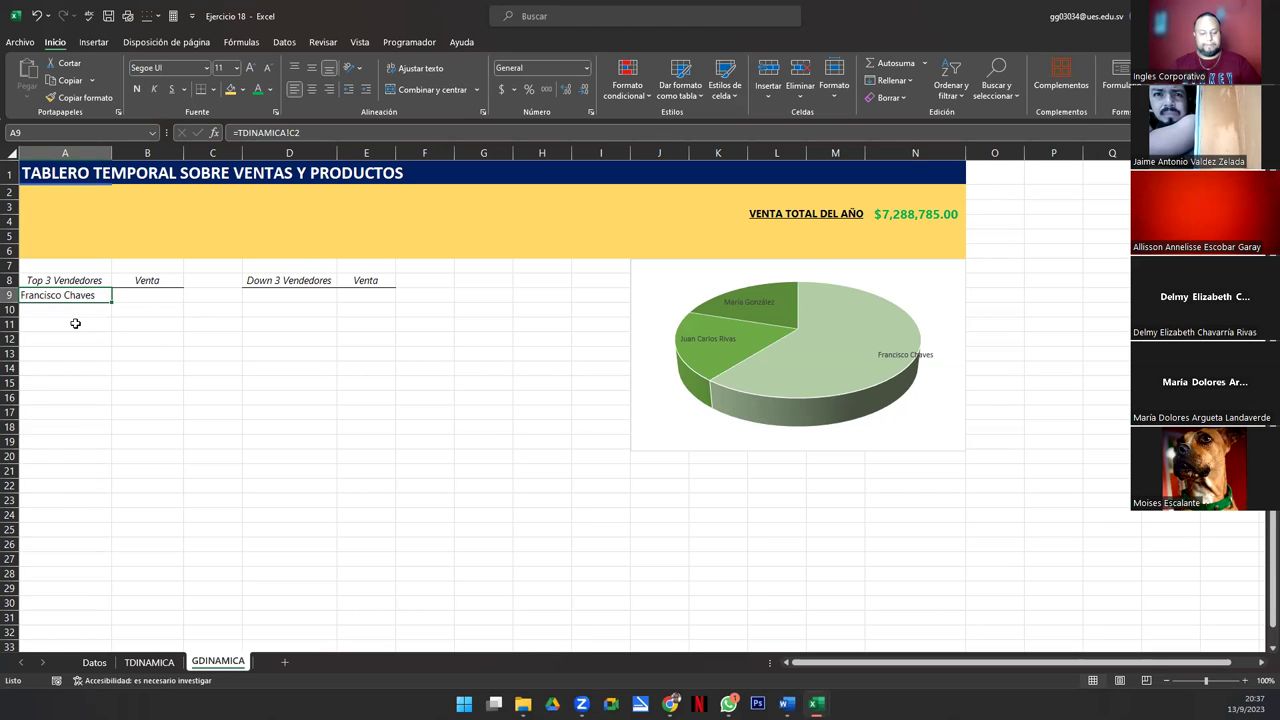
{"action": "key", "text": "Delete"}
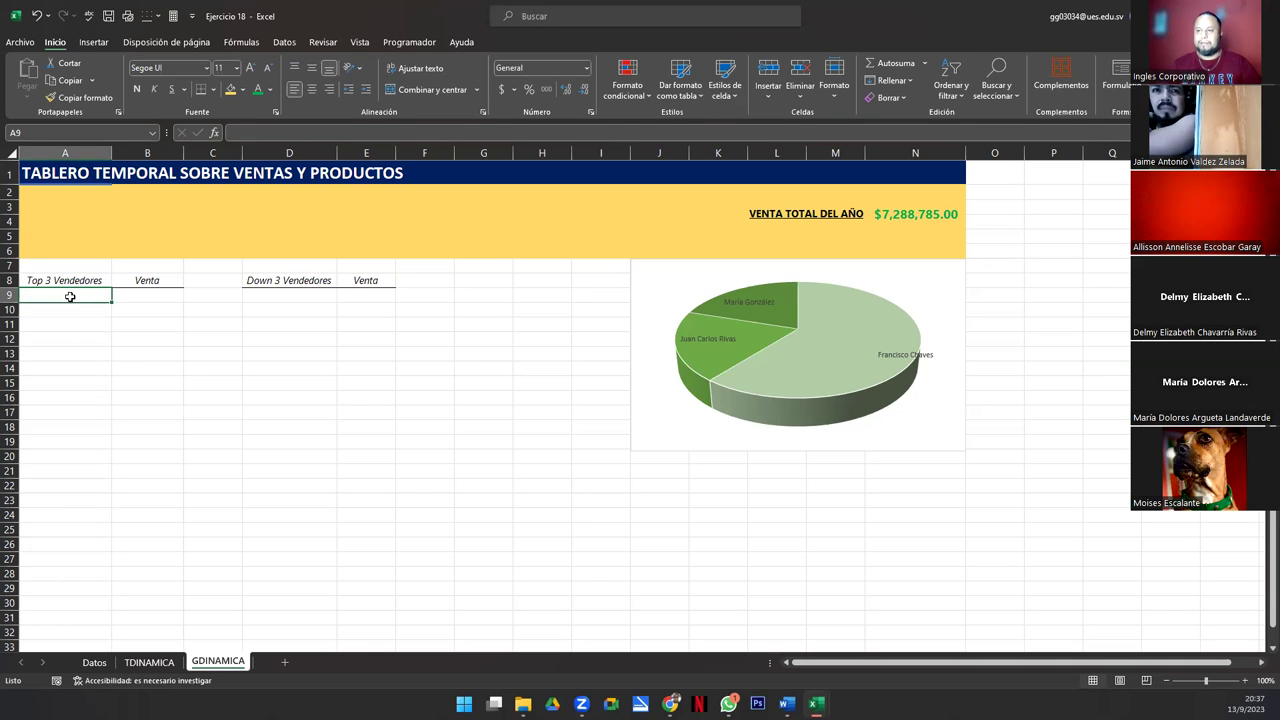
Step: Link A9:A11 to TDINAMICA!C2:C4 so all three top seller names spill in
{"action": "left_click_drag", "start_coordinate": [69, 298], "coordinate": [70, 324]}
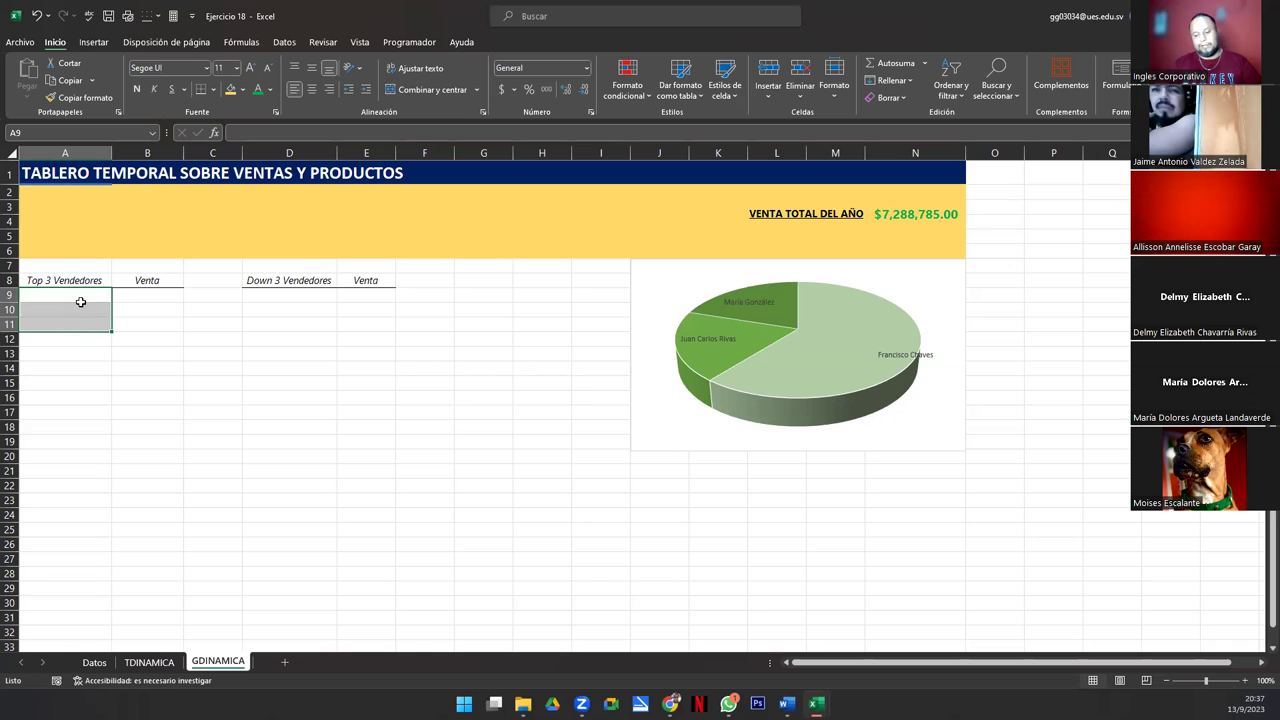
{"action": "type", "text": "="}
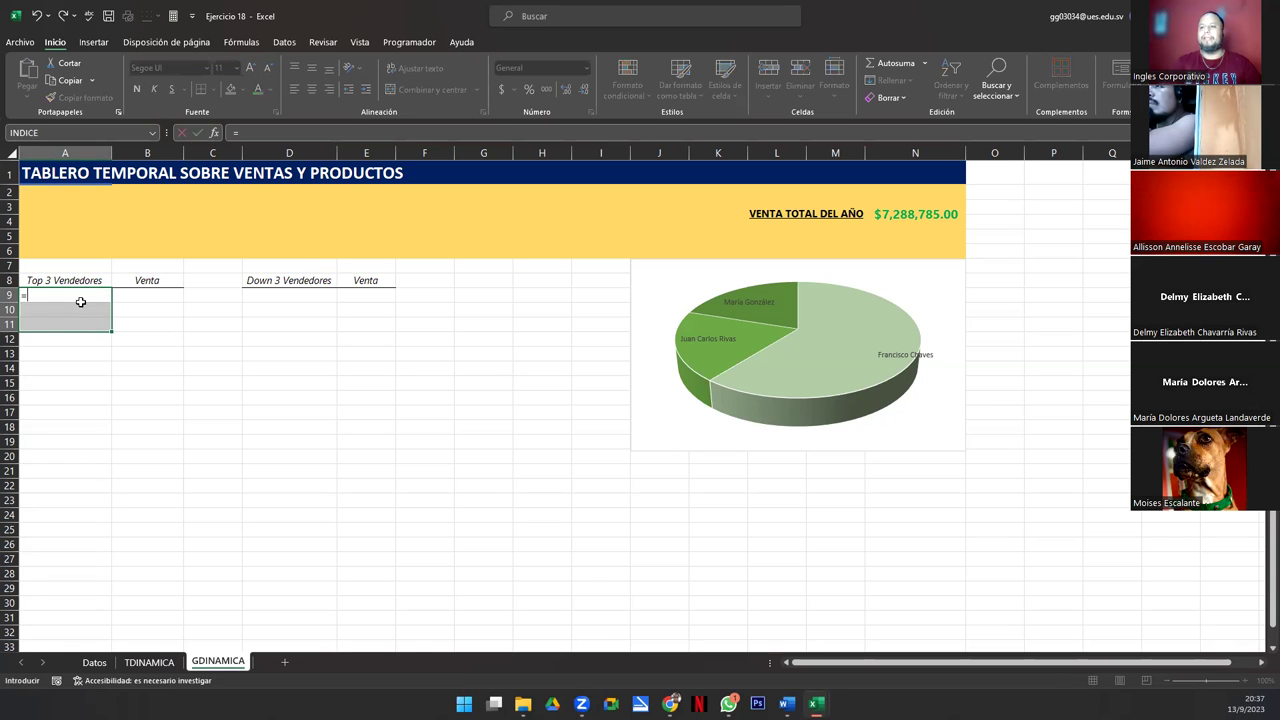
{"action": "left_click", "coordinate": [149, 662]}
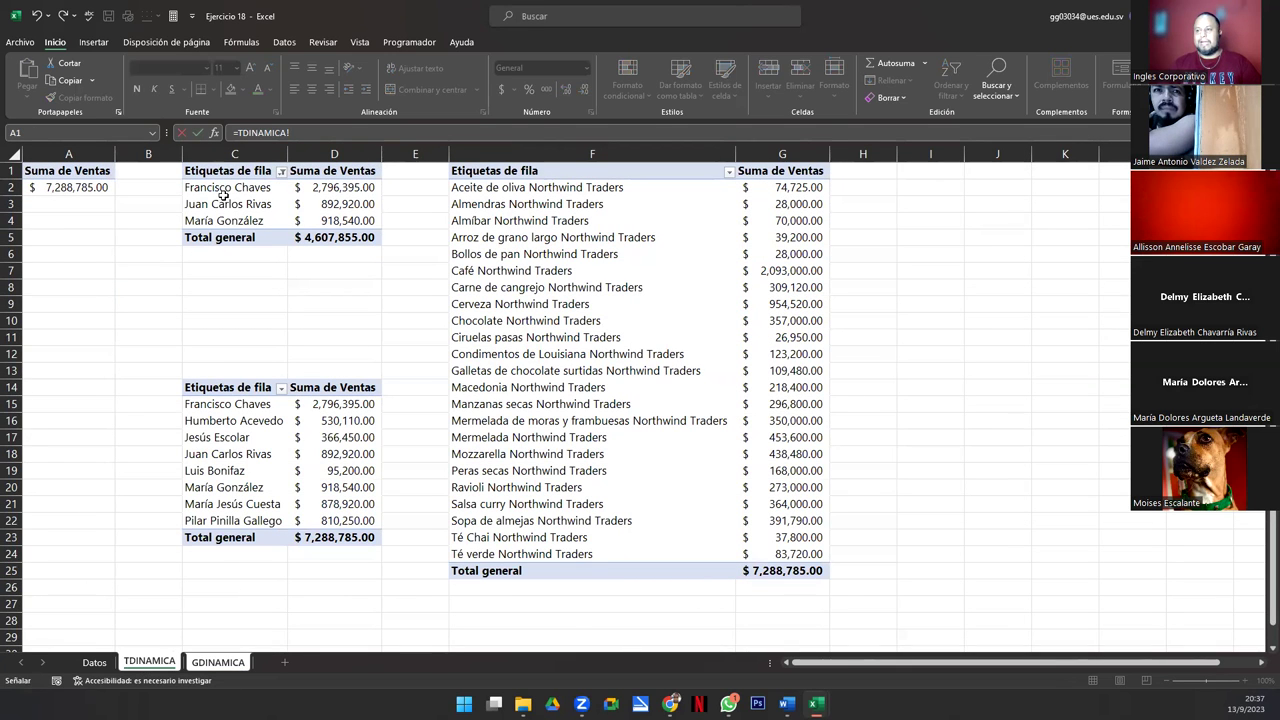
{"action": "left_click_drag", "start_coordinate": [224, 190], "coordinate": [222, 220]}
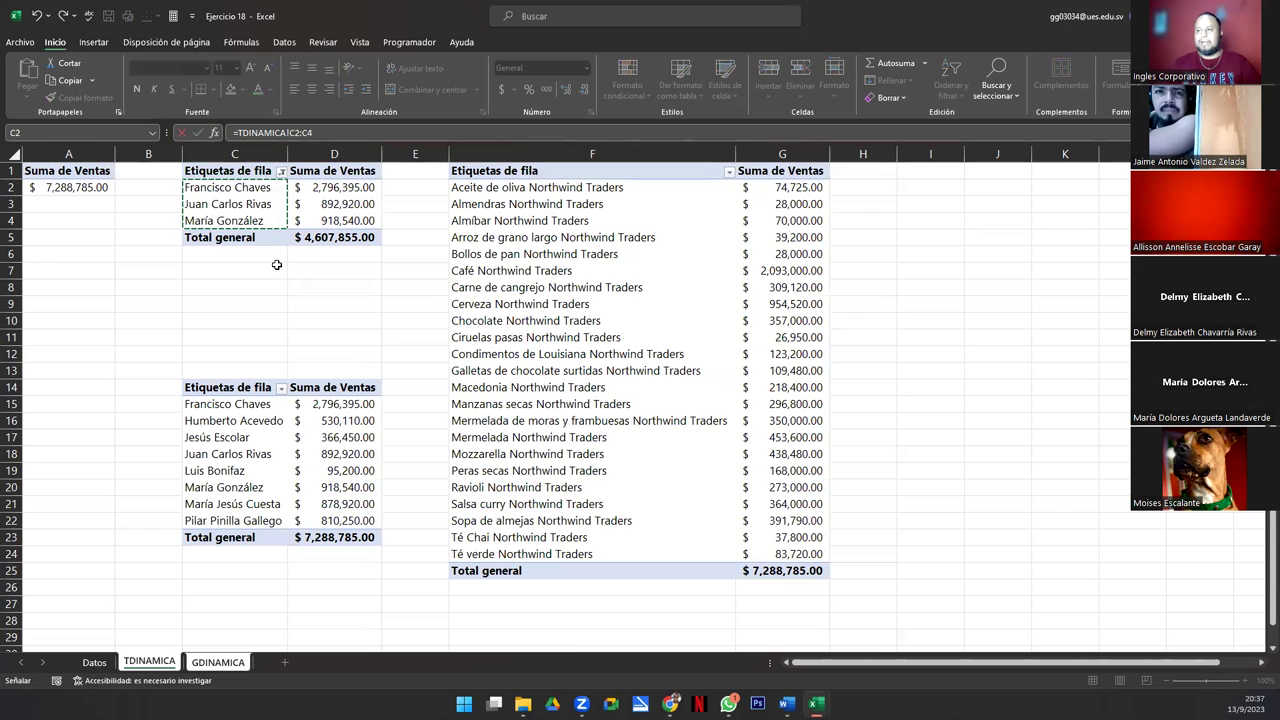
{"action": "key", "text": "Return"}
{"action": "key", "text": "Down"}
{"action": "key", "text": "Down"}
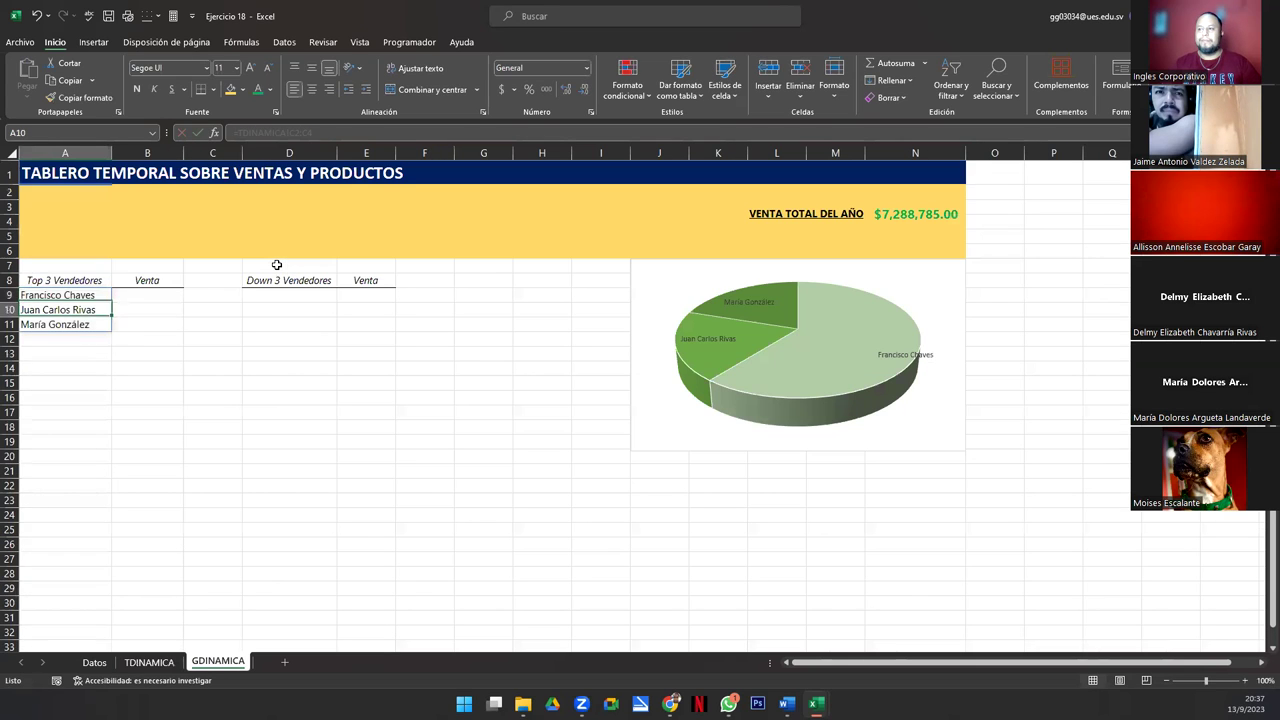
Step: Link Venta cells B9:B11 to TDINAMICA!D2:D4, showing $2,796,395.00, $892,920.00 and $918,540.00
{"action": "key", "text": "Right"}
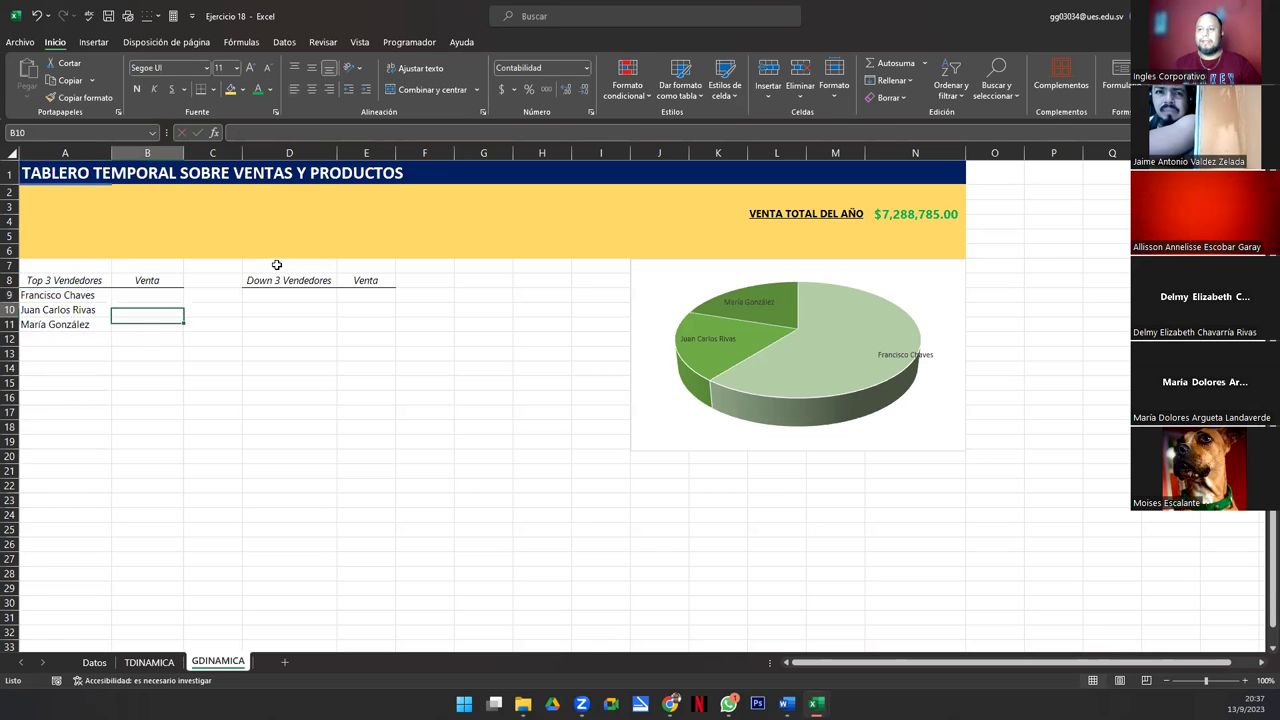
{"action": "key", "text": "Up"}
{"action": "key", "text": "Up"}
{"action": "type", "text": "="}
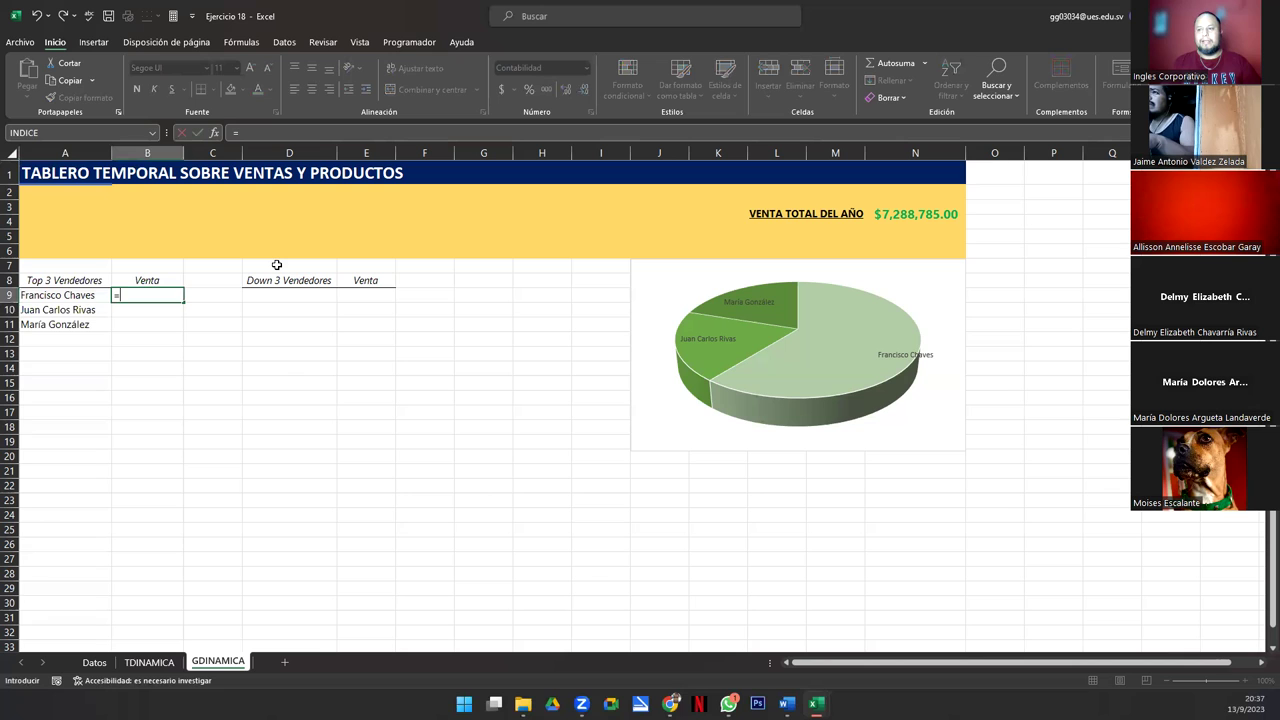
{"action": "left_click", "coordinate": [150, 662]}
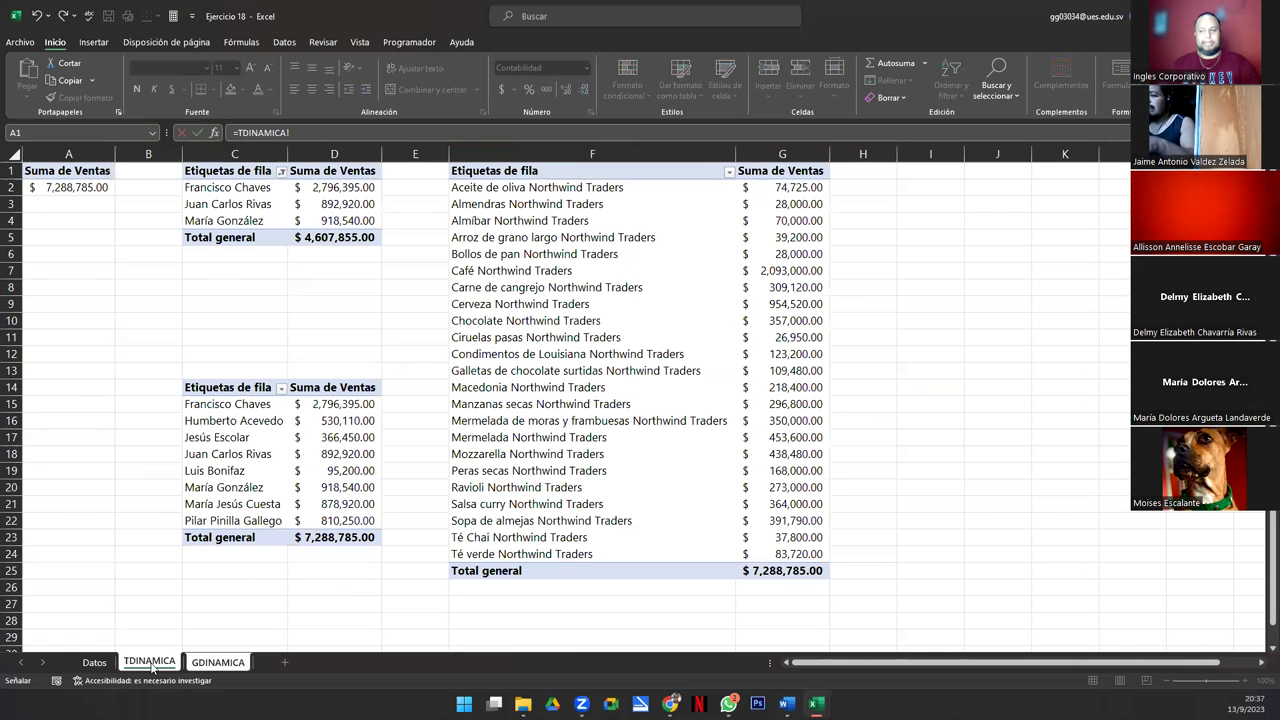
{"action": "key", "text": "Escape"}
{"action": "left_click_drag", "start_coordinate": [141, 304], "coordinate": [142, 323]}
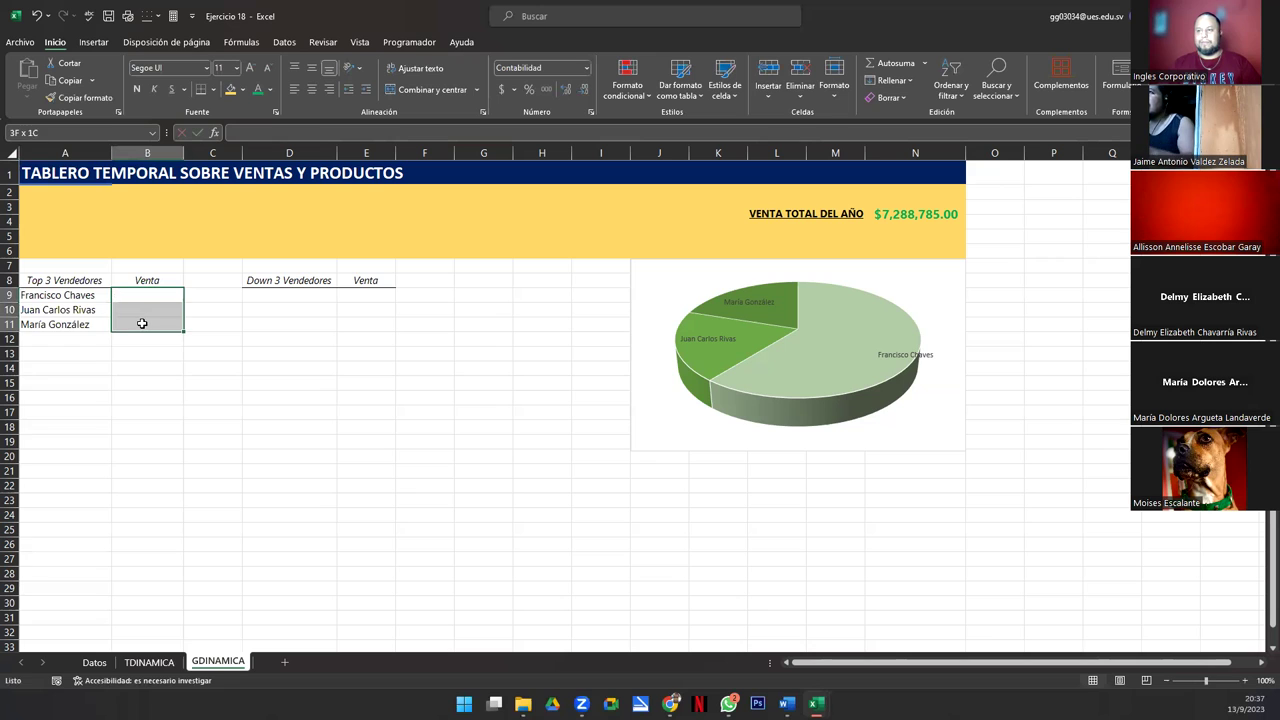
{"action": "type", "text": "="}
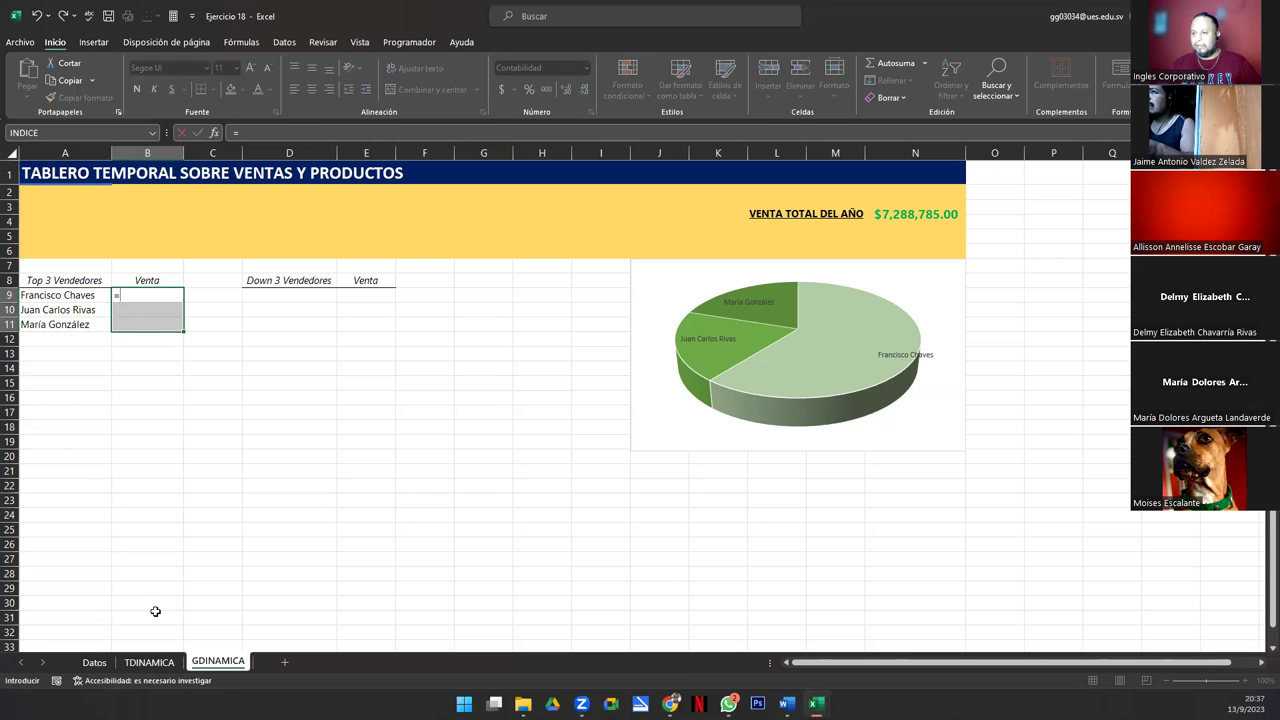
{"action": "left_click", "coordinate": [145, 663]}
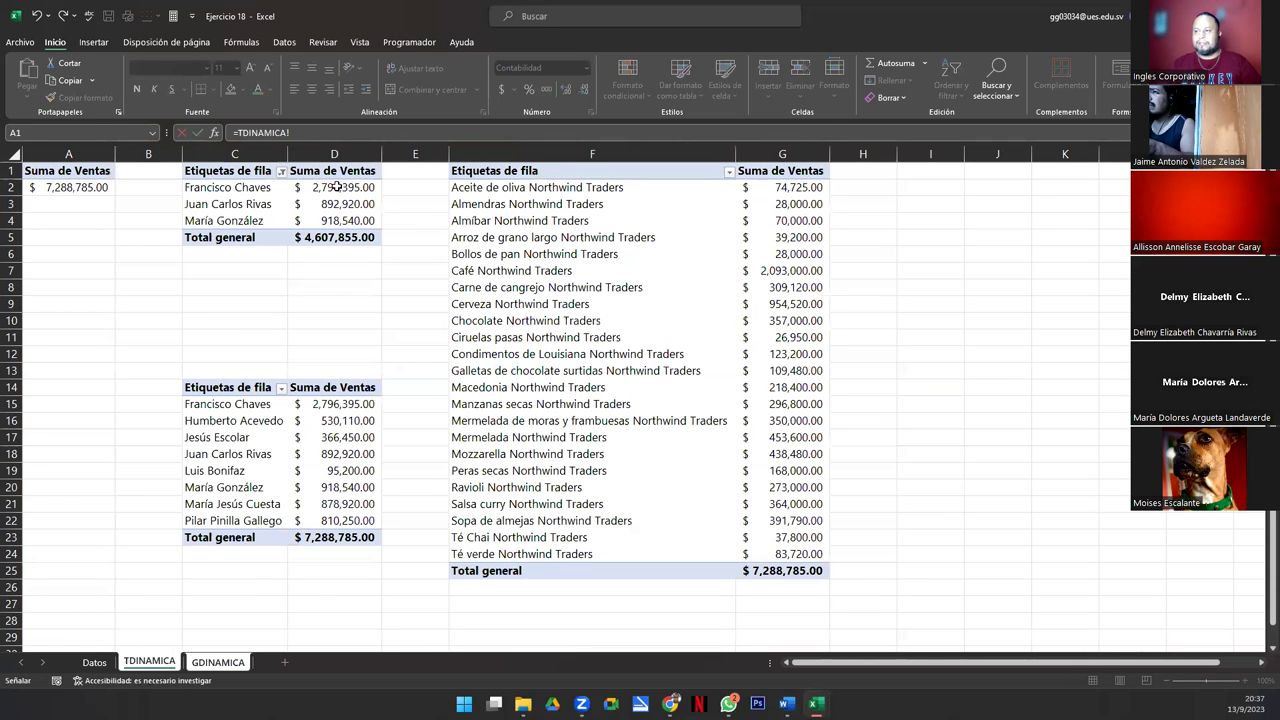
{"action": "left_click_drag", "start_coordinate": [336, 185], "coordinate": [342, 214]}
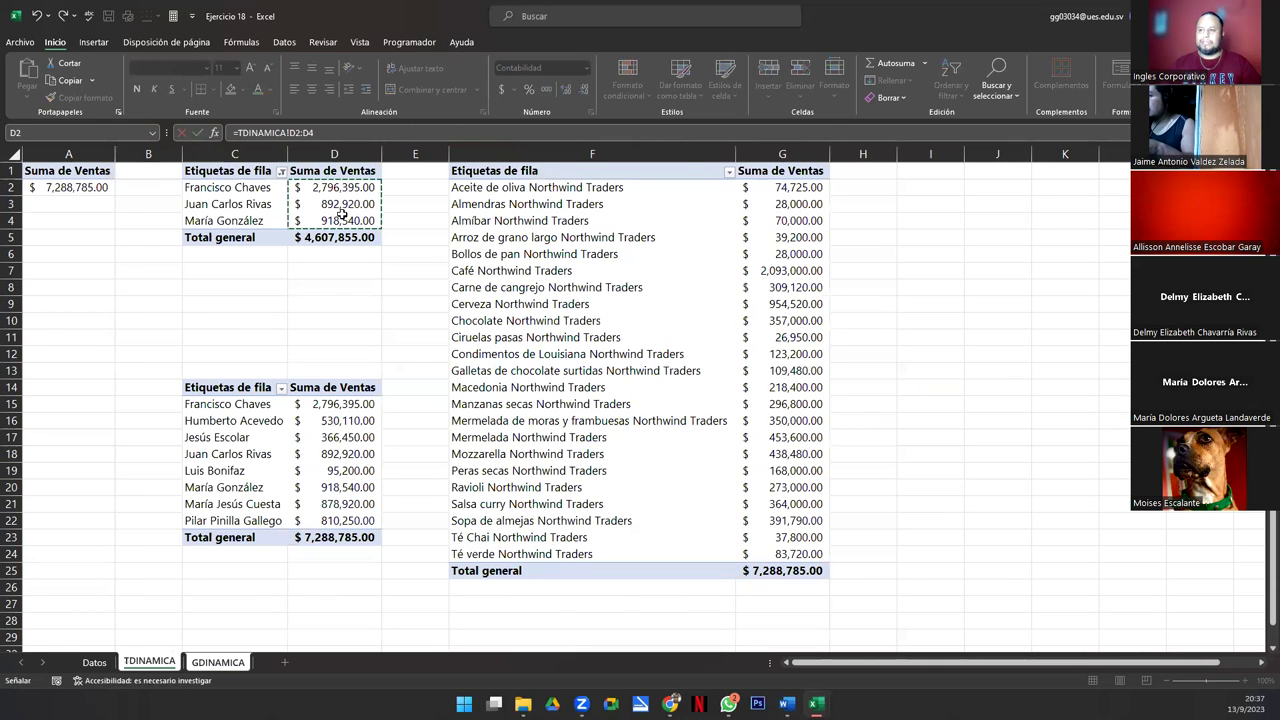
{"action": "key", "text": "Return"}
{"action": "key", "text": "Left"}
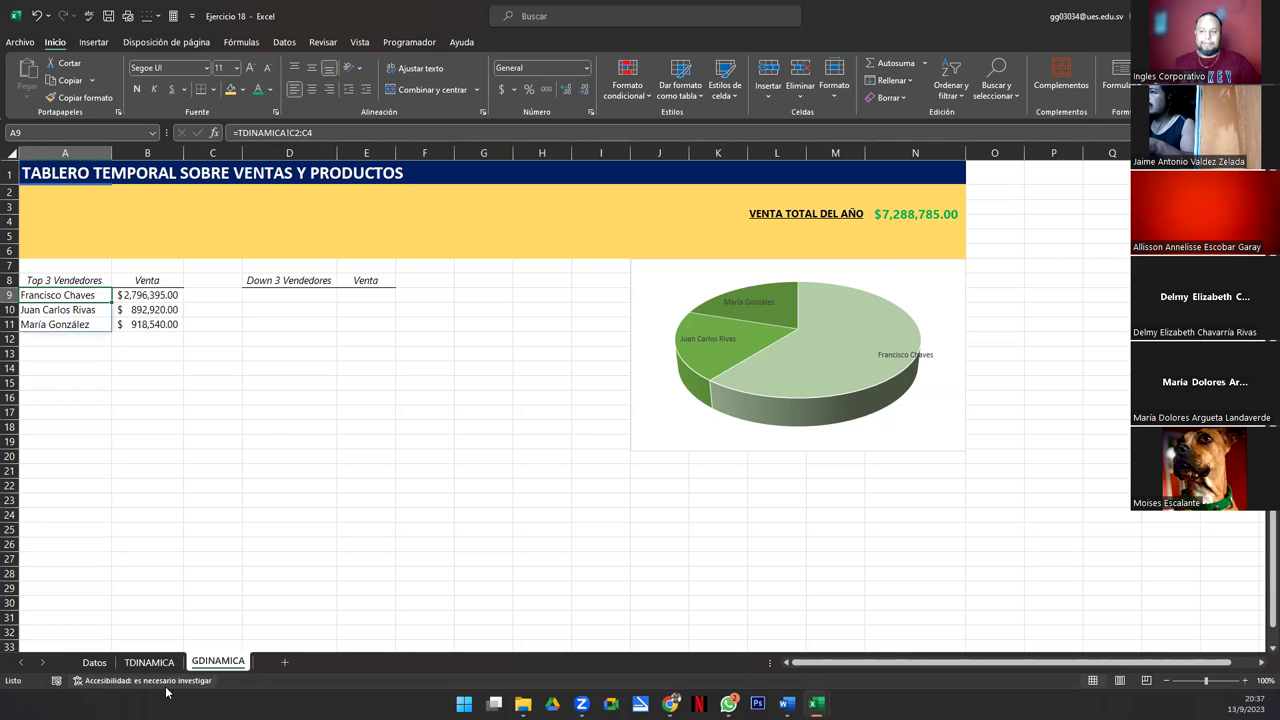
{"action": "left_click", "coordinate": [149, 662]}
Step: Add a Mes slicer to the top sellers pivot table and filter it to months 1 through 6
{"action": "left_click", "coordinate": [188, 271]}
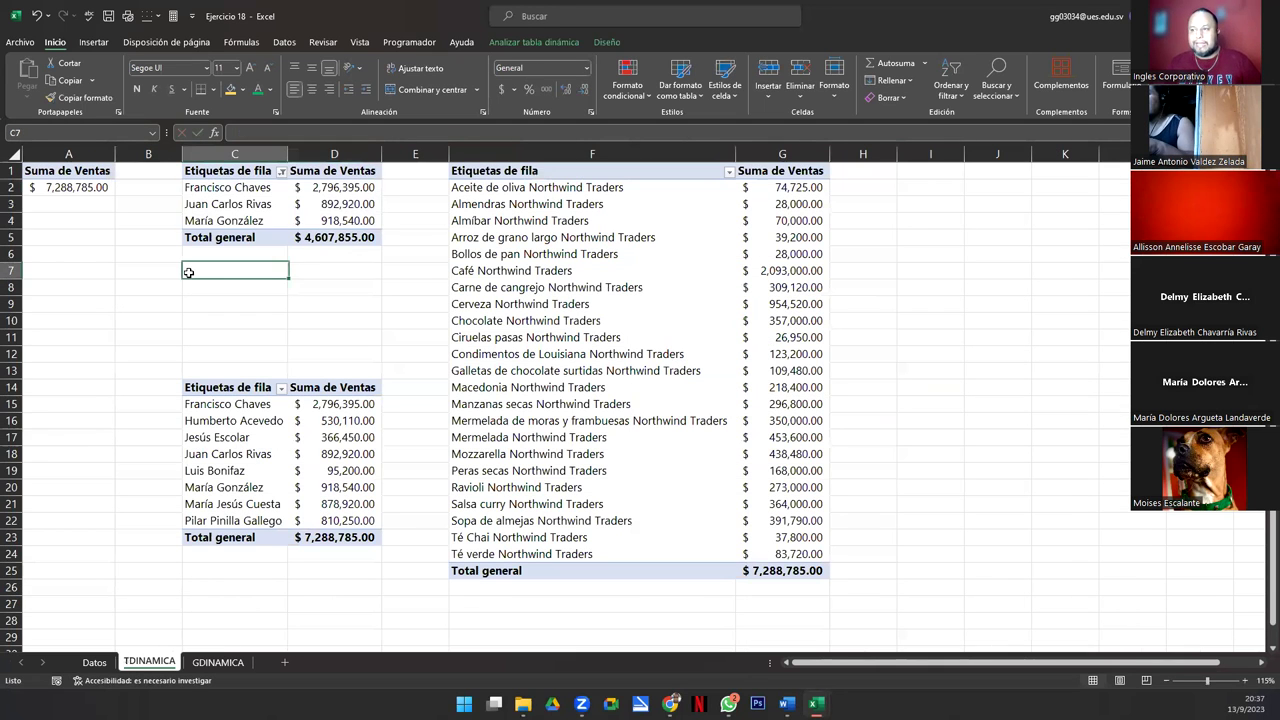
{"action": "left_click", "coordinate": [257, 217]}
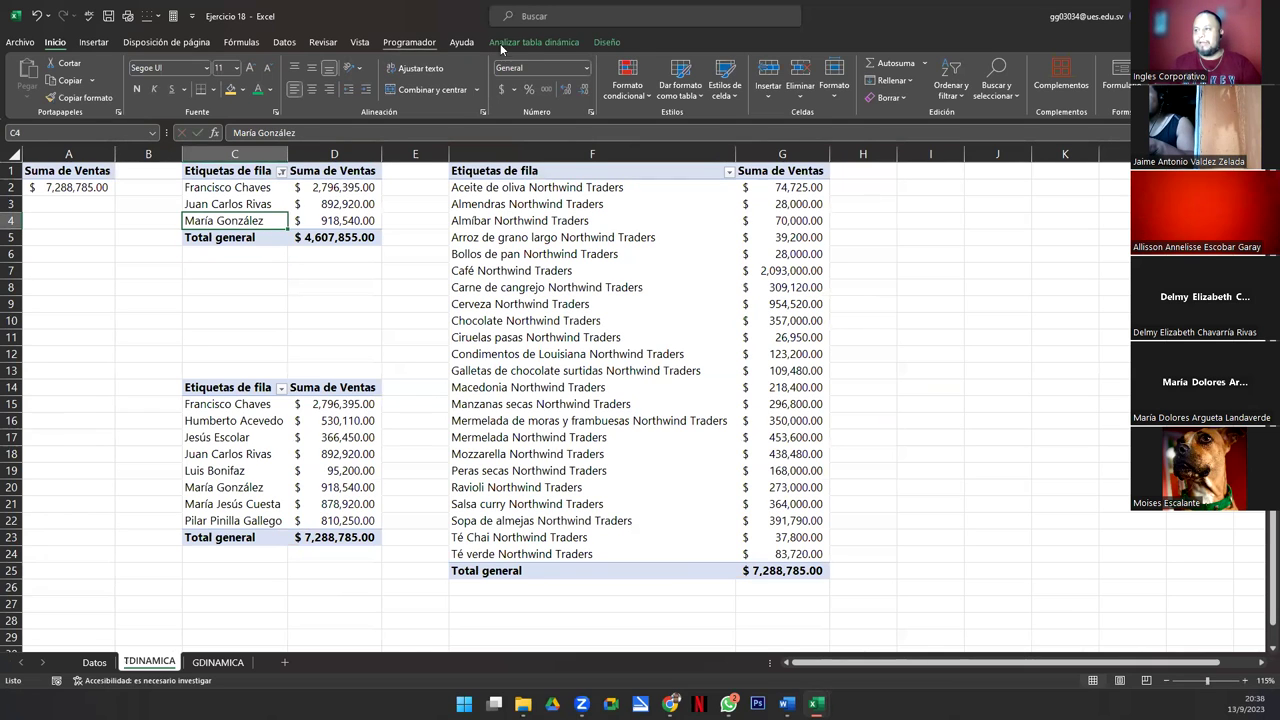
{"action": "left_click", "coordinate": [525, 42]}
{"action": "left_click", "coordinate": [568, 63]}
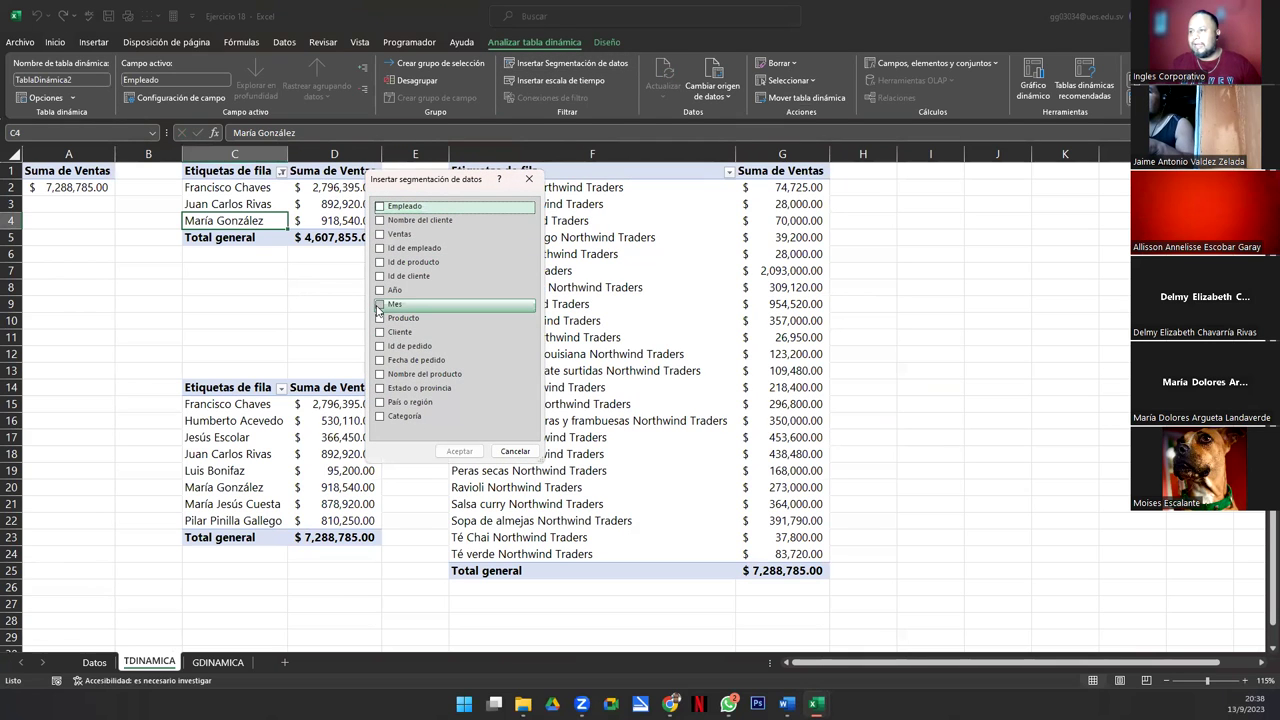
{"action": "left_click", "coordinate": [379, 304]}
{"action": "left_click", "coordinate": [459, 451]}
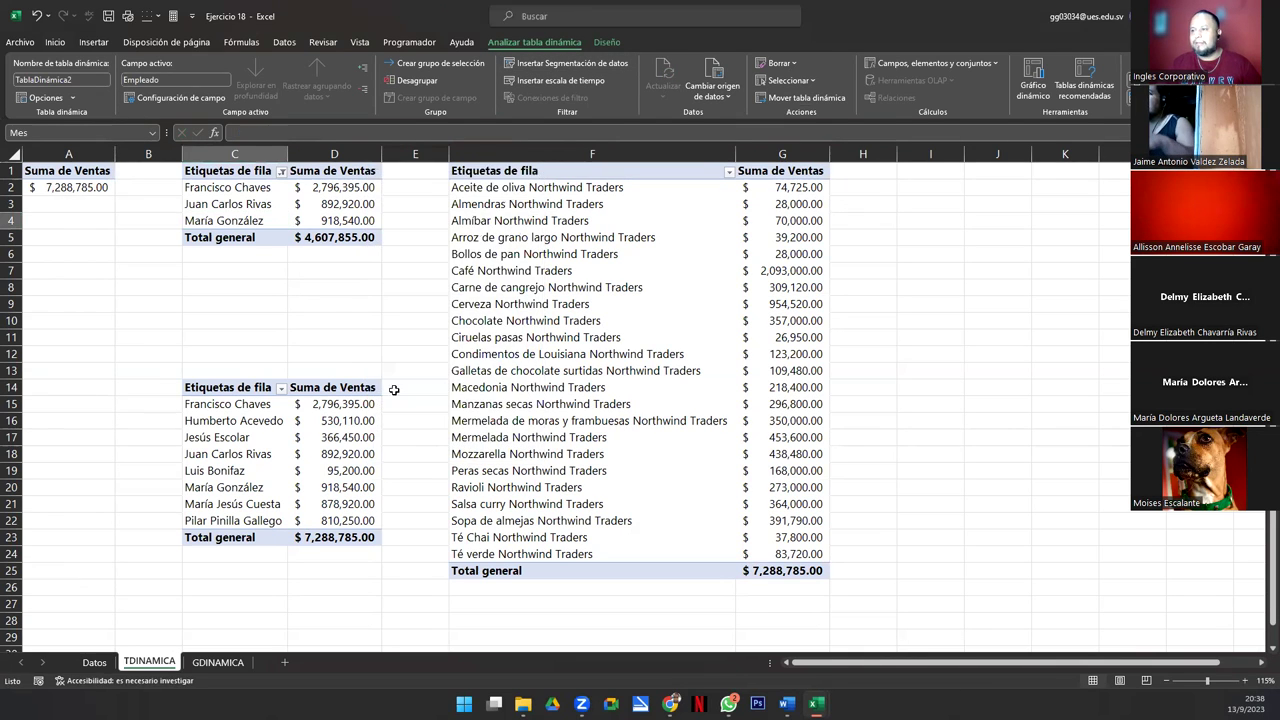
{"action": "left_click", "coordinate": [645, 347]}
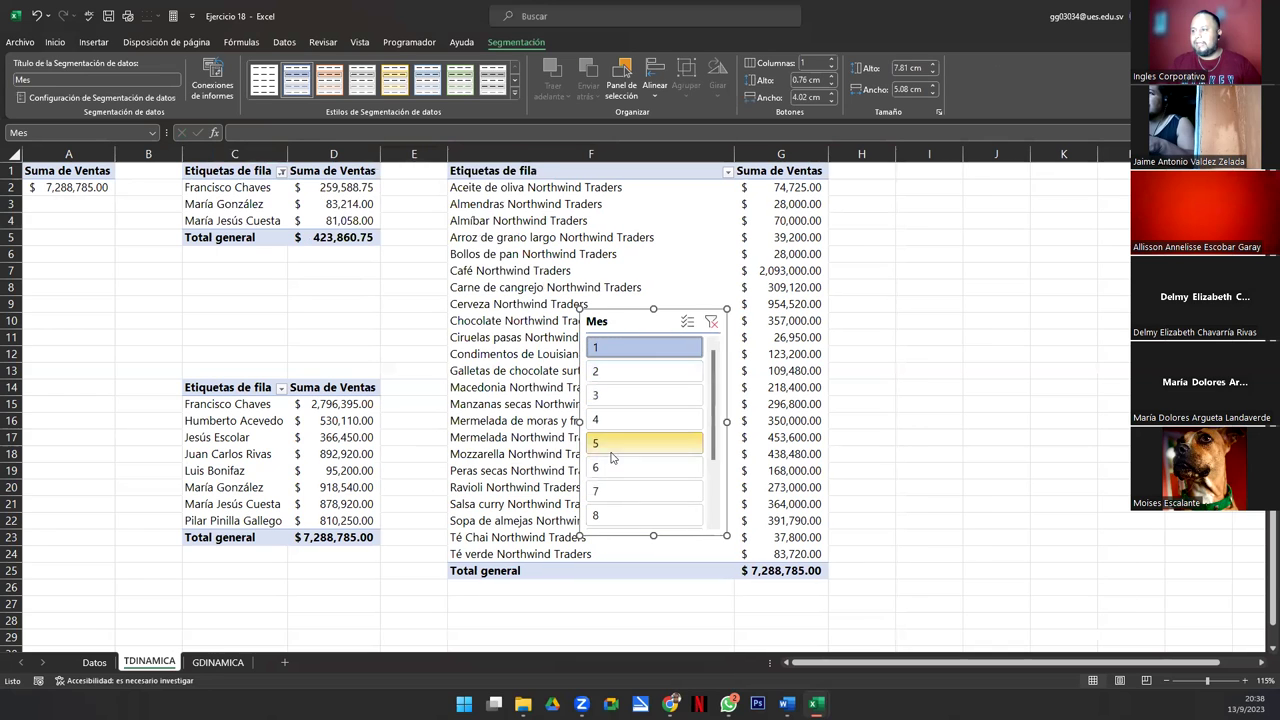
{"action": "left_click", "coordinate": [613, 466], "text": "shift"}
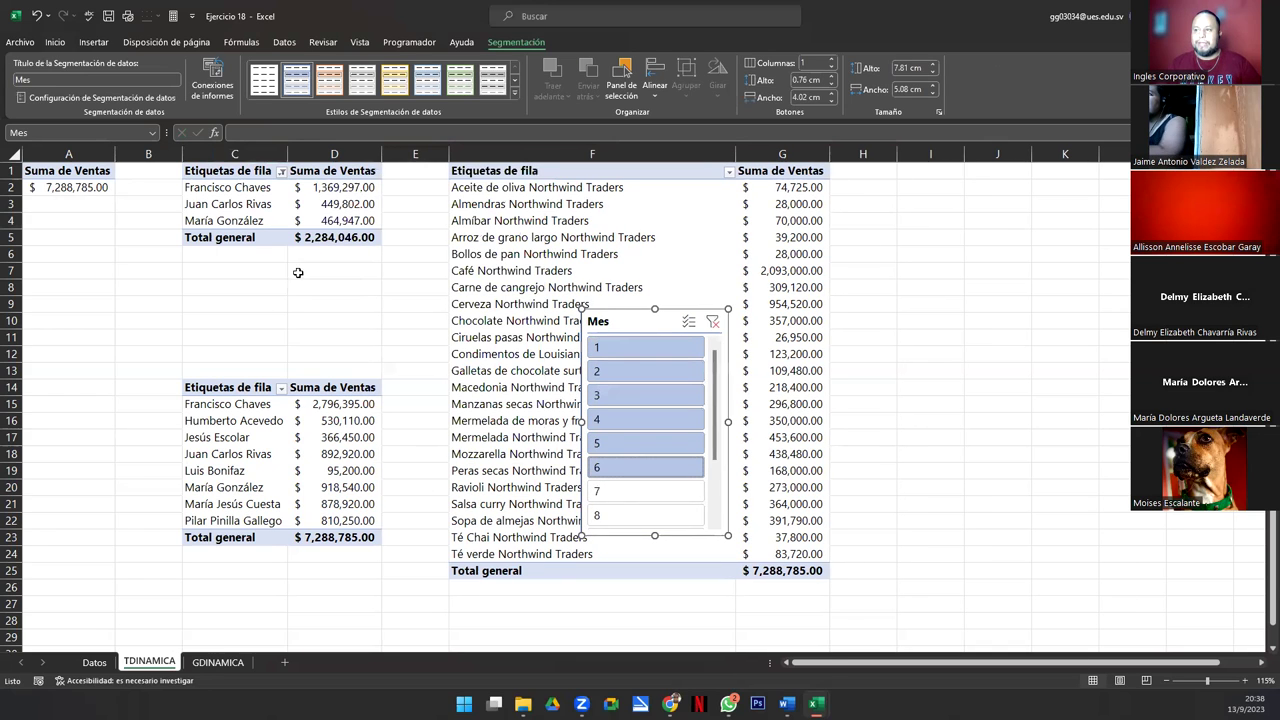
Step: Clear the Mes slicer filter and review the full-year Top 3 Vendedores sales in B9:B11
{"action": "left_click", "coordinate": [217, 664]}
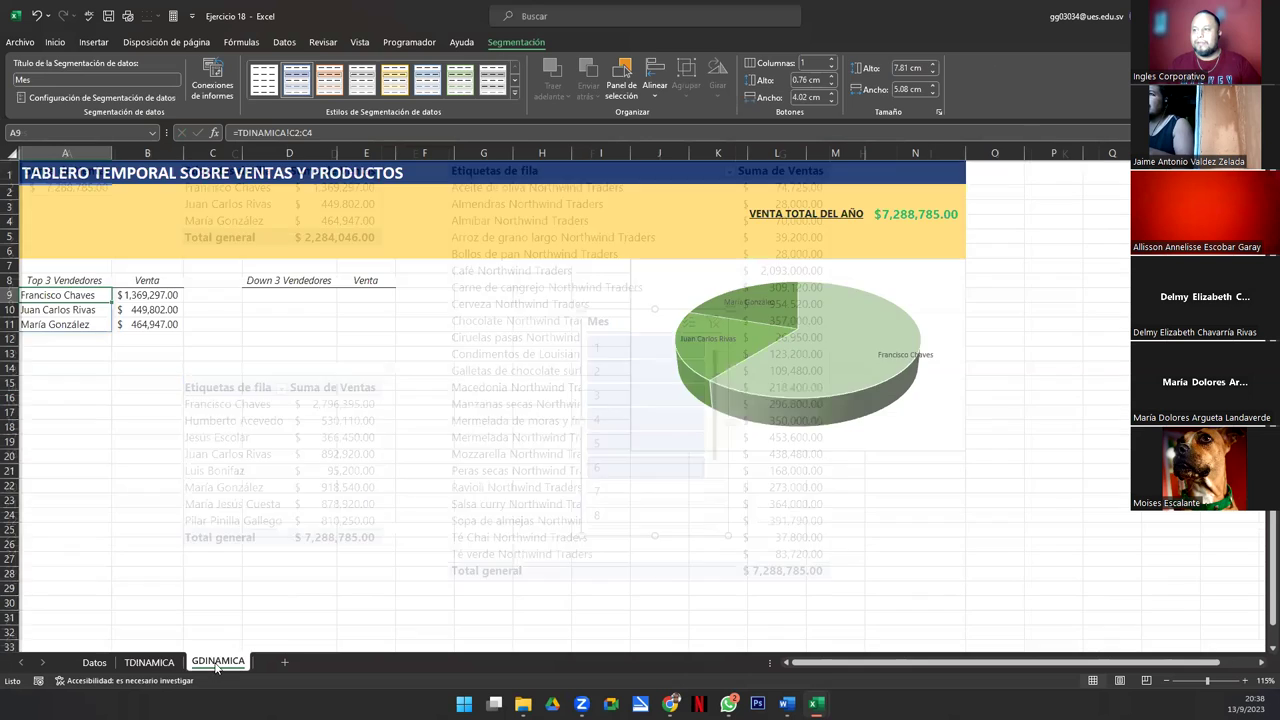
{"action": "left_click", "coordinate": [149, 662]}
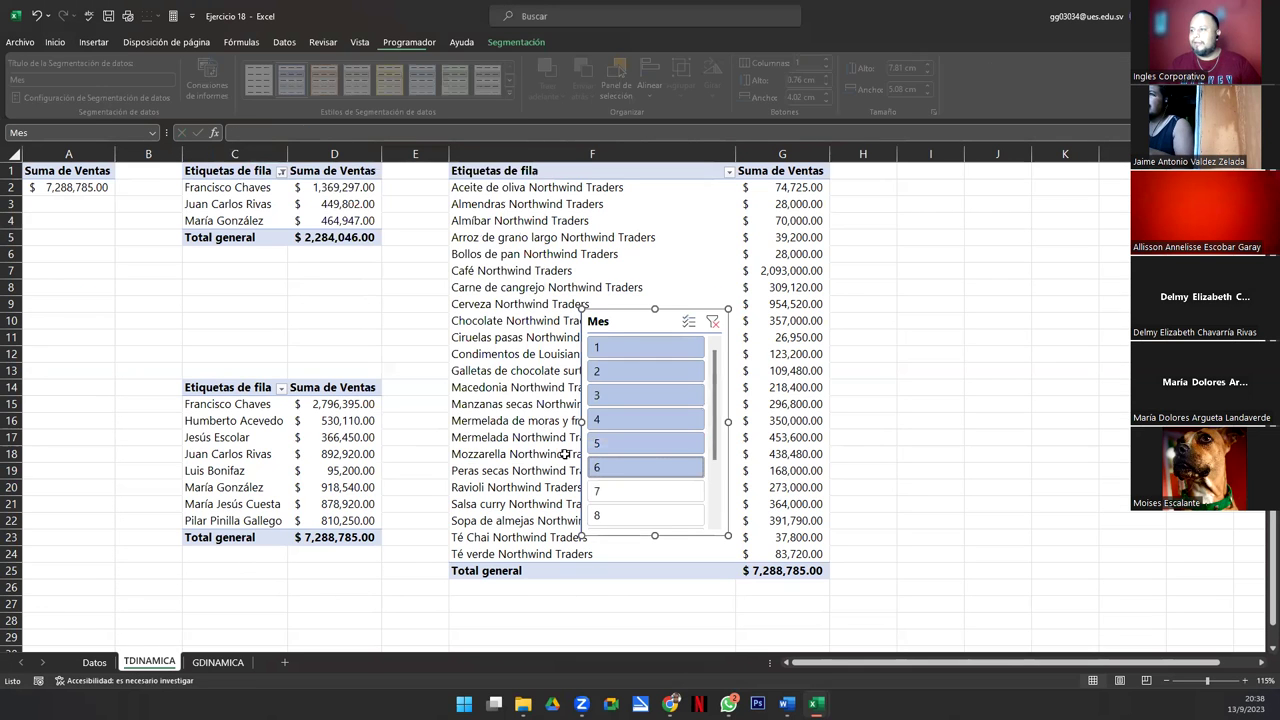
{"action": "left_click", "coordinate": [712, 322]}
{"action": "key", "text": "ctrl+Page_Down"}
{"action": "left_click_drag", "start_coordinate": [143, 298], "coordinate": [146, 323]}
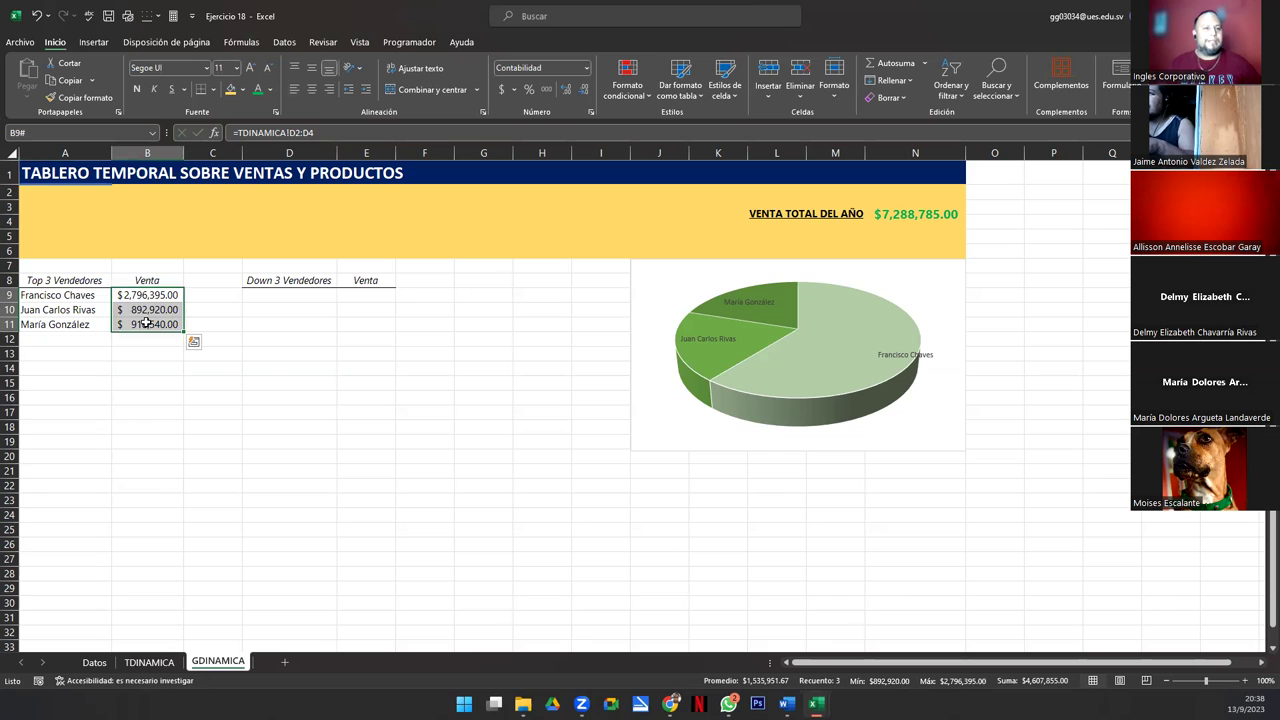
{"action": "left_click", "coordinate": [139, 320]}
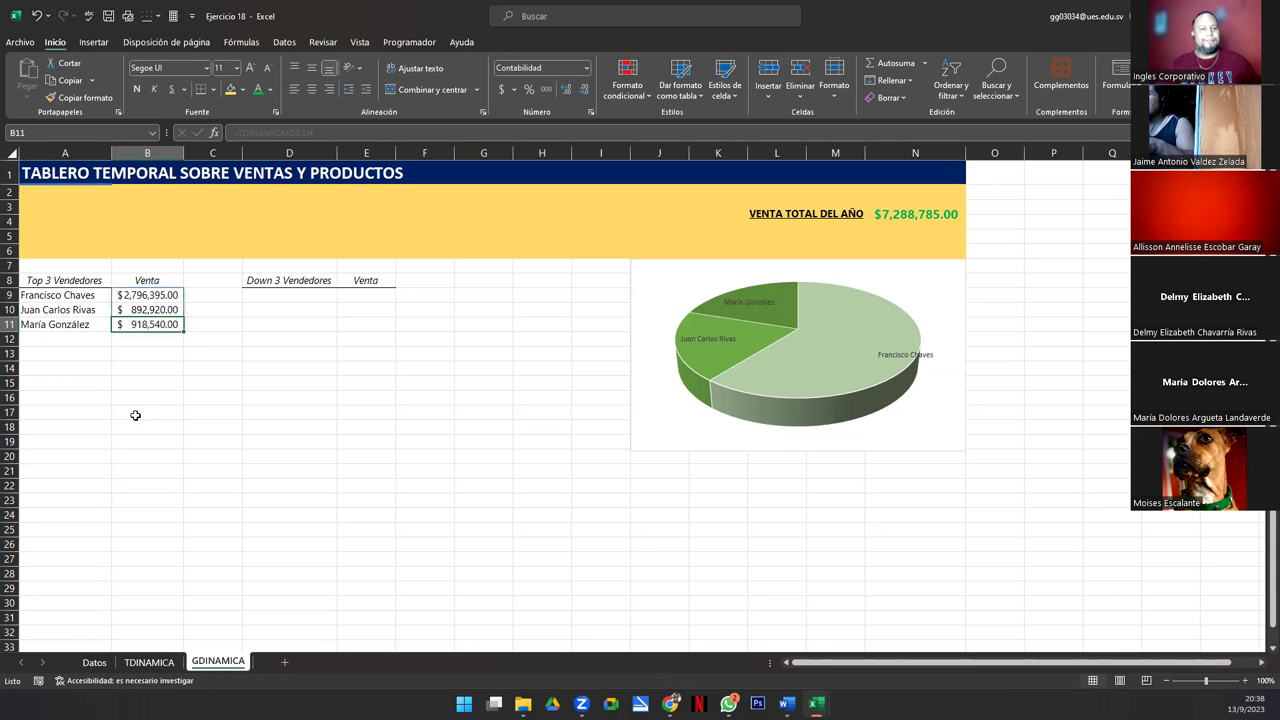
{"action": "left_click_drag", "start_coordinate": [148, 296], "coordinate": [148, 322]}
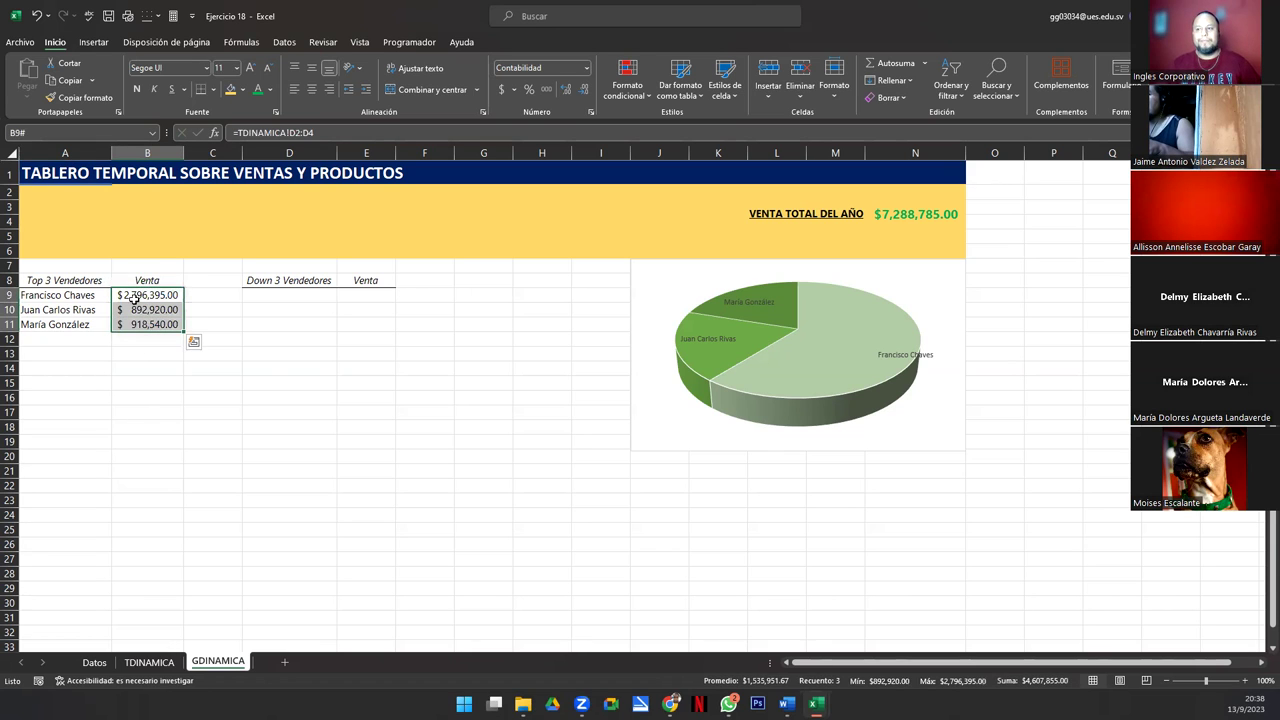
{"action": "left_click_drag", "start_coordinate": [84, 279], "coordinate": [145, 281]}
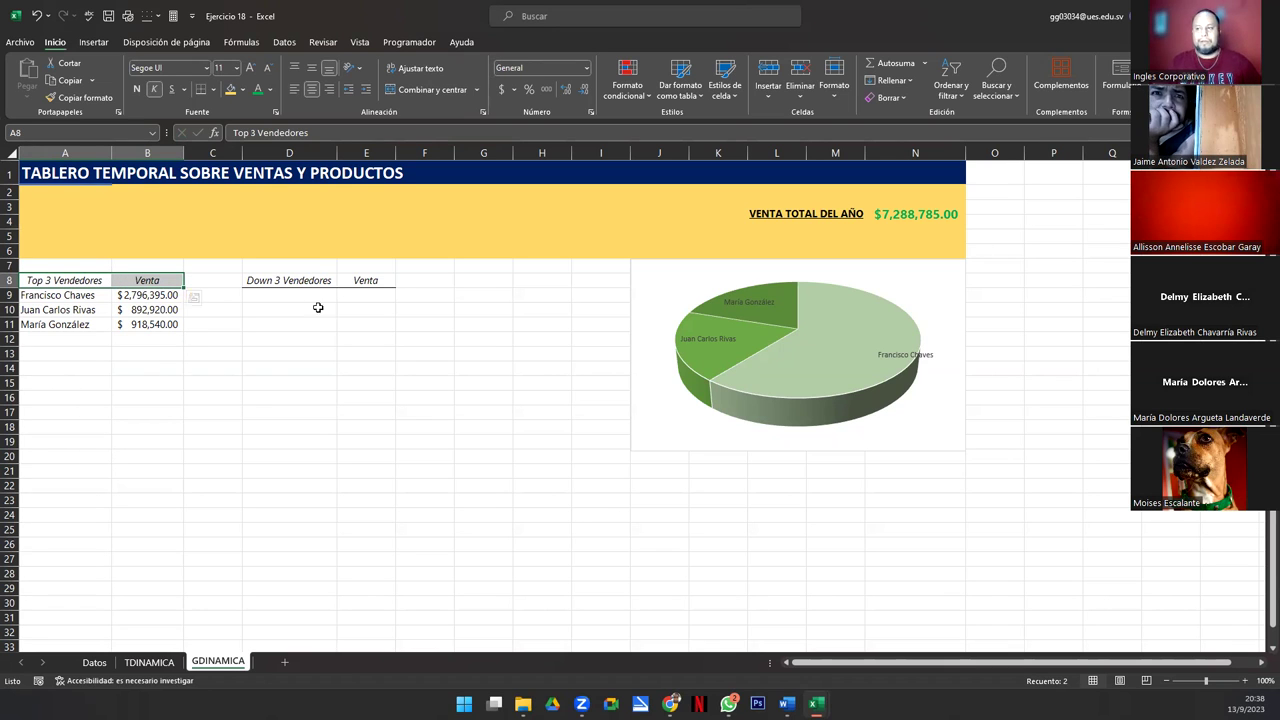
{"action": "left_click", "coordinate": [272, 299]}
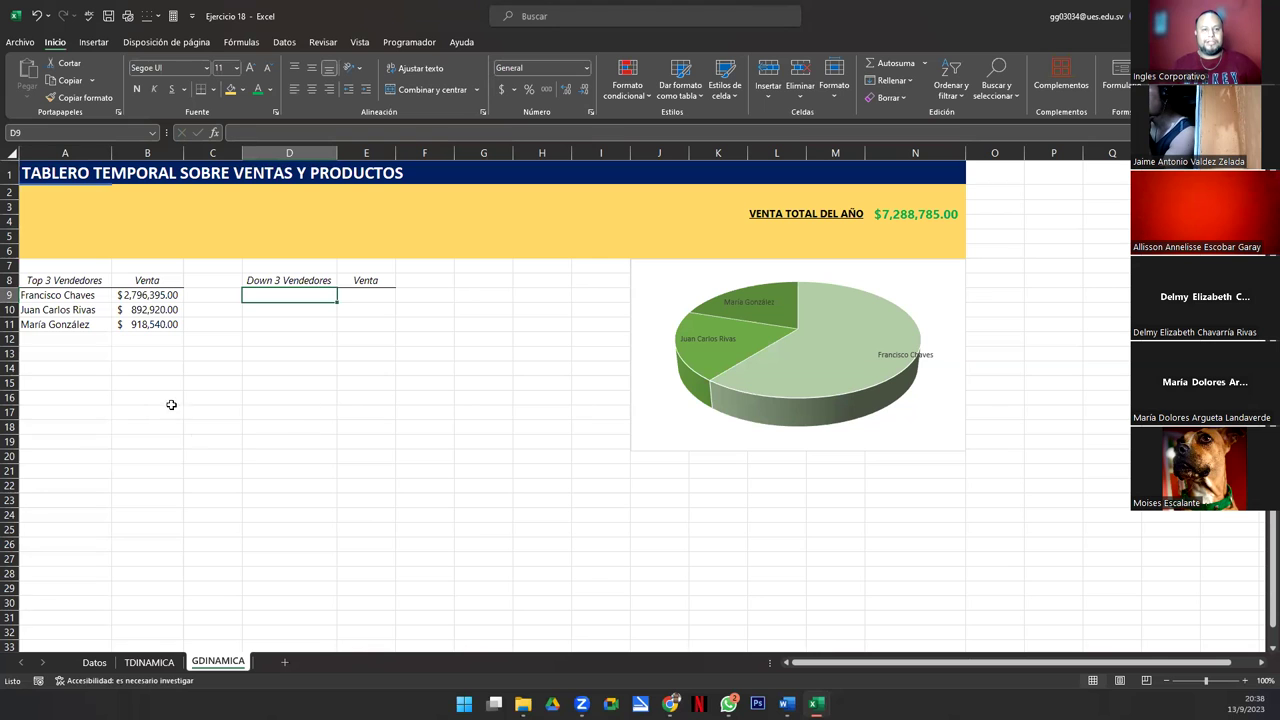
Step: Delete the Mes slicer from TDINAMICA and select the second pivot table at C14
{"action": "left_click", "coordinate": [150, 662]}
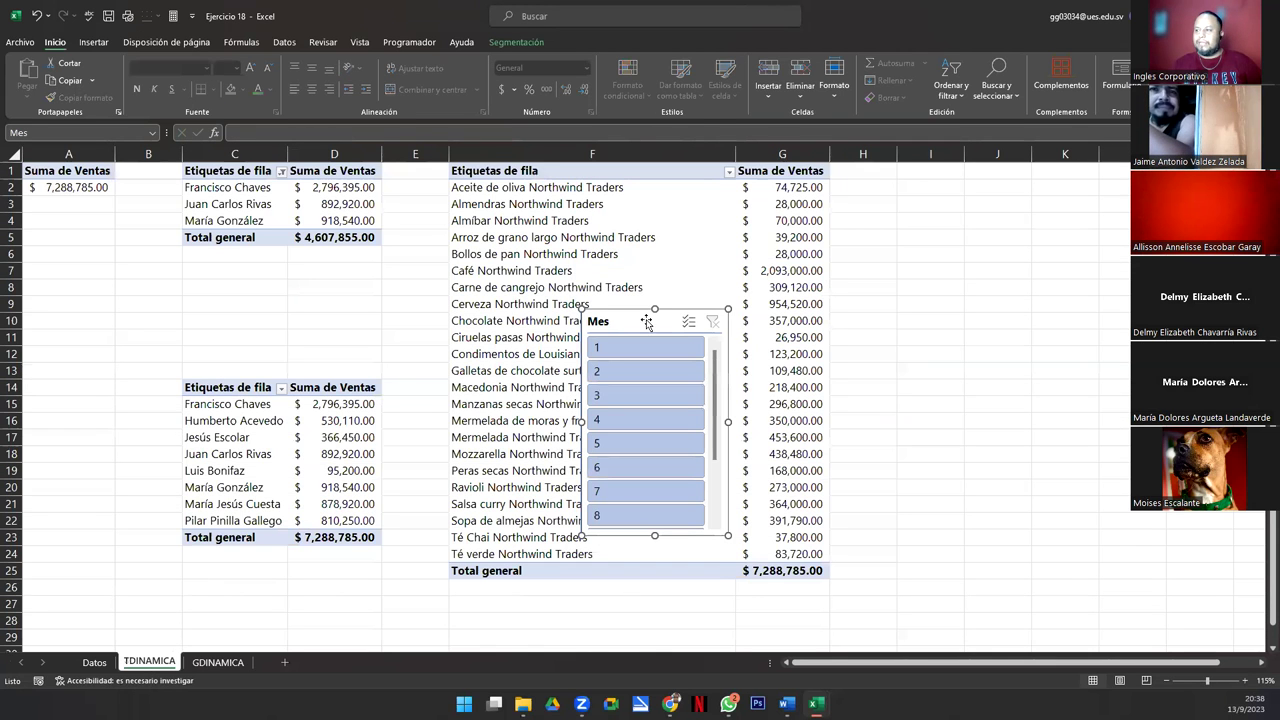
{"action": "key", "text": "Delete"}
{"action": "left_click_drag", "start_coordinate": [218, 392], "coordinate": [334, 537]}
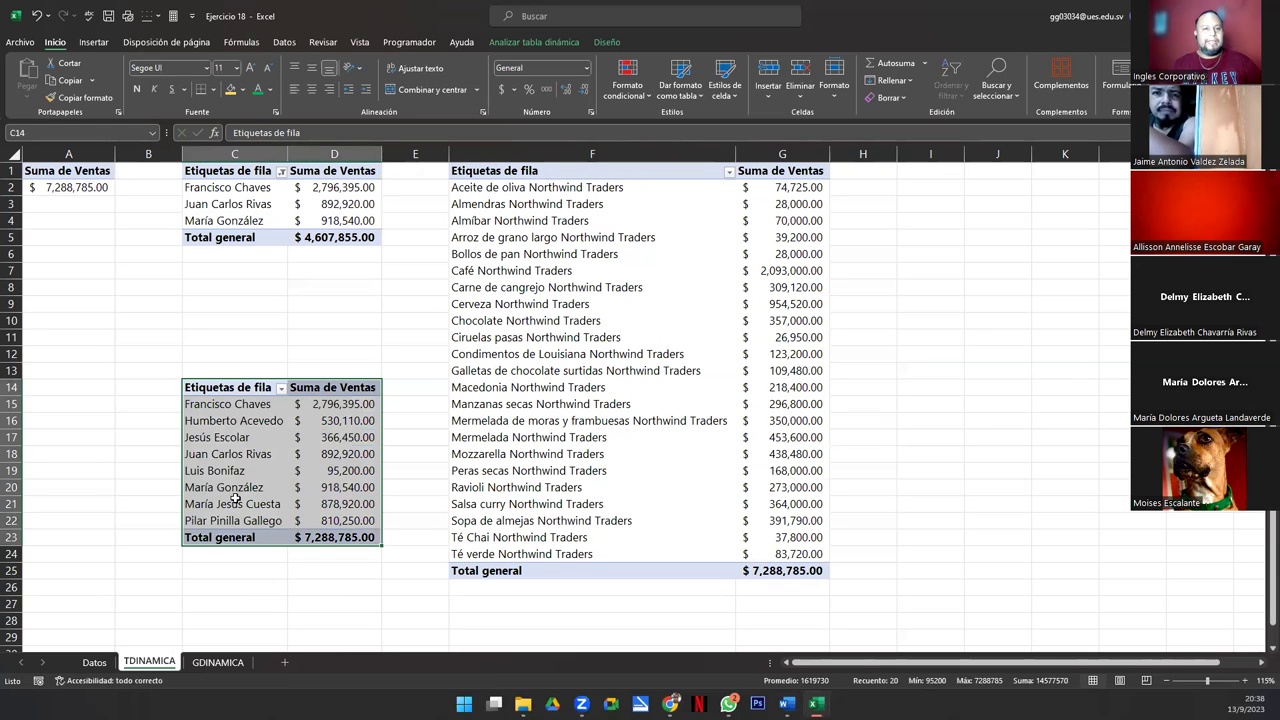
{"action": "left_click", "coordinate": [235, 500]}
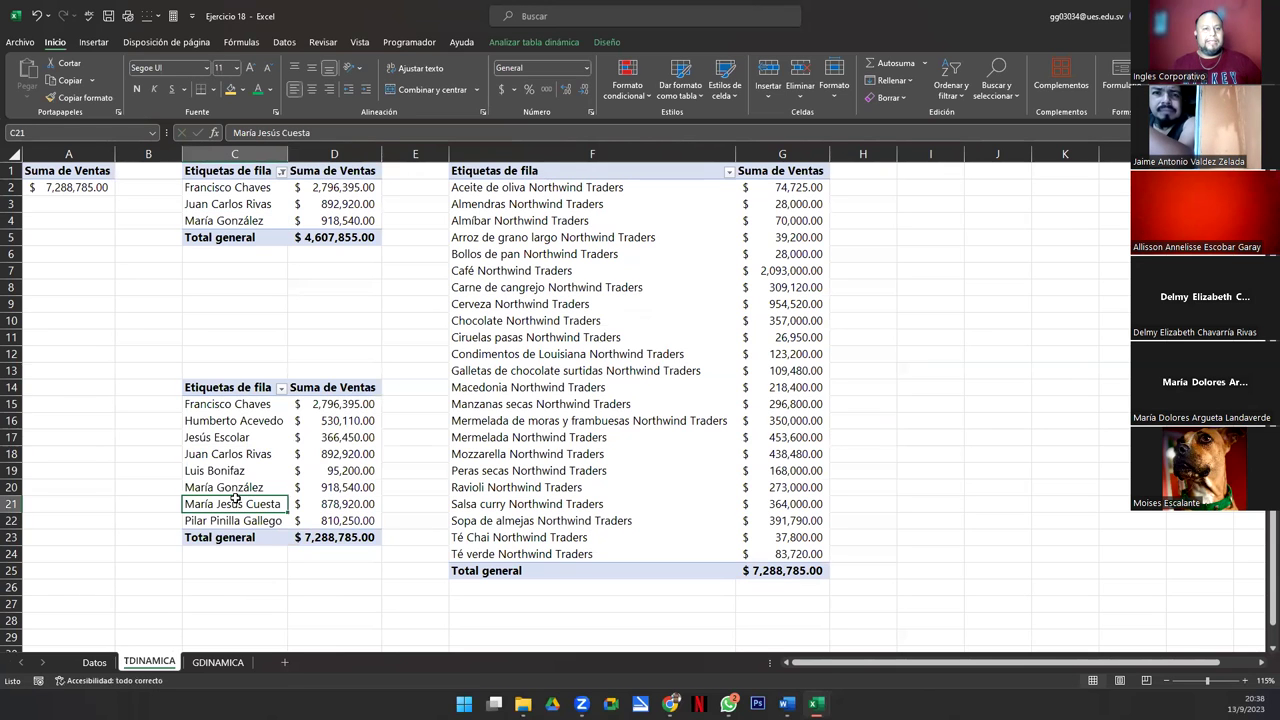
Step: Bring up the Diez mejores value filter for the first pivot table's employees, then cancel it
{"action": "left_click", "coordinate": [282, 171]}
{"action": "mouse_move", "coordinate": [225, 287]}
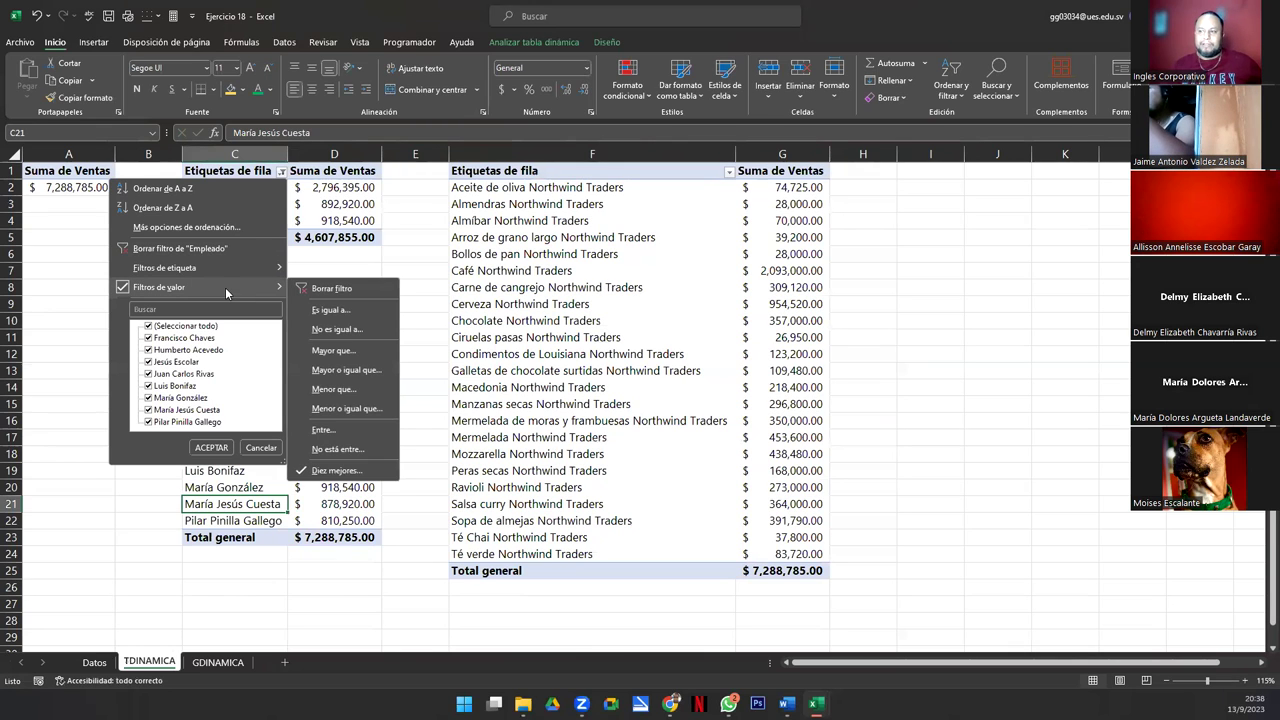
{"action": "left_click", "coordinate": [366, 474]}
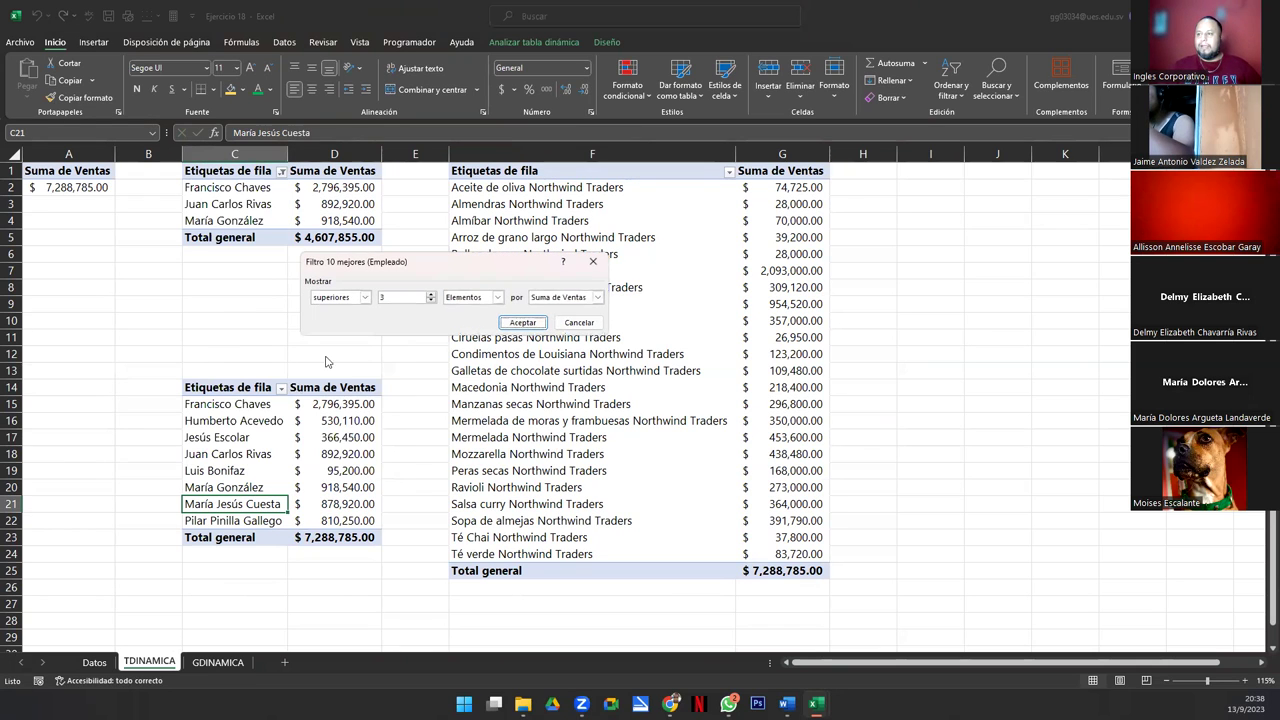
{"action": "left_click", "coordinate": [366, 304]}
{"action": "left_click", "coordinate": [412, 318]}
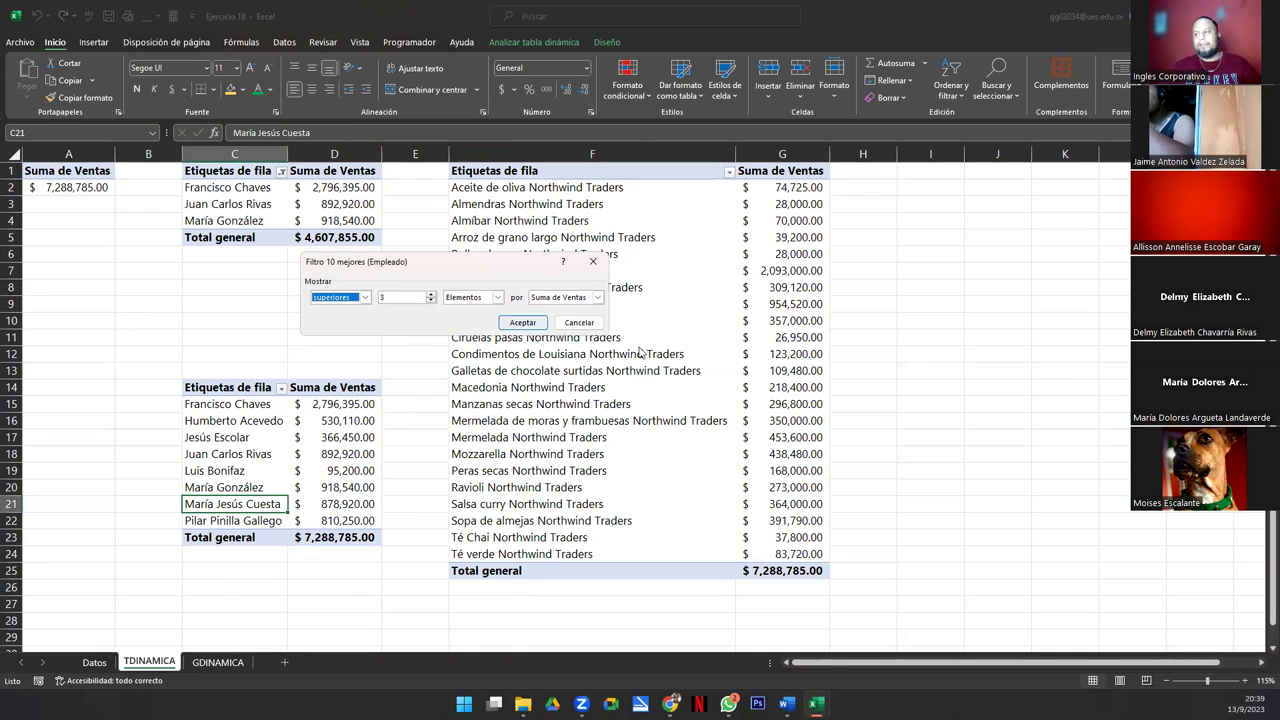
{"action": "left_click", "coordinate": [580, 320]}
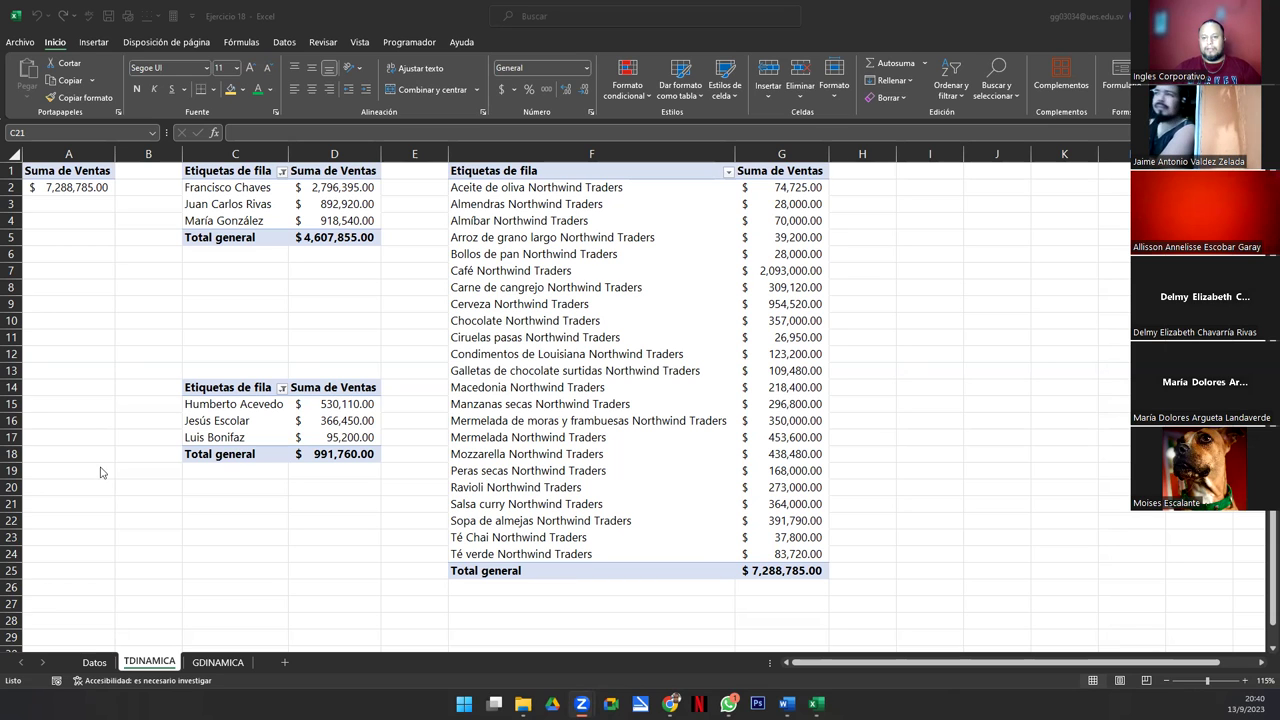
{"action": "left_click", "coordinate": [216, 662]}
{"action": "left_click", "coordinate": [216, 662]}
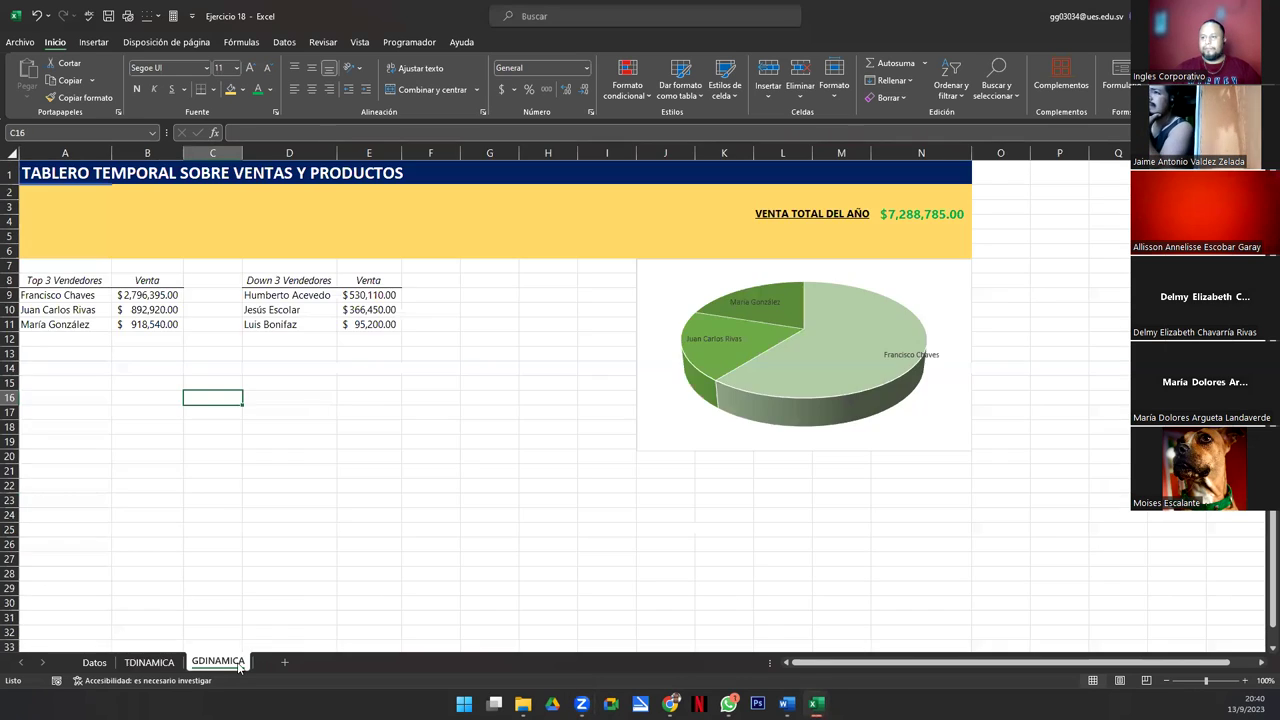
{"action": "left_click", "coordinate": [145, 666]}
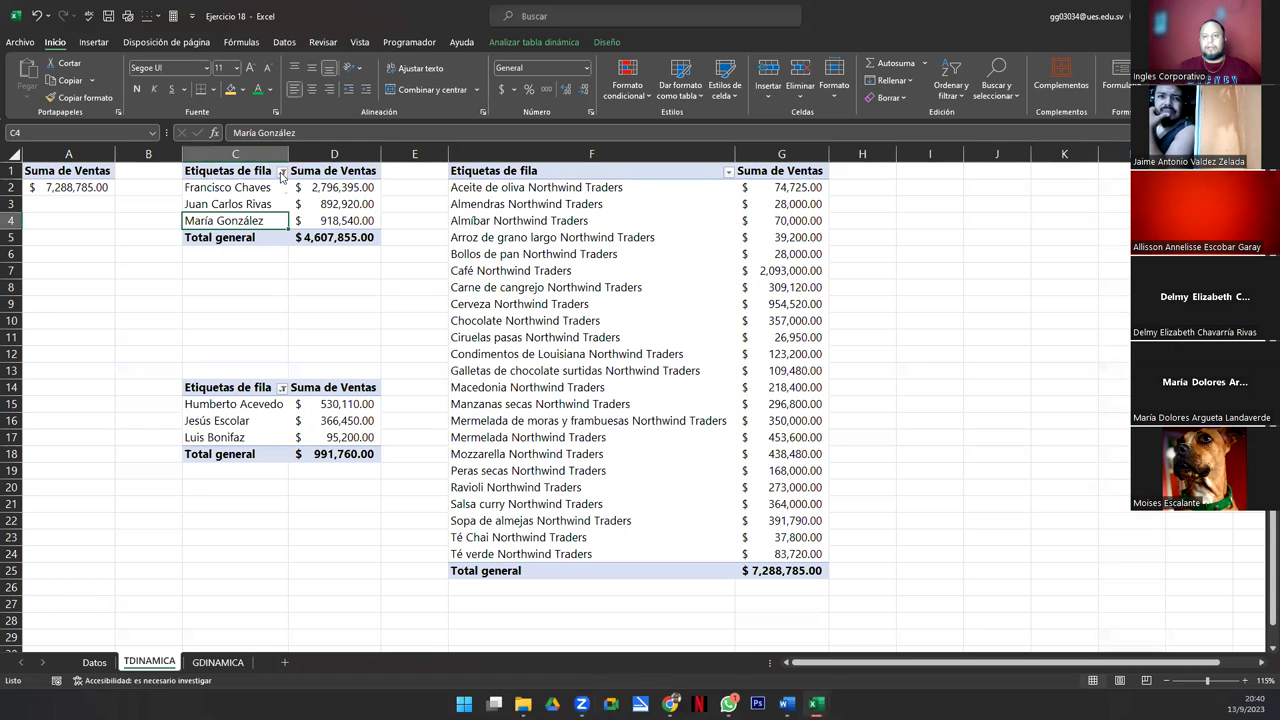
{"action": "left_click", "coordinate": [201, 186]}
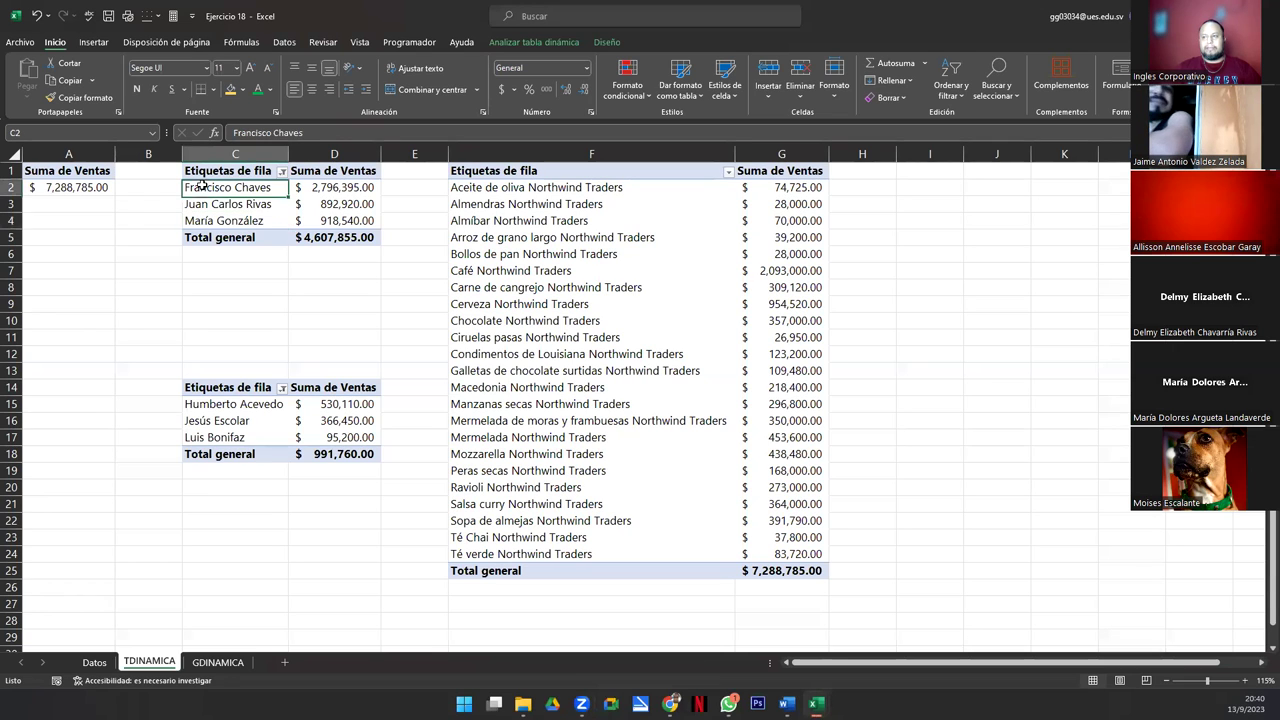
Step: Filter the first pivot table to the superiores 3 employees by Suma de Ventas
{"action": "left_click", "coordinate": [534, 42]}
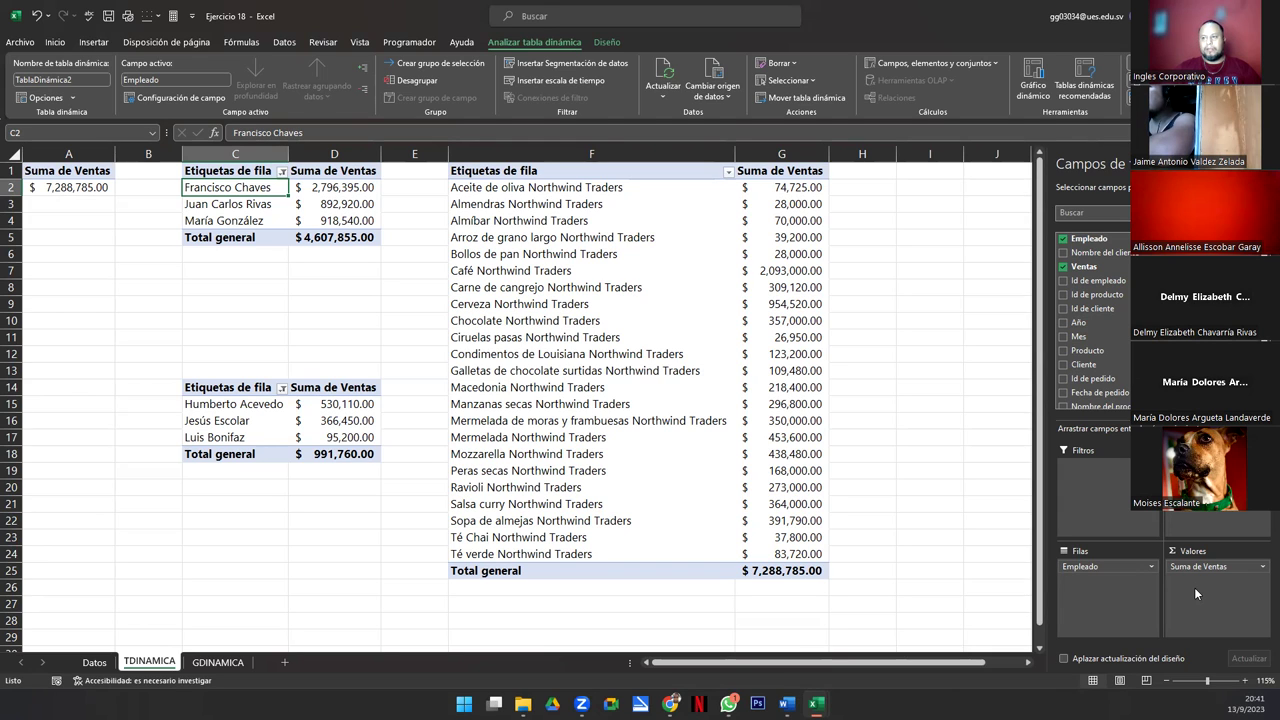
{"action": "left_click", "coordinate": [283, 174]}
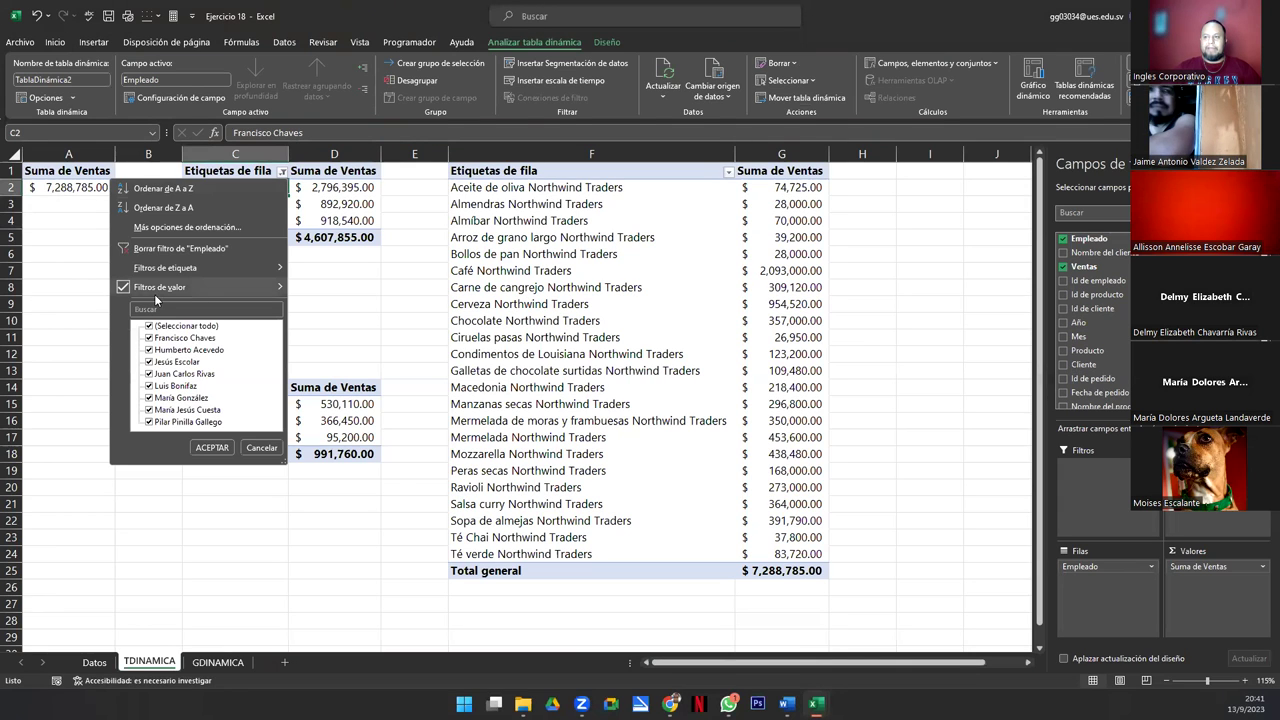
{"action": "mouse_move", "coordinate": [153, 296]}
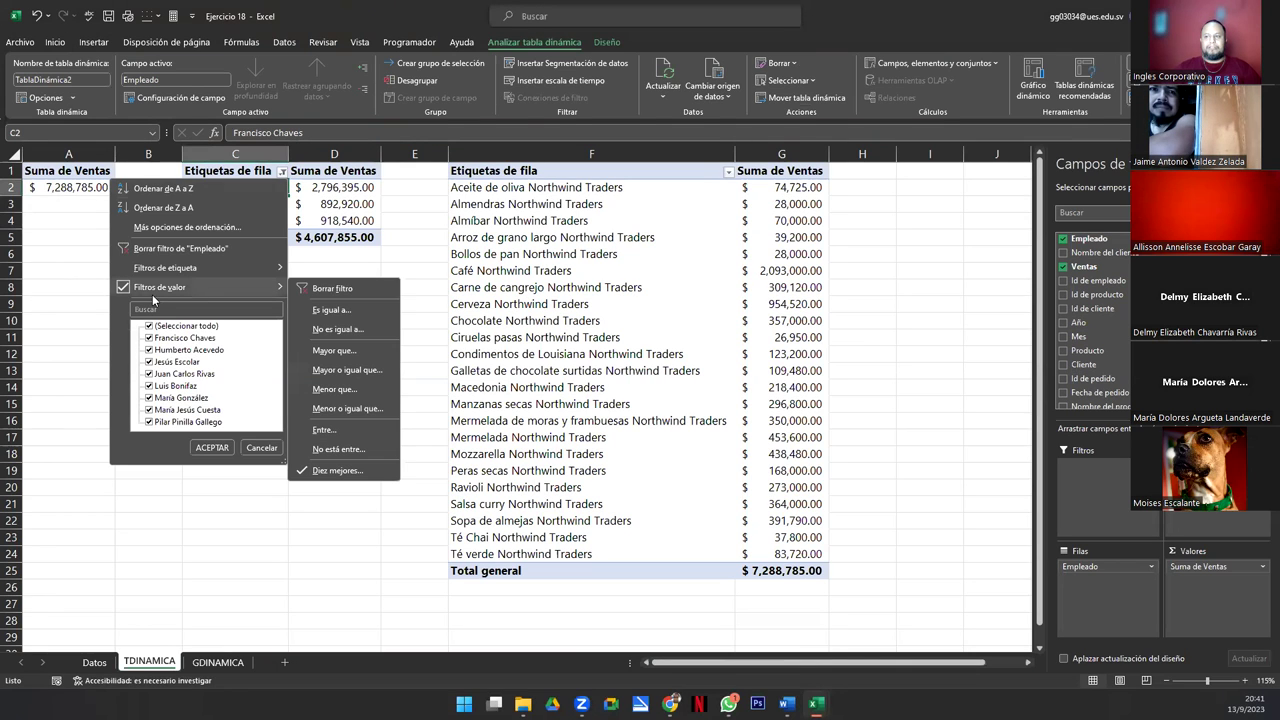
{"action": "left_click", "coordinate": [350, 478]}
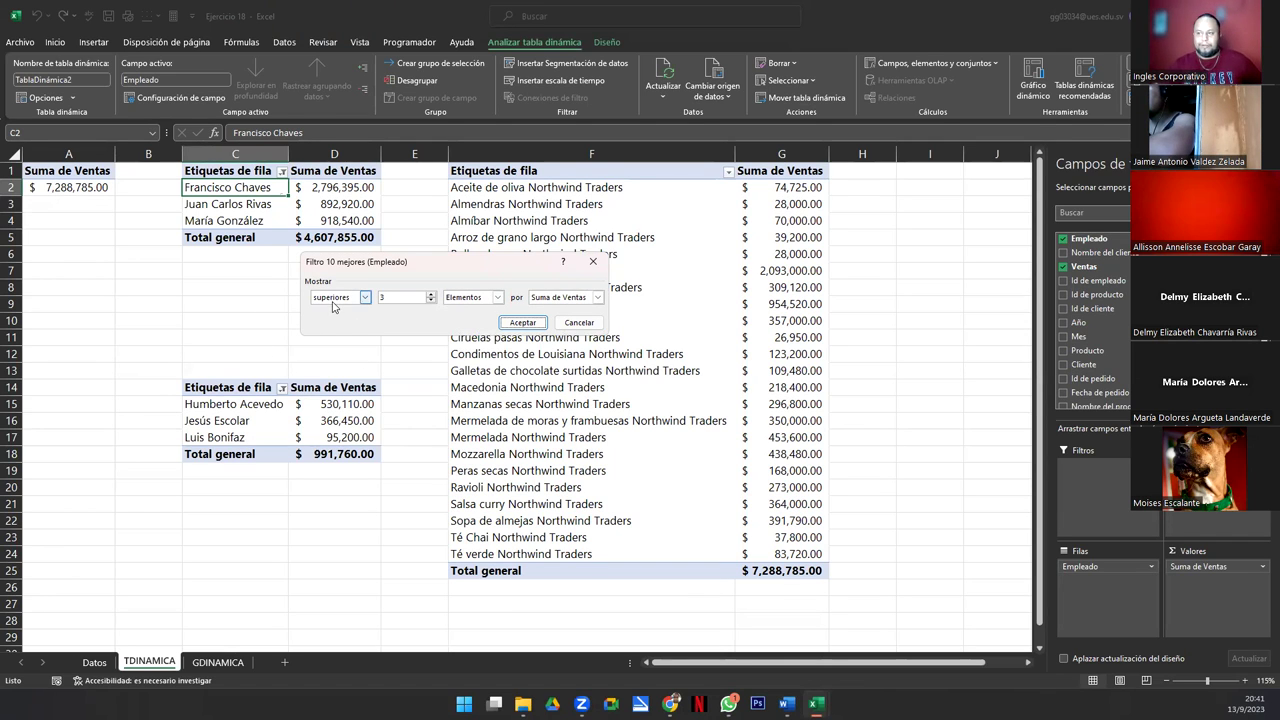
{"action": "left_click", "coordinate": [402, 297]}
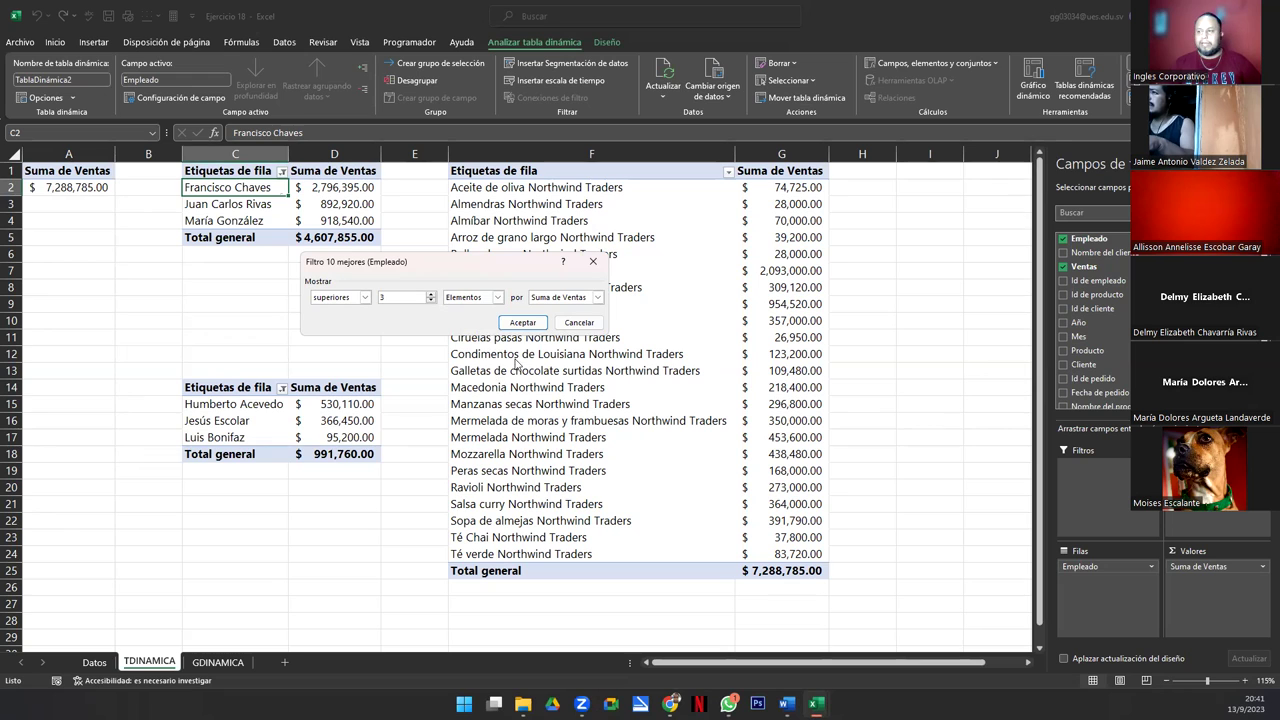
{"action": "left_click", "coordinate": [511, 324]}
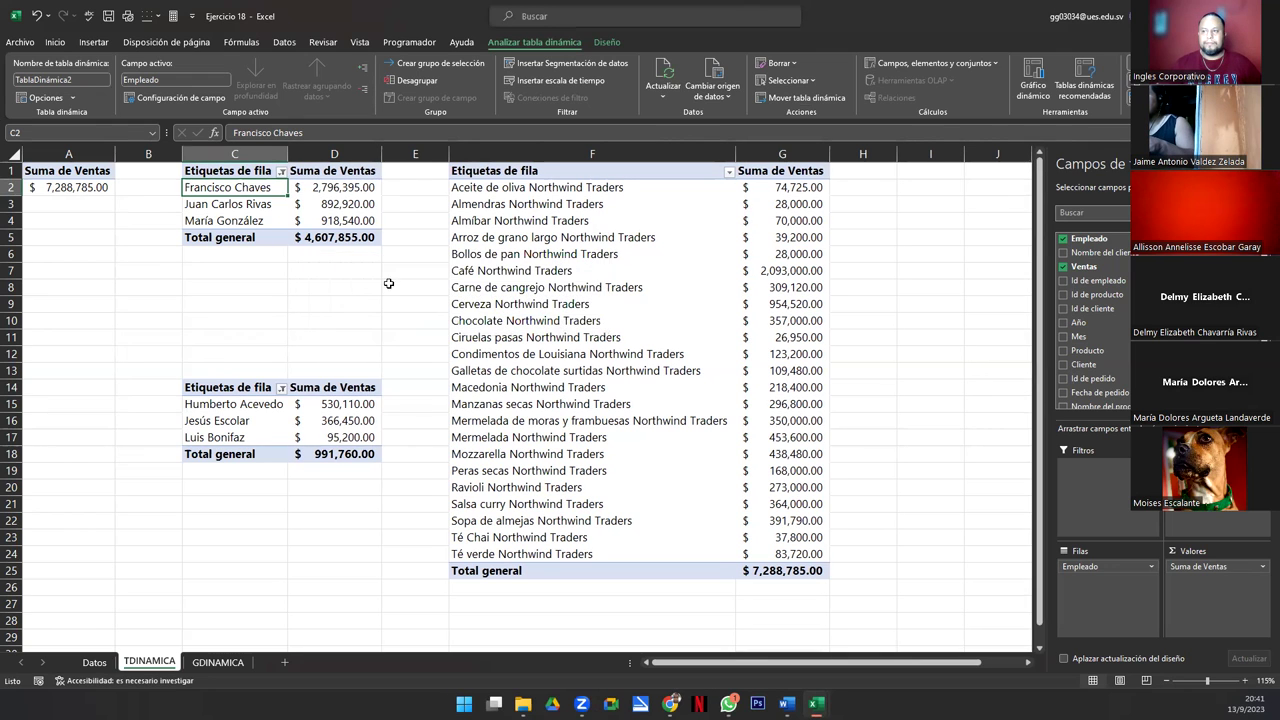
{"action": "left_click", "coordinate": [334, 272]}
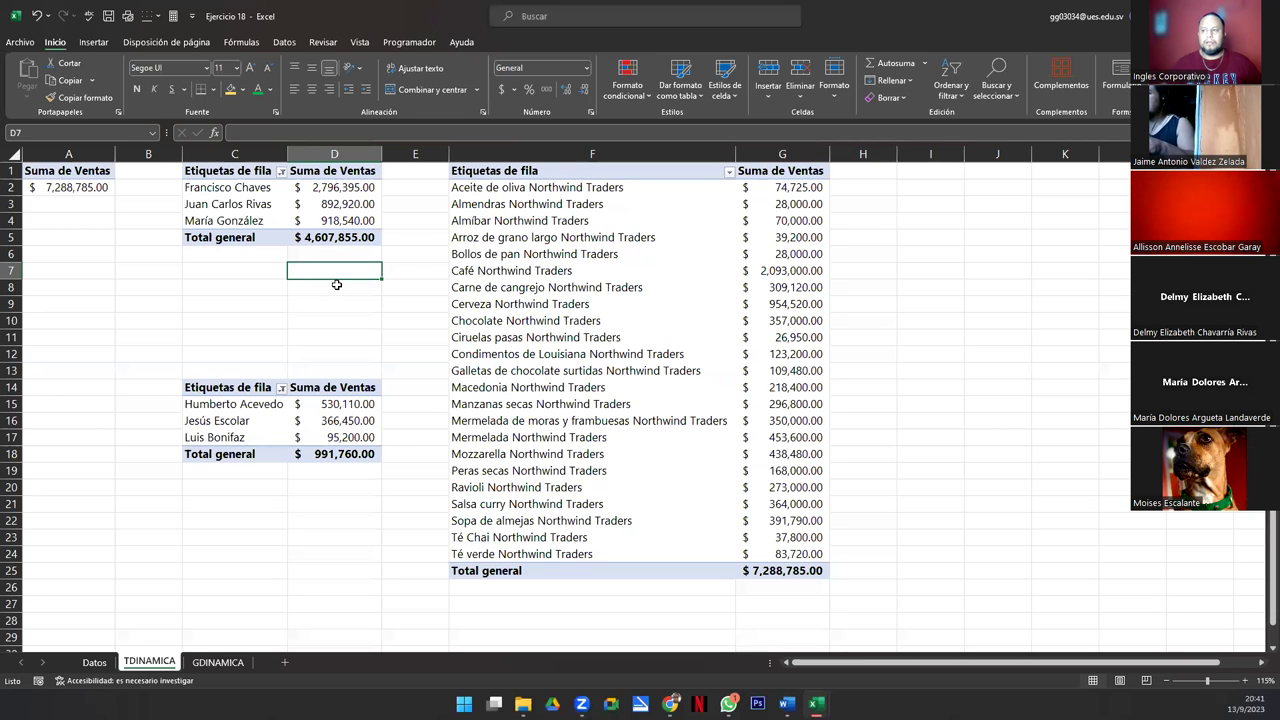
{"action": "left_click_drag", "start_coordinate": [230, 190], "coordinate": [311, 232]}
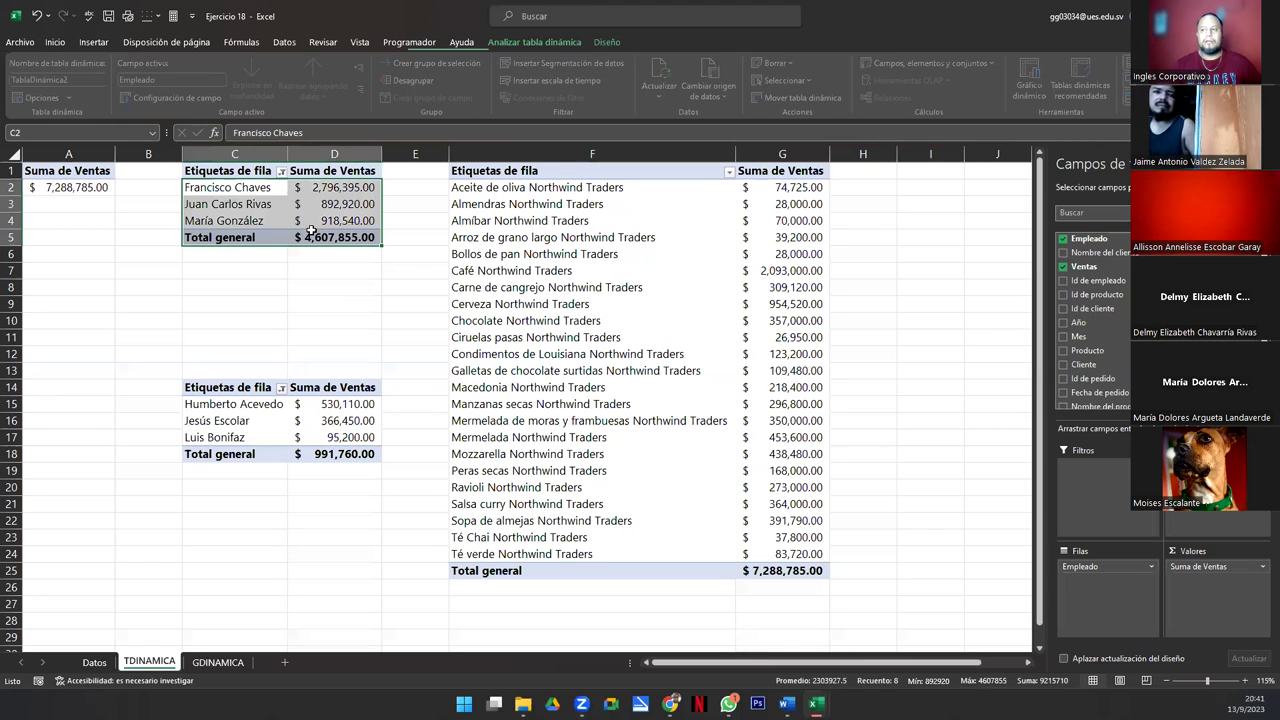
{"action": "left_click", "coordinate": [216, 663]}
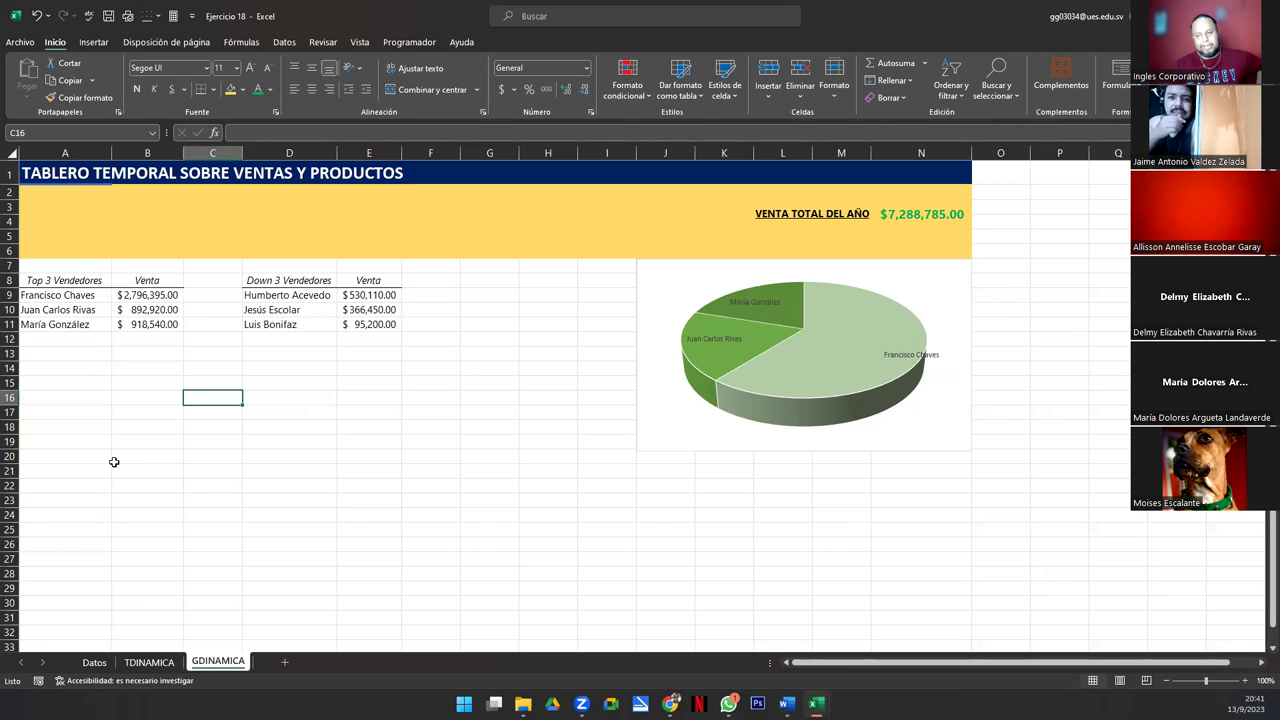
Step: Copy the Top 3 Vendedores / Venta header from A8:B8 into A14:B14, then select A15:A17
{"action": "left_click", "coordinate": [85, 382]}
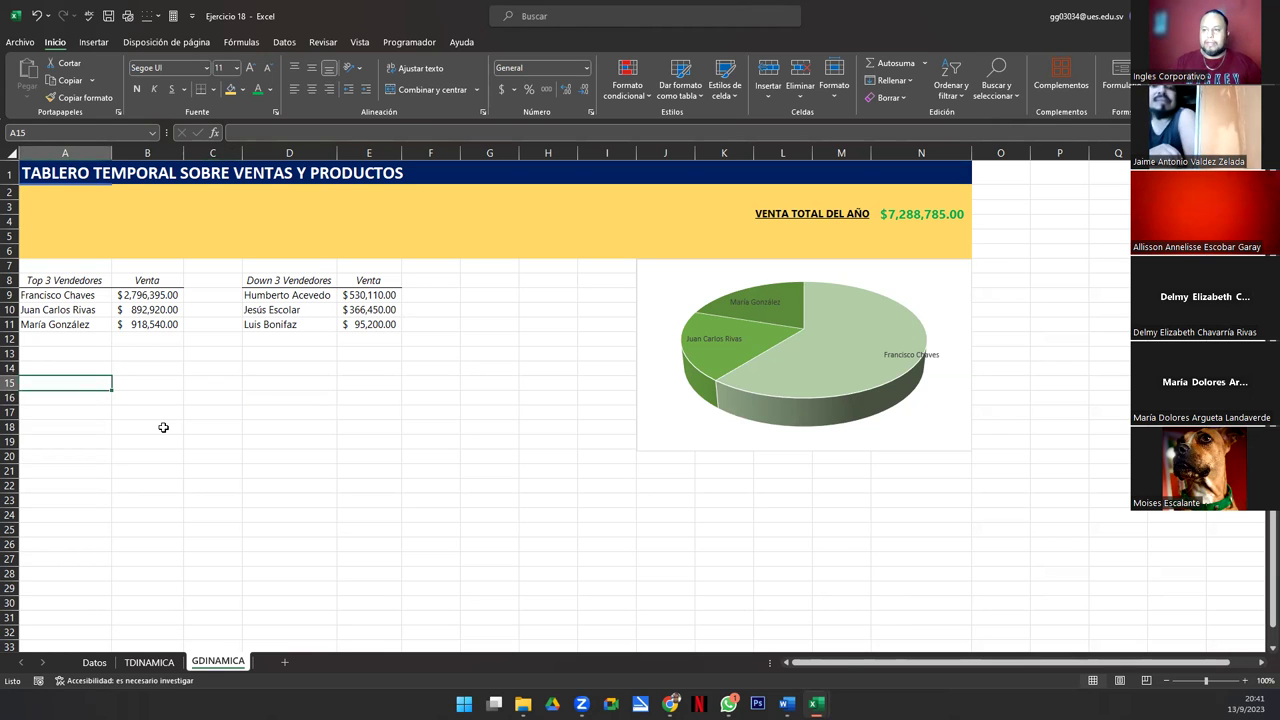
{"action": "key", "text": "Up"}
{"action": "key", "text": "Up"}
{"action": "key", "text": "Up"}
{"action": "key", "text": "Up"}
{"action": "key", "text": "Up"}
{"action": "key", "text": "Up"}
{"action": "key", "text": "Up"}
{"action": "key", "text": "shift+Right"}
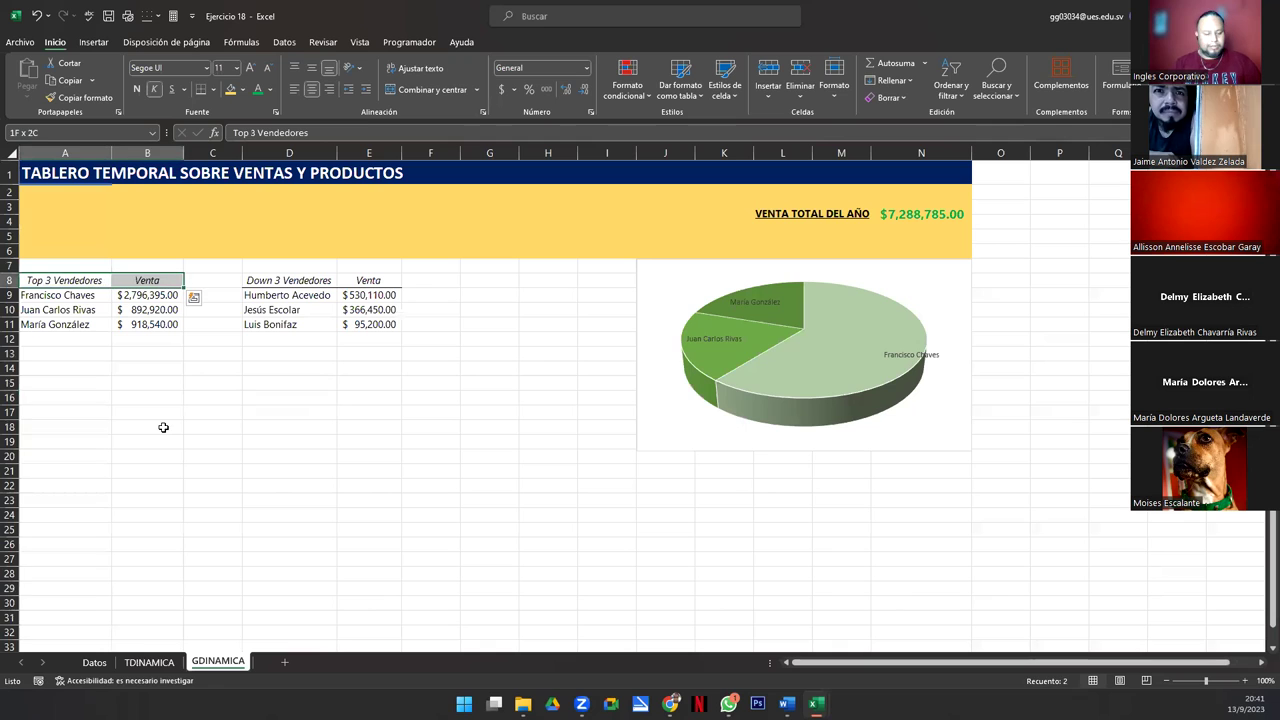
{"action": "key", "text": "ctrl+c"}
{"action": "key", "text": "Down"}
{"action": "key", "text": "Down"}
{"action": "key", "text": "Down"}
{"action": "key", "text": "Down"}
{"action": "key", "text": "Down"}
{"action": "key", "text": "Down"}
{"action": "key", "text": "ctrl+v"}
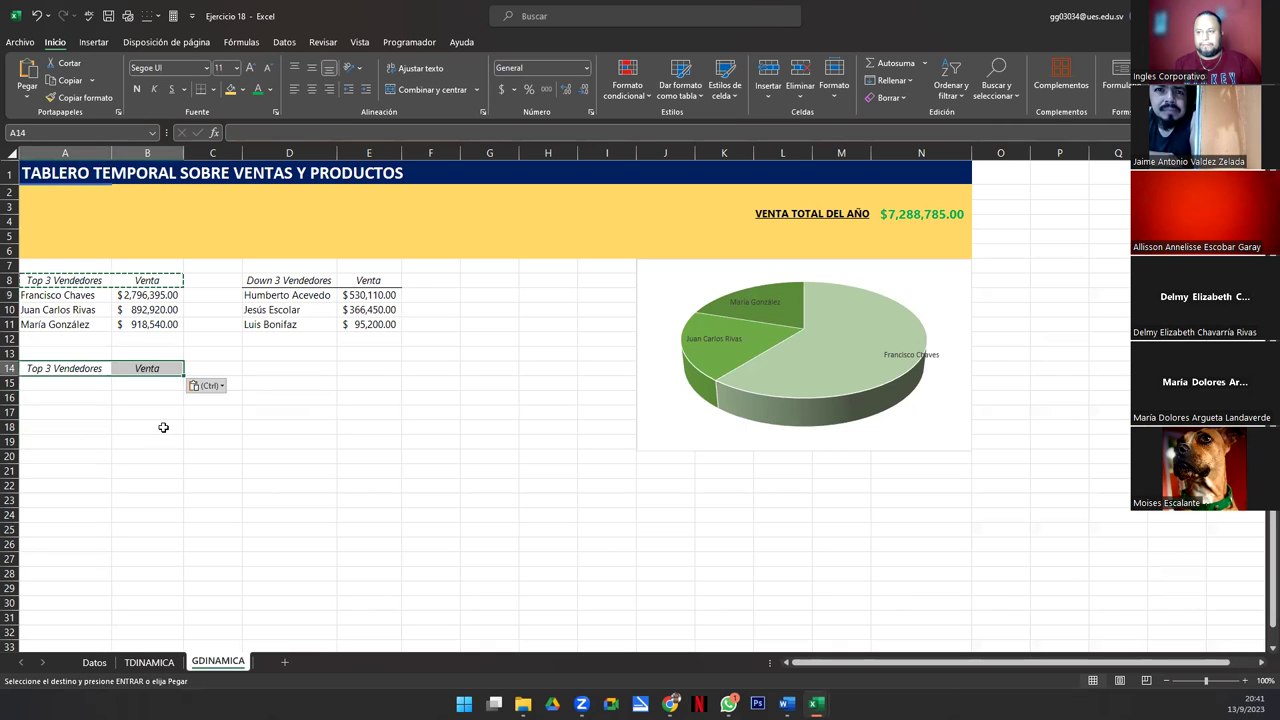
{"action": "key", "text": "Down"}
{"action": "key", "text": "Escape"}
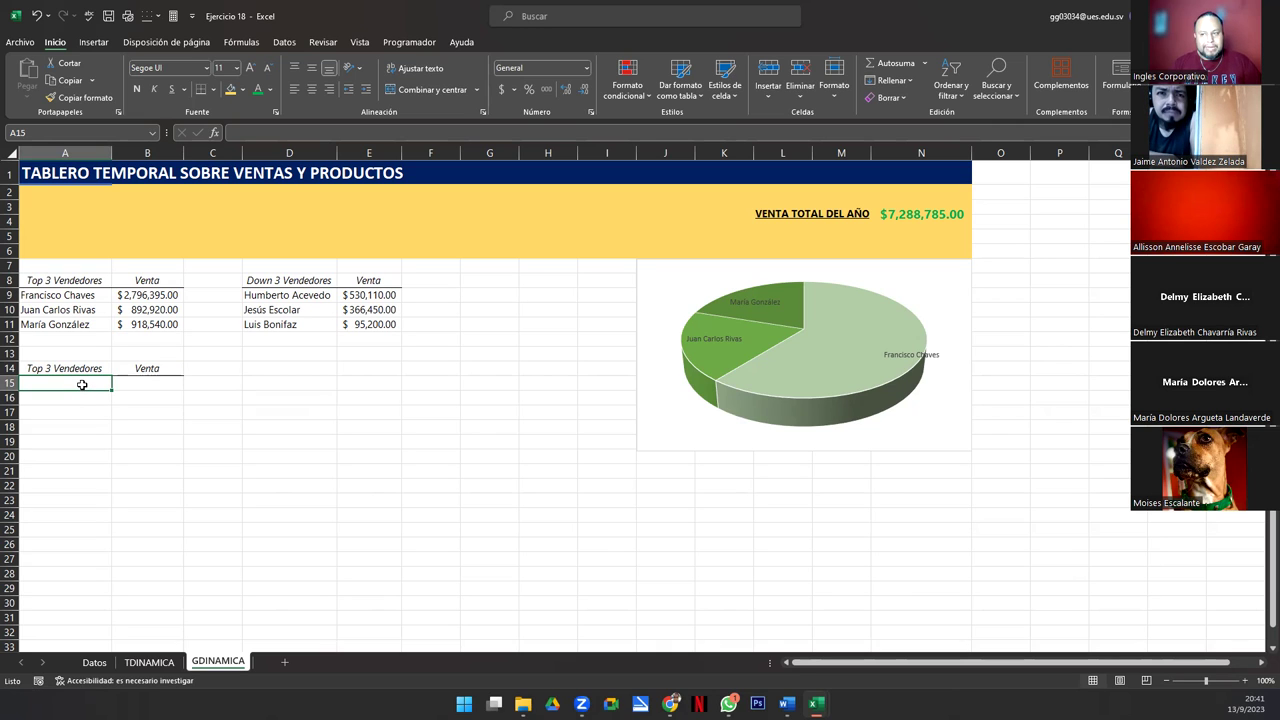
{"action": "left_click_drag", "start_coordinate": [82, 385], "coordinate": [83, 410]}
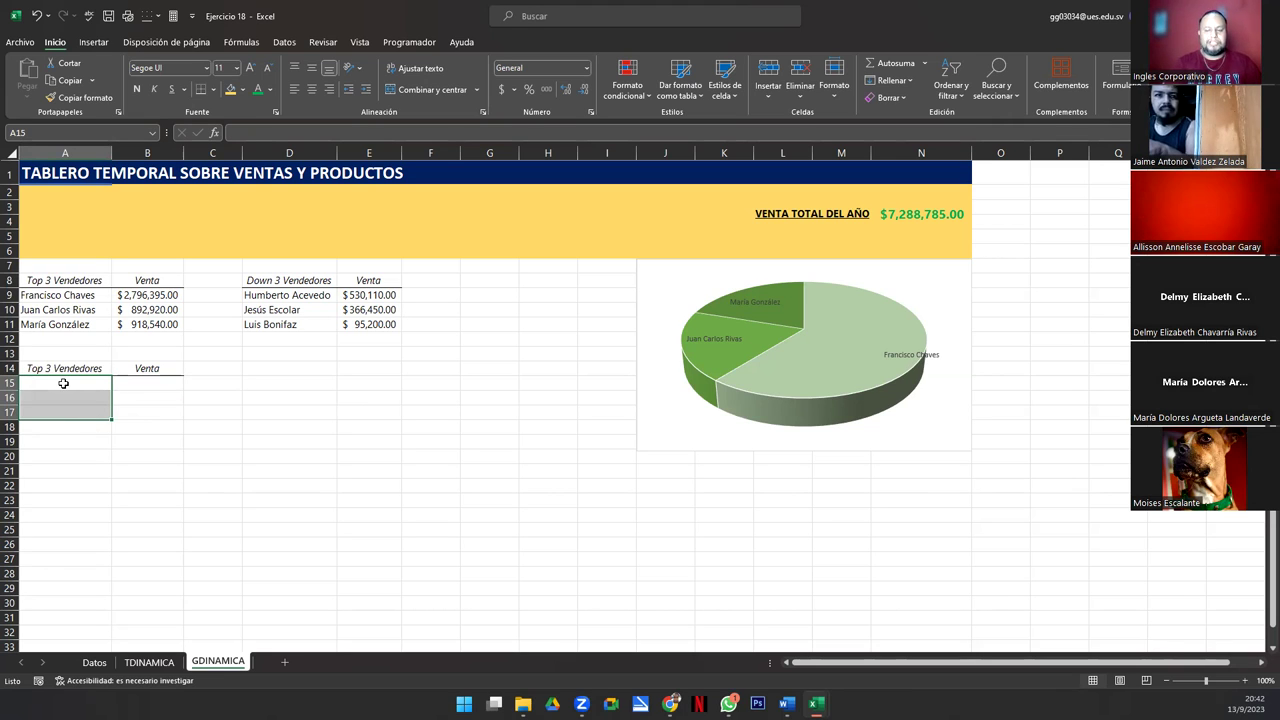
Step: Enter a formula linking A15:A17 to TDINAMICA!C2:C4 so the three top seller names spill in
{"action": "type", "text": "="}
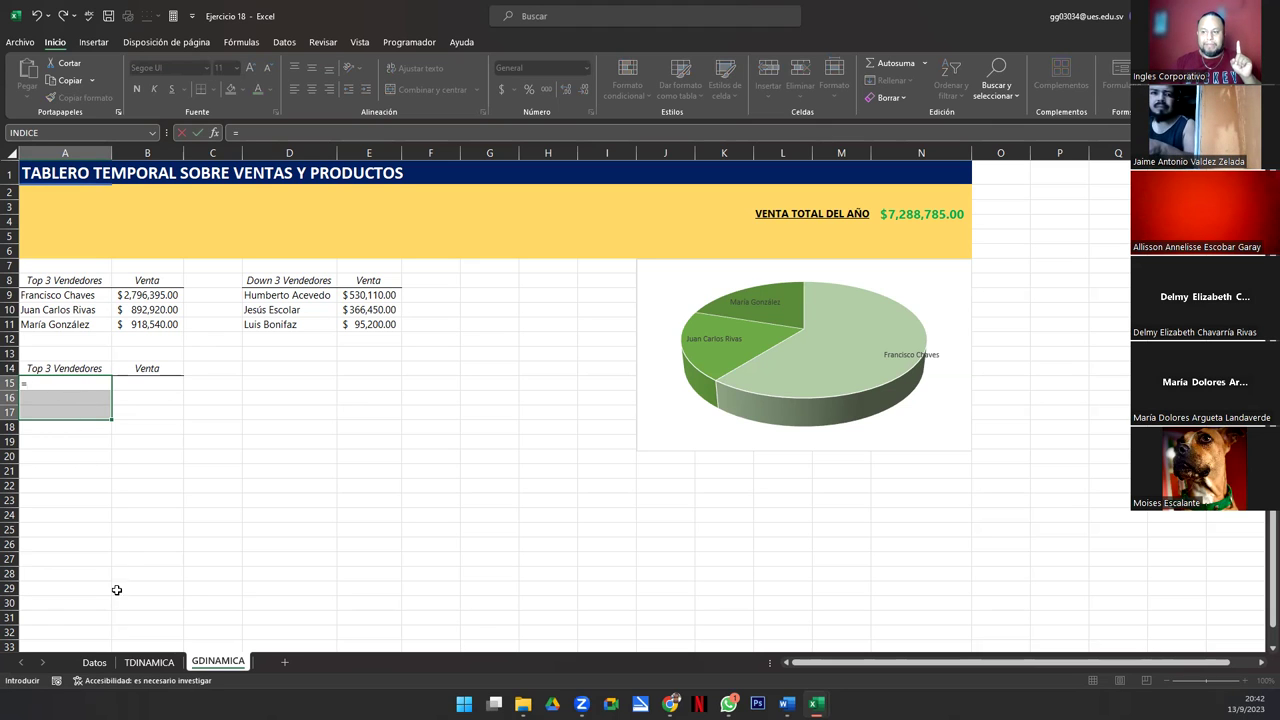
{"action": "left_click", "coordinate": [149, 662]}
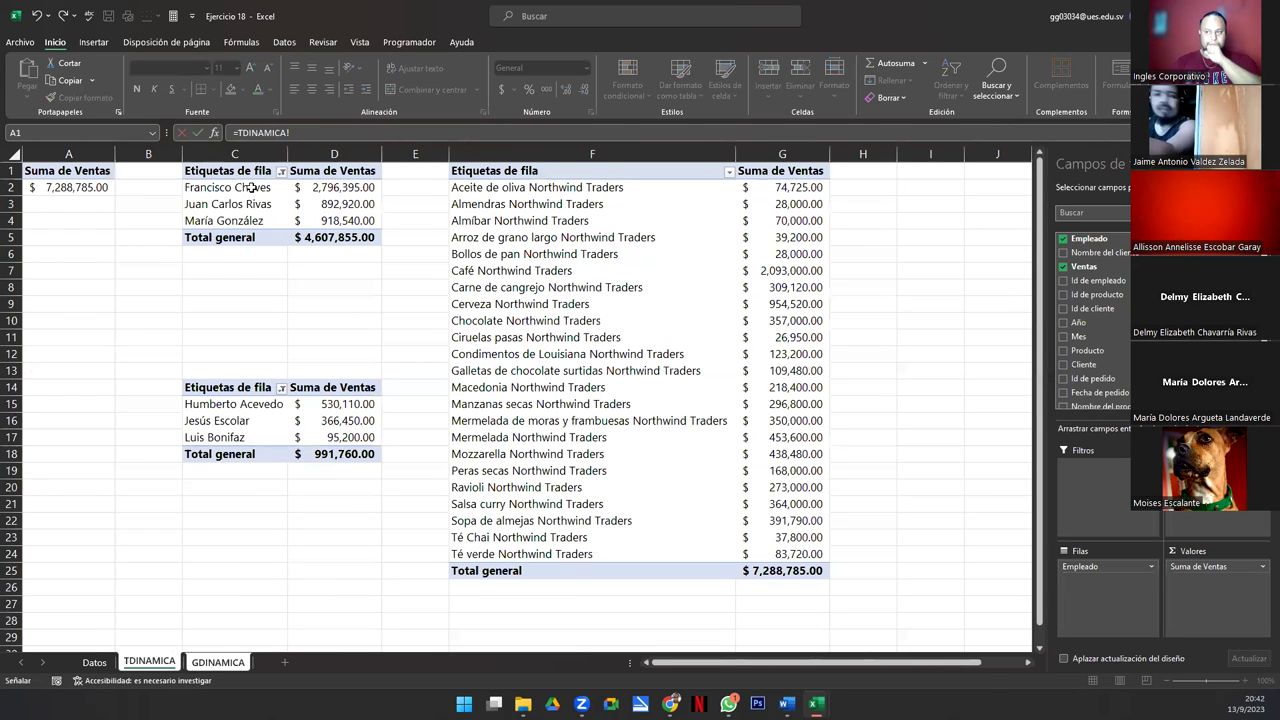
{"action": "left_click_drag", "start_coordinate": [234, 188], "coordinate": [235, 214]}
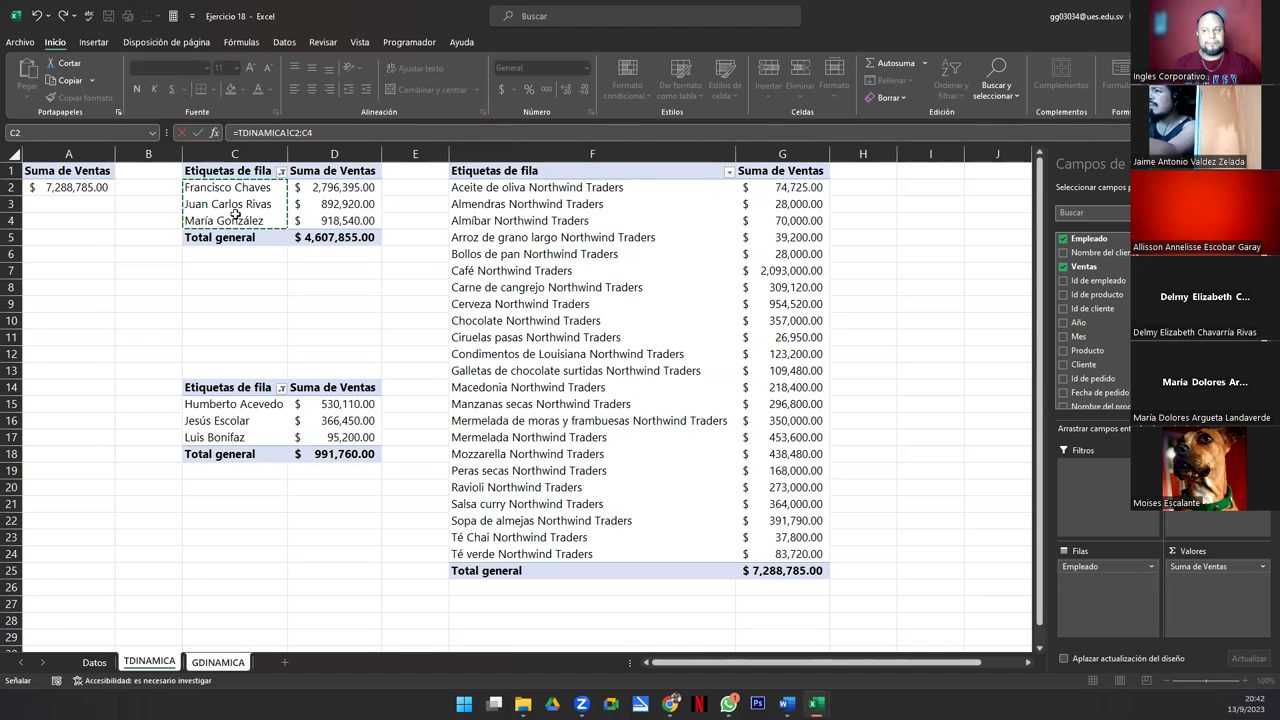
{"action": "left_click", "coordinate": [333, 134]}
{"action": "key", "text": "Return"}
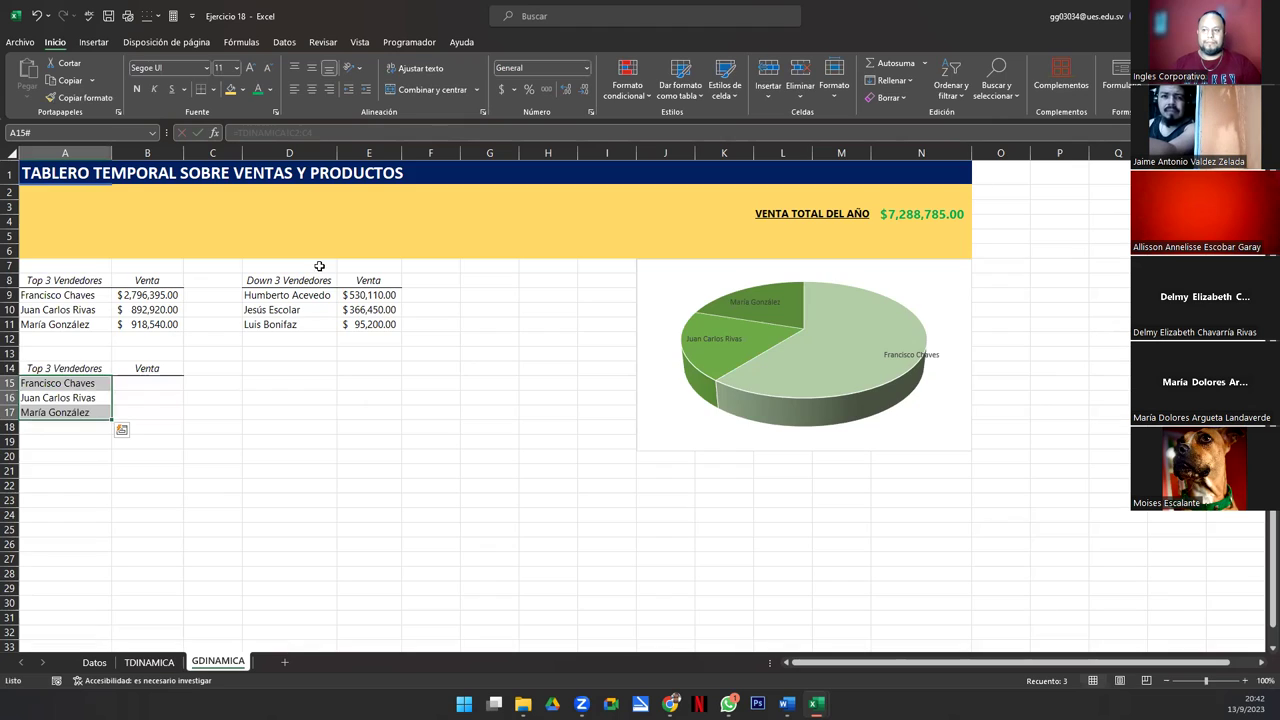
{"action": "left_click", "coordinate": [93, 386]}
{"action": "left_click_drag", "start_coordinate": [93, 386], "coordinate": [96, 412]}
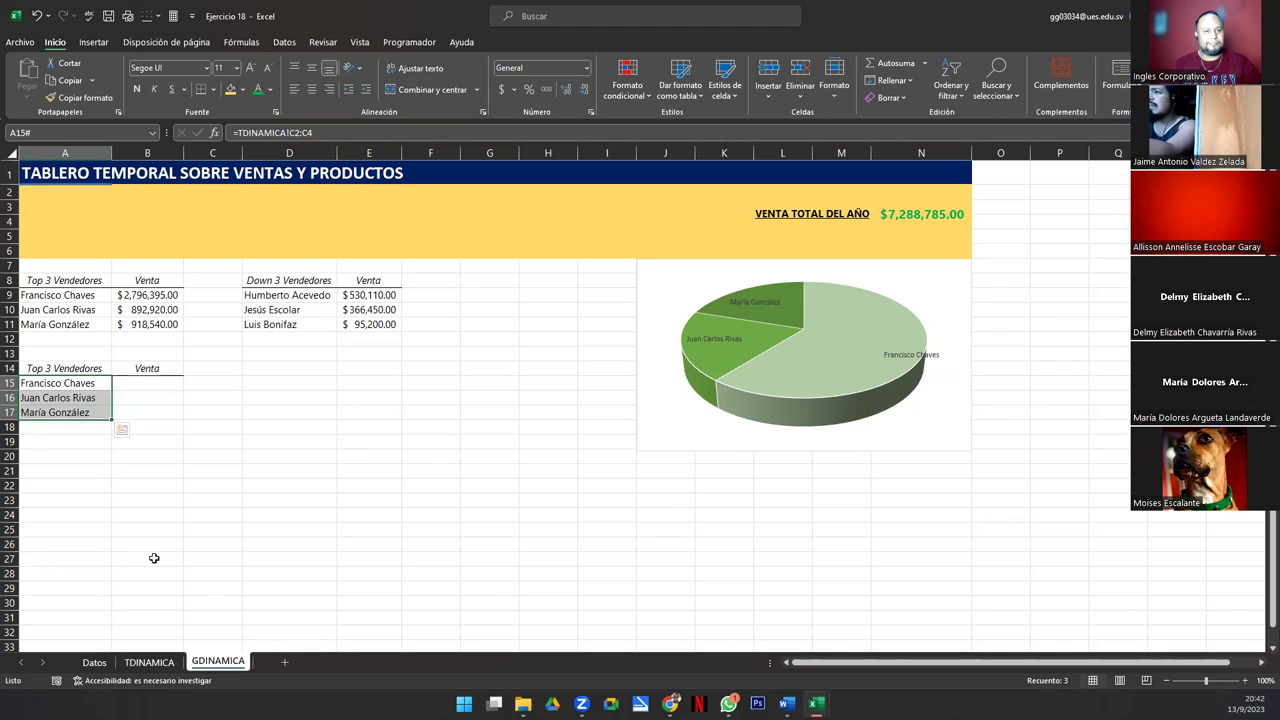
Step: Link B15:B17 to TDINAMICA!D2:D4 and apply Accounting currency format to the sales values
{"action": "left_click", "coordinate": [162, 382]}
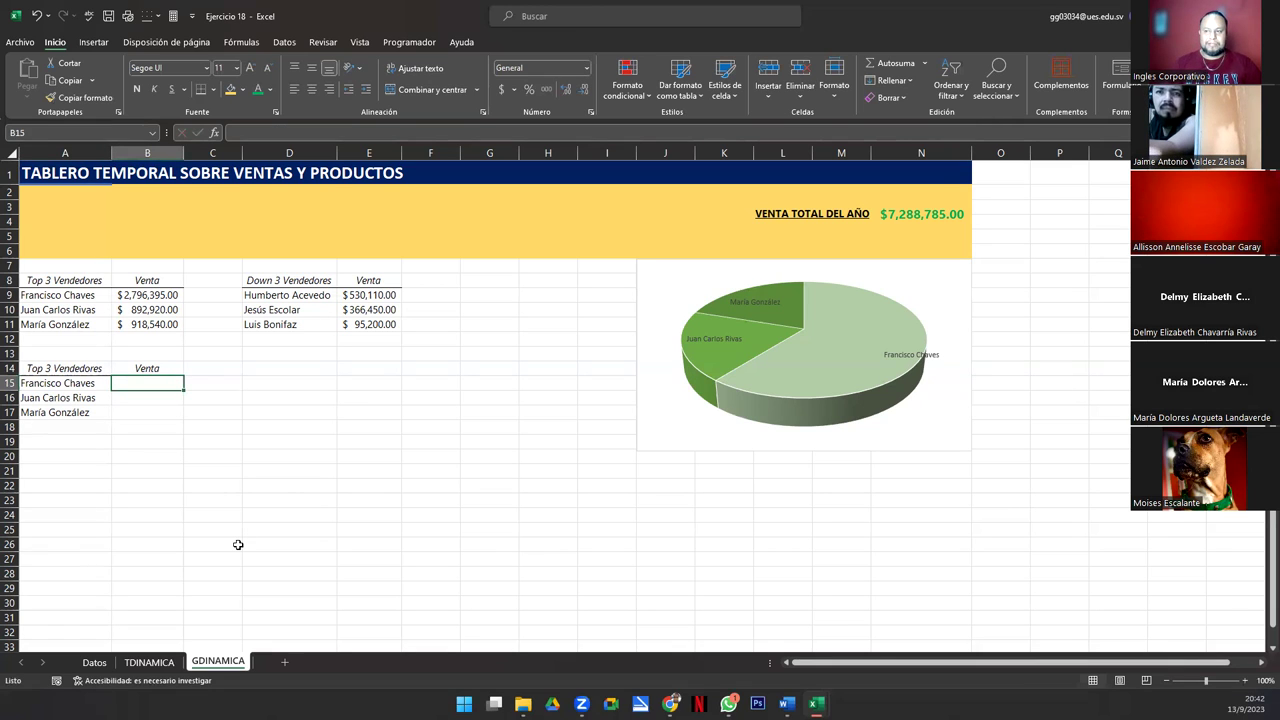
{"action": "left_click_drag", "start_coordinate": [142, 384], "coordinate": [144, 410]}
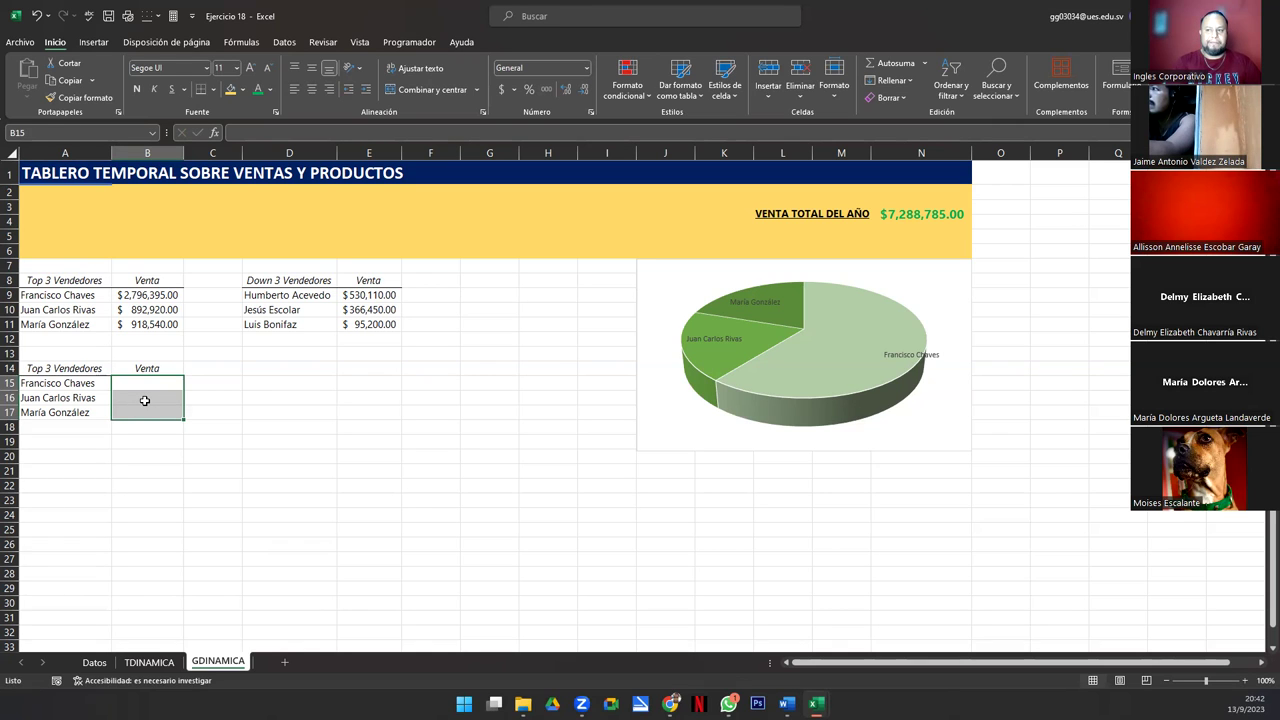
{"action": "type", "text": "="}
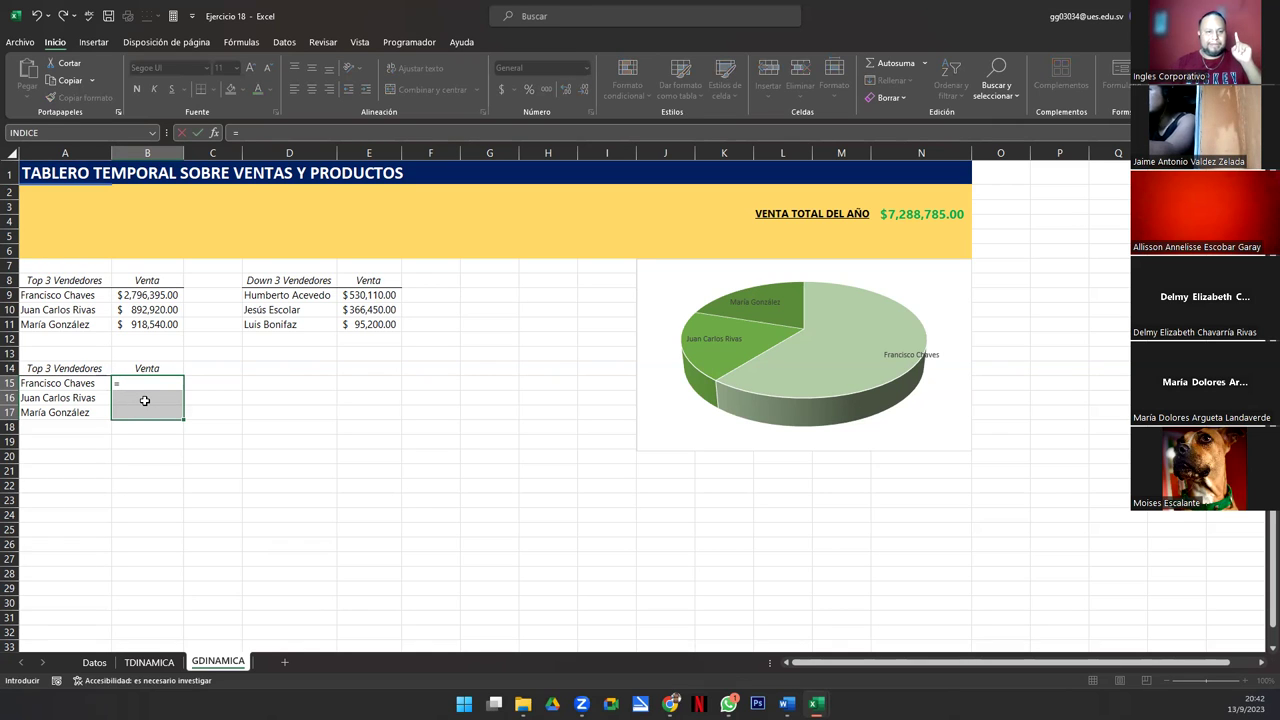
{"action": "left_click", "coordinate": [146, 663]}
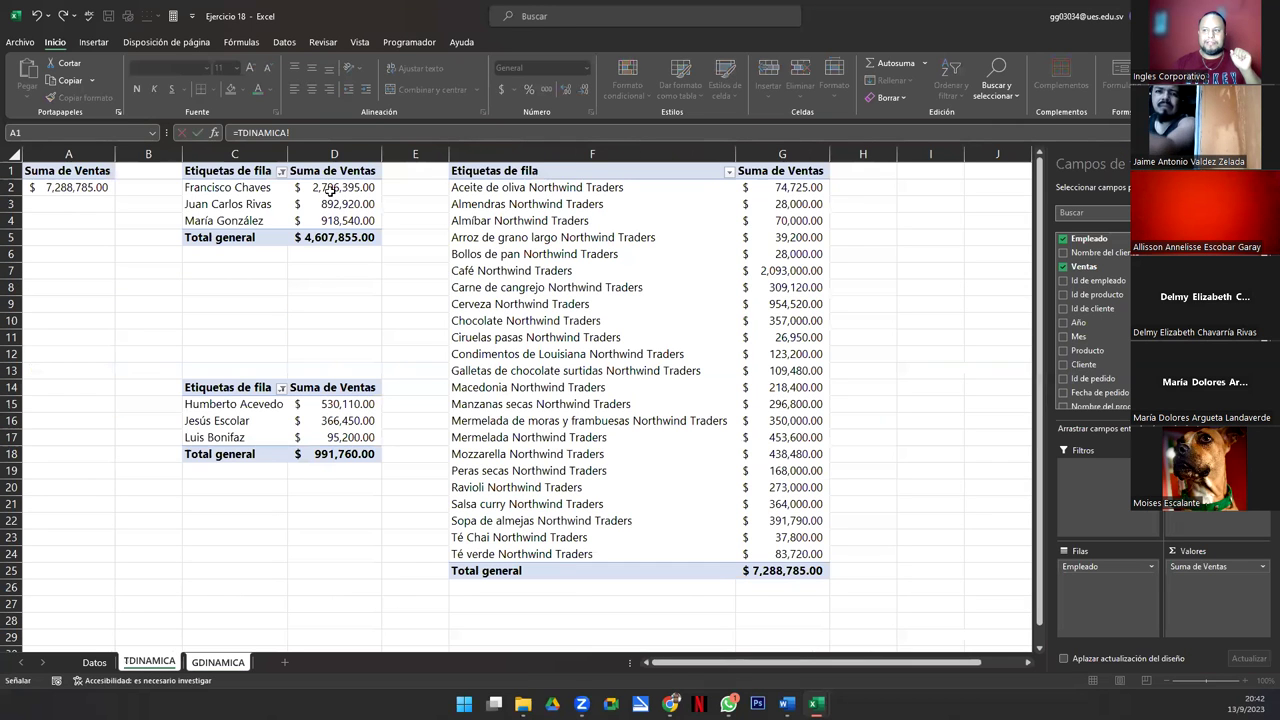
{"action": "left_click_drag", "start_coordinate": [330, 187], "coordinate": [330, 220]}
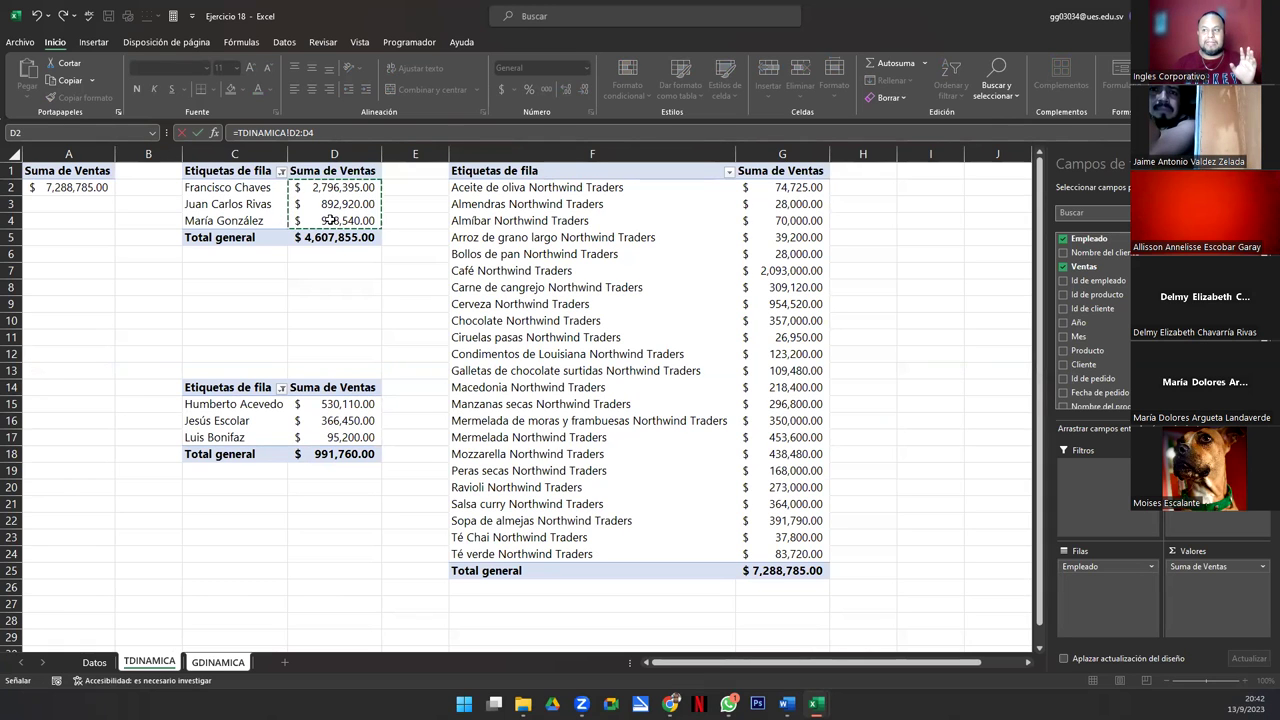
{"action": "key", "text": "Return"}
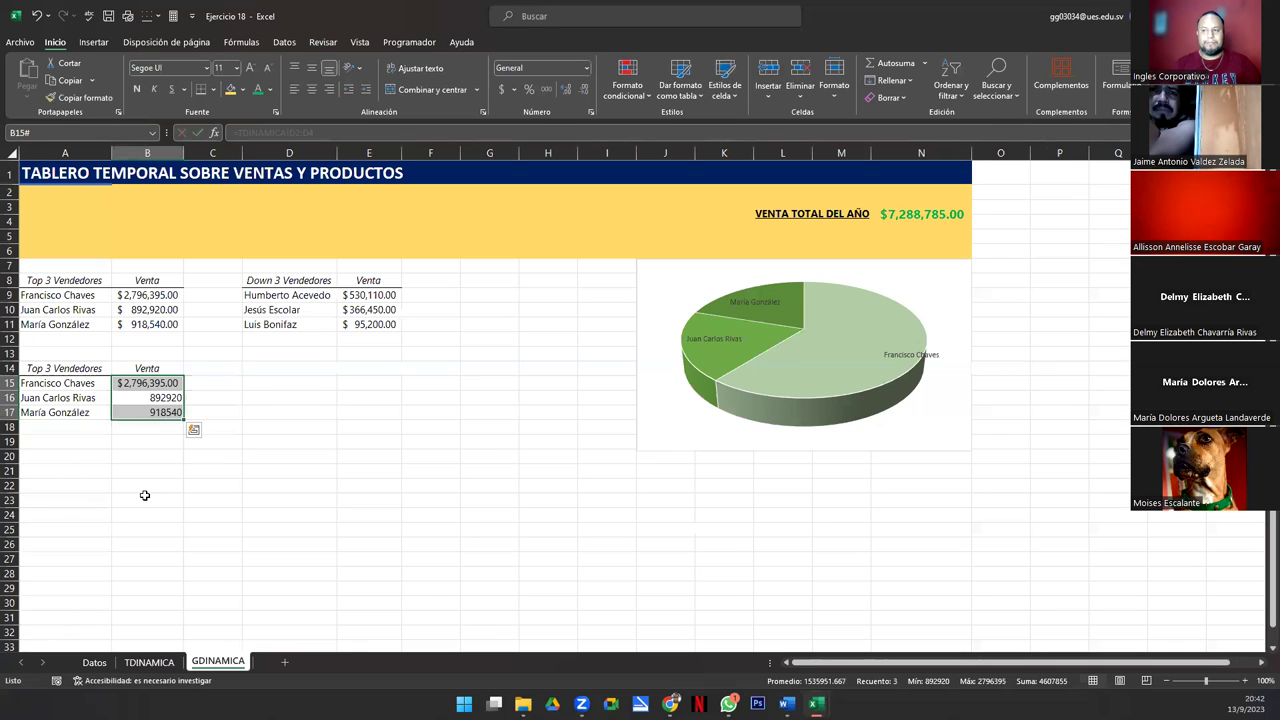
{"action": "left_click", "coordinate": [500, 90]}
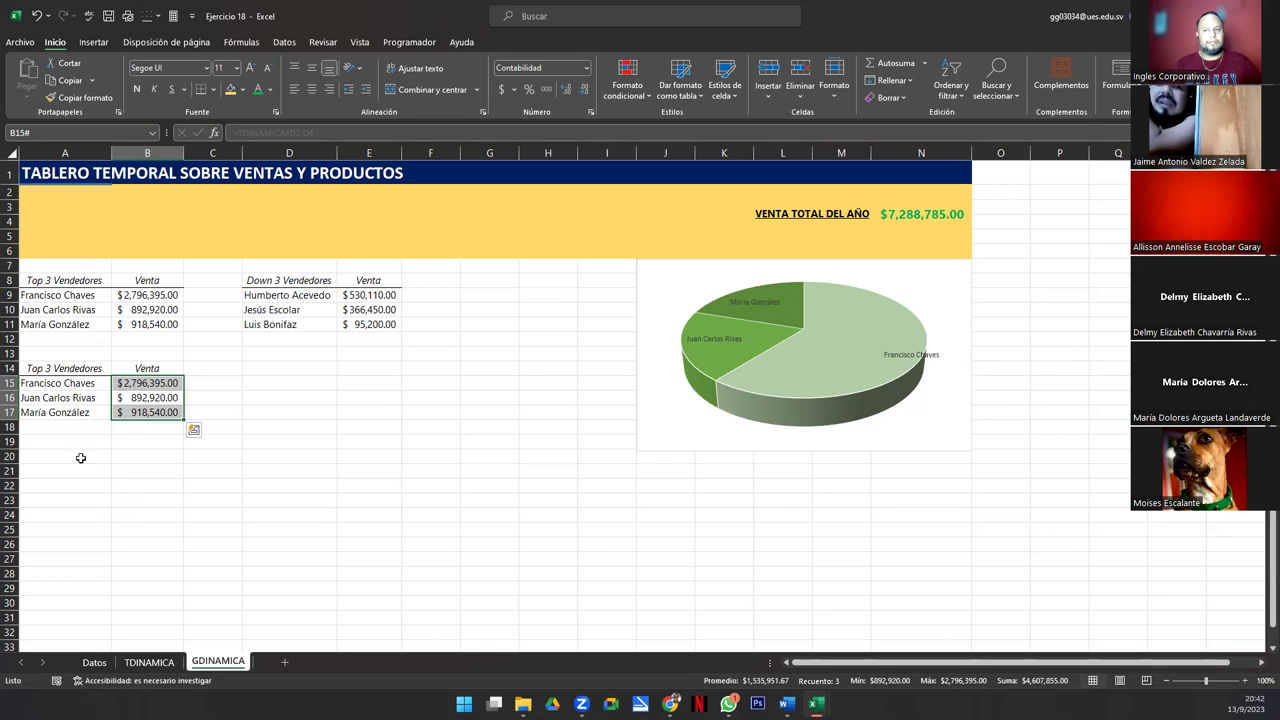
{"action": "left_click", "coordinate": [80, 400]}
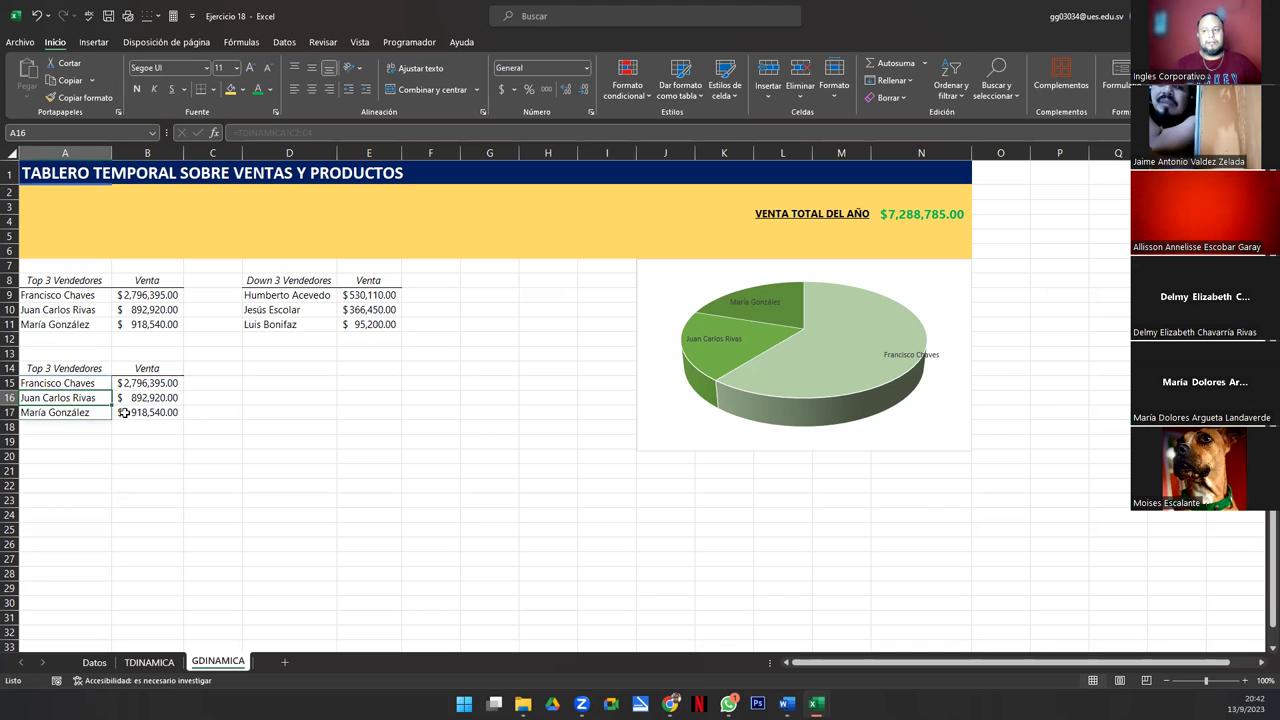
{"action": "left_click_drag", "start_coordinate": [140, 387], "coordinate": [145, 410]}
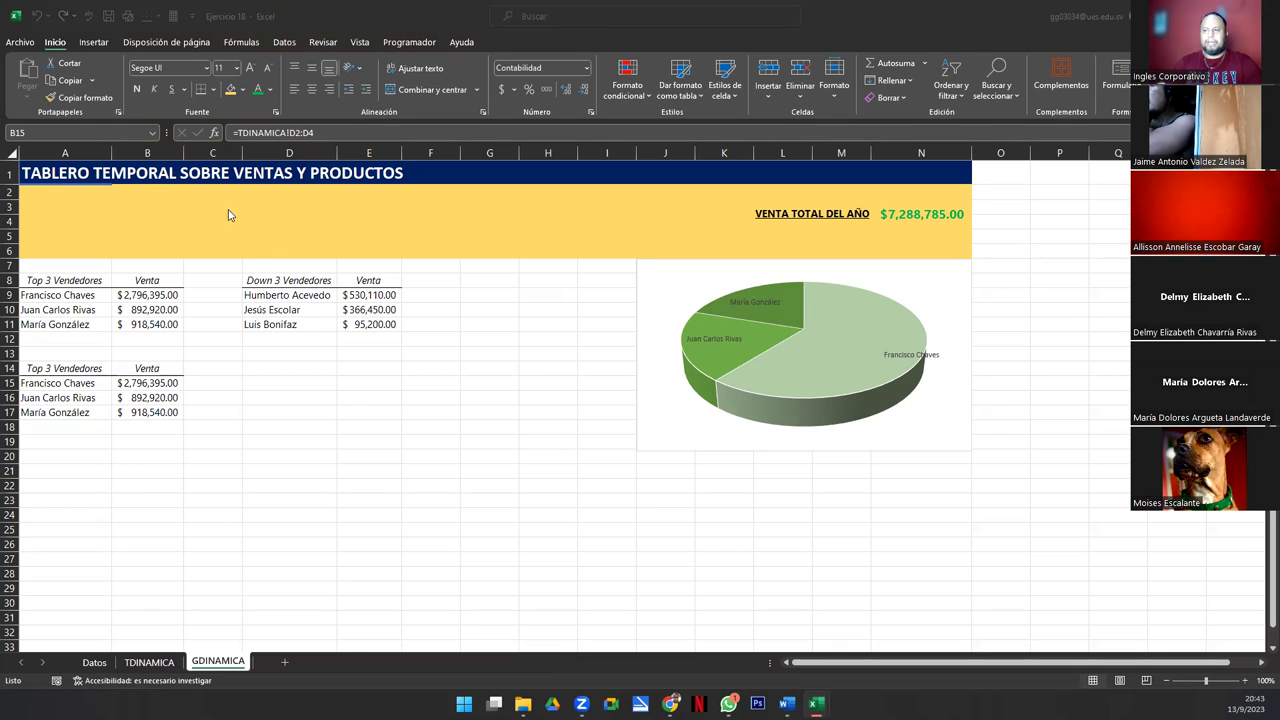
{"action": "left_click", "coordinate": [20, 42]}
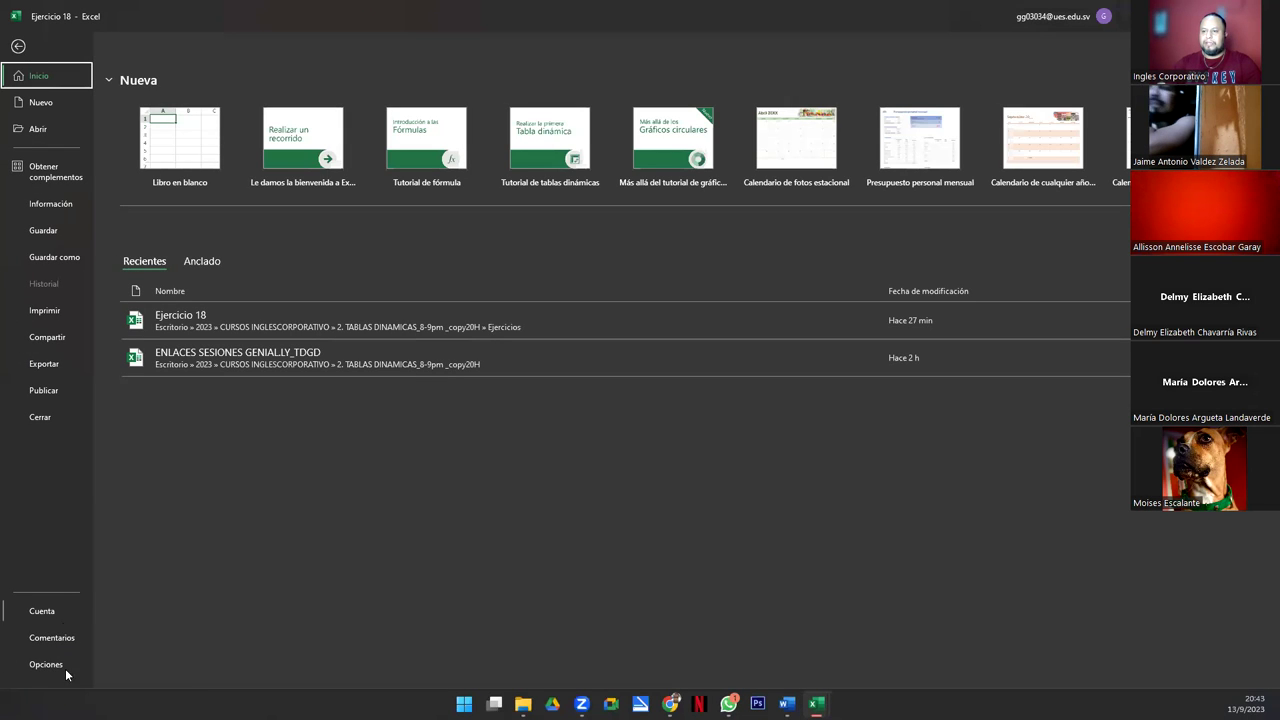
{"action": "left_click", "coordinate": [52, 612]}
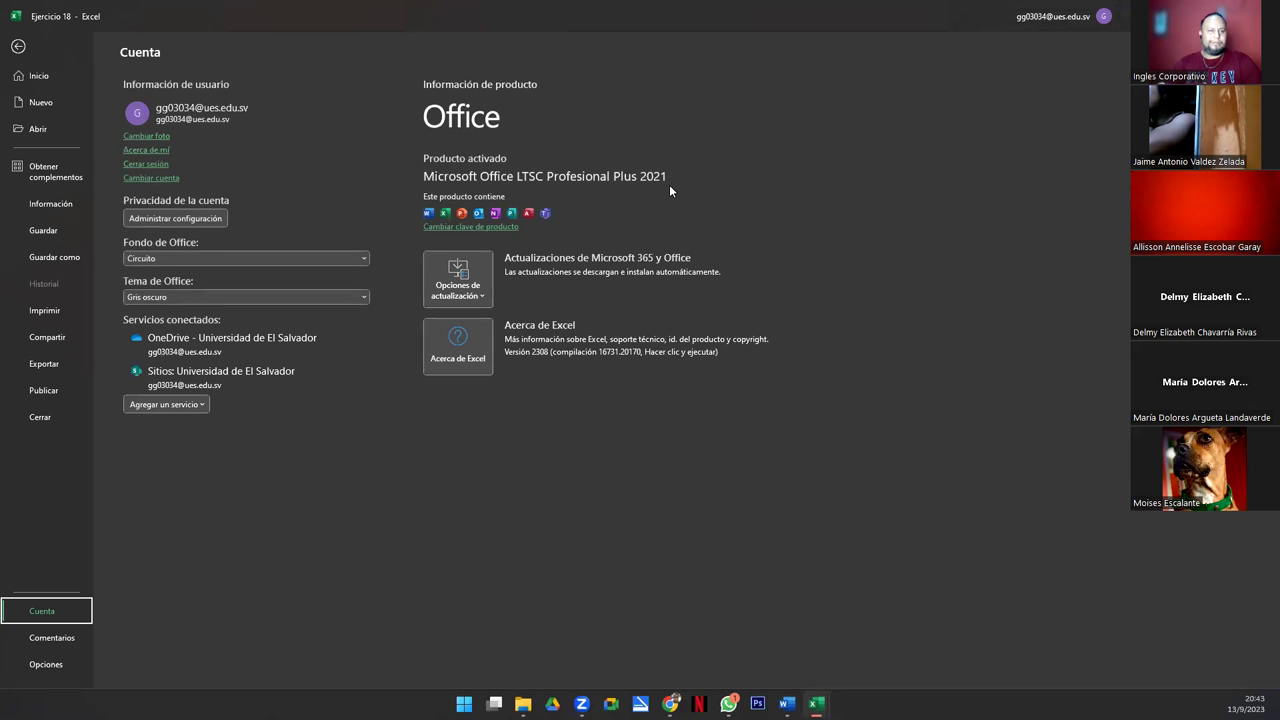
{"action": "key", "text": "Escape"}
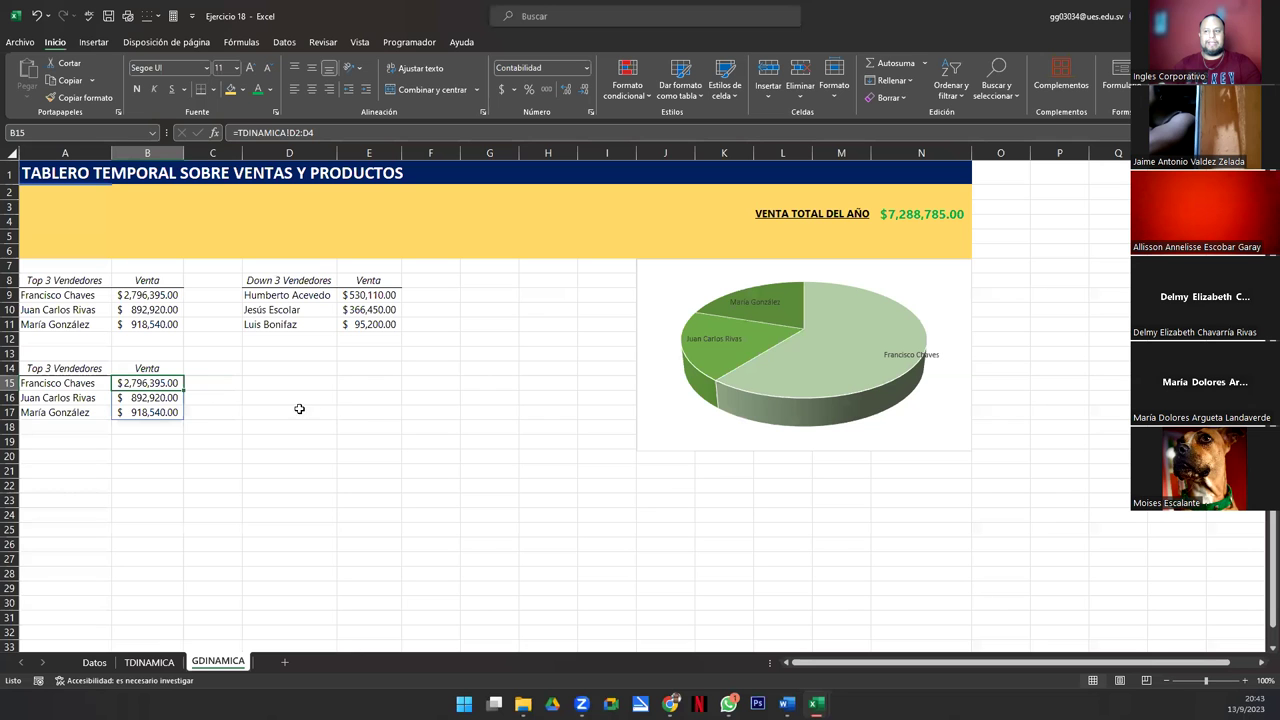
{"action": "left_click", "coordinate": [209, 383]}
{"action": "left_click_drag", "start_coordinate": [58, 386], "coordinate": [143, 414]}
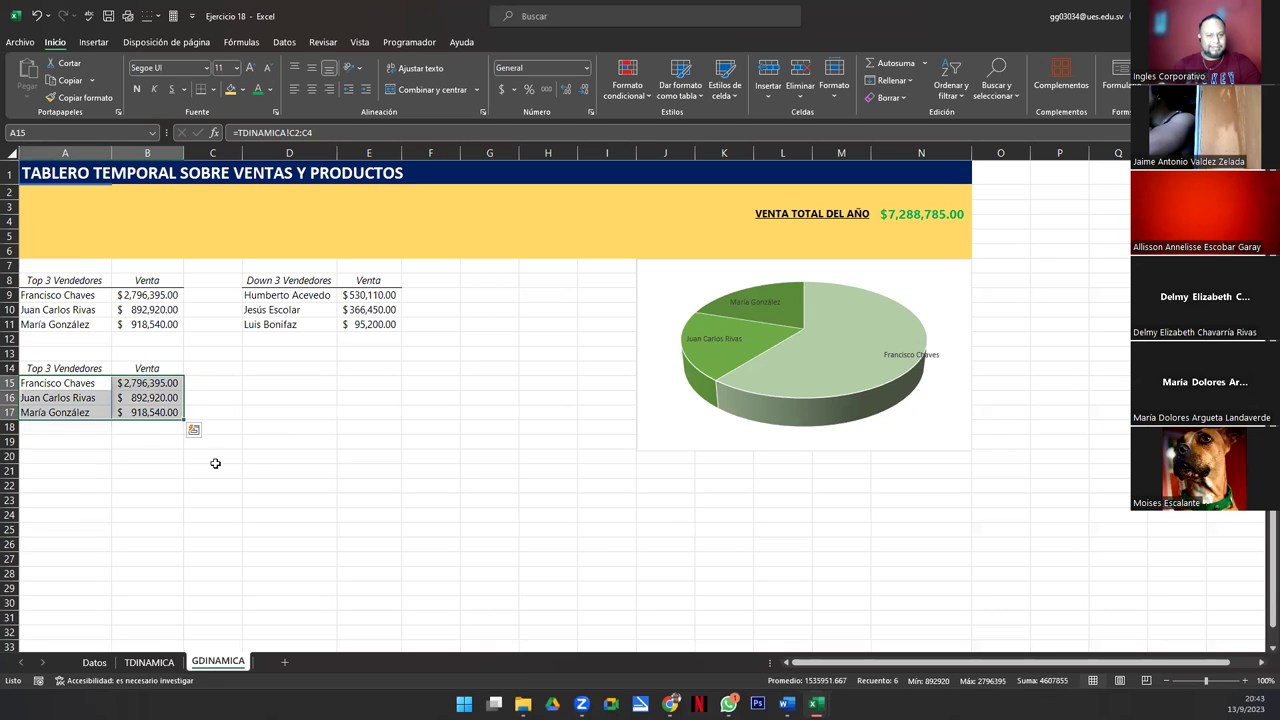
{"action": "left_click", "coordinate": [126, 409]}
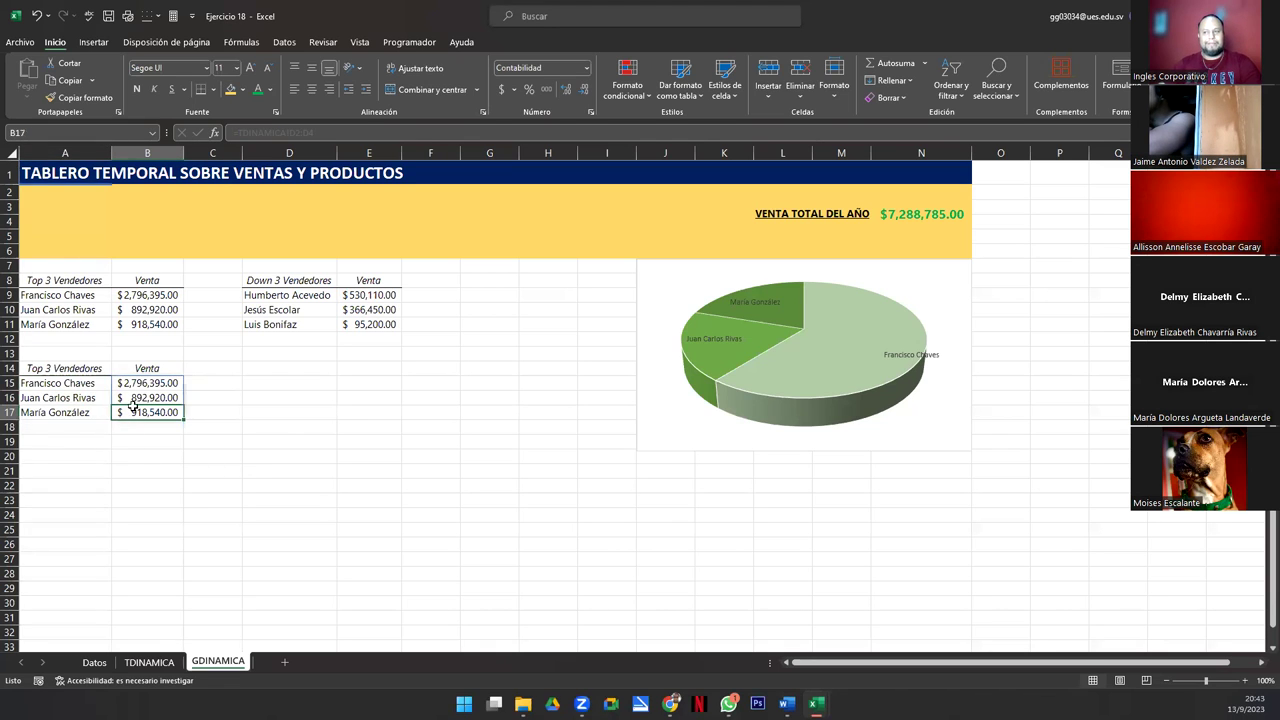
{"action": "left_click", "coordinate": [131, 384]}
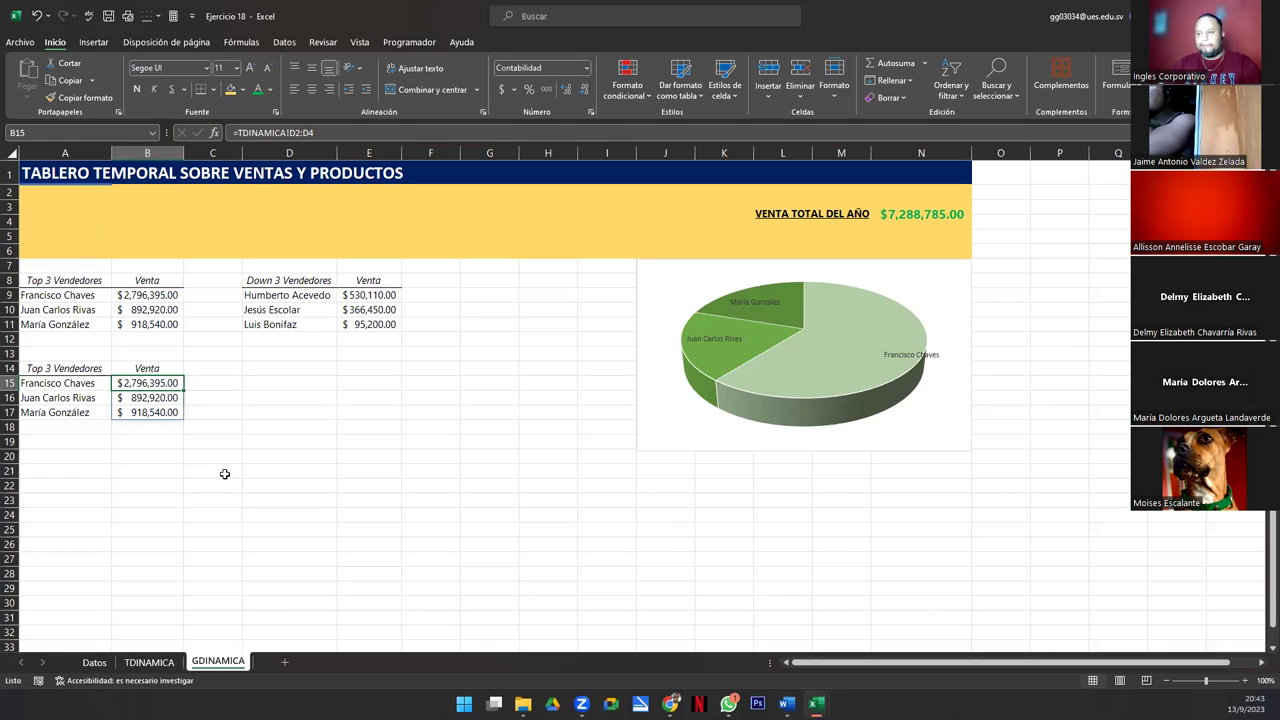
{"action": "key", "text": "F2"}
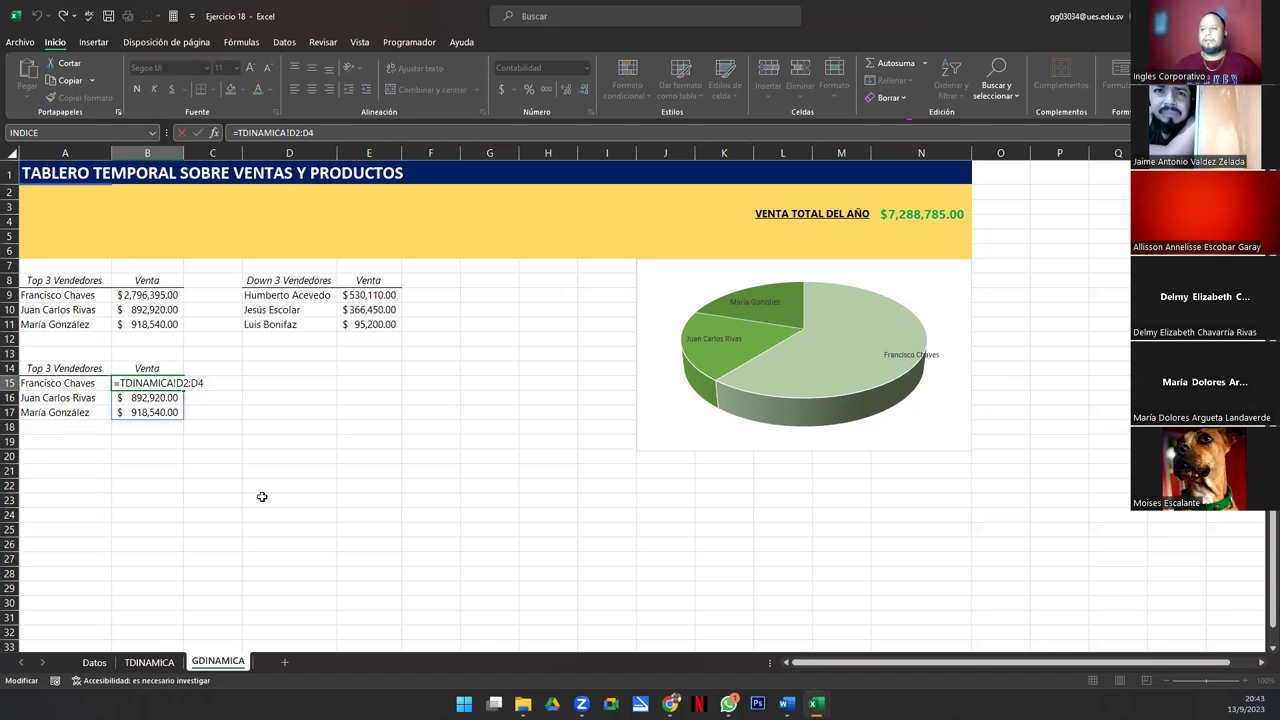
{"action": "key", "text": "BackSpace"}
{"action": "key", "text": "BackSpace"}
{"action": "key", "text": "BackSpace"}
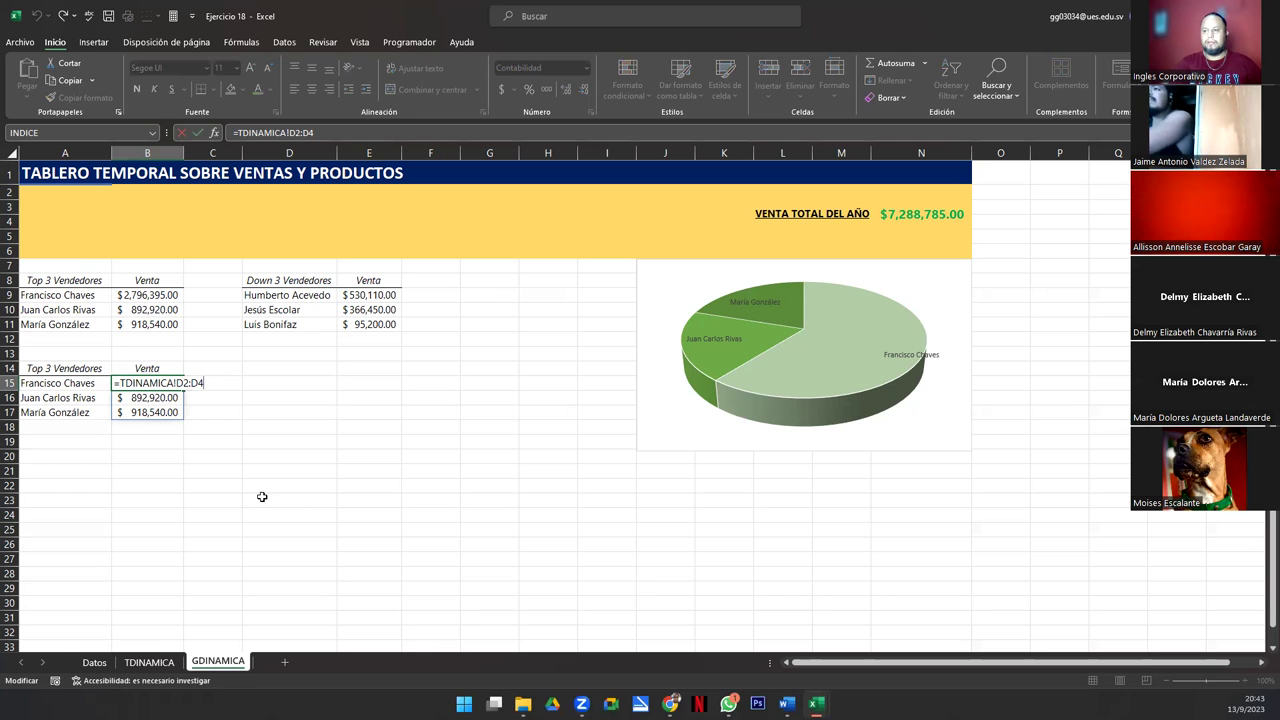
{"action": "key", "text": "Return"}
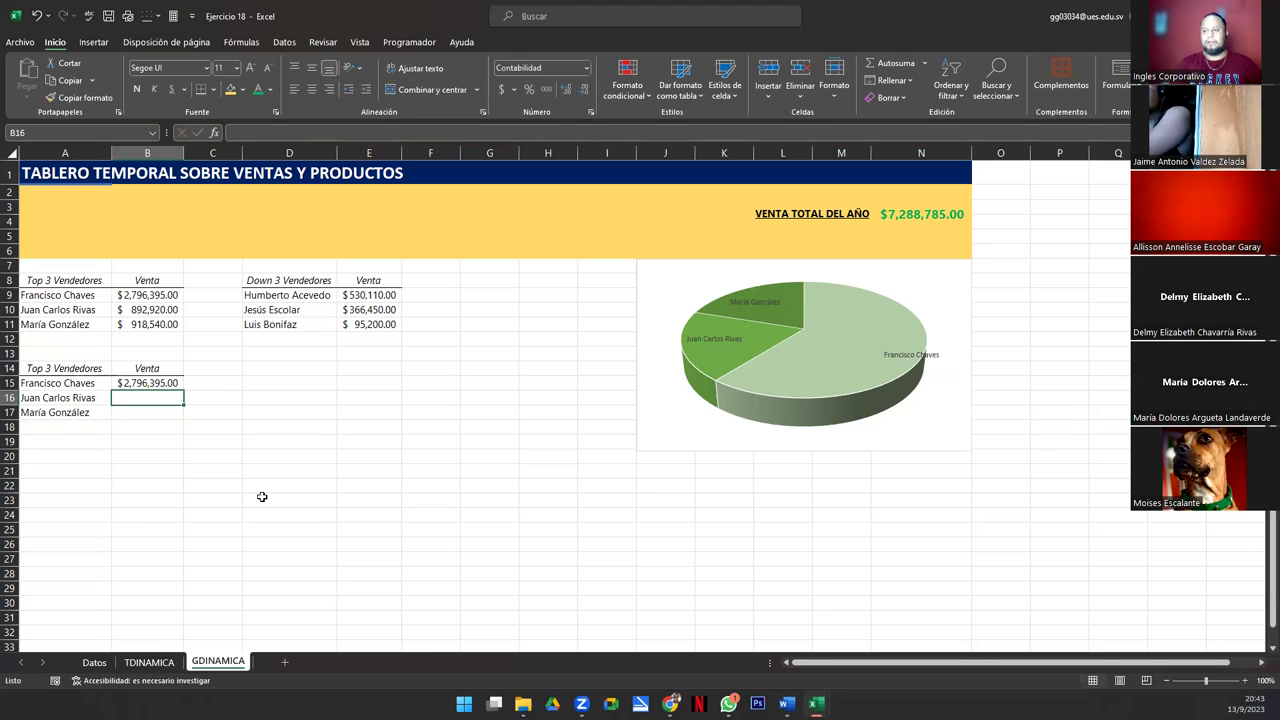
{"action": "key", "text": "ctrl+z"}
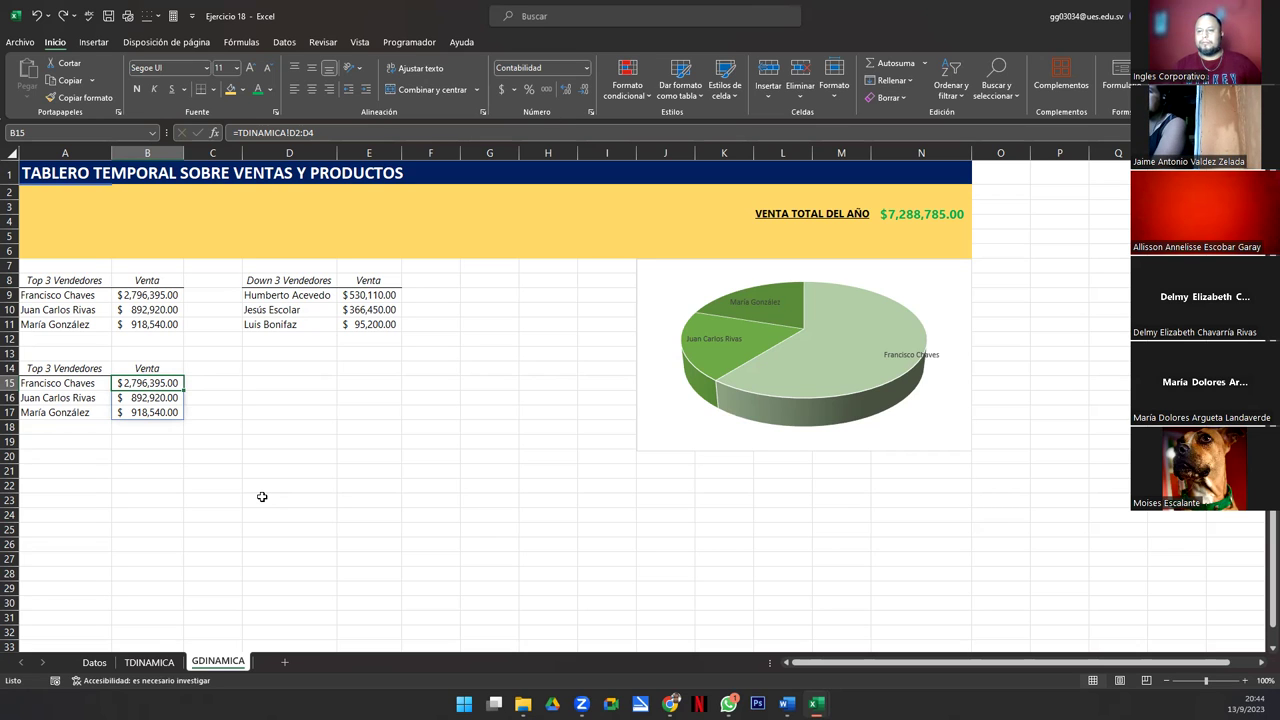
{"action": "left_click", "coordinate": [219, 408]}
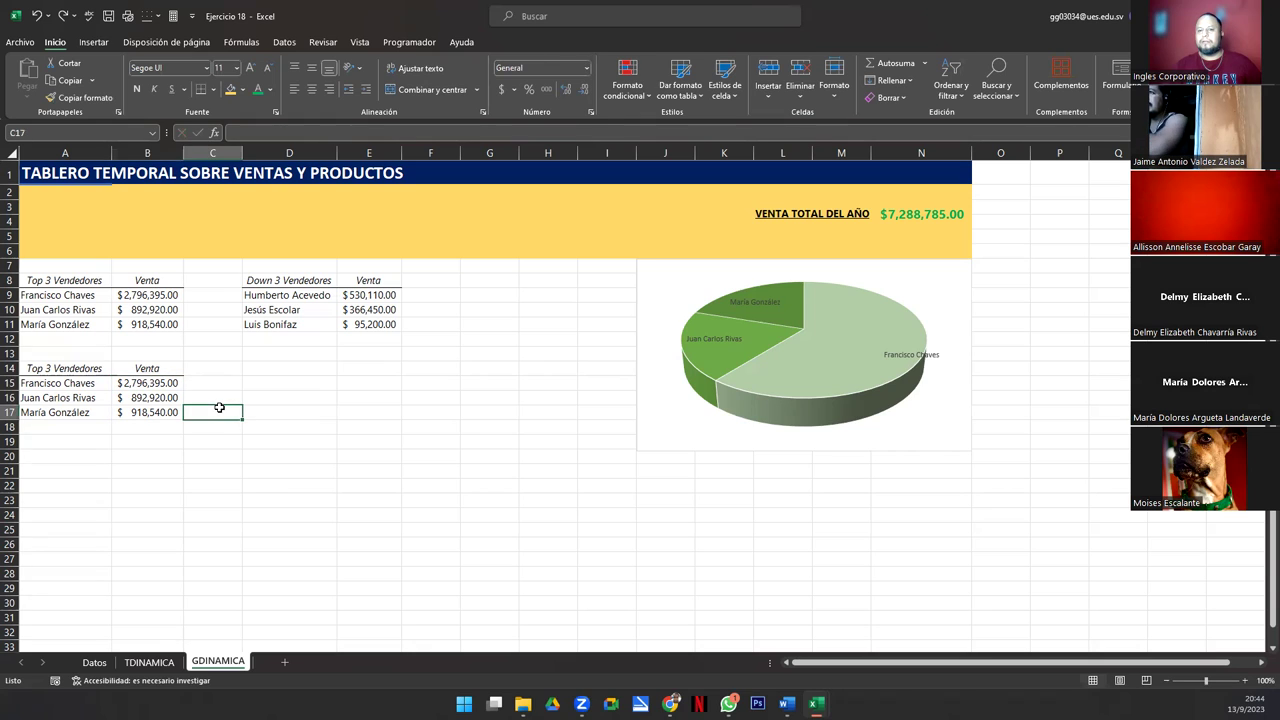
{"action": "left_click", "coordinate": [160, 385]}
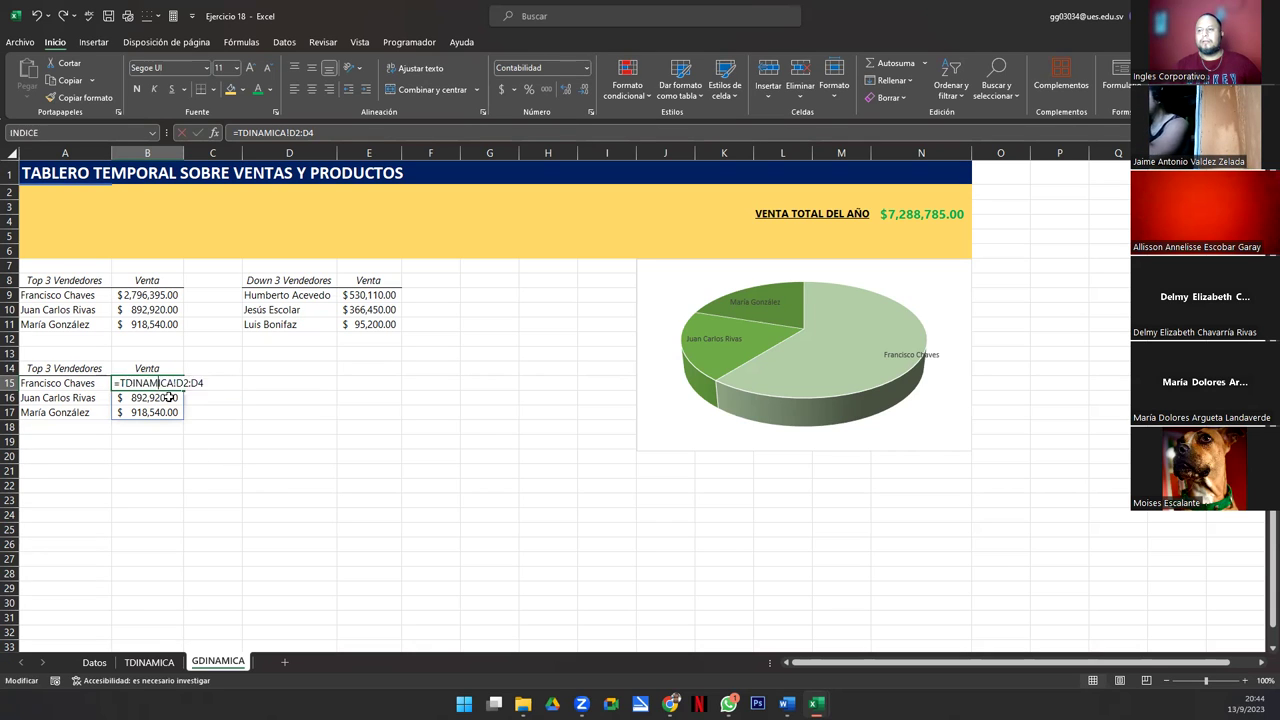
{"action": "double_click", "coordinate": [160, 386]}
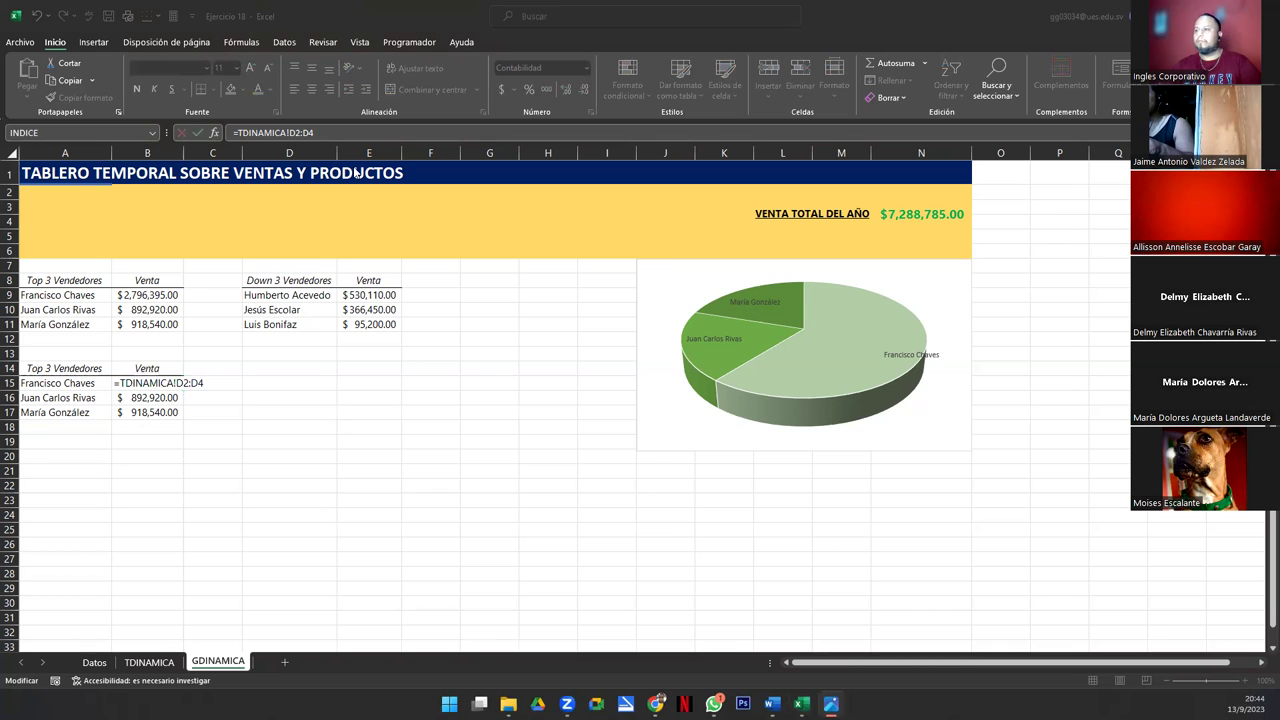
Step: Resize the Photos formula screenshot aside and commit the formula in Excel cell B15
{"action": "key", "text": "super+Right"}
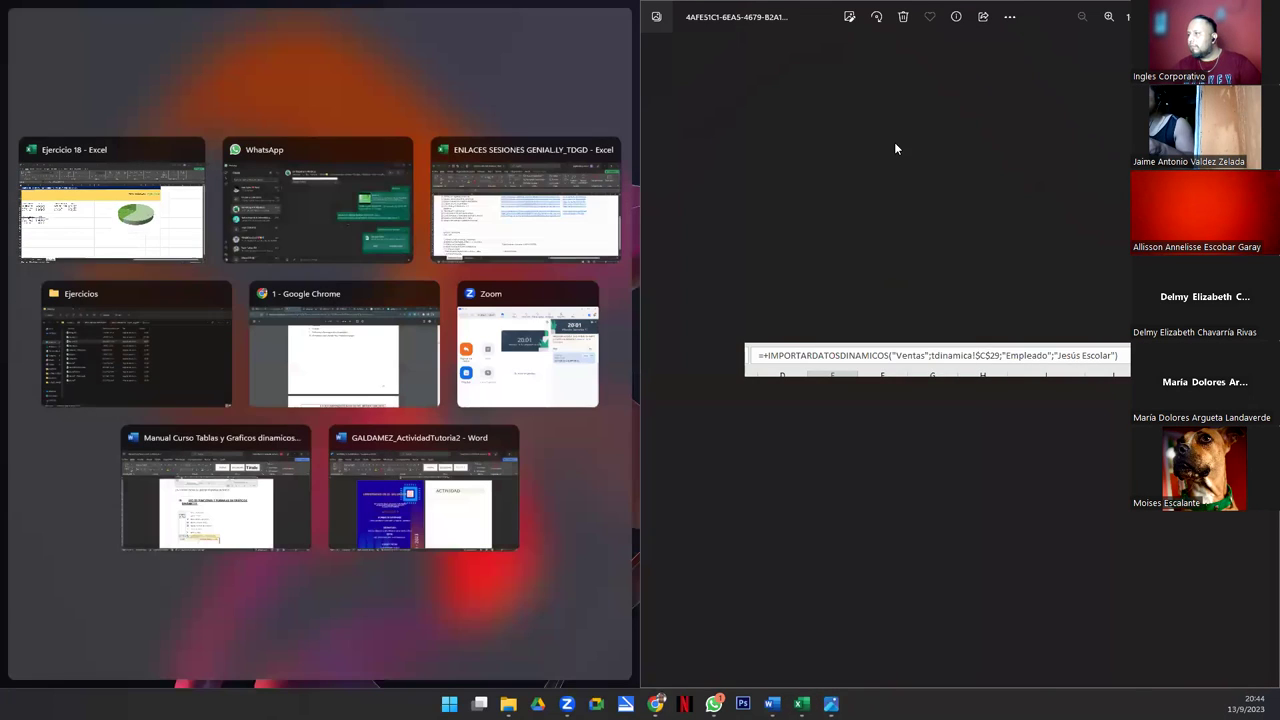
{"action": "key", "text": "super+Up"}
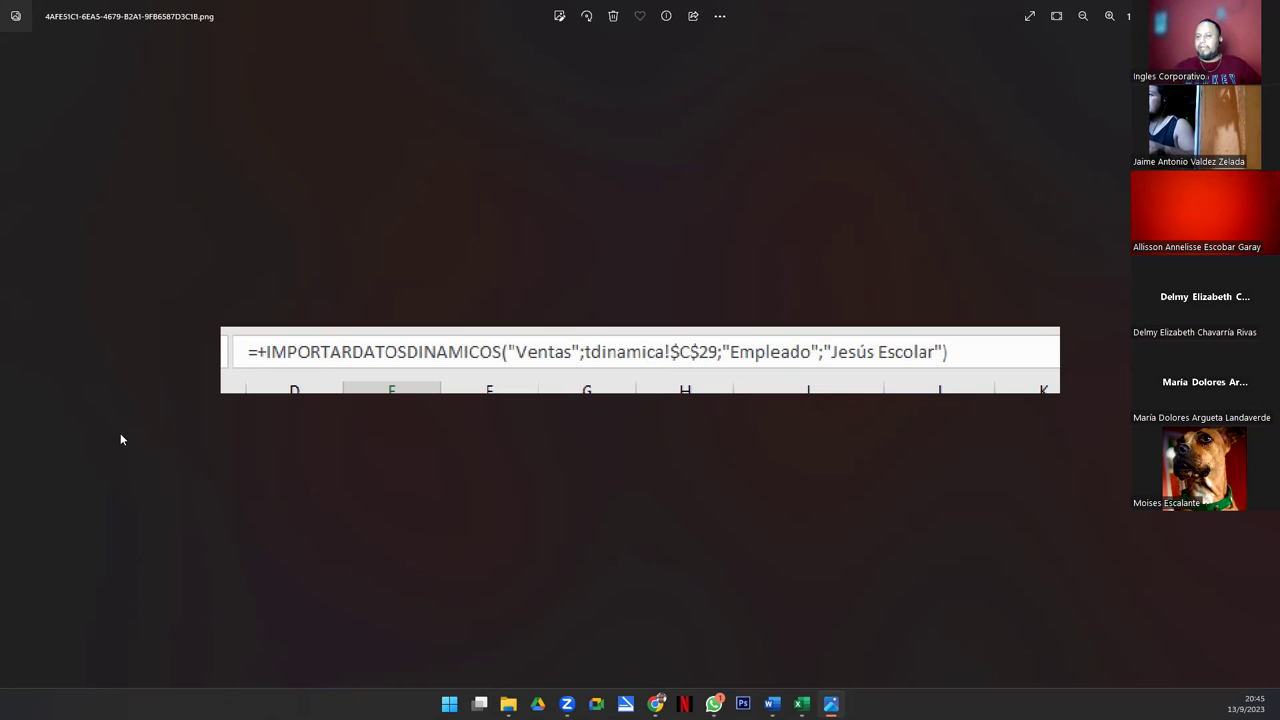
{"action": "double_click", "coordinate": [937, 11]}
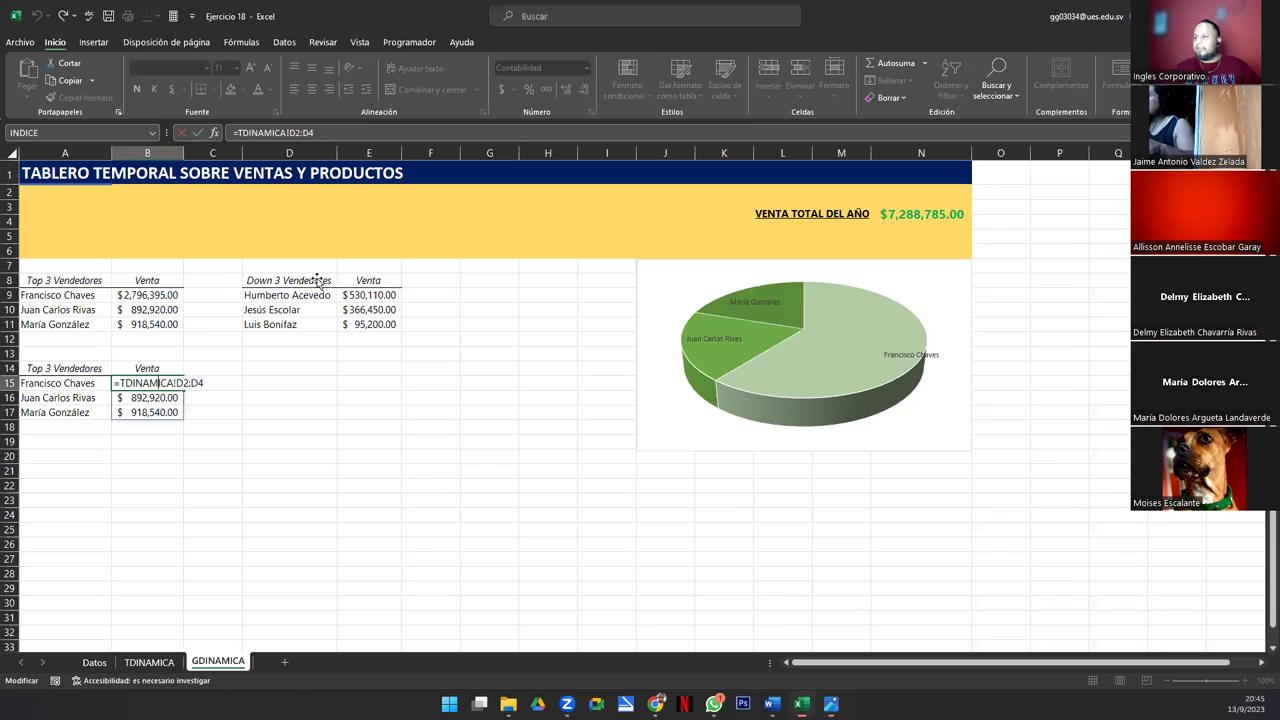
{"action": "left_click", "coordinate": [244, 286]}
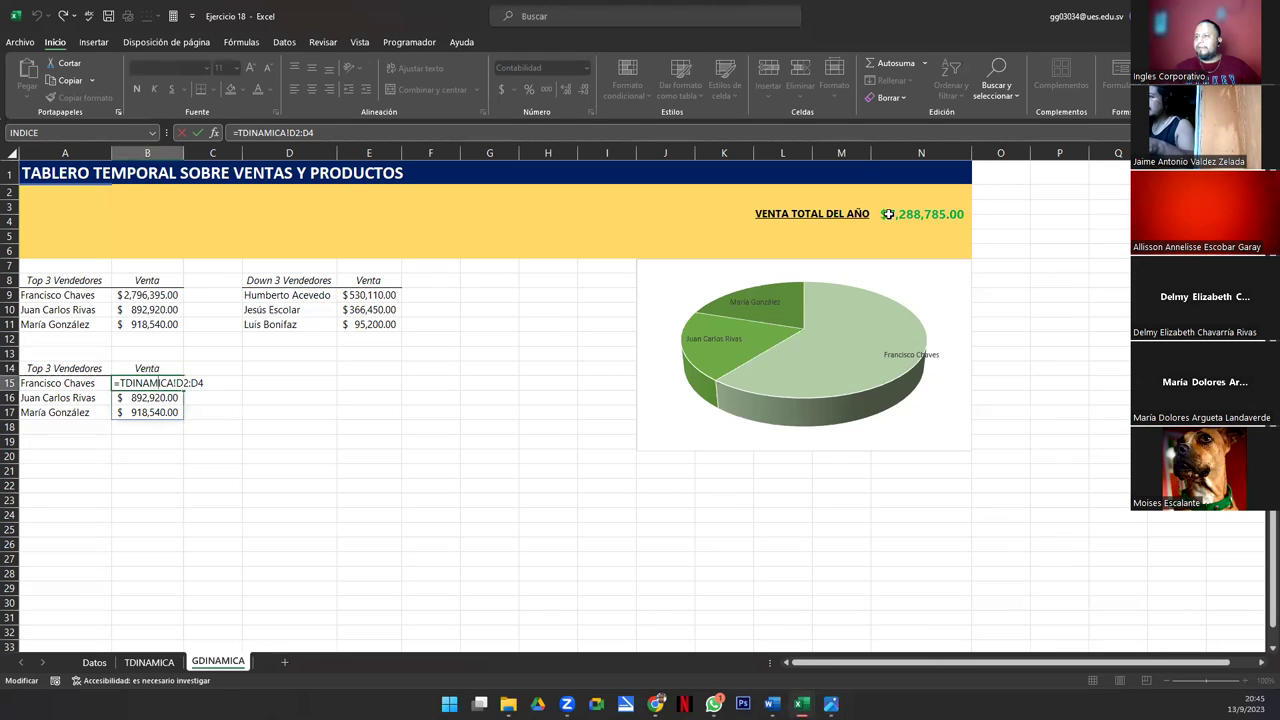
{"action": "left_click", "coordinate": [888, 214]}
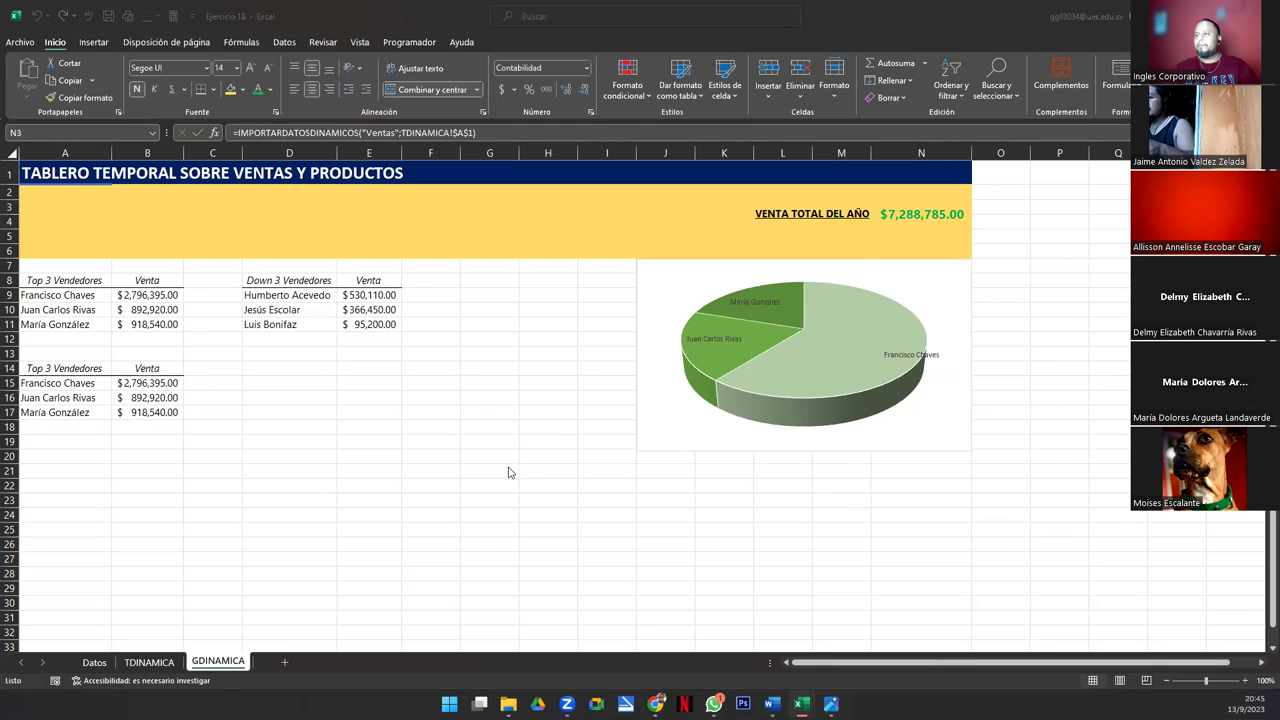
Step: Close the Photos viewer with Alt+F4 and select the duplicate Top 3 table A14:B17 plus rows below
{"action": "key", "text": "alt+Tab"}
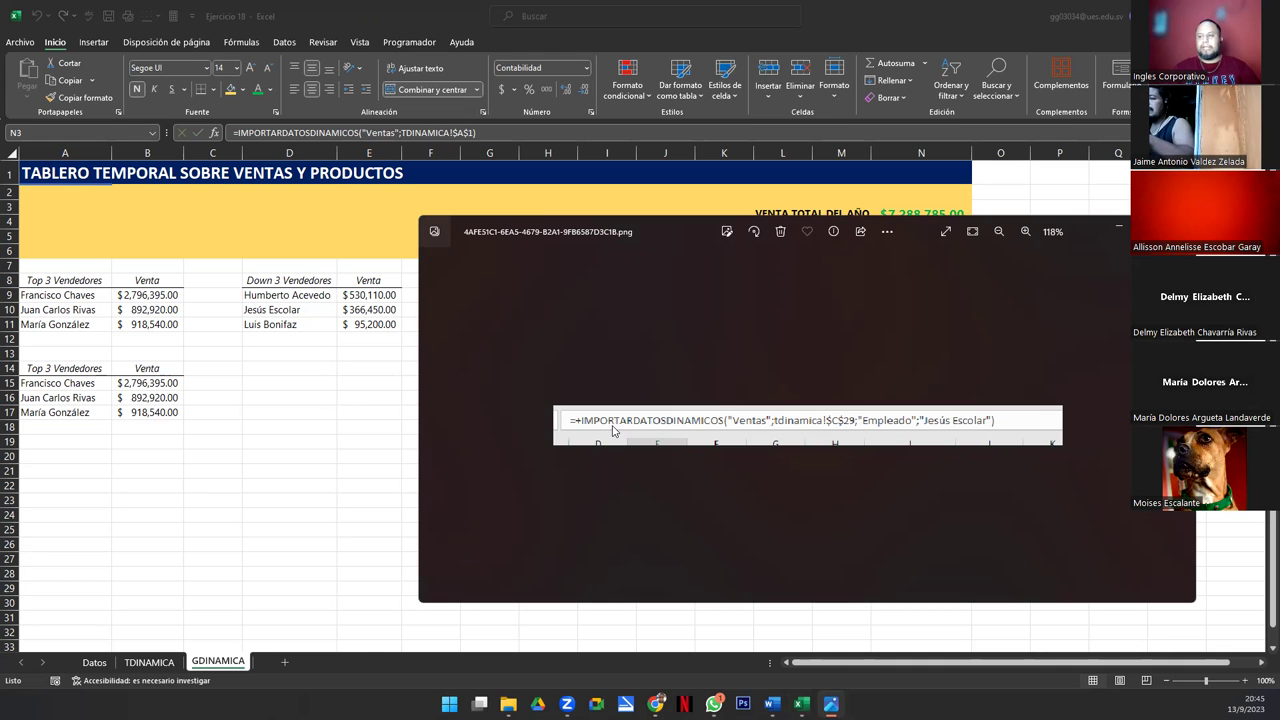
{"action": "key", "text": "alt+F4"}
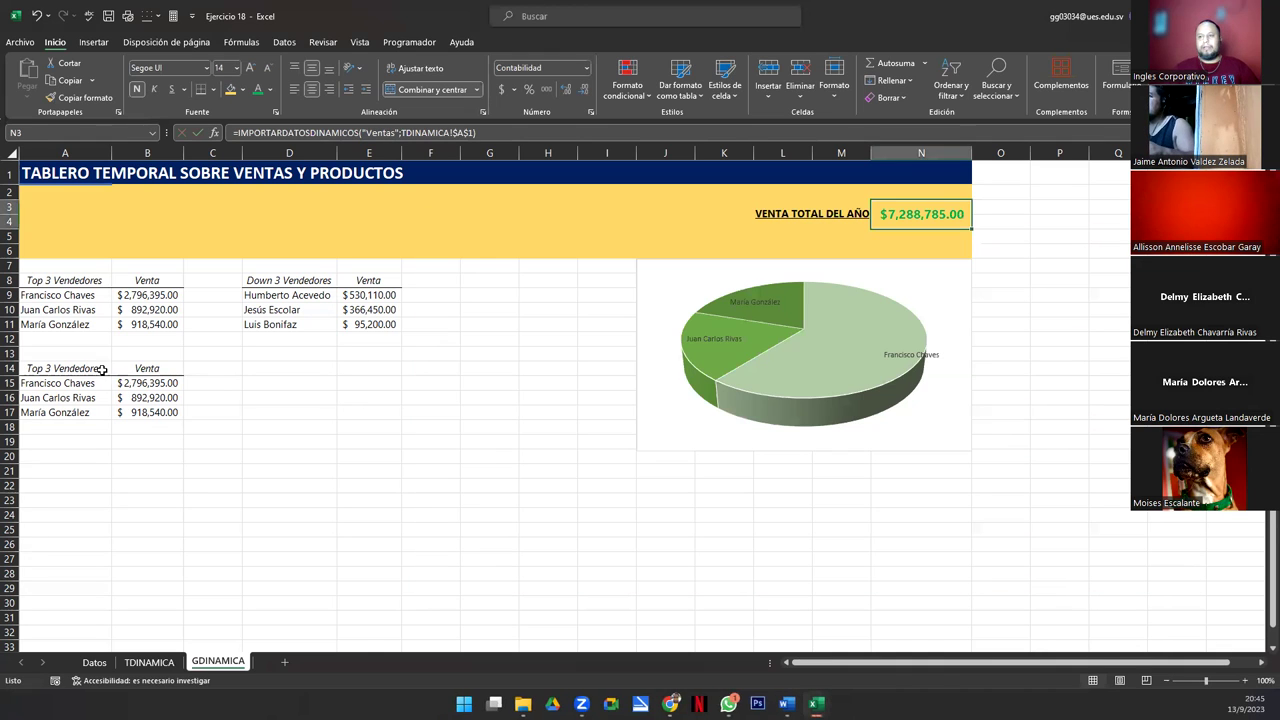
{"action": "left_click_drag", "start_coordinate": [60, 368], "coordinate": [145, 412]}
{"action": "left_click_drag", "start_coordinate": [74, 455], "coordinate": [181, 367]}
Step: Clear the duplicate Top 3 Vendedores table at A14:B17, then check the formula in B9
{"action": "left_click", "coordinate": [100, 424]}
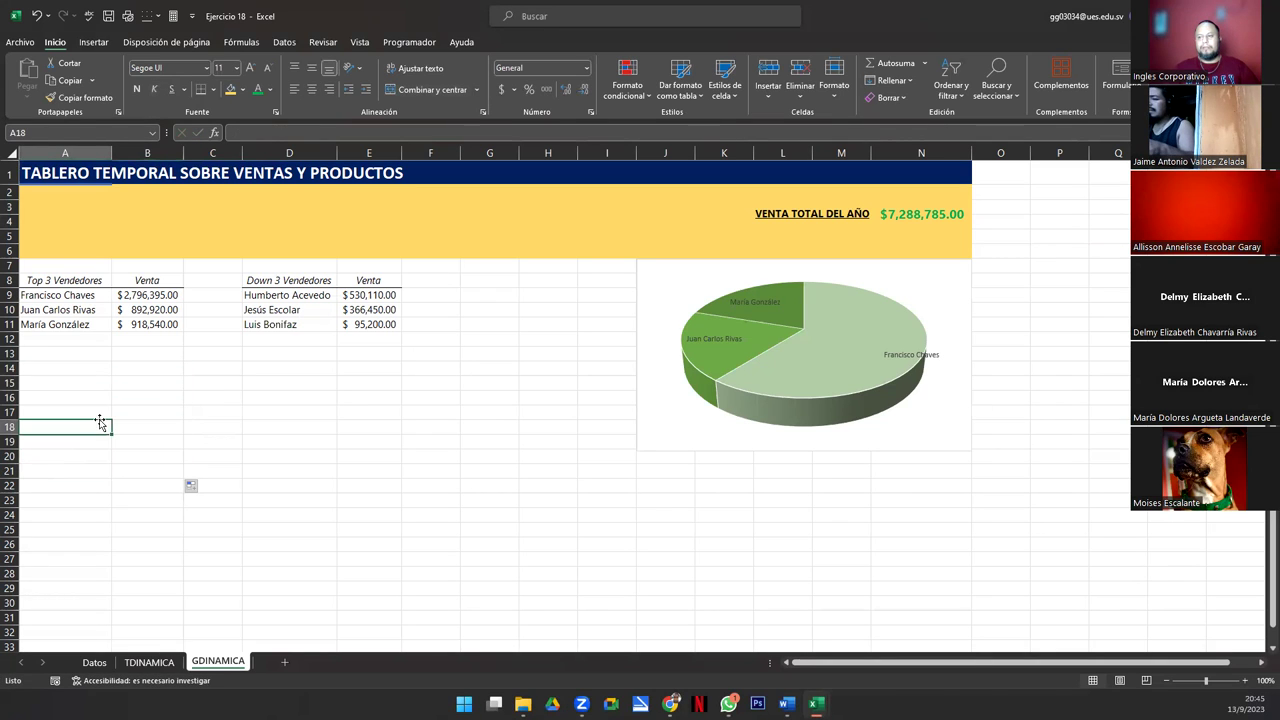
{"action": "left_click", "coordinate": [40, 354]}
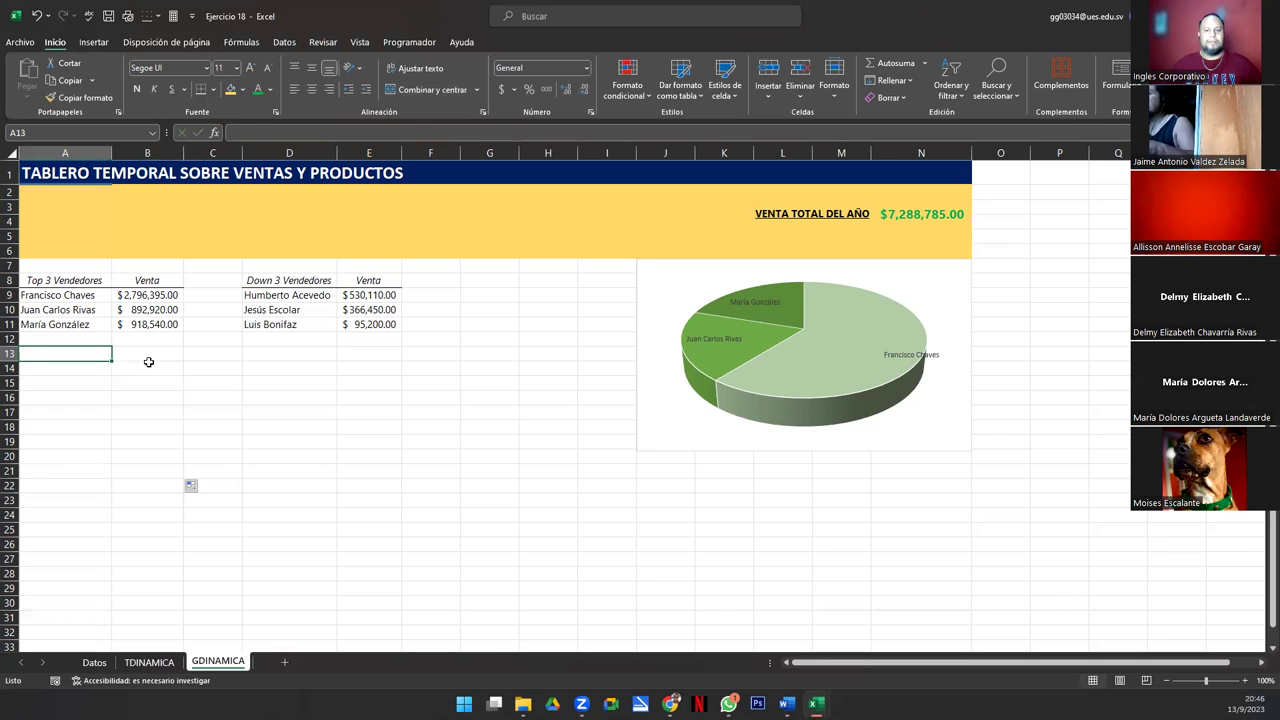
{"action": "left_click", "coordinate": [138, 296]}
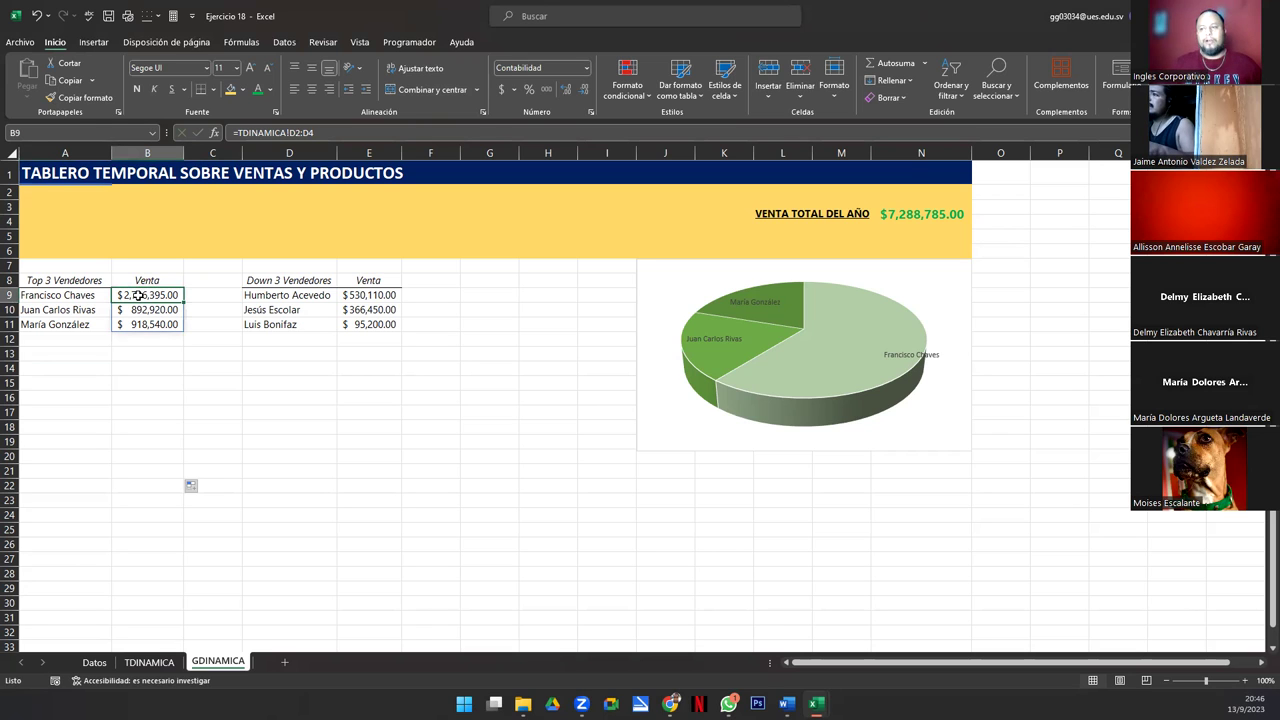
Step: On TDINAMICA, insert a Barras agrupadas pivot chart from the product sales pivot table
{"action": "left_click", "coordinate": [150, 663]}
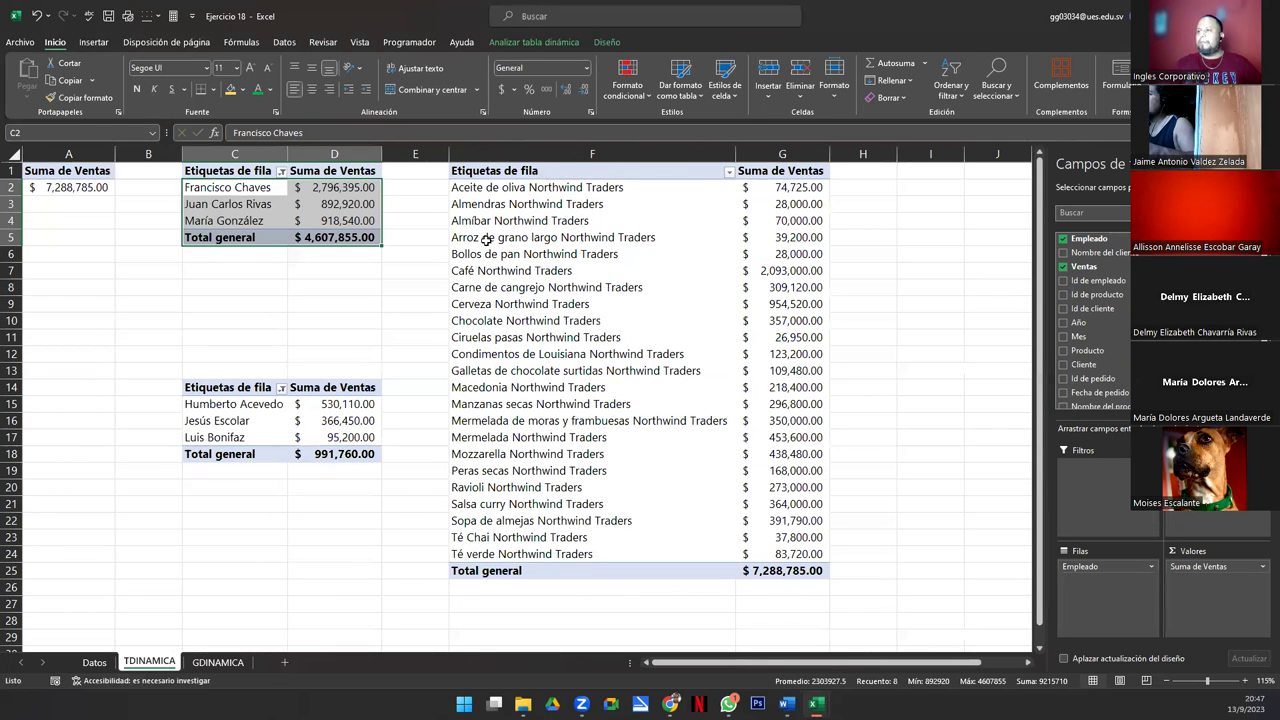
{"action": "left_click_drag", "start_coordinate": [490, 170], "coordinate": [764, 572]}
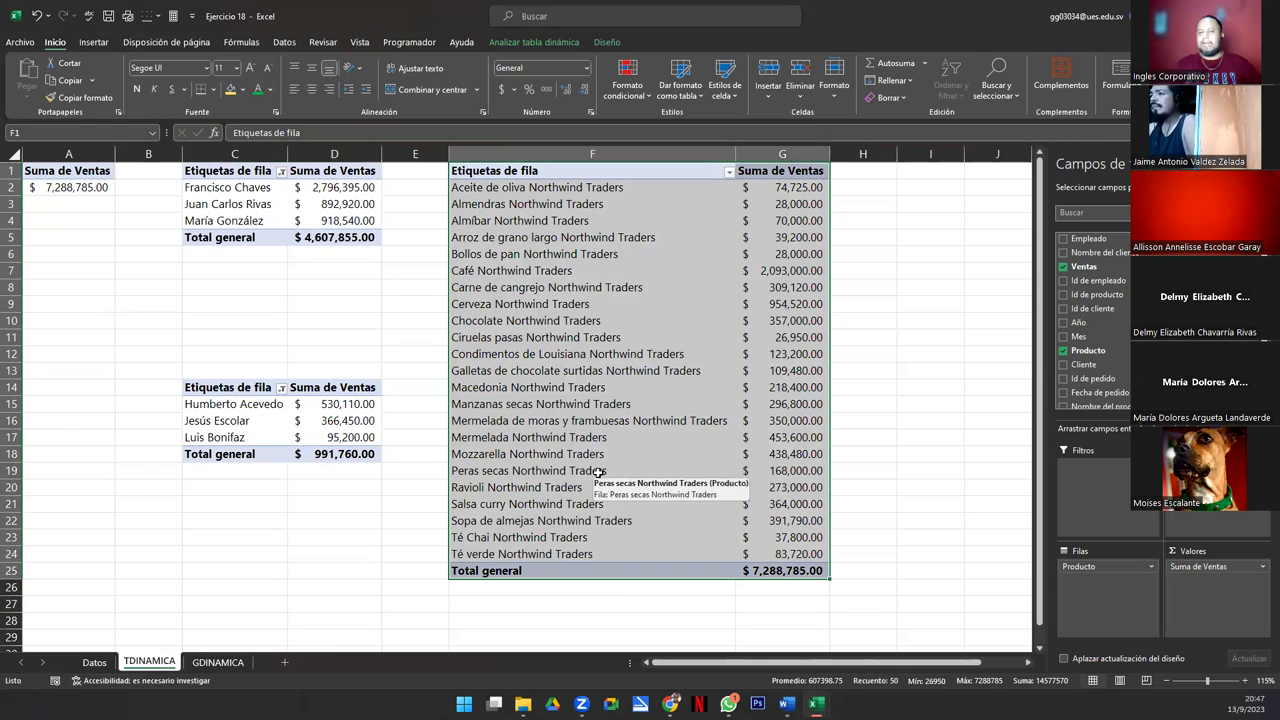
{"action": "left_click", "coordinate": [501, 355]}
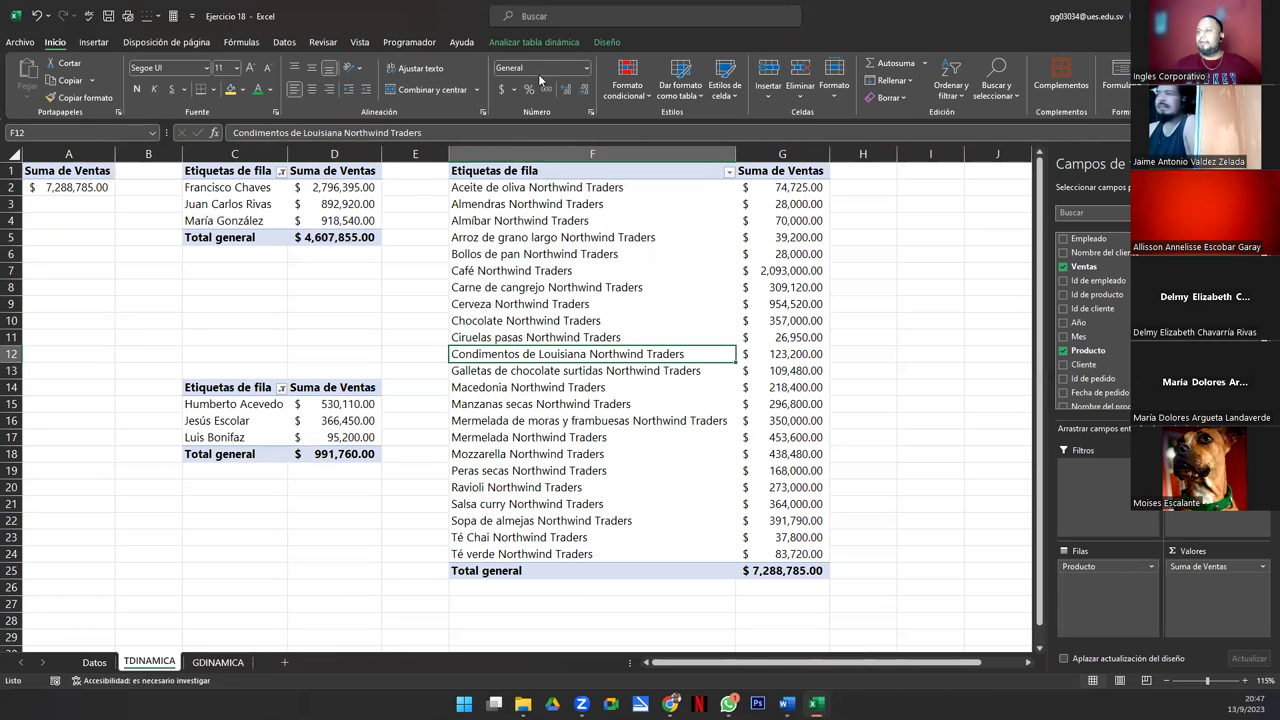
{"action": "left_click", "coordinate": [521, 45]}
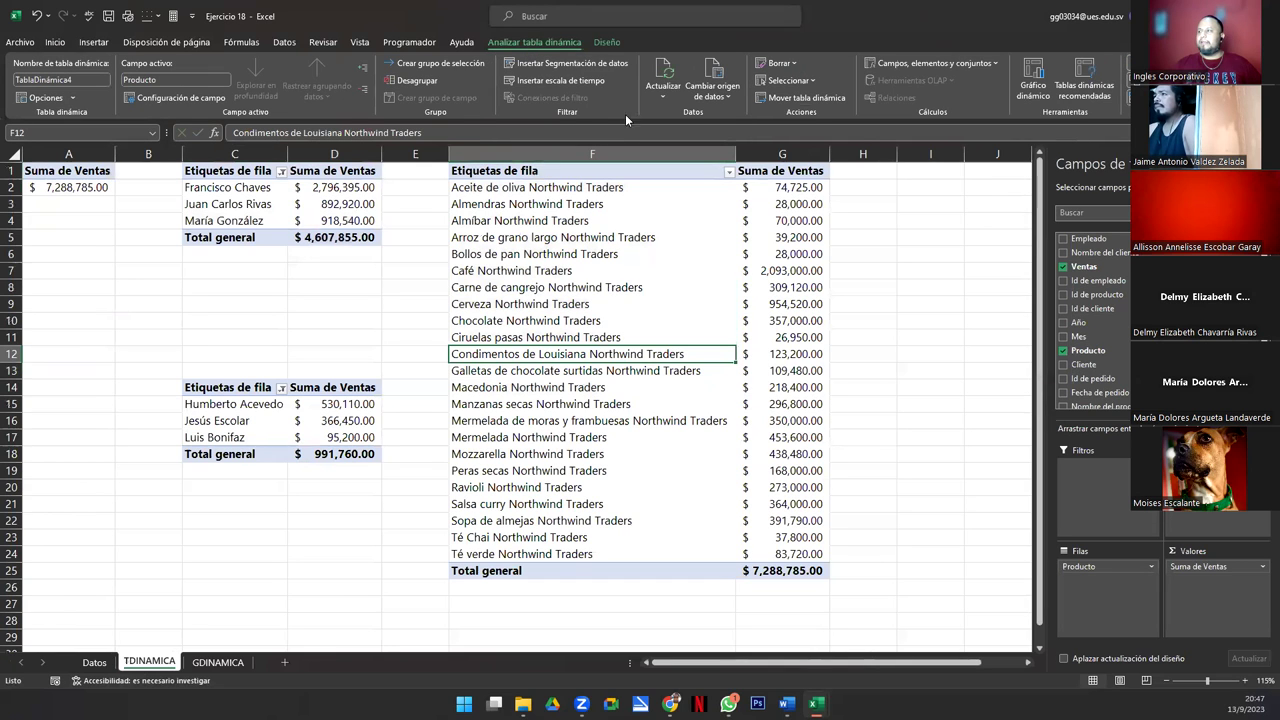
{"action": "left_click", "coordinate": [1033, 78]}
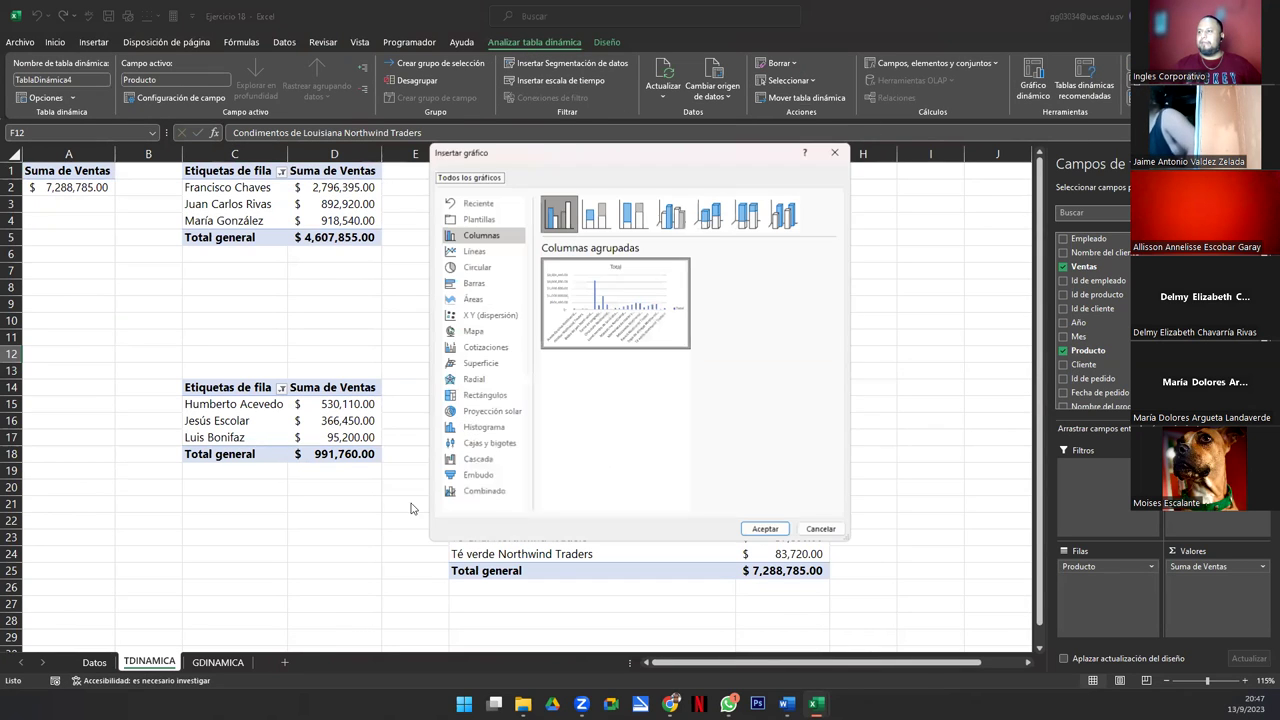
{"action": "left_click", "coordinate": [482, 283]}
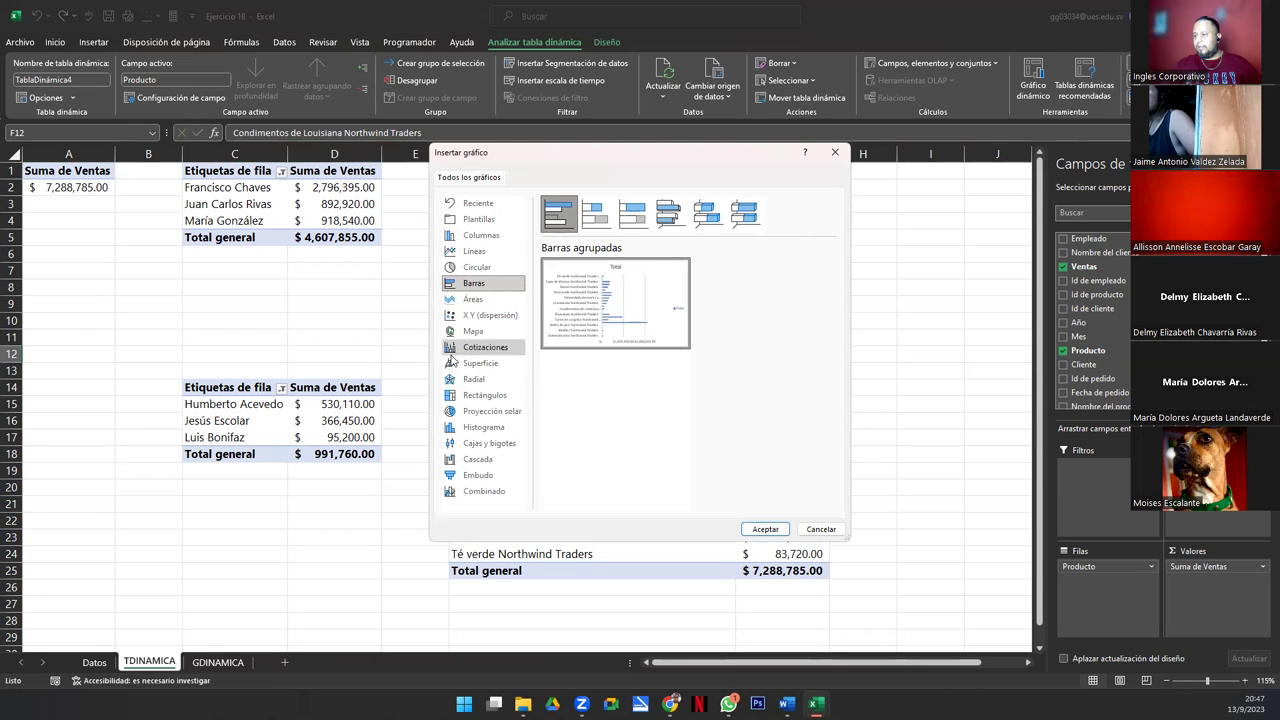
{"action": "mouse_move", "coordinate": [566, 346]}
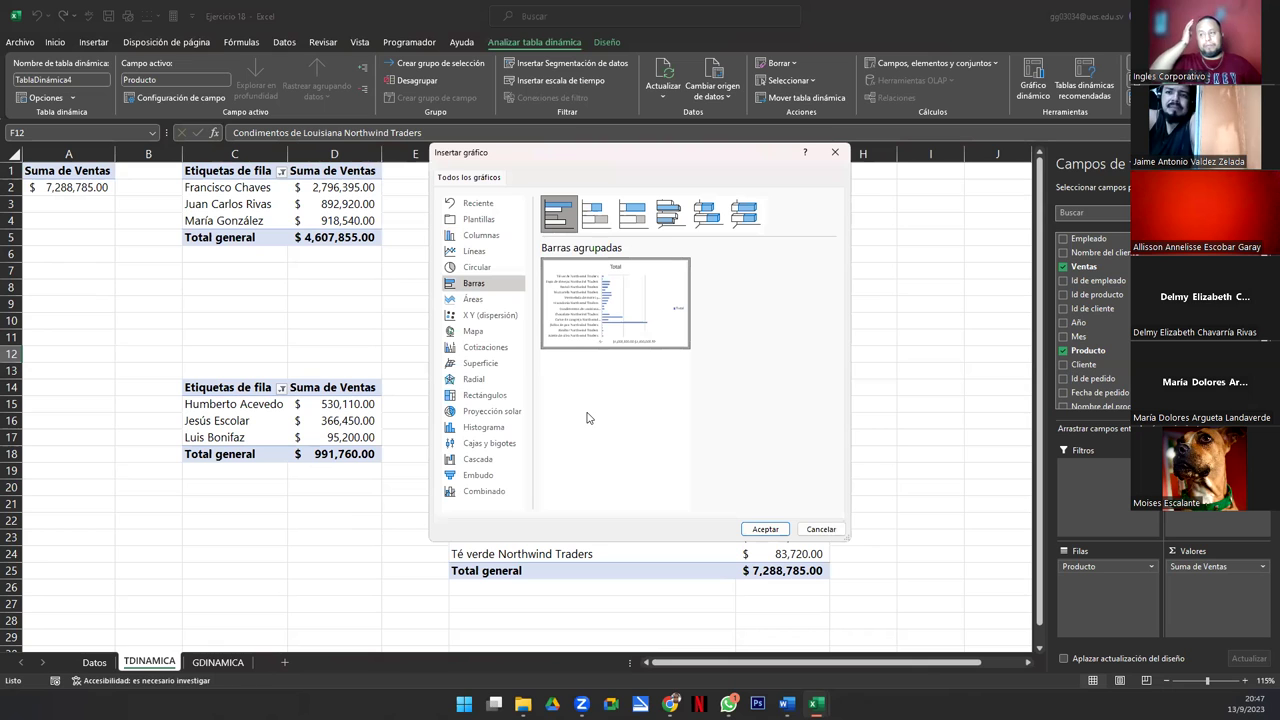
{"action": "left_click", "coordinate": [765, 529]}
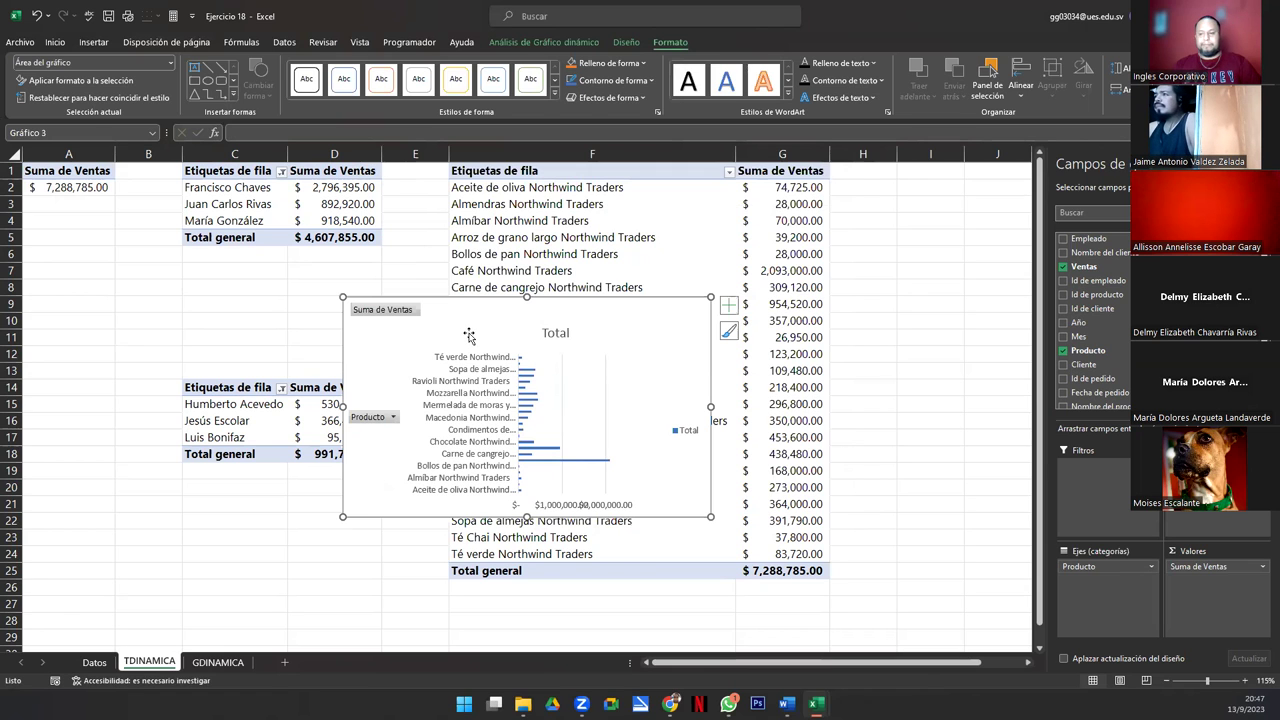
Step: Cut the bar chart, paste it onto GDINAMICA below the seller tables, and enlarge it
{"action": "key", "text": "ctrl+x"}
{"action": "left_click", "coordinate": [218, 662]}
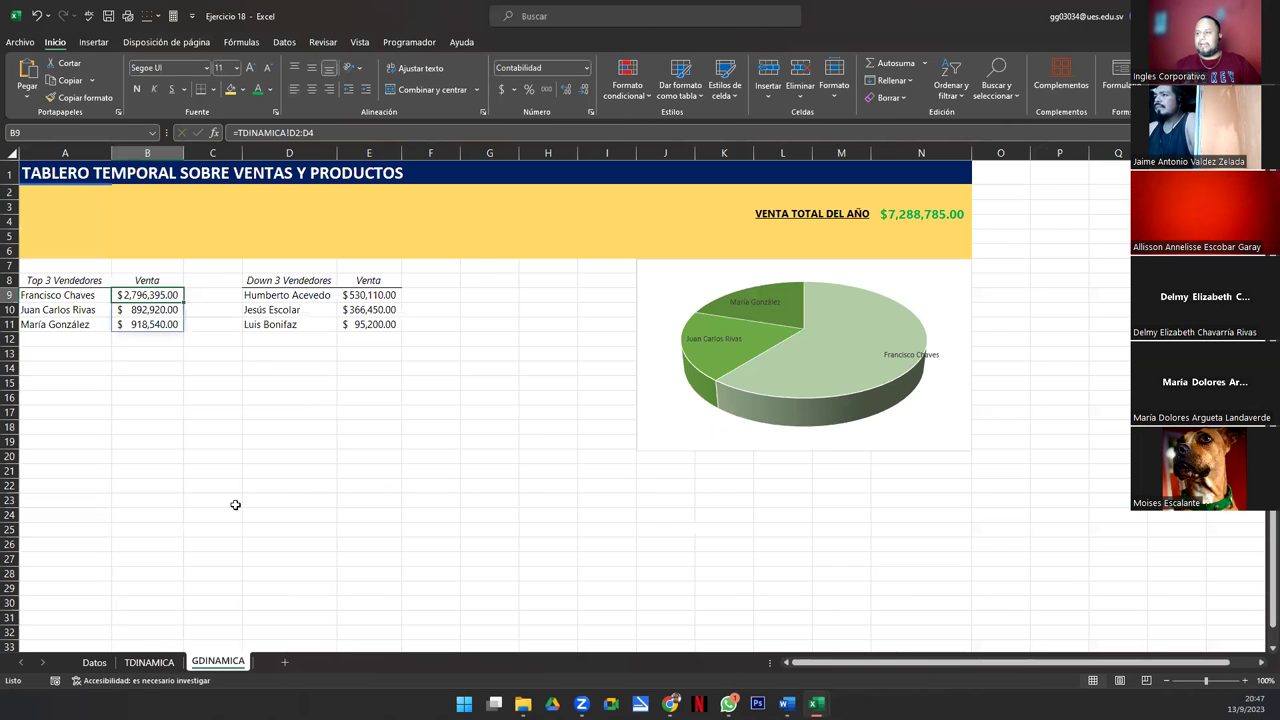
{"action": "left_click", "coordinate": [120, 503]}
{"action": "key", "text": "ctrl+v"}
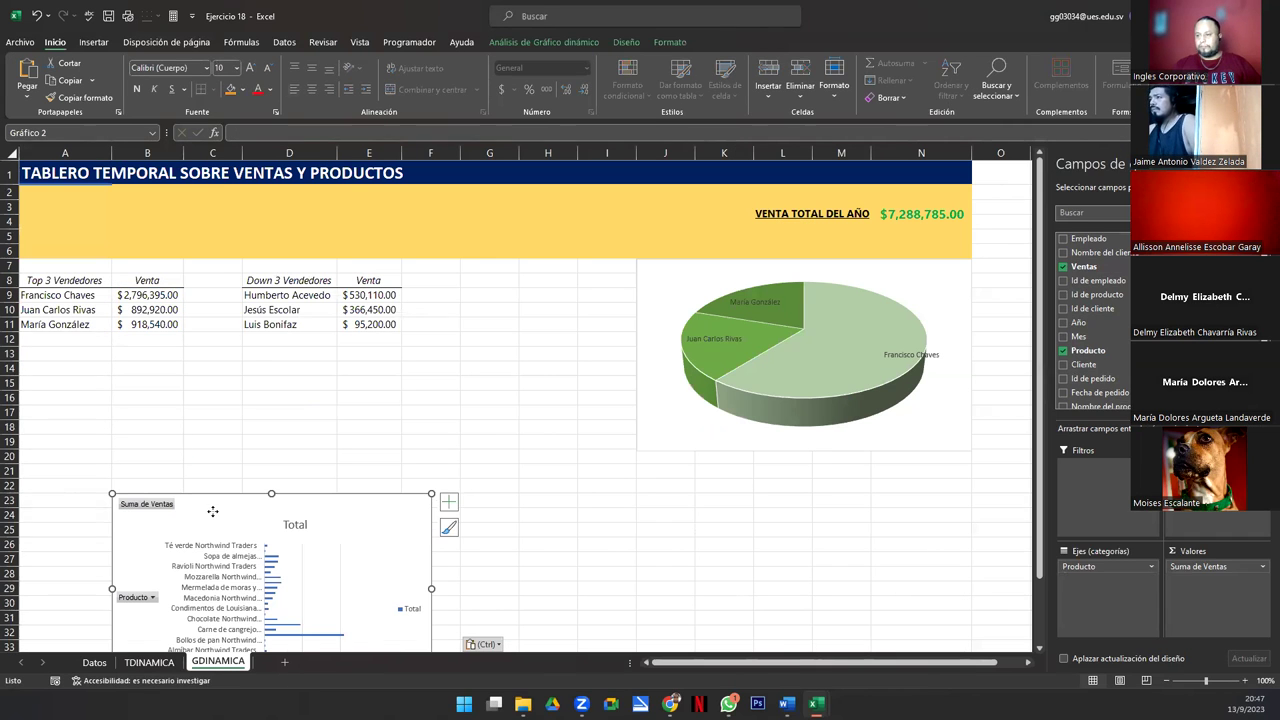
{"action": "mouse_move", "coordinate": [212, 511]}
{"action": "left_mouse_down"}
{"action": "mouse_move", "coordinate": [126, 396]}
{"action": "mouse_move", "coordinate": [121, 353]}
{"action": "left_mouse_up"}
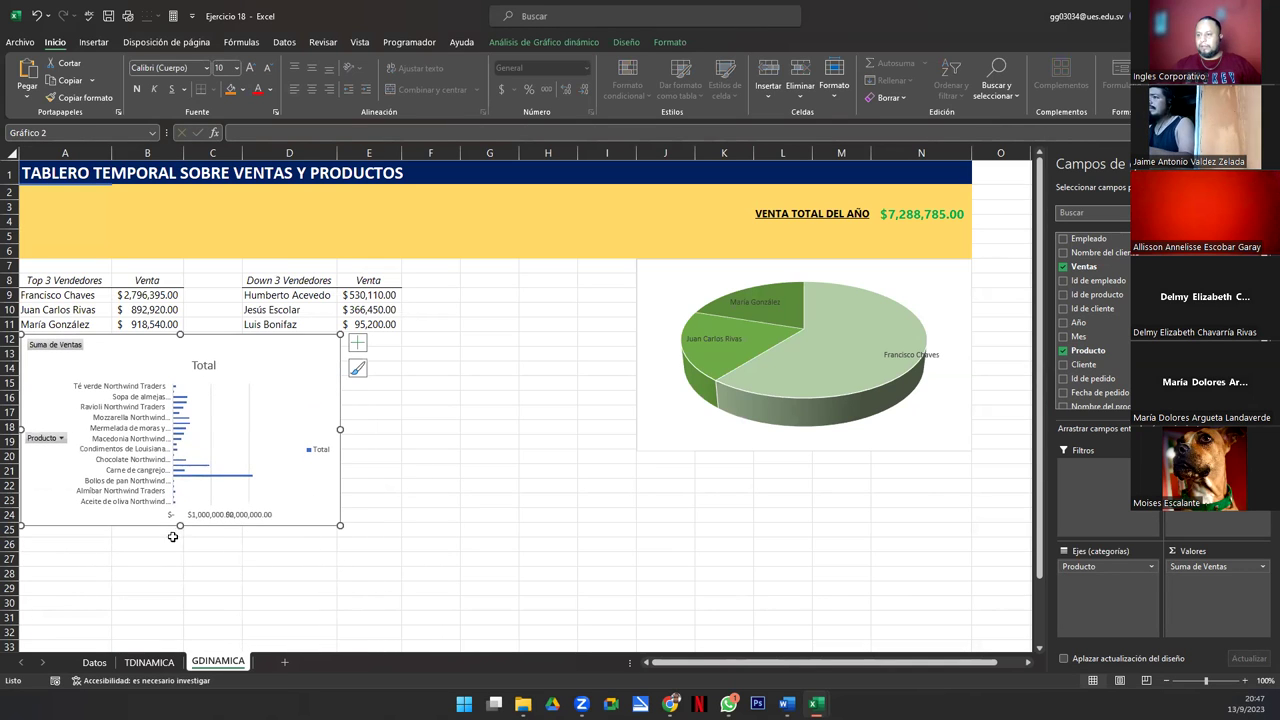
{"action": "left_click_drag", "start_coordinate": [179, 525], "coordinate": [178, 600]}
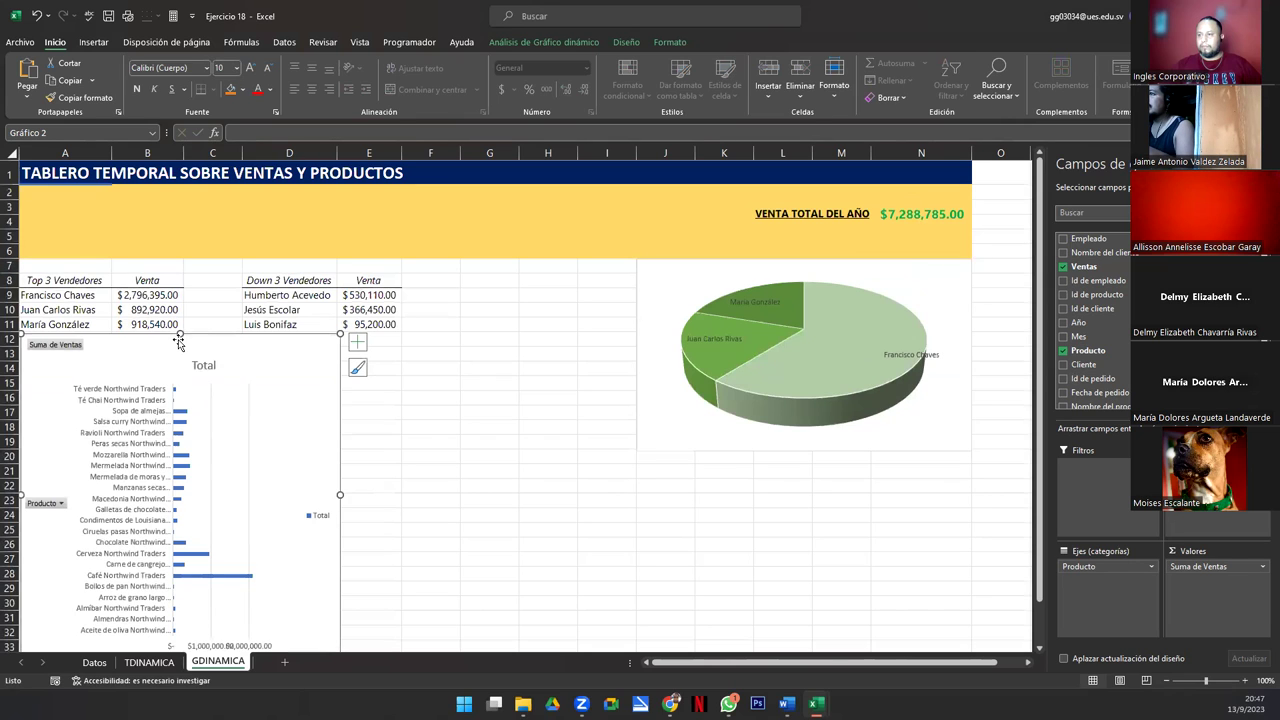
{"action": "left_click_drag", "start_coordinate": [178, 335], "coordinate": [170, 349]}
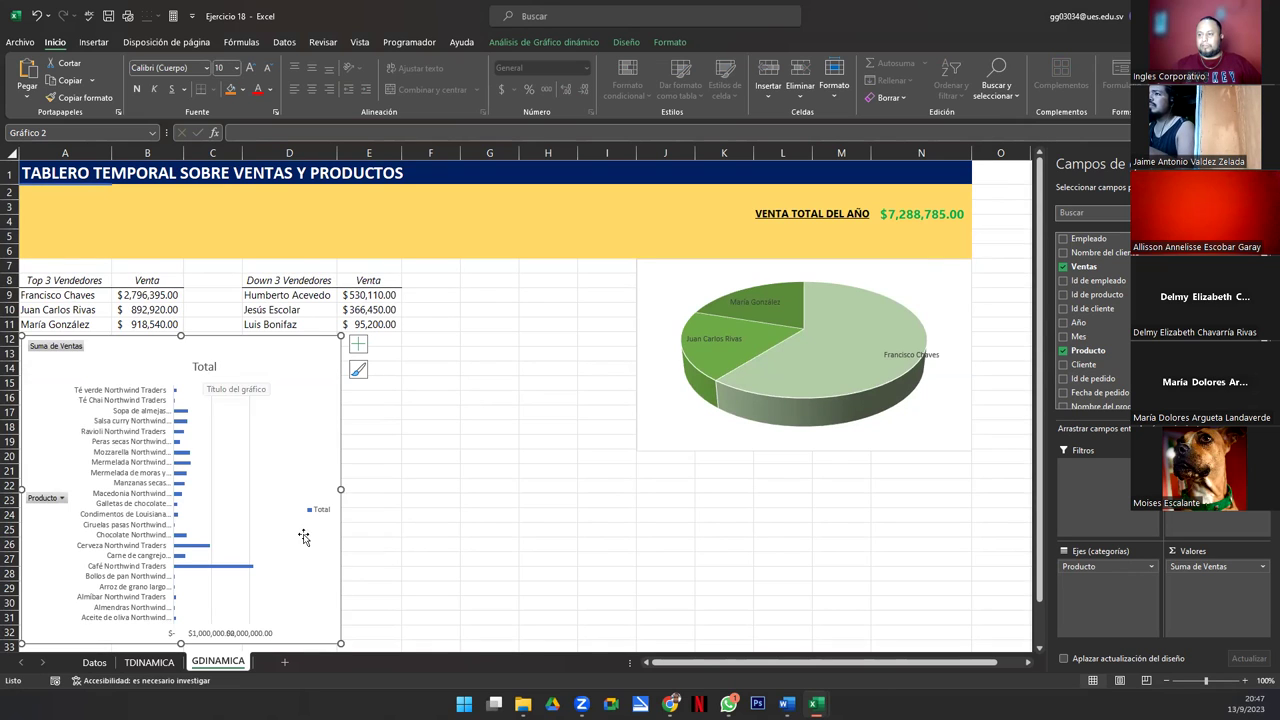
Step: Delete the Total title, hide the field buttons, and widen the chart to the right
{"action": "left_click", "coordinate": [203, 369]}
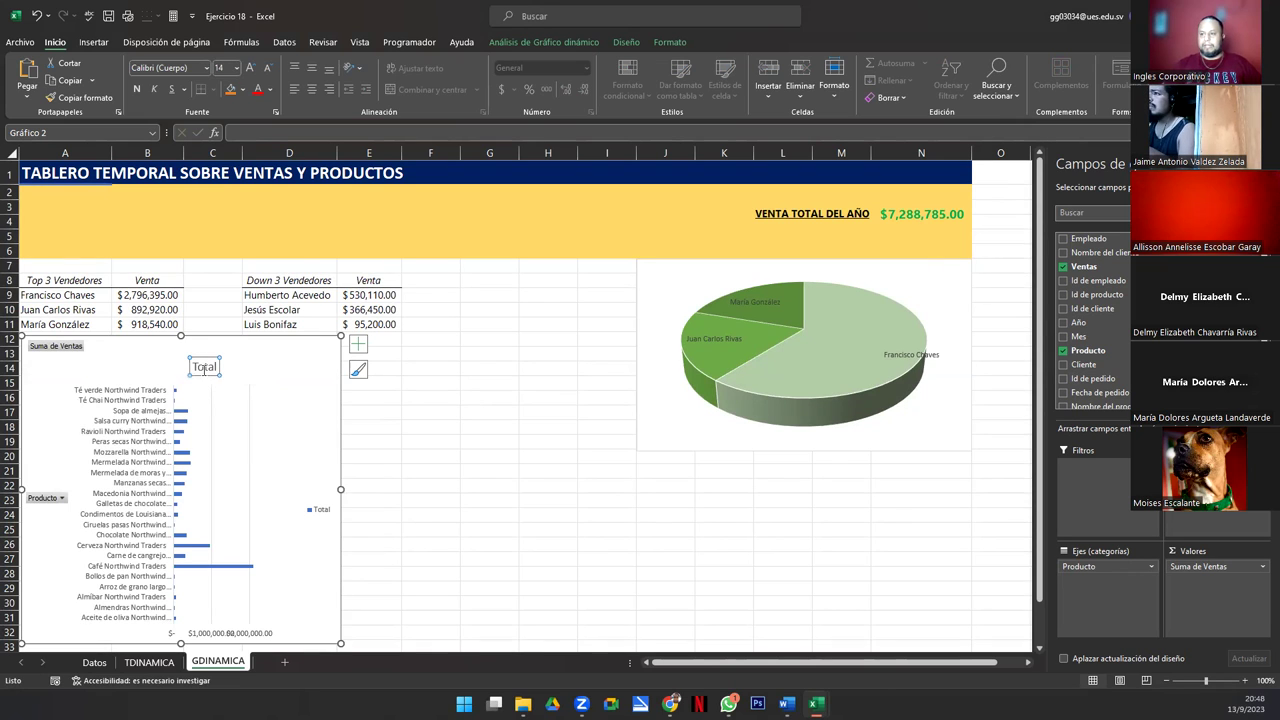
{"action": "key", "text": "Delete"}
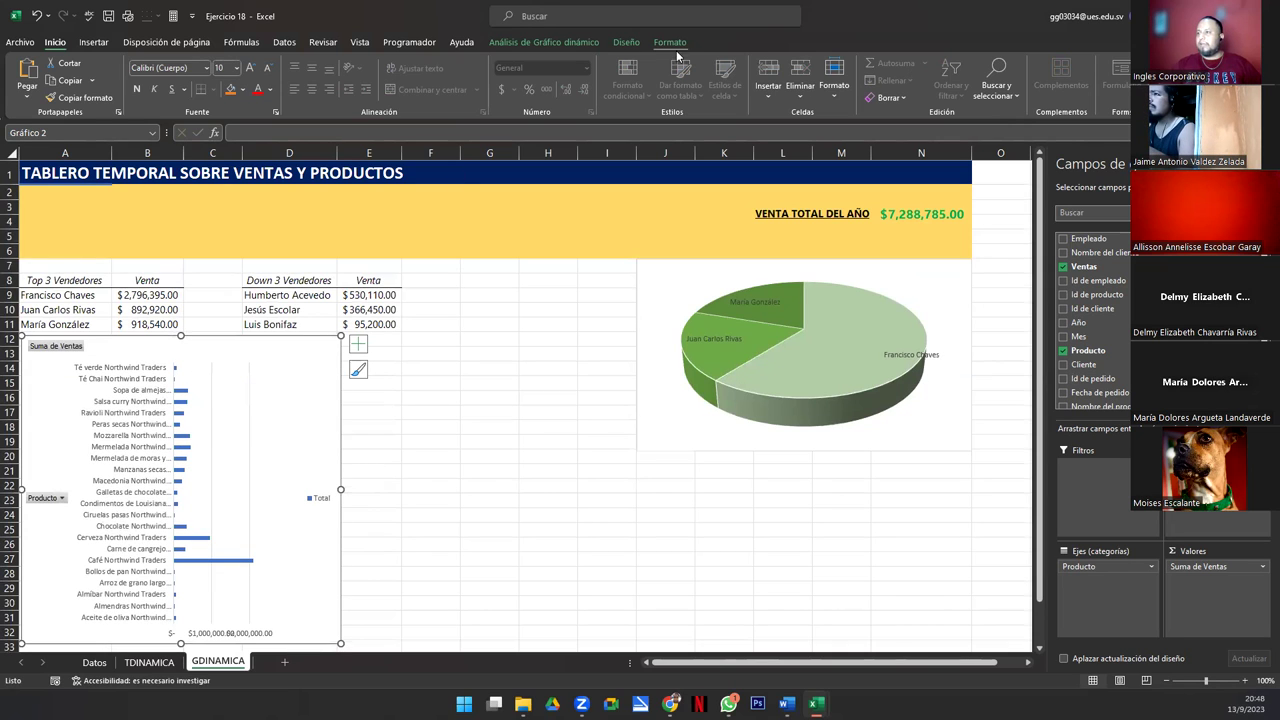
{"action": "left_click", "coordinate": [560, 42]}
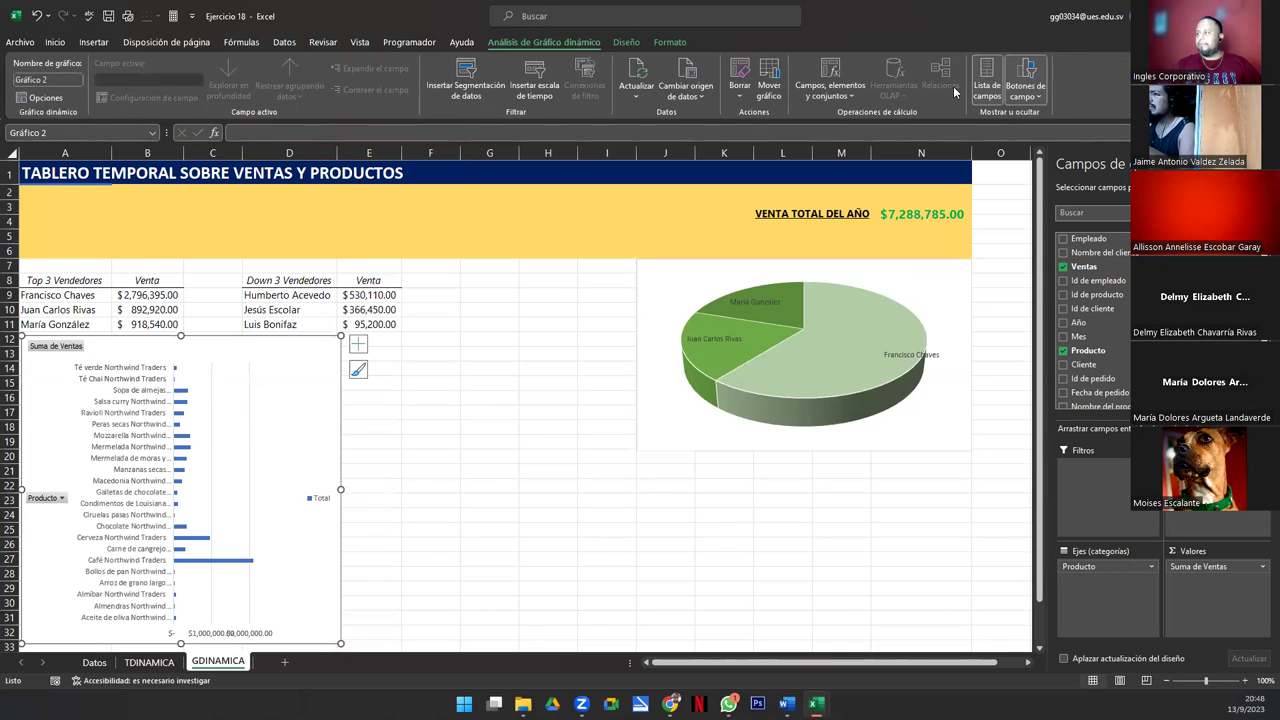
{"action": "left_click", "coordinate": [1026, 75]}
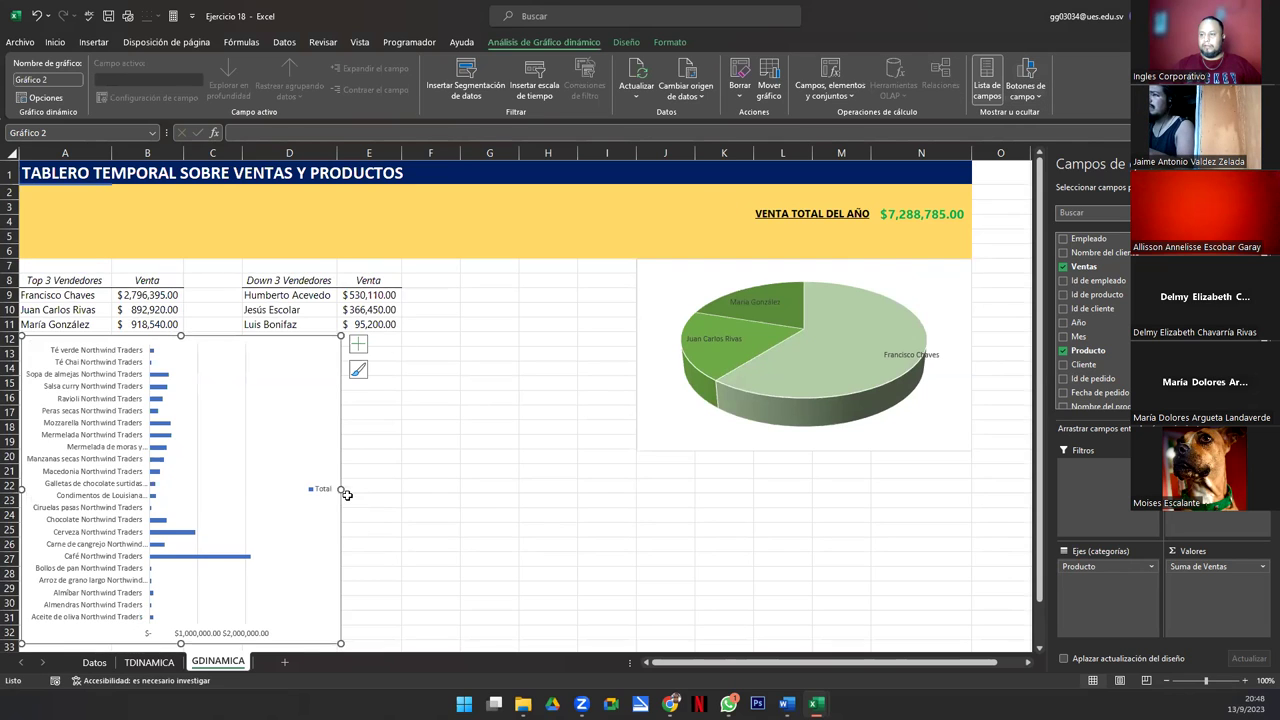
{"action": "left_click_drag", "start_coordinate": [341, 489], "coordinate": [631, 495]}
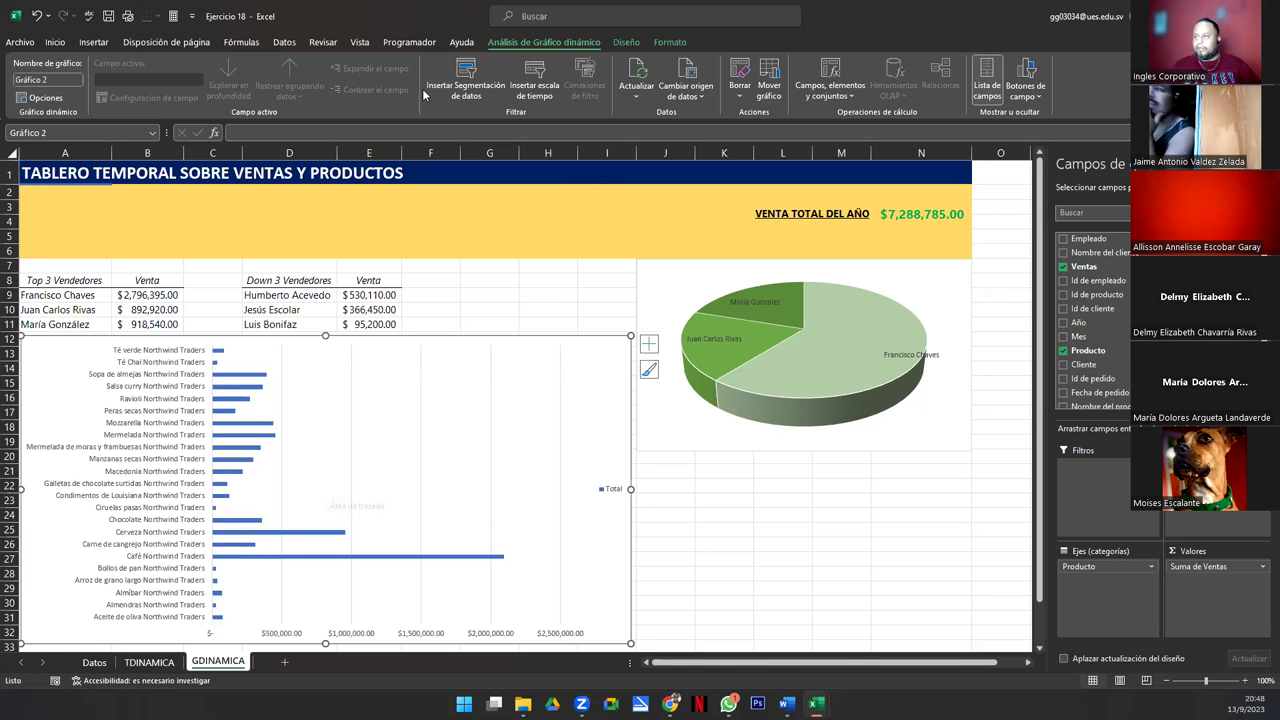
Step: Apply the dark chart style to the product sales bar chart
{"action": "left_click", "coordinate": [614, 42]}
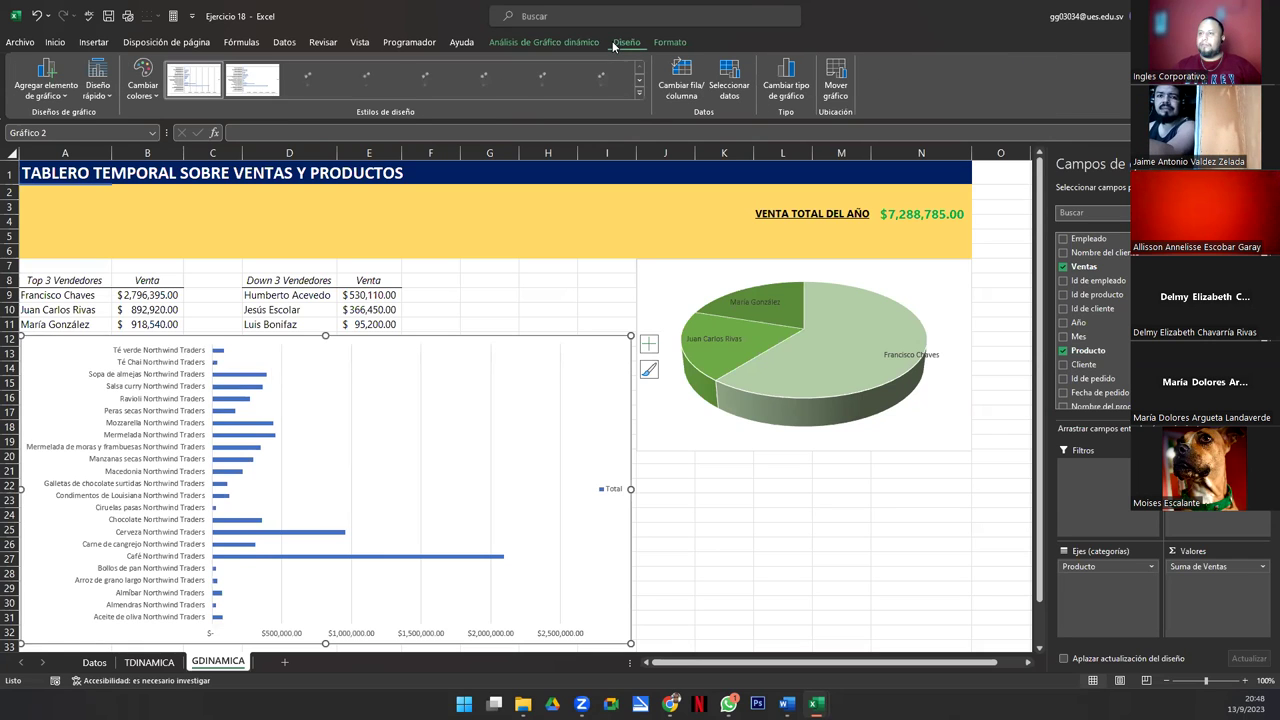
{"action": "left_click", "coordinate": [57, 100]}
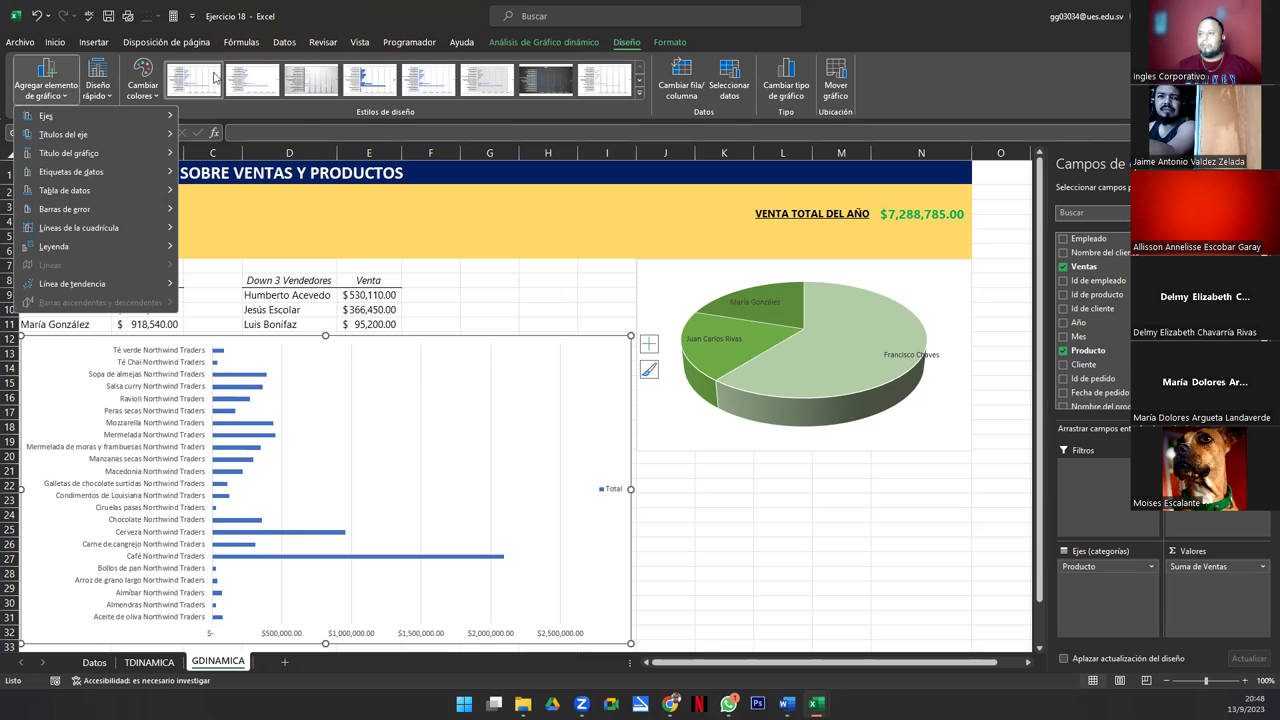
{"action": "left_click", "coordinate": [298, 116]}
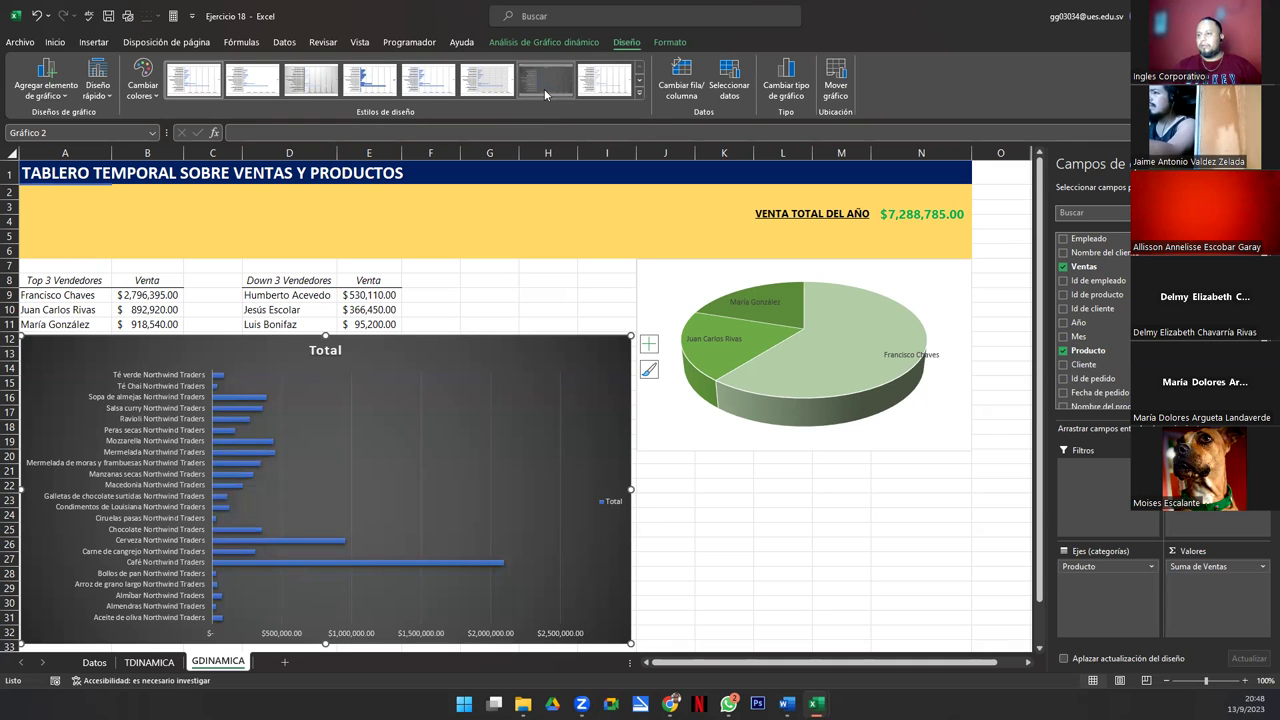
{"action": "left_click", "coordinate": [638, 97]}
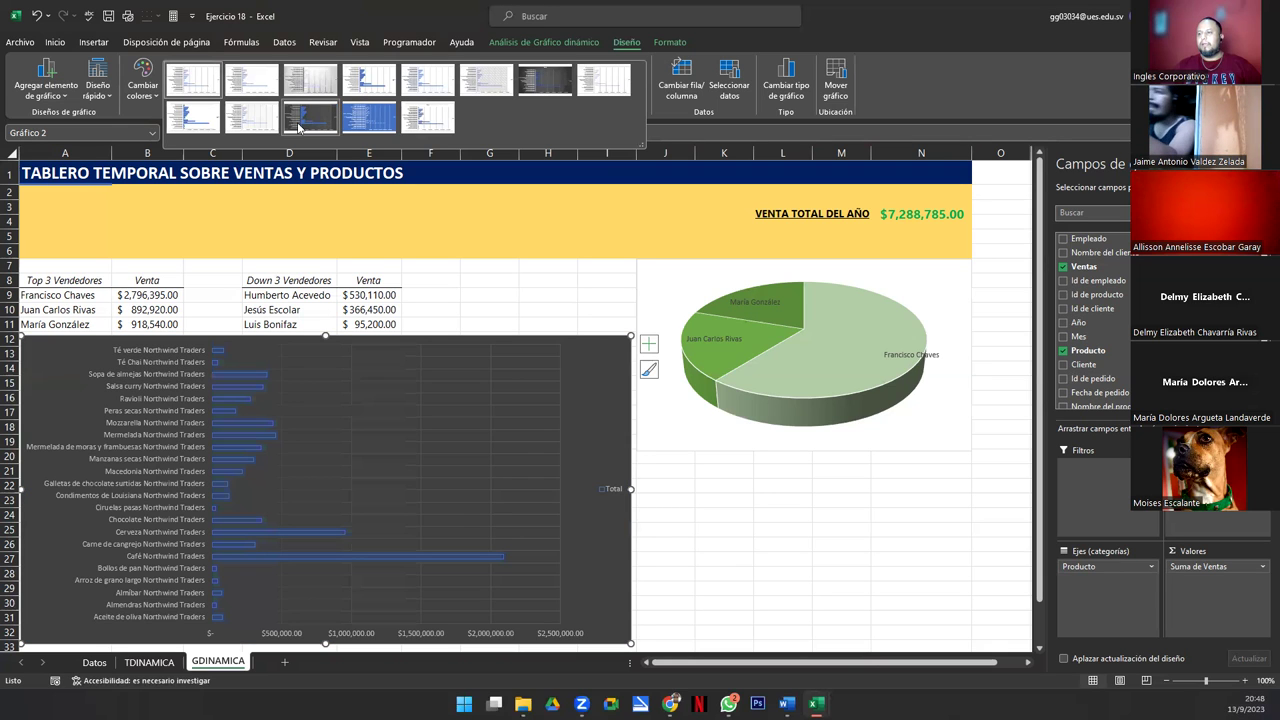
{"action": "left_click", "coordinate": [298, 127]}
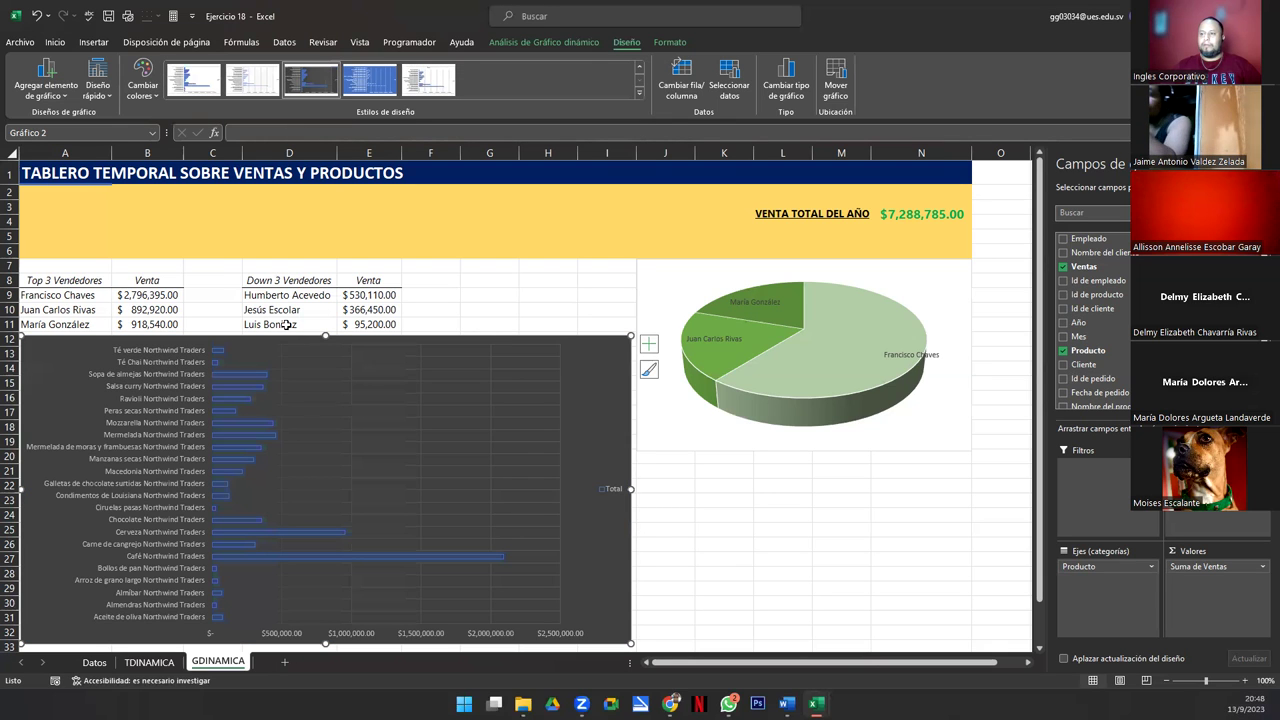
Step: Change the bar colours to a green monochrome palette
{"action": "left_click", "coordinate": [136, 95]}
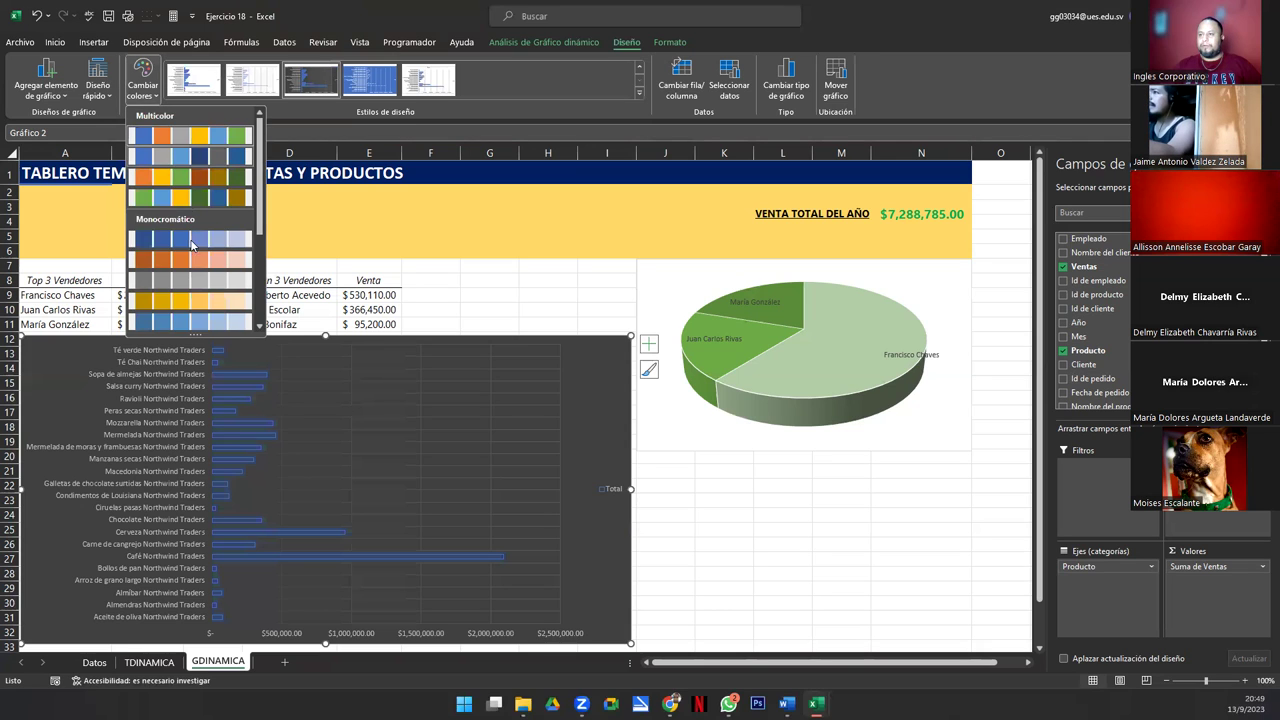
{"action": "scroll", "coordinate": [195, 245], "scroll_direction": "down", "scroll_amount": 3}
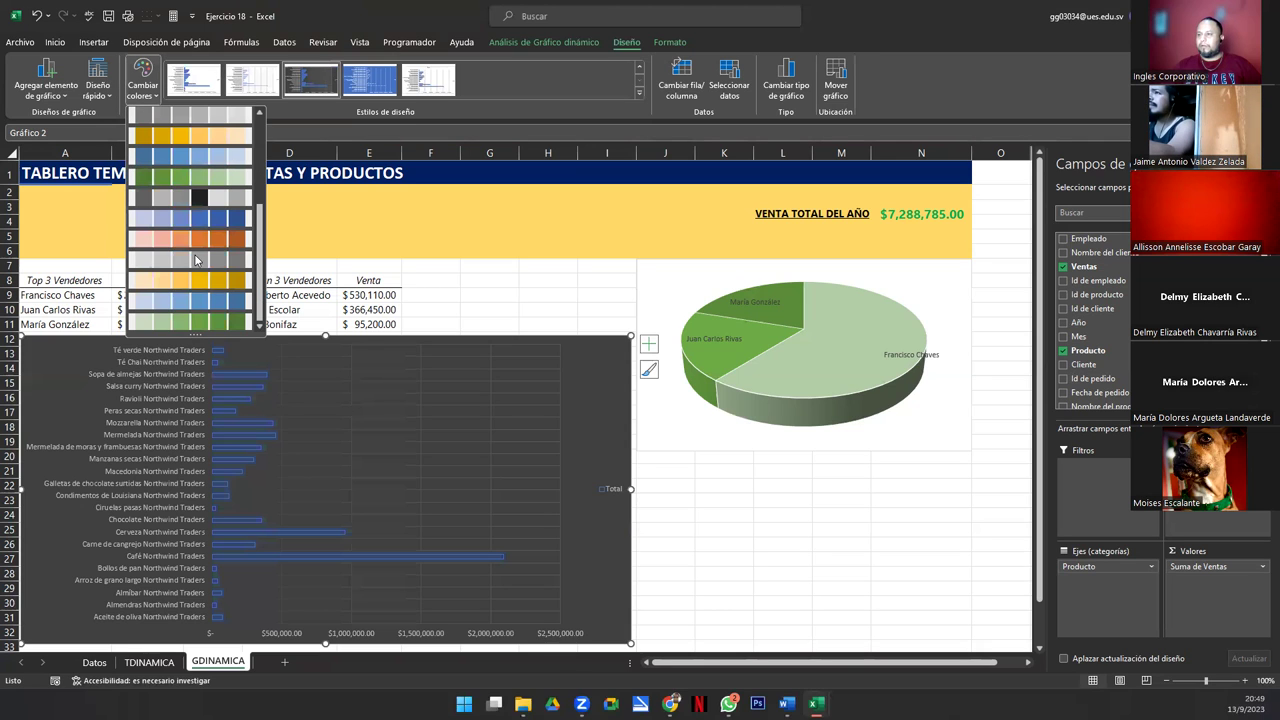
{"action": "left_click", "coordinate": [201, 320]}
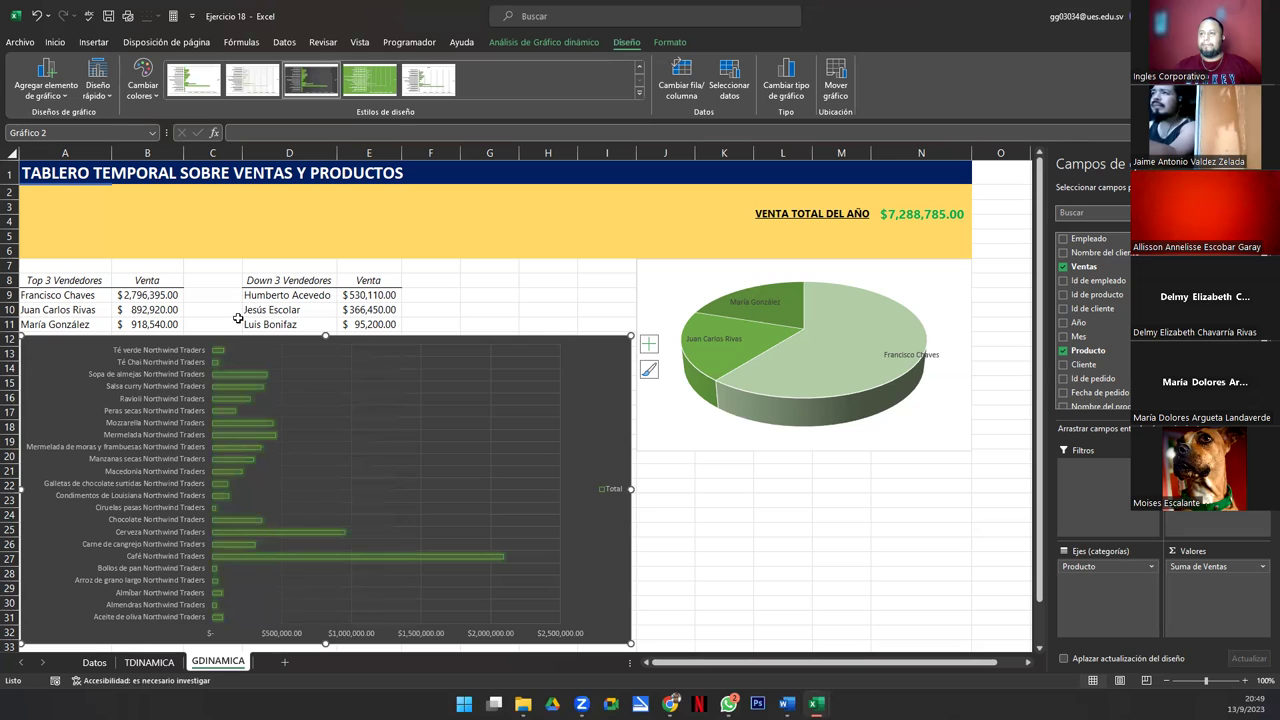
Step: Apply quick layout Diseño 2 for value labels, then set the chart title and legend to none
{"action": "left_click", "coordinate": [111, 96]}
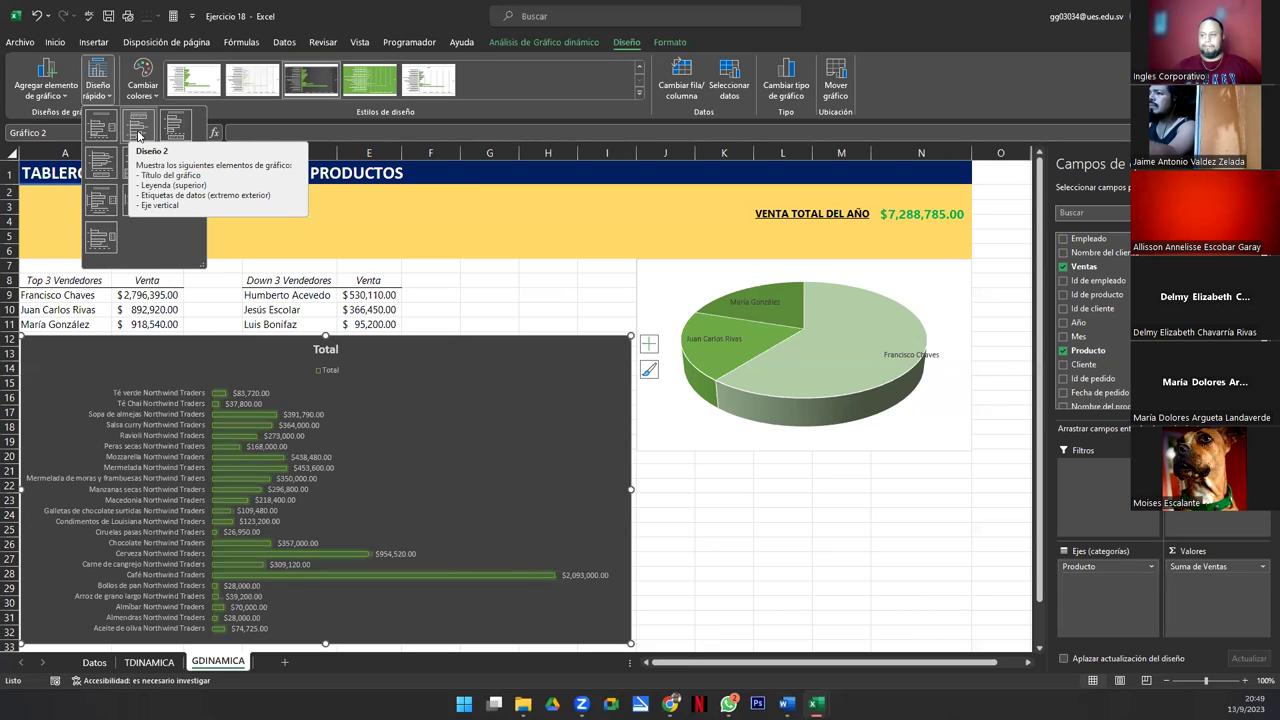
{"action": "left_click", "coordinate": [138, 135]}
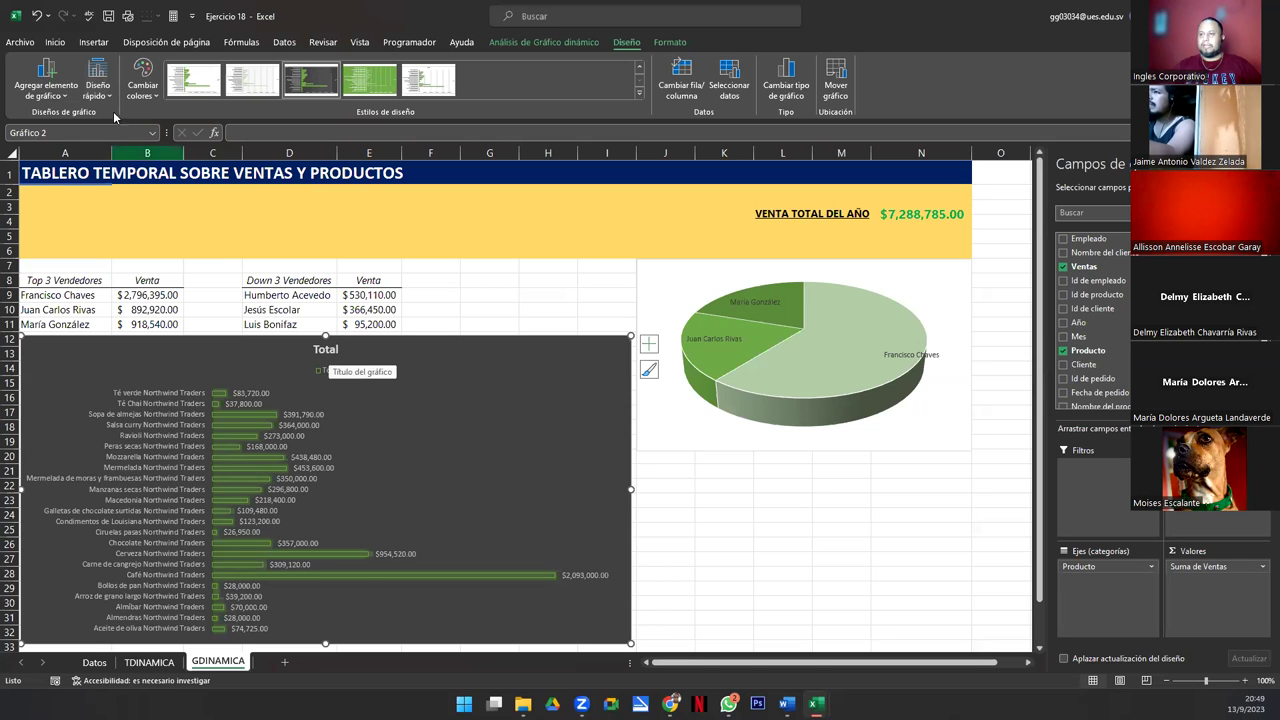
{"action": "left_click", "coordinate": [50, 88]}
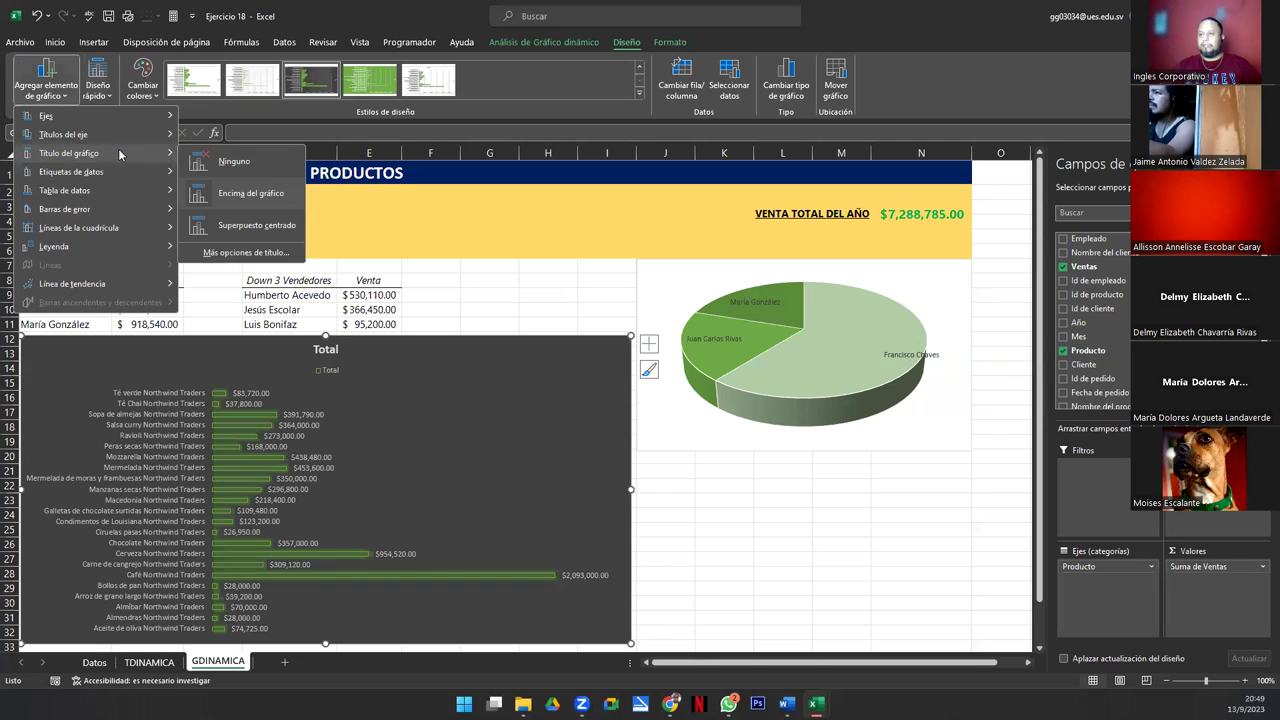
{"action": "left_click", "coordinate": [382, 413]}
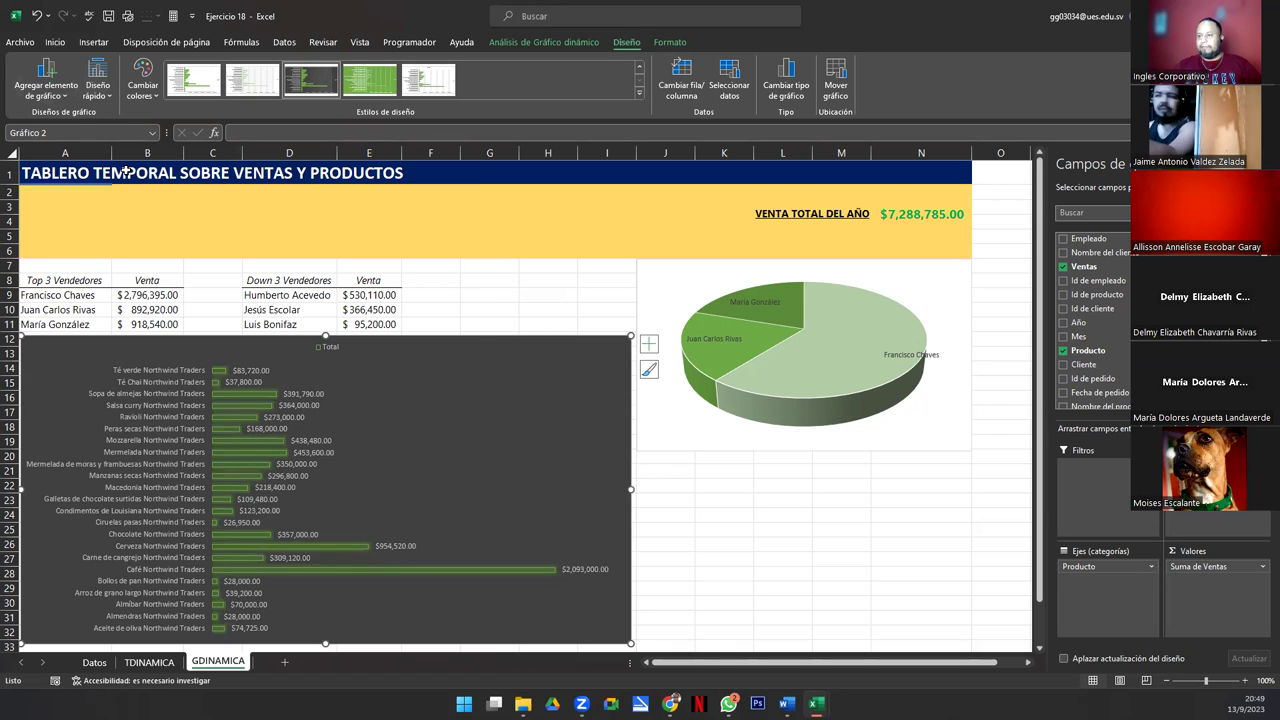
{"action": "left_click", "coordinate": [64, 94]}
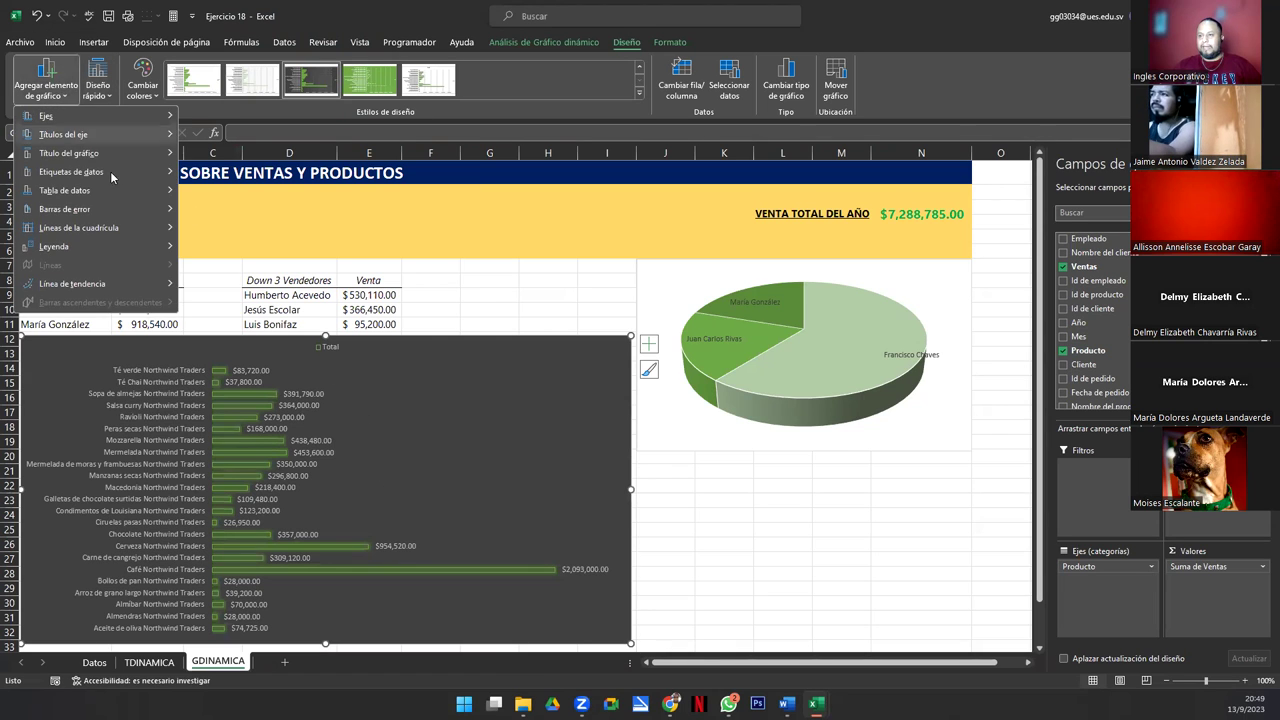
{"action": "mouse_move", "coordinate": [163, 248]}
{"action": "left_click", "coordinate": [222, 256]}
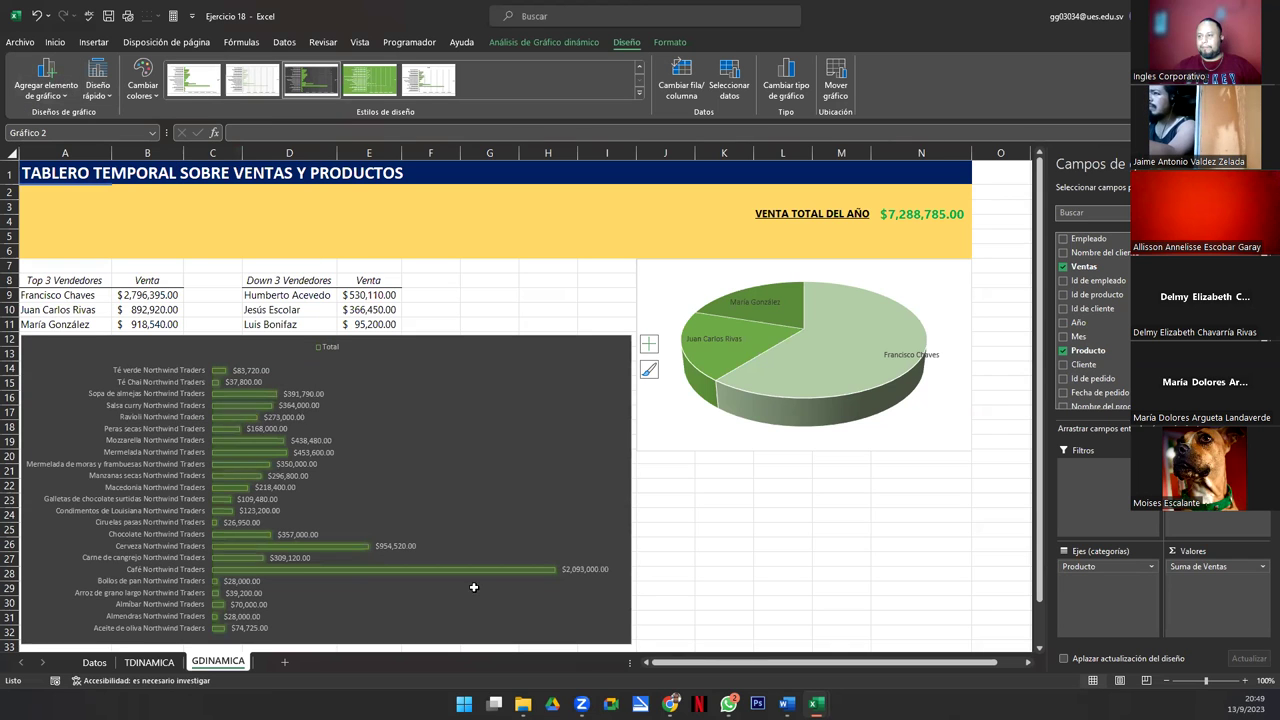
{"action": "left_click", "coordinate": [689, 543]}
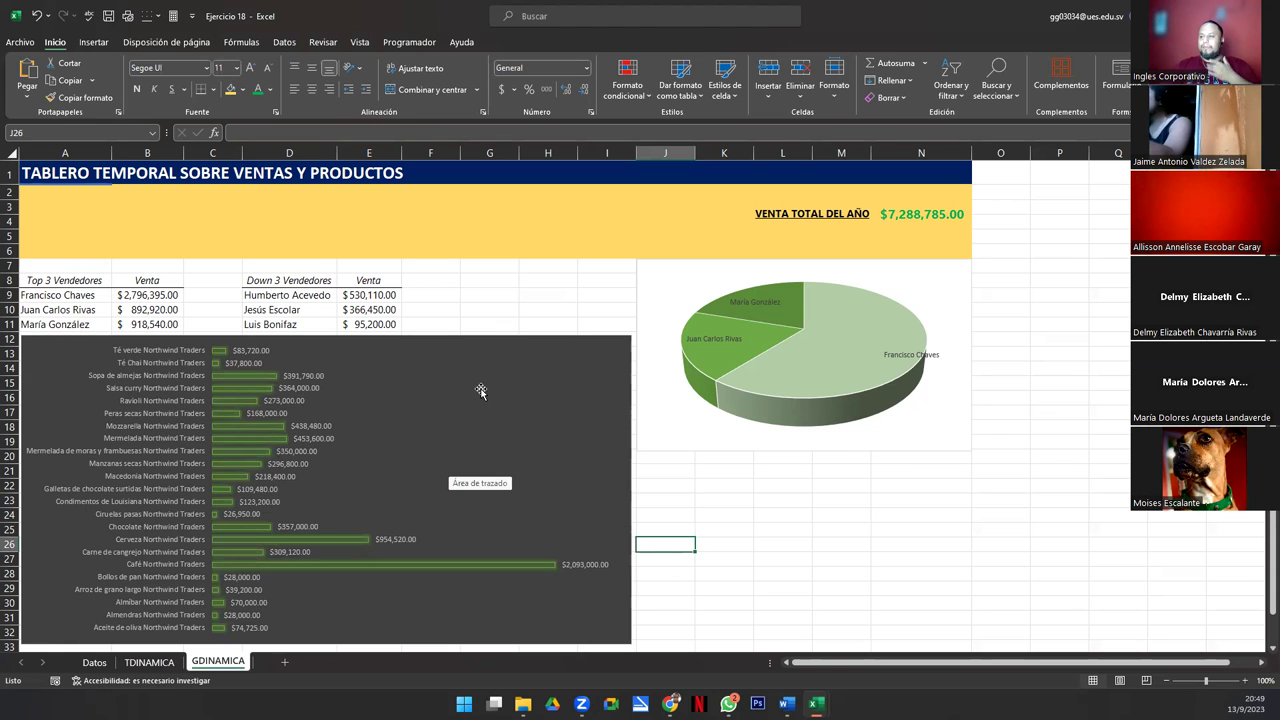
Step: Deselect the bar chart and select the green 3-D pie chart of the top three sellers
{"action": "left_click", "coordinate": [451, 352]}
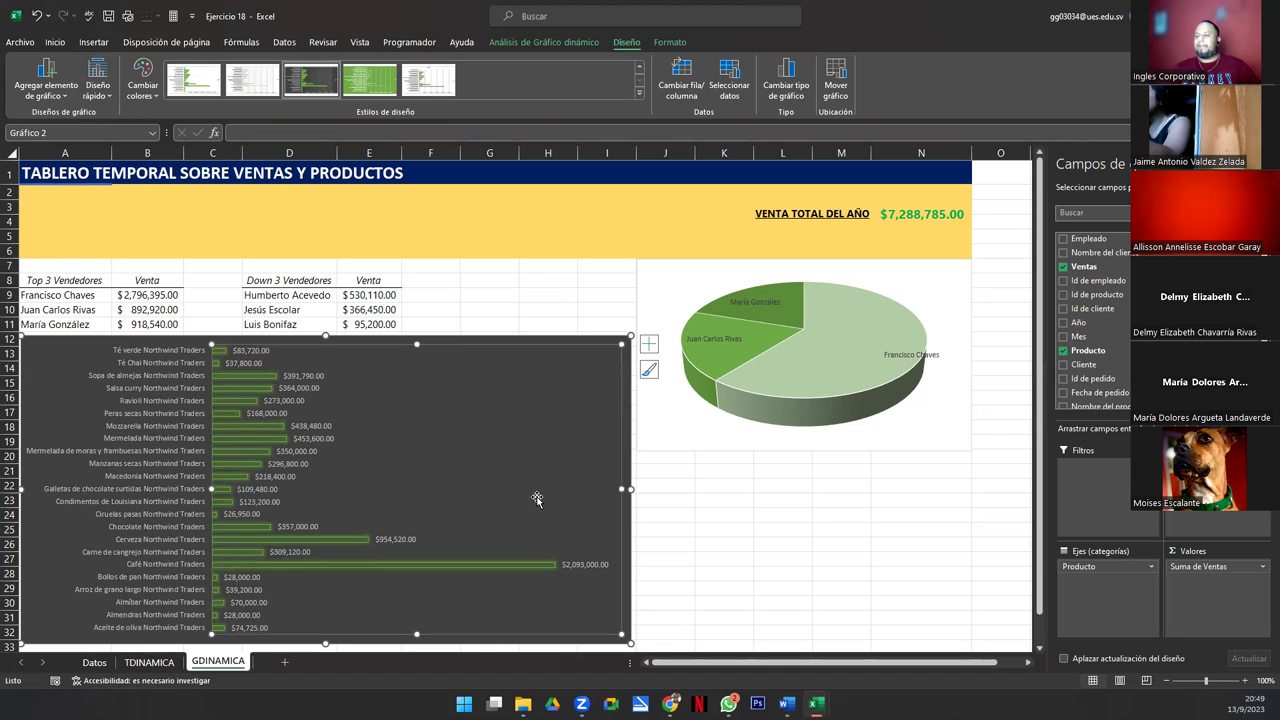
{"action": "left_click", "coordinate": [705, 497]}
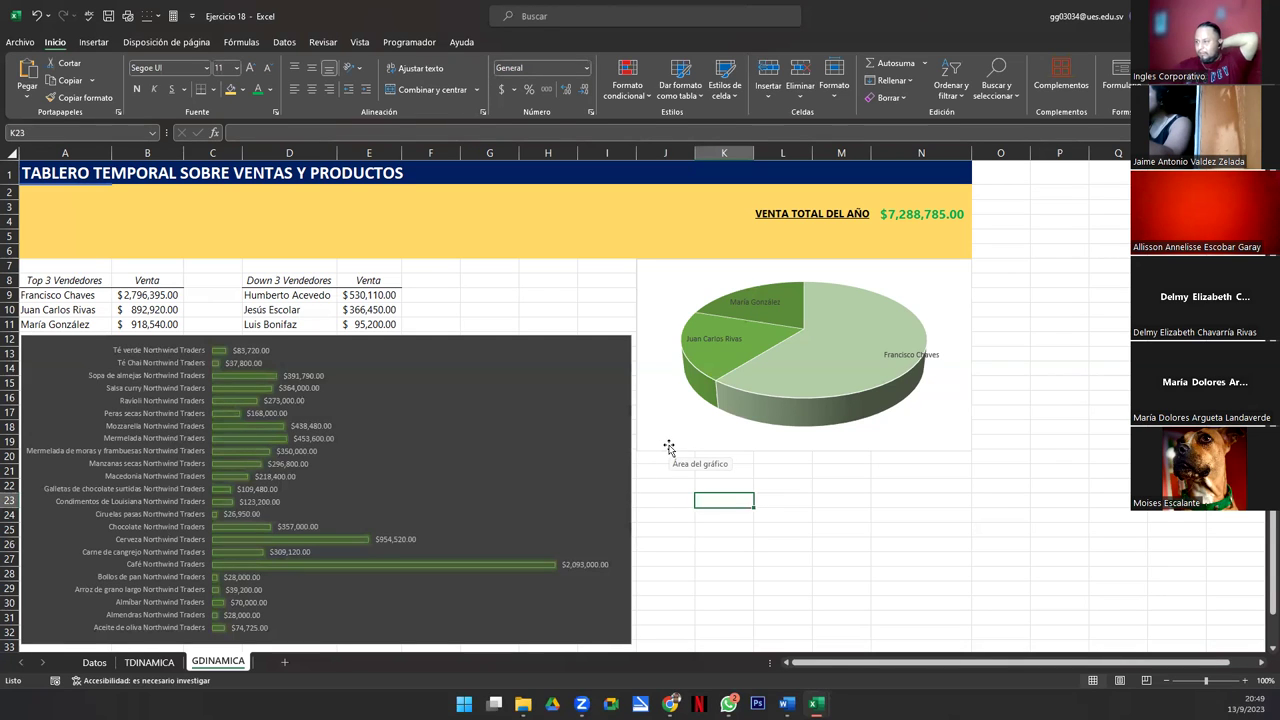
{"action": "mouse_move", "coordinate": [753, 396]}
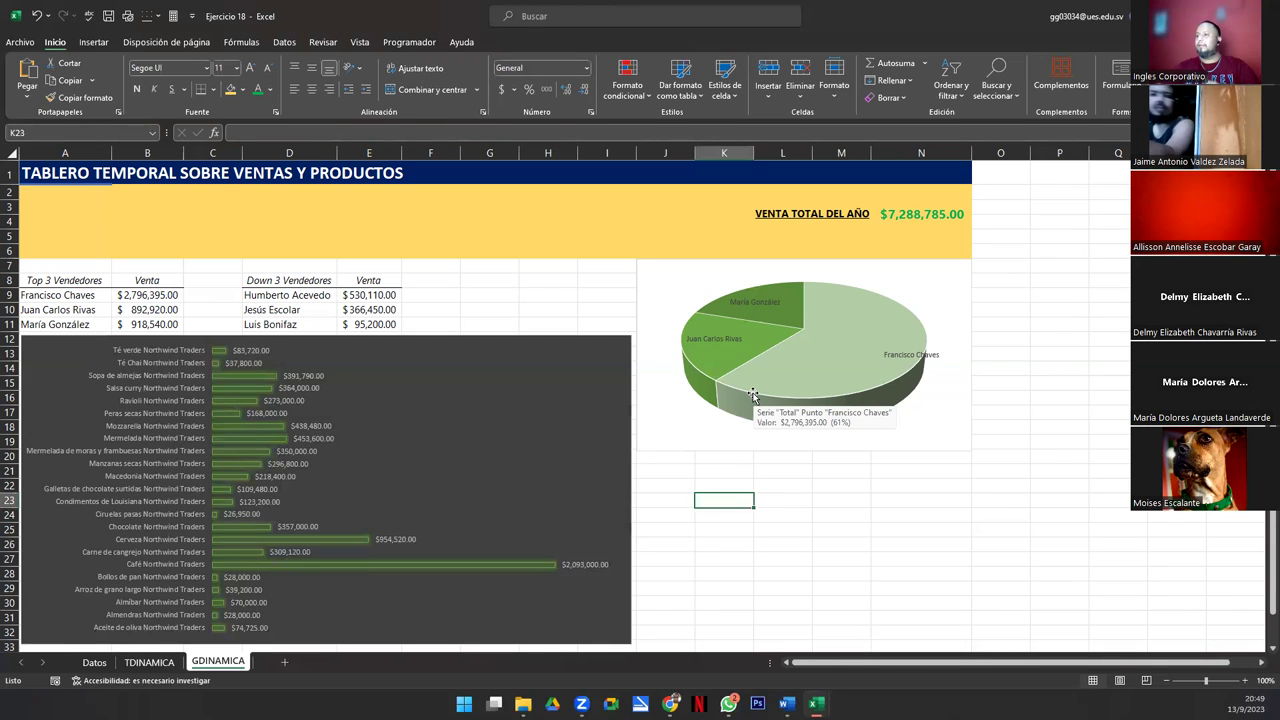
{"action": "left_click", "coordinate": [782, 395]}
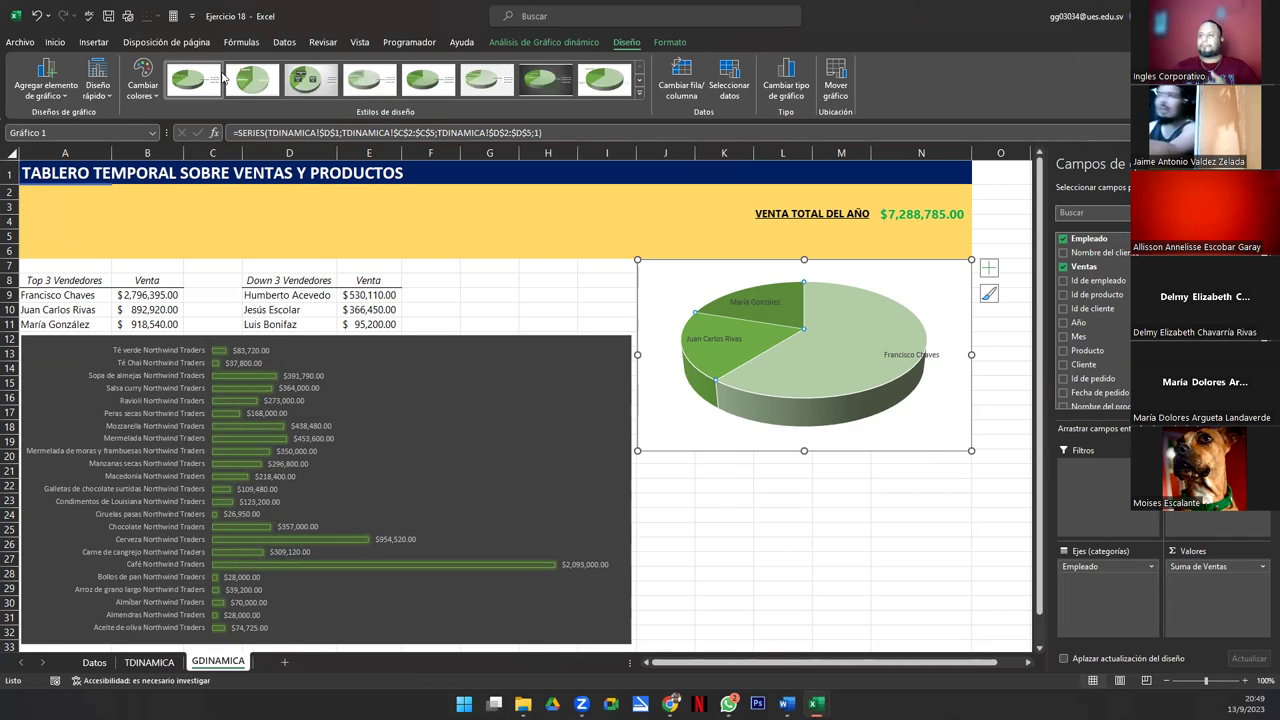
Step: Apply Estilo 3 to the pie chart for percentage labels, legend and shaded background
{"action": "left_click", "coordinate": [310, 78]}
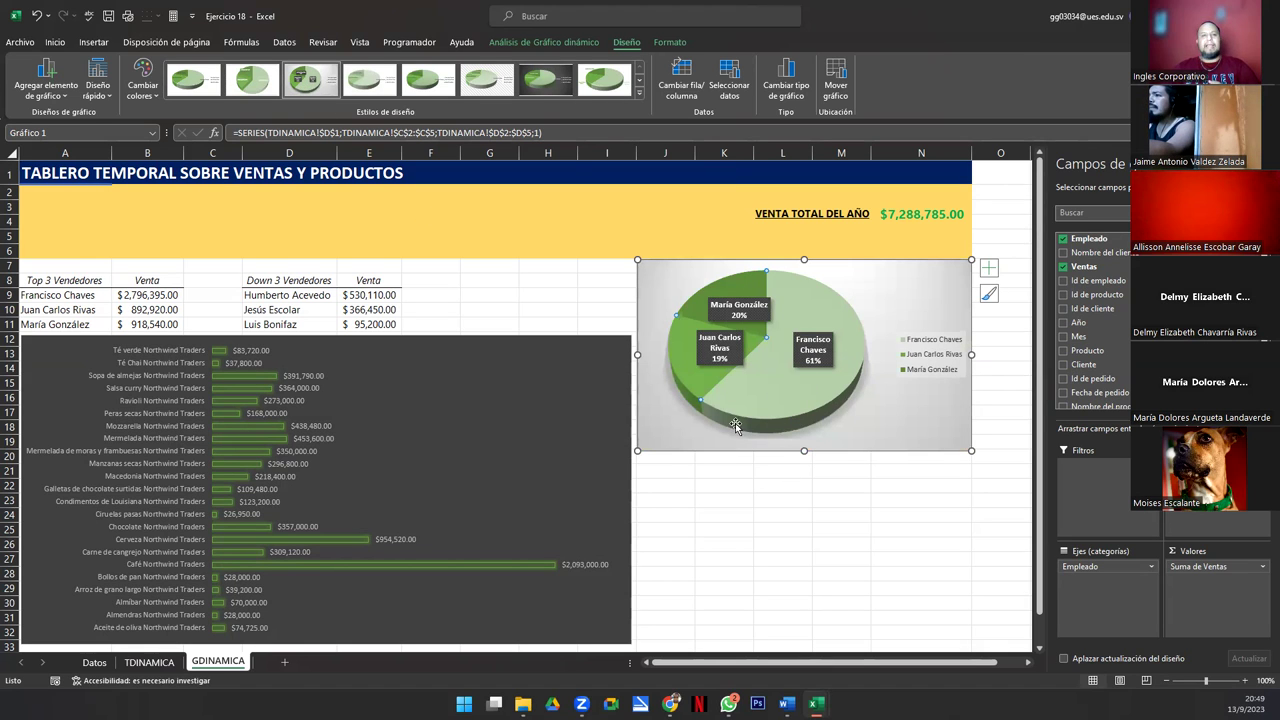
{"action": "mouse_move", "coordinate": [768, 402]}
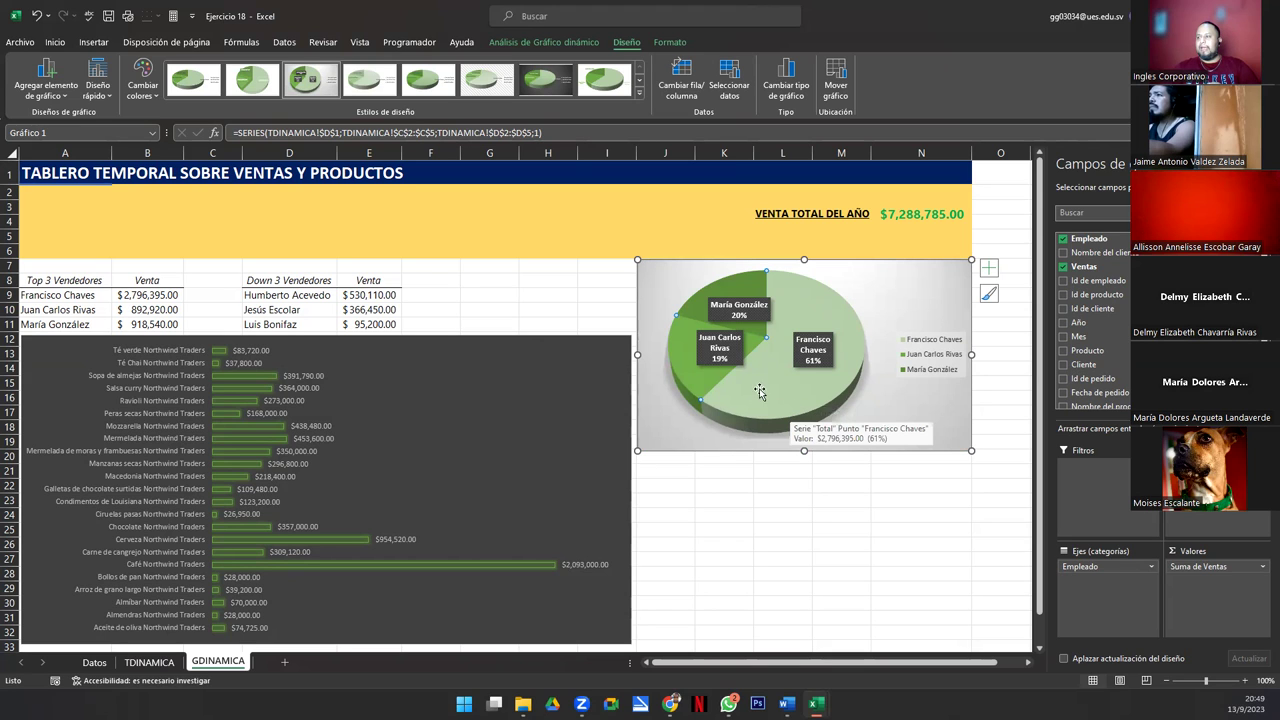
{"action": "left_click", "coordinate": [309, 88]}
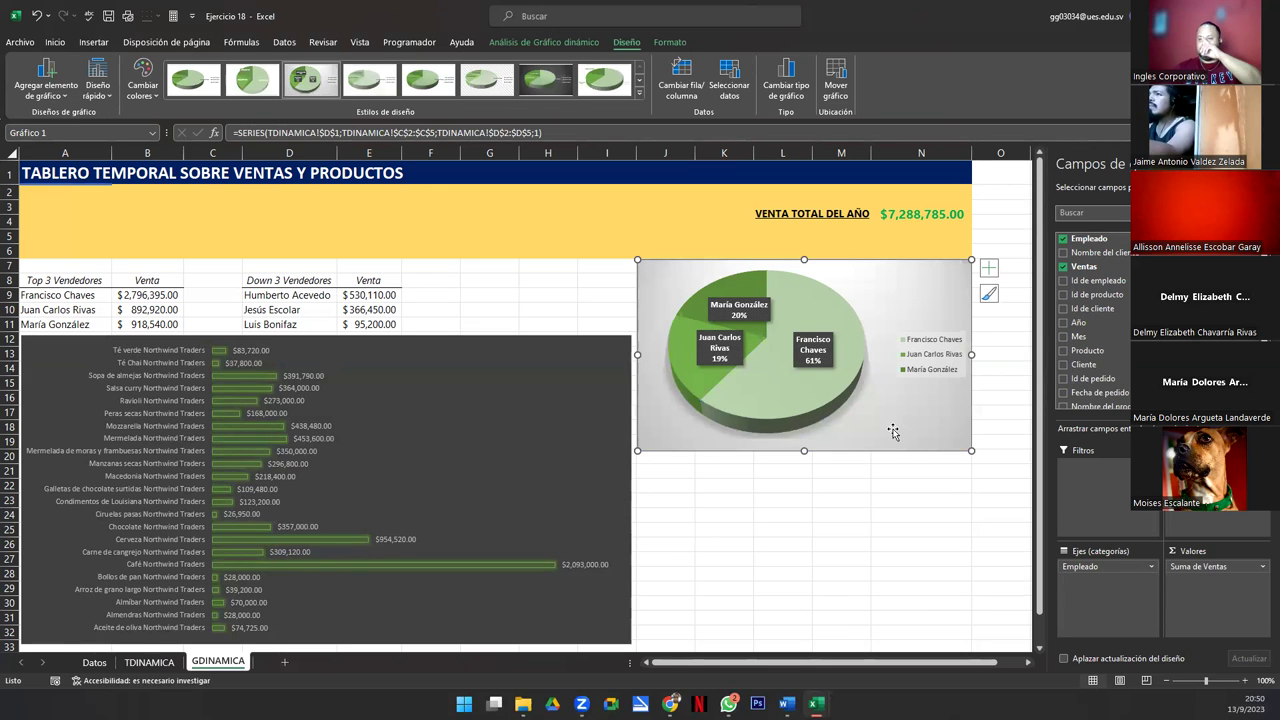
Step: Nudge each of the three slice data labels into a tidy position
{"action": "mouse_move", "coordinate": [716, 358]}
{"action": "left_mouse_down"}
{"action": "mouse_move", "coordinate": [690, 369]}
{"action": "mouse_move", "coordinate": [712, 360]}
{"action": "left_mouse_up"}
{"action": "left_click", "coordinate": [738, 310]}
{"action": "left_click_drag", "start_coordinate": [738, 310], "coordinate": [731, 306]}
{"action": "left_click", "coordinate": [820, 352]}
{"action": "left_click_drag", "start_coordinate": [820, 352], "coordinate": [829, 356]}
{"action": "left_click", "coordinate": [805, 497]}
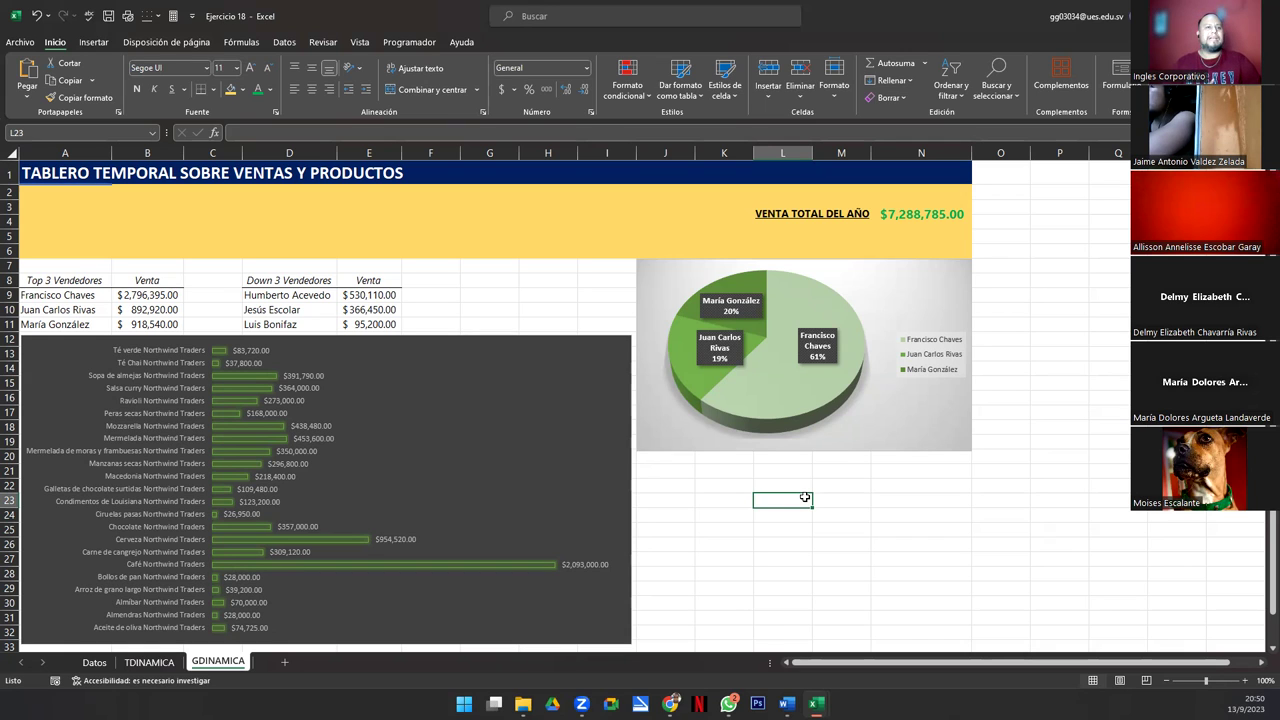
{"action": "left_click", "coordinate": [497, 376]}
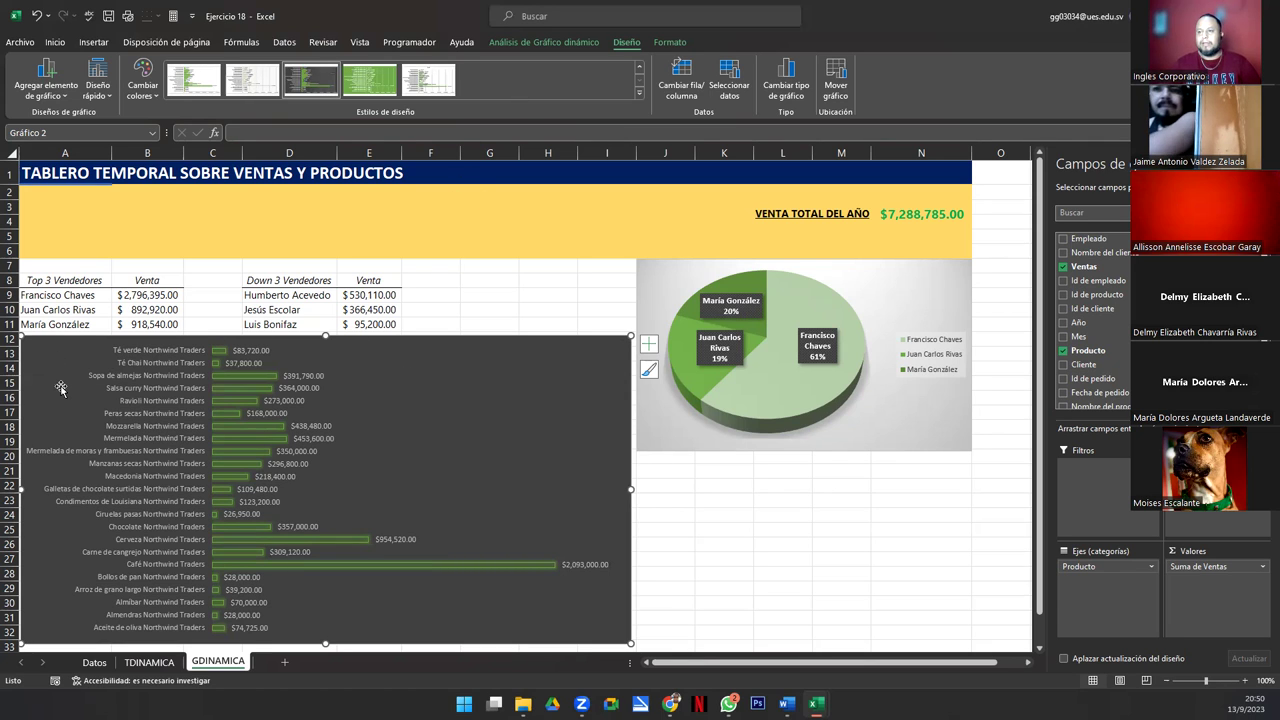
Step: Insert Año and Mes slicers from the product sales pivot chart
{"action": "left_click", "coordinate": [545, 45]}
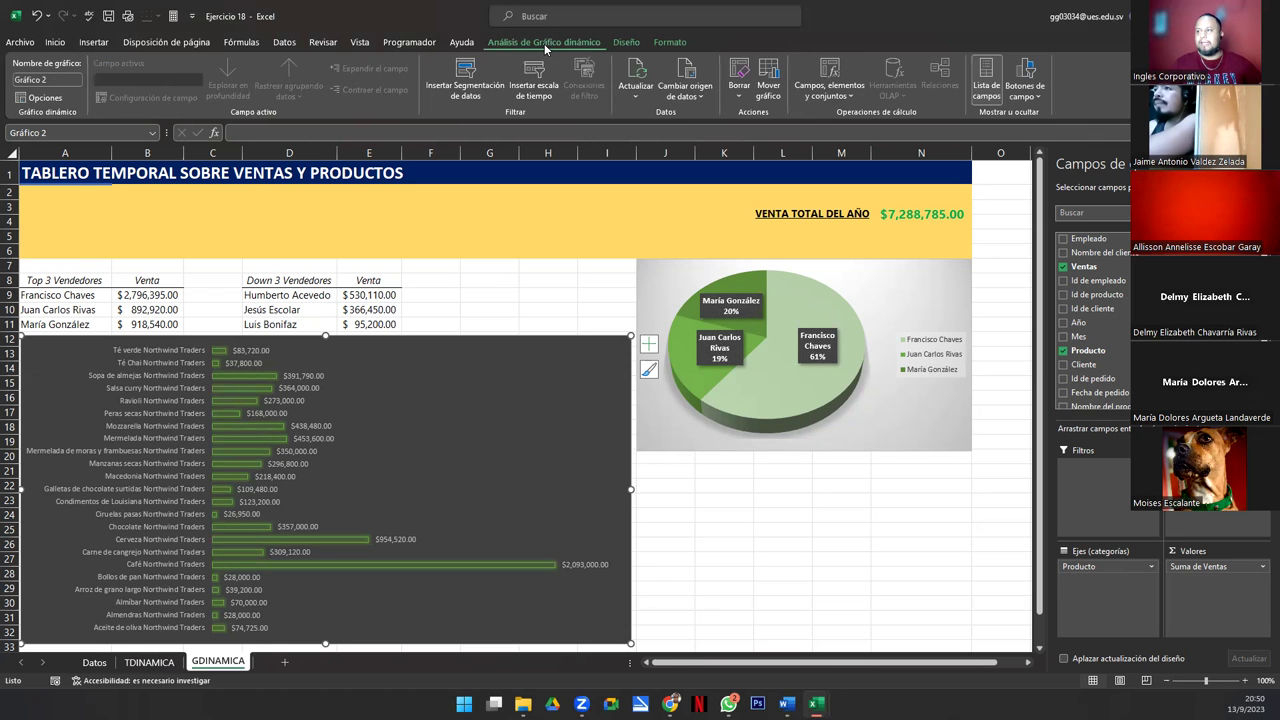
{"action": "left_click", "coordinate": [471, 74]}
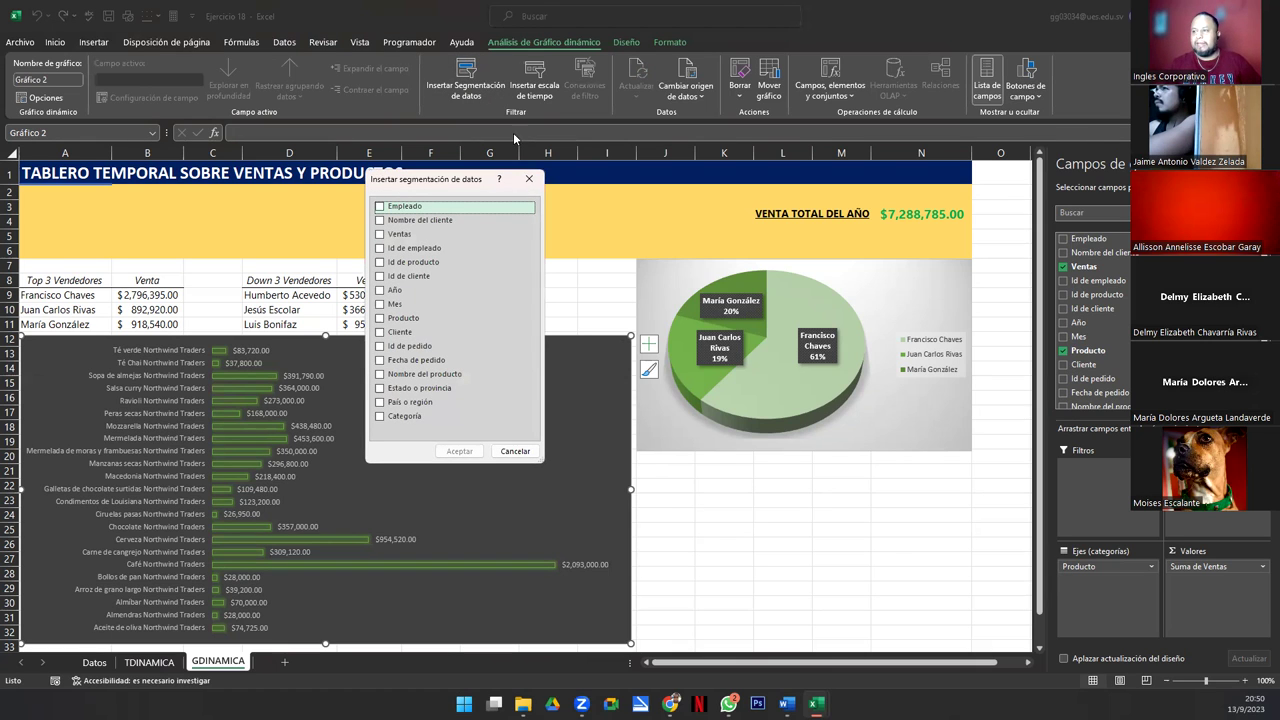
{"action": "left_click", "coordinate": [381, 290]}
{"action": "left_click", "coordinate": [381, 304]}
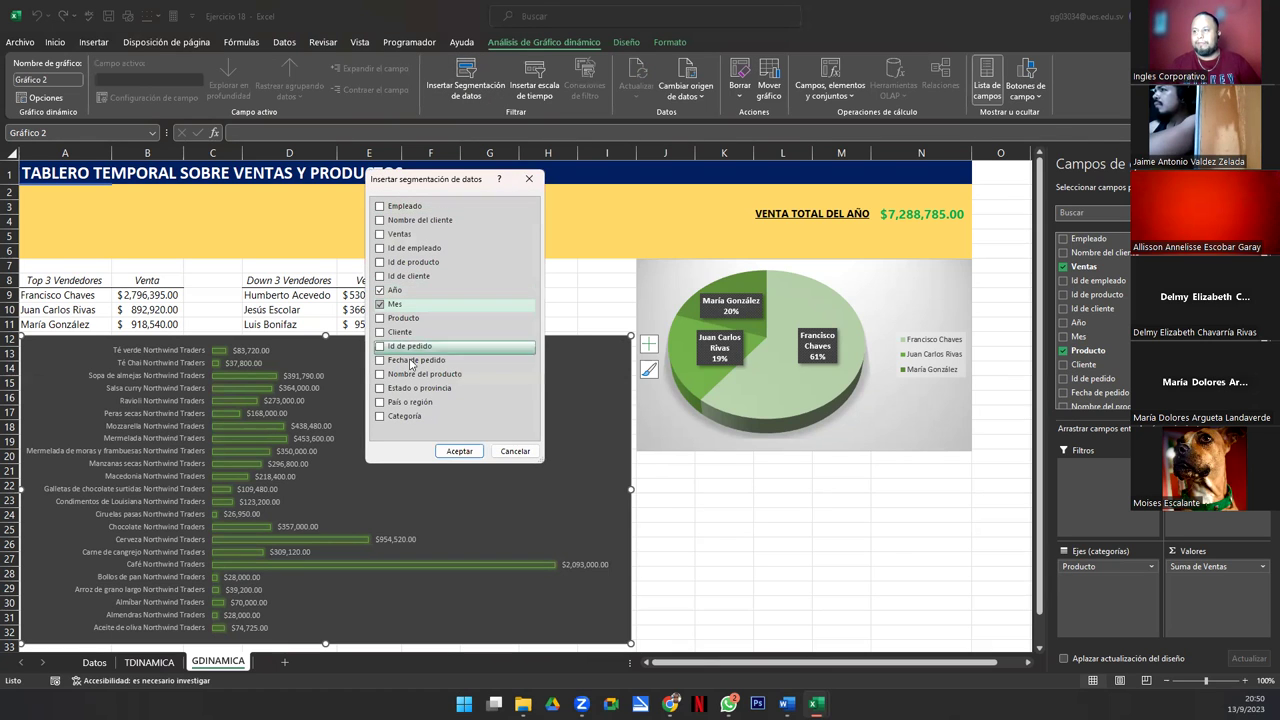
{"action": "left_click", "coordinate": [450, 451]}
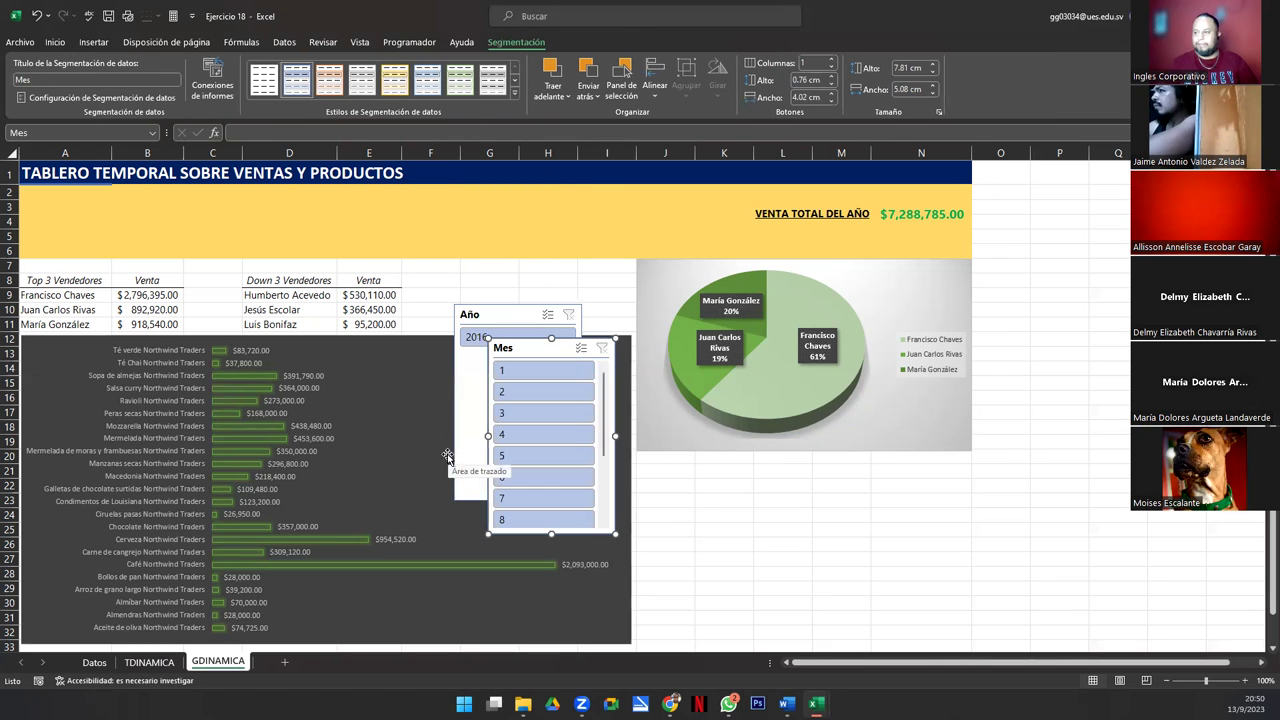
Step: Move the Año slicer into the top-left yellow band and shrink it to one row
{"action": "left_click_drag", "start_coordinate": [486, 319], "coordinate": [46, 203]}
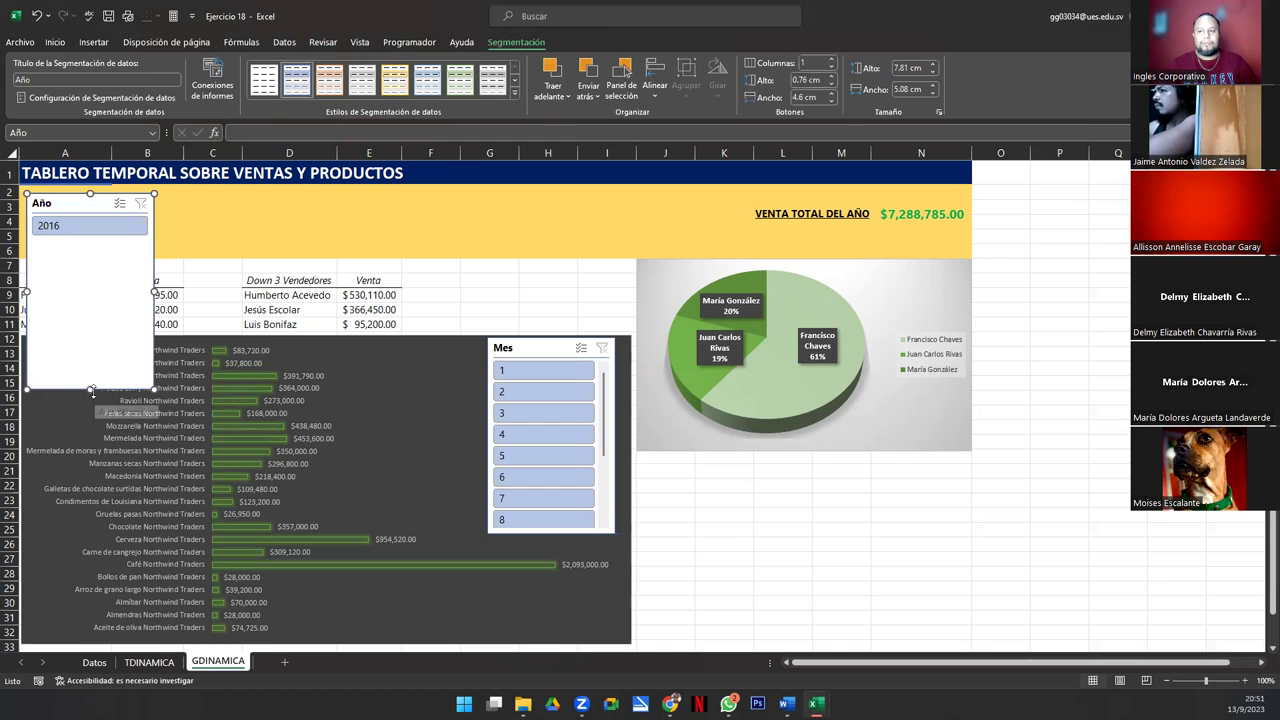
{"action": "left_click_drag", "start_coordinate": [91, 391], "coordinate": [71, 208]}
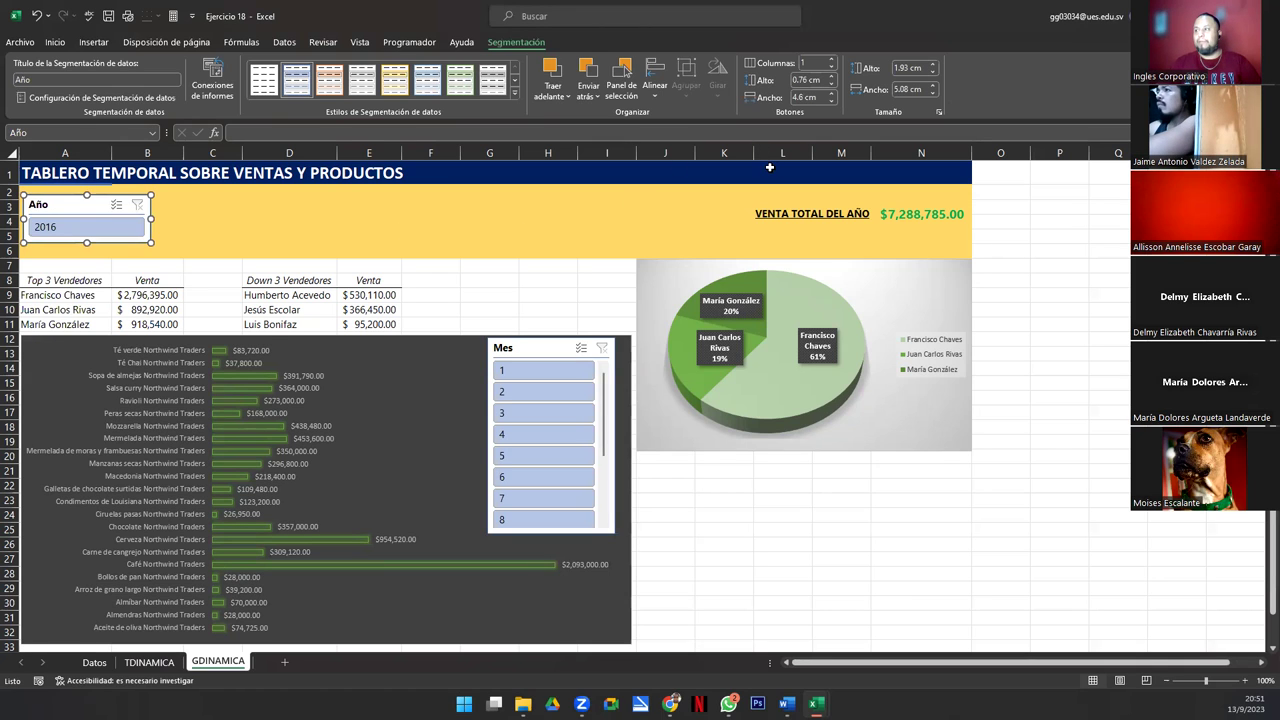
{"action": "left_click", "coordinate": [832, 59]}
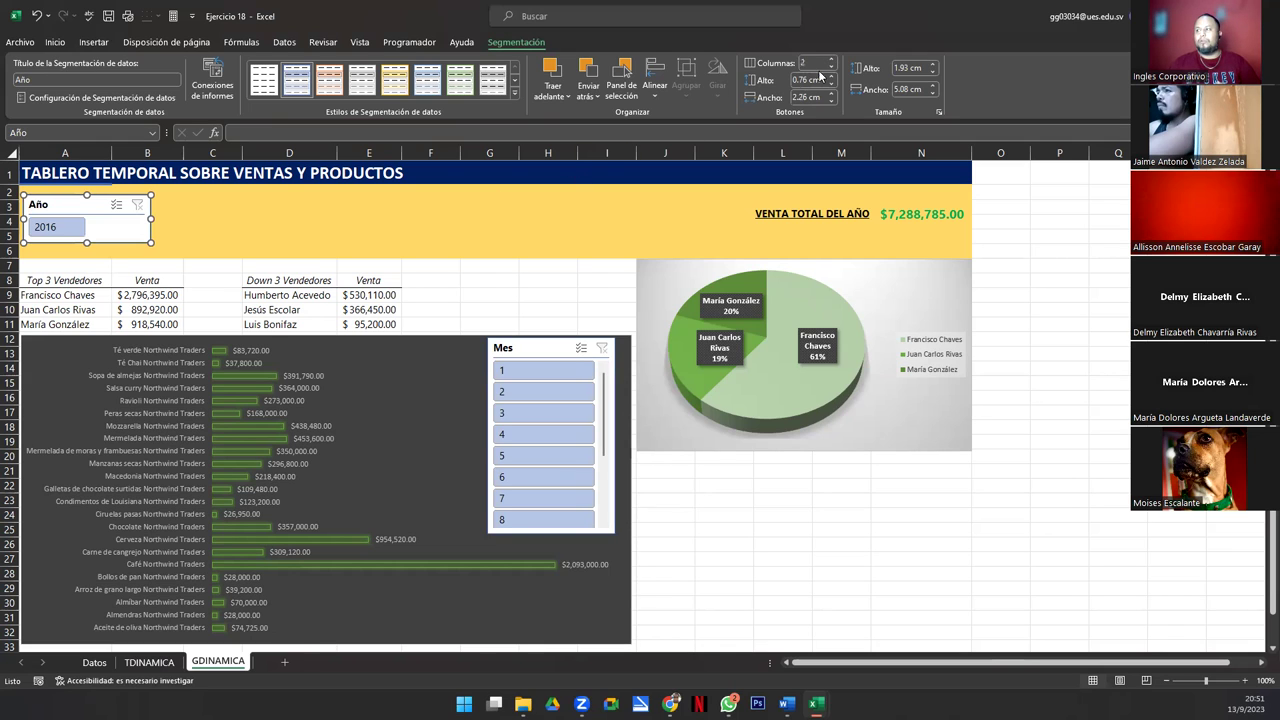
{"action": "left_click", "coordinate": [832, 68]}
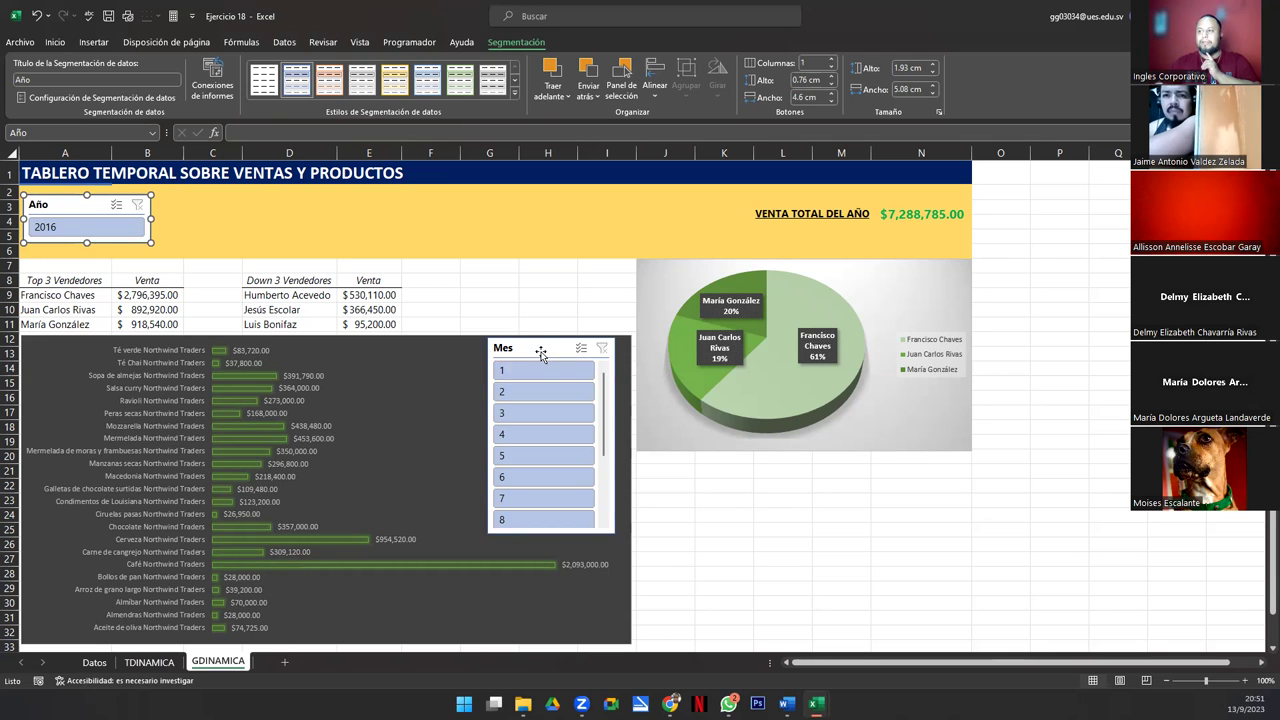
Step: Move the Mes slicer beside Año and stretch it across the header band
{"action": "left_click_drag", "start_coordinate": [538, 351], "coordinate": [222, 208]}
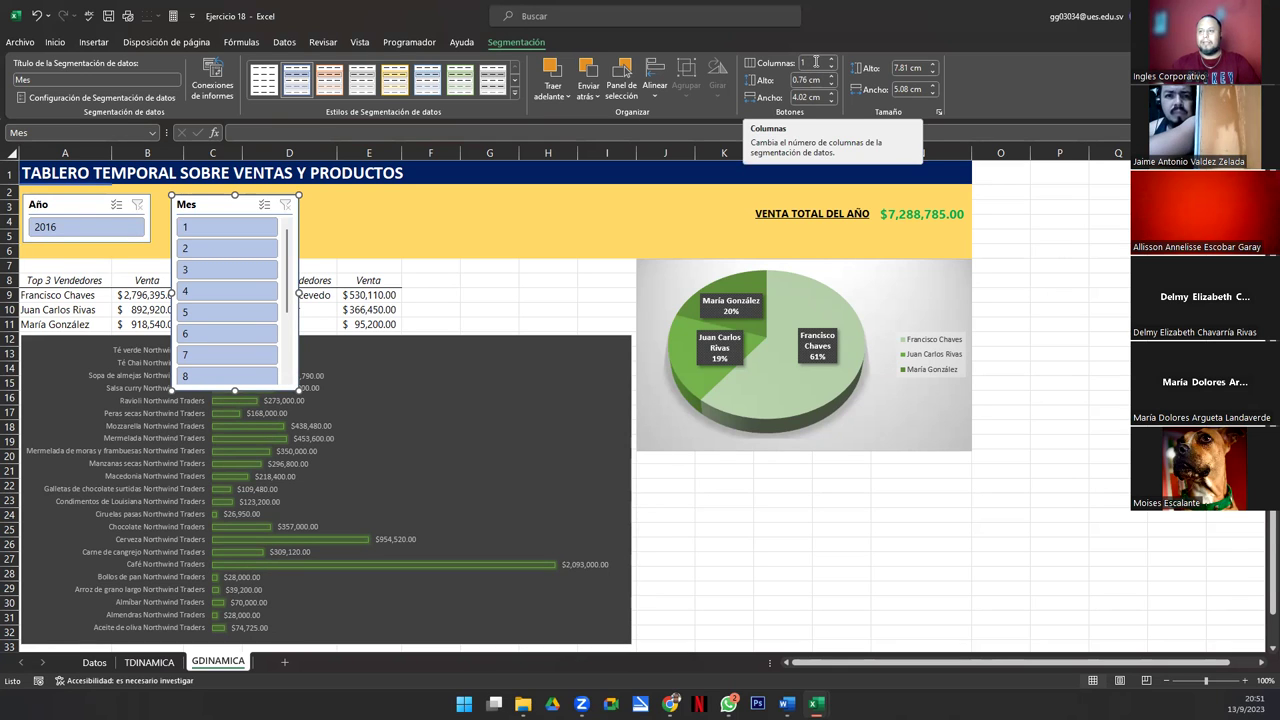
{"action": "left_click_drag", "start_coordinate": [298, 292], "coordinate": [746, 256]}
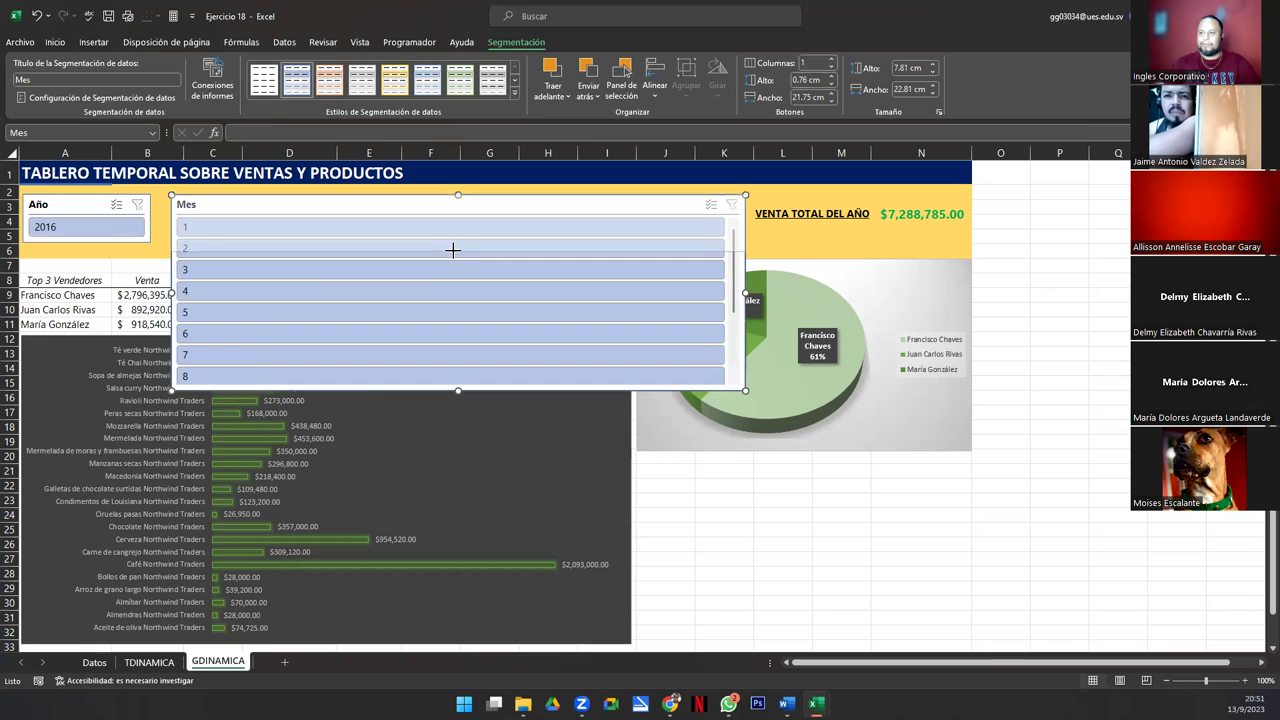
{"action": "left_click_drag", "start_coordinate": [453, 248], "coordinate": [455, 250]}
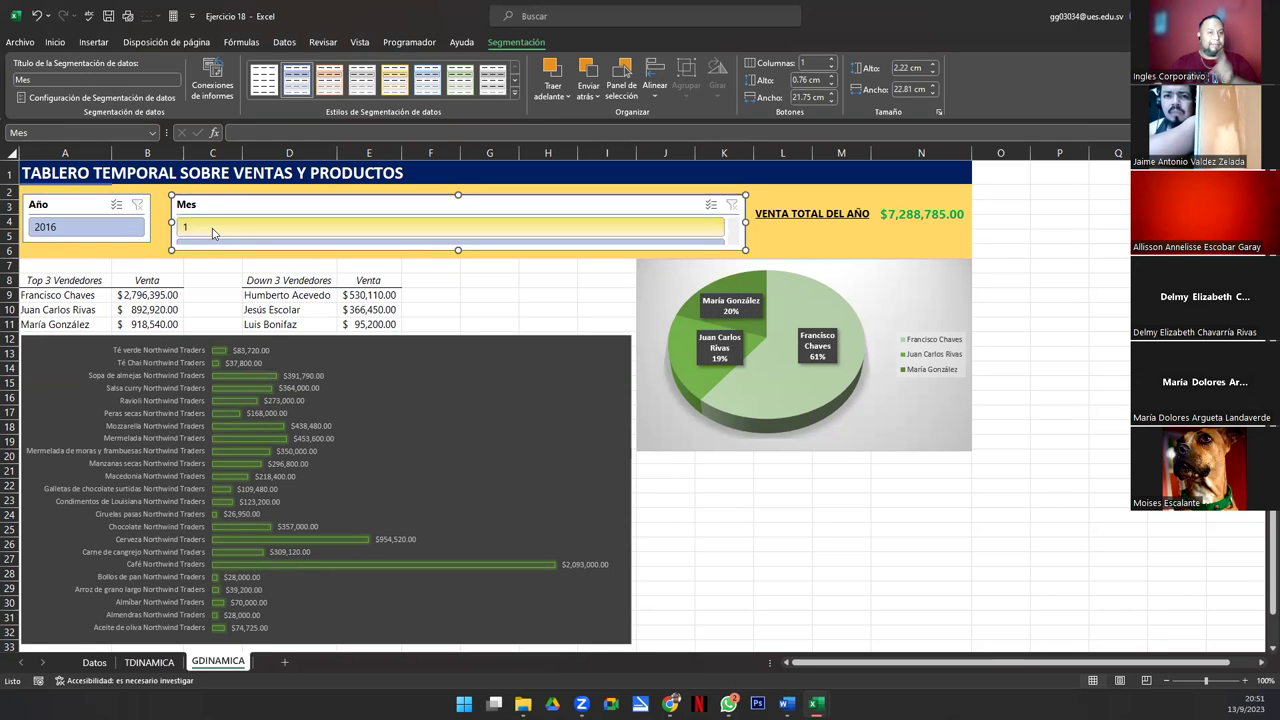
Step: Set the Mes slicer to 12 columns and fine-tune its height and alignment
{"action": "left_click", "coordinate": [808, 62]}
{"action": "type", "text": "12"}
{"action": "key", "text": "Return"}
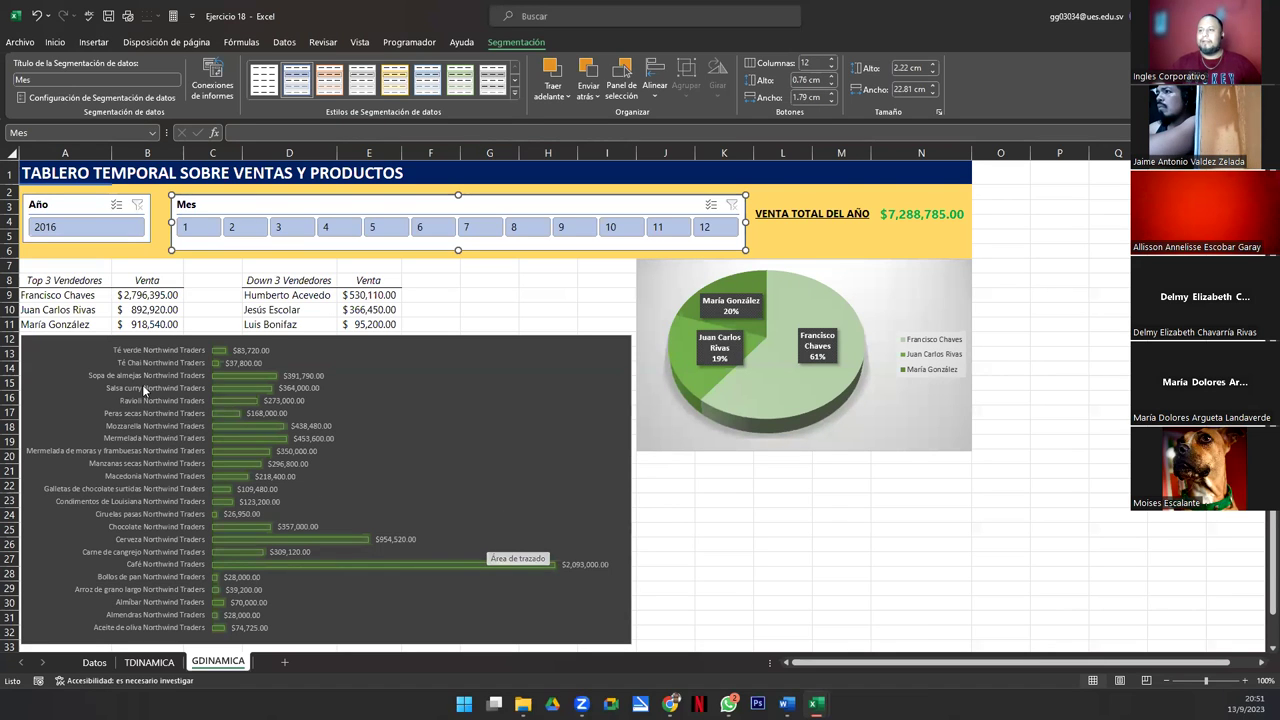
{"action": "left_click_drag", "start_coordinate": [261, 204], "coordinate": [261, 202]}
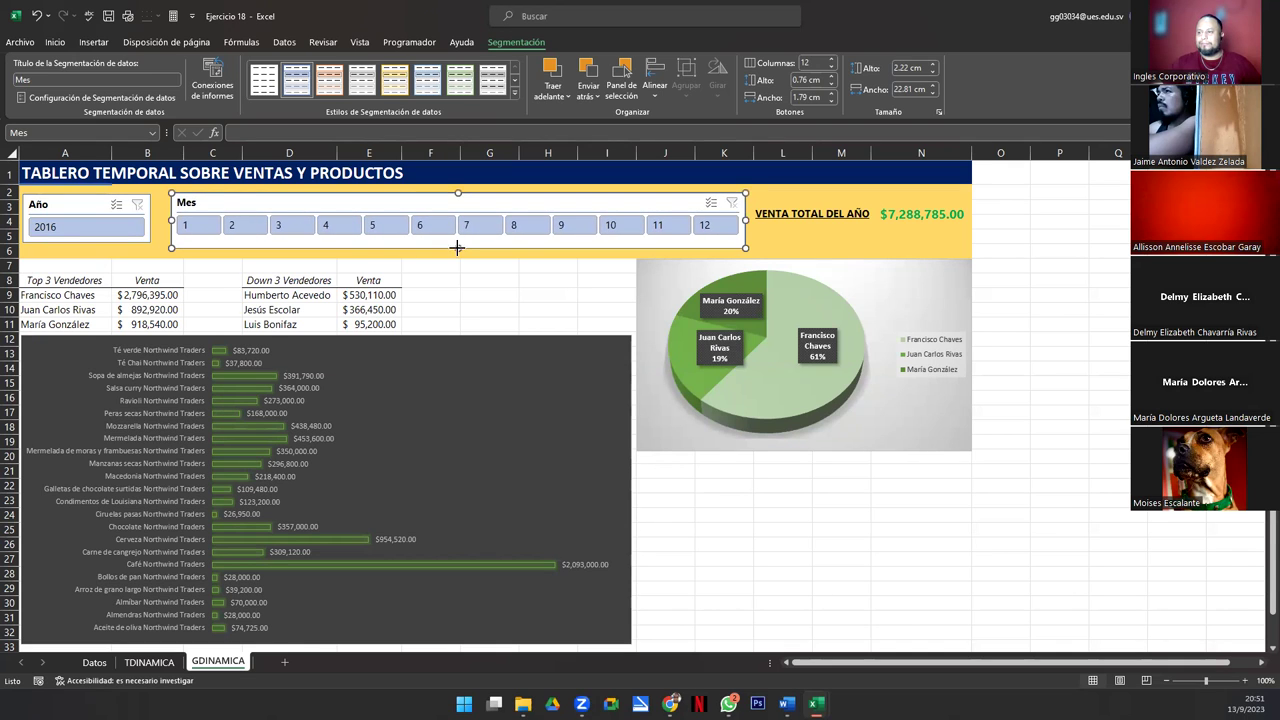
{"action": "left_click_drag", "start_coordinate": [455, 245], "coordinate": [455, 242]}
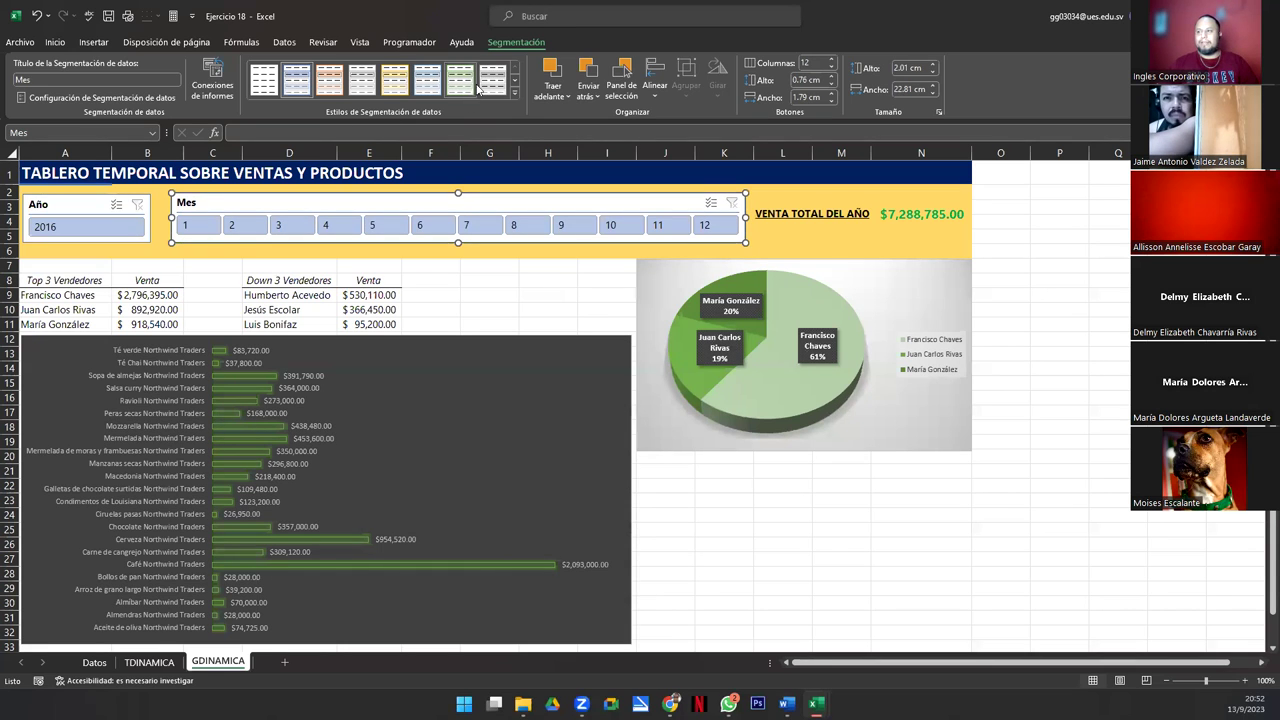
Step: Apply the matching grey slicer style to Mes and Año, then nudge Mes into alignment
{"action": "left_click", "coordinate": [492, 79]}
{"action": "left_click", "coordinate": [85, 218]}
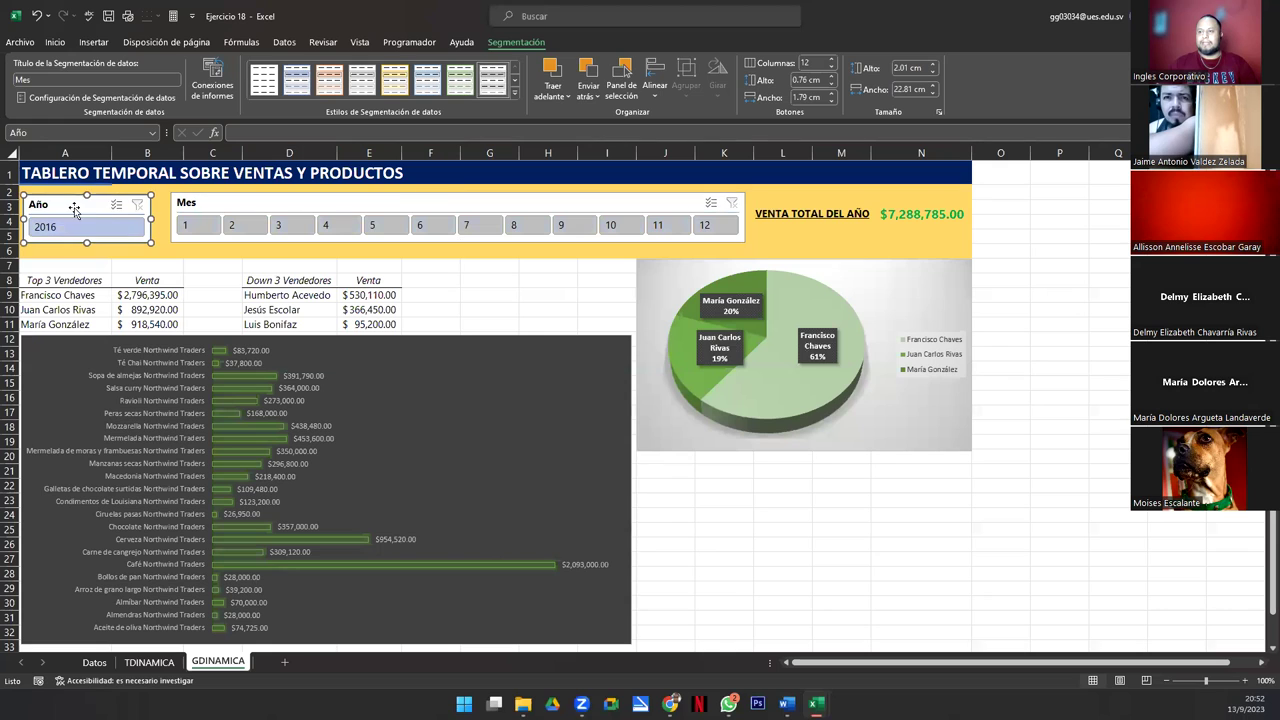
{"action": "left_click", "coordinate": [496, 90]}
{"action": "left_click", "coordinate": [221, 206]}
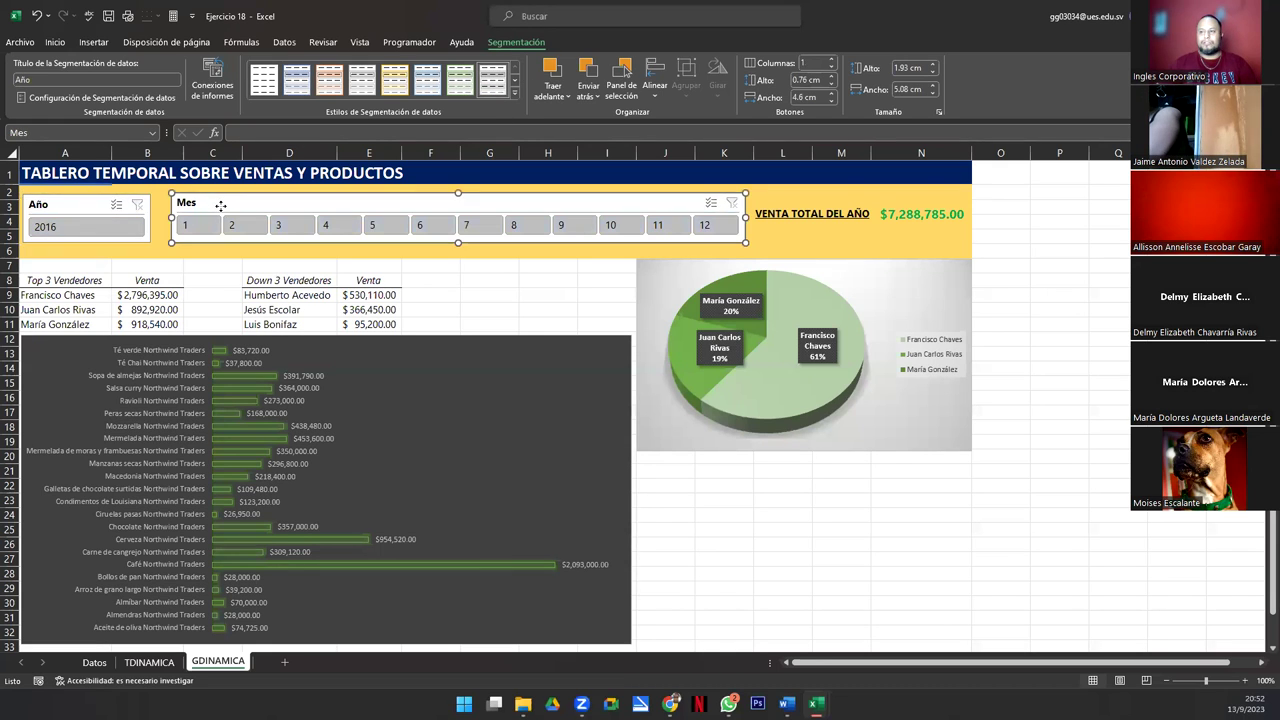
{"action": "left_click_drag", "start_coordinate": [219, 205], "coordinate": [219, 207]}
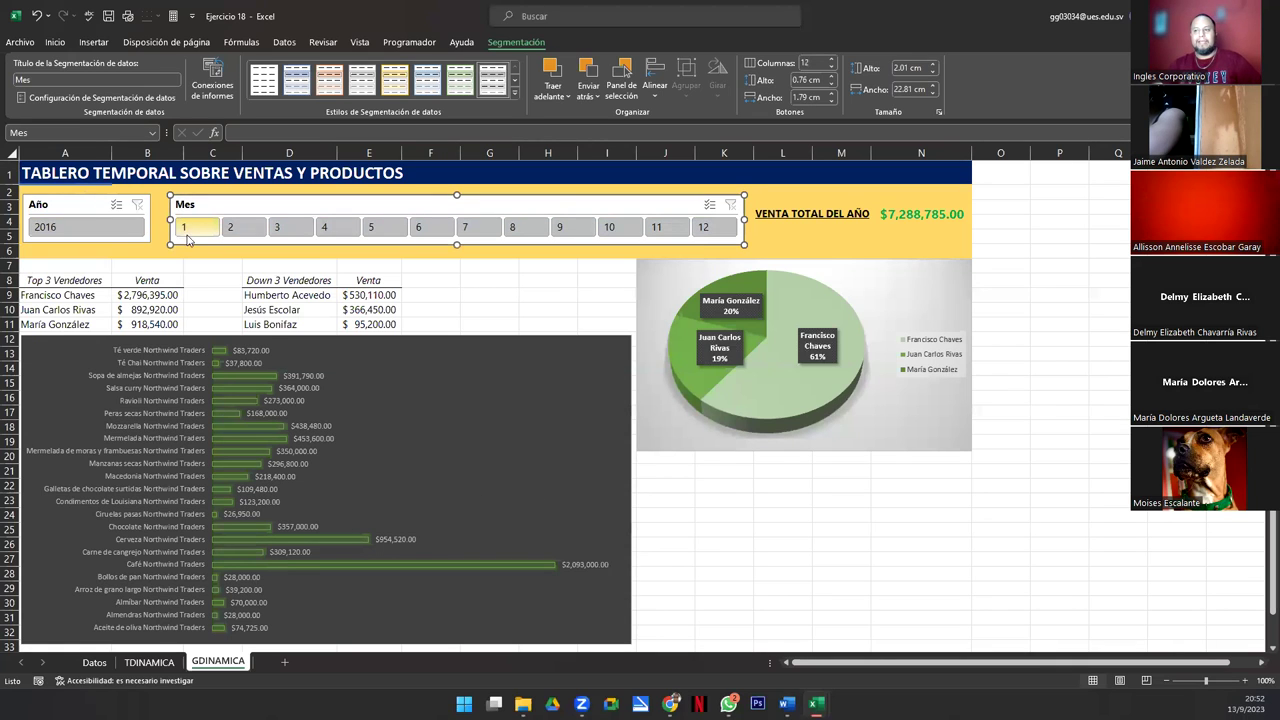
{"action": "left_click", "coordinate": [80, 205]}
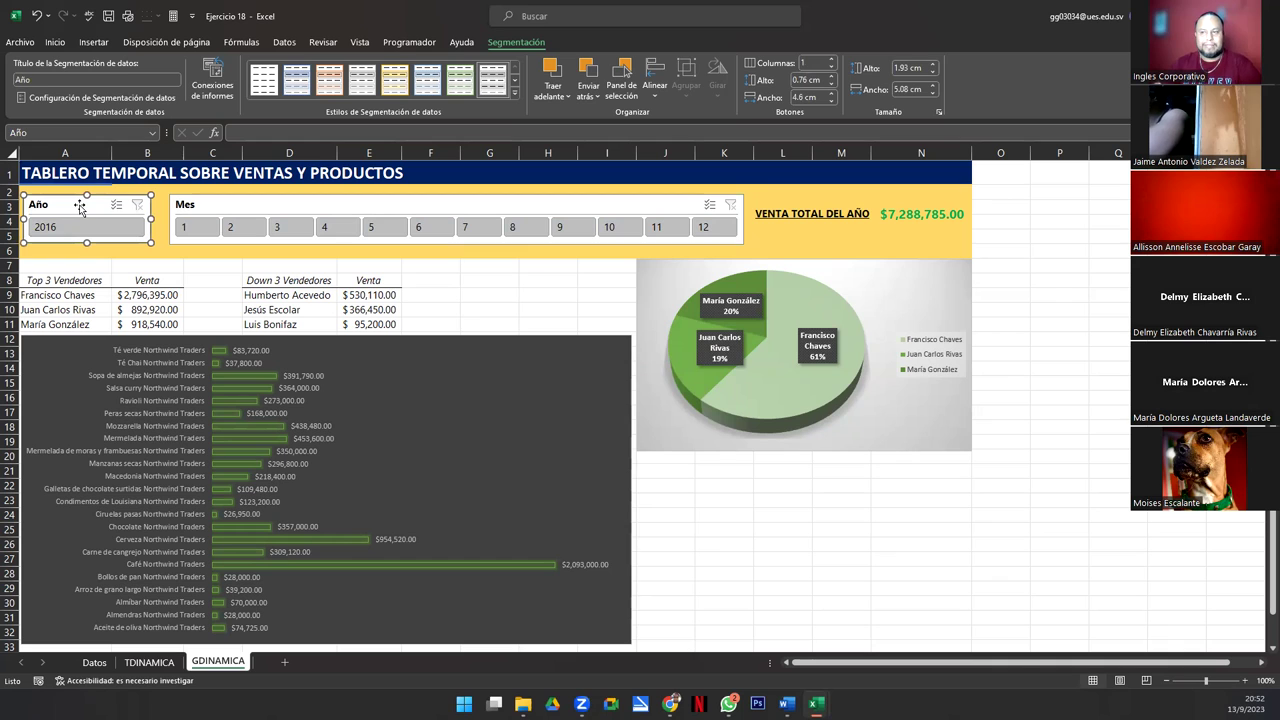
{"action": "left_click", "coordinate": [208, 211]}
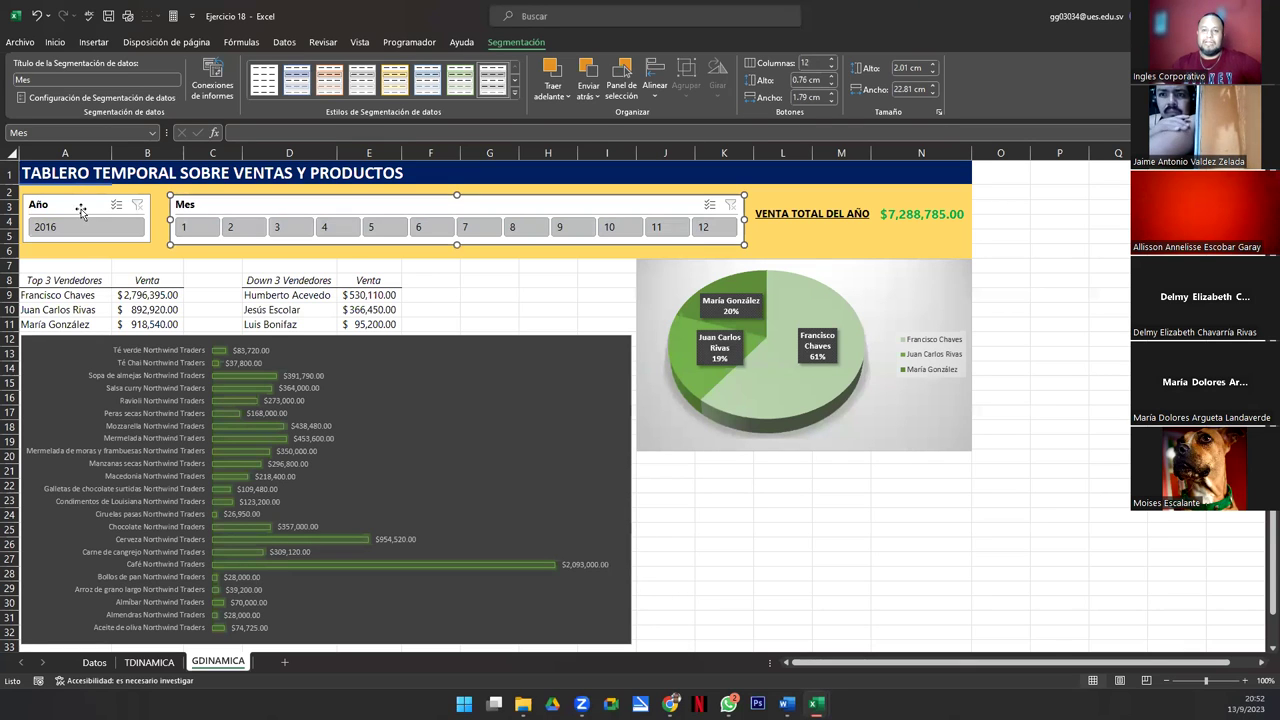
{"action": "left_click", "coordinate": [81, 210]}
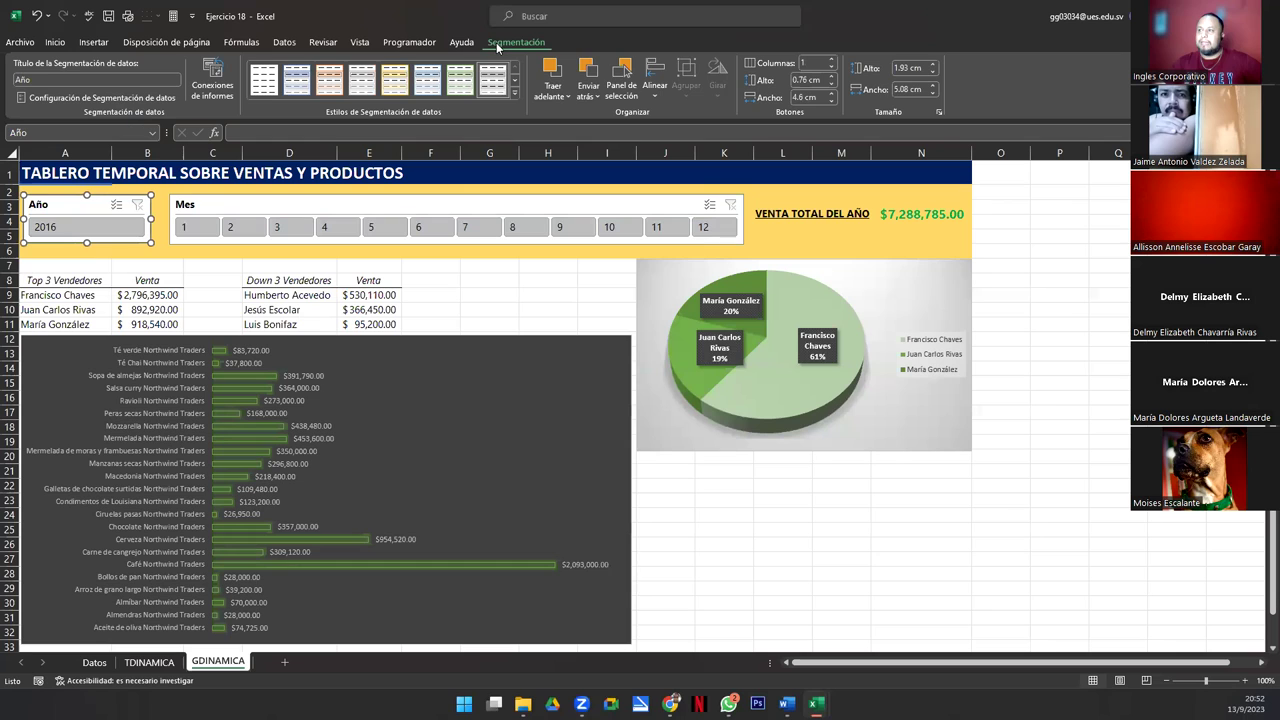
Step: Connect the Año slicer to TablaDinámica2 and TablaDinámica5 as well
{"action": "left_click", "coordinate": [220, 95]}
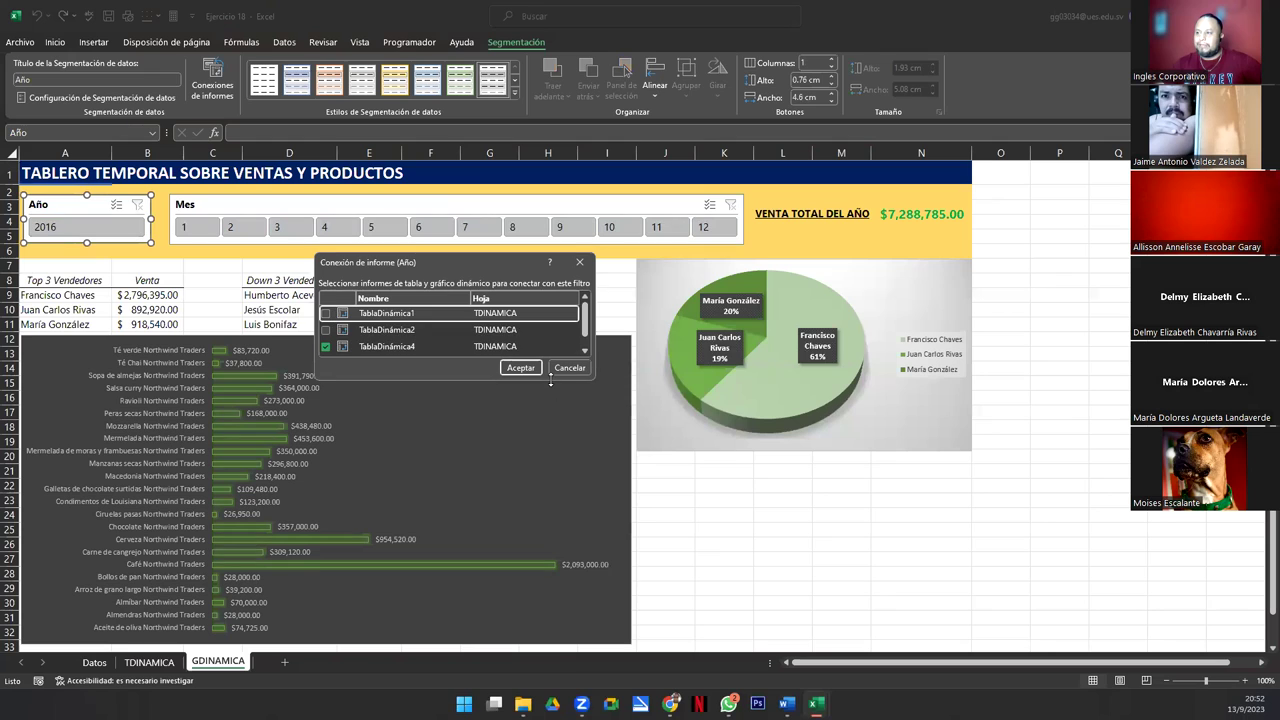
{"action": "left_click_drag", "start_coordinate": [550, 379], "coordinate": [531, 426]}
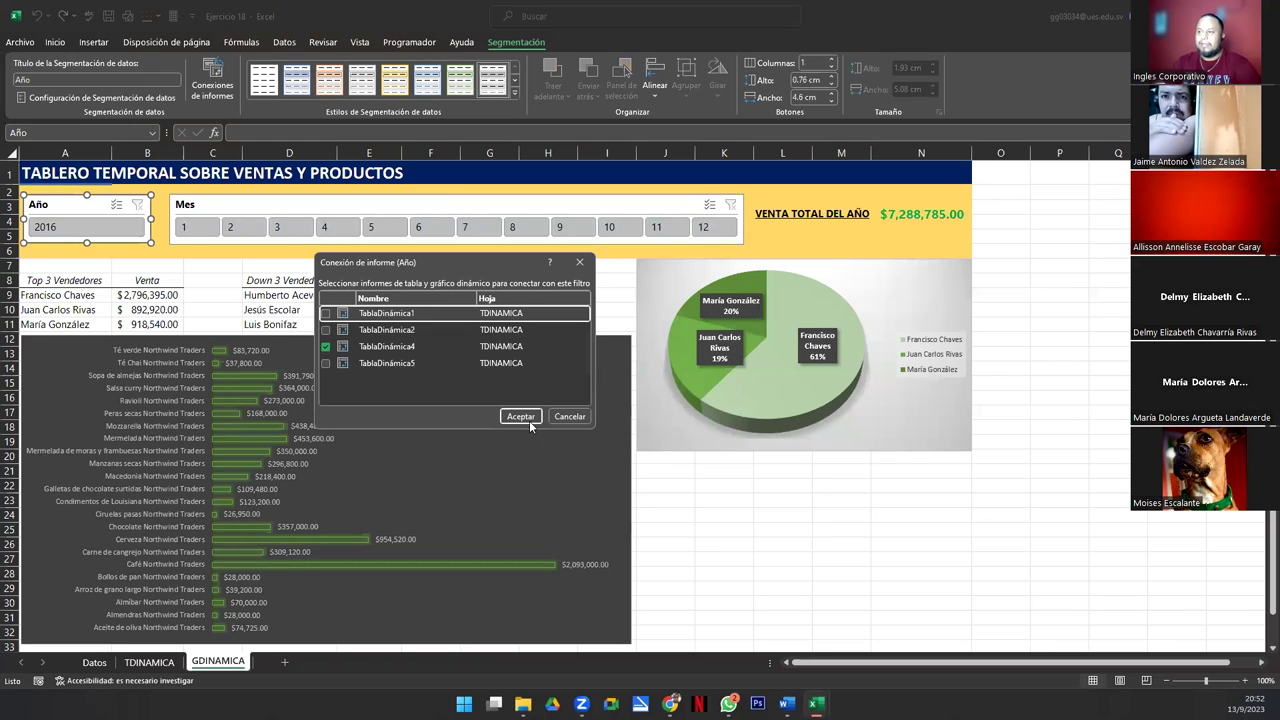
{"action": "left_click", "coordinate": [325, 363]}
{"action": "left_click", "coordinate": [325, 330]}
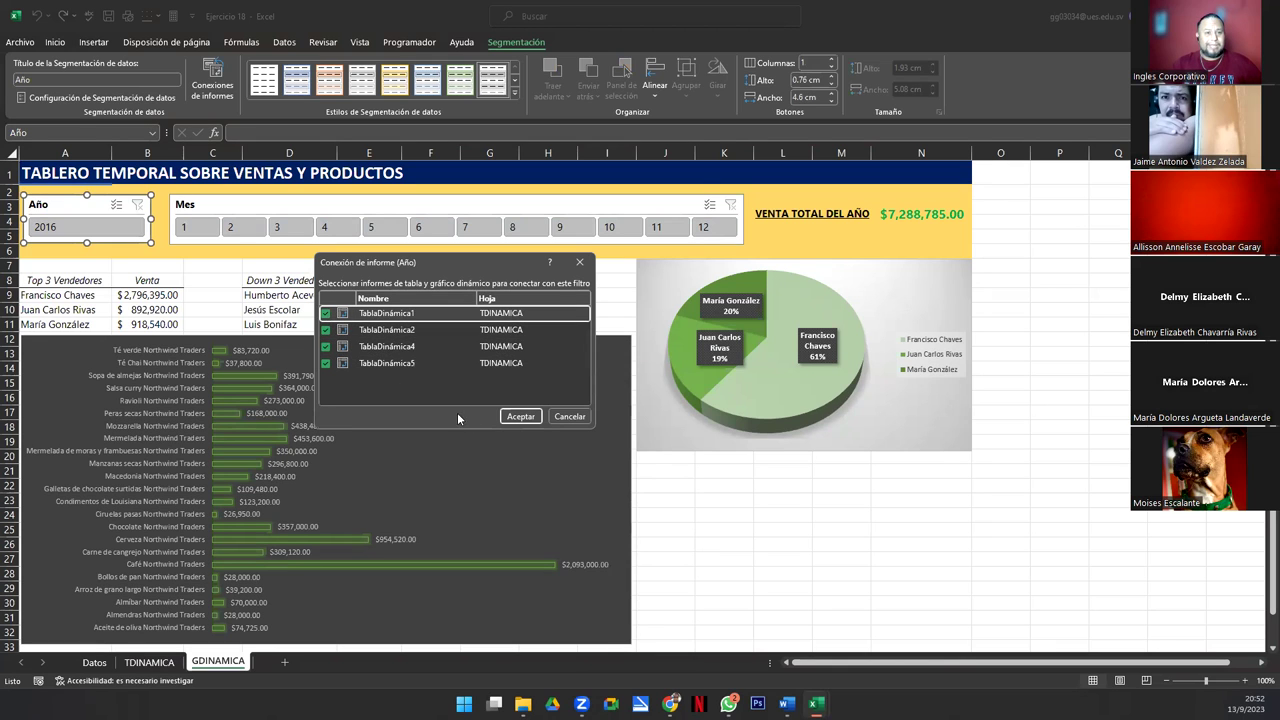
{"action": "left_click", "coordinate": [518, 416]}
Step: Connect the Mes slicer to TablaDinámica1, TablaDinámica2 and TablaDinámica5 too
{"action": "left_click", "coordinate": [242, 205]}
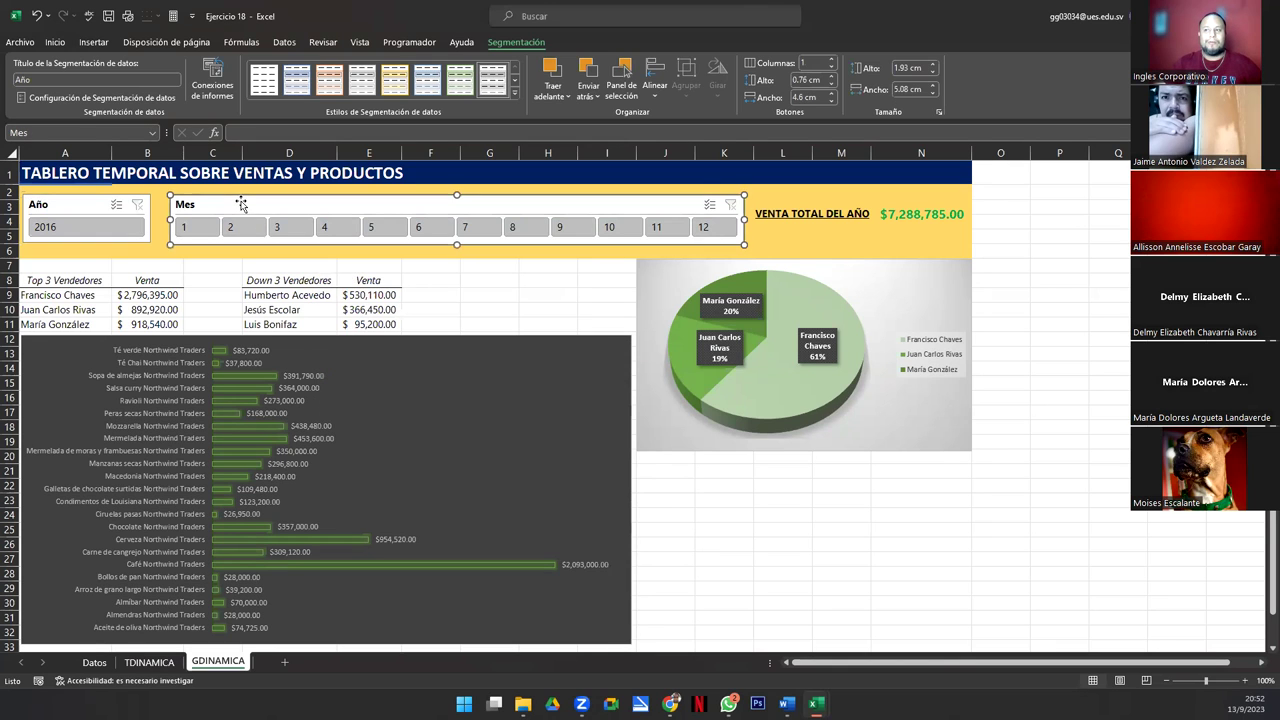
{"action": "left_click", "coordinate": [212, 82]}
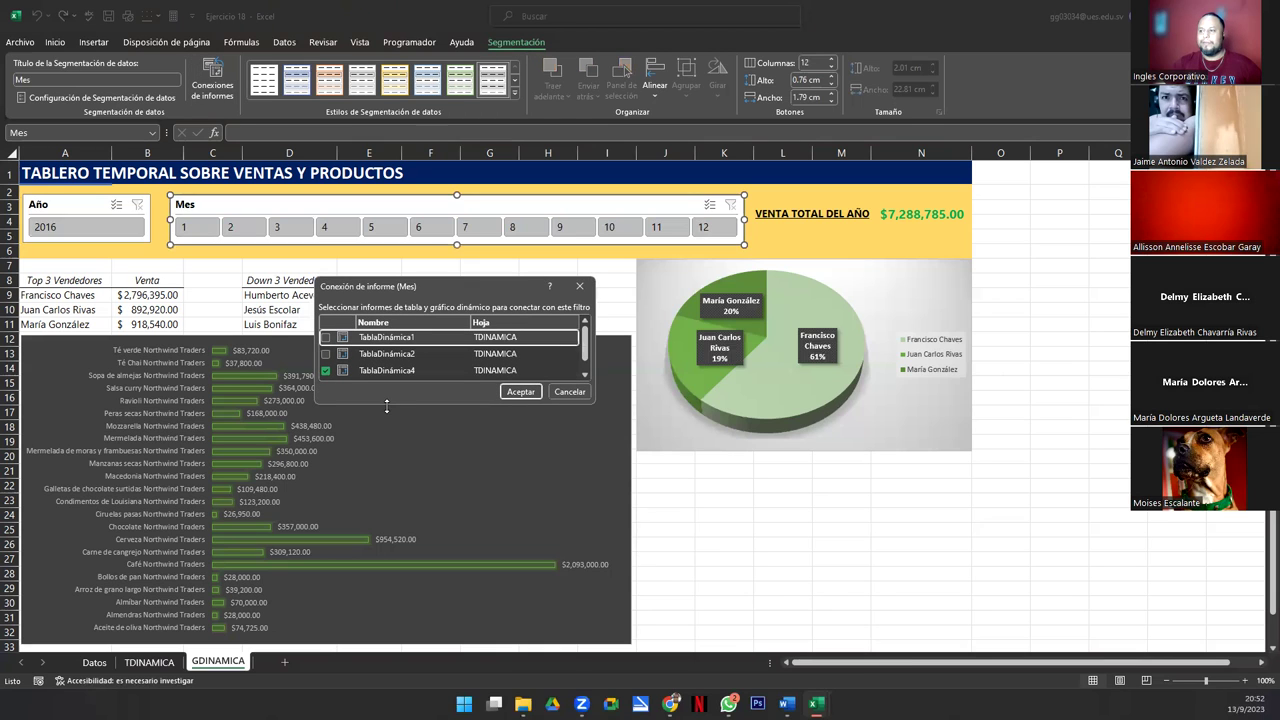
{"action": "left_click_drag", "start_coordinate": [386, 406], "coordinate": [386, 439]}
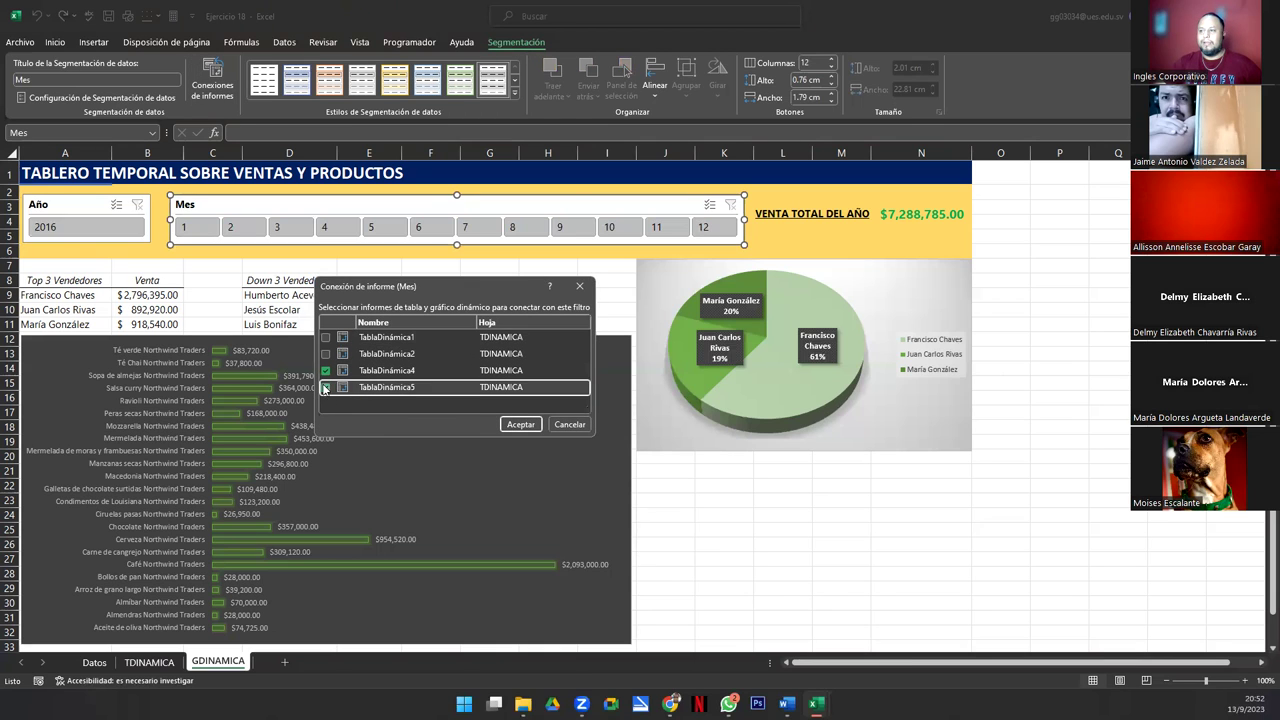
{"action": "left_click", "coordinate": [325, 387]}
{"action": "left_click", "coordinate": [325, 354]}
{"action": "left_click", "coordinate": [325, 337]}
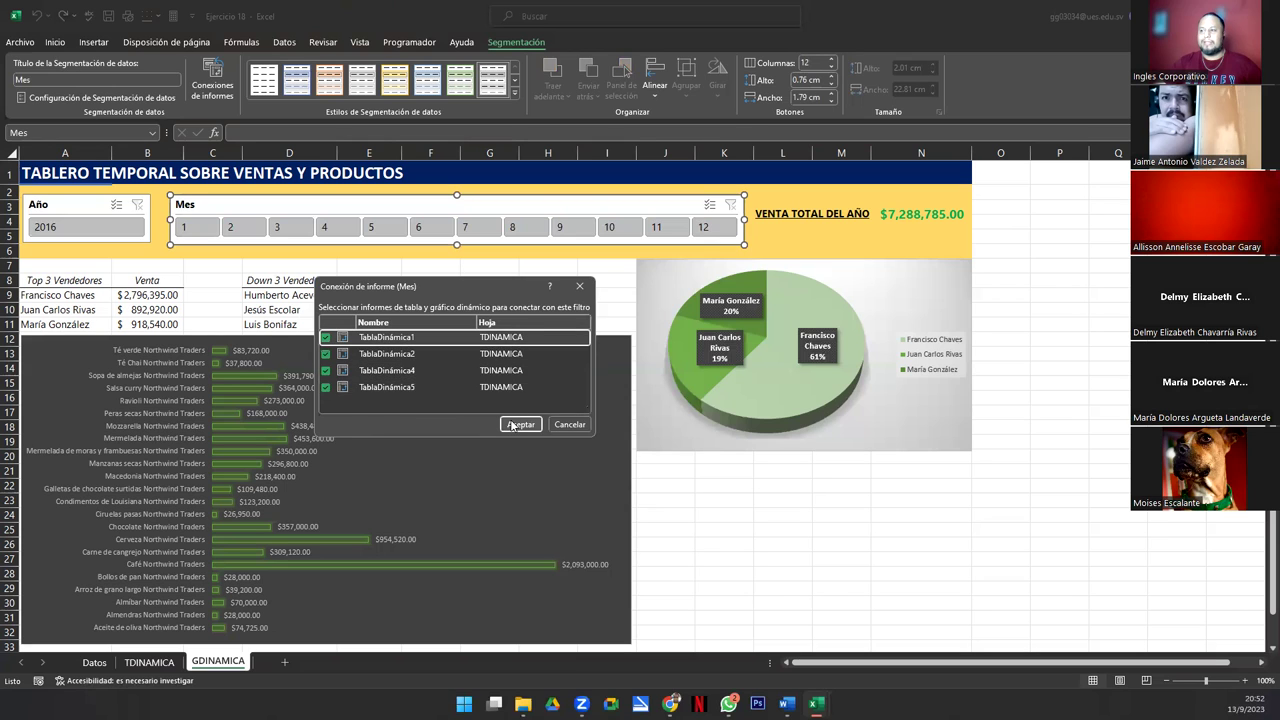
{"action": "left_click", "coordinate": [520, 425]}
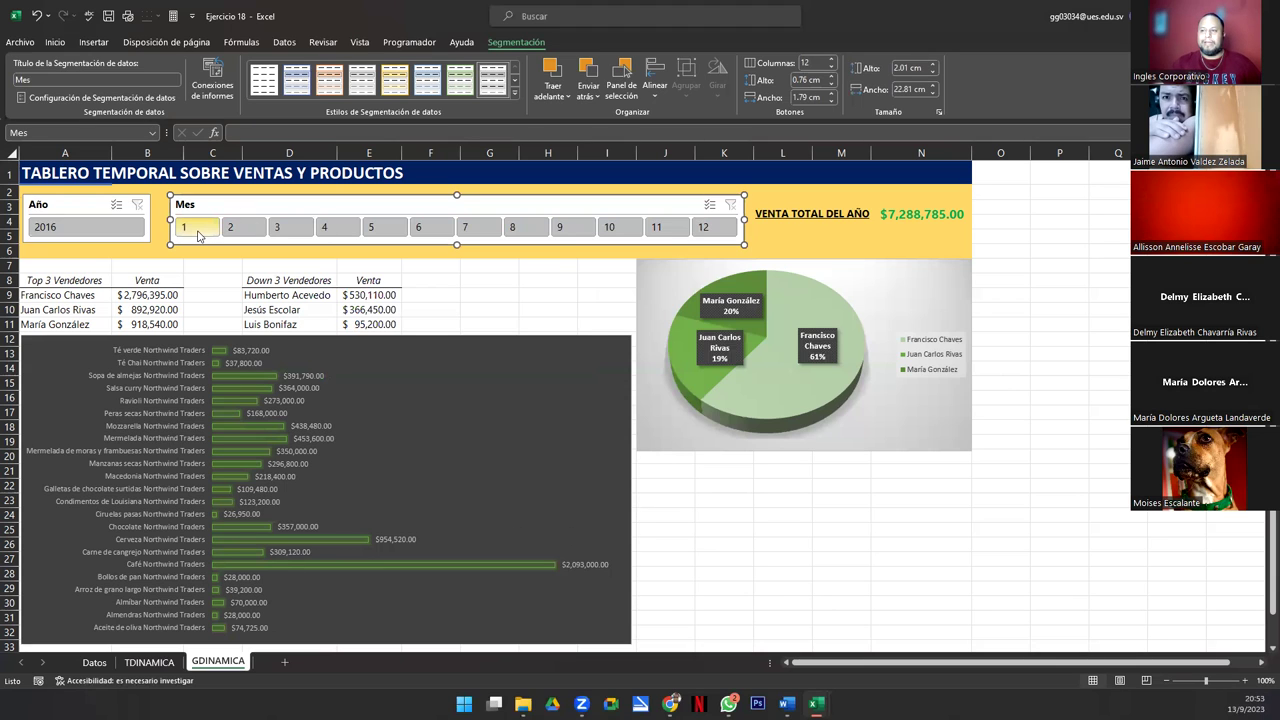
{"action": "left_click", "coordinate": [915, 218]}
{"action": "left_click", "coordinate": [190, 234]}
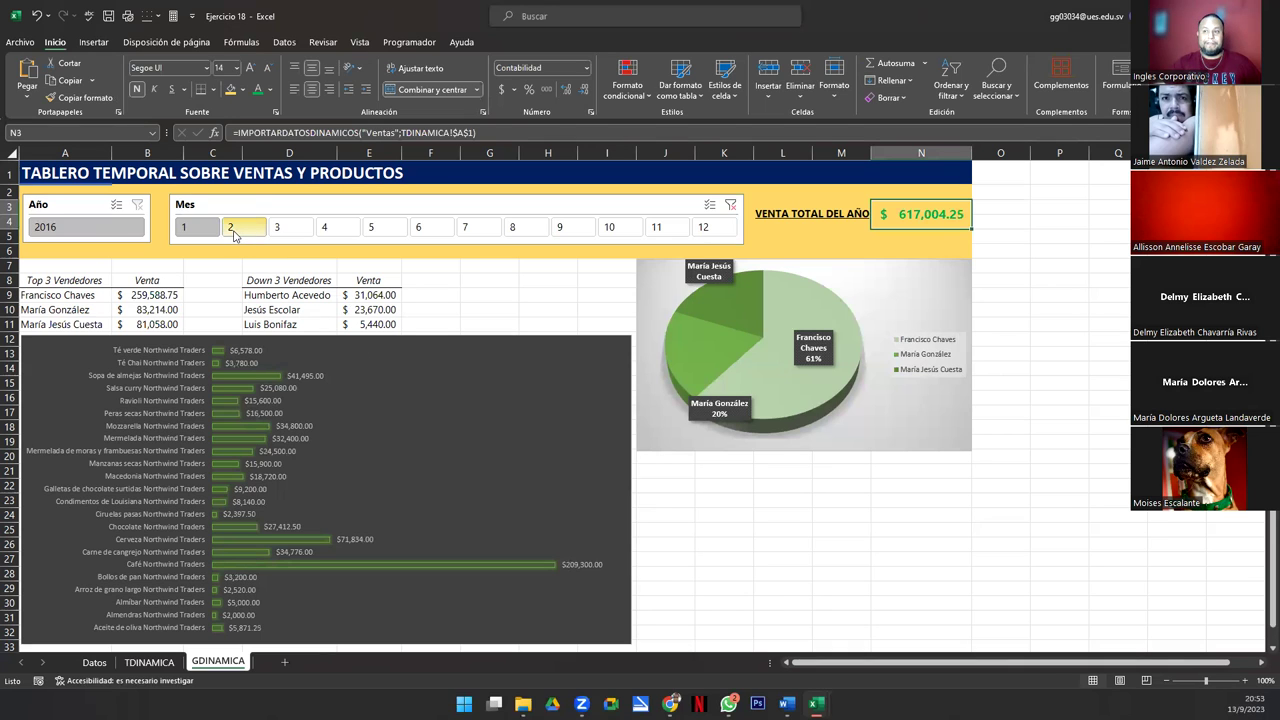
{"action": "left_click", "coordinate": [234, 233]}
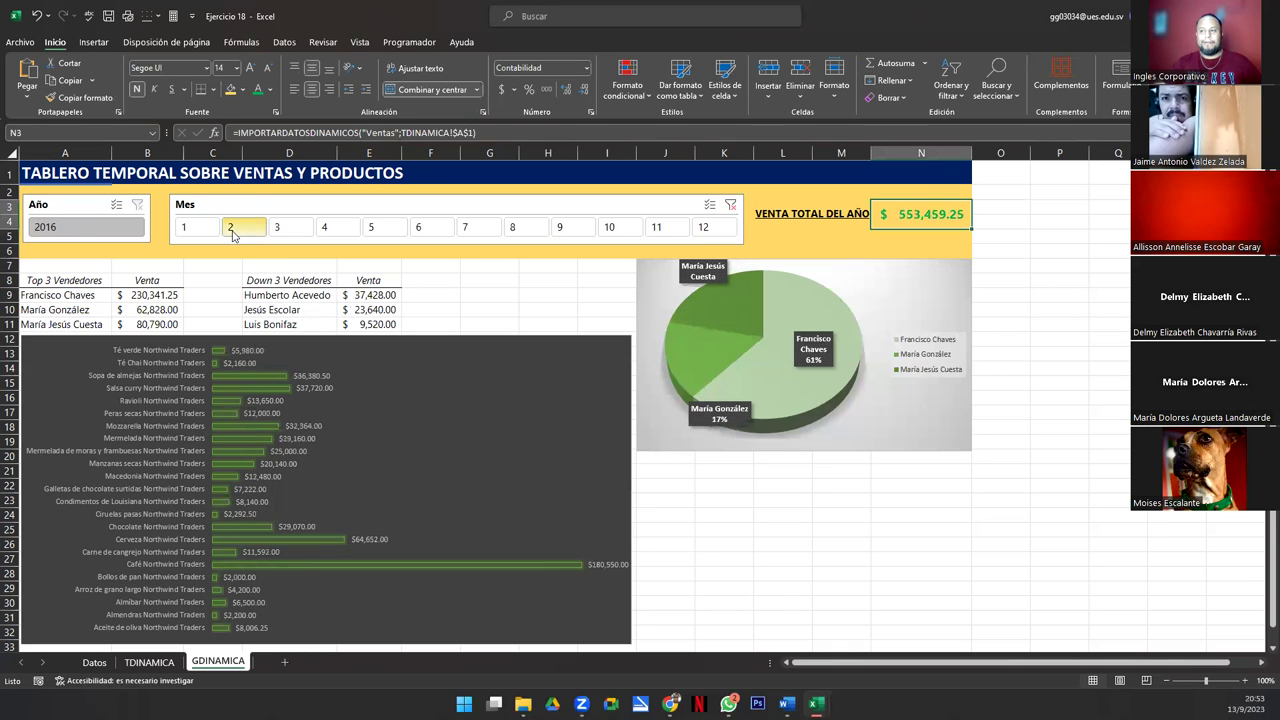
{"action": "left_click", "coordinate": [289, 237]}
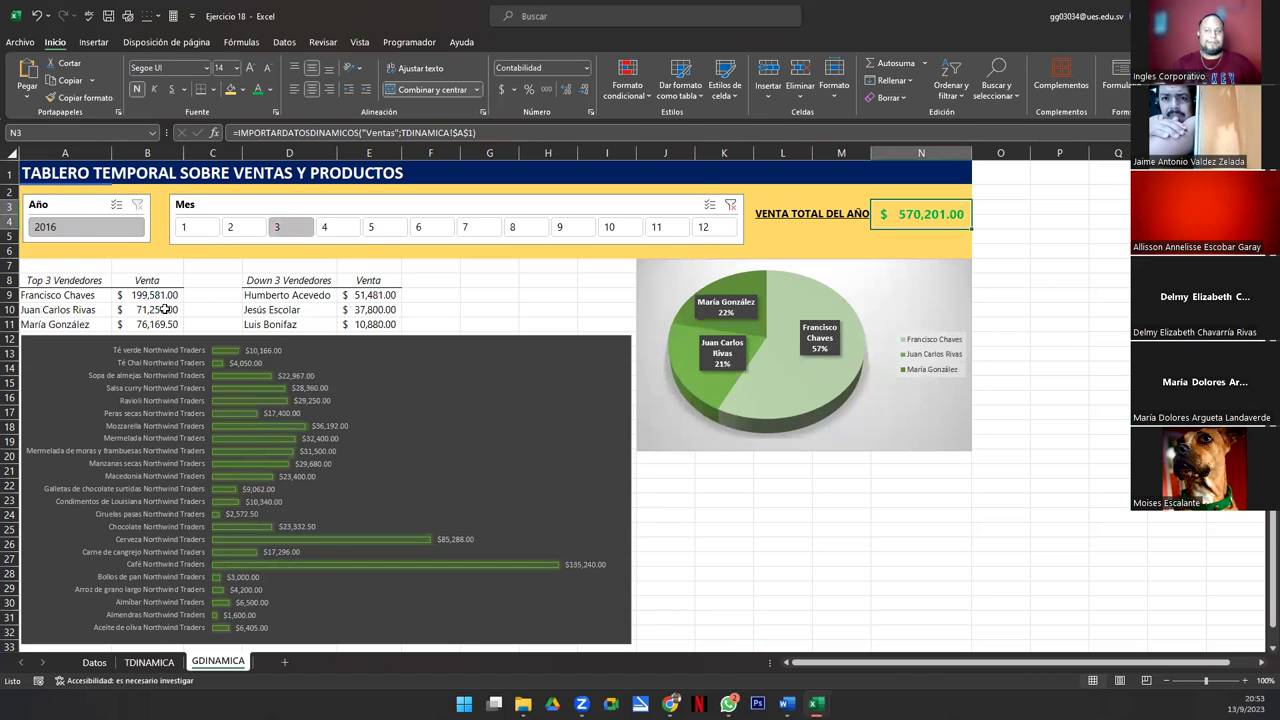
{"action": "left_click", "coordinate": [344, 234]}
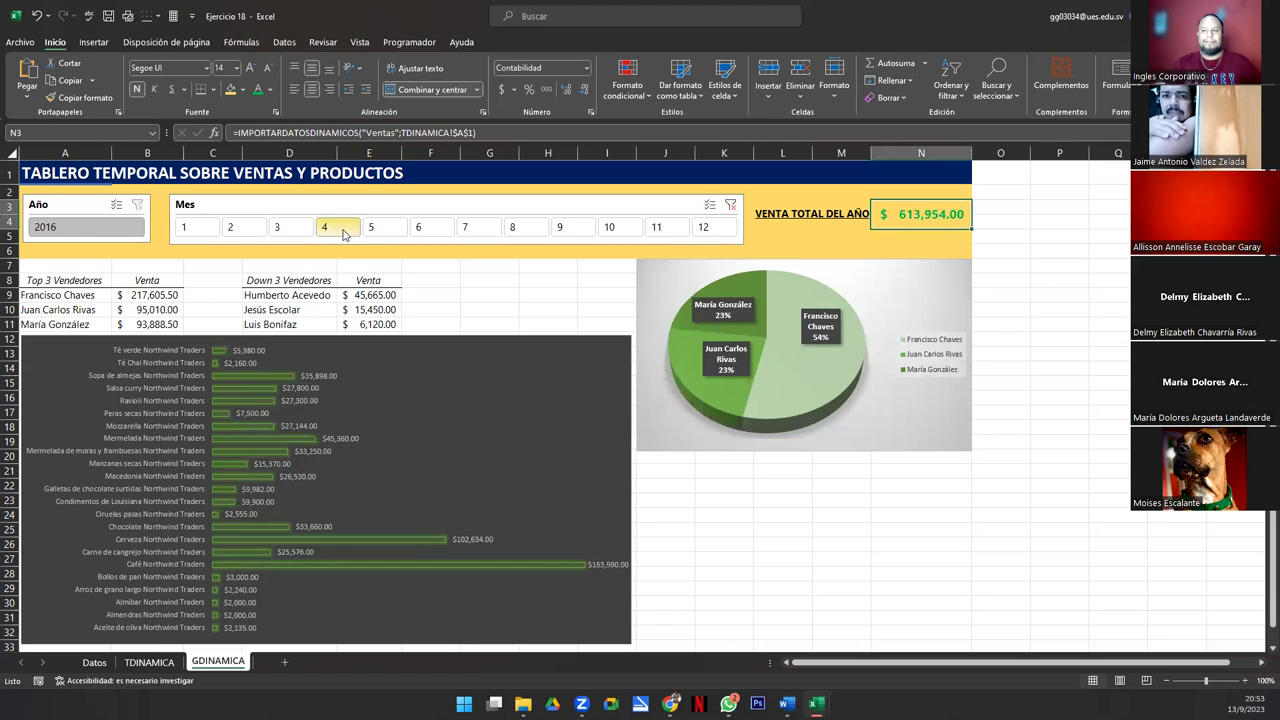
{"action": "left_click", "coordinate": [375, 233]}
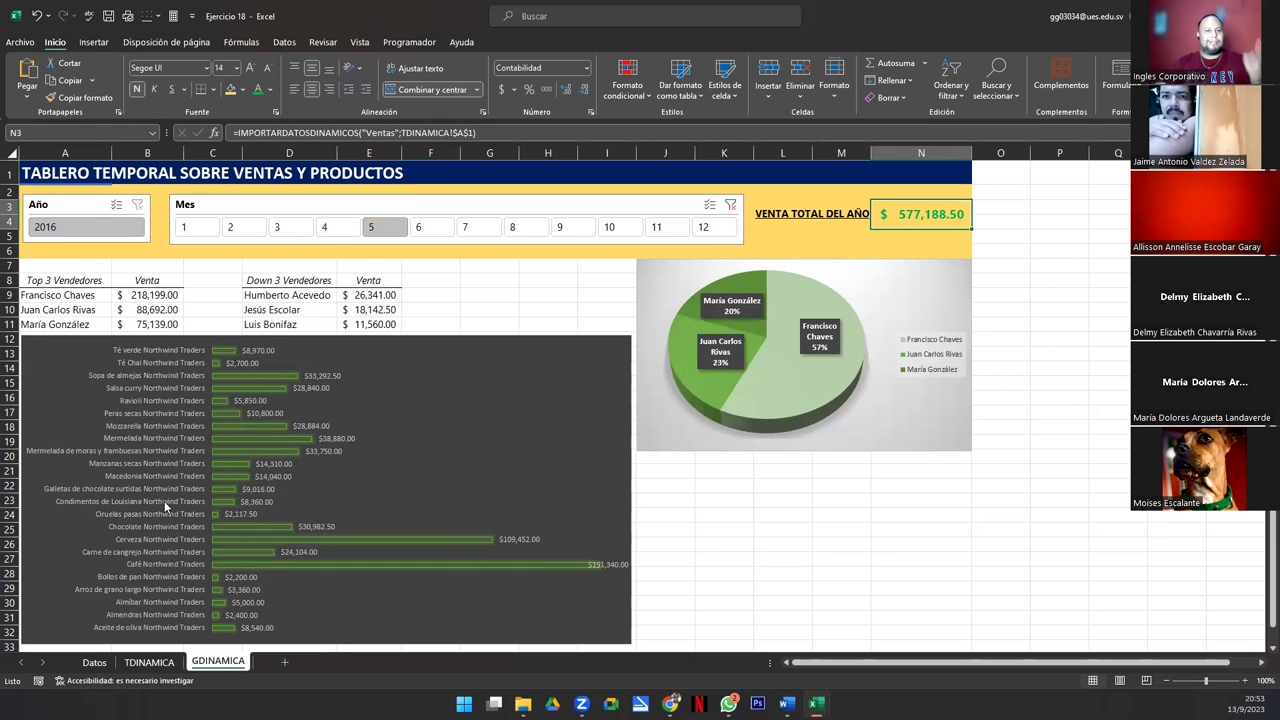
{"action": "left_click", "coordinate": [418, 230]}
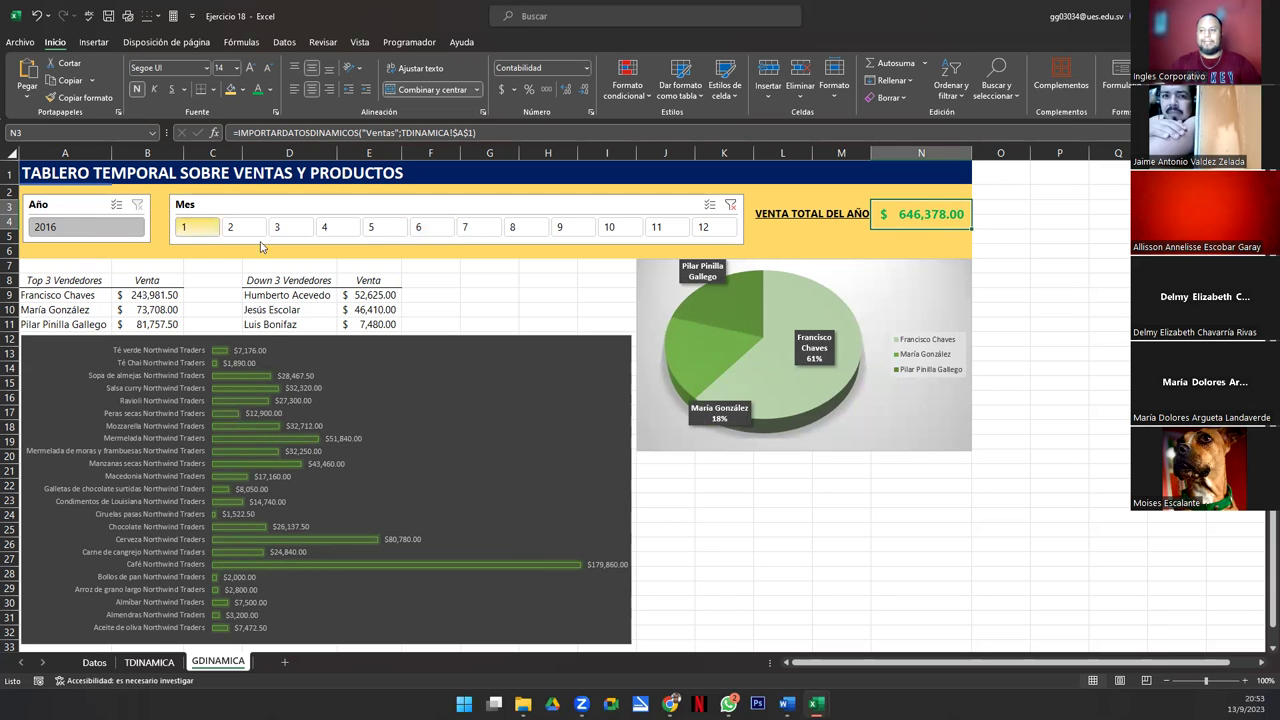
{"action": "left_click", "coordinate": [193, 229]}
{"action": "left_click", "coordinate": [428, 227], "text": "shift"}
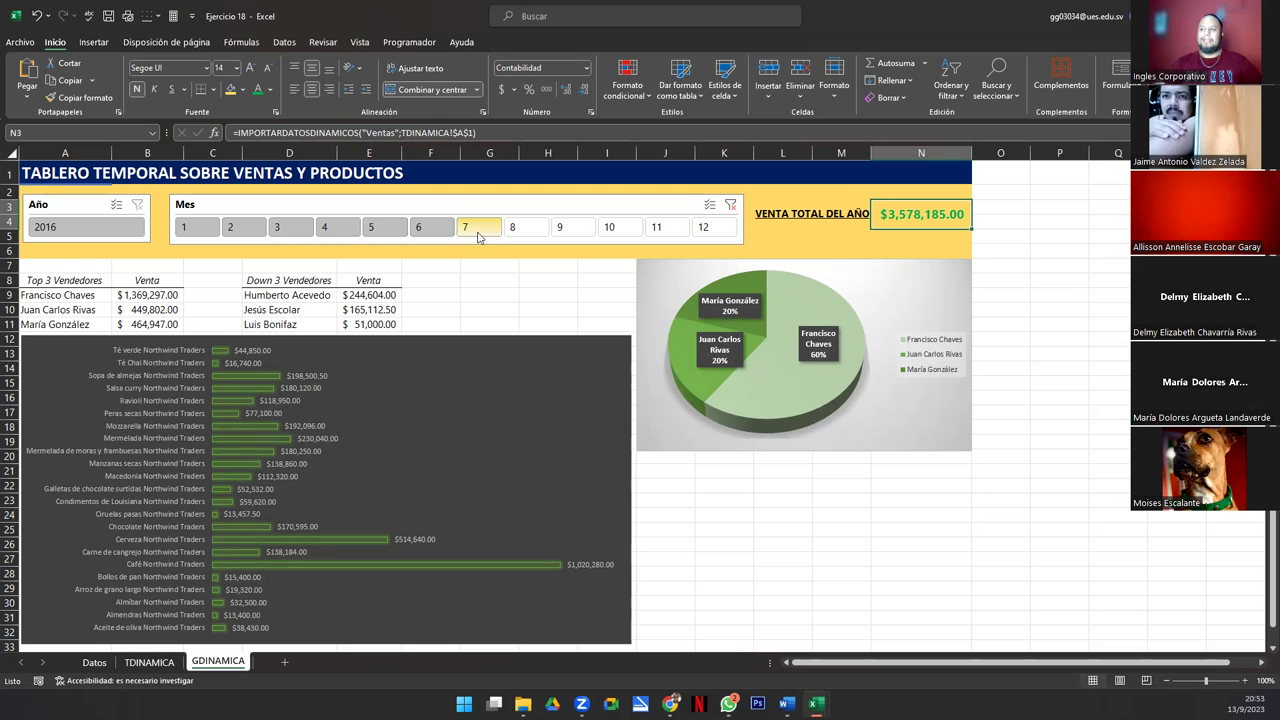
{"action": "left_click", "coordinate": [571, 231], "text": "shift"}
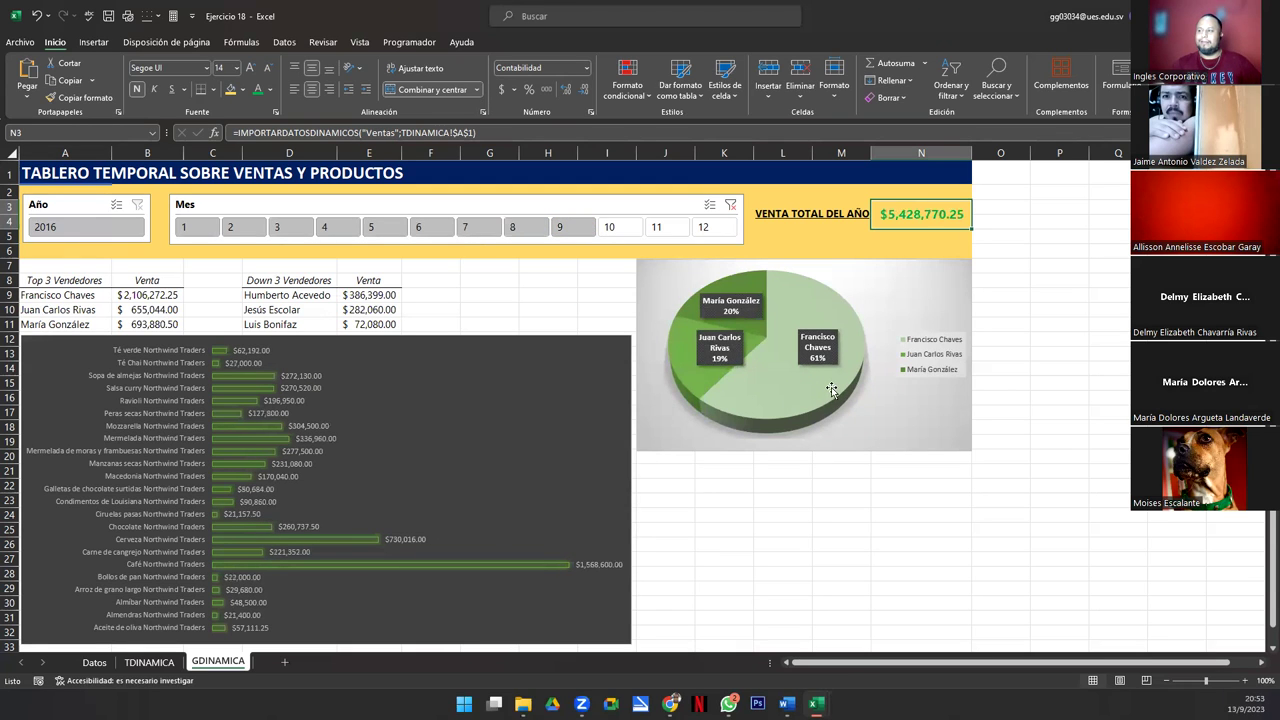
{"action": "left_click", "coordinate": [730, 206]}
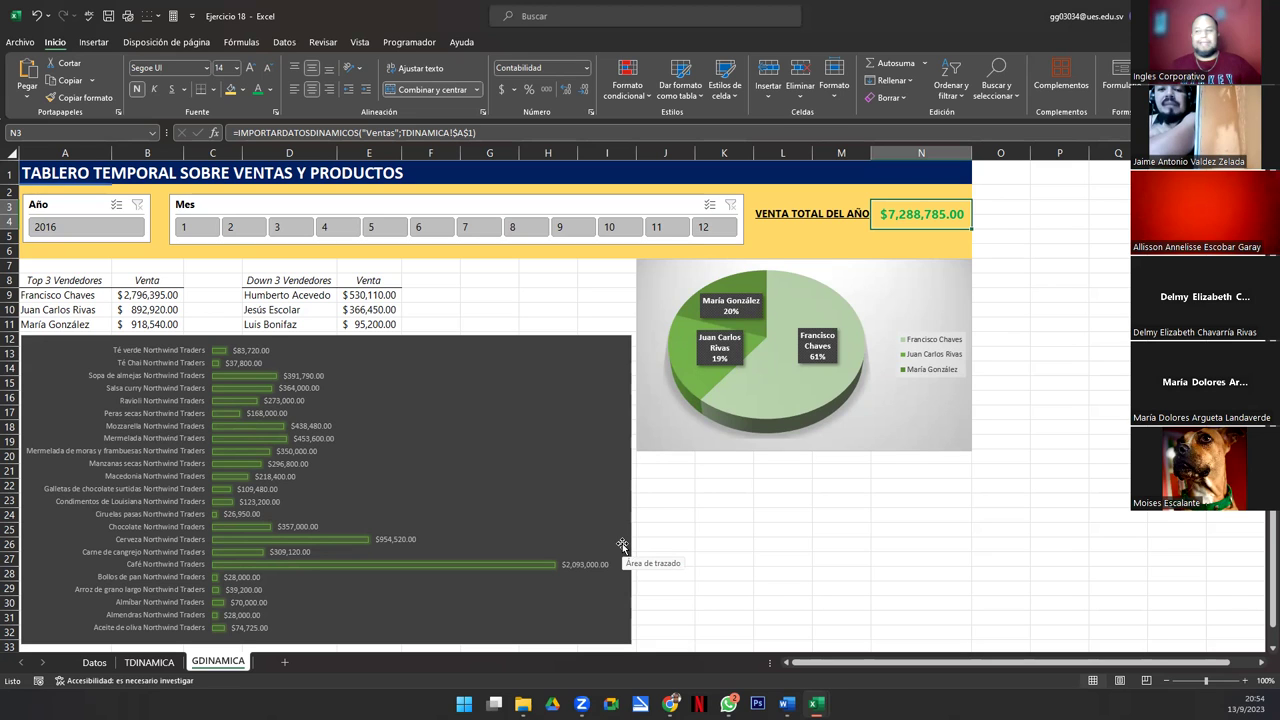
Step: Copy the product sales pivot table F1:G25 on the TDINAMICA sheet
{"action": "left_click", "coordinate": [449, 395]}
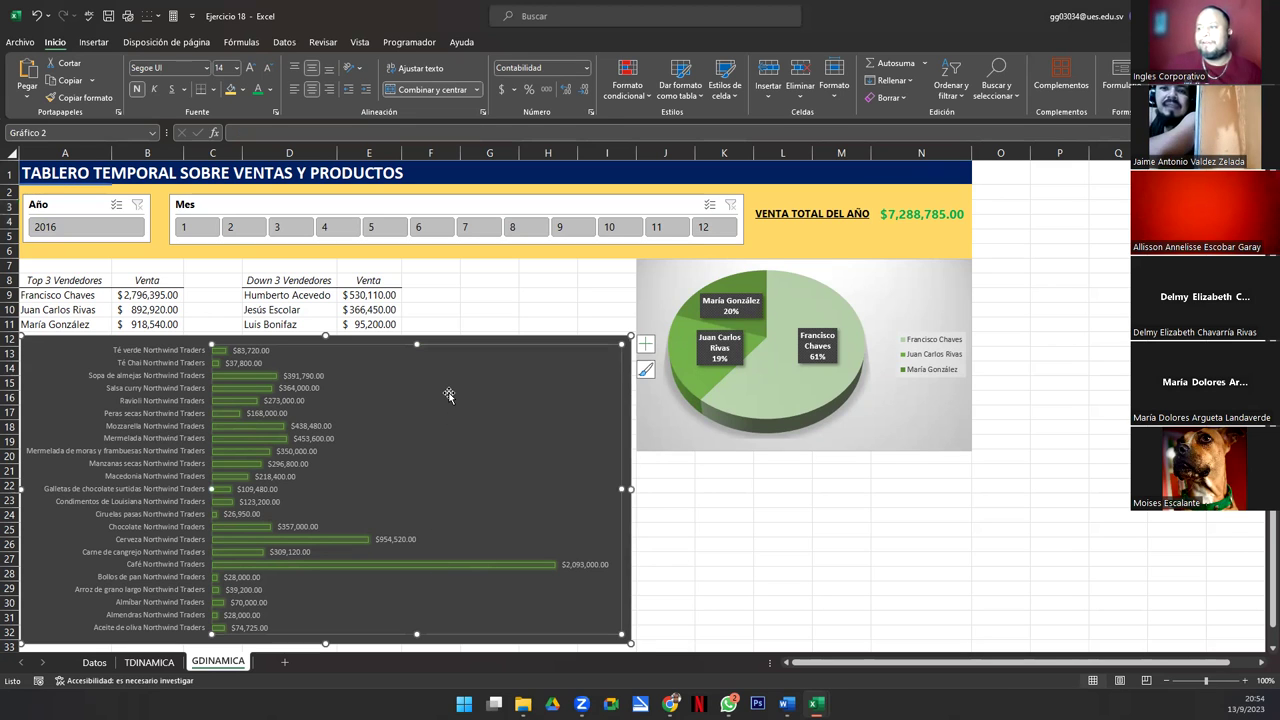
{"action": "left_click", "coordinate": [85, 352]}
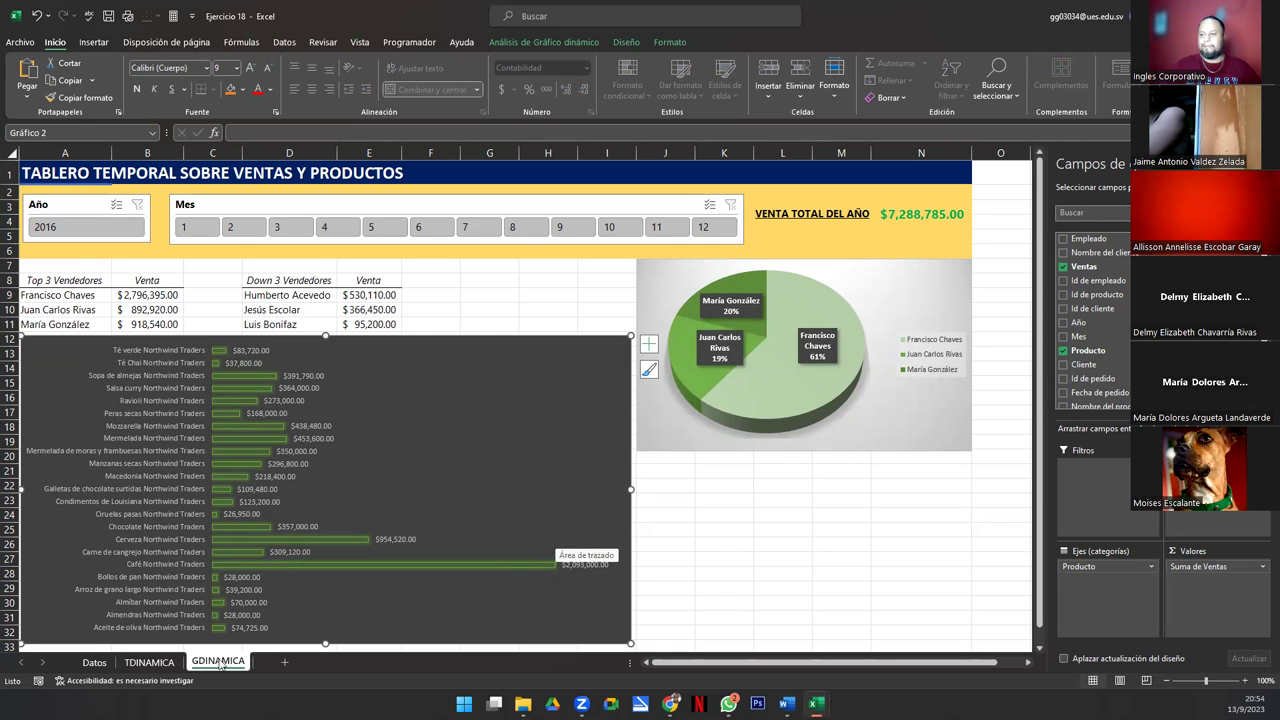
{"action": "left_click", "coordinate": [146, 662]}
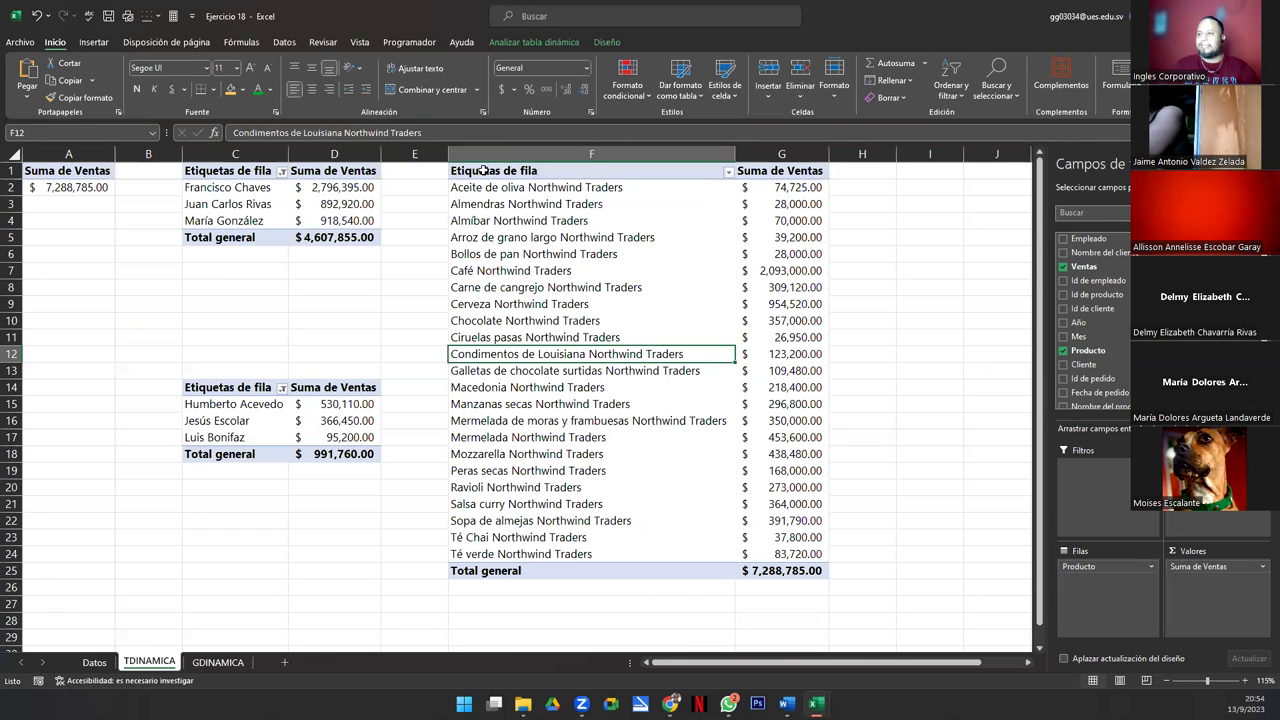
{"action": "left_click_drag", "start_coordinate": [488, 170], "coordinate": [765, 565]}
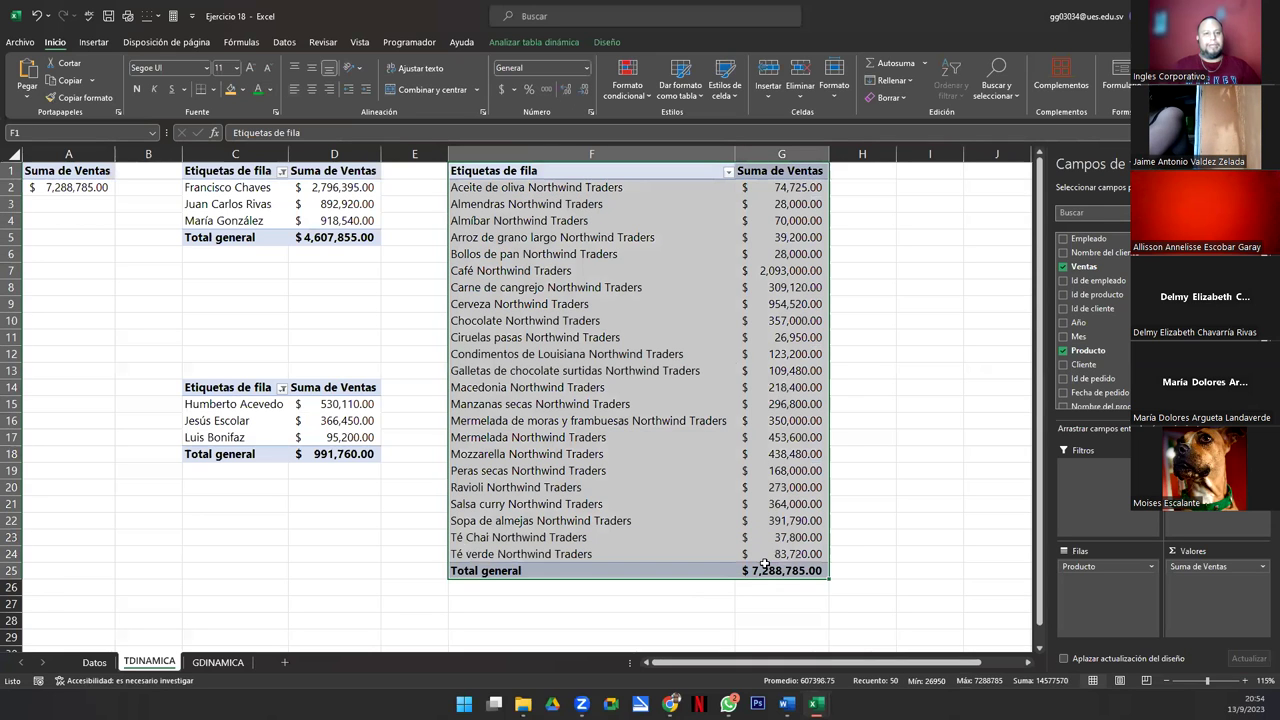
{"action": "key", "text": "ctrl+c"}
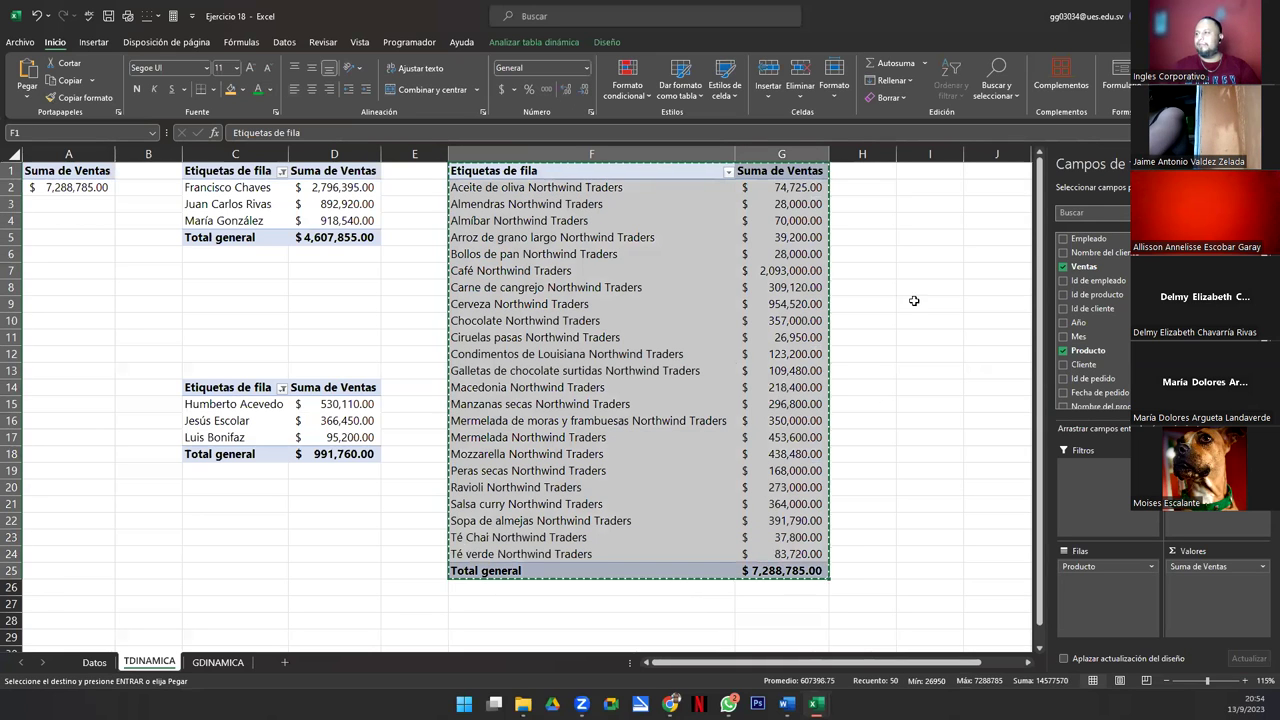
Step: Paste the copy at I1 and autofit column I to show full product names
{"action": "left_click", "coordinate": [917, 171]}
{"action": "key", "text": "ctrl+v"}
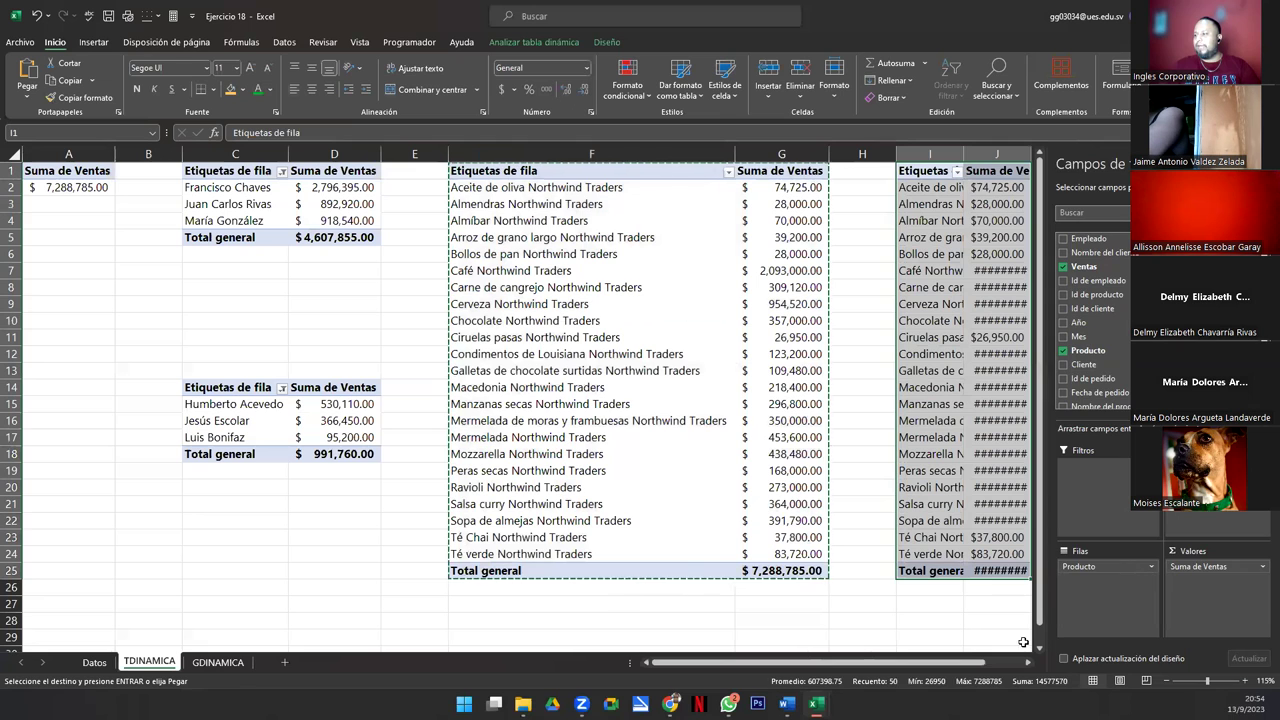
{"action": "scroll", "coordinate": [783, 212], "scroll_direction": "right", "scroll_amount": 3}
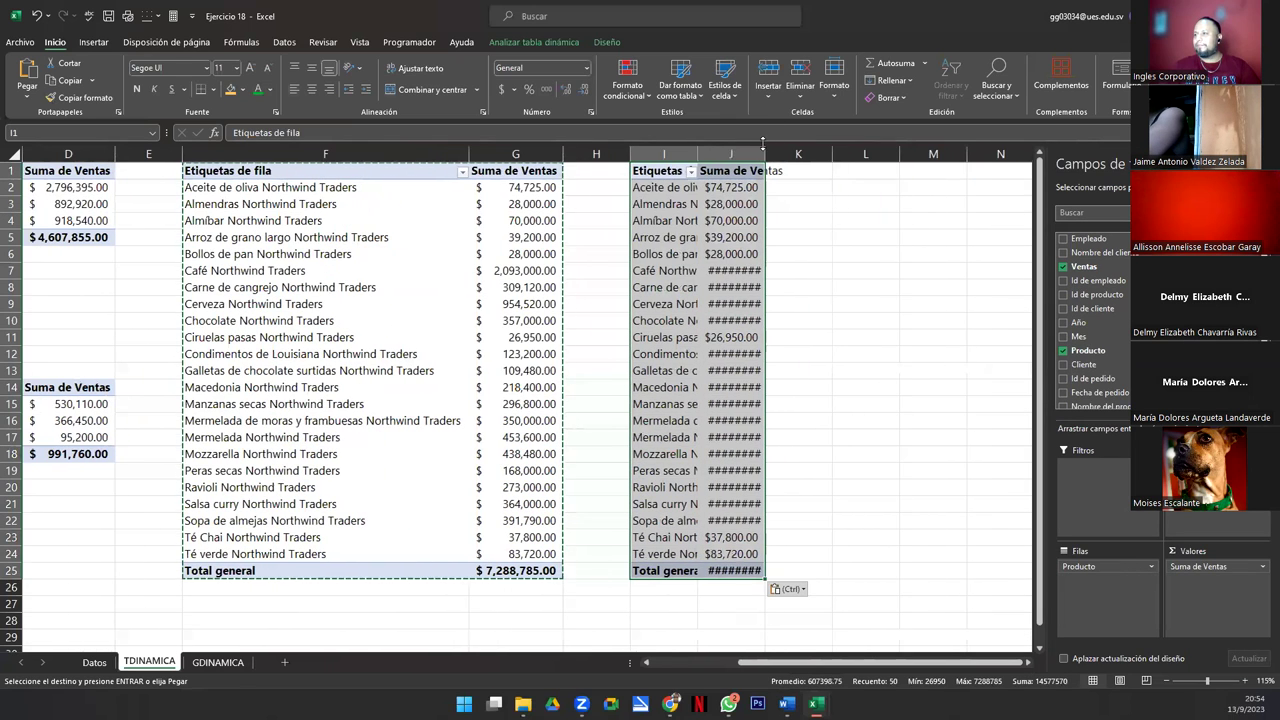
{"action": "double_click", "coordinate": [697, 153]}
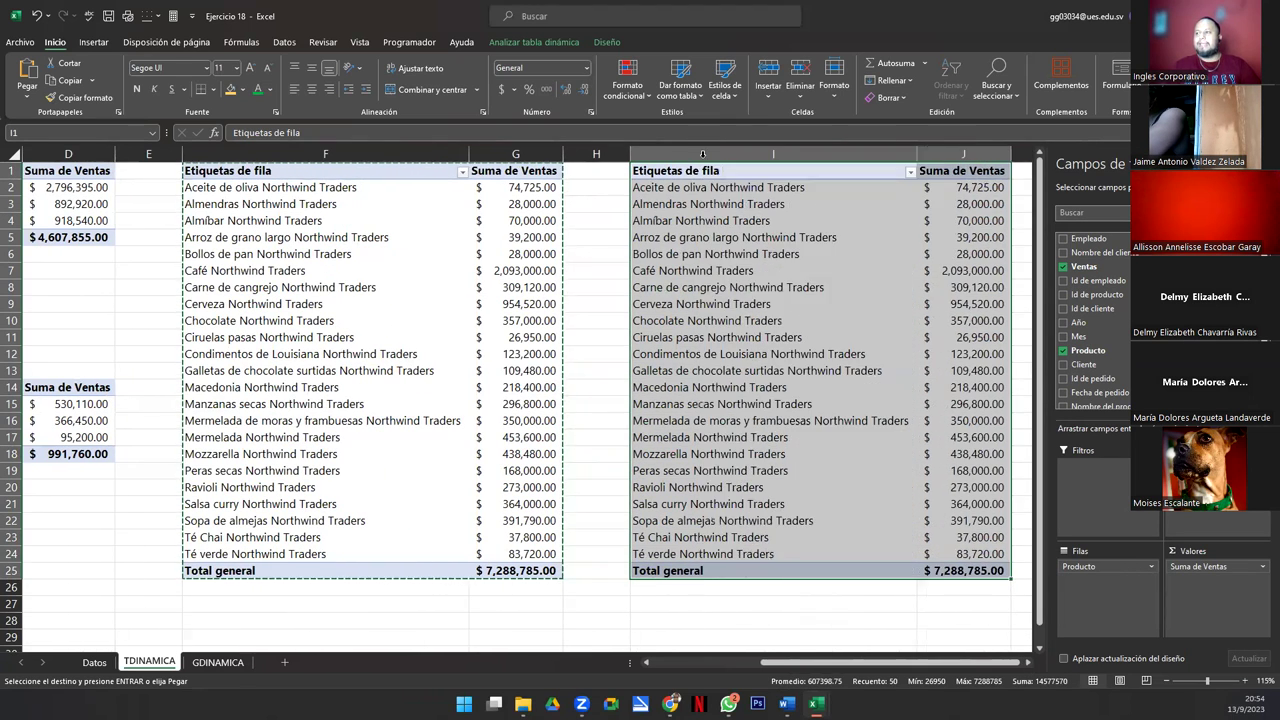
Step: Filter the copied pivot table to the top 5 products by sales
{"action": "left_click", "coordinate": [1028, 662]}
{"action": "left_click", "coordinate": [1028, 662]}
{"action": "left_click", "coordinate": [751, 172]}
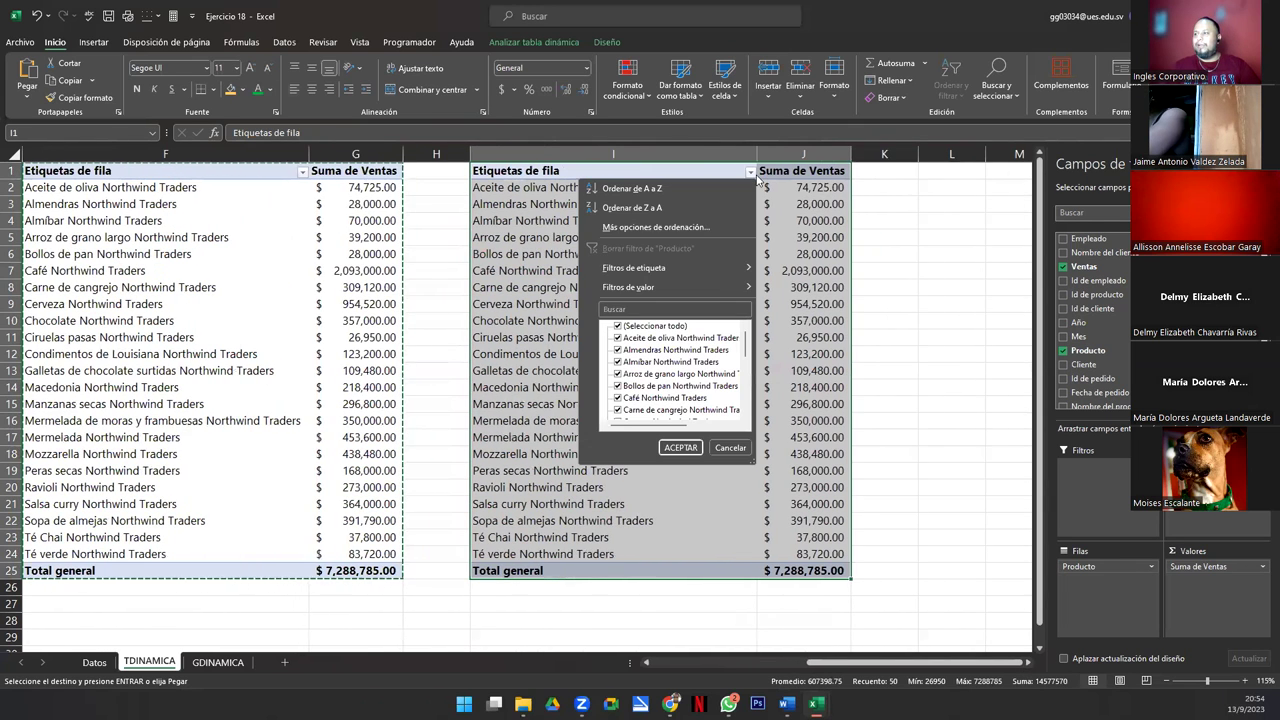
{"action": "mouse_move", "coordinate": [661, 290]}
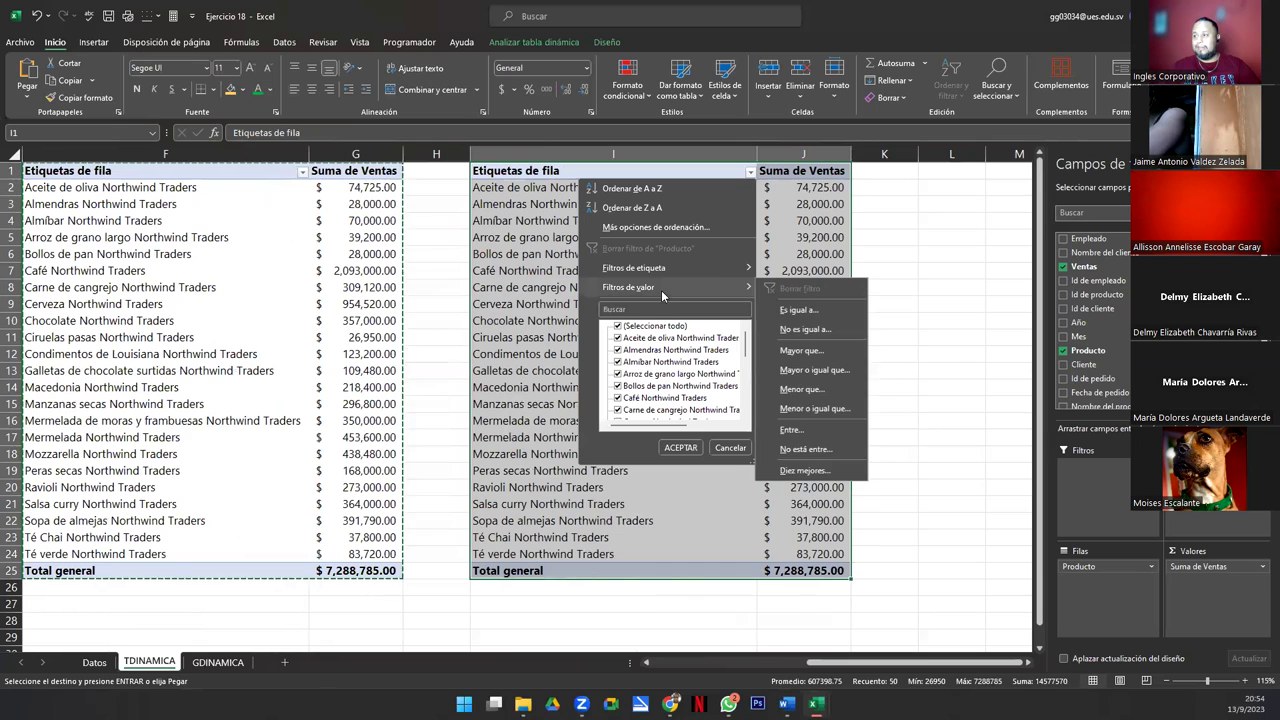
{"action": "left_click", "coordinate": [819, 473]}
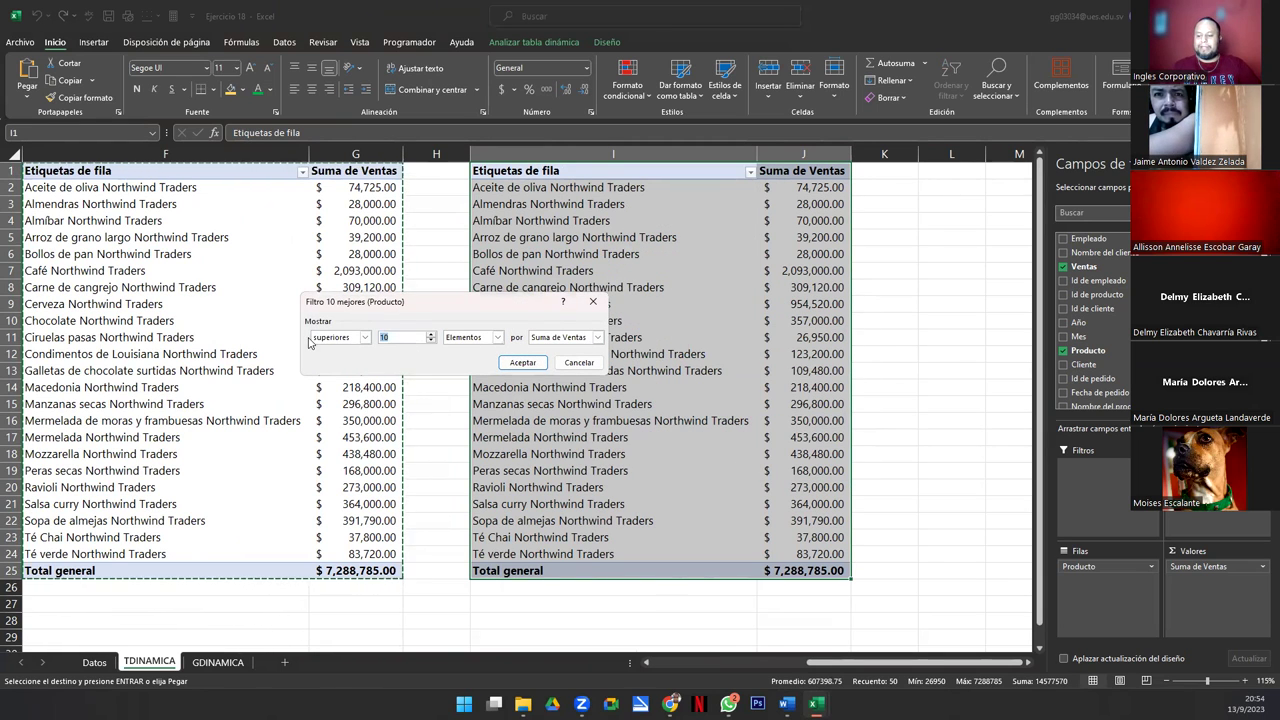
{"action": "key", "text": "Return"}
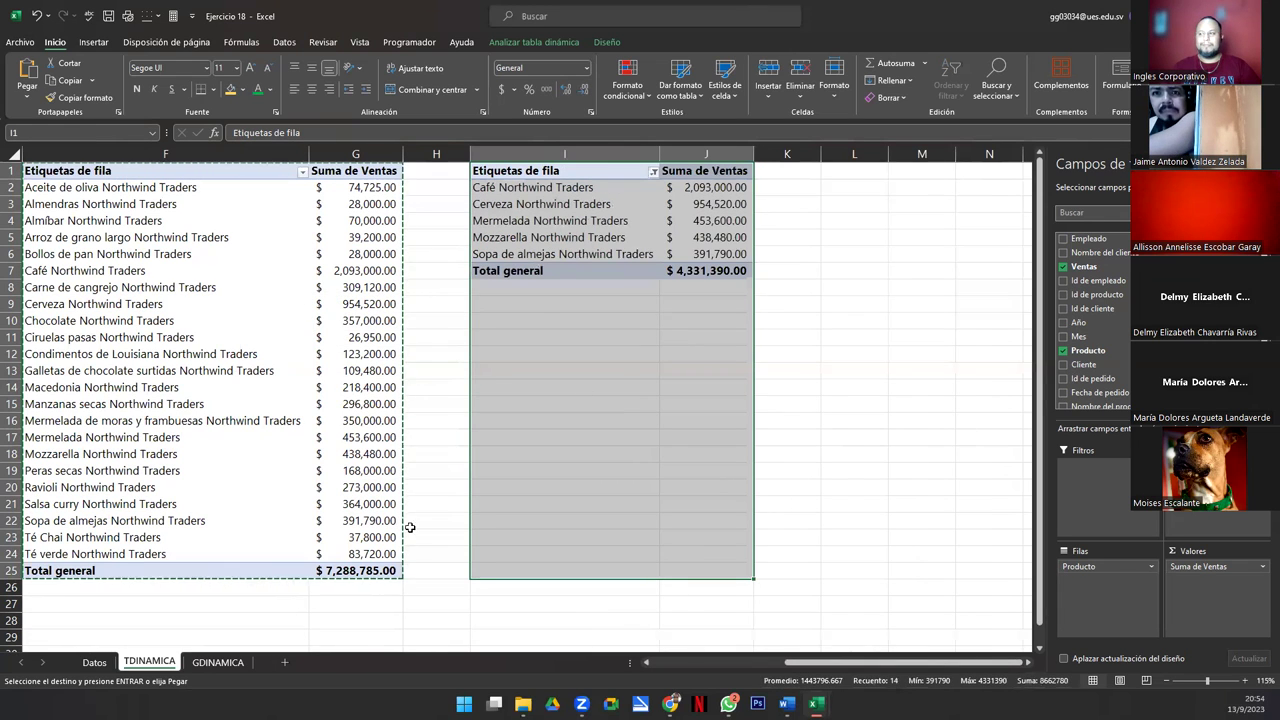
Step: Select the filtered top-5 table, then return to the GDINAMICA dashboard
{"action": "left_click", "coordinate": [140, 204]}
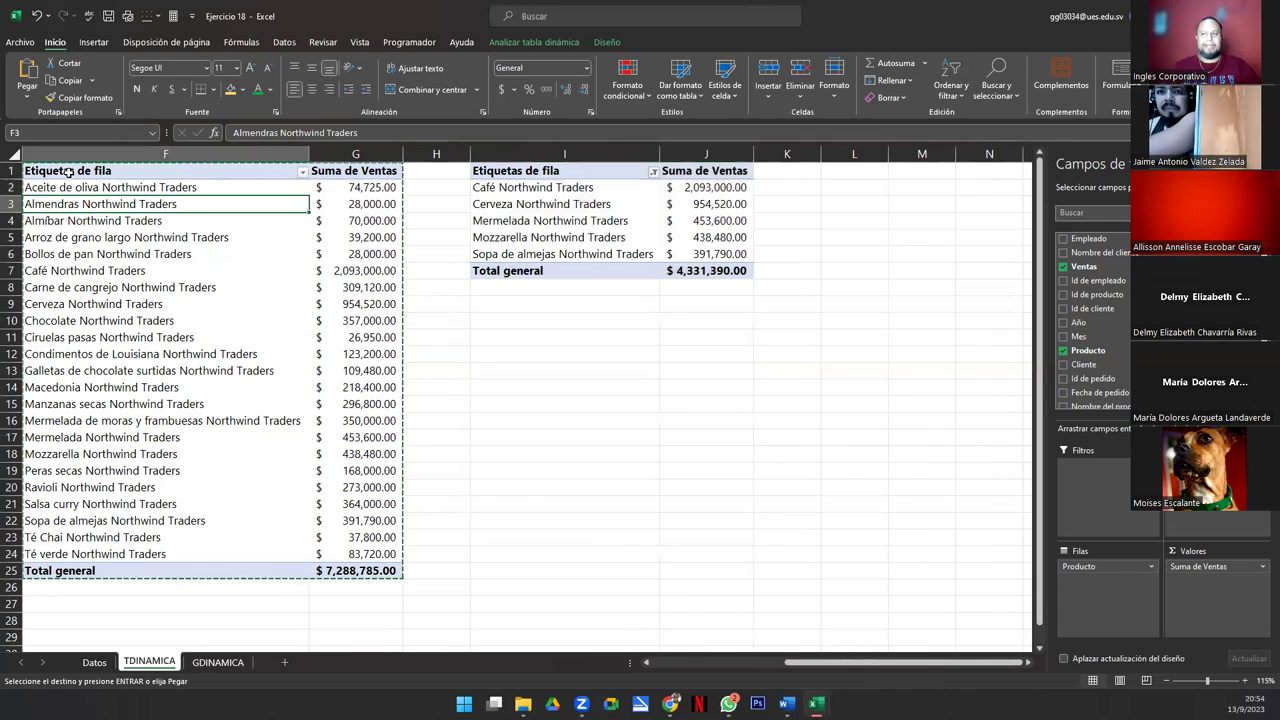
{"action": "left_click_drag", "start_coordinate": [106, 171], "coordinate": [251, 487]}
{"action": "left_click_drag", "start_coordinate": [505, 172], "coordinate": [714, 266]}
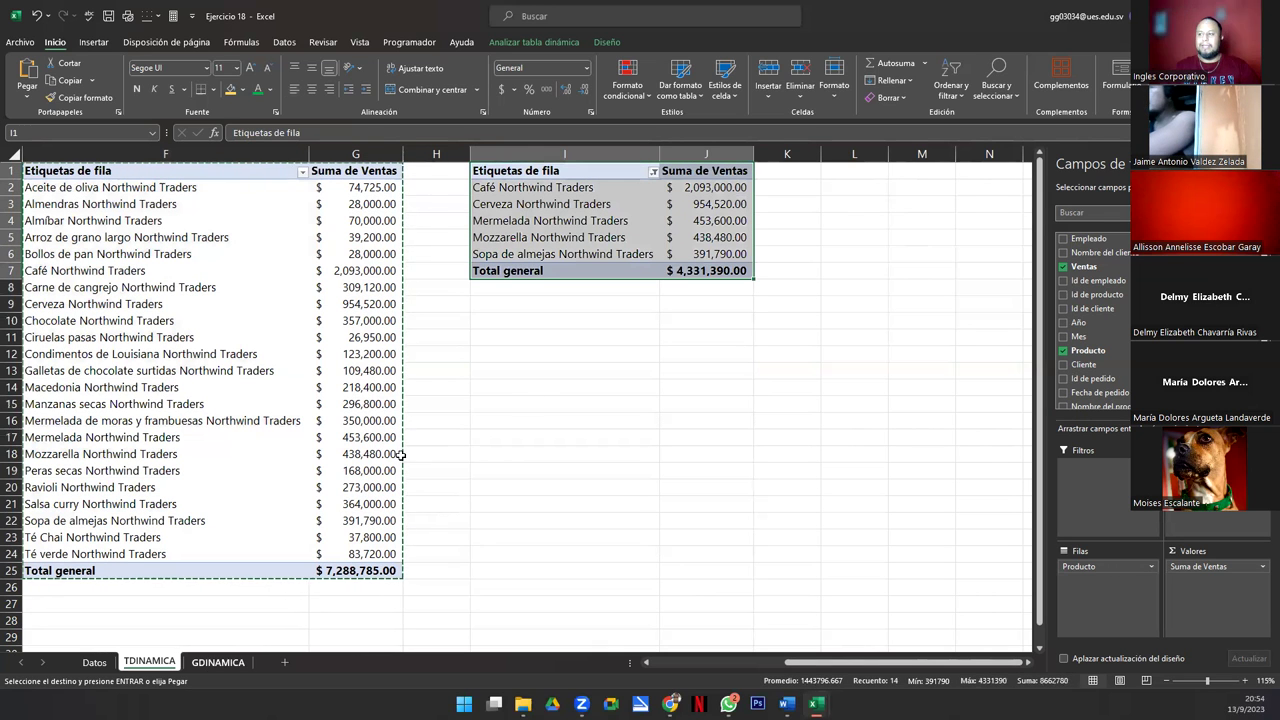
{"action": "left_click", "coordinate": [578, 237]}
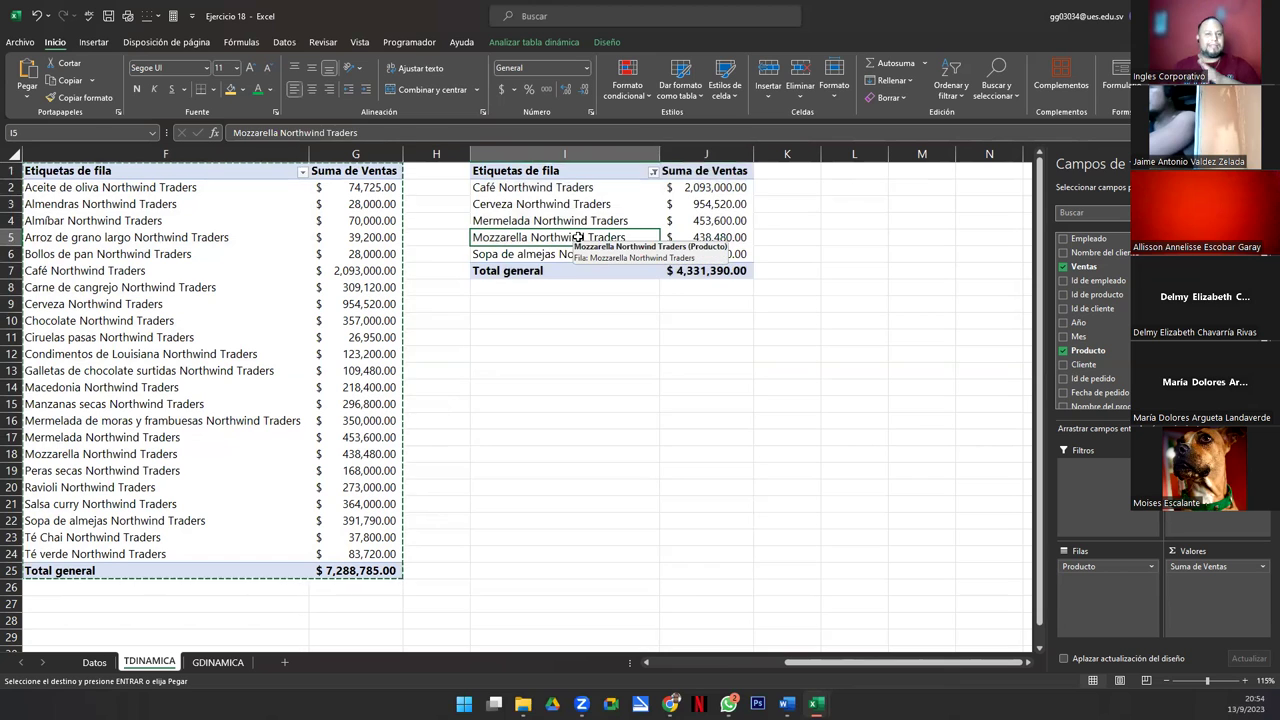
{"action": "left_click", "coordinate": [218, 662]}
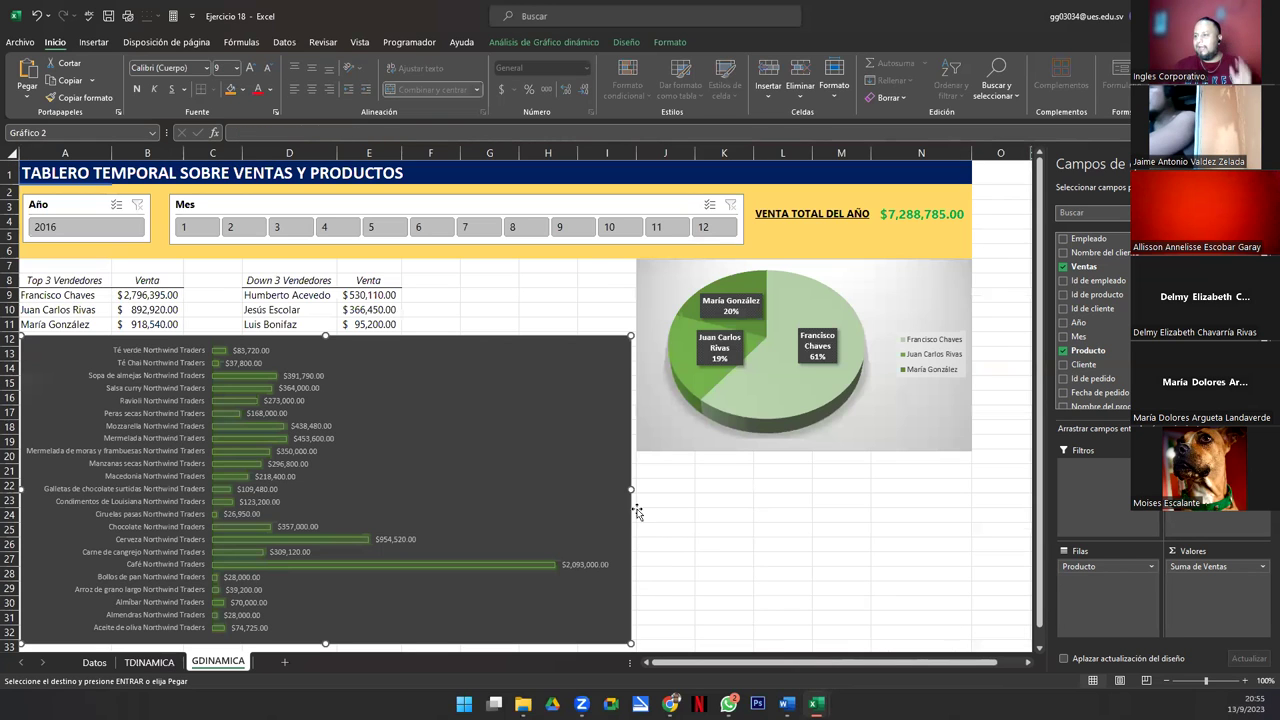
Step: Insert a line-with-markers pivot chart from the top-5 pivot table on TDINAMICA
{"action": "left_click", "coordinate": [150, 662]}
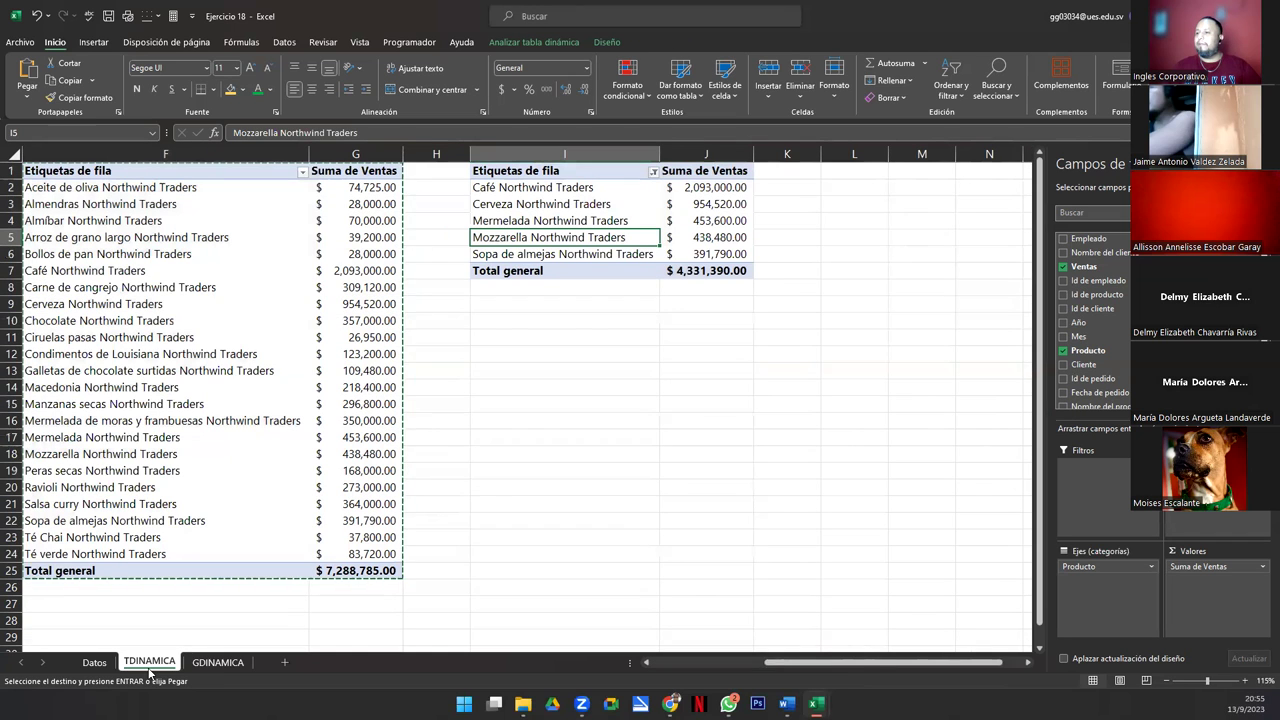
{"action": "left_click", "coordinate": [210, 664]}
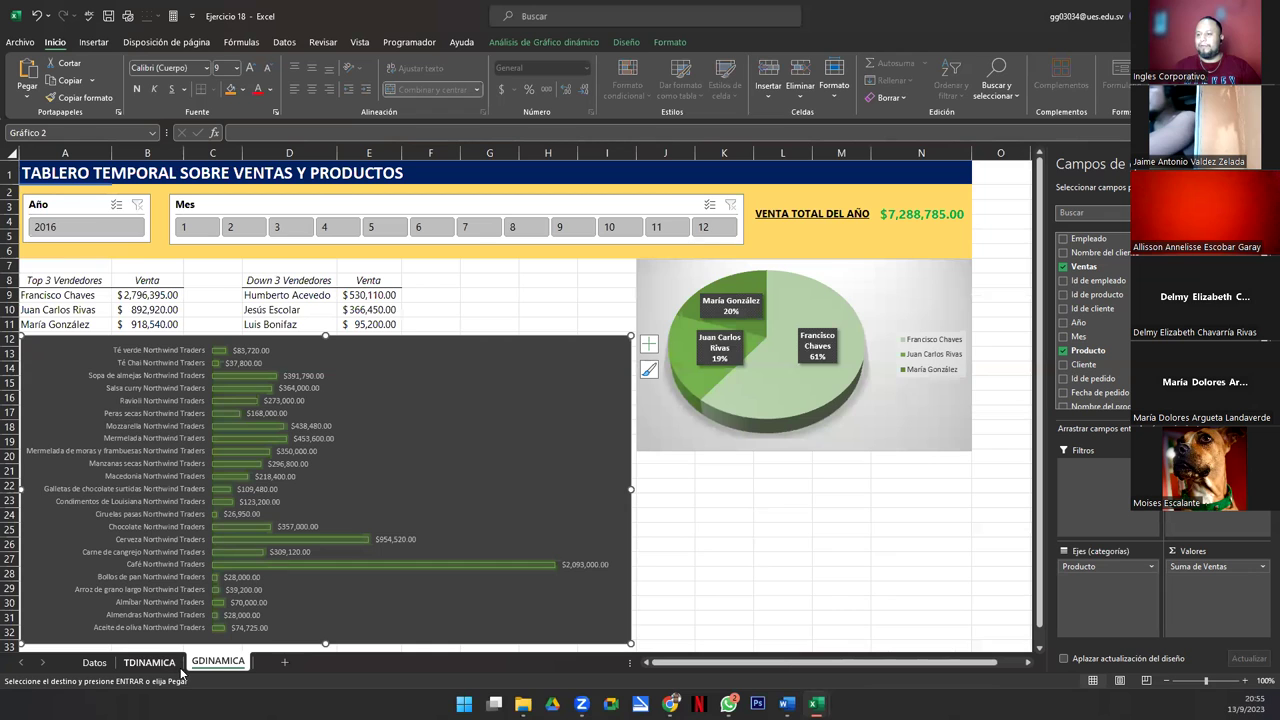
{"action": "left_click", "coordinate": [150, 662]}
{"action": "left_click", "coordinate": [588, 222]}
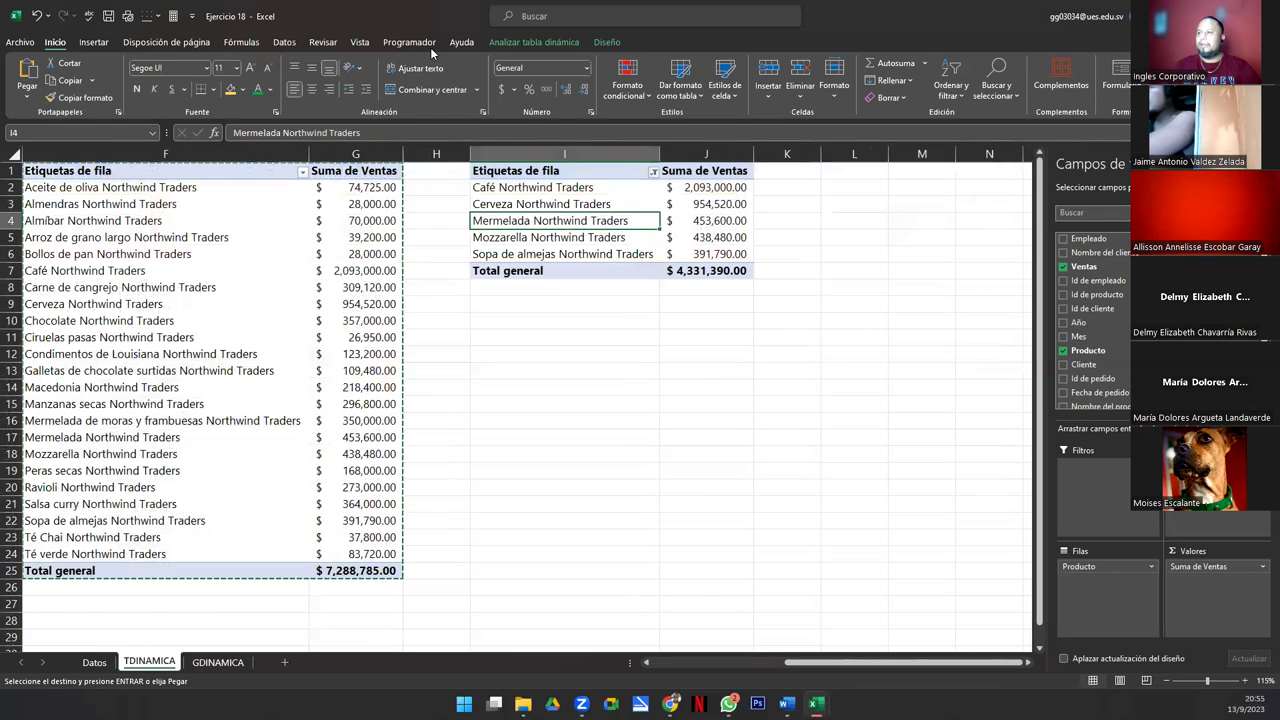
{"action": "left_click", "coordinate": [505, 46]}
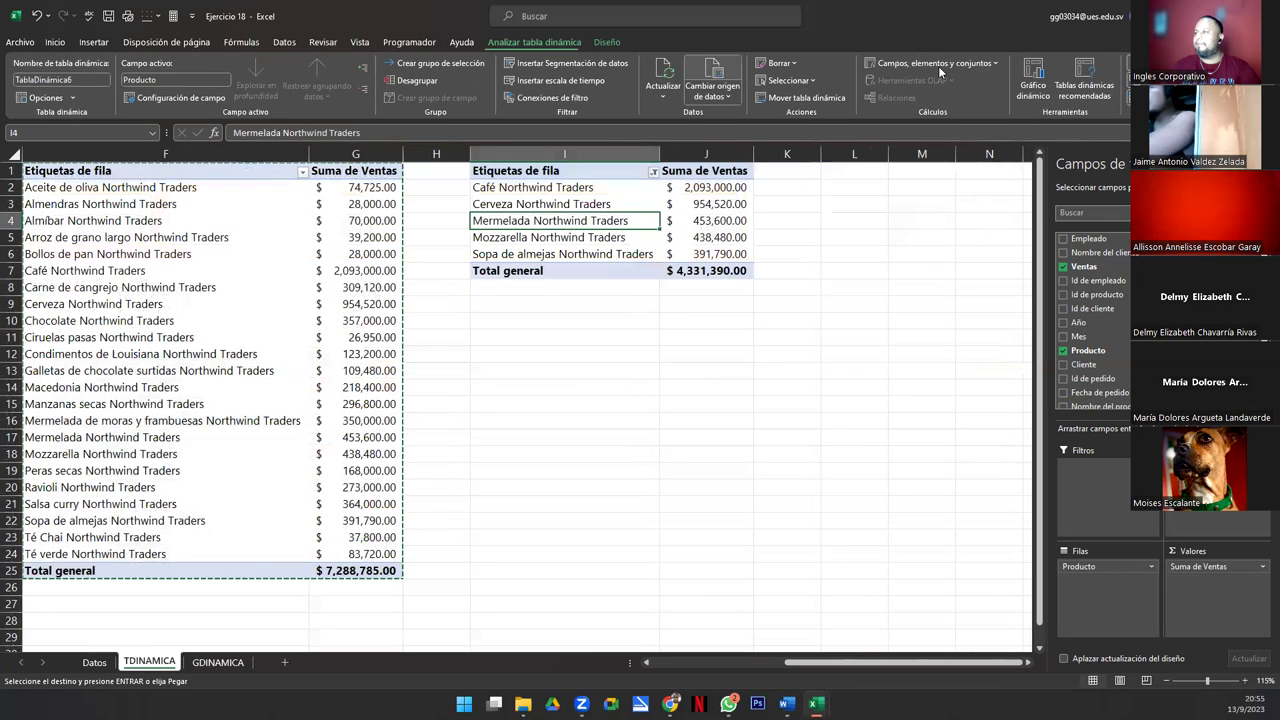
{"action": "left_click", "coordinate": [1040, 74]}
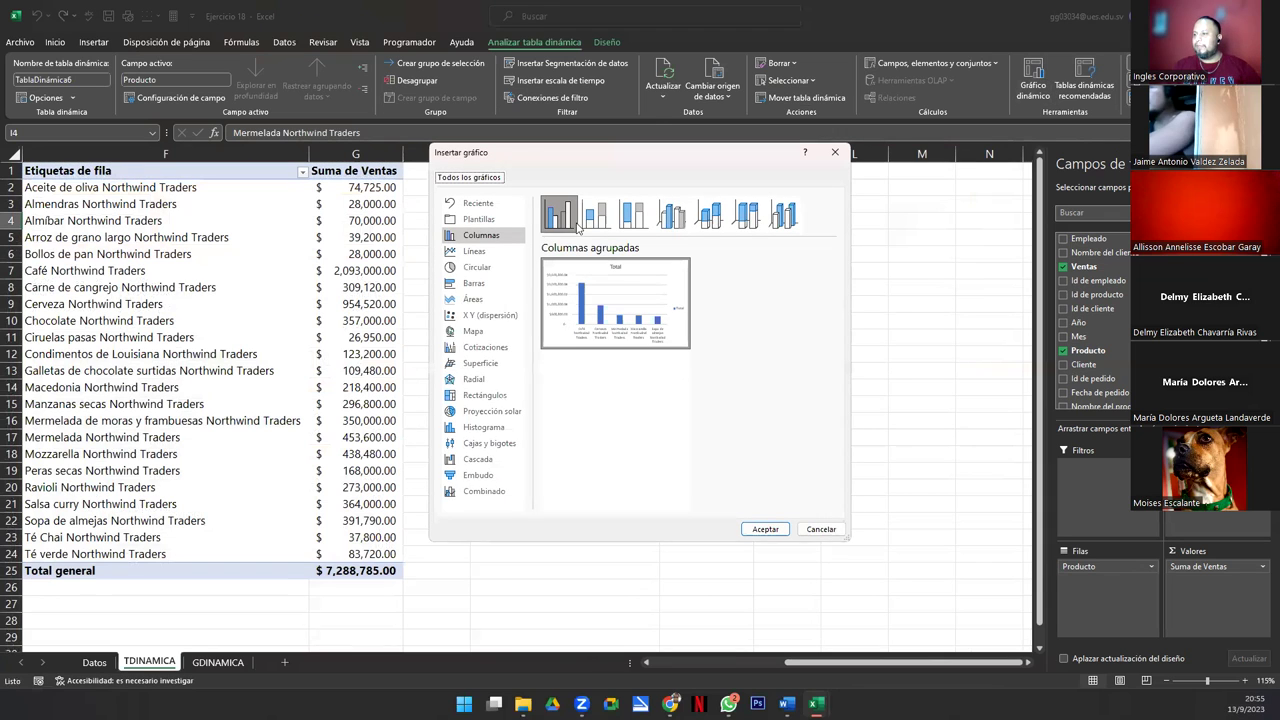
{"action": "left_click", "coordinate": [475, 253]}
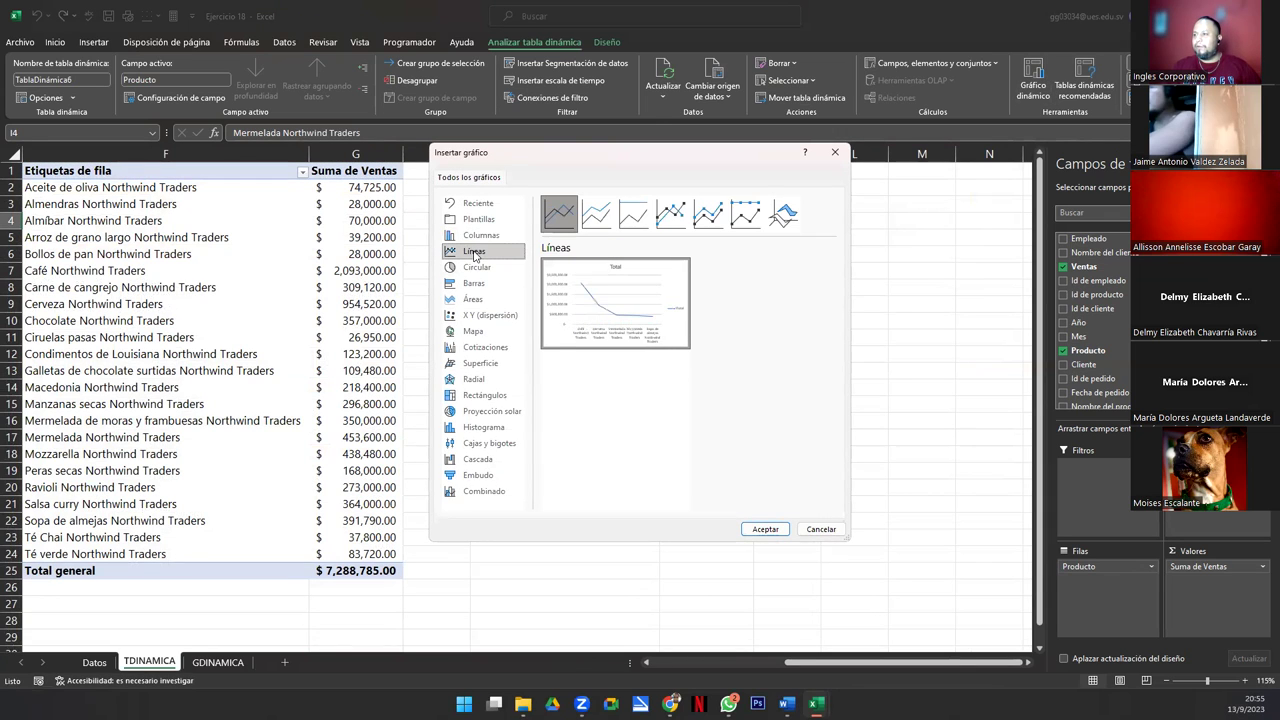
{"action": "left_click", "coordinate": [671, 214]}
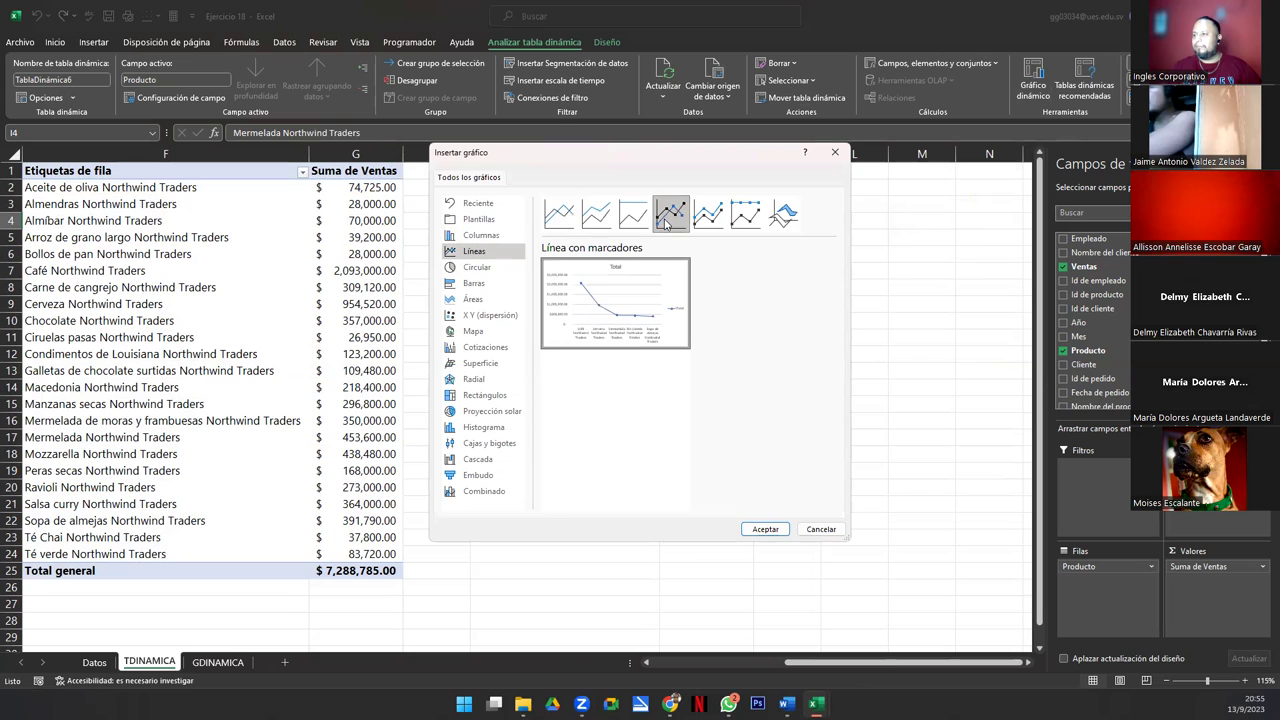
{"action": "left_click", "coordinate": [765, 529]}
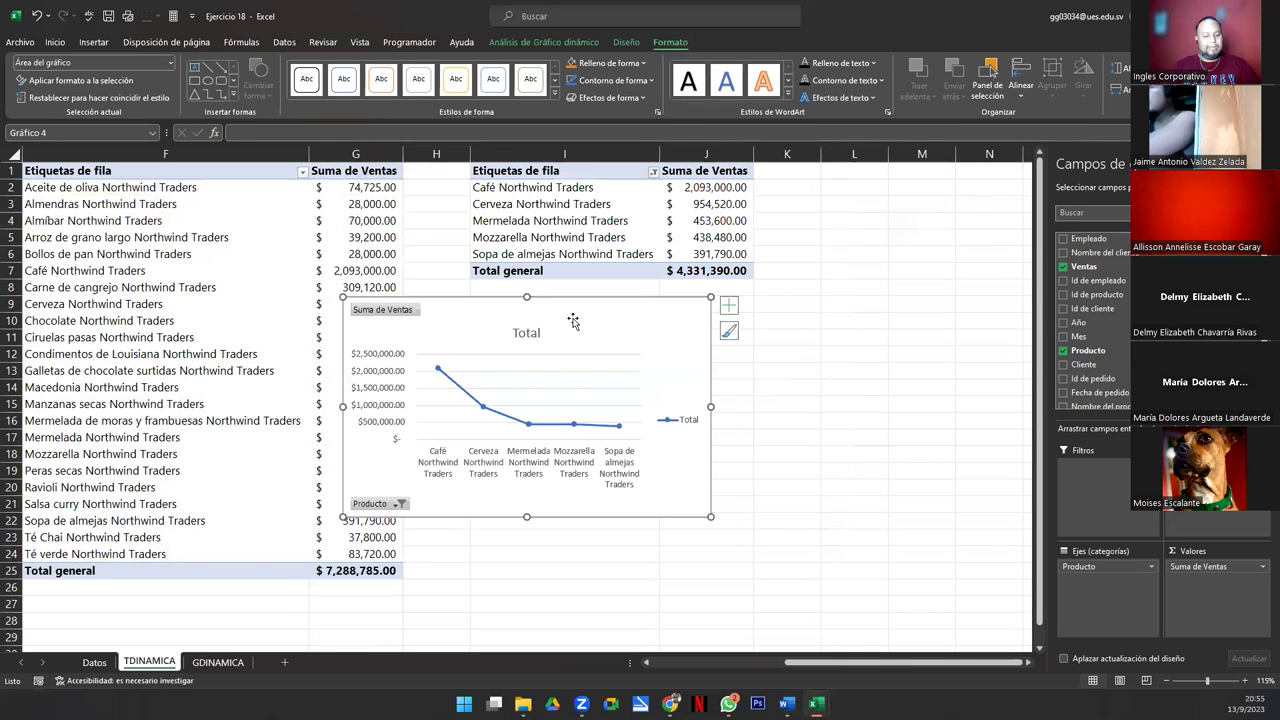
Step: Move the new line chart onto the GDINAMICA dashboard with cut and paste
{"action": "key", "text": "ctrl+x"}
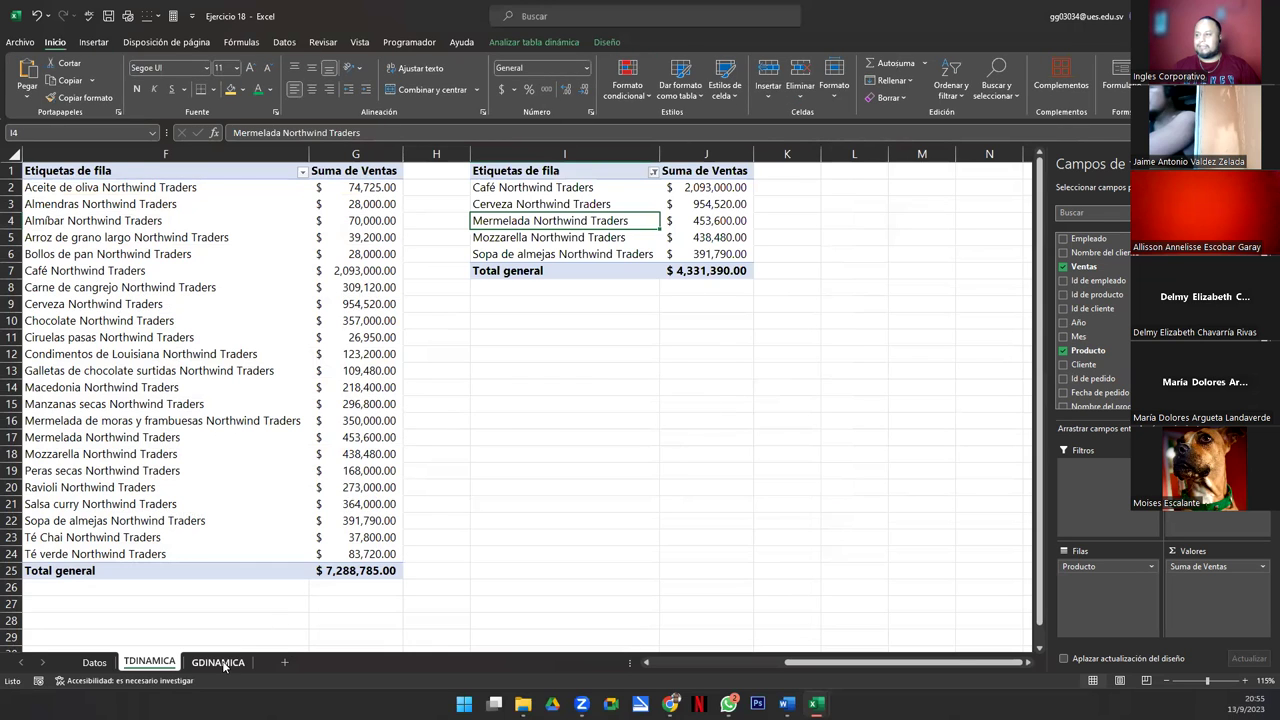
{"action": "key", "text": "ctrl+Page_Down"}
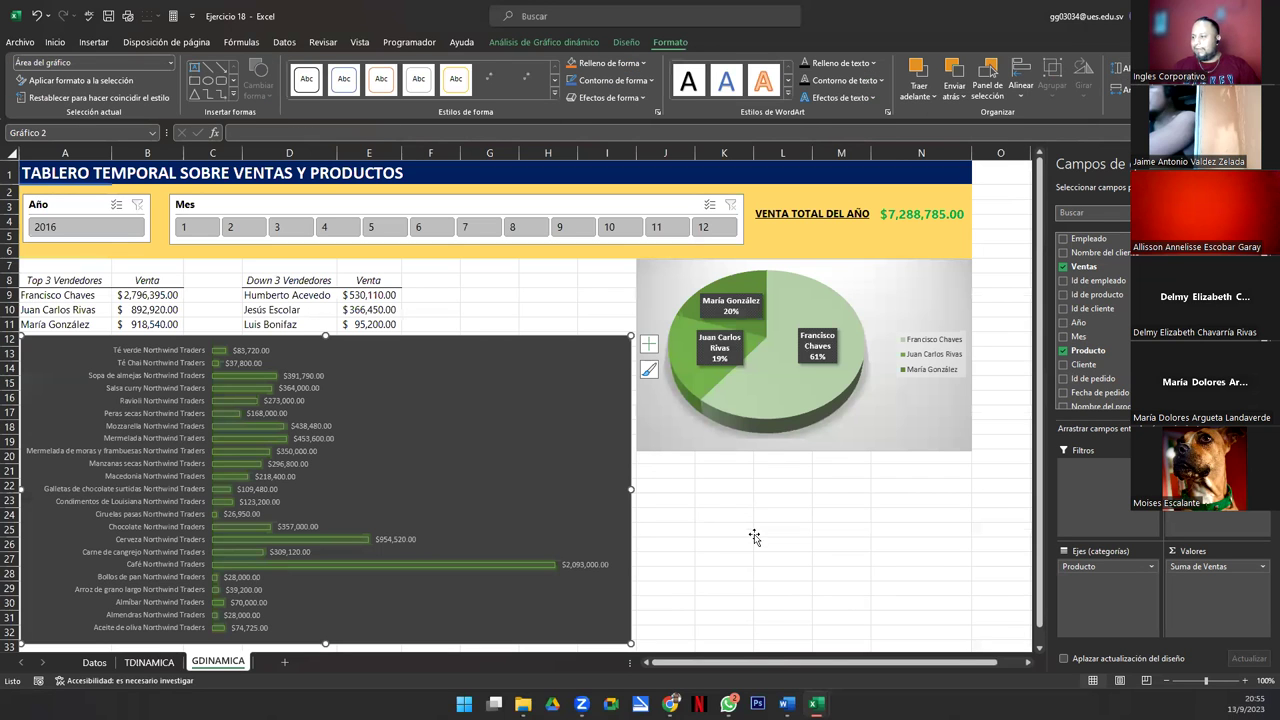
{"action": "key", "text": "ctrl+v"}
Step: Scroll down the dashboard to the area beneath the pie chart
{"action": "scroll", "coordinate": [810, 437], "scroll_direction": "down", "scroll_amount": 5}
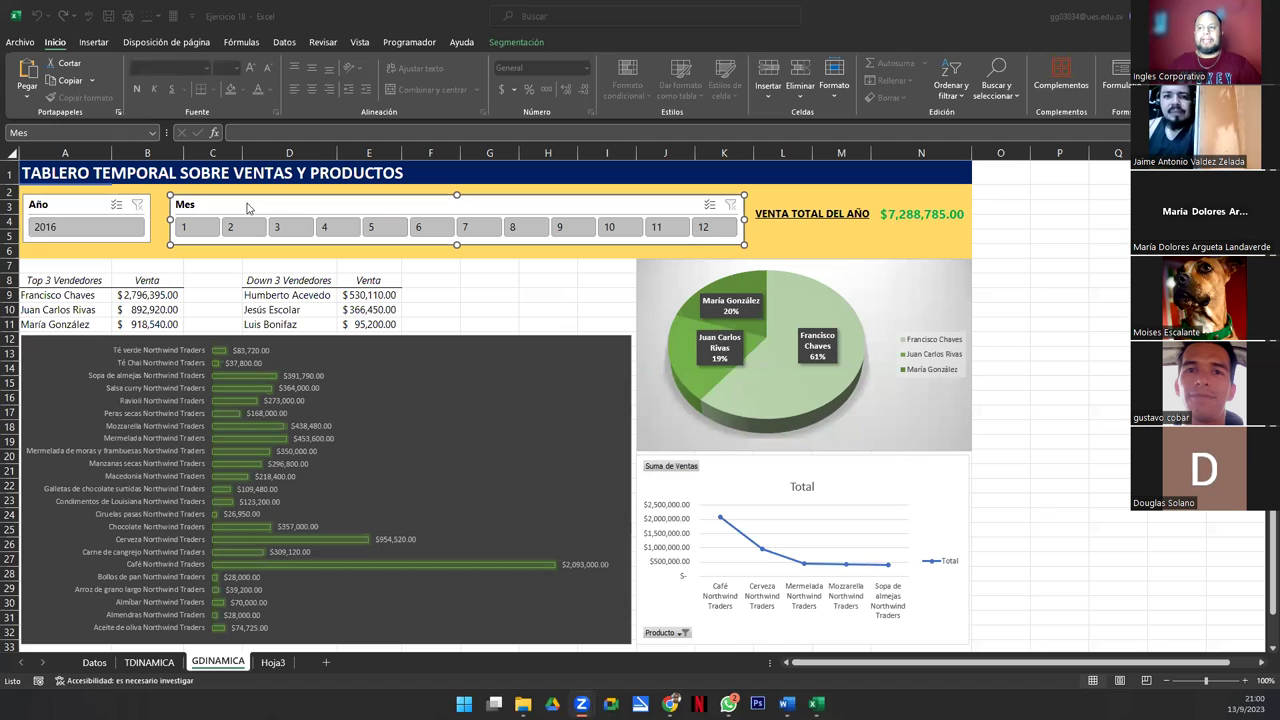
{"action": "left_click", "coordinate": [512, 42]}
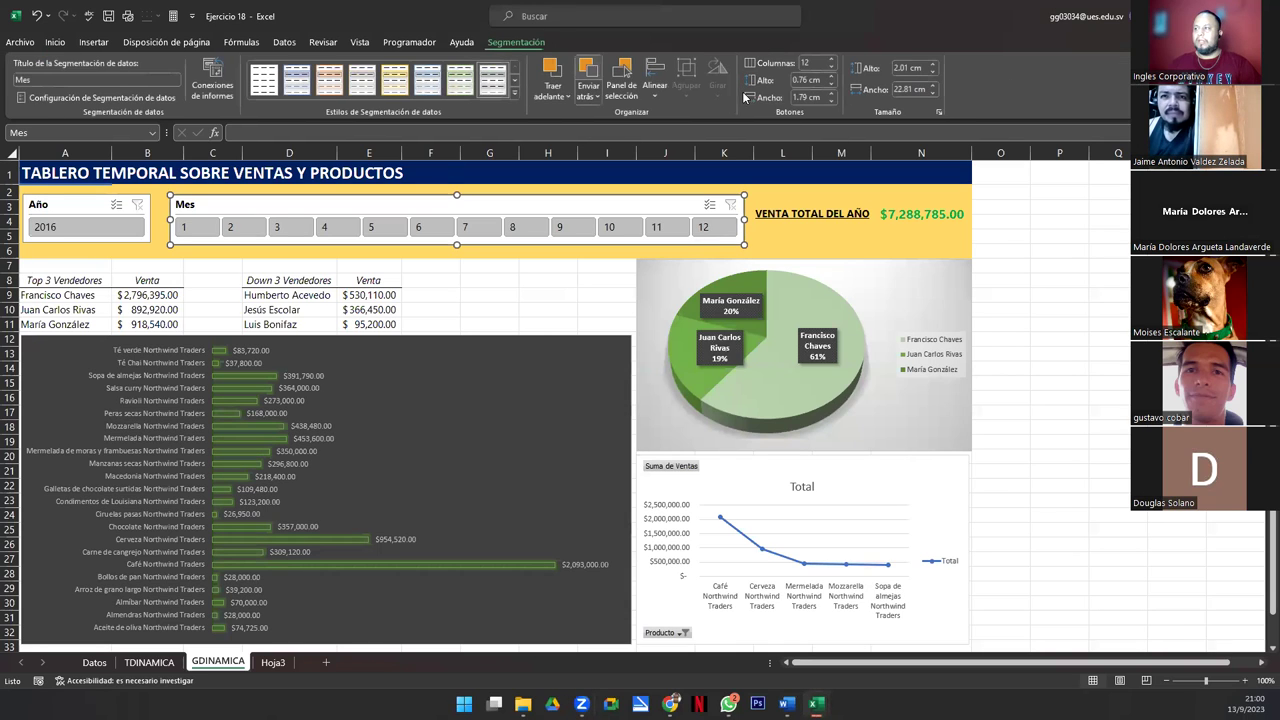
{"action": "left_click", "coordinate": [804, 63]}
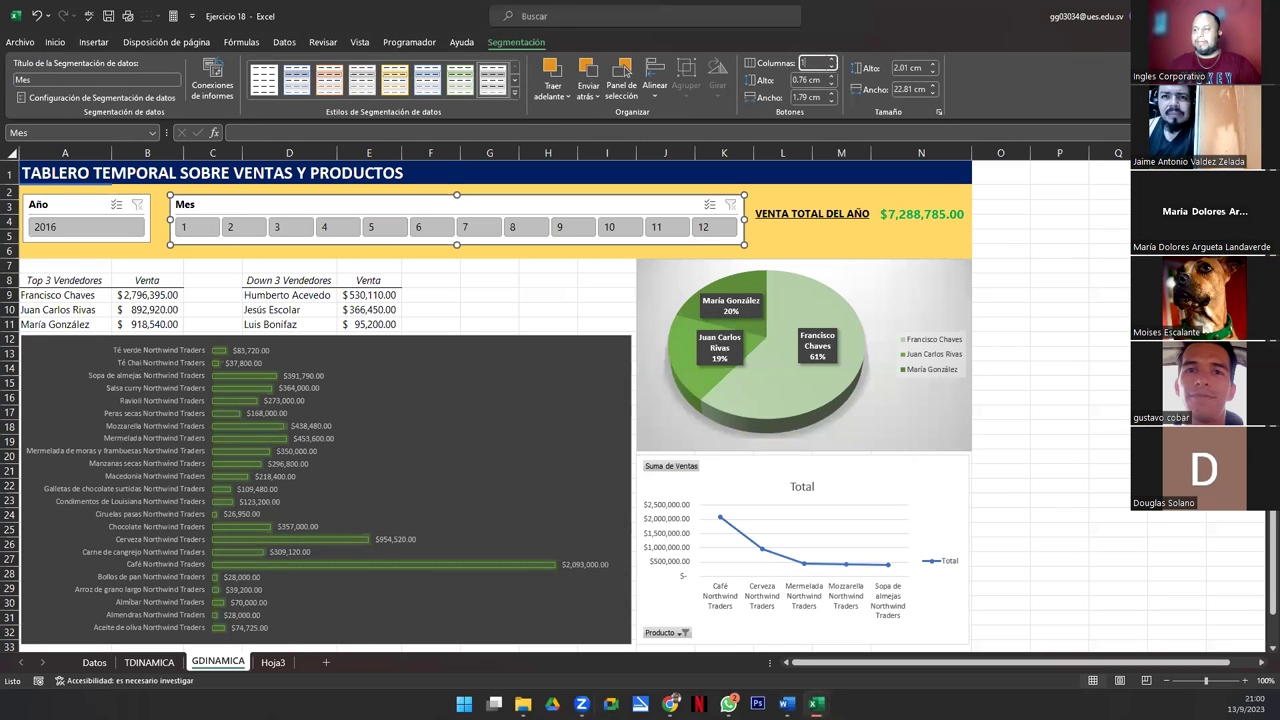
{"action": "type", "text": "1"}
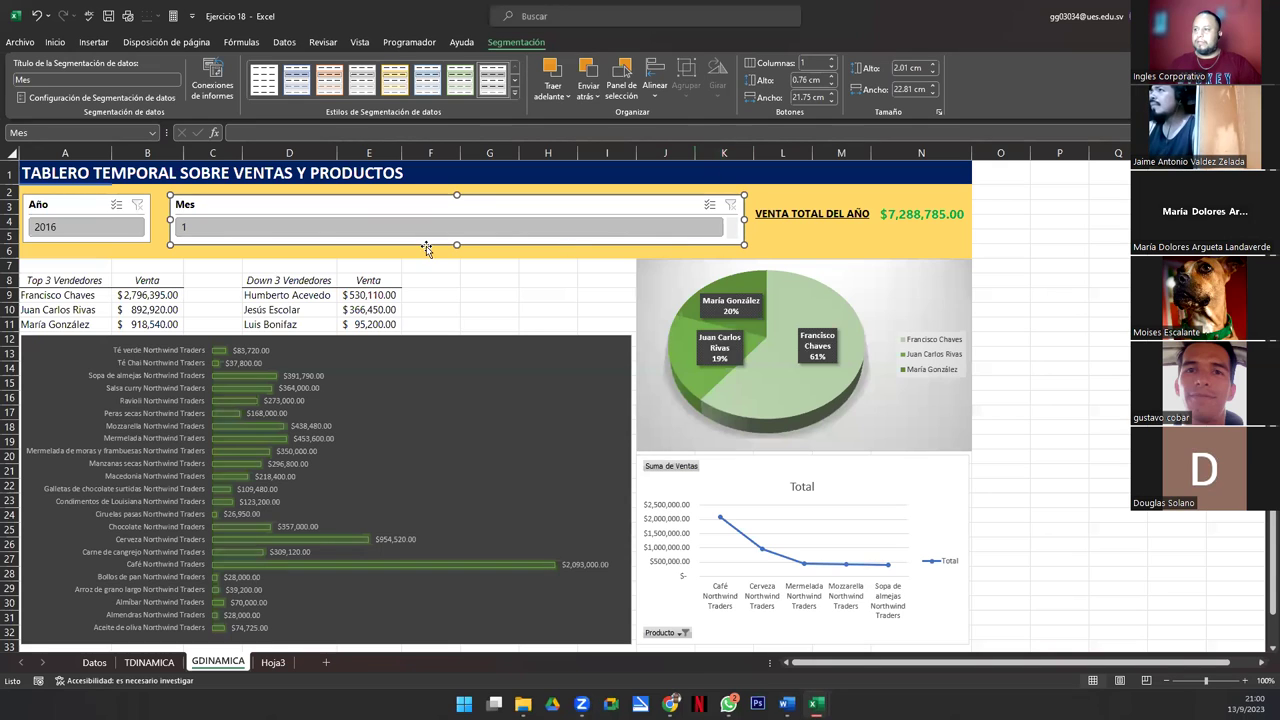
{"action": "left_click_drag", "start_coordinate": [456, 245], "coordinate": [462, 412]}
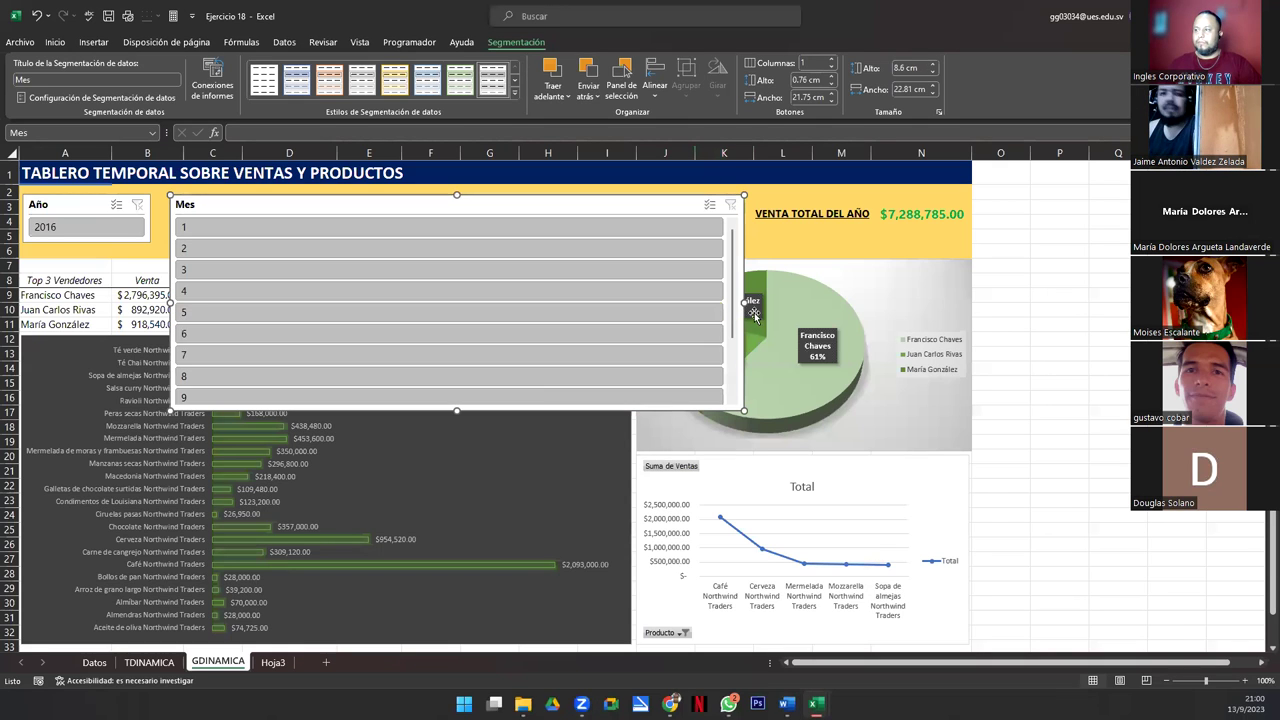
{"action": "left_click_drag", "start_coordinate": [320, 303], "coordinate": [286, 302]}
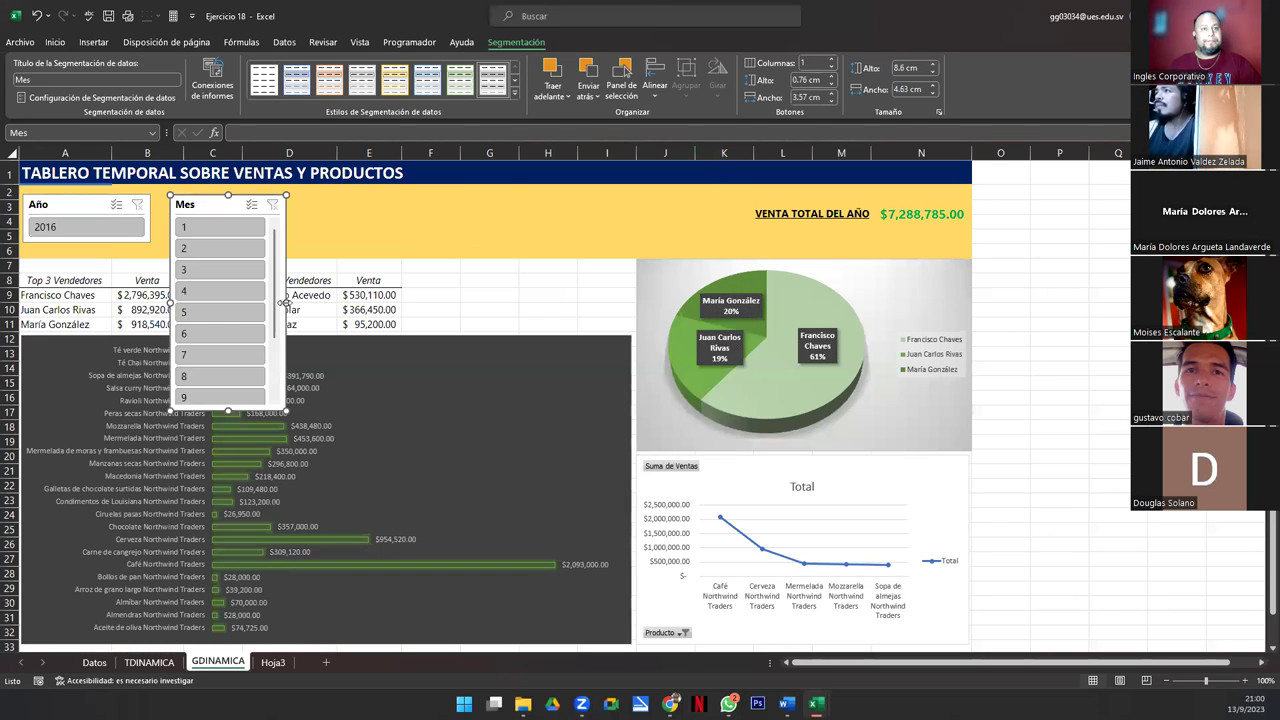
{"action": "left_click", "coordinate": [809, 62]}
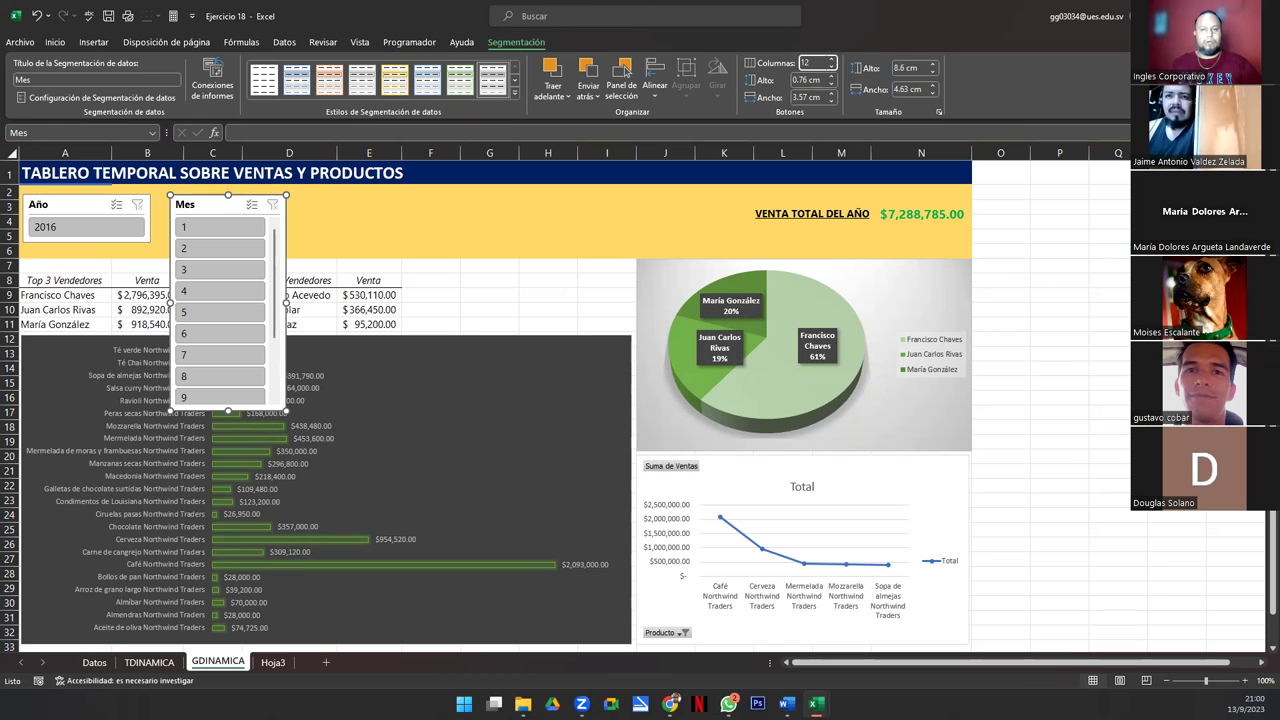
{"action": "type", "text": "12"}
{"action": "key", "text": "Return"}
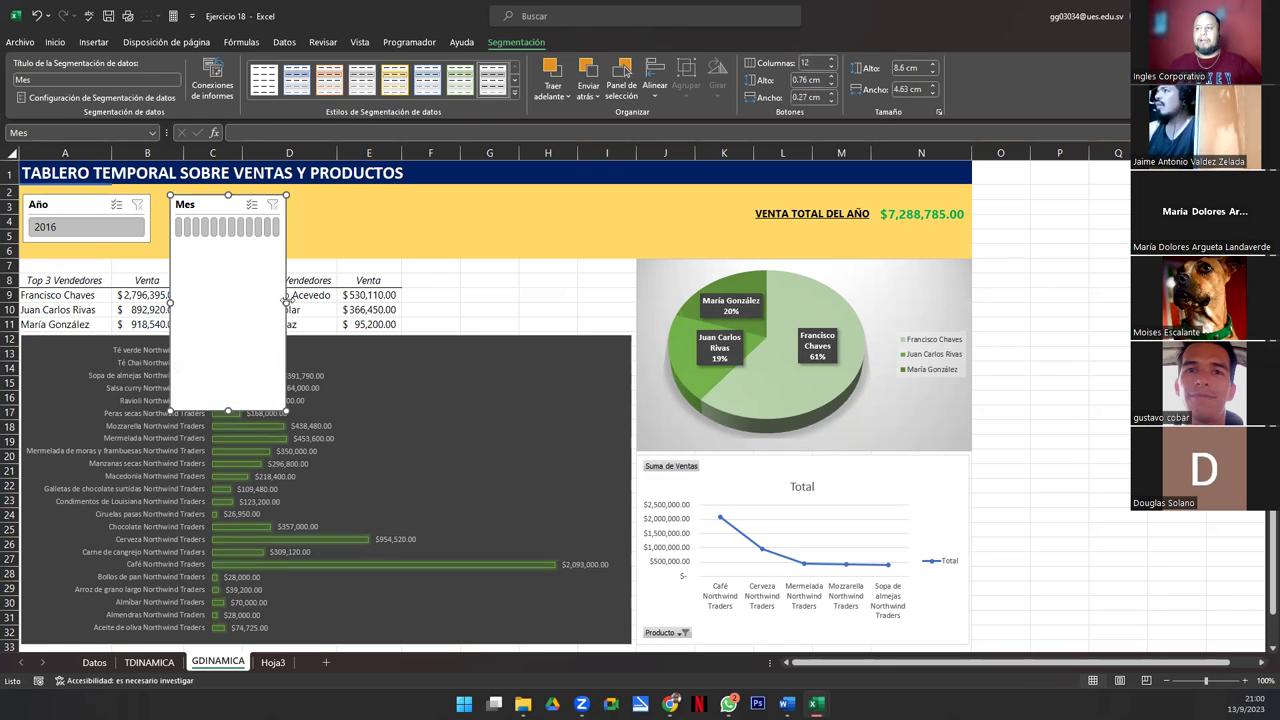
{"action": "left_click_drag", "start_coordinate": [380, 293], "coordinate": [746, 247]}
{"action": "left_click_drag", "start_coordinate": [454, 280], "coordinate": [444, 243]}
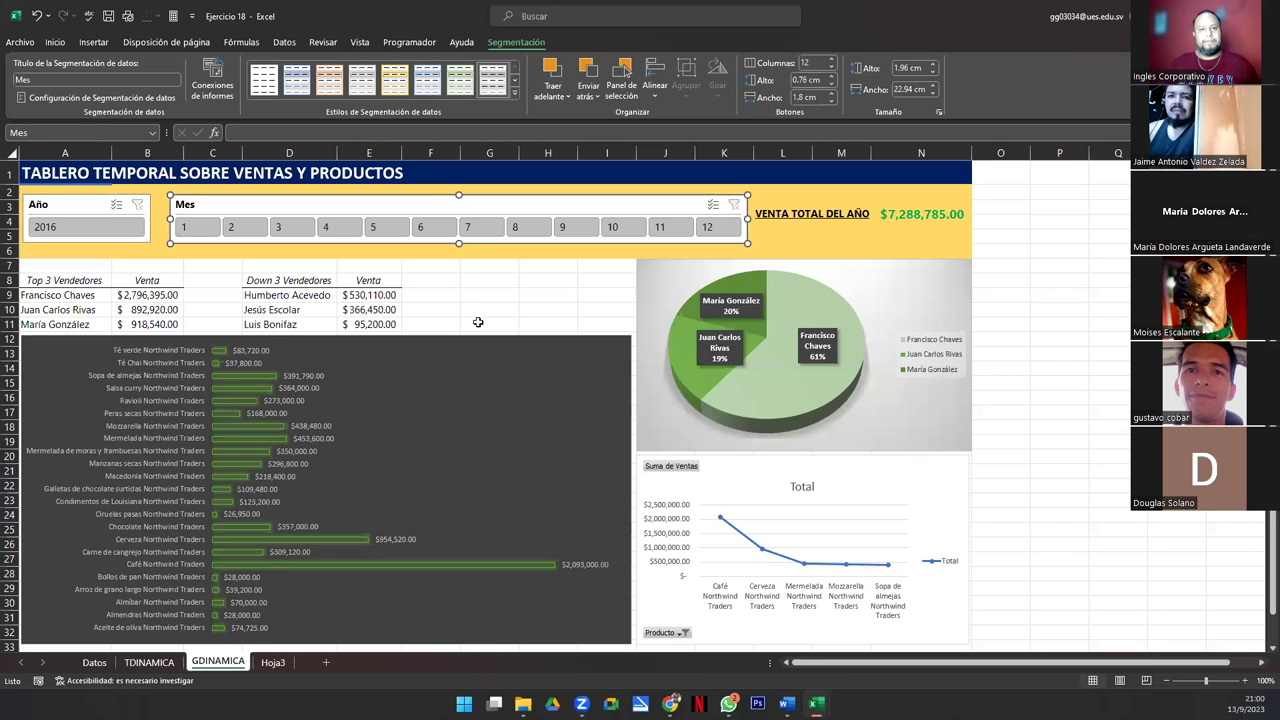
Step: Hide the field list and field buttons on the top-5 line chart
{"action": "left_click", "coordinate": [743, 483]}
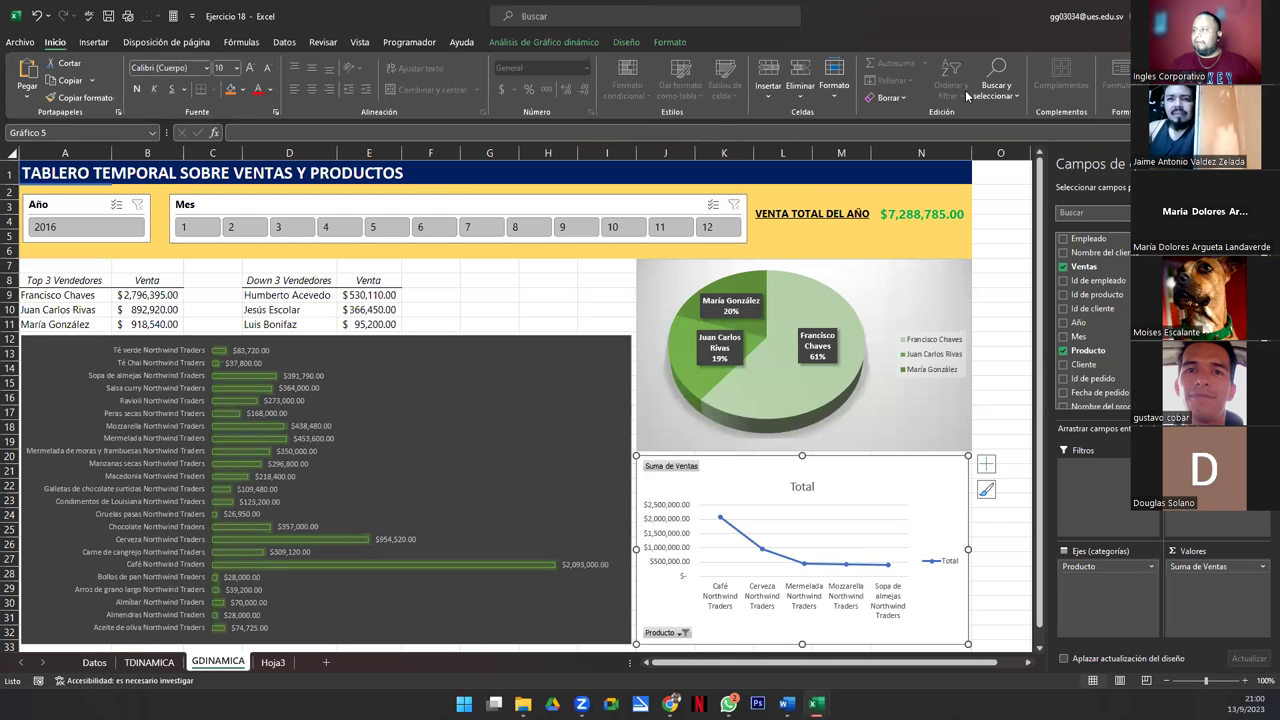
{"action": "left_click", "coordinate": [561, 42]}
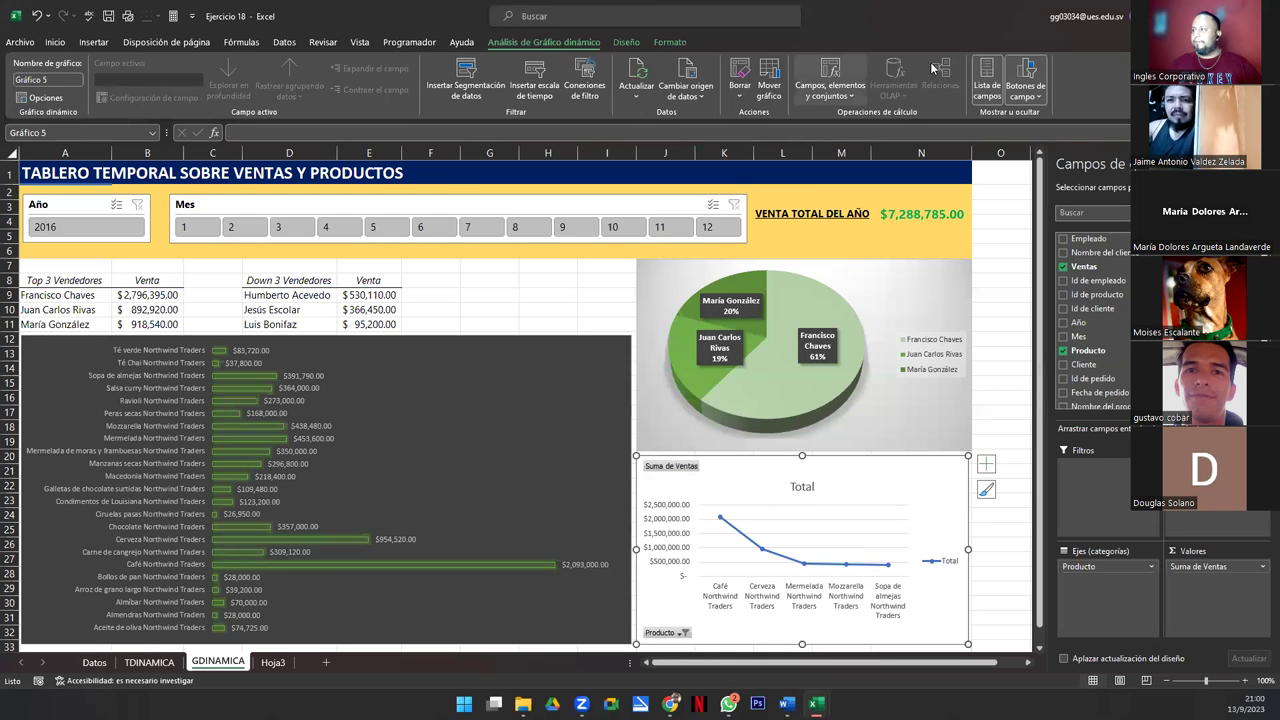
{"action": "left_click", "coordinate": [987, 70]}
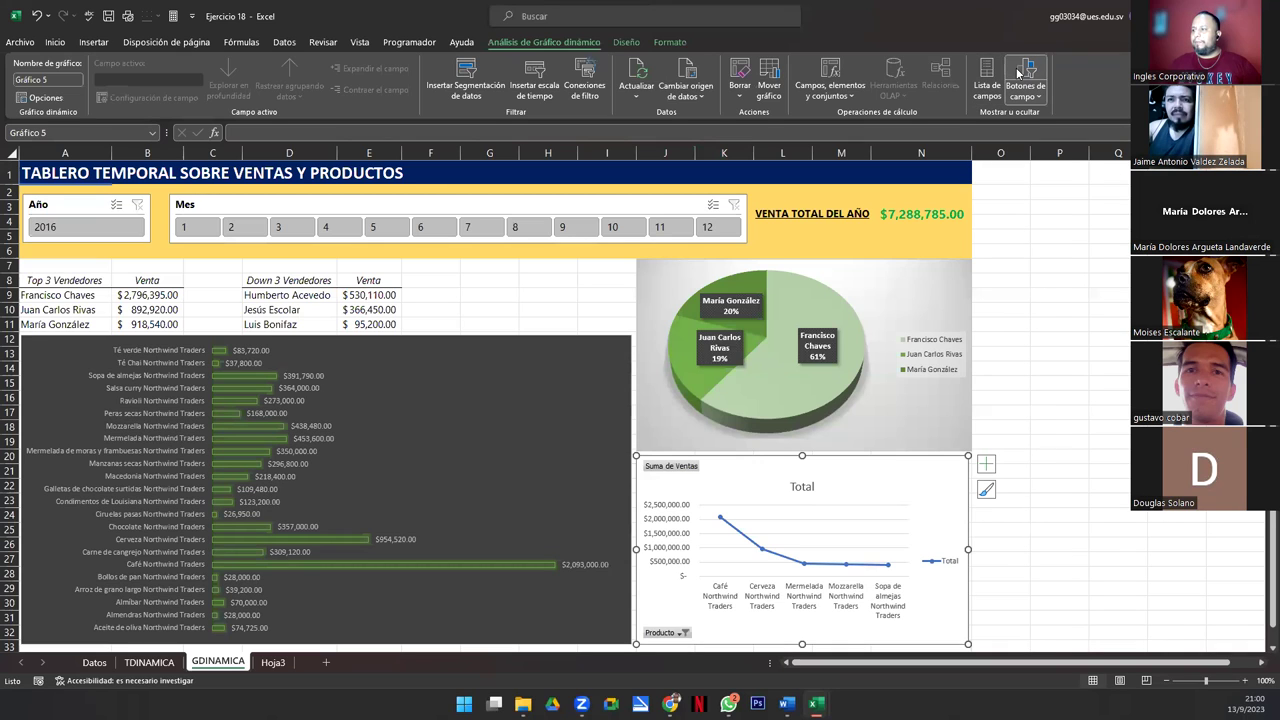
{"action": "left_click", "coordinate": [1020, 72]}
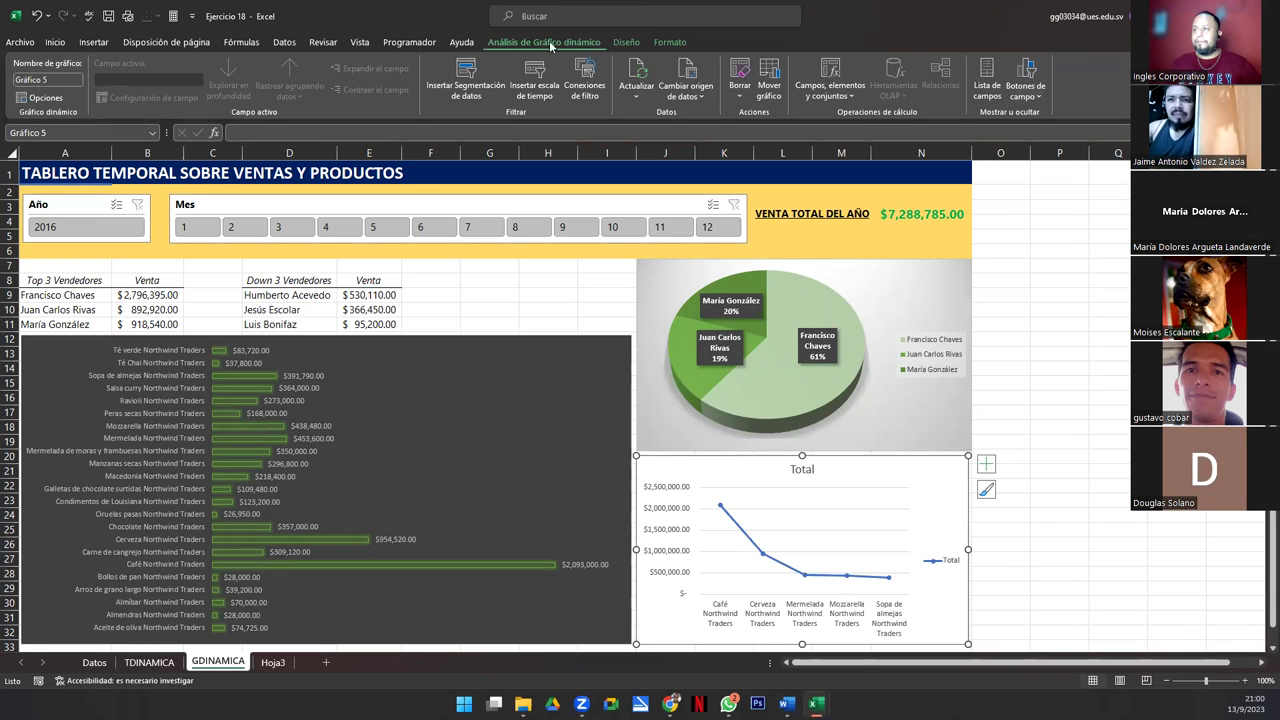
Step: Remove the 'Total' chart title from the line chart
{"action": "left_click", "coordinate": [626, 42]}
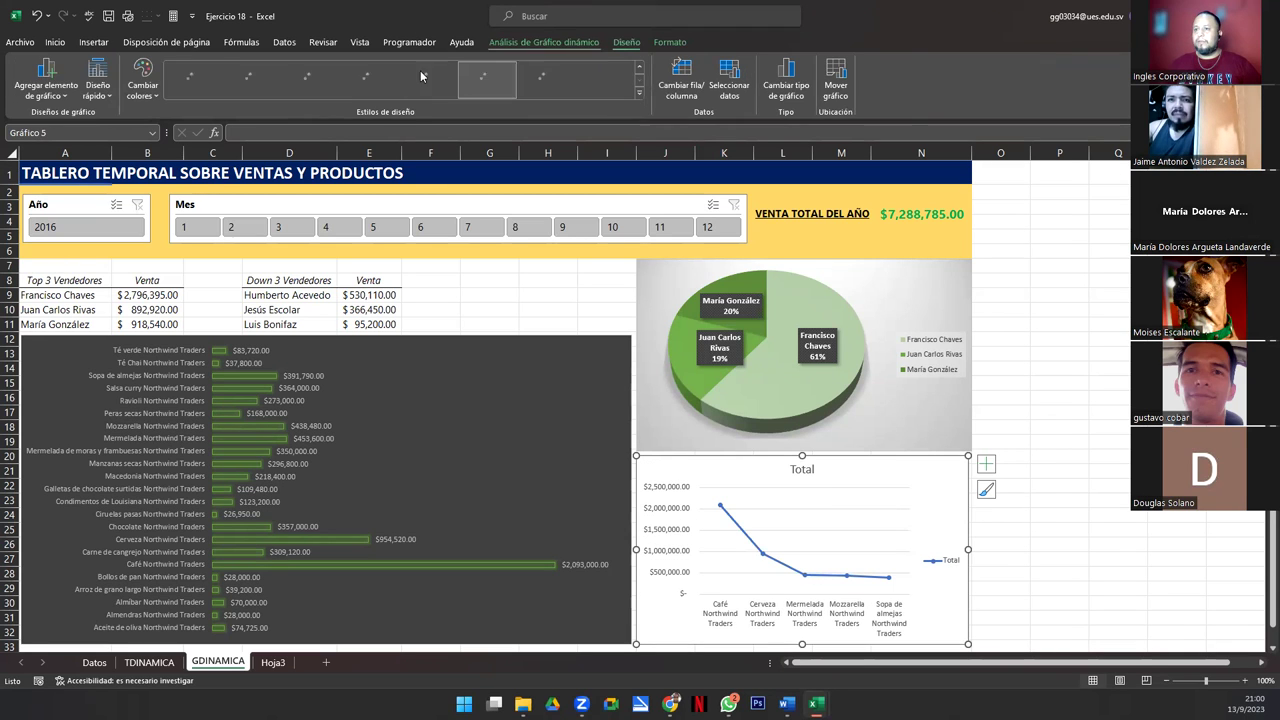
{"action": "left_click", "coordinate": [59, 98]}
{"action": "mouse_move", "coordinate": [117, 211]}
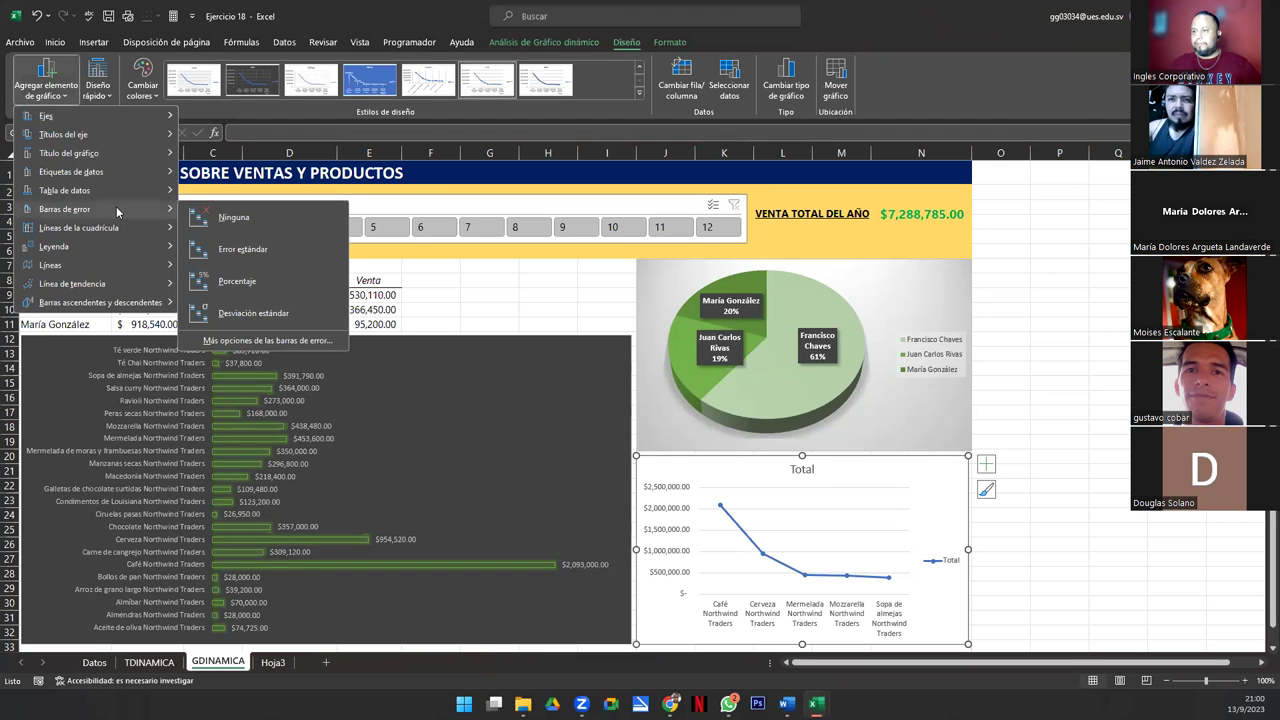
{"action": "mouse_move", "coordinate": [120, 153]}
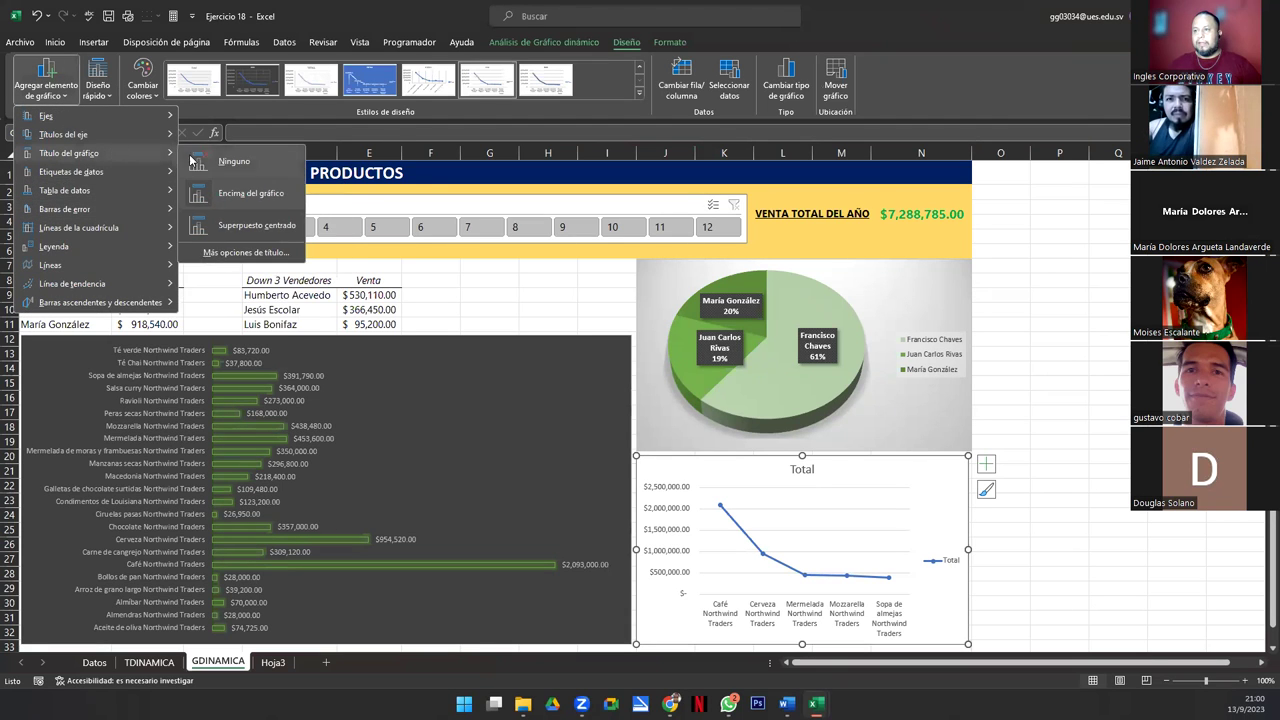
{"action": "left_click", "coordinate": [226, 161]}
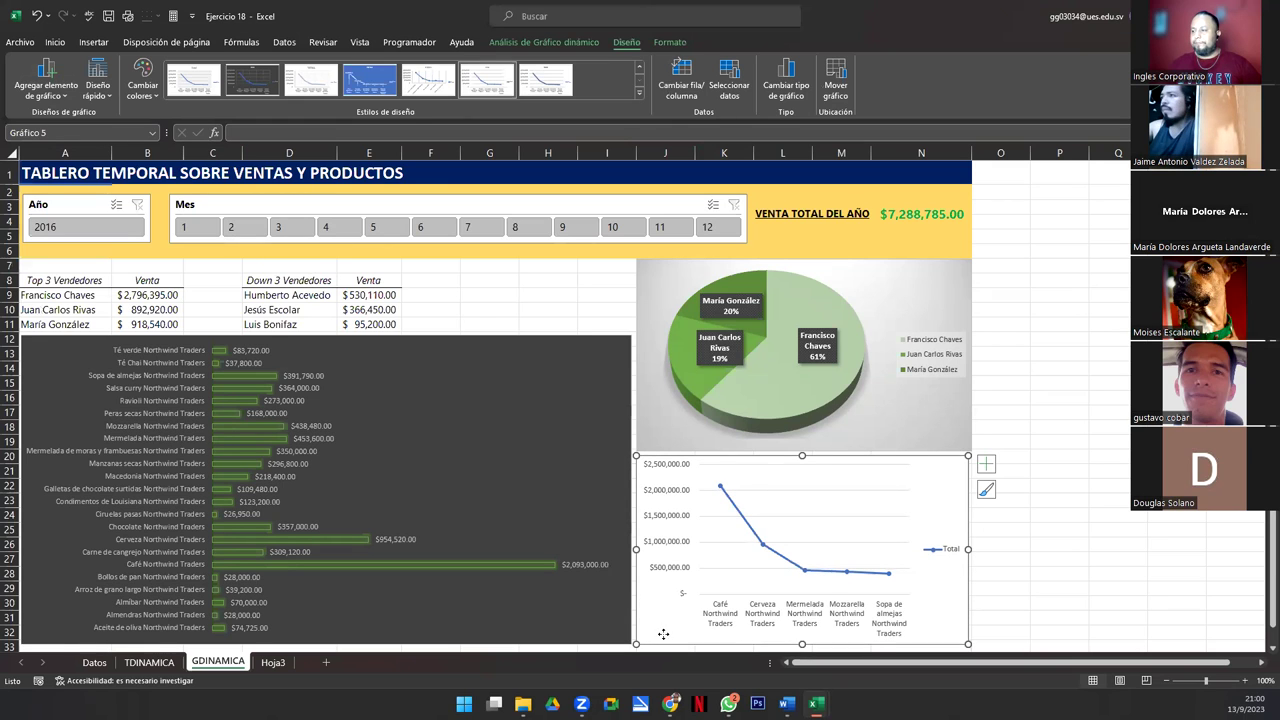
Step: Apply a dark chart style with a green monochromatic colour scheme
{"action": "left_click", "coordinate": [255, 84]}
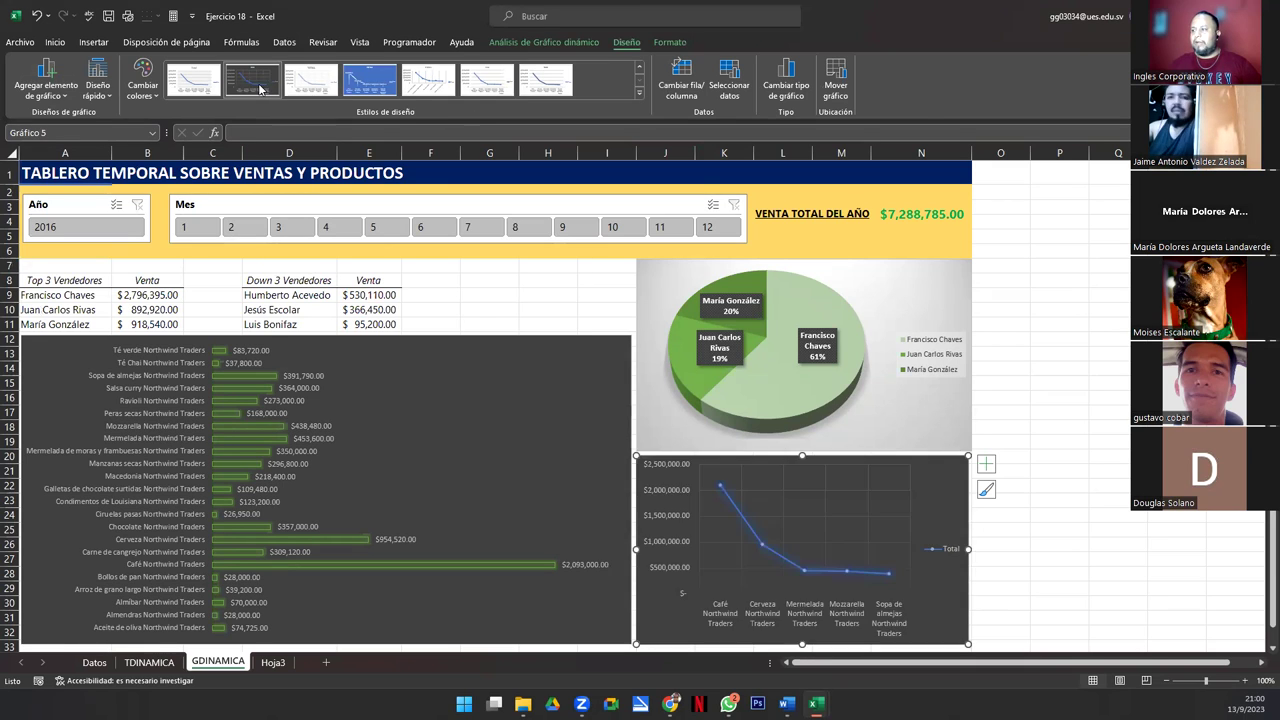
{"action": "left_click", "coordinate": [143, 92]}
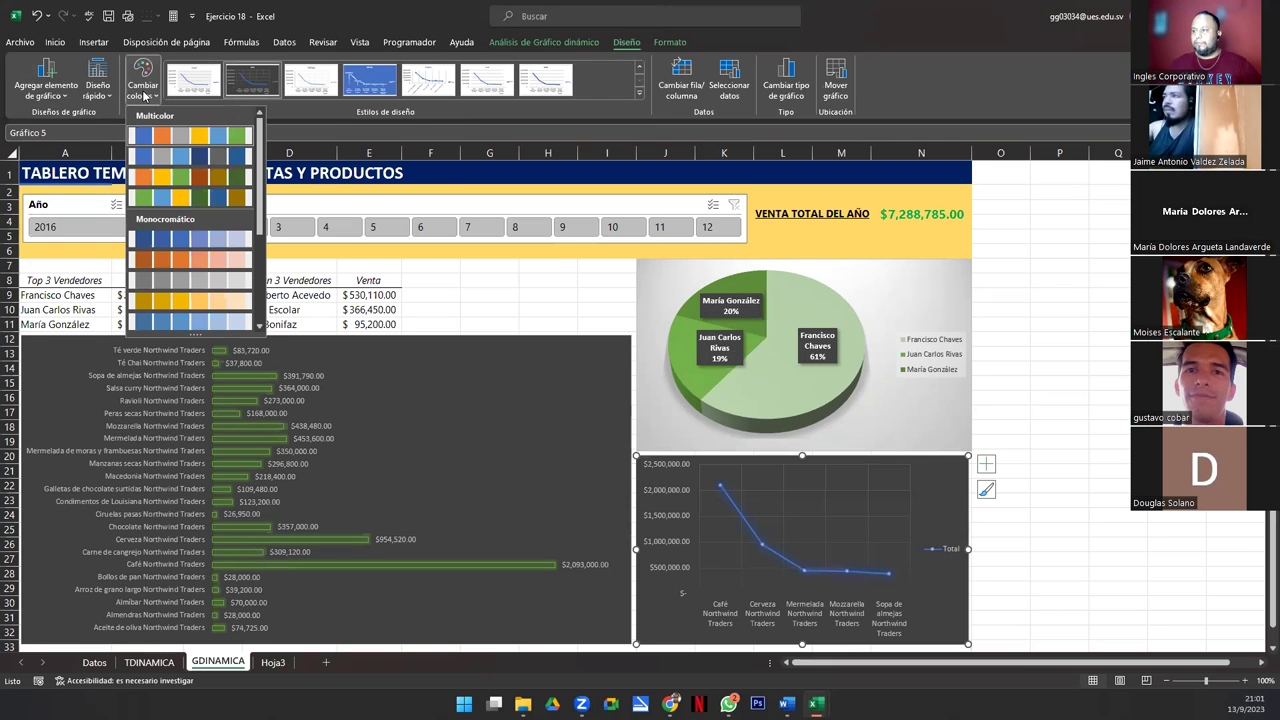
{"action": "scroll", "coordinate": [183, 318], "scroll_direction": "down", "scroll_amount": 3}
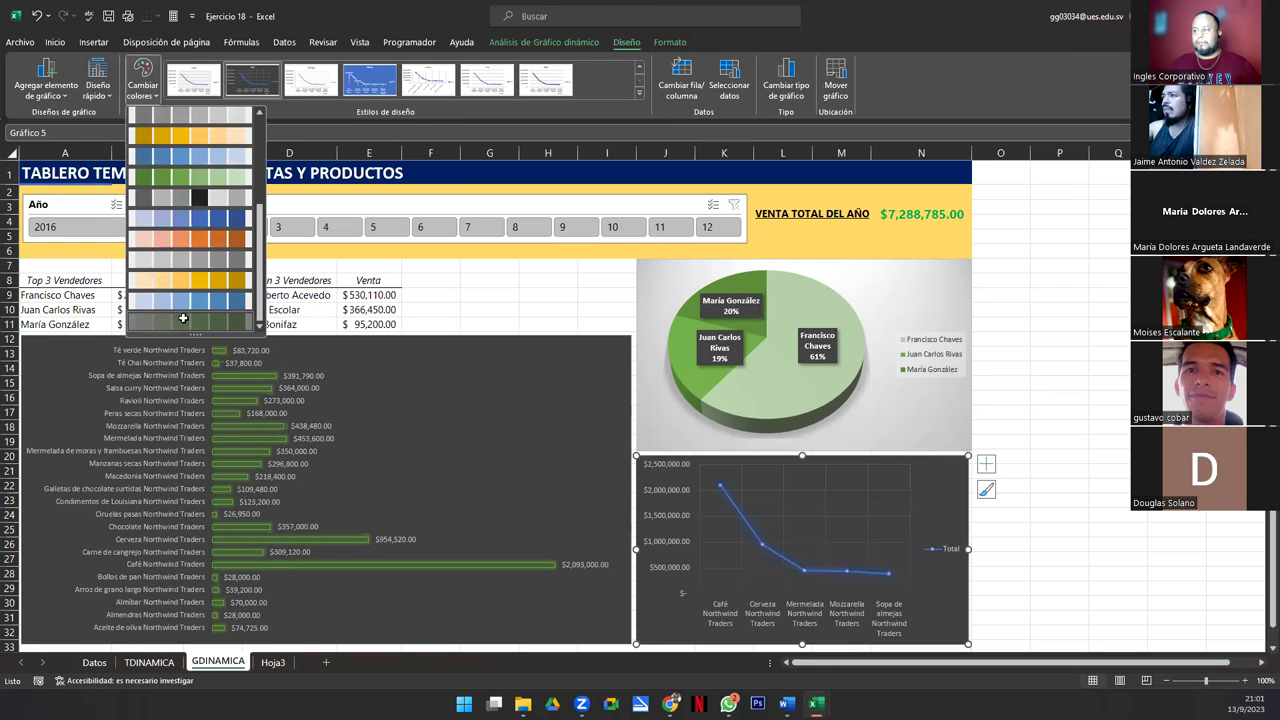
{"action": "left_click", "coordinate": [183, 320]}
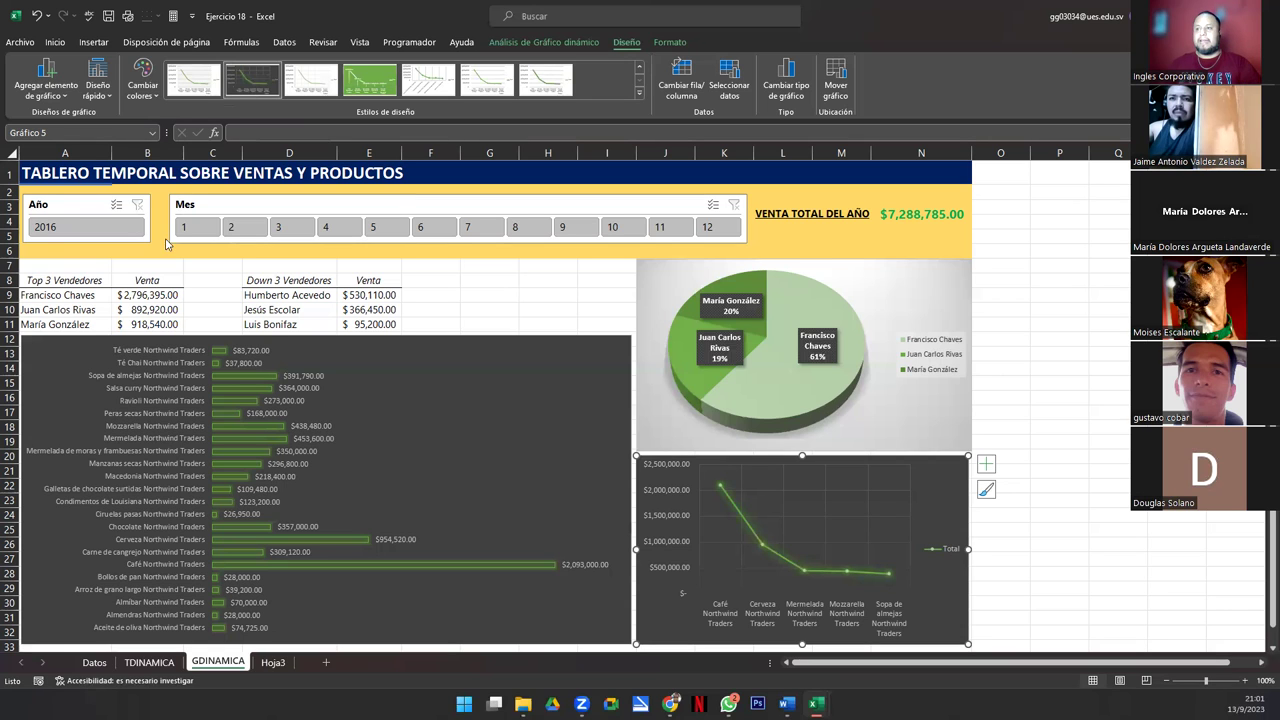
Step: Link the Año slicer to all five pivot tables, including TablaDinámica6
{"action": "left_click", "coordinate": [66, 206]}
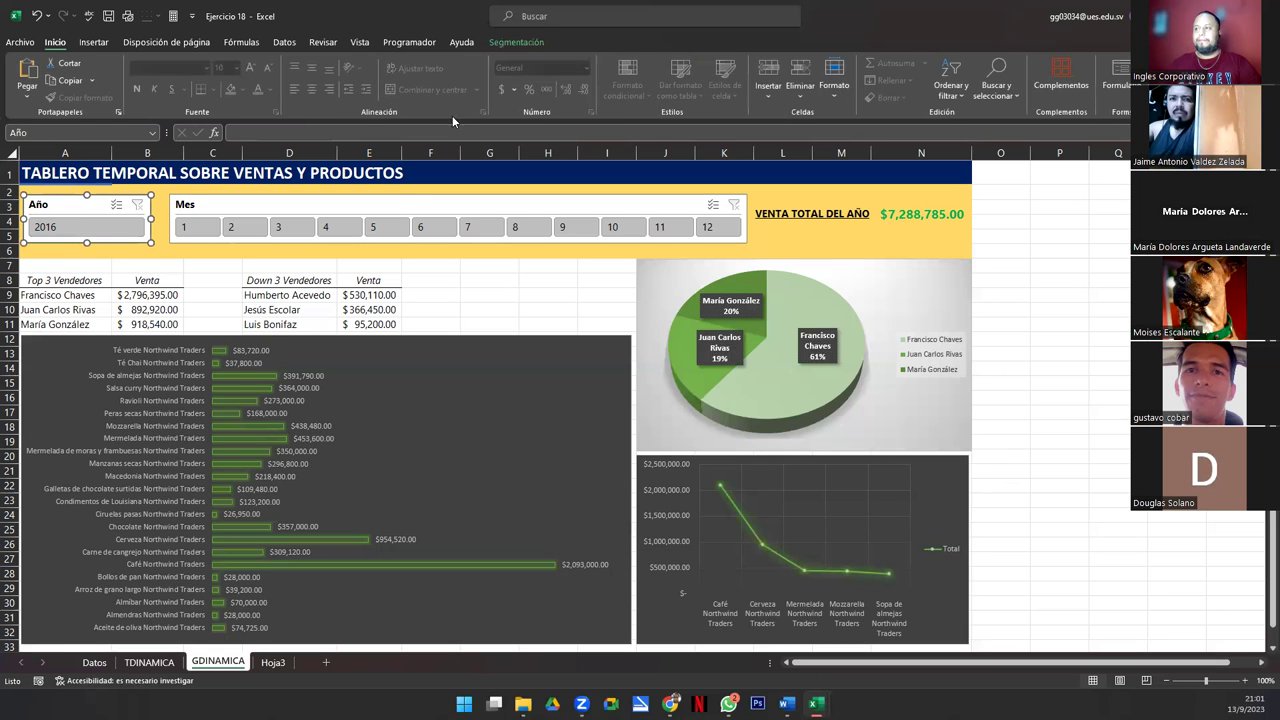
{"action": "left_click", "coordinate": [497, 43]}
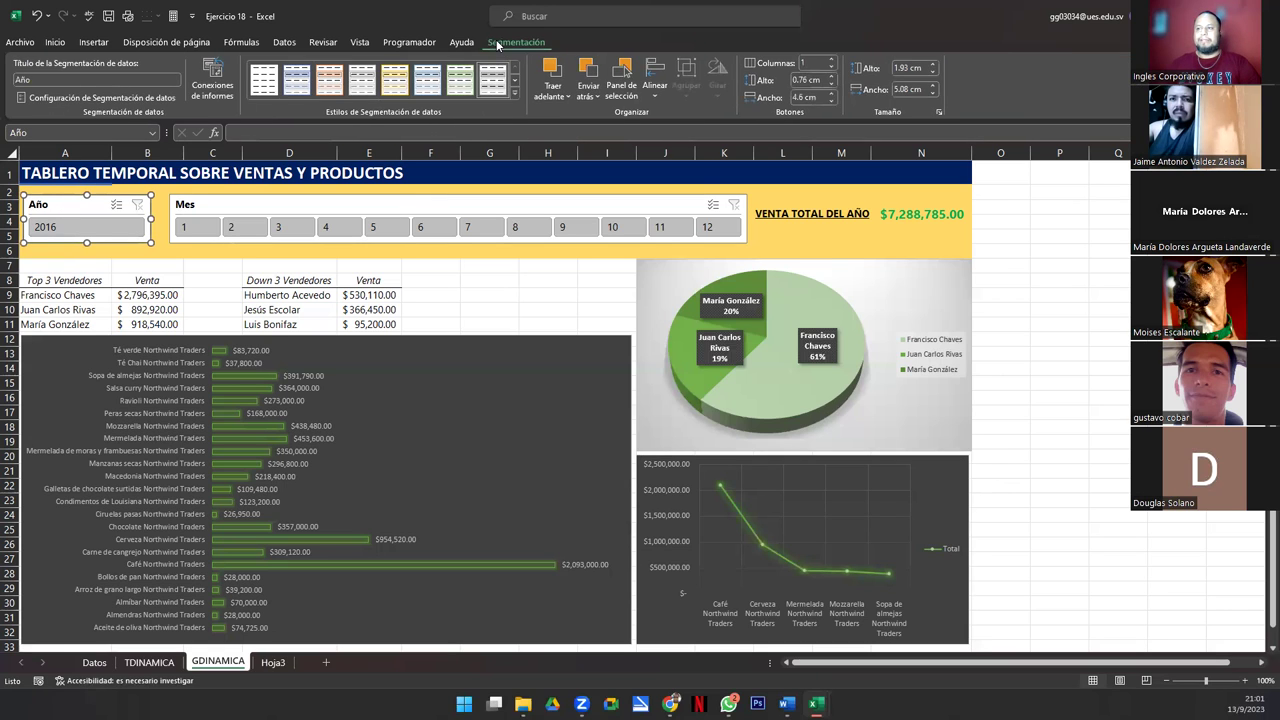
{"action": "left_click", "coordinate": [212, 78]}
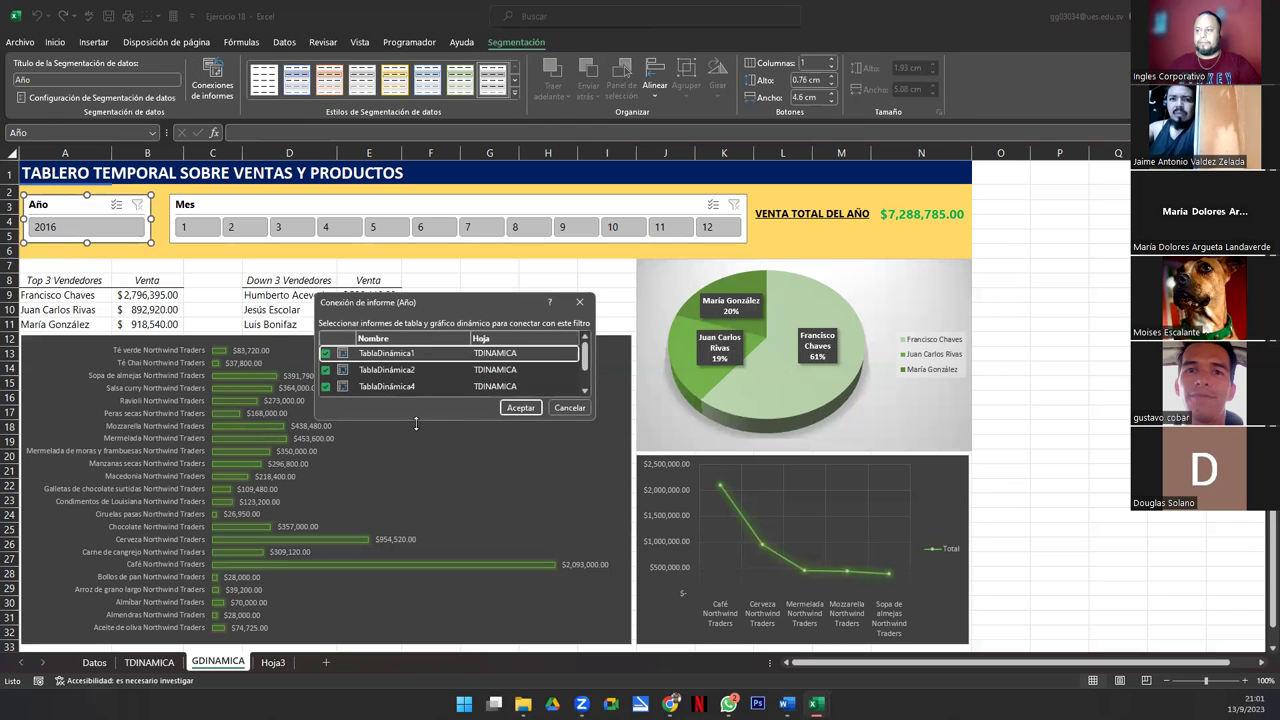
{"action": "left_click_drag", "start_coordinate": [416, 424], "coordinate": [491, 470]}
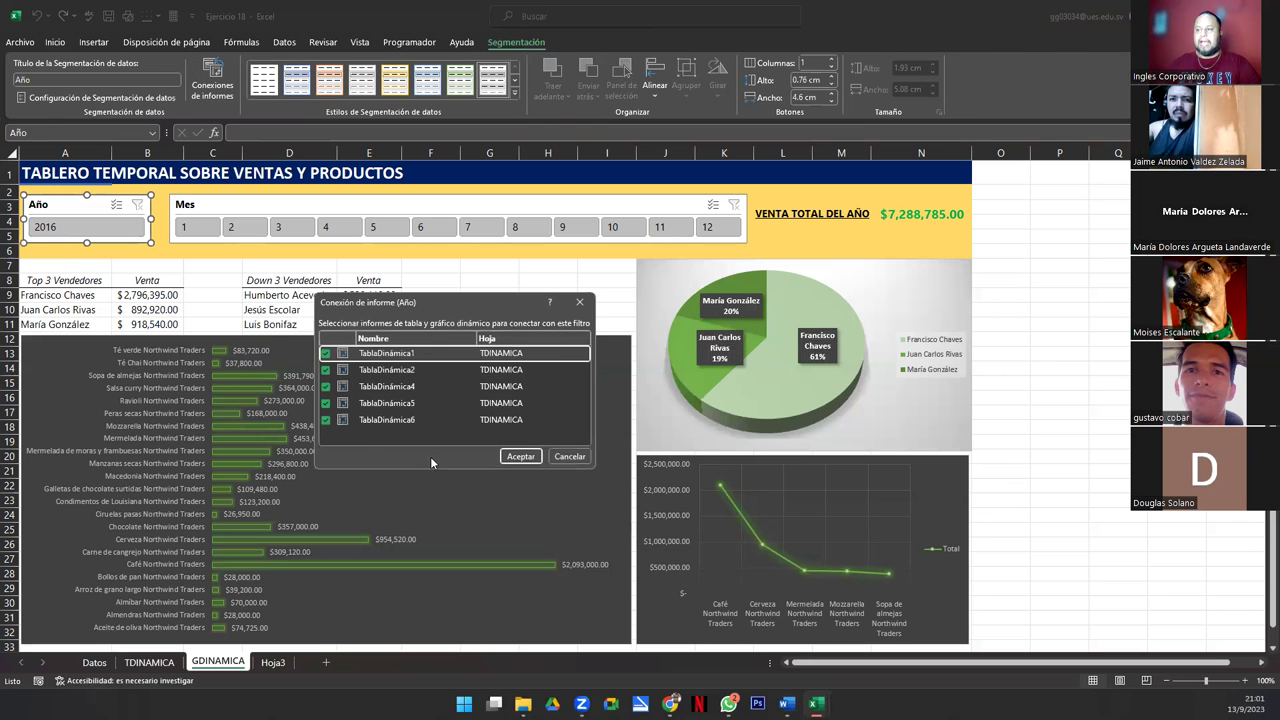
{"action": "left_click", "coordinate": [517, 459]}
Step: Link the Mes slicer to every pivot table and filter the dashboard to month 1
{"action": "left_click", "coordinate": [262, 208]}
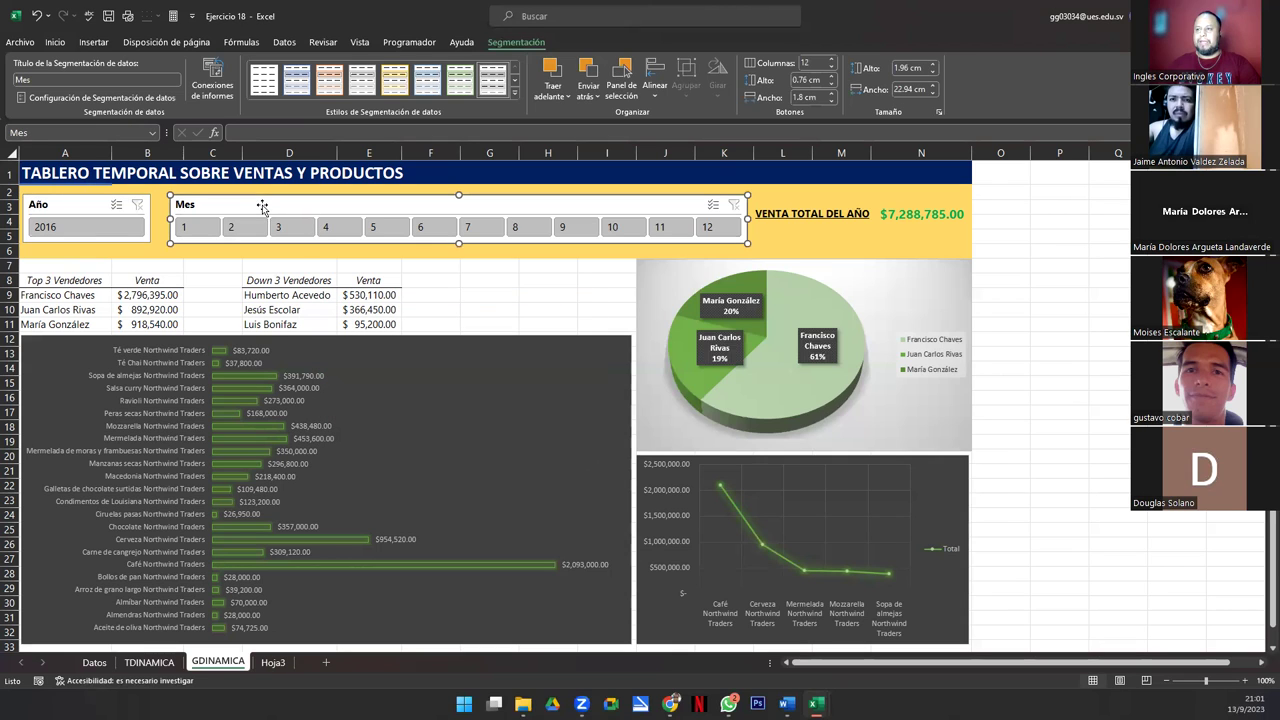
{"action": "left_click", "coordinate": [218, 92]}
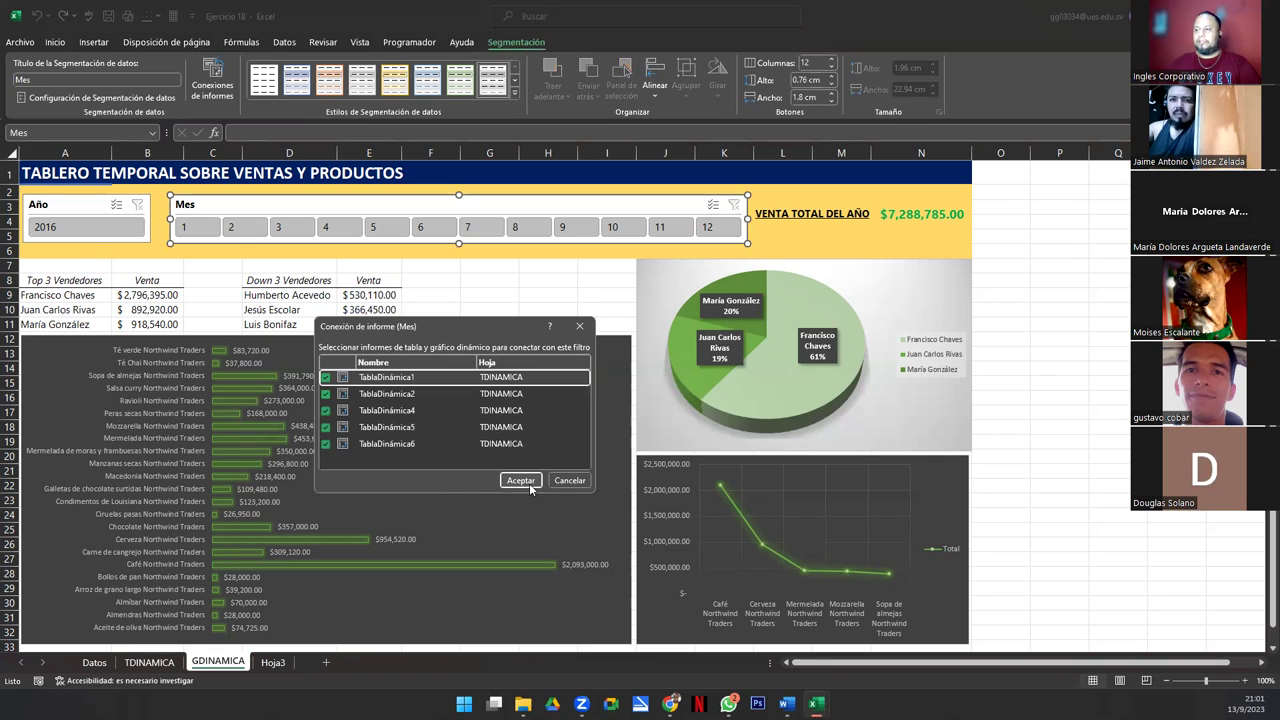
{"action": "left_click", "coordinate": [521, 431]}
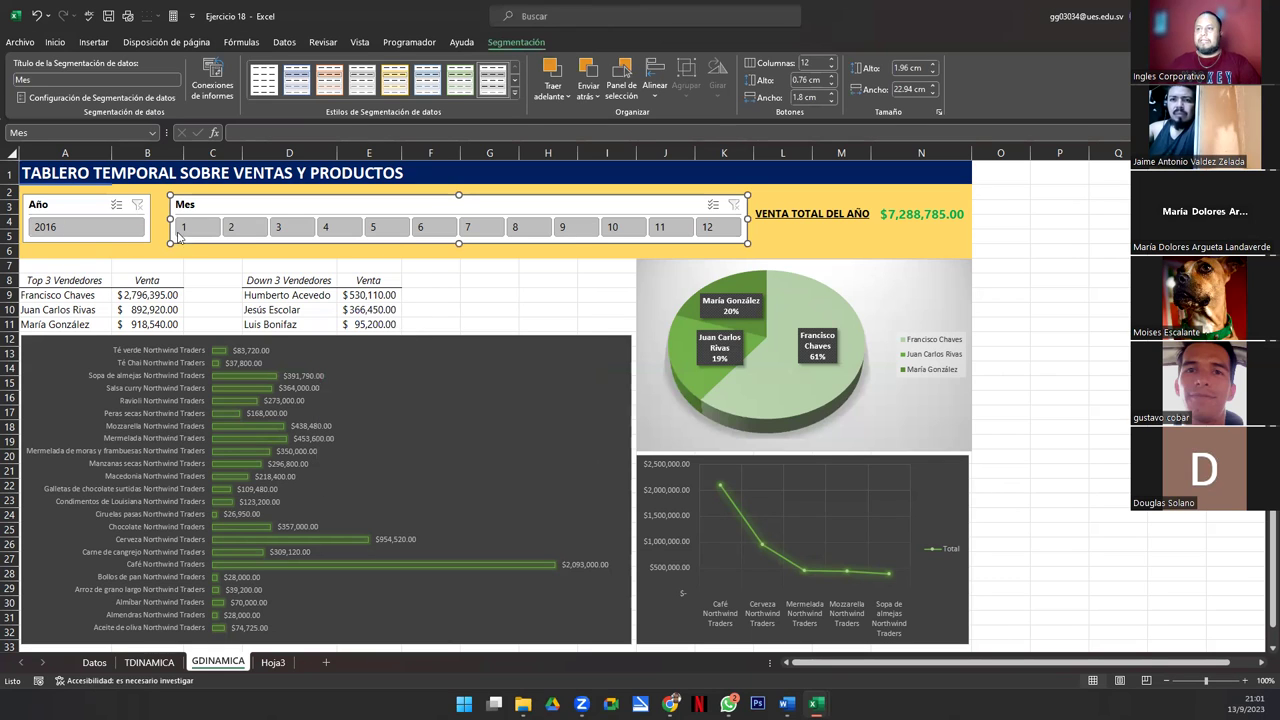
{"action": "left_click", "coordinate": [184, 228]}
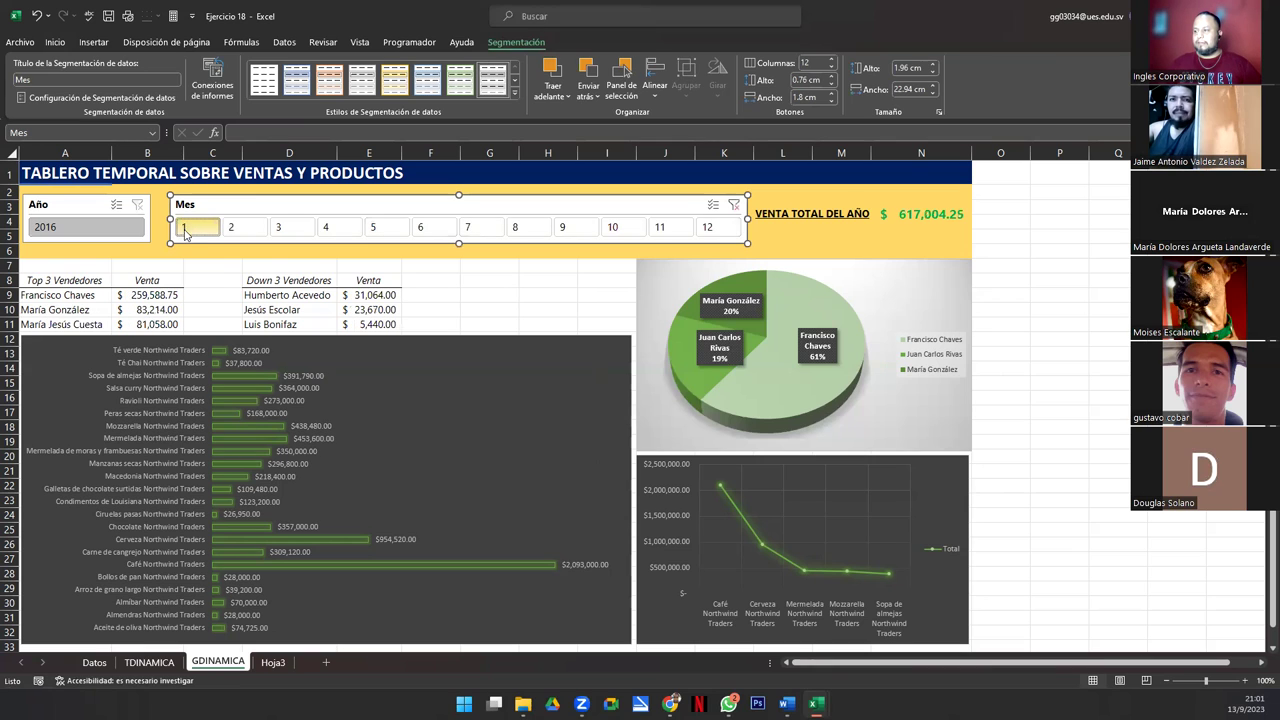
Step: Select months 2, 3 and 4, then drag across months 7 to 12 in the Mes slicer
{"action": "left_click", "coordinate": [245, 228]}
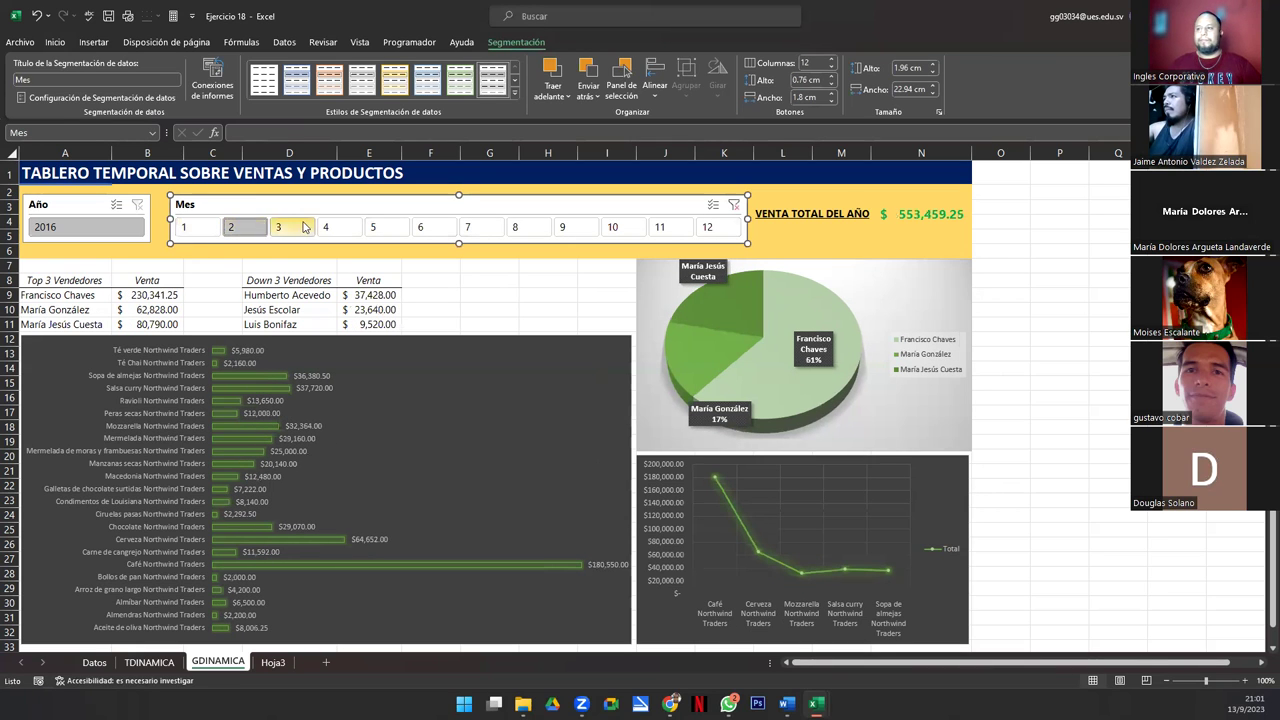
{"action": "left_click", "coordinate": [300, 228]}
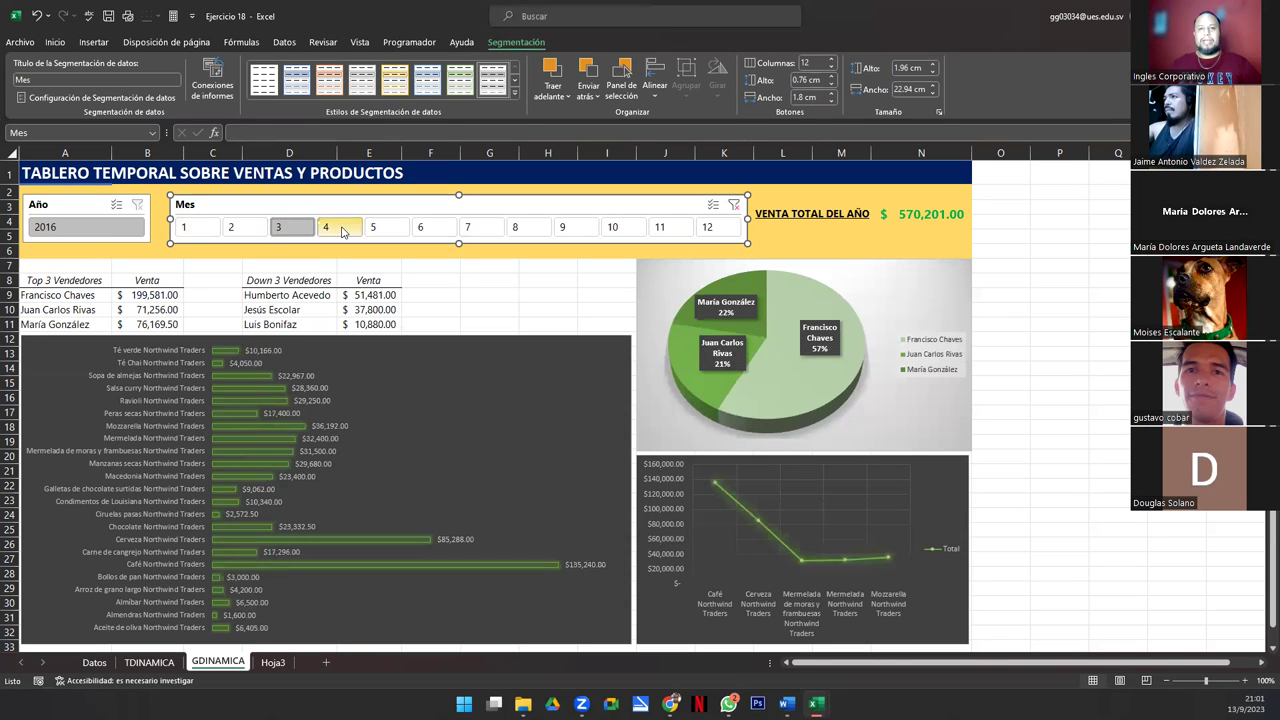
{"action": "left_click", "coordinate": [341, 229]}
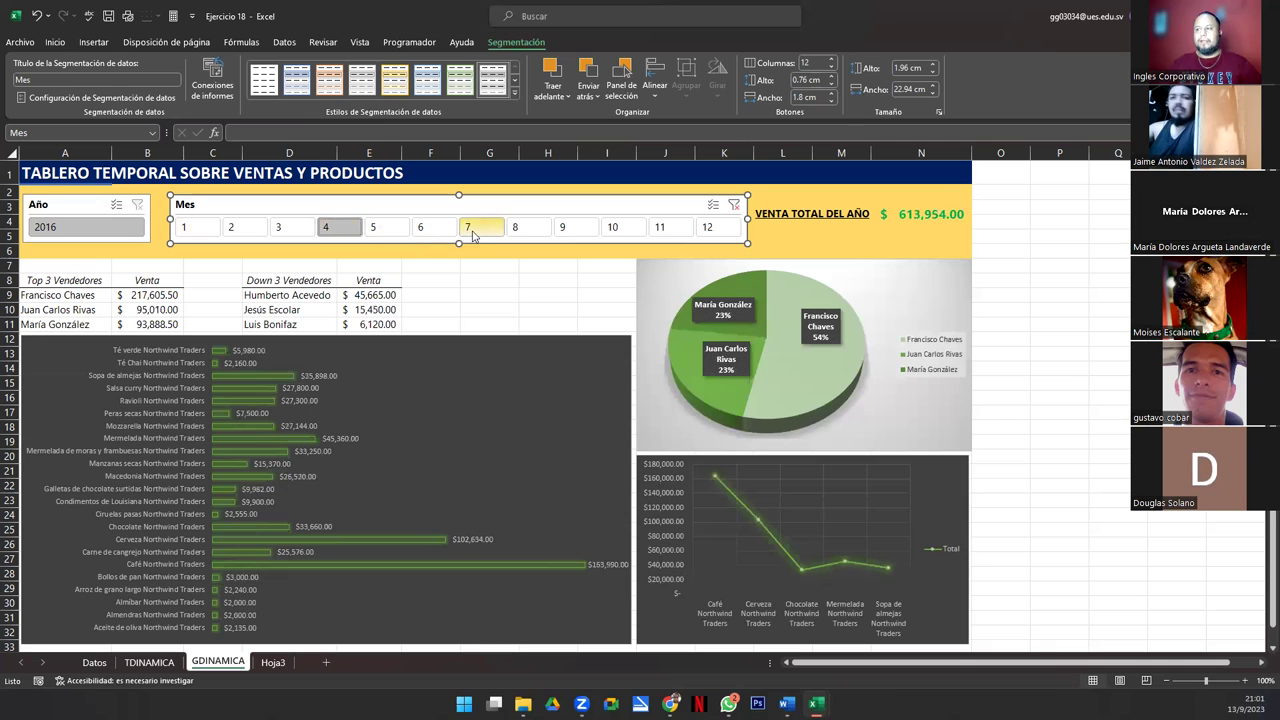
{"action": "left_click_drag", "start_coordinate": [472, 233], "coordinate": [707, 229]}
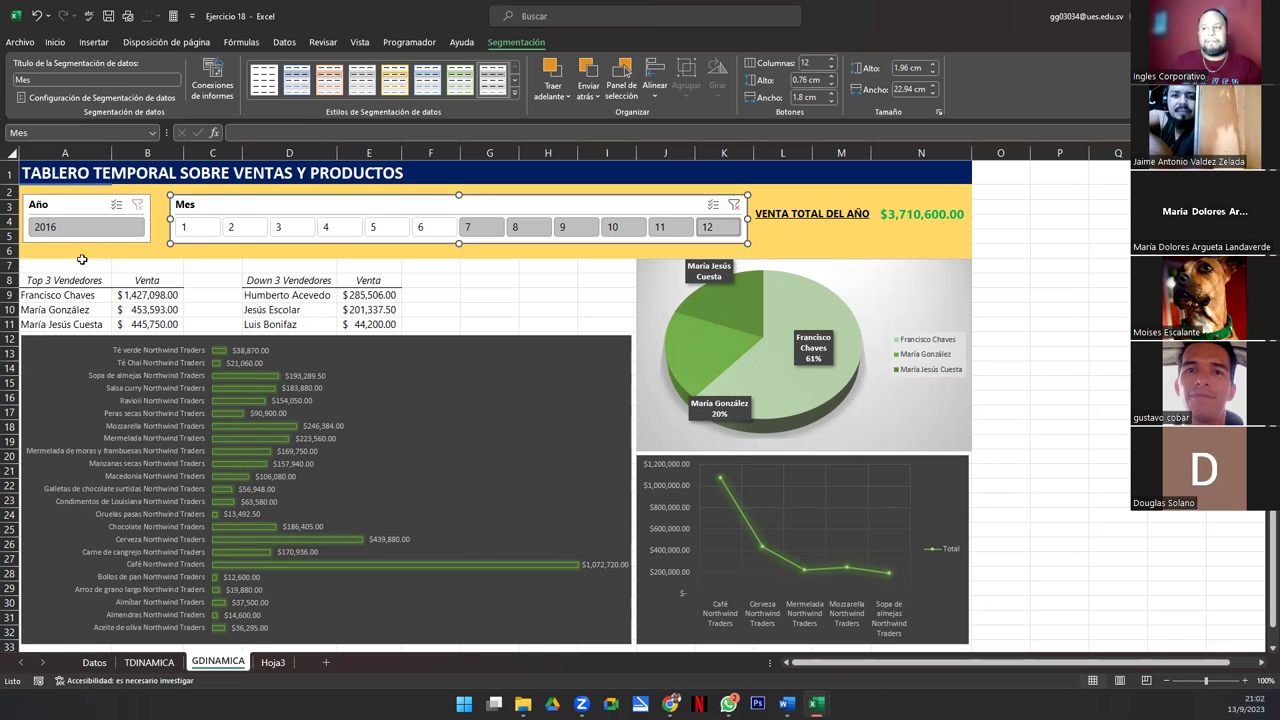
Step: Bold the Top 3 (B9:B11) and Down 3 (E9:E11) Venta amounts and autofit columns B and E
{"action": "left_click_drag", "start_coordinate": [142, 292], "coordinate": [145, 323]}
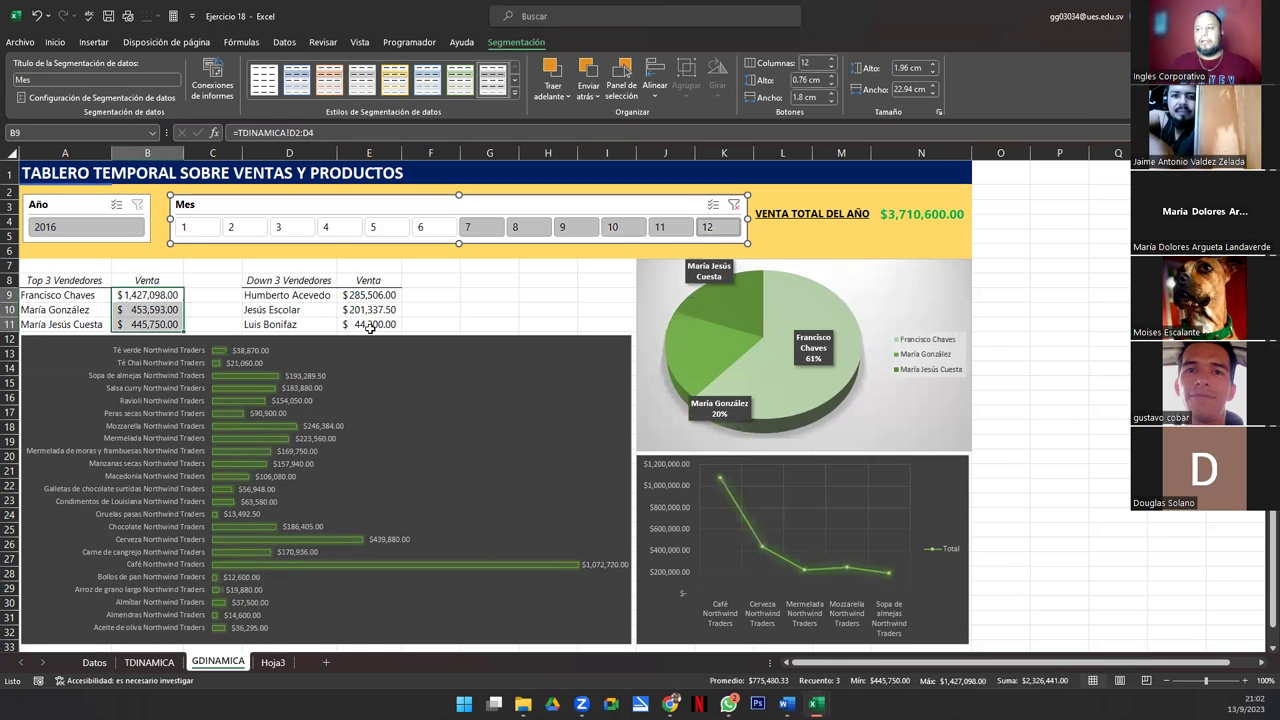
{"action": "left_click_drag", "start_coordinate": [369, 295], "coordinate": [370, 325], "text": "ctrl"}
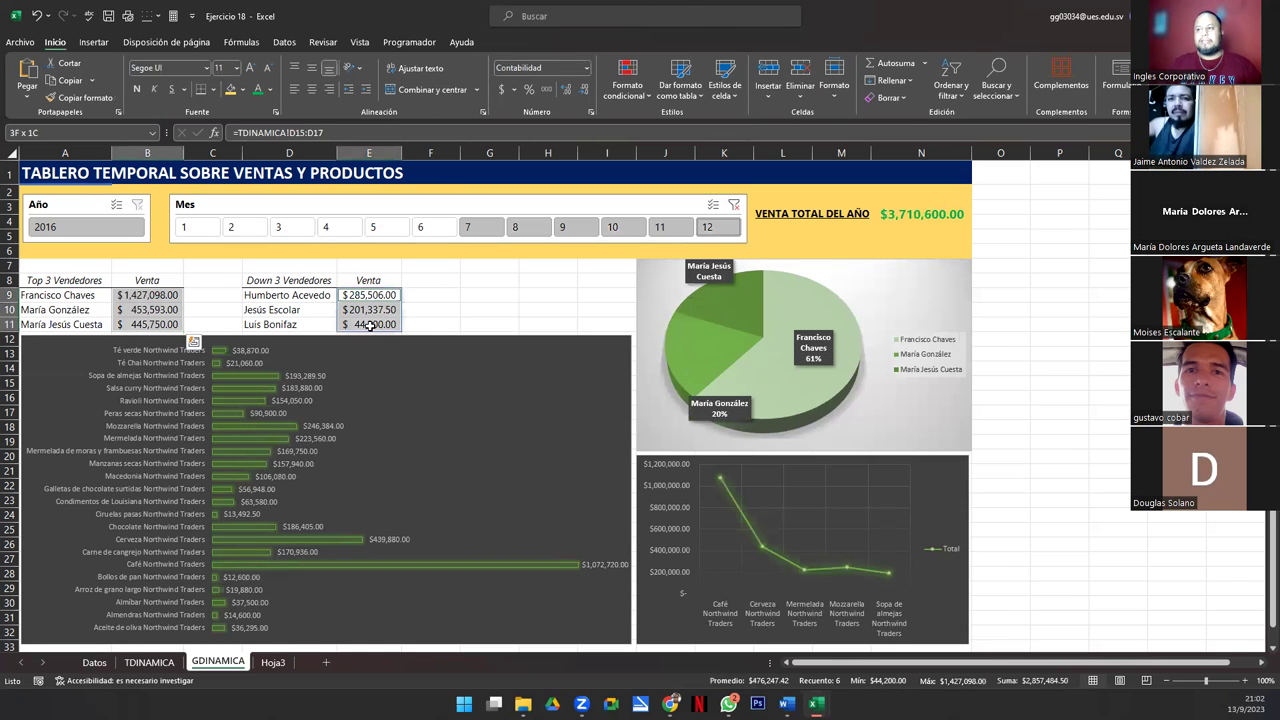
{"action": "left_click", "coordinate": [137, 89]}
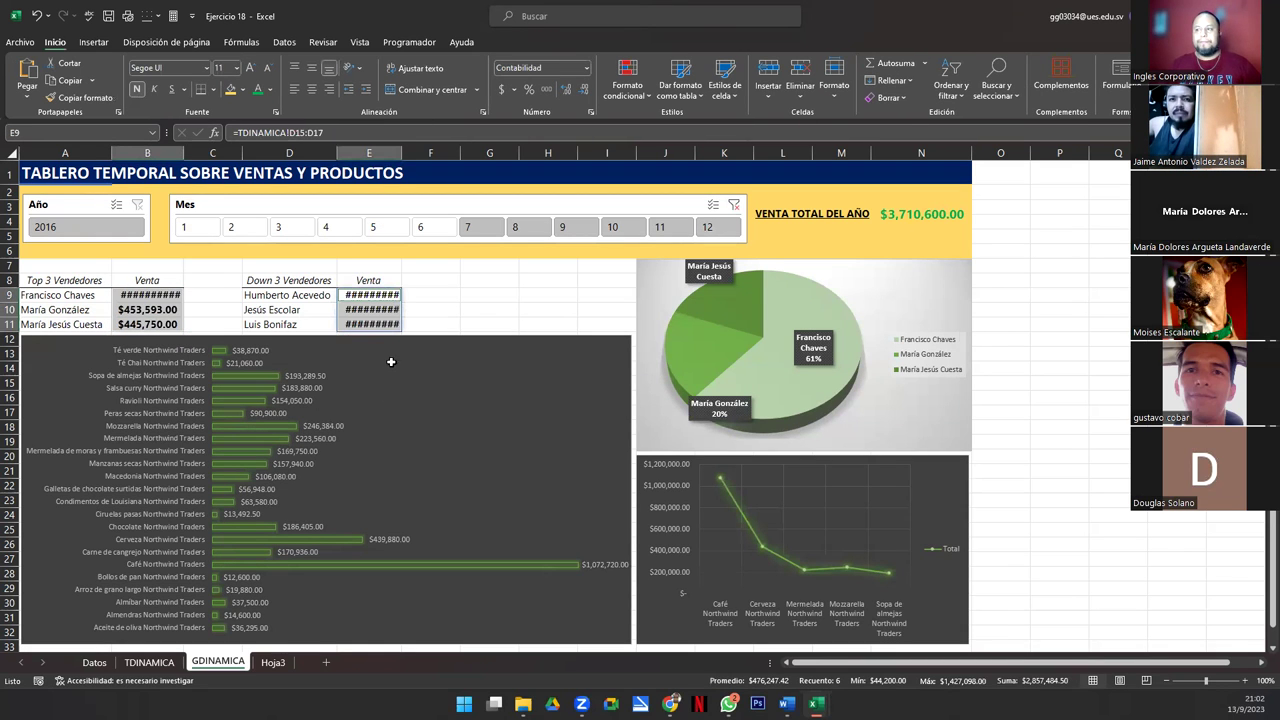
{"action": "double_click", "coordinate": [183, 152]}
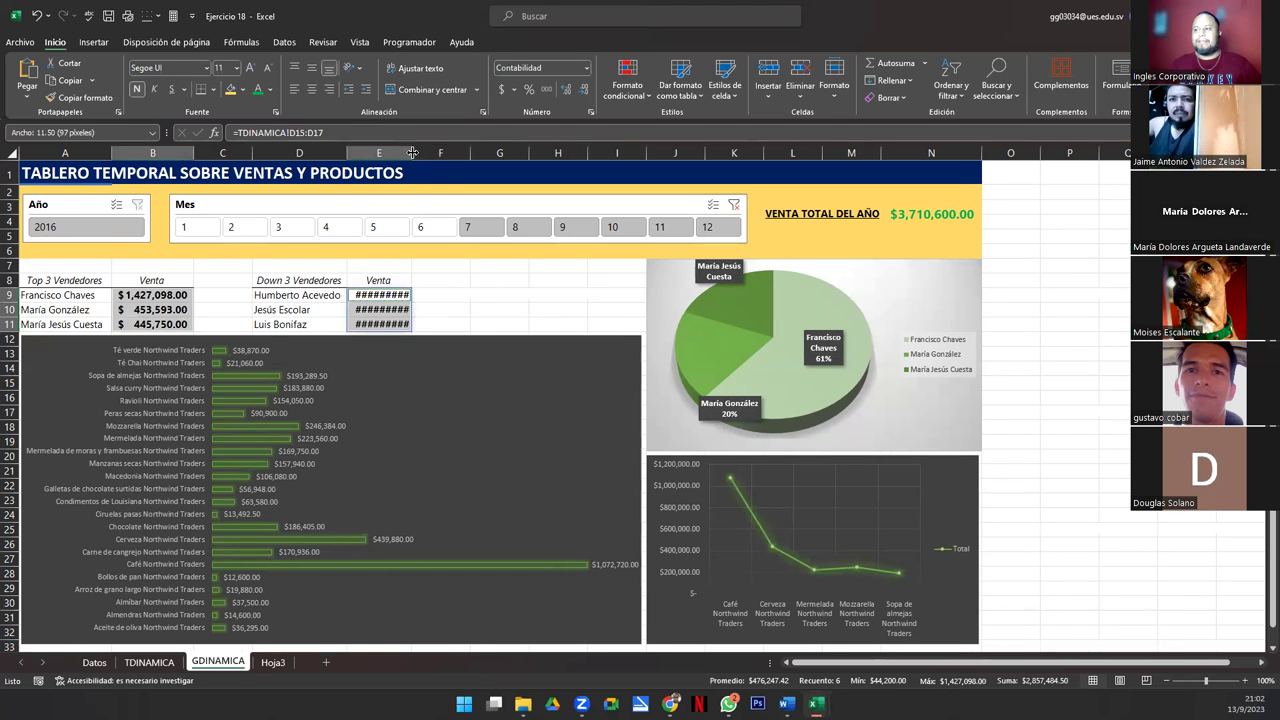
{"action": "double_click", "coordinate": [412, 152]}
{"action": "left_click", "coordinate": [530, 310]}
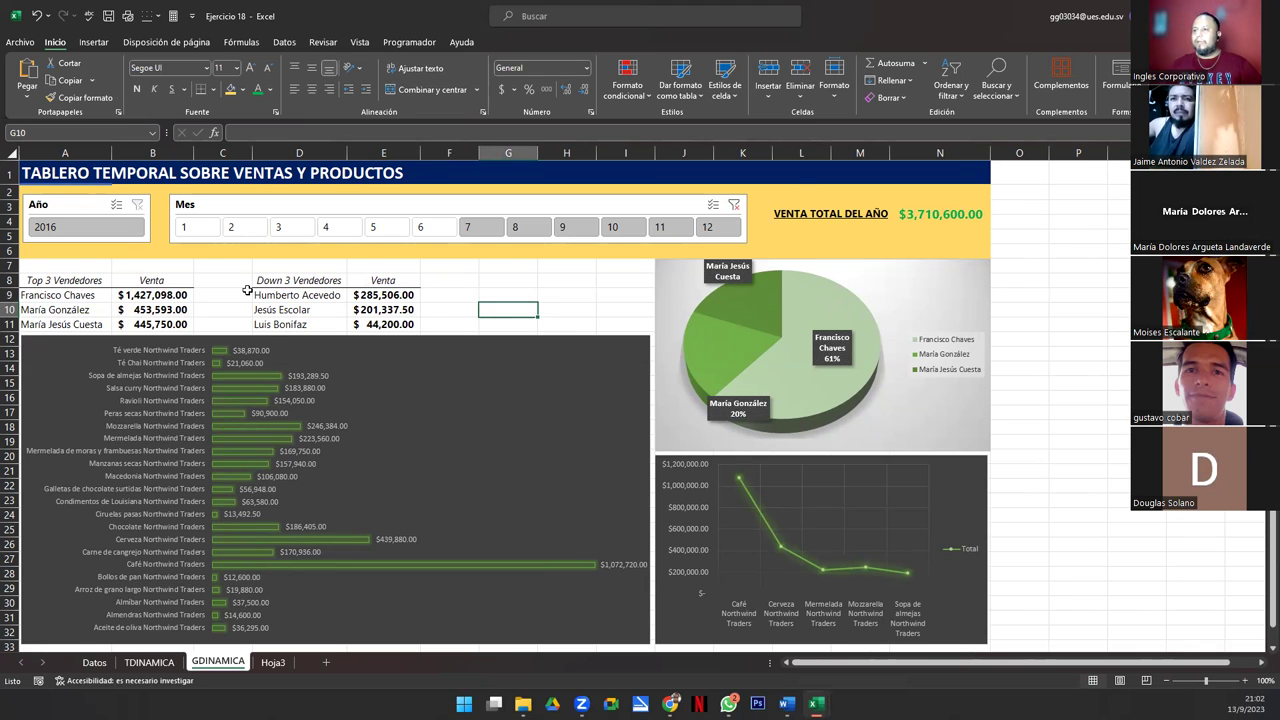
Step: Turn off sheet gridlines from the View tab, then select cell I11 beside the tables
{"action": "left_click", "coordinate": [358, 43]}
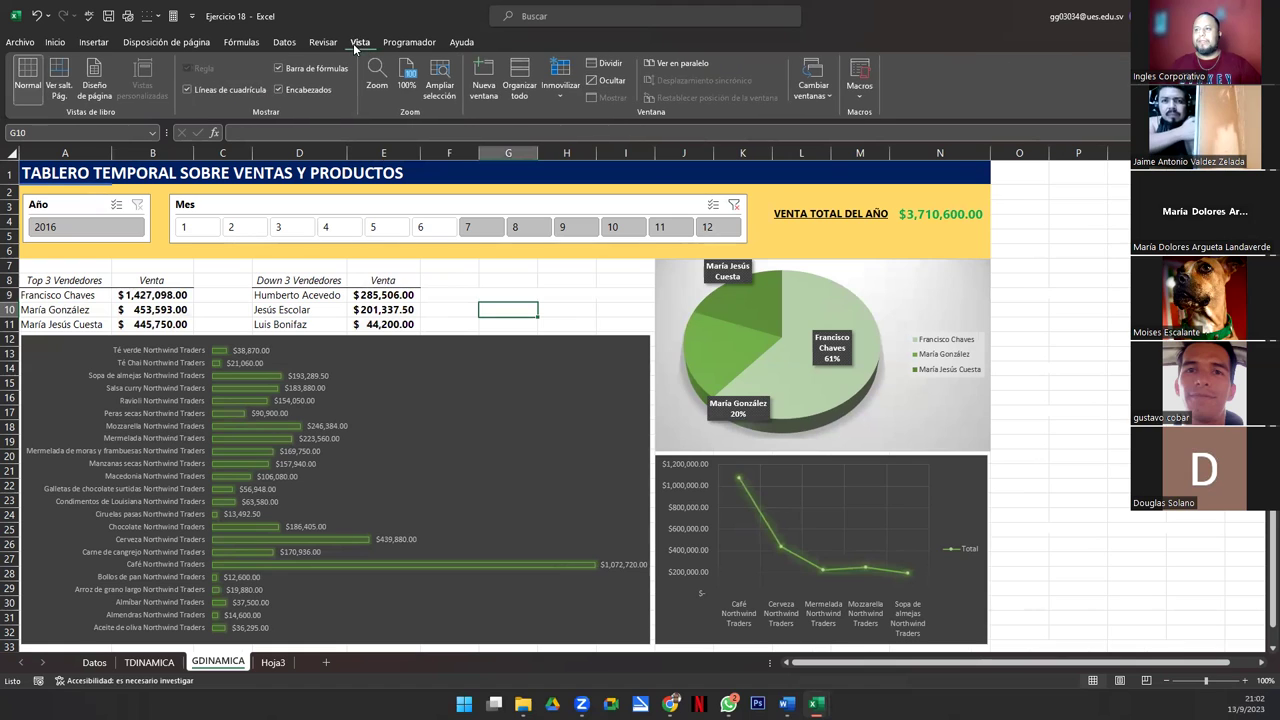
{"action": "left_click", "coordinate": [225, 88]}
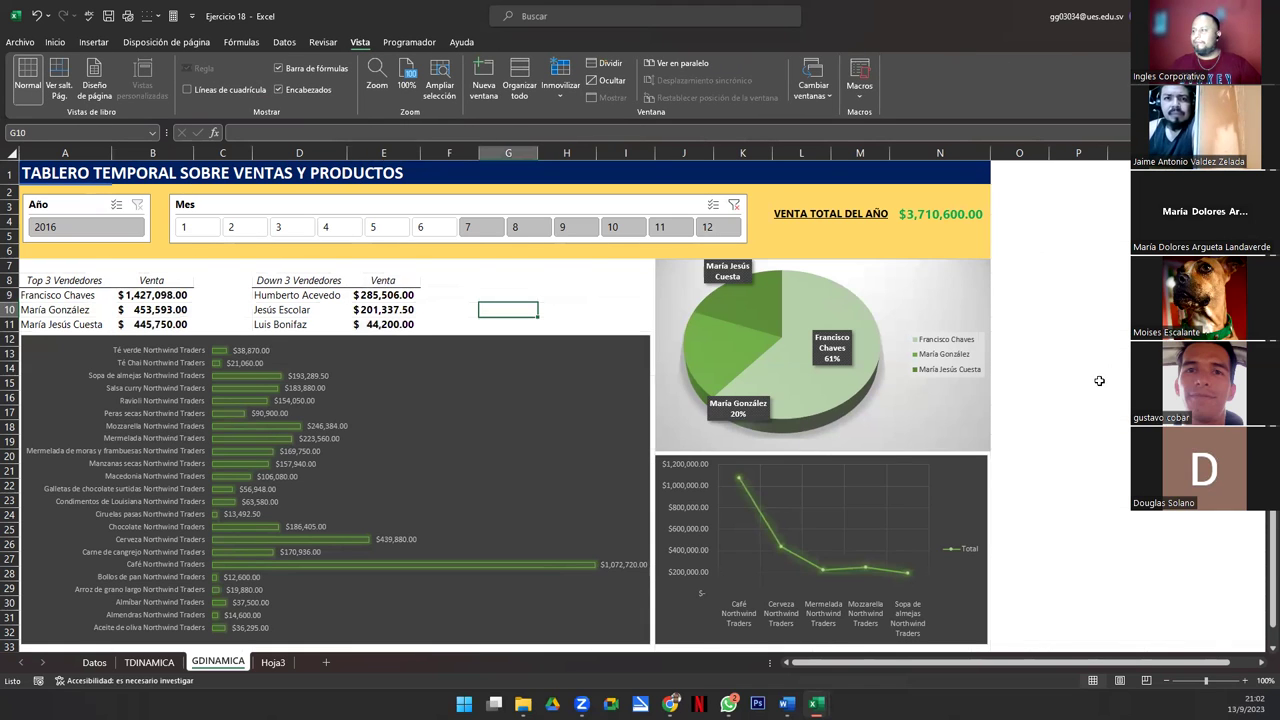
{"action": "left_click", "coordinate": [1078, 283]}
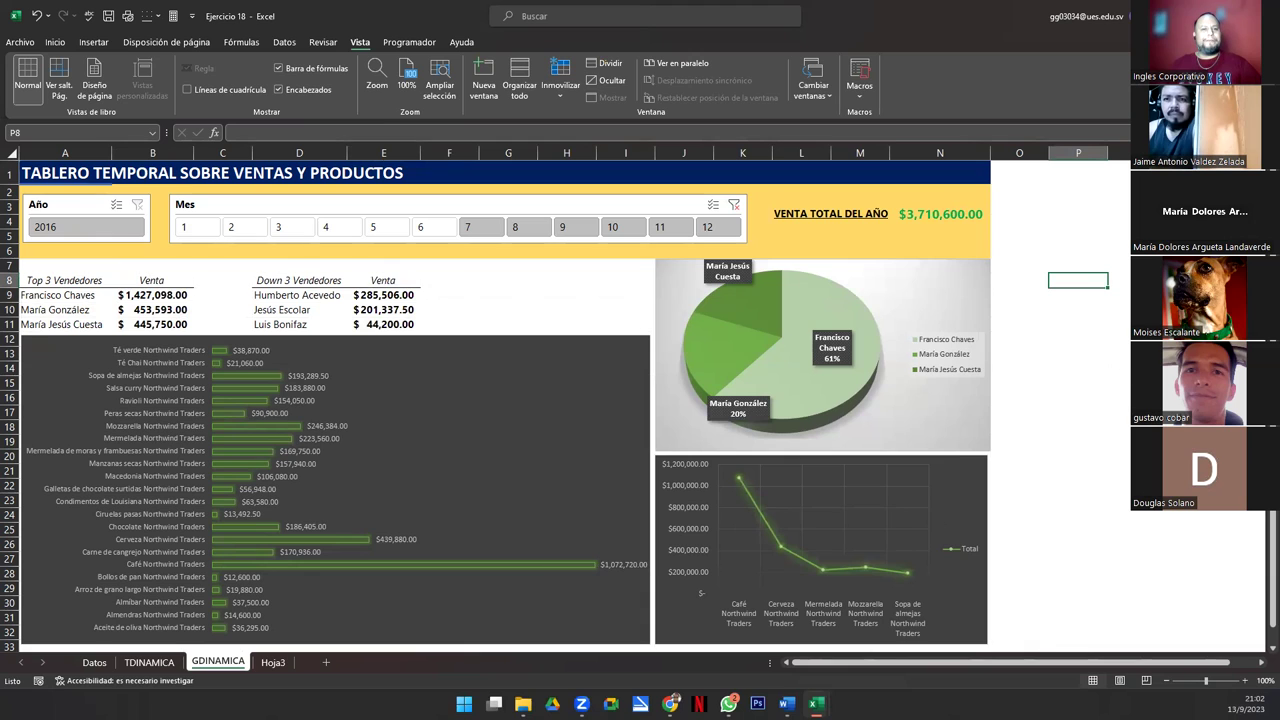
{"action": "left_click", "coordinate": [516, 294]}
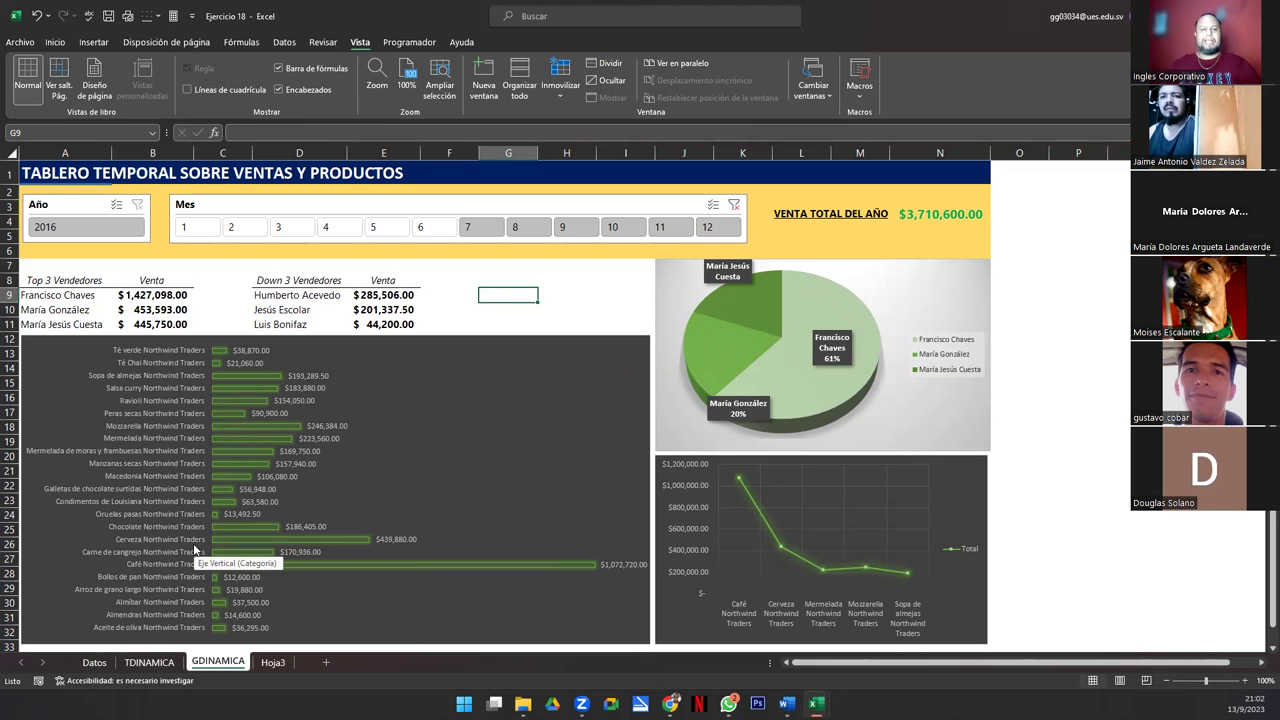
{"action": "left_click_drag", "start_coordinate": [473, 284], "coordinate": [599, 322]}
{"action": "left_click", "coordinate": [599, 322]}
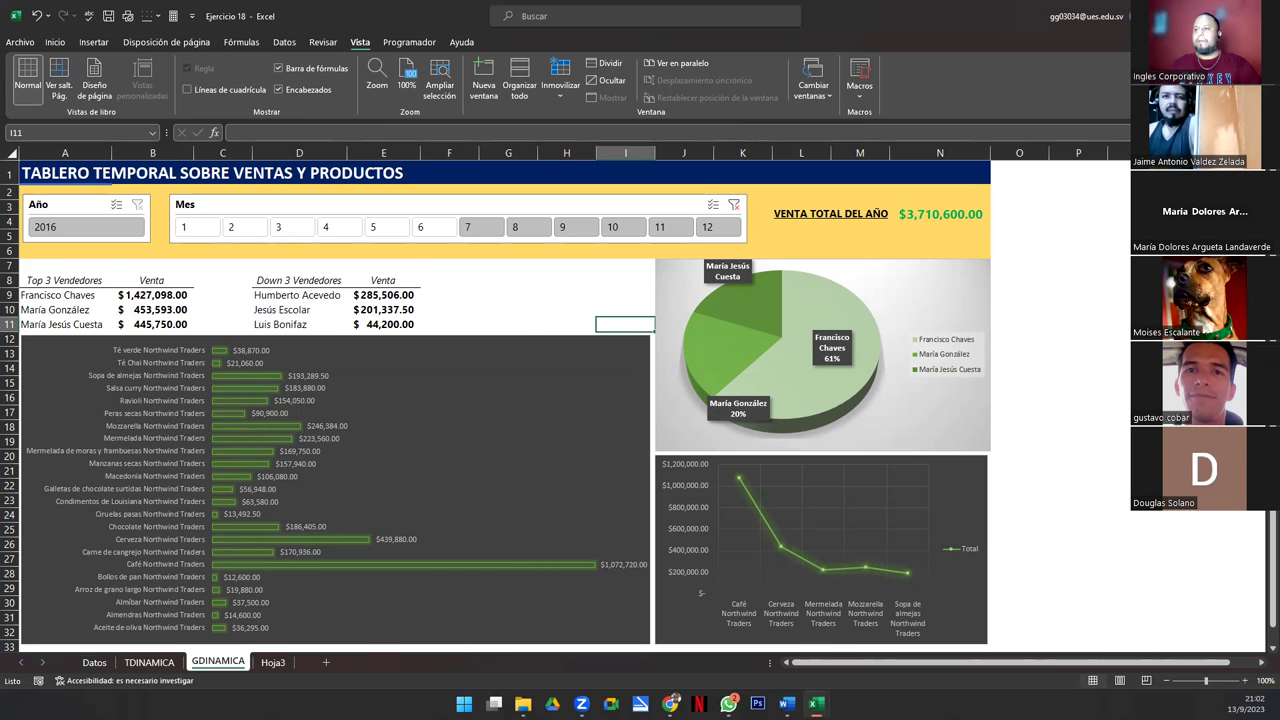
Step: Return to the full-screen Genially presentation and advance through Consultas to the 'Gracias por su atención' slide
{"action": "key", "text": "alt+Tab"}
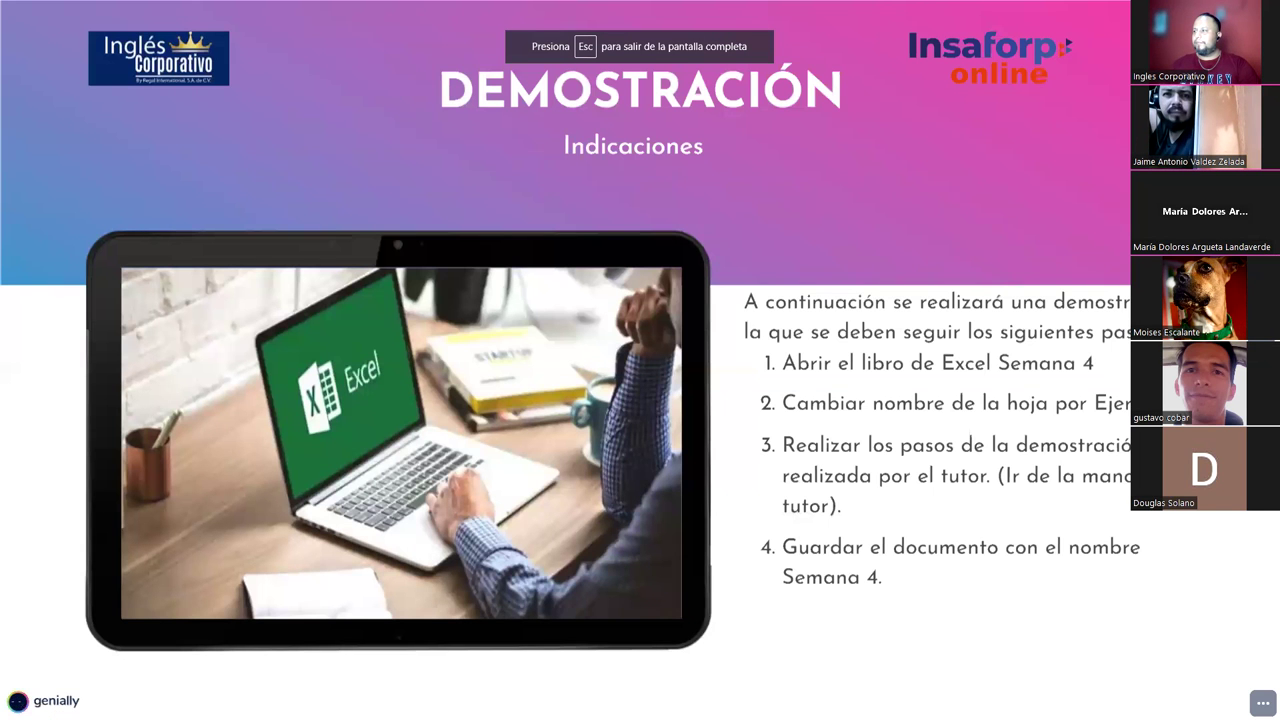
{"action": "key", "text": "Right"}
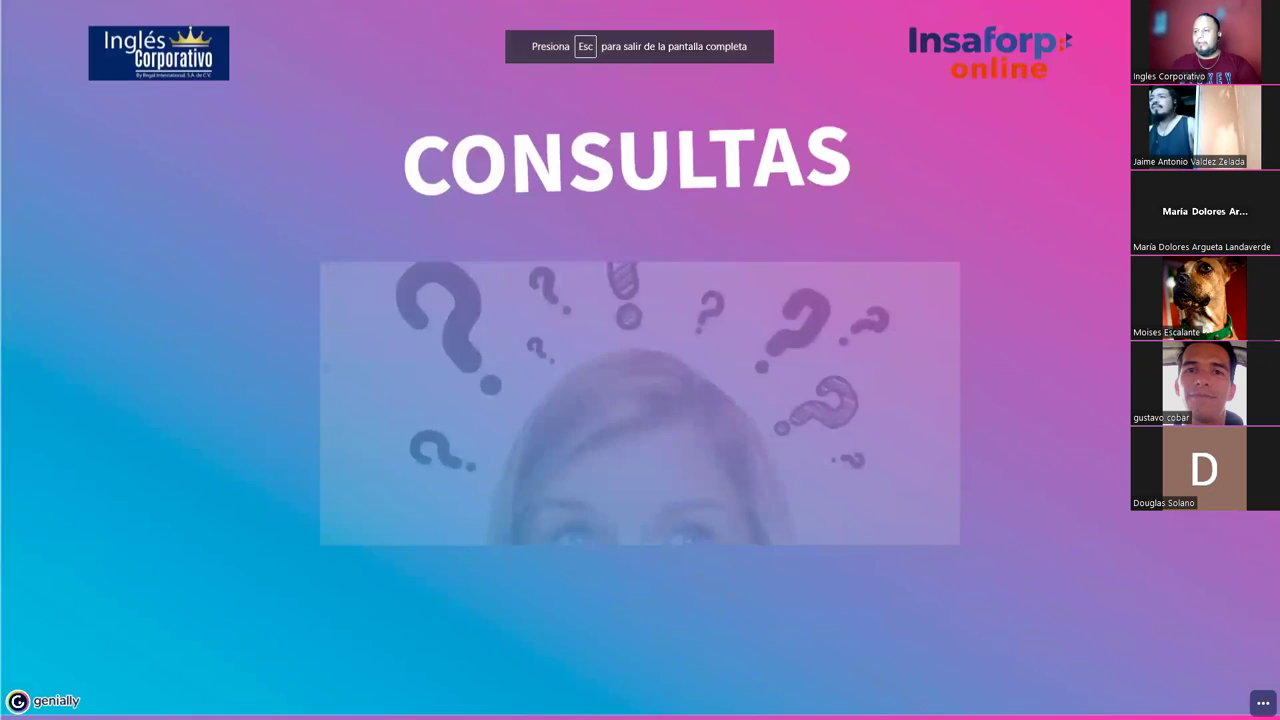
{"action": "key", "text": "Right"}
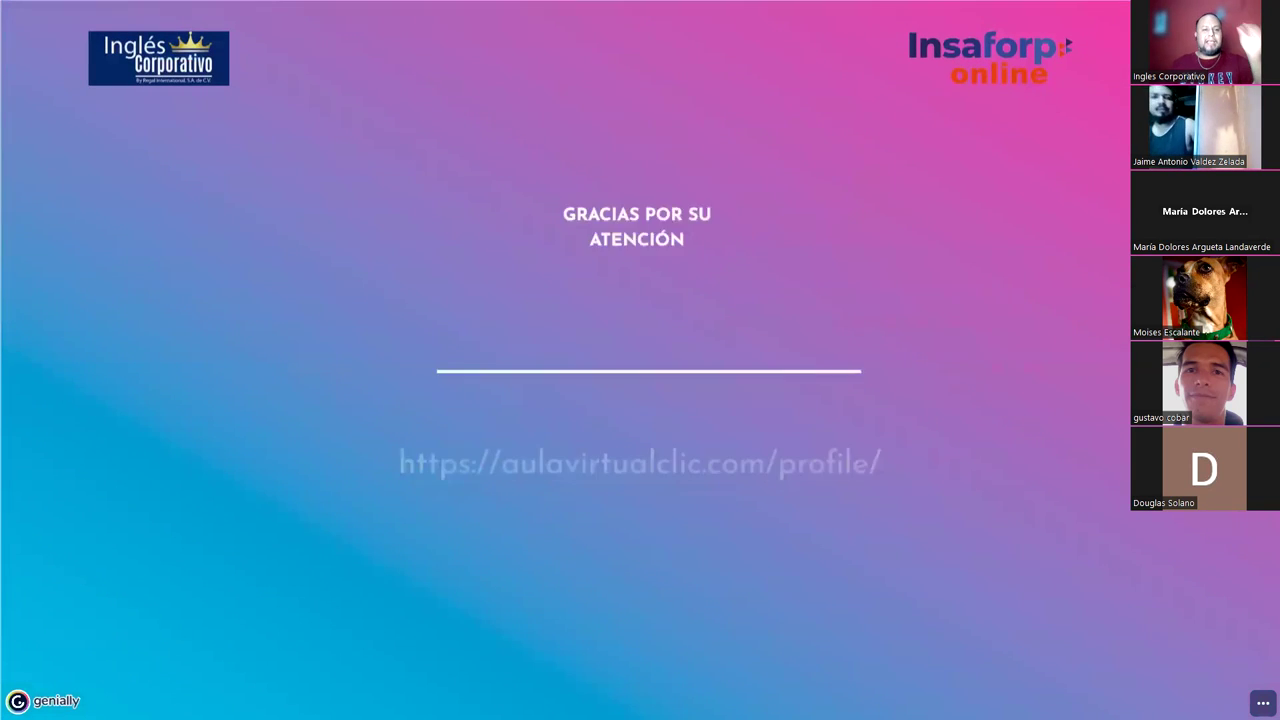